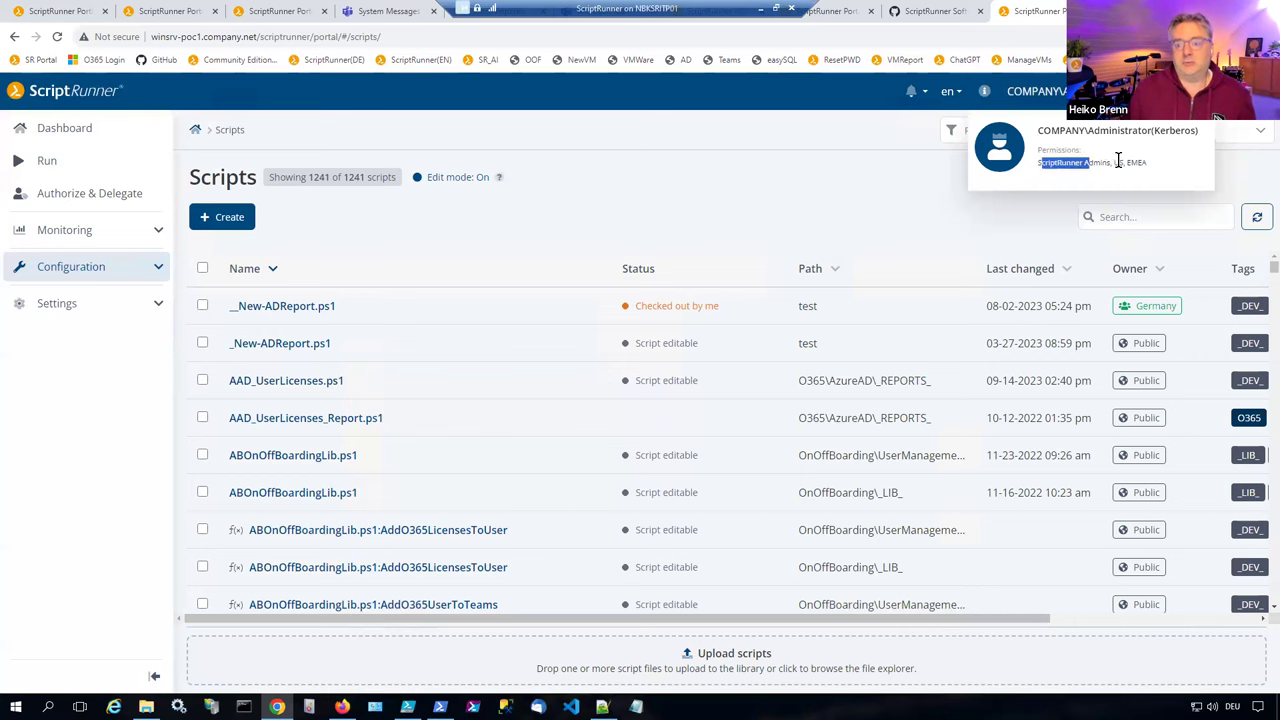
Step: Close the signed-in account's permission details and open the portal dashboard
click(857, 195)
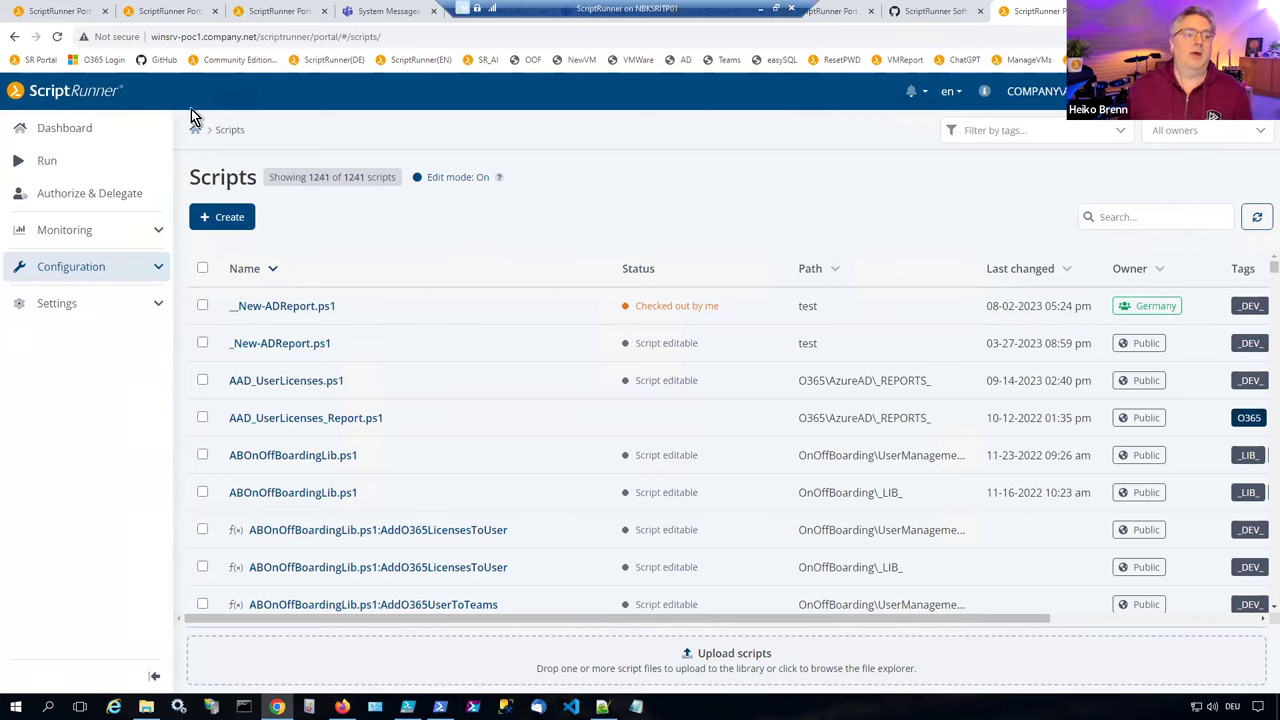
click(63, 133)
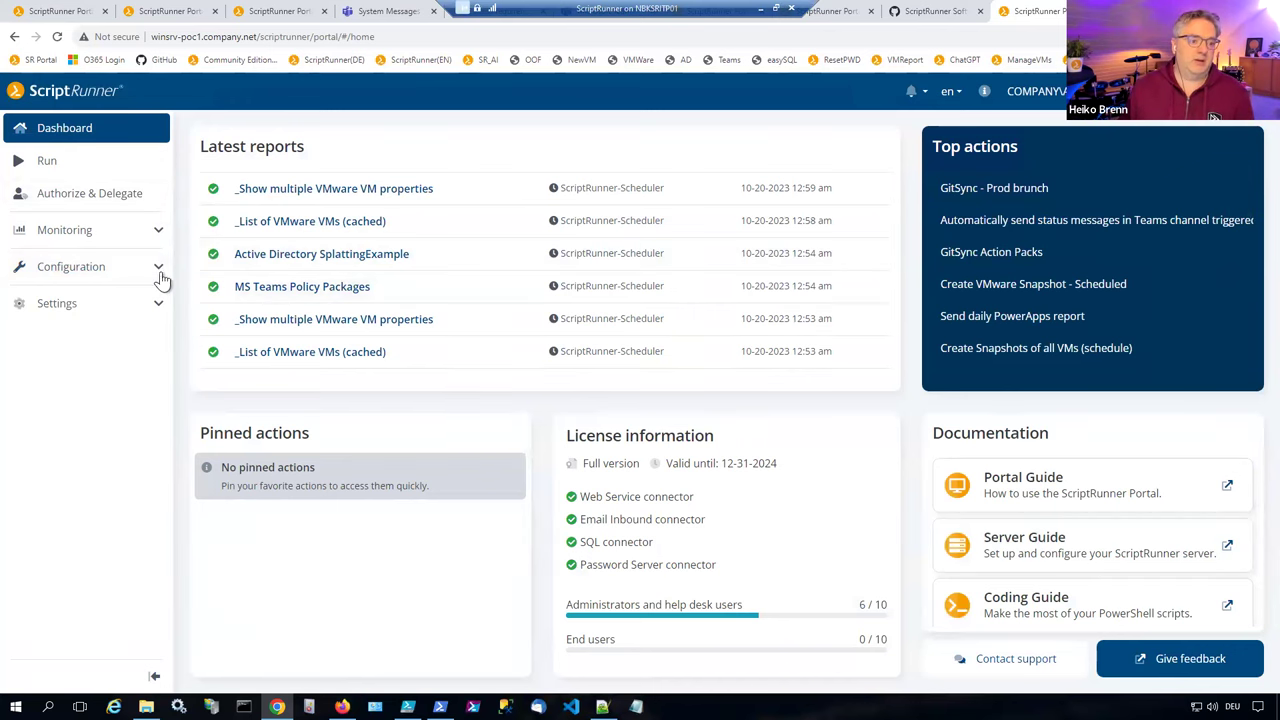
click(80, 238)
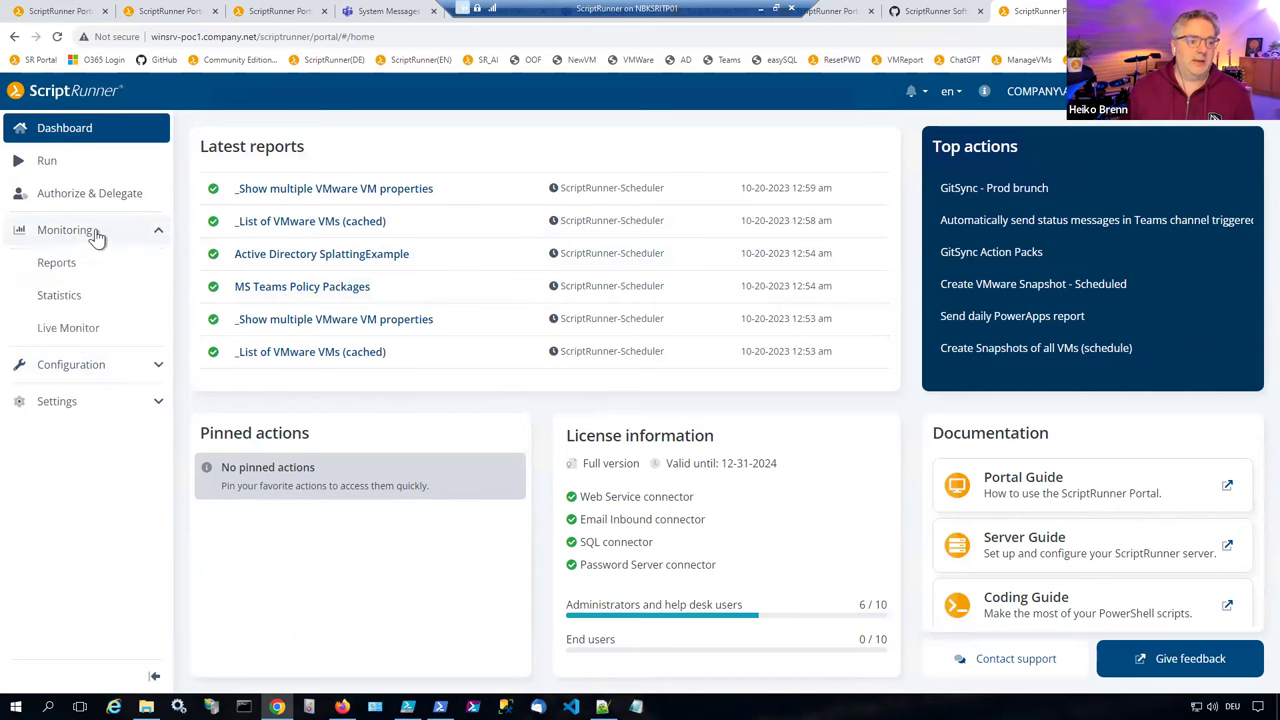
click(97, 236)
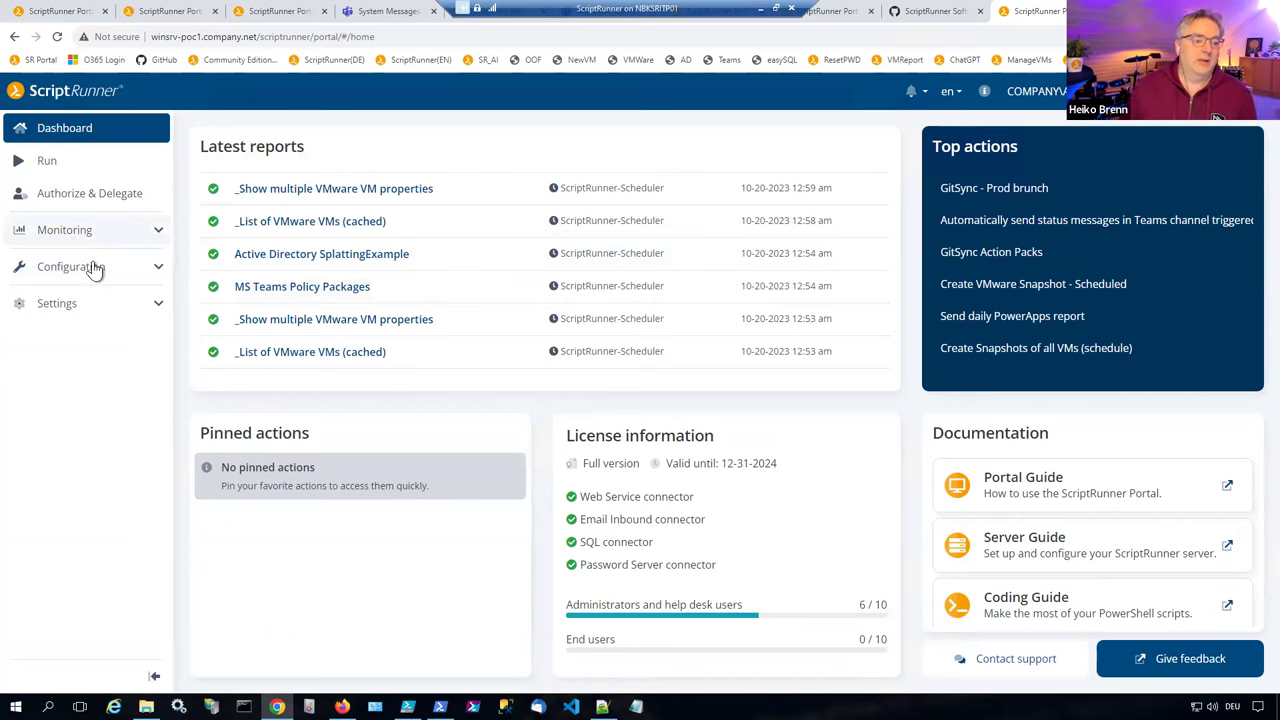
click(94, 271)
click(94, 274)
click(90, 306)
click(93, 310)
Step: Open the script library from the configuration area and skim its list of scripts
click(88, 280)
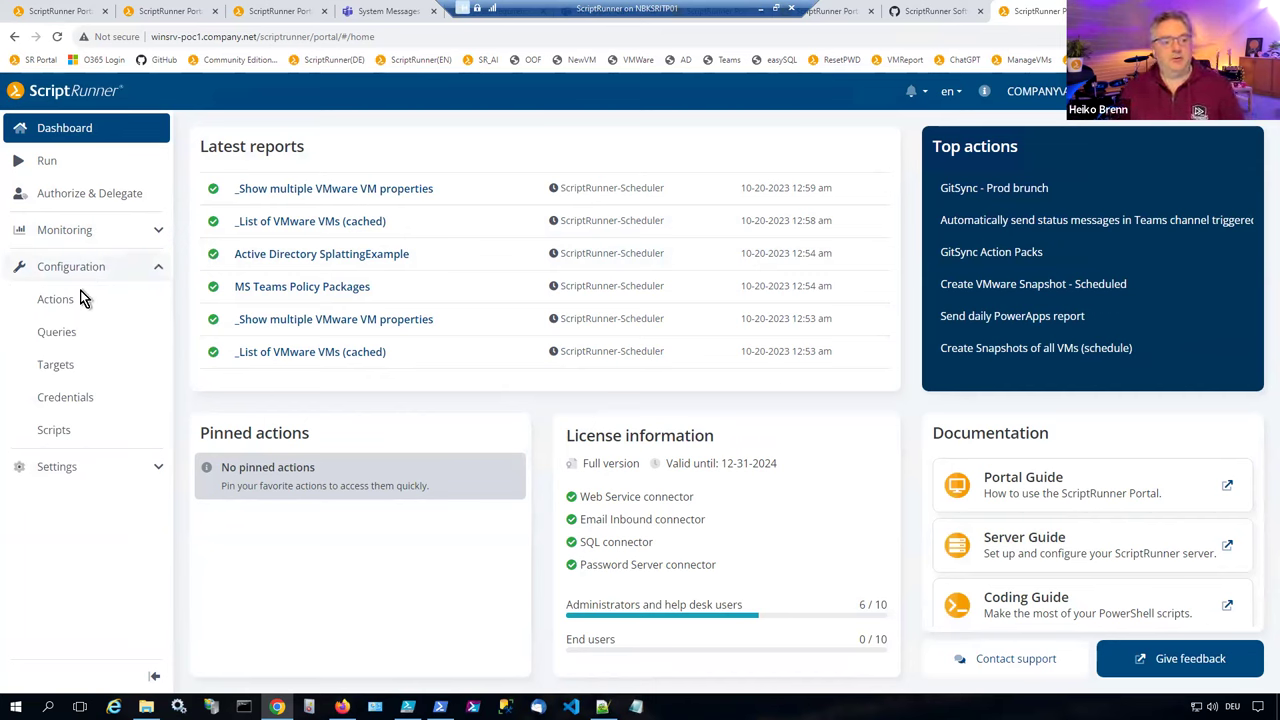
click(55, 434)
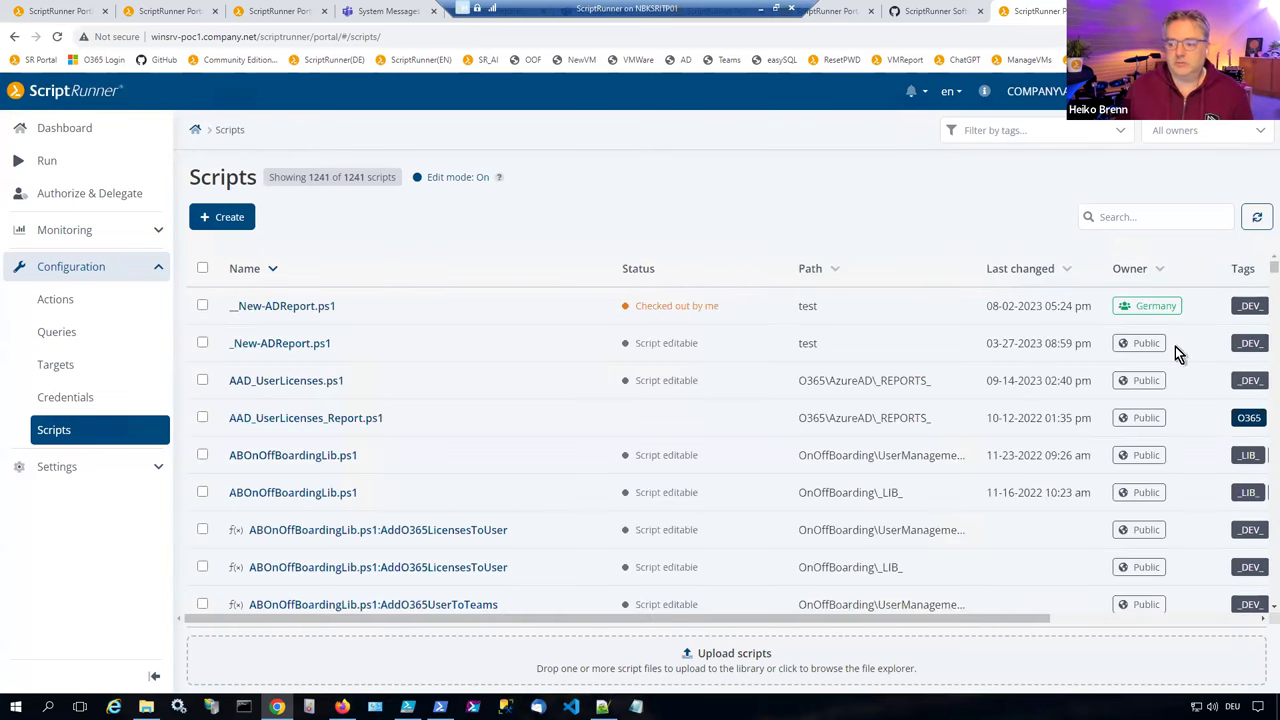
scroll(700, 385, down, 3)
scroll(700, 385, up, 3)
Step: Filter the script list by the Azure tag and clear the tag filter again
click(1000, 130)
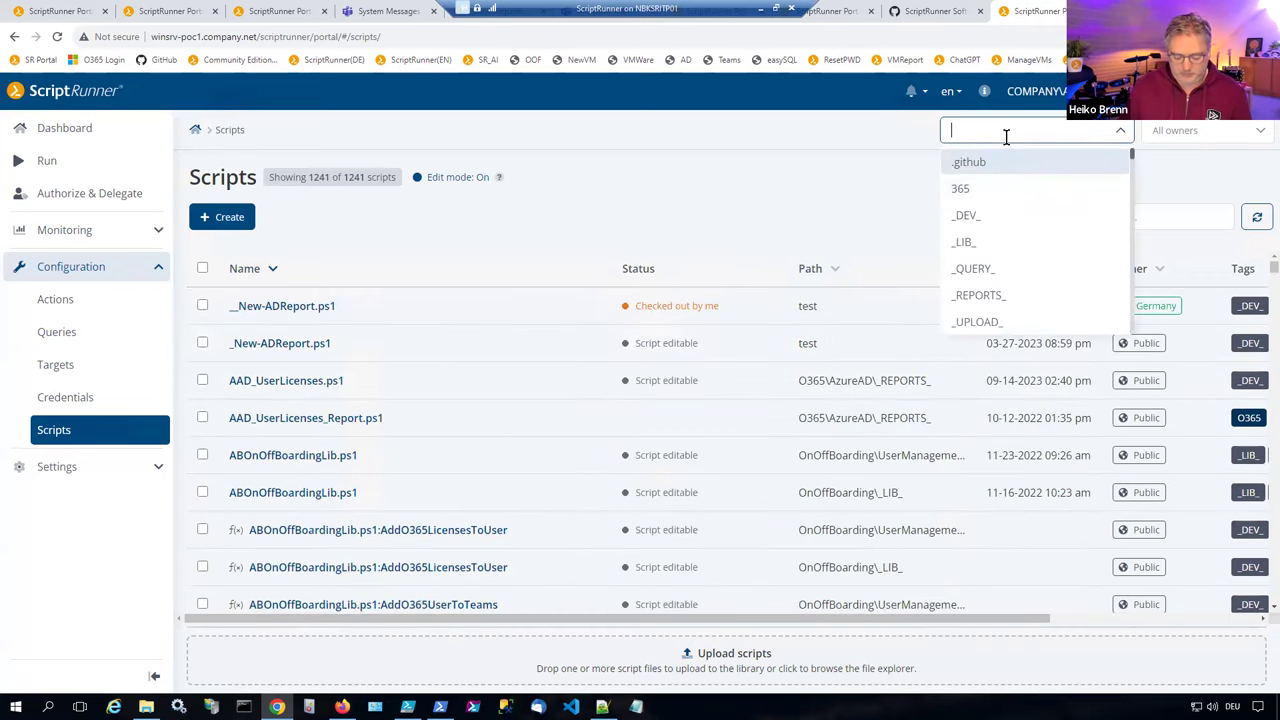
text(azure)
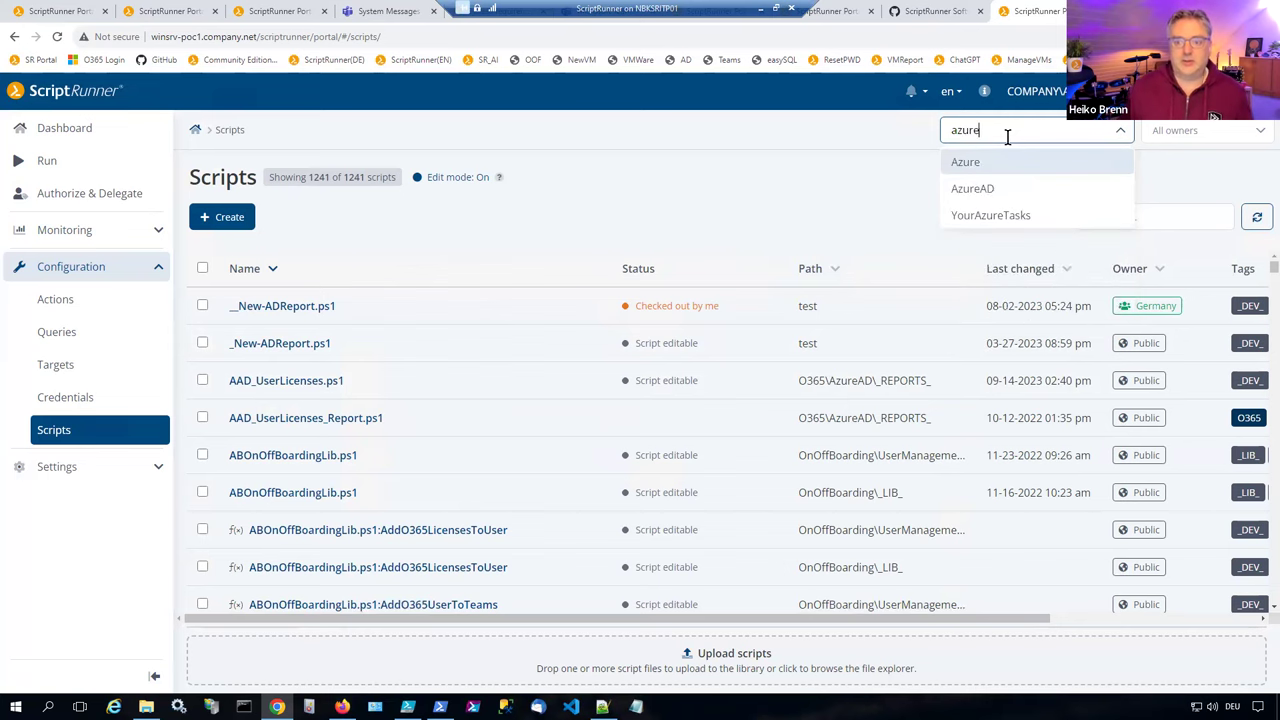
double_click(953, 172)
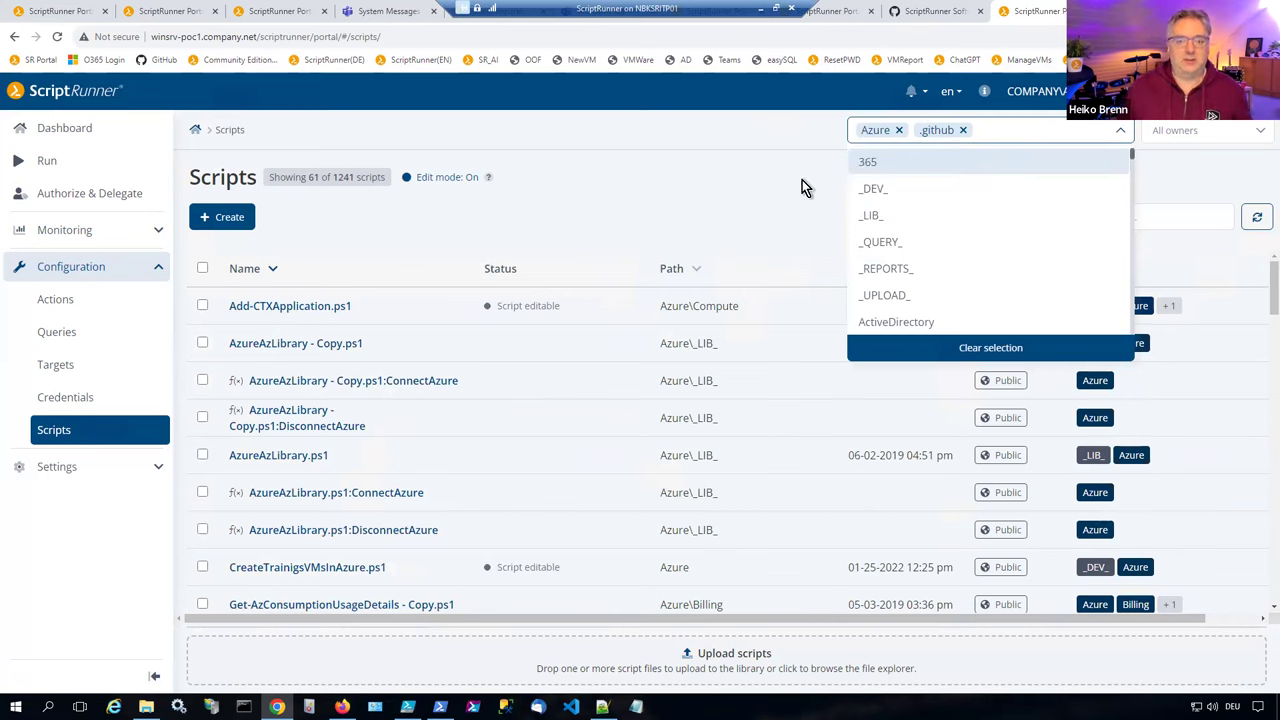
click(963, 130)
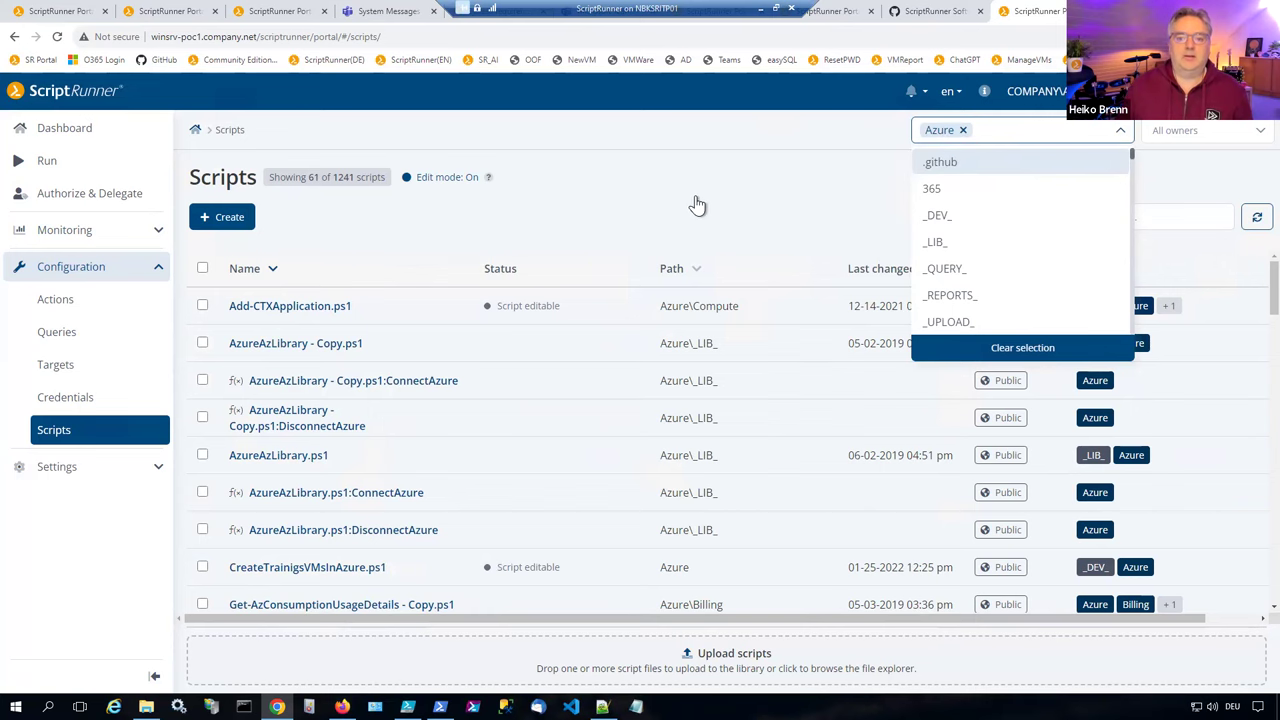
key(BackSpace)
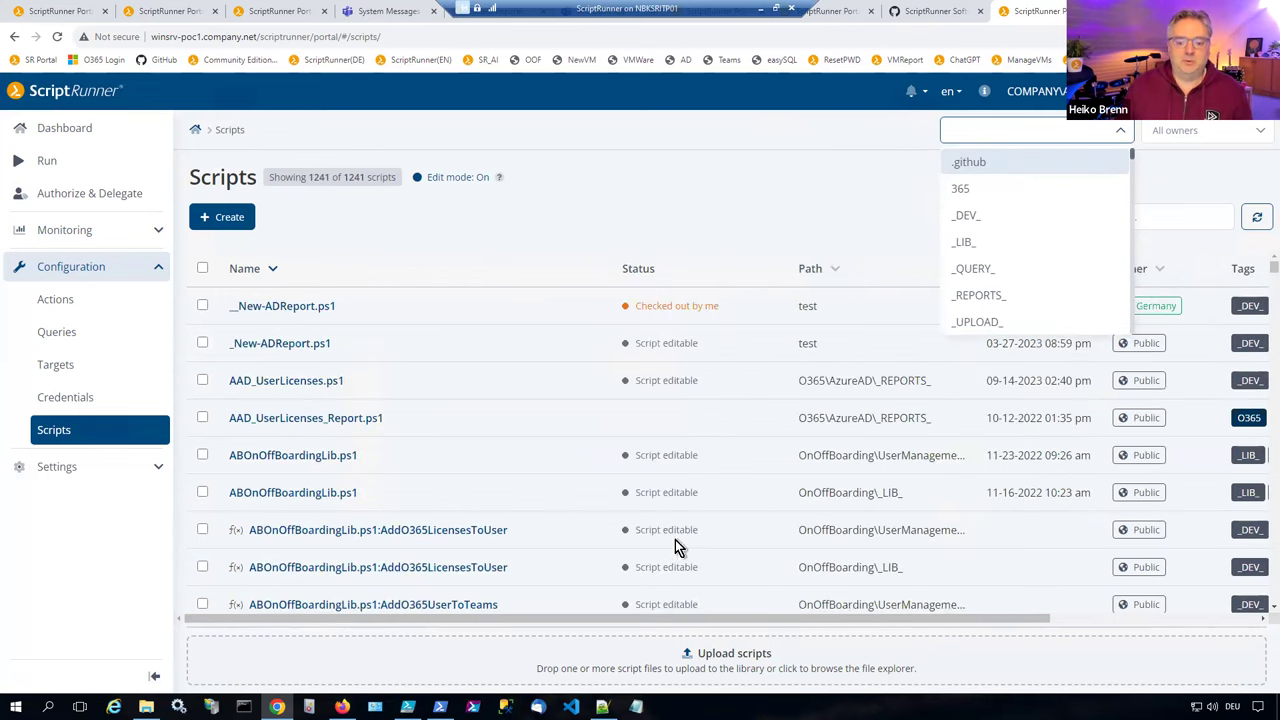
key(Escape)
Step: Open the file browser for uploading scripts and cancel it without choosing a file
click(714, 662)
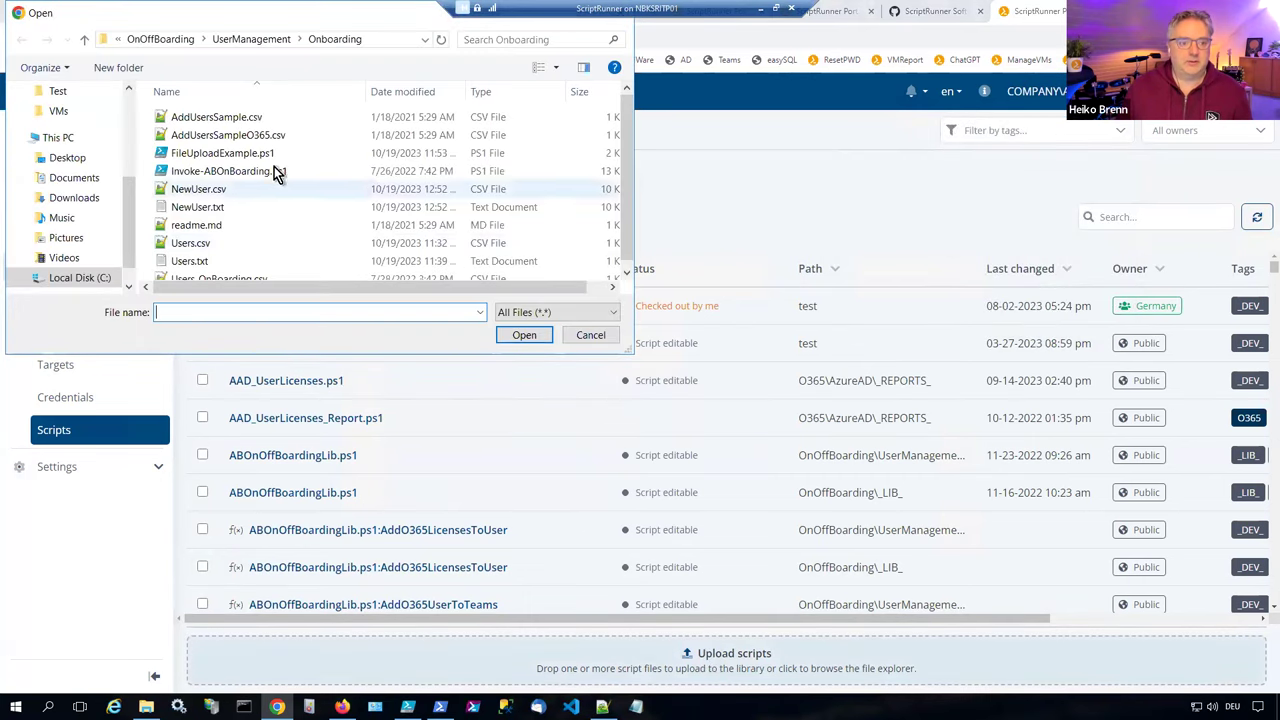
click(590, 336)
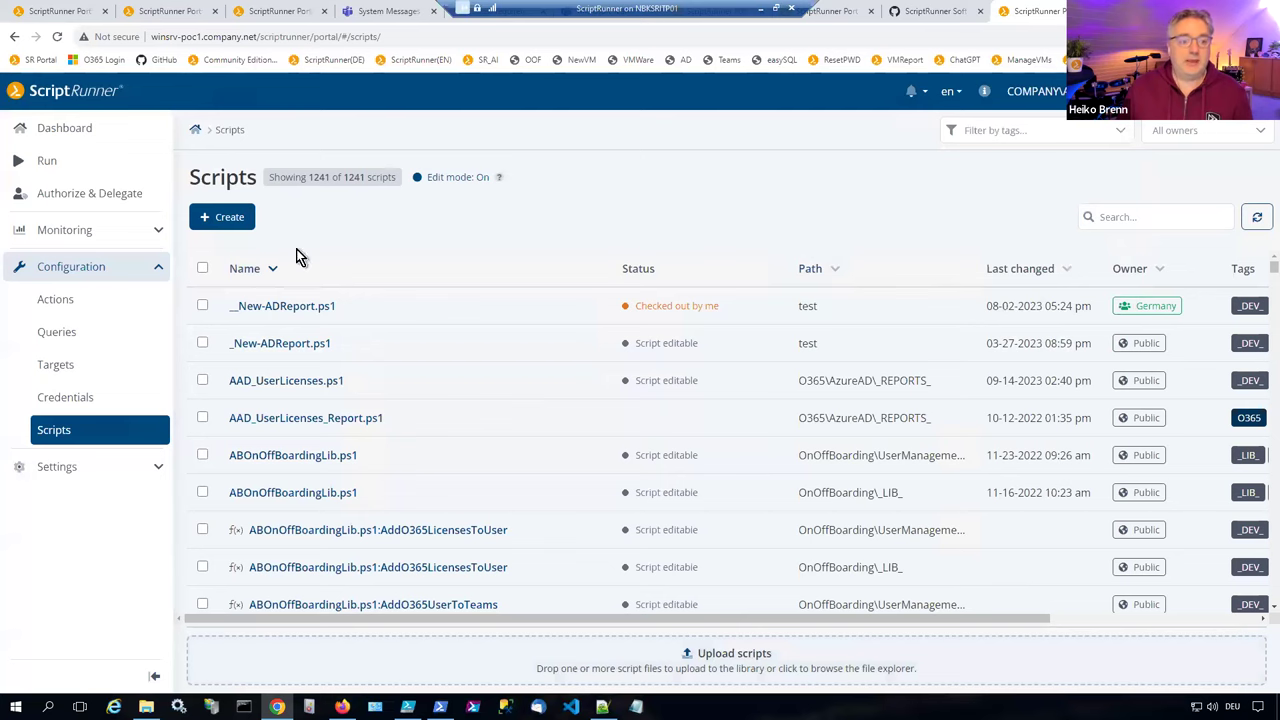
Step: Start a new script from the ScriptRunner Action Packs and preview Add-ADUsersToGroups.ps1 from the ActiveDirectory Users folder
click(224, 222)
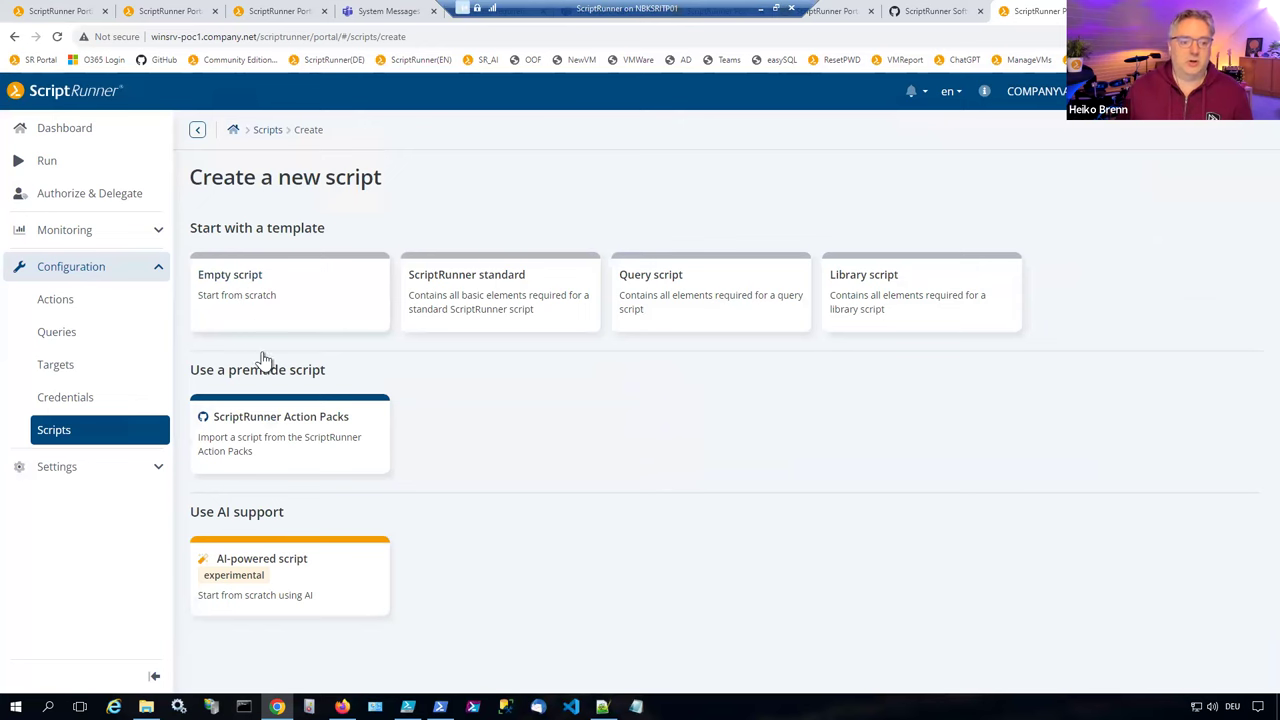
click(270, 432)
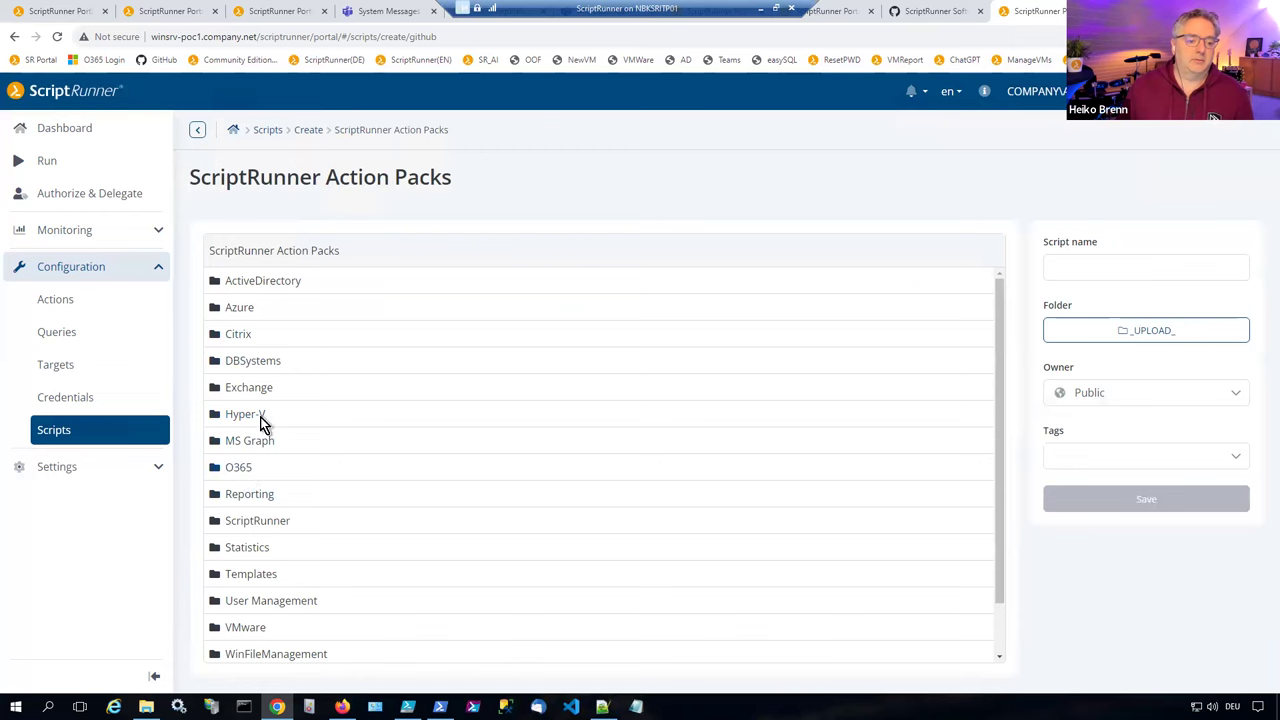
click(263, 288)
click(241, 364)
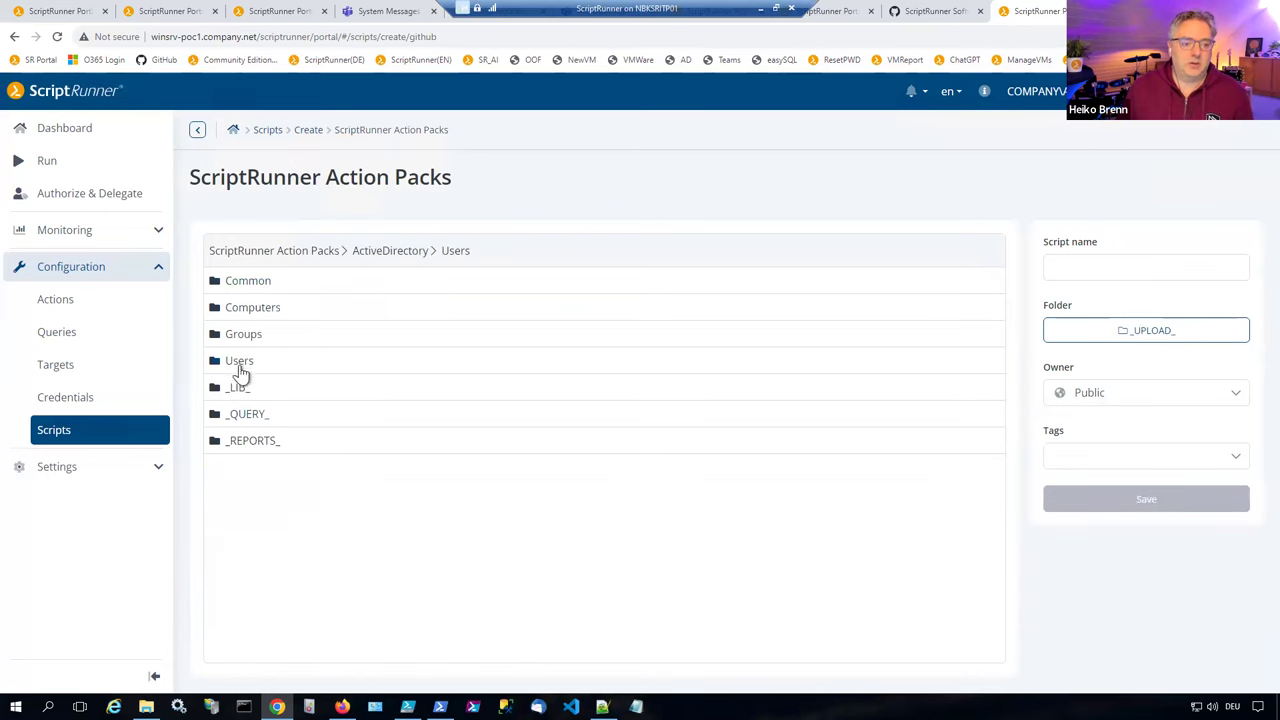
click(281, 280)
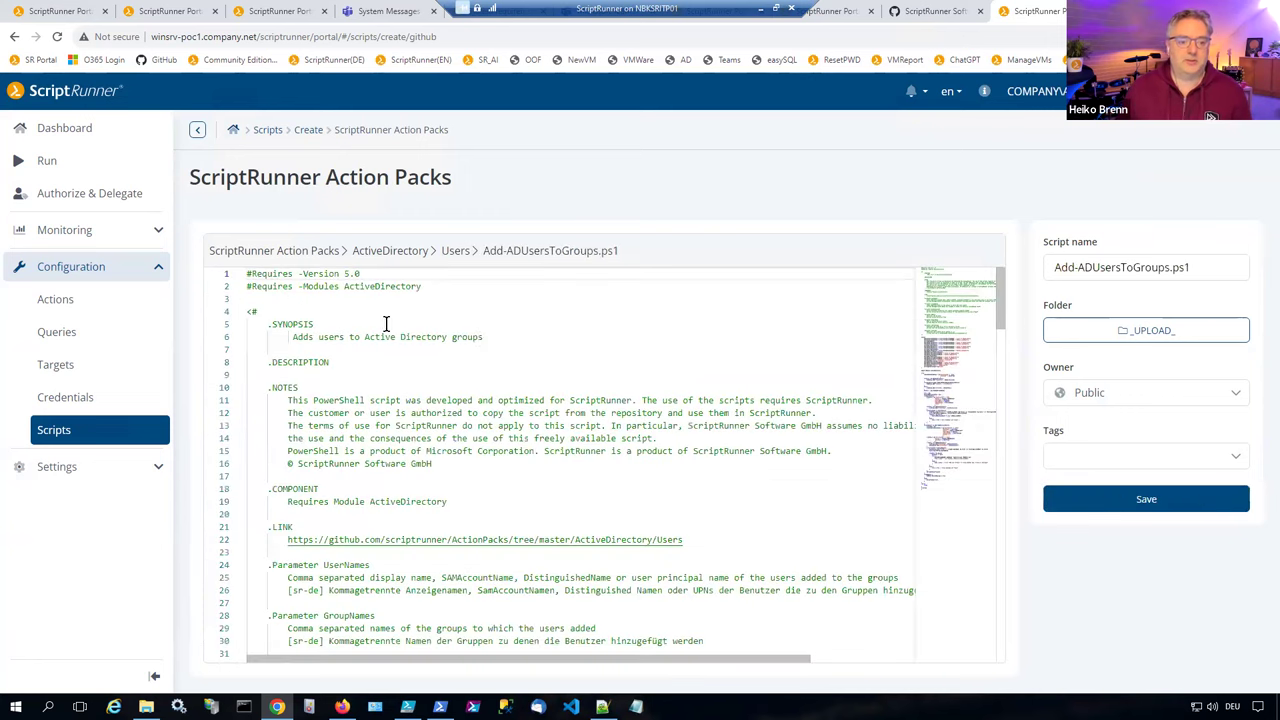
Step: Examine the help header, parameters and code of Add-ADUsersToGroups.ps1 and return to the script list without saving
scroll(555, 393, down, 1)
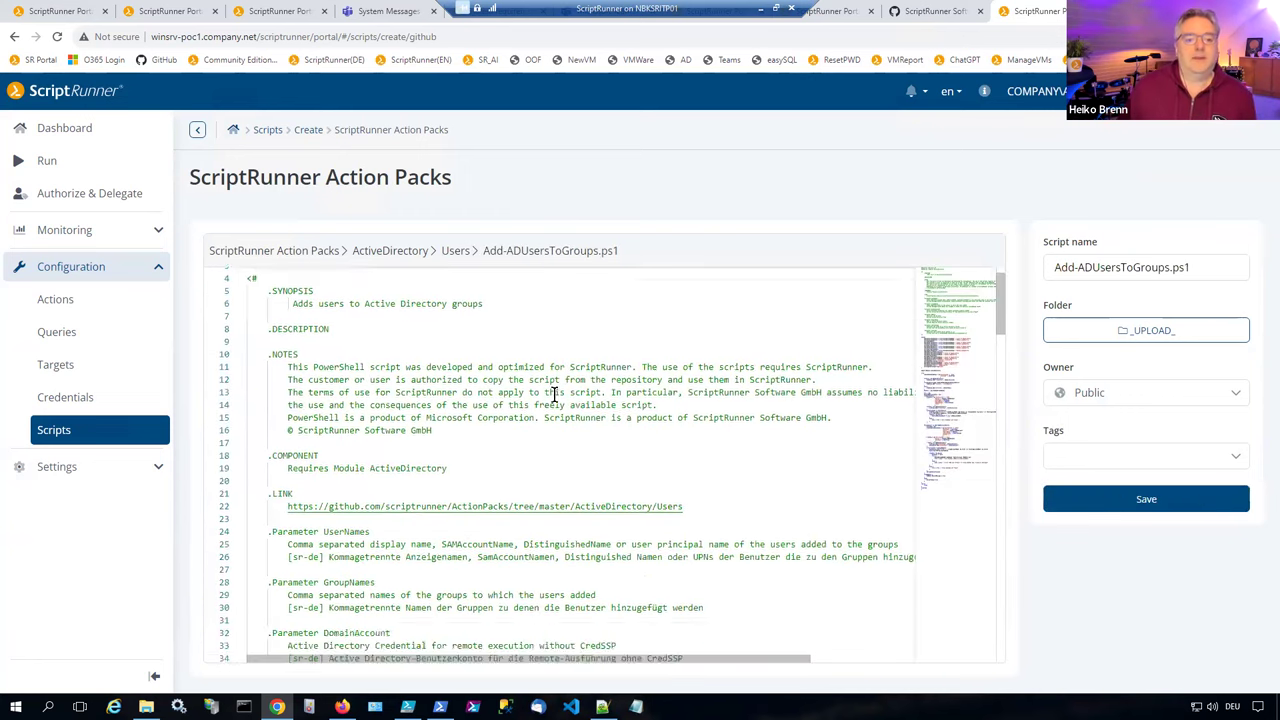
scroll(555, 393, down, 5)
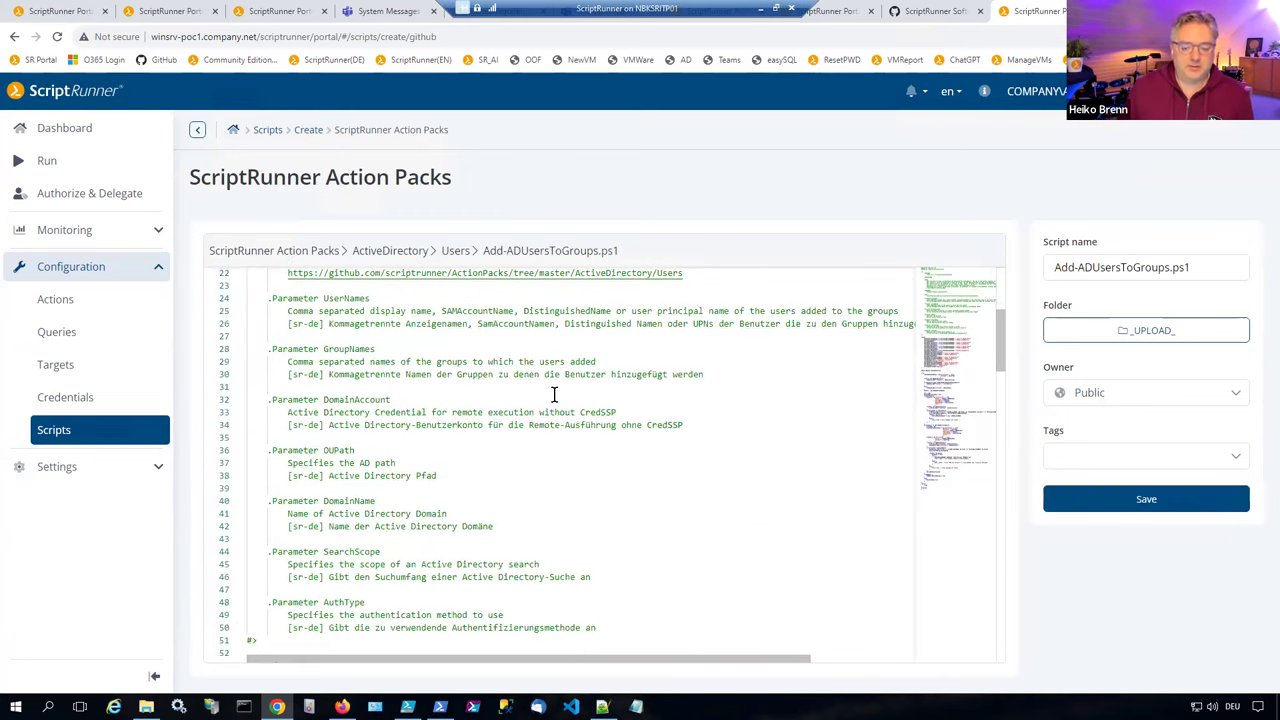
scroll(555, 393, down, 9)
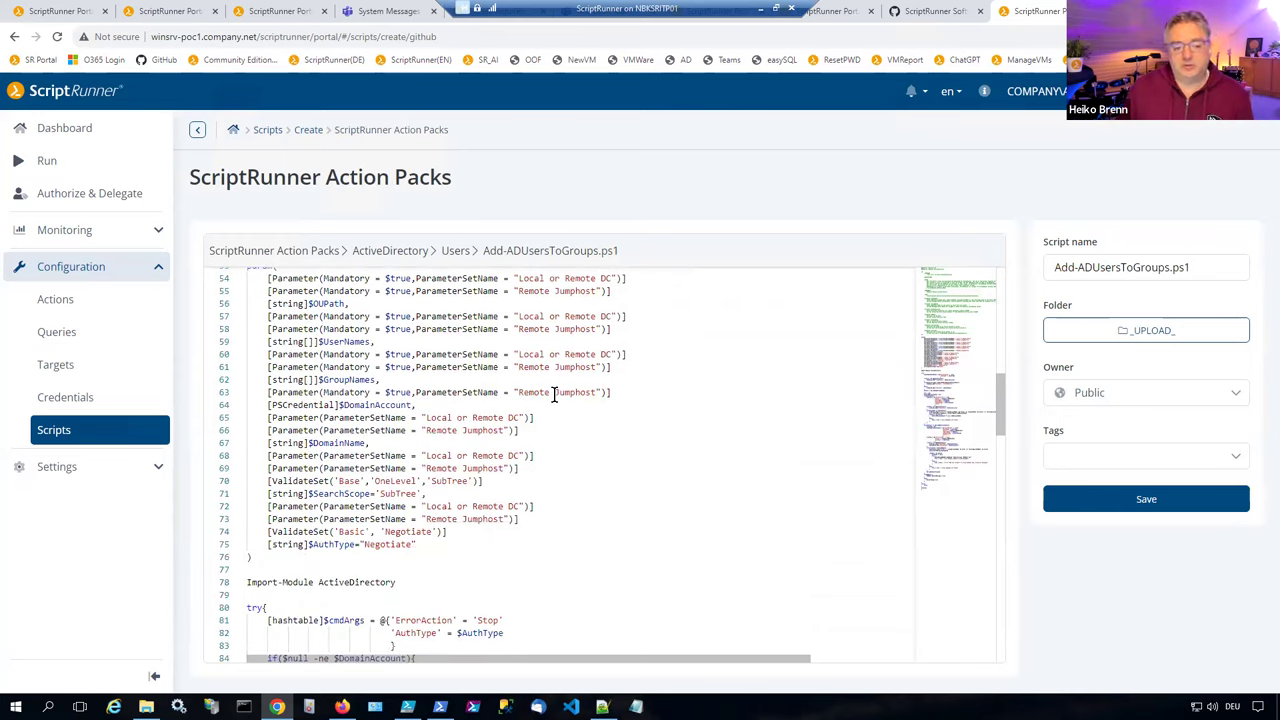
scroll(555, 393, down, 4)
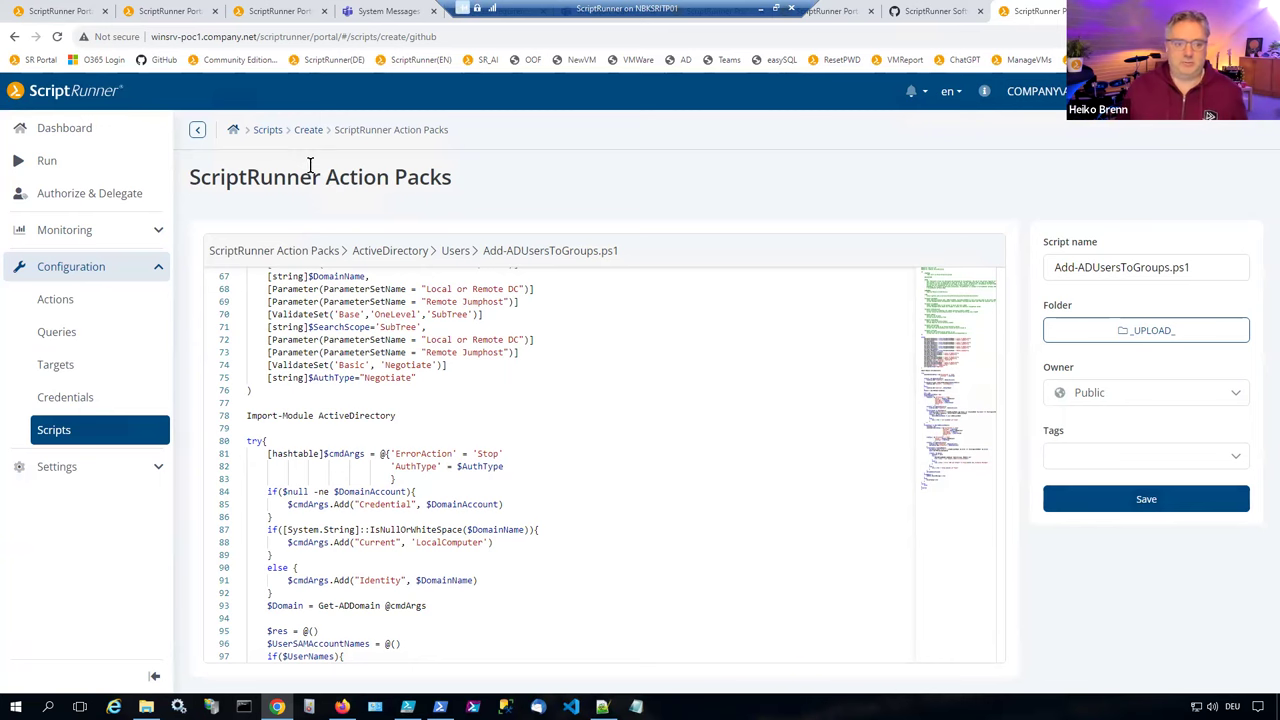
click(307, 131)
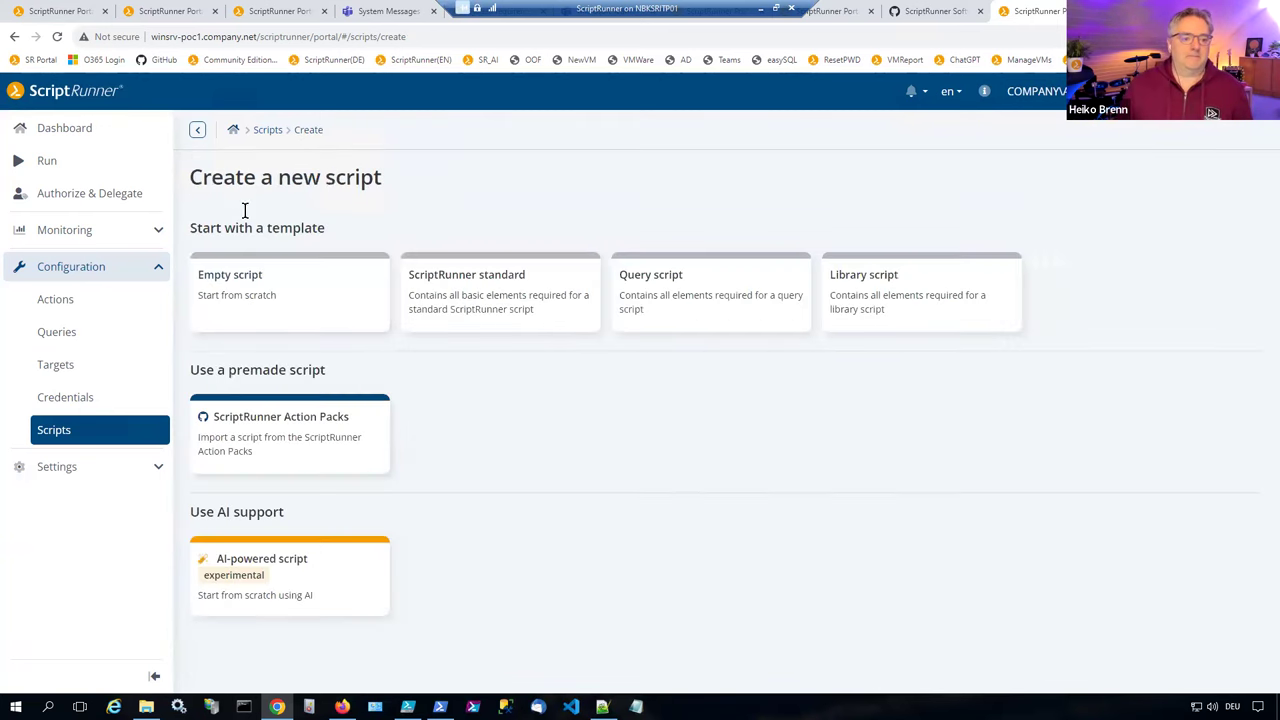
click(262, 133)
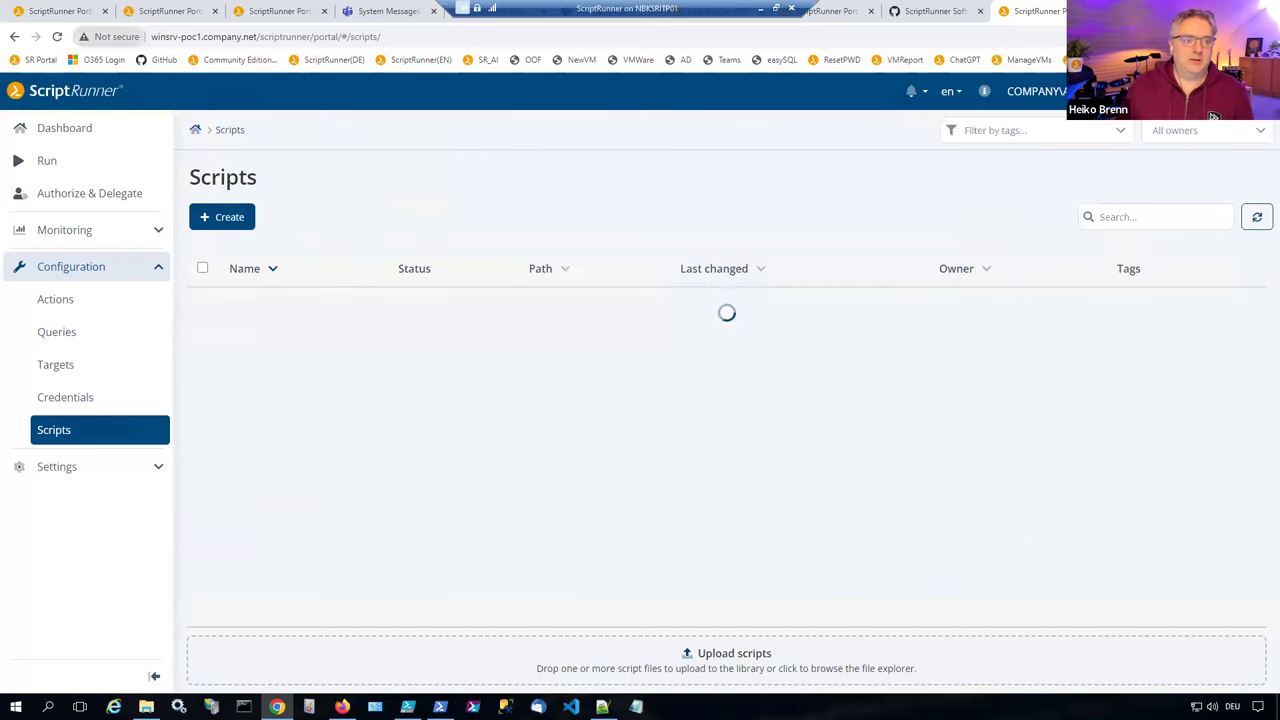
Step: Switch to the open AI-powered script page and regenerate the script from the description "I want to create a new Active Directory user."
click(133, 14)
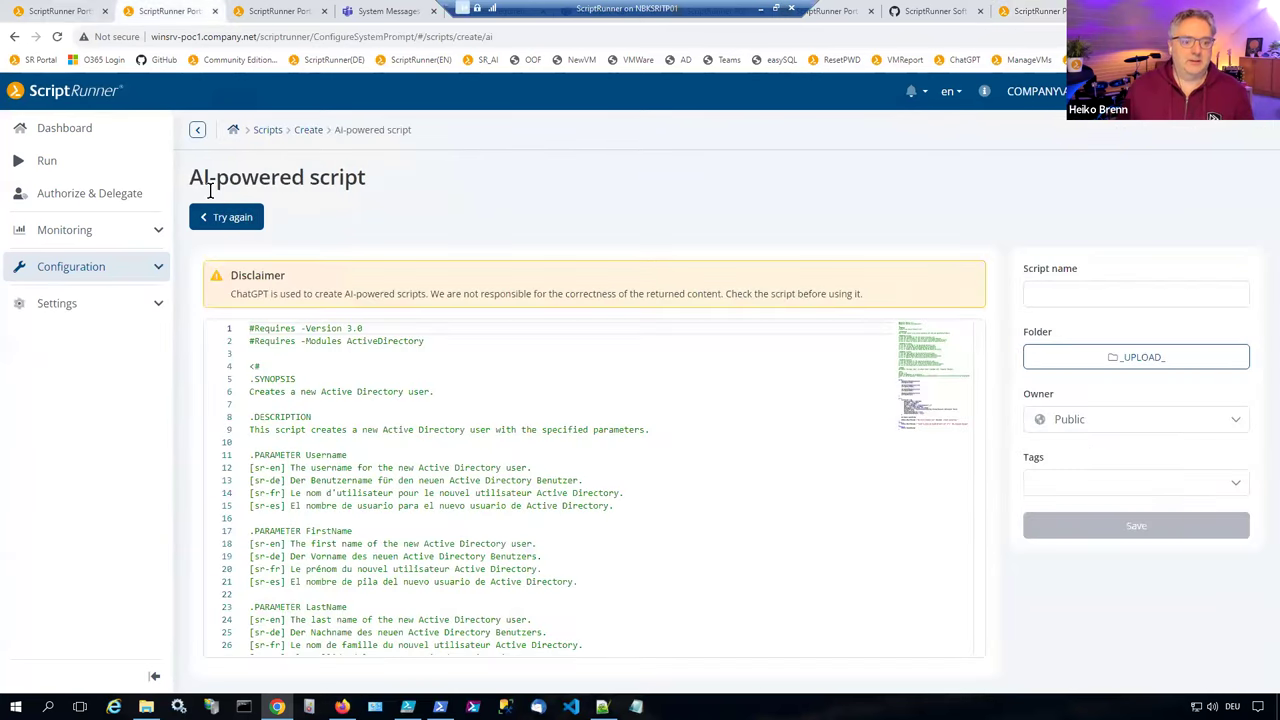
click(224, 220)
click(463, 341)
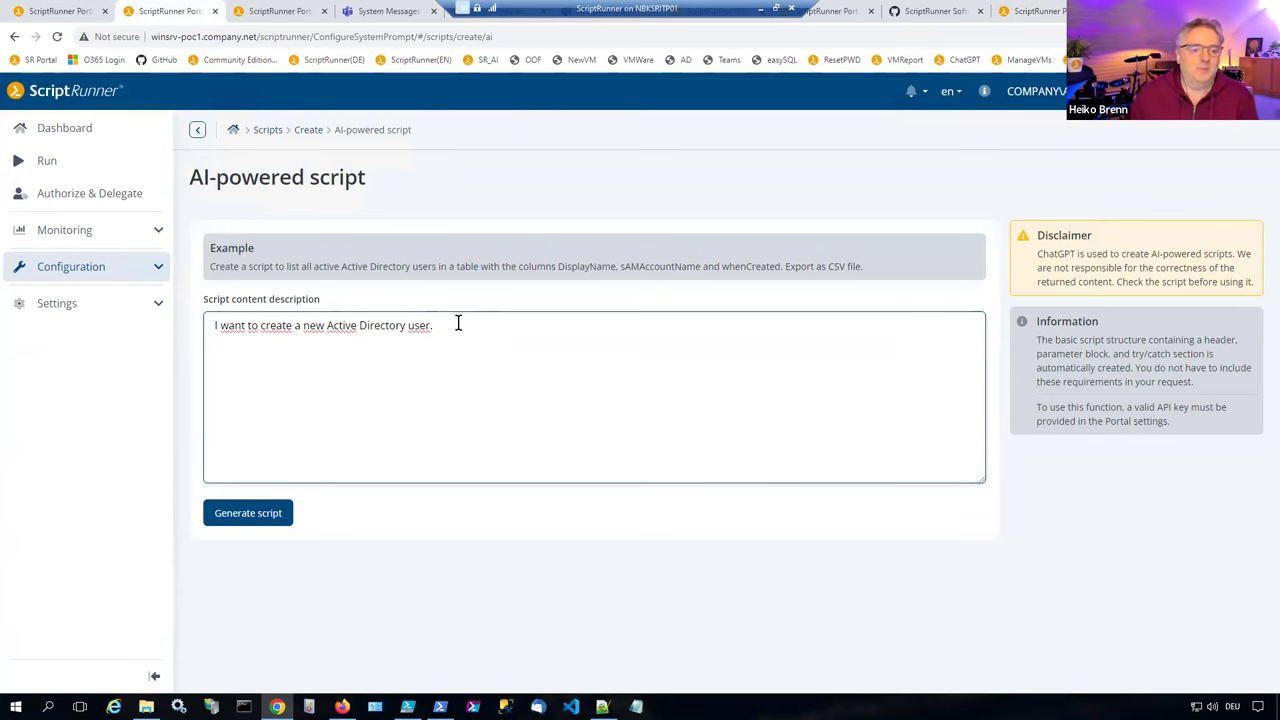
drag(212, 325, 514, 326)
click(497, 329)
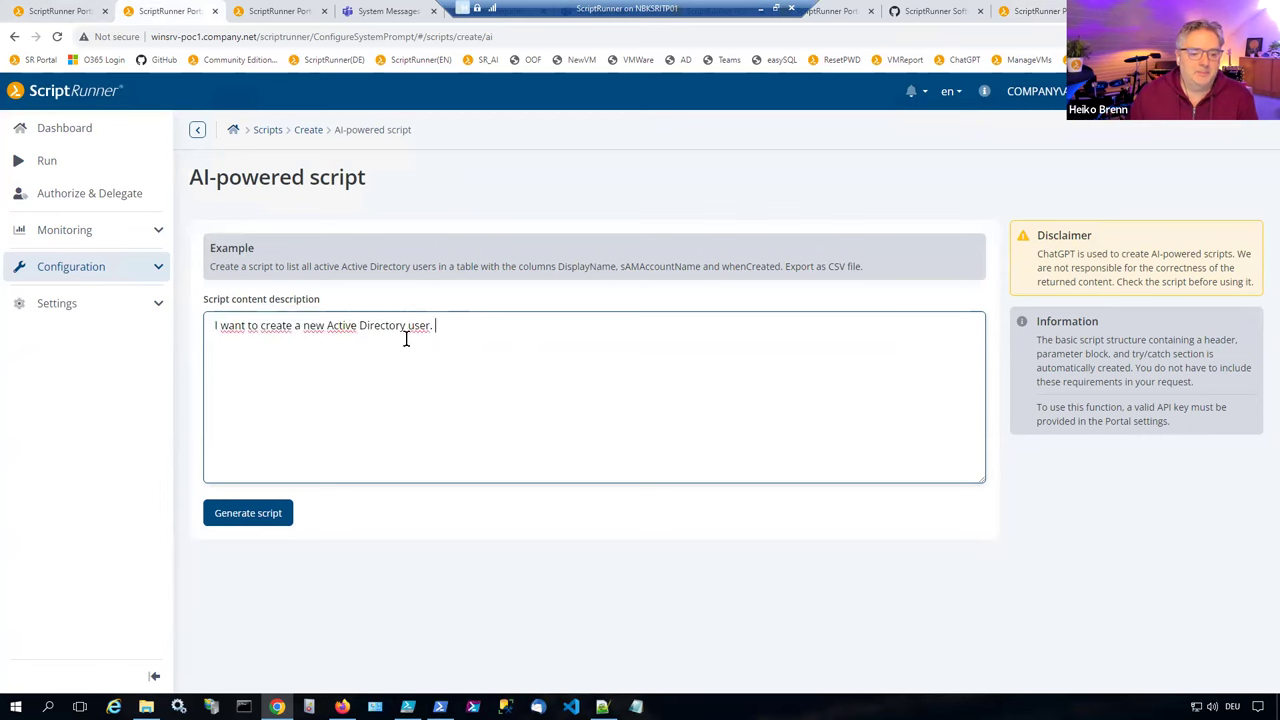
click(245, 518)
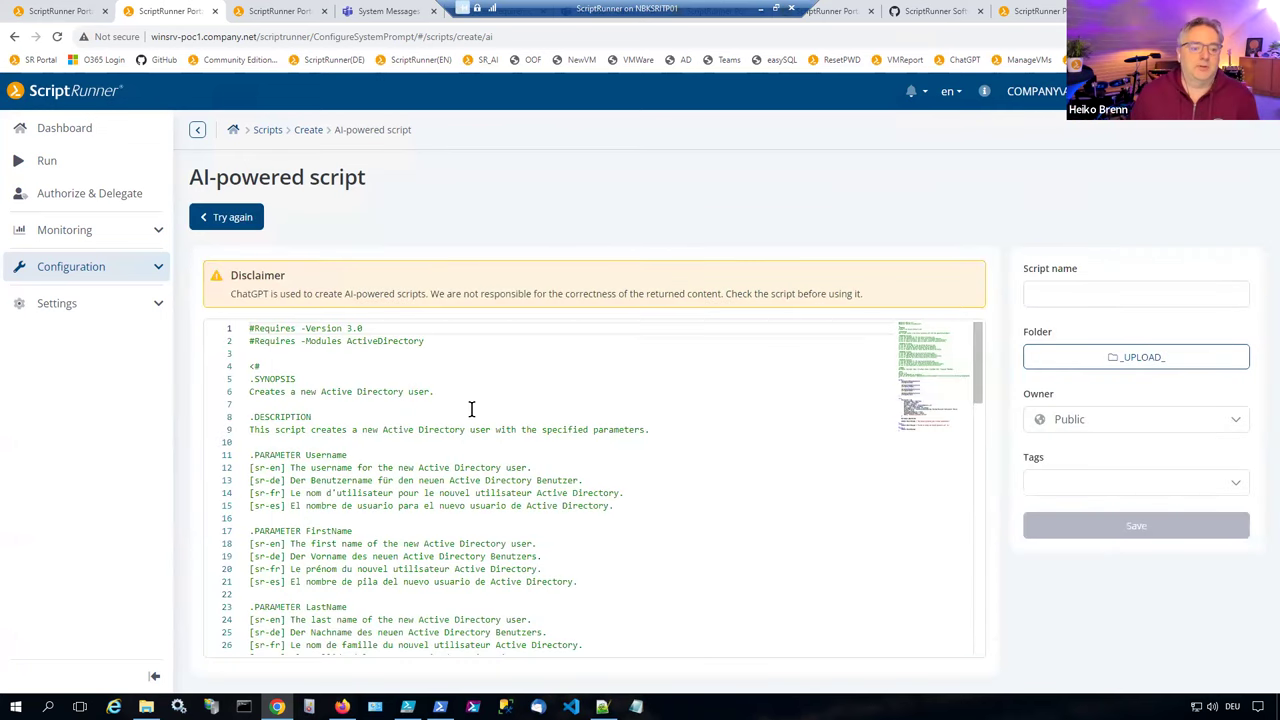
Step: Examine the multilingual descriptions of the Username parameter in the generated script, highlighting the Spanish line
scroll(448, 436, down, 1)
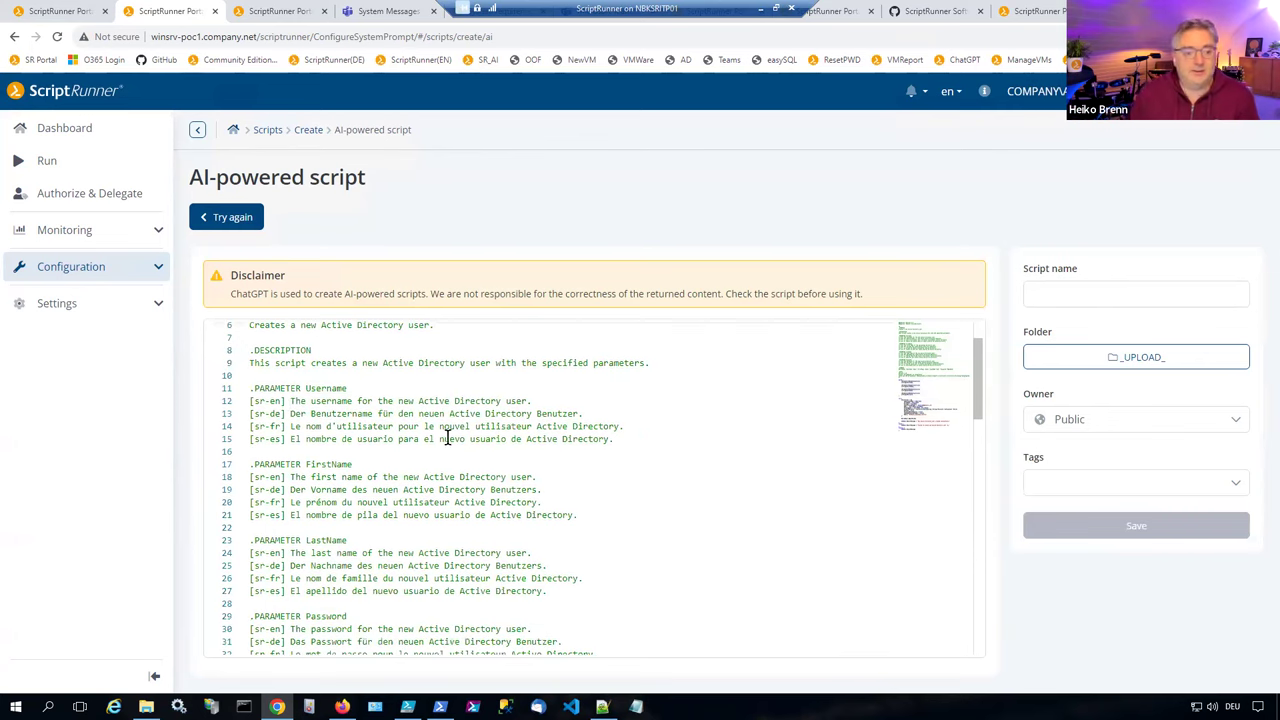
drag(249, 400, 628, 438)
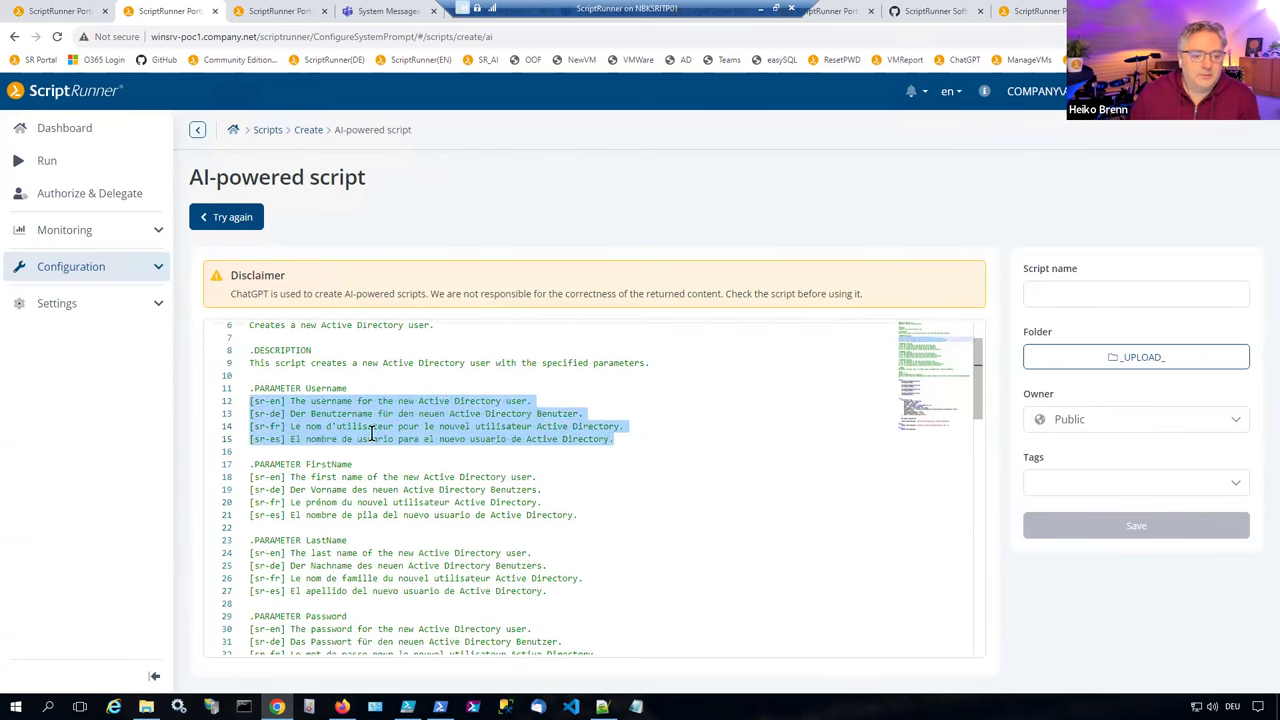
click(281, 414)
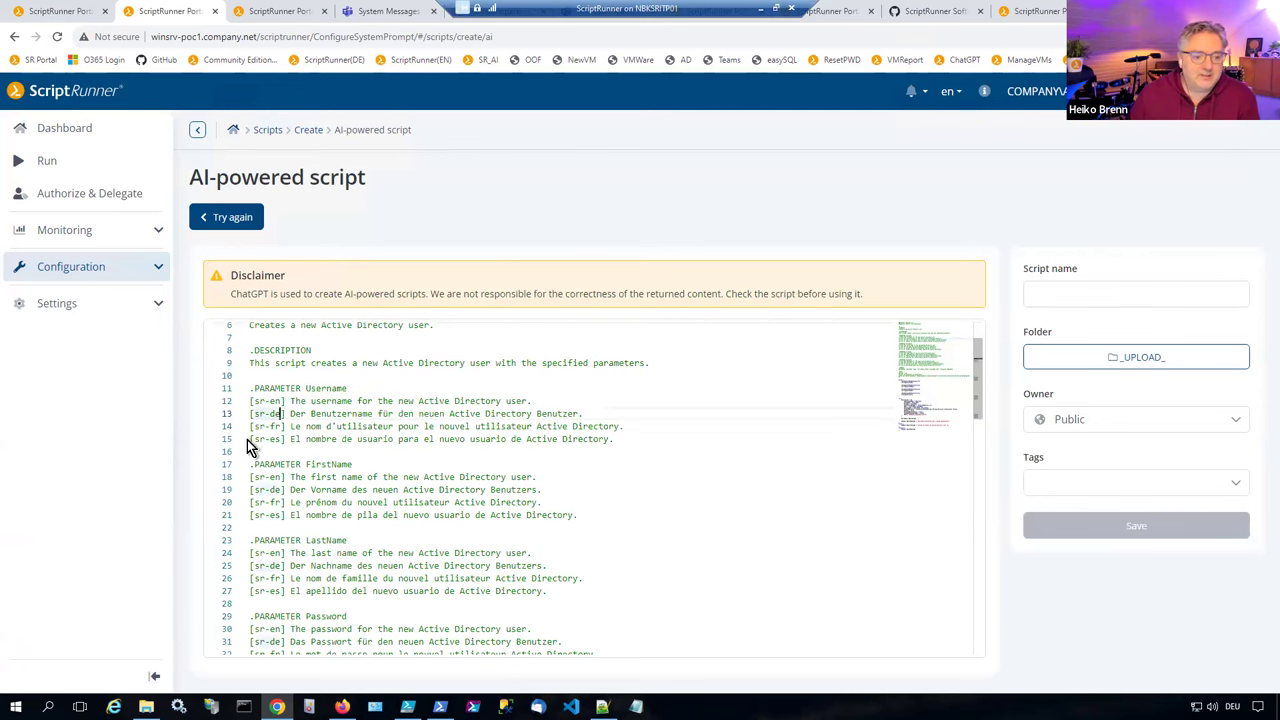
drag(254, 440, 616, 438)
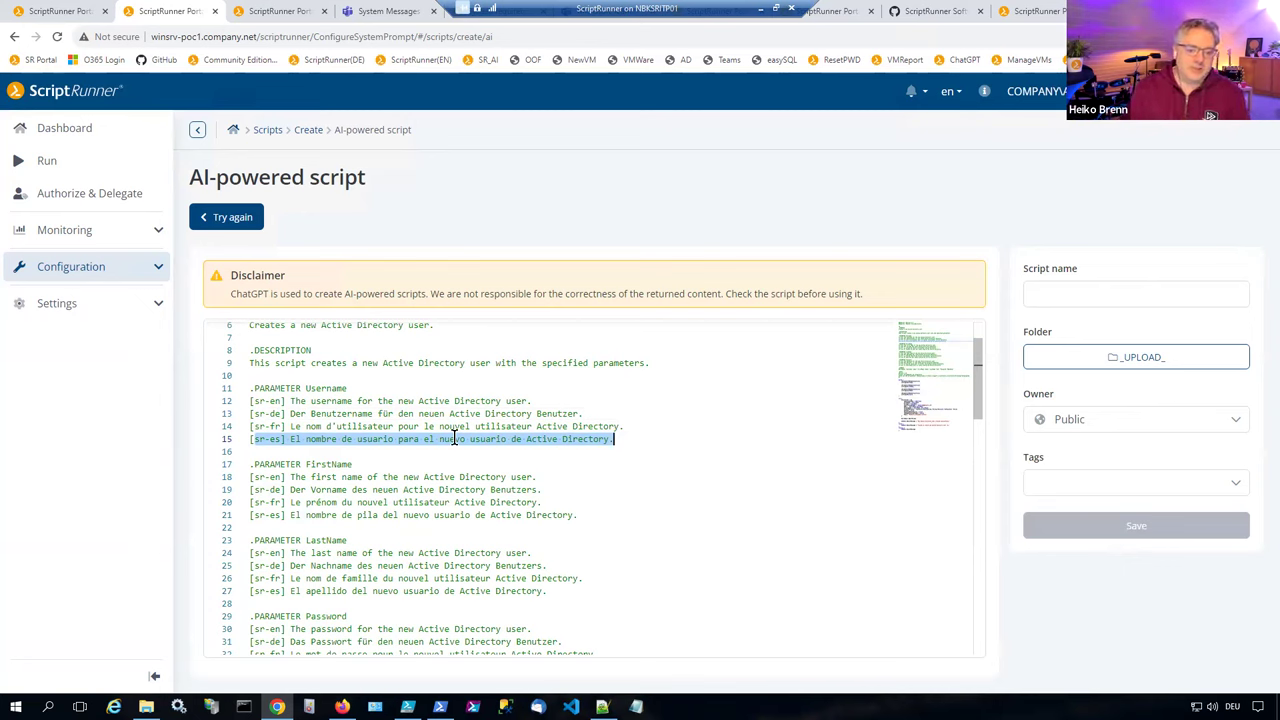
Step: Examine the remaining parameter help, the param block and the try section of the generated script
scroll(371, 437, down, 2)
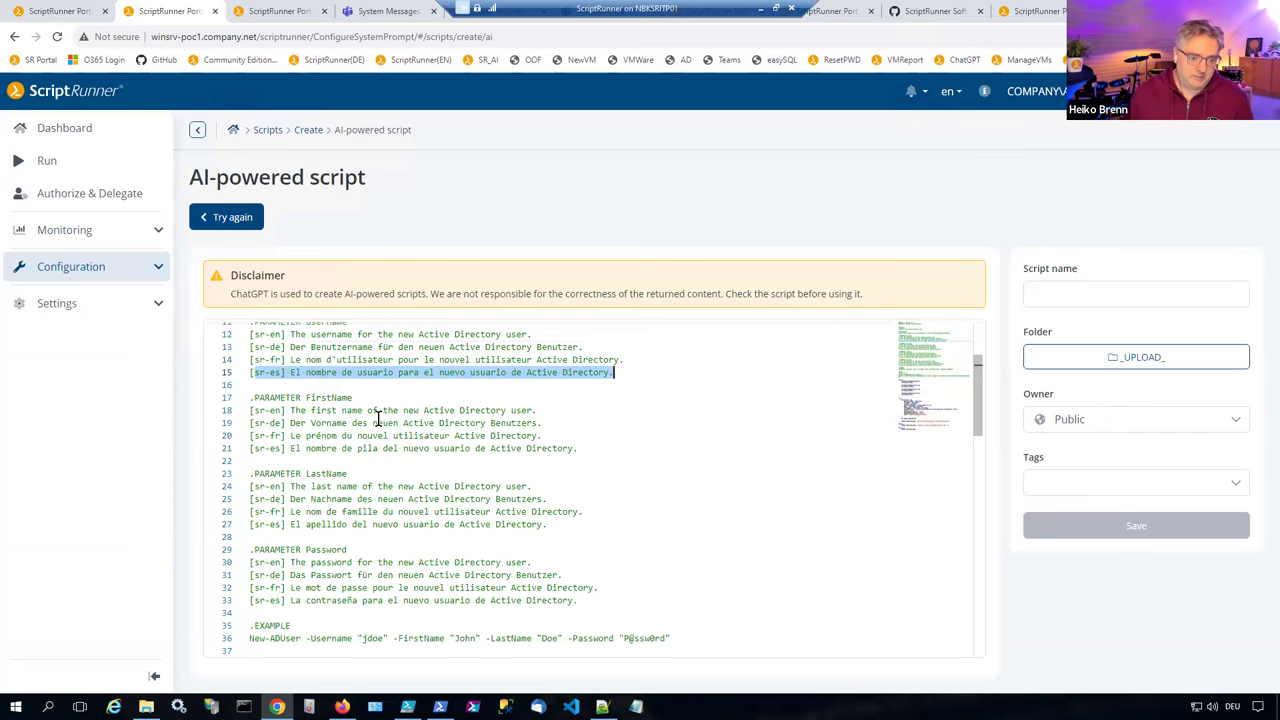
scroll(378, 418, down, 6)
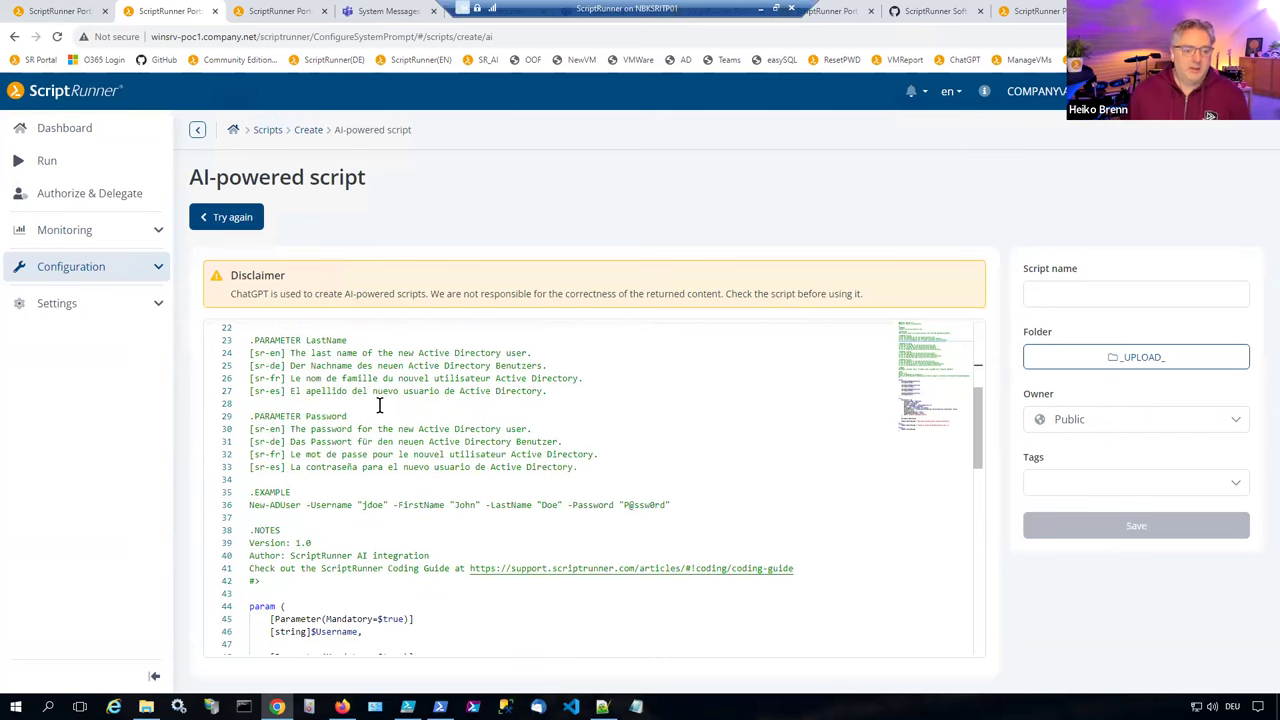
scroll(379, 405, down, 7)
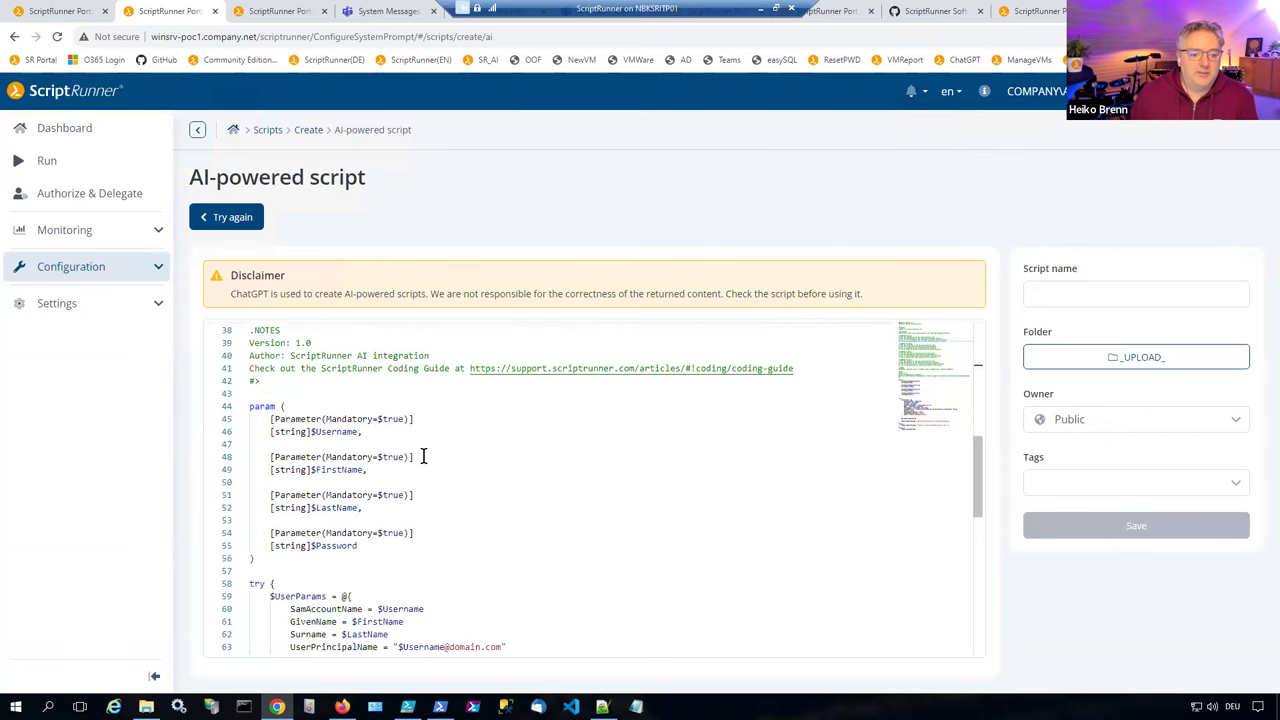
scroll(426, 455, down, 2)
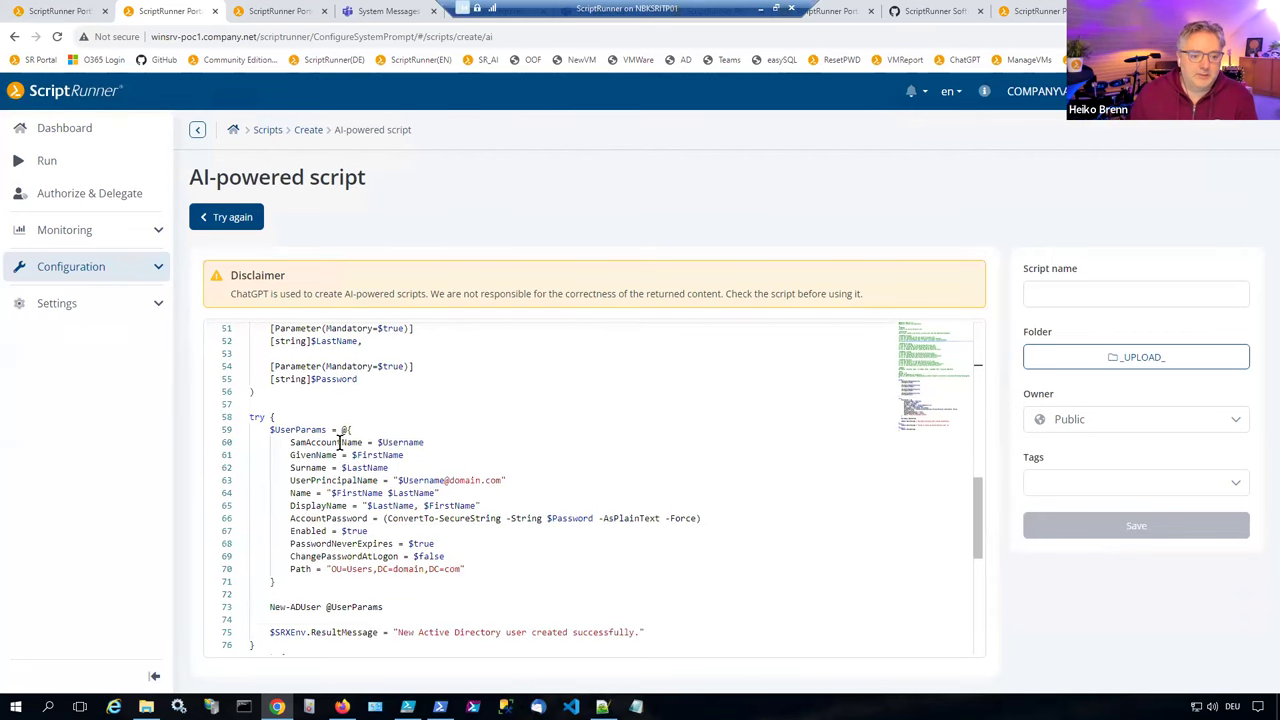
Step: Examine the end of the generated script's try section plus its catch and finally blocks, highlighting $SRXEnv.ResultMessage
scroll(475, 452, down, 3)
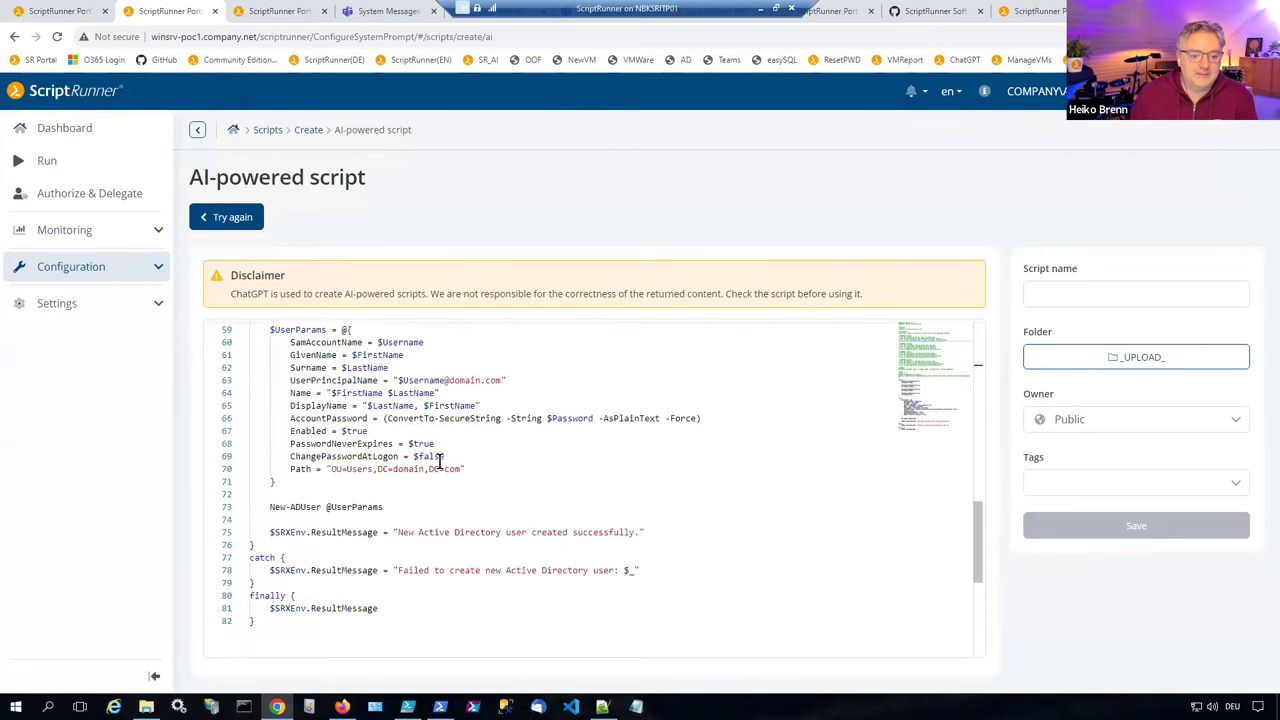
drag(270, 532, 380, 532)
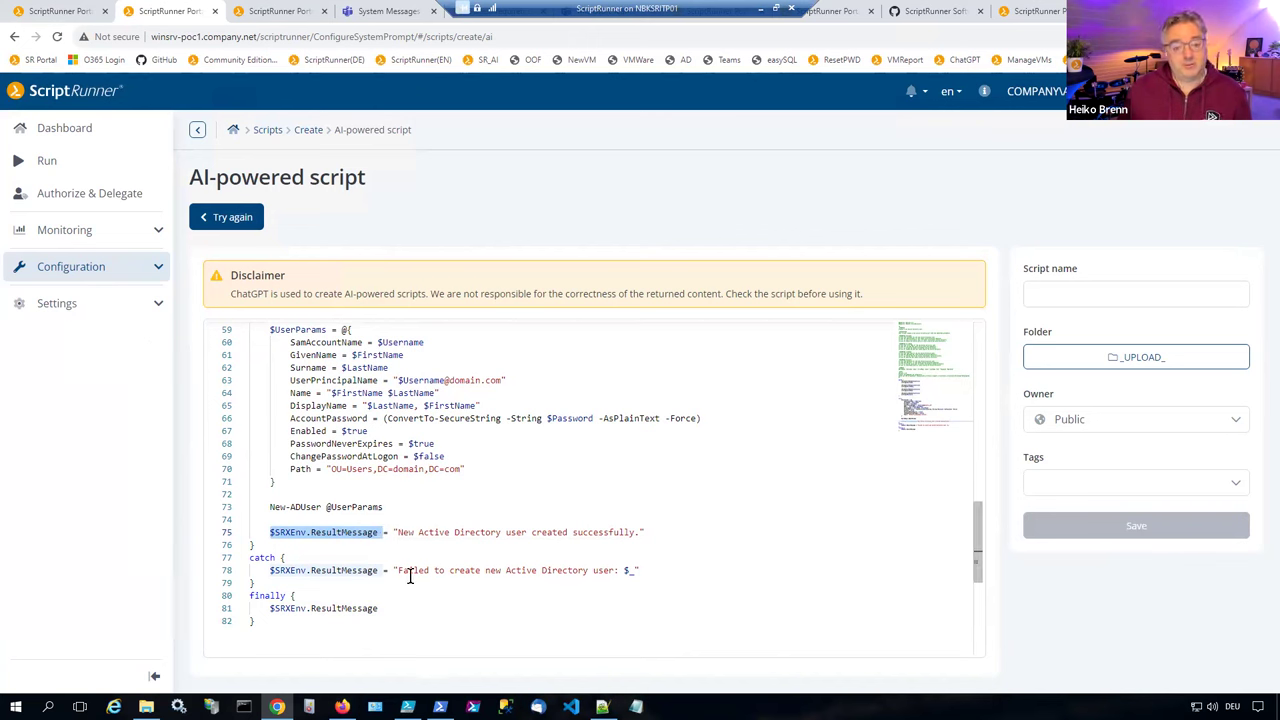
scroll(409, 576, up, 15)
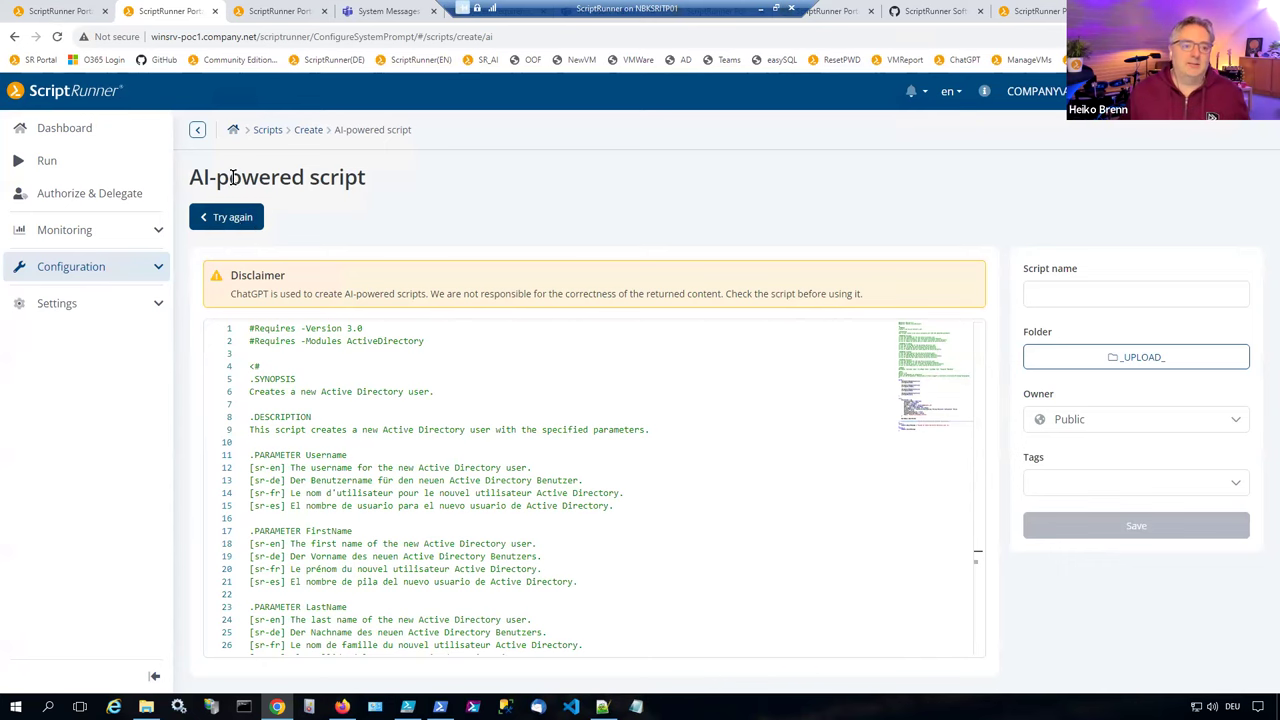
Step: Switch to the open MSTLibrary.ps1 page and examine its header information, parameters, code and change history
click(60, 14)
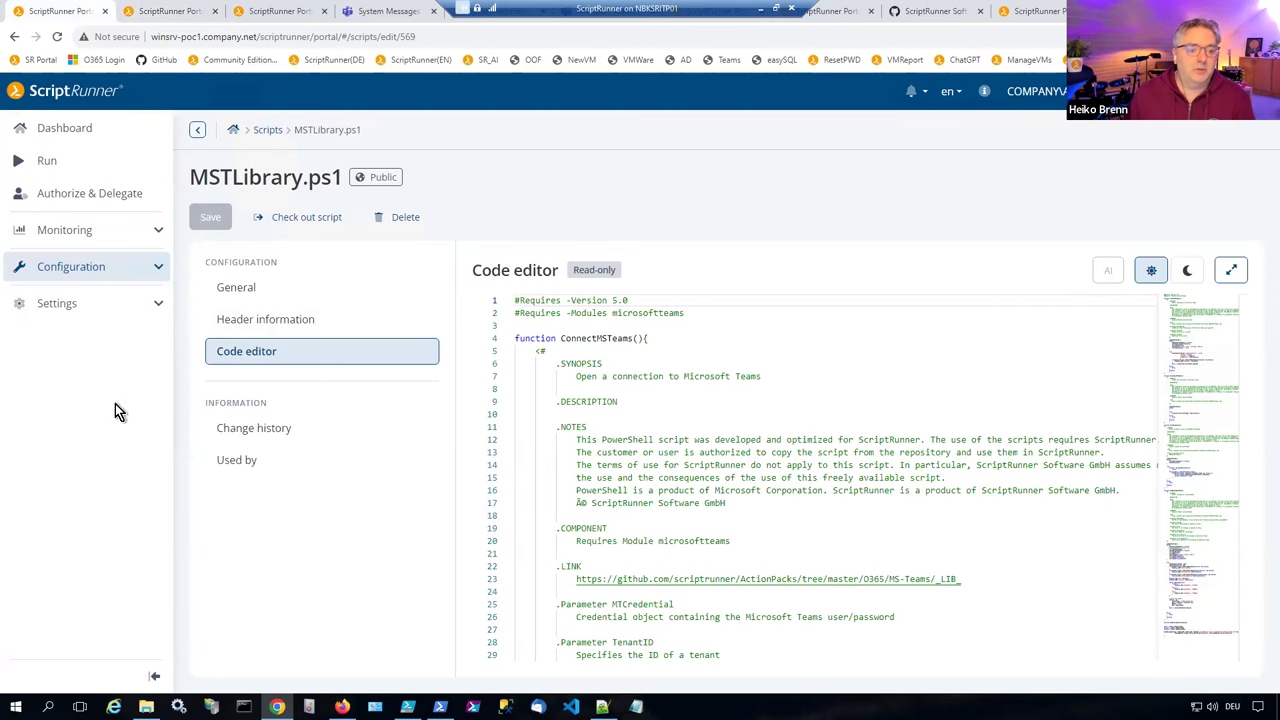
click(257, 321)
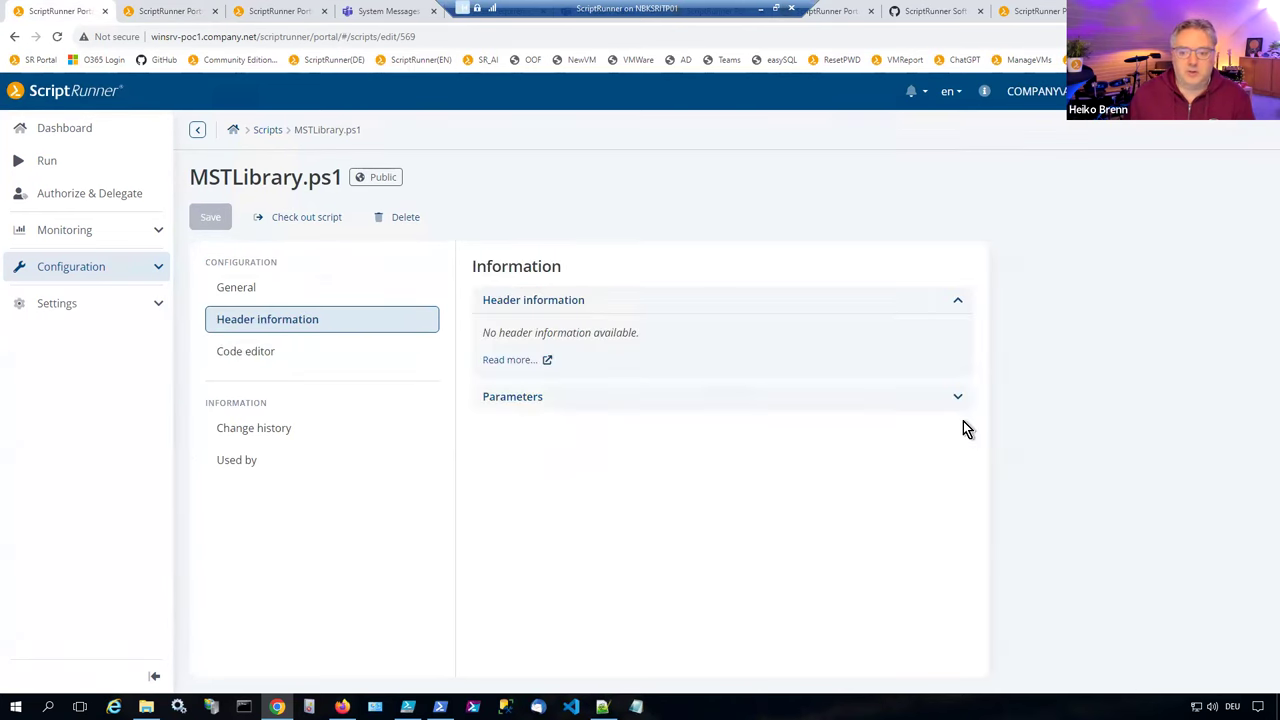
click(879, 402)
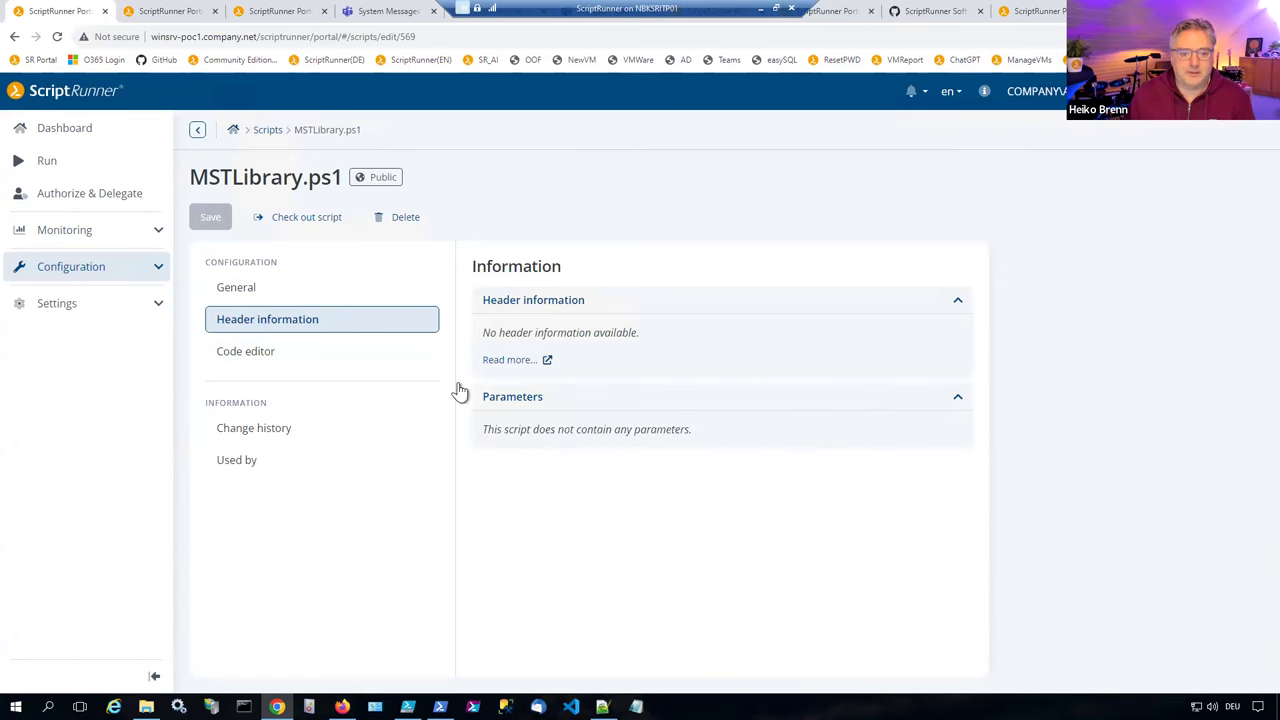
click(250, 352)
scroll(727, 441, down, 2)
scroll(727, 441, down, 6)
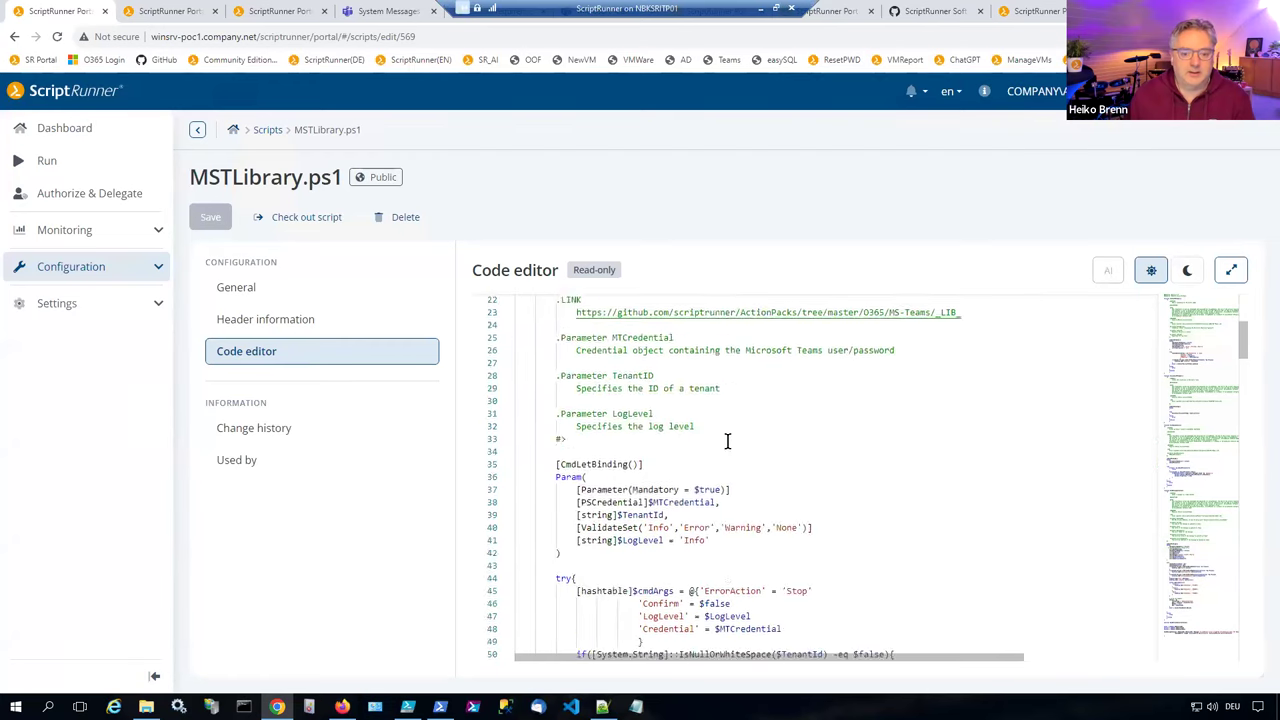
scroll(727, 441, up, 3)
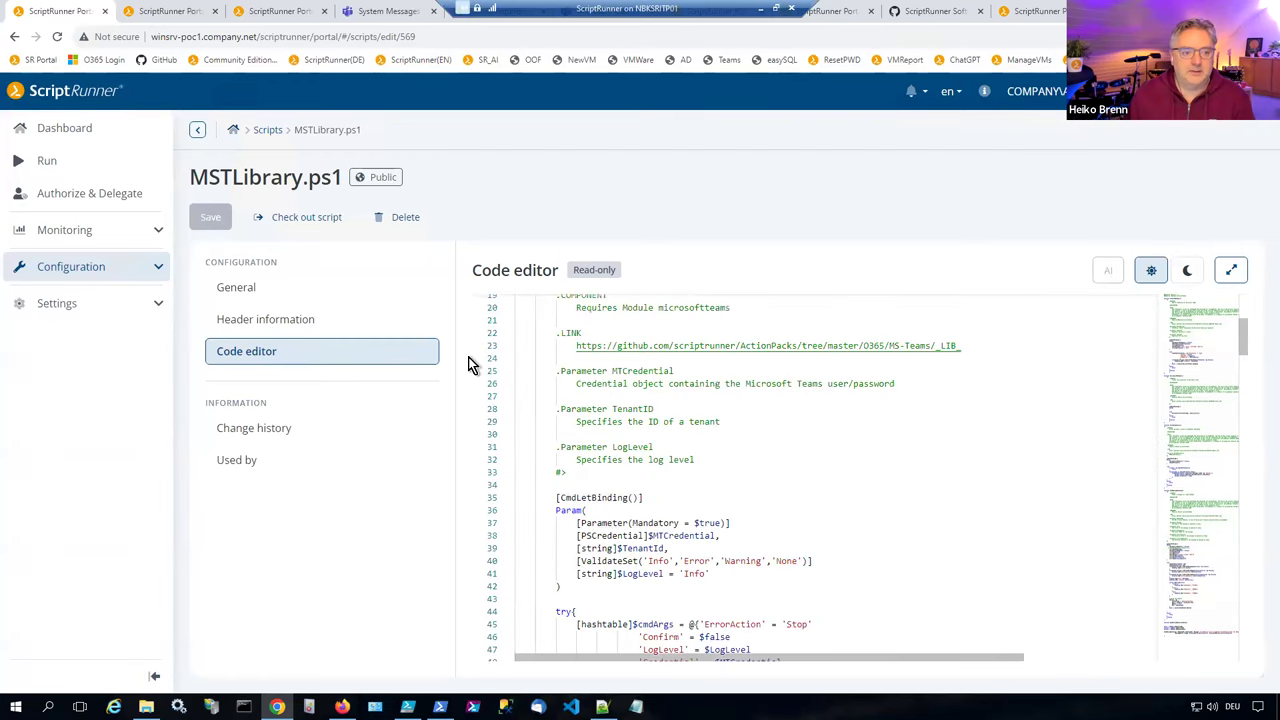
click(268, 430)
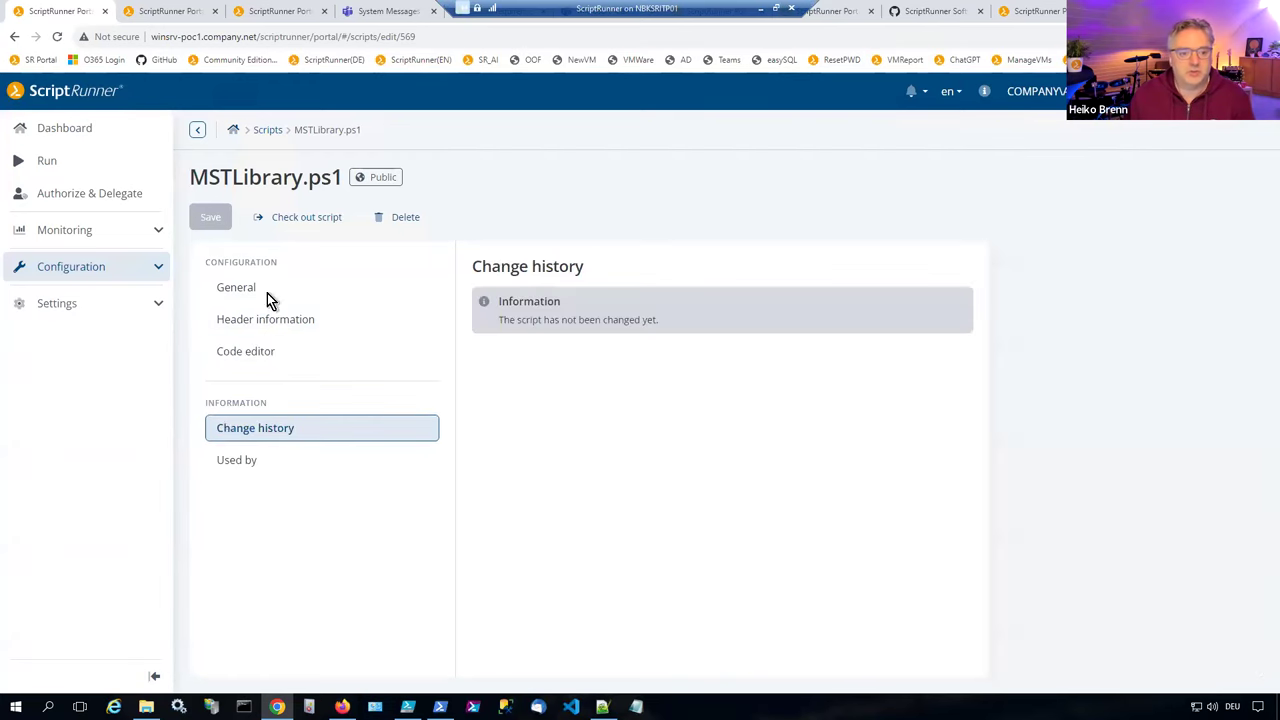
Step: Return to the script list, remove the _LIB_ tag filter and expand the Configuration navigation
click(267, 130)
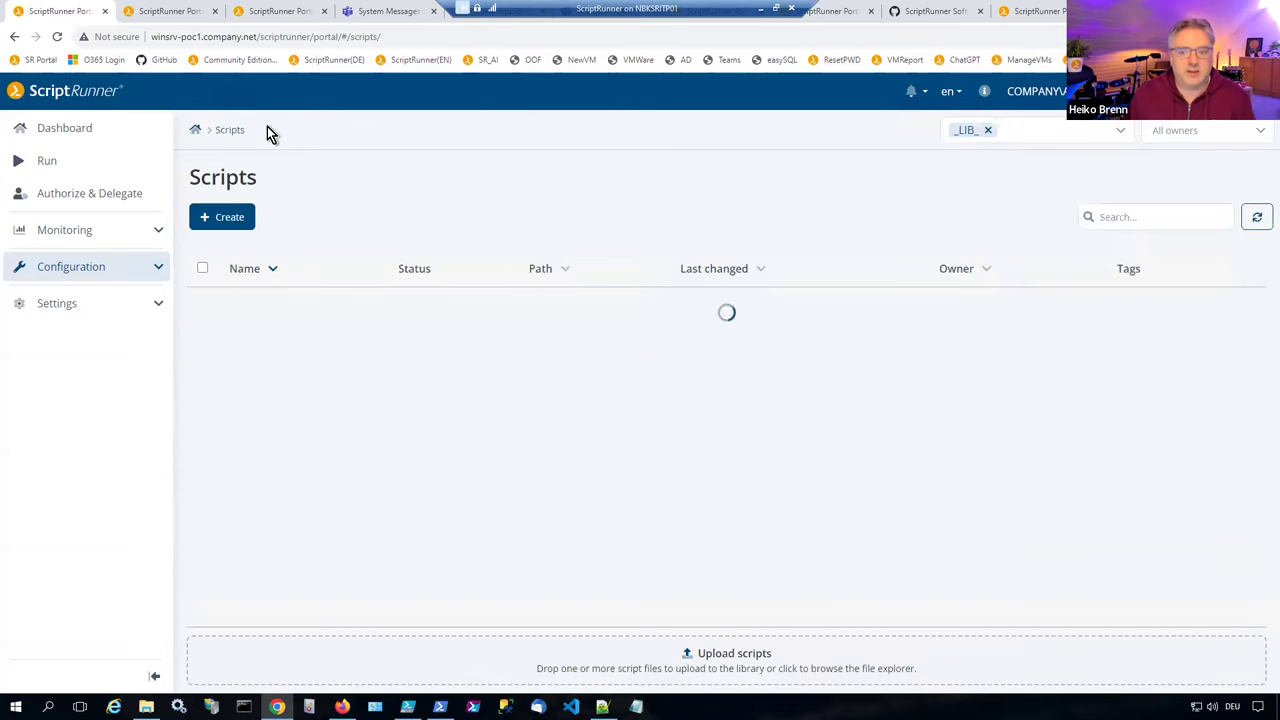
click(988, 131)
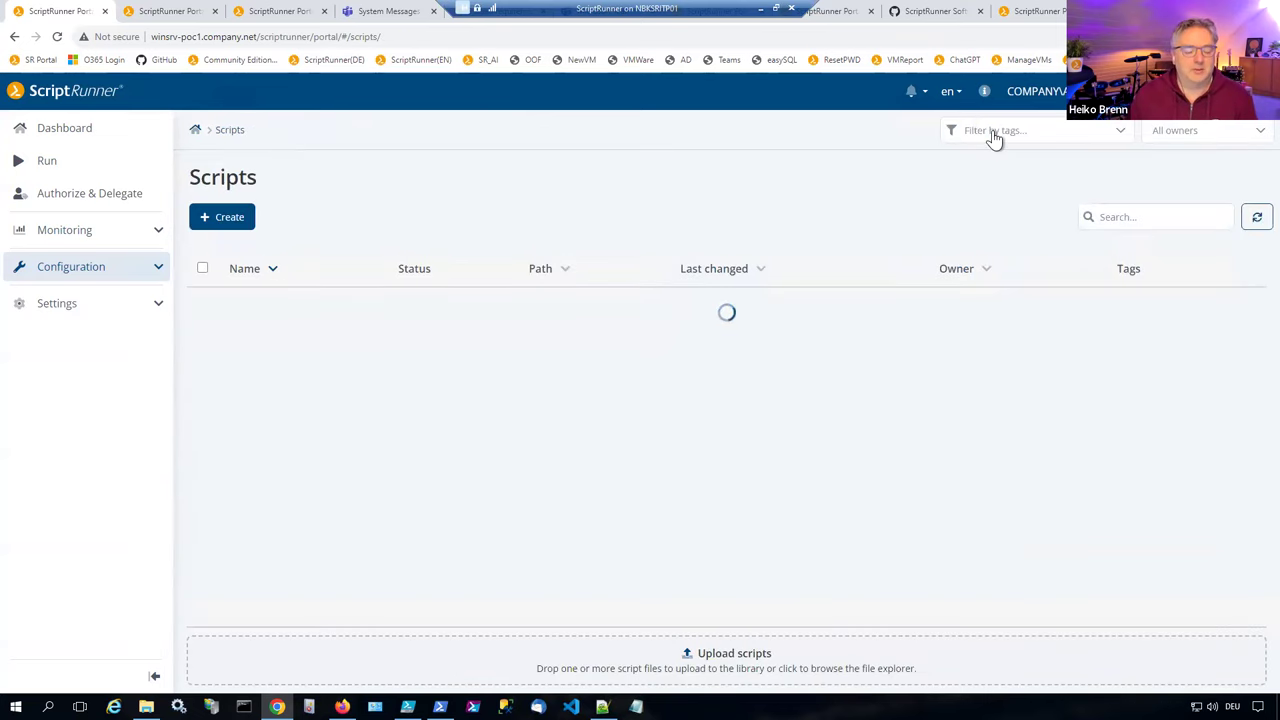
click(156, 274)
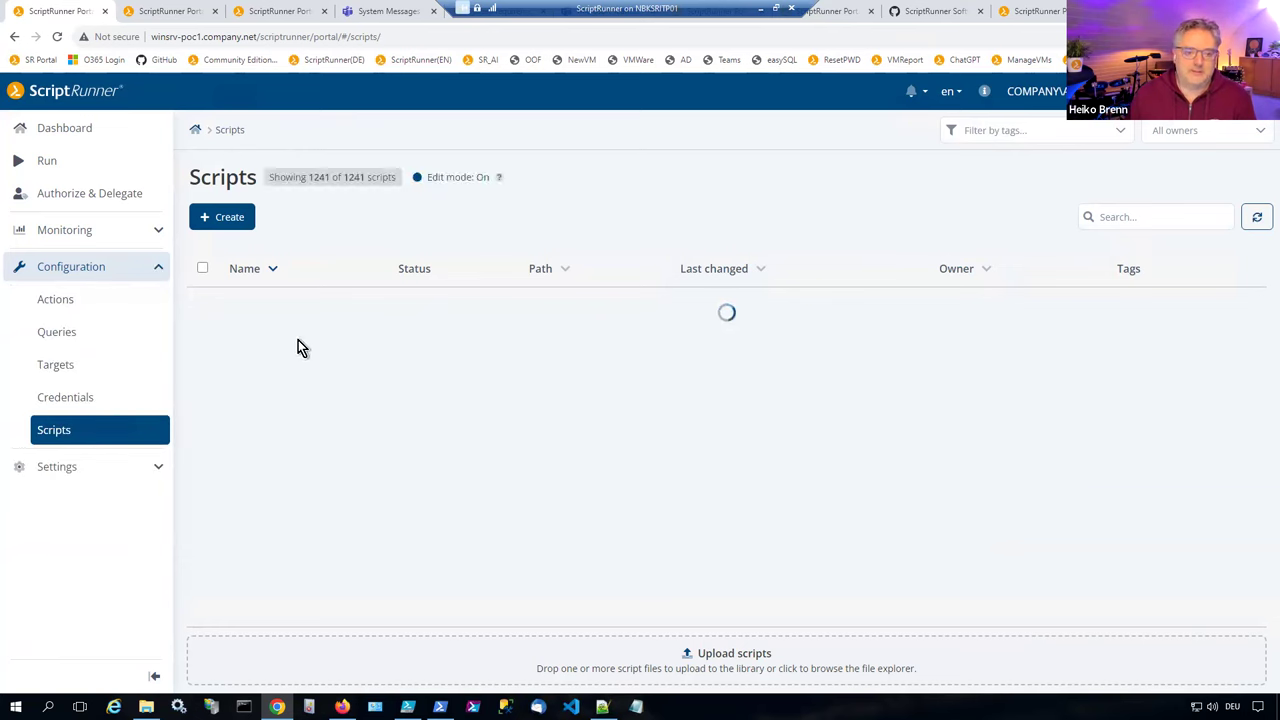
click(278, 310)
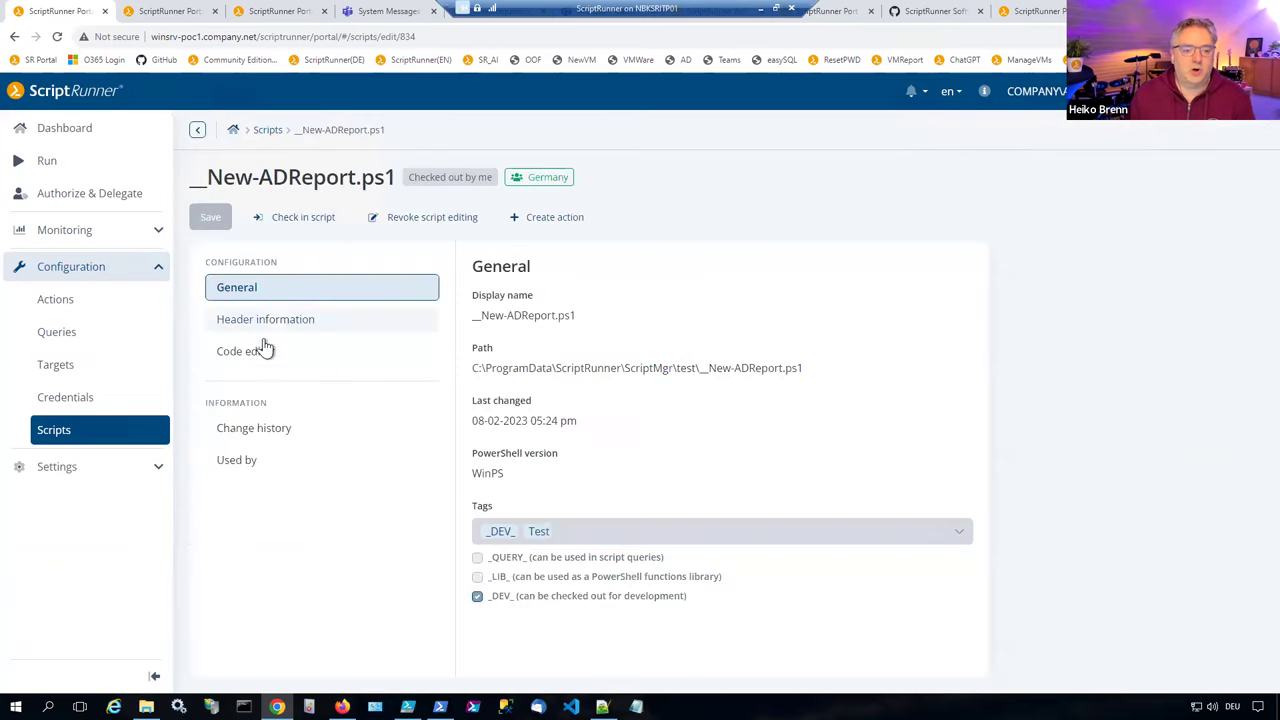
click(246, 433)
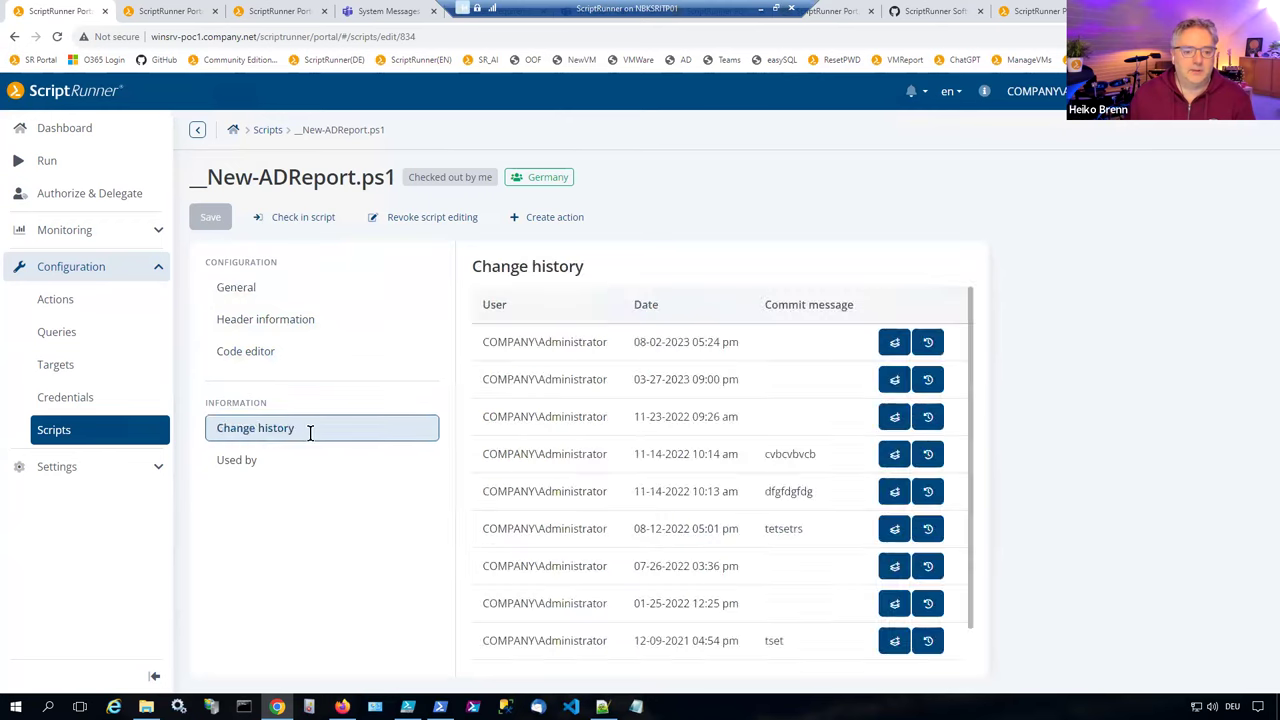
click(894, 454)
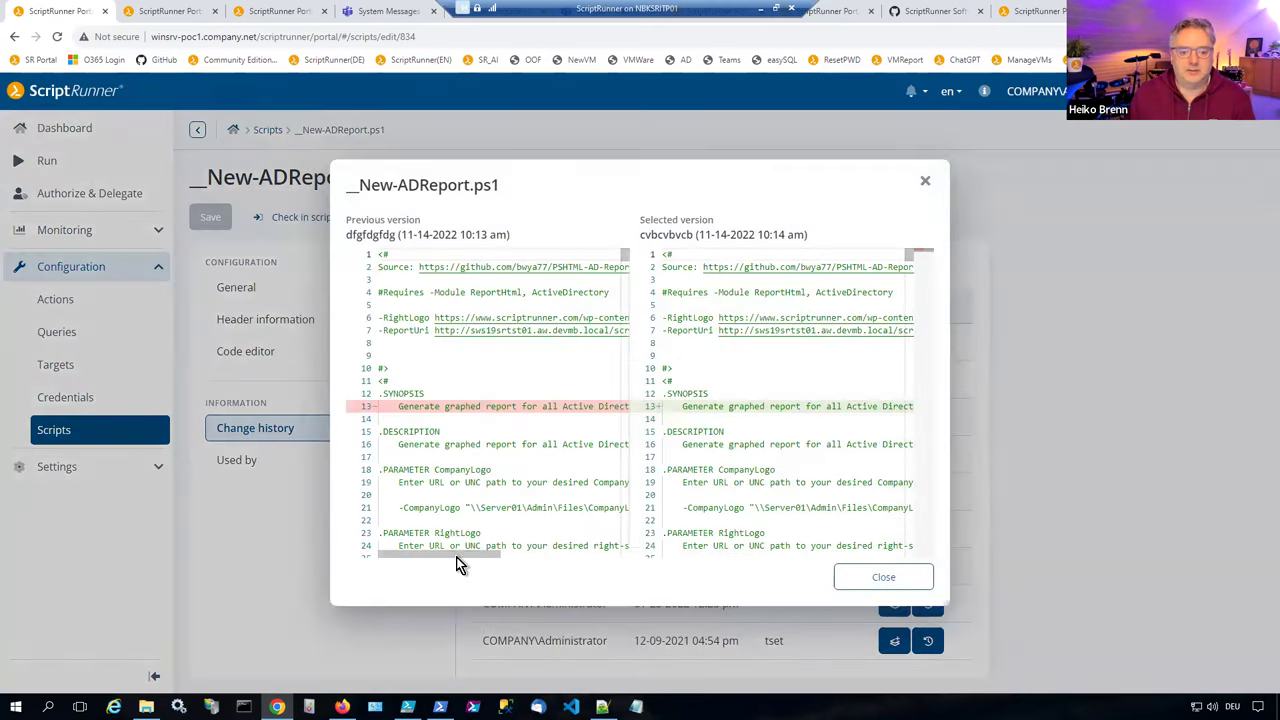
scroll(462, 560, right, 3)
scroll(440, 562, left, 5)
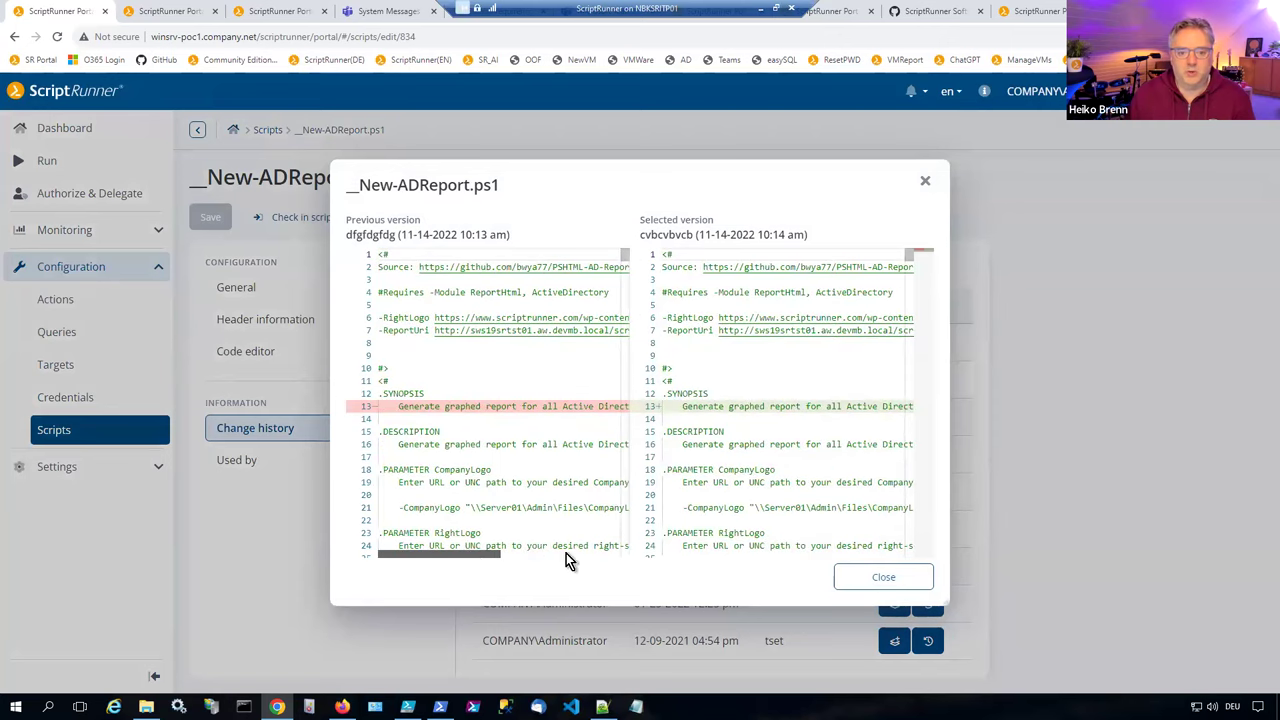
scroll(620, 556, right, 5)
scroll(405, 569, left, 5)
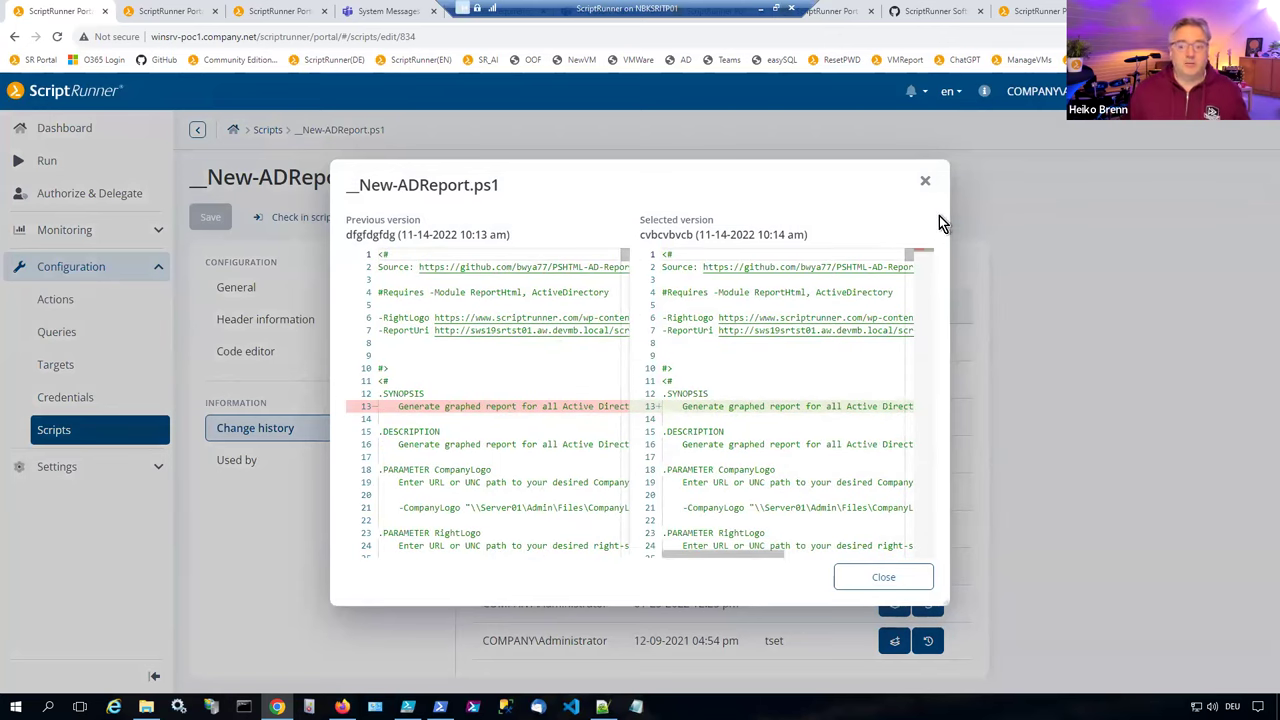
click(925, 181)
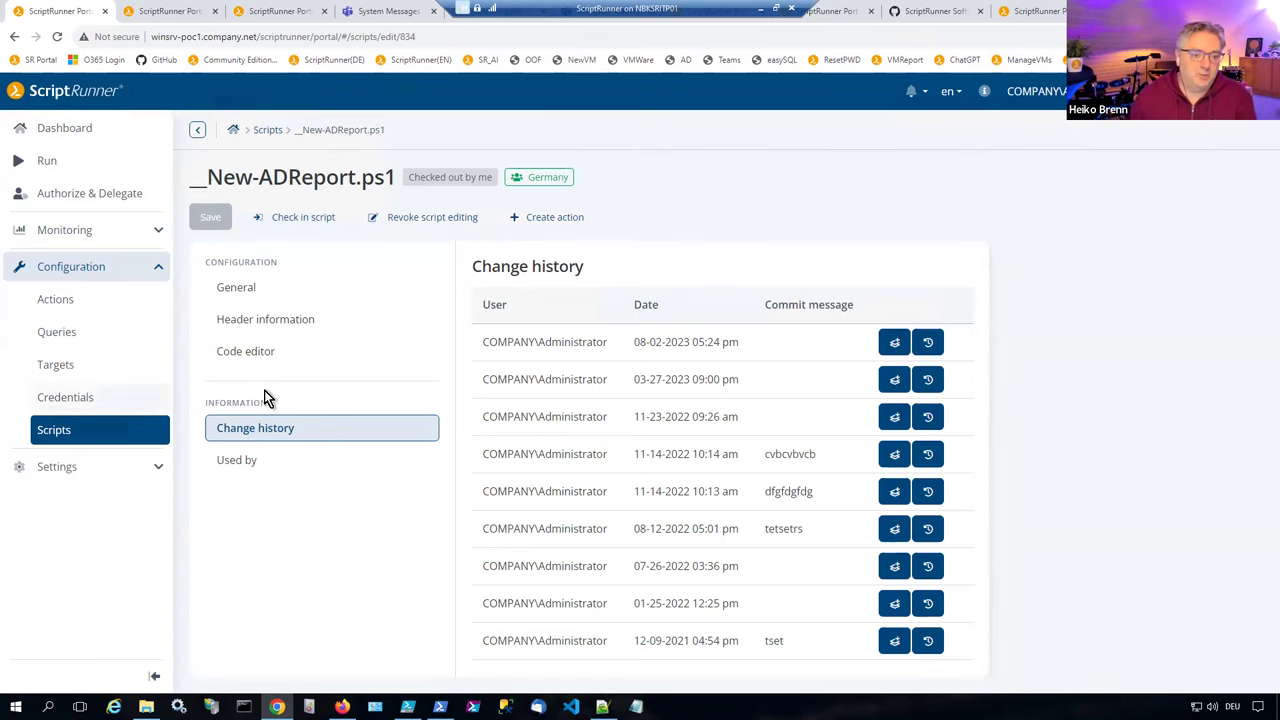
click(267, 131)
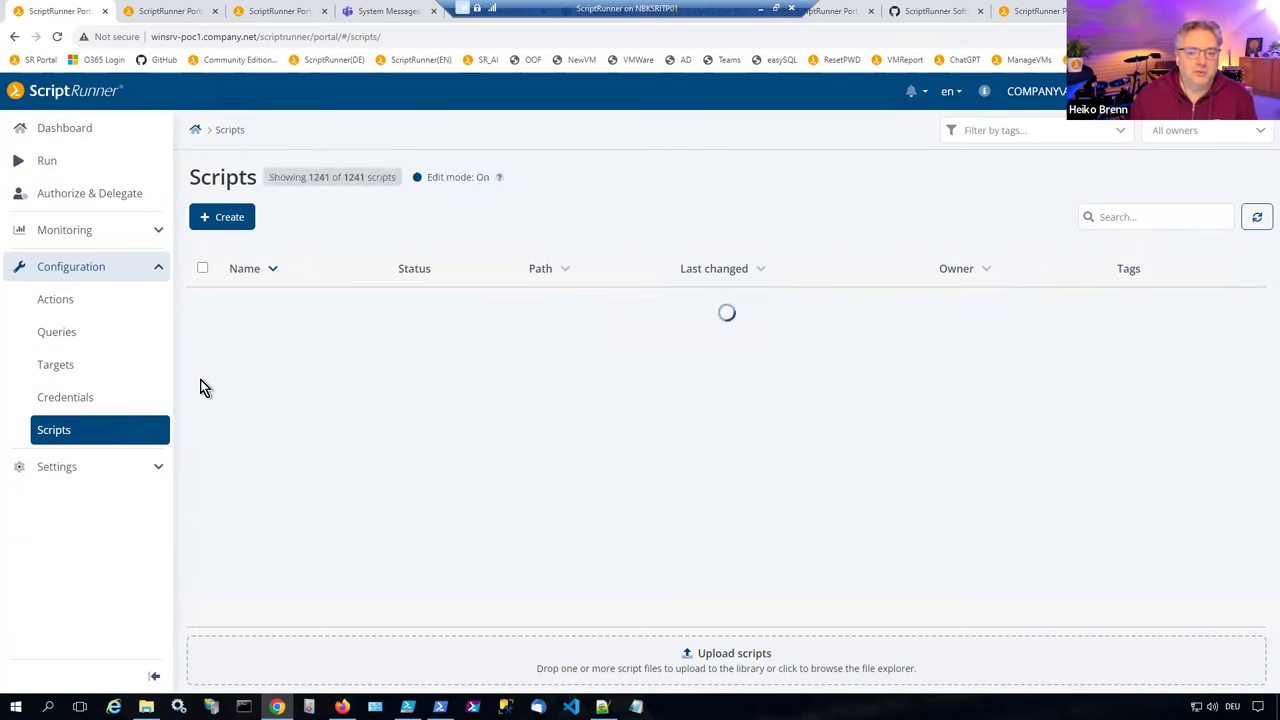
Step: Open the credentials list and examine the credential types available for creation and those of the AD and Exchange service accounts
click(70, 401)
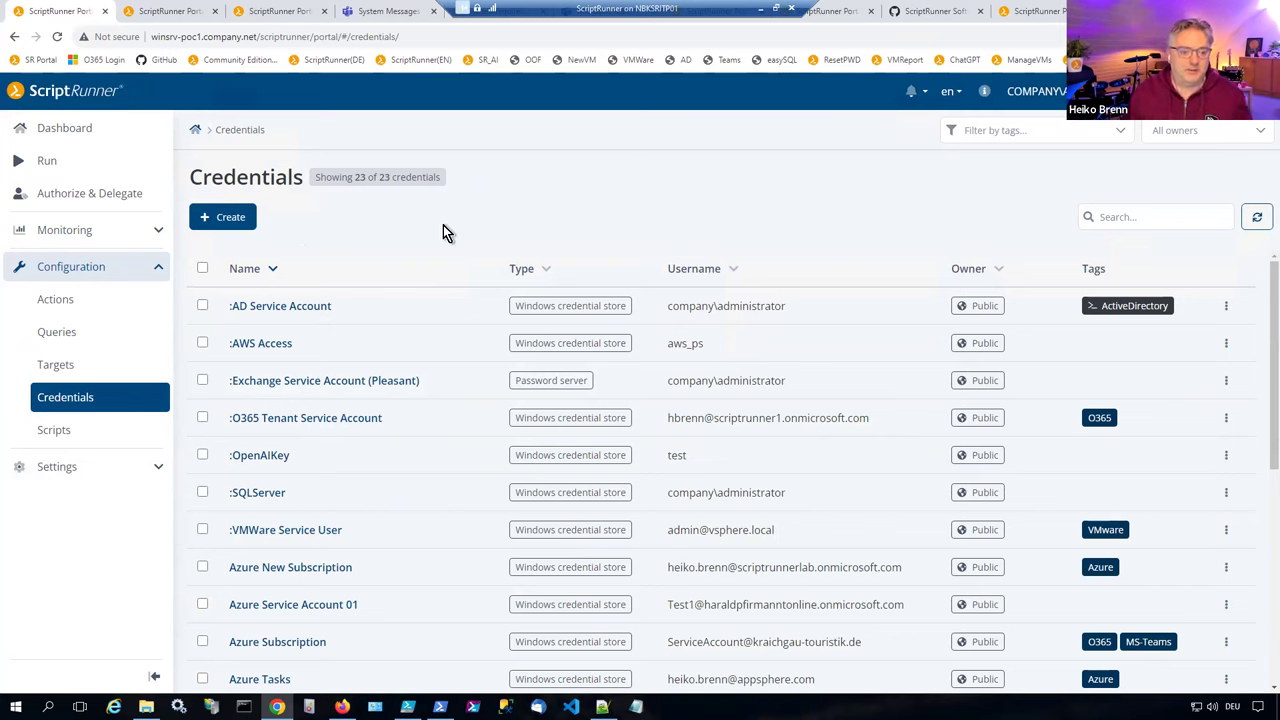
click(230, 217)
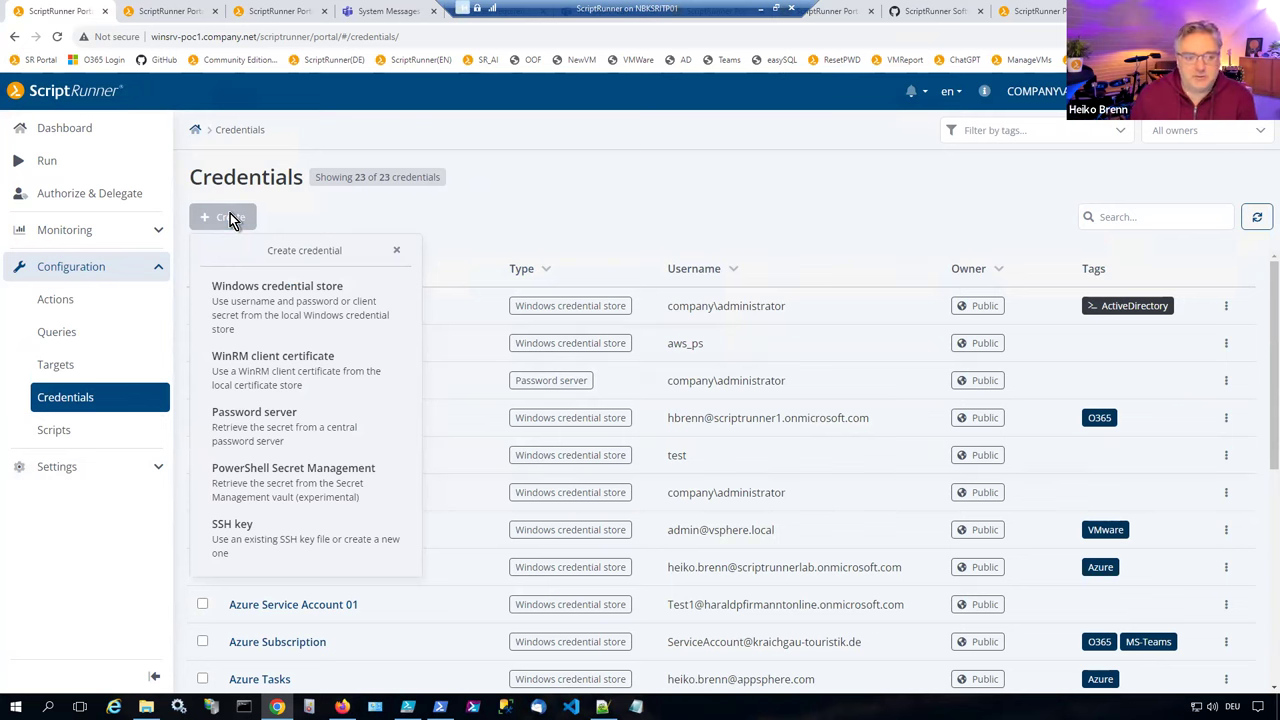
click(518, 210)
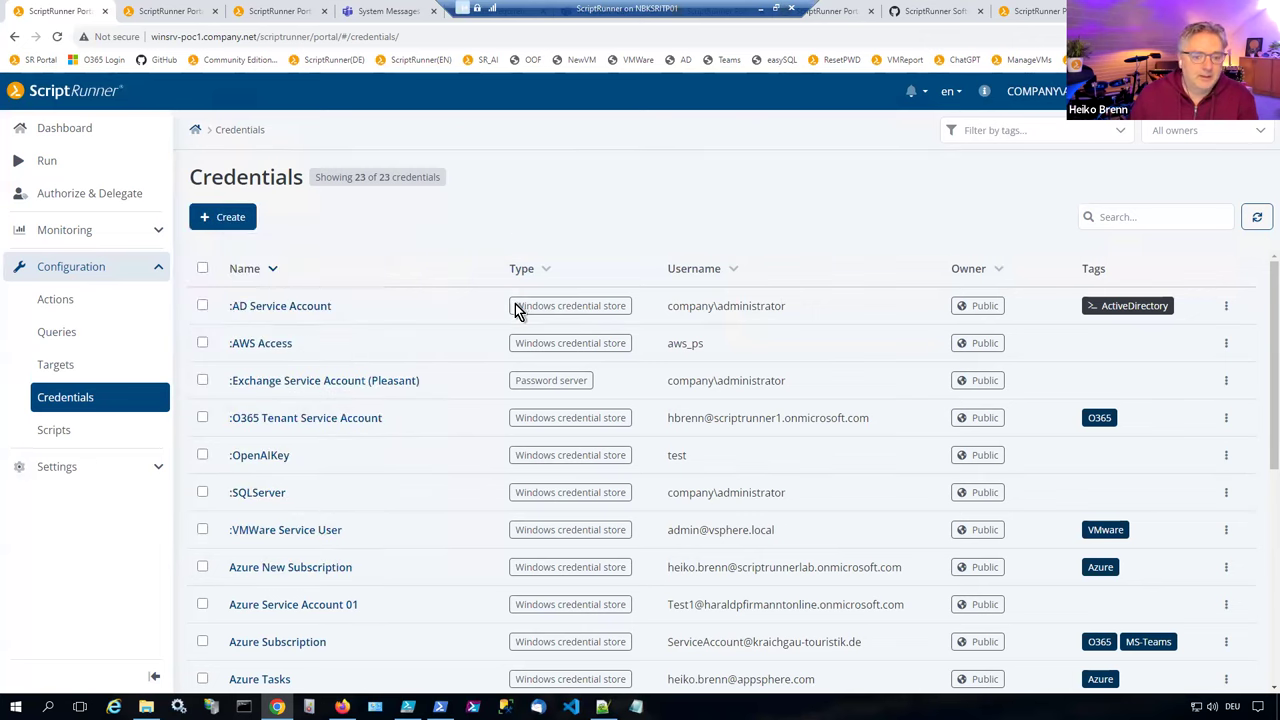
drag(624, 310, 507, 310)
drag(582, 382, 504, 388)
click(426, 234)
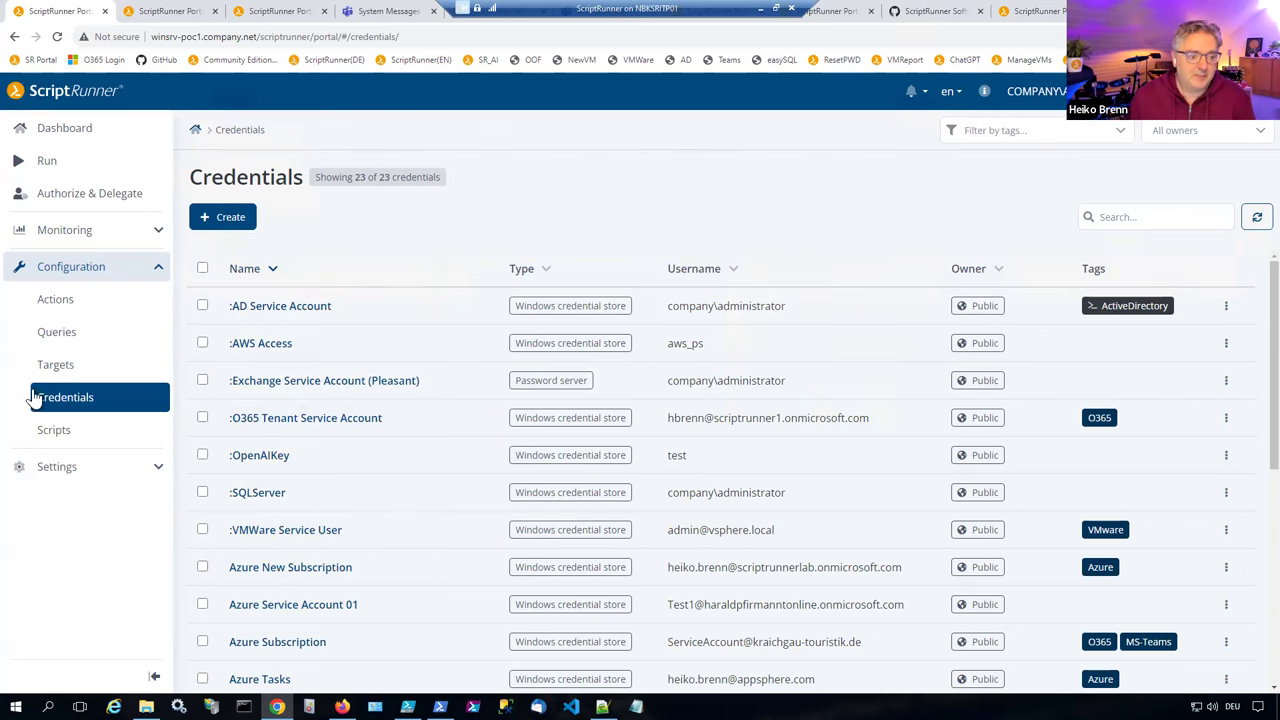
Step: Open the targets list and examine the target types available for creation without creating one
click(56, 366)
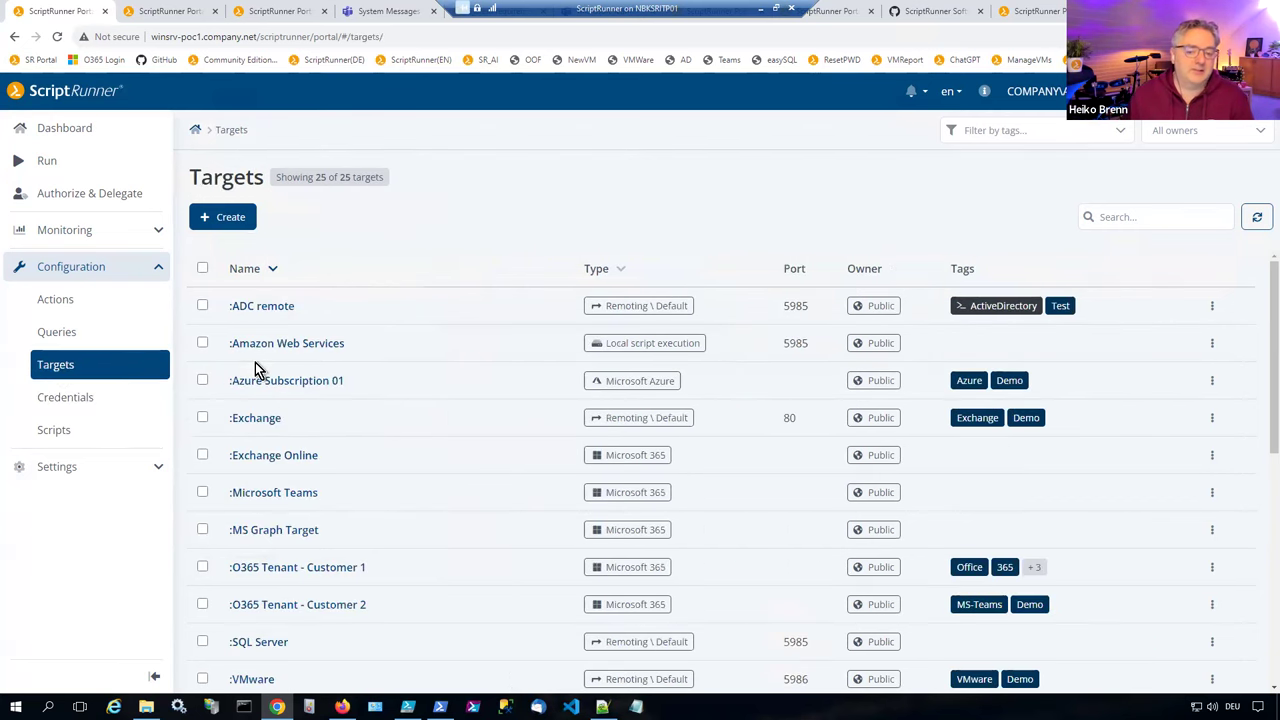
click(222, 220)
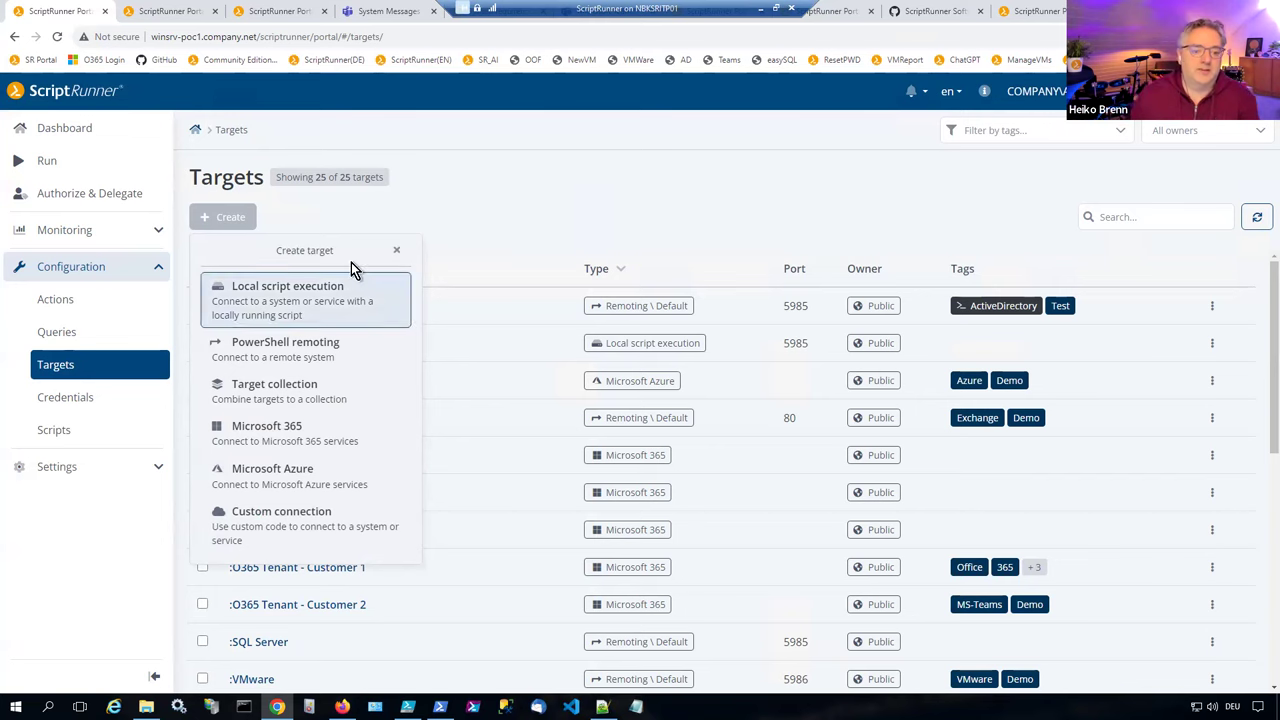
click(549, 220)
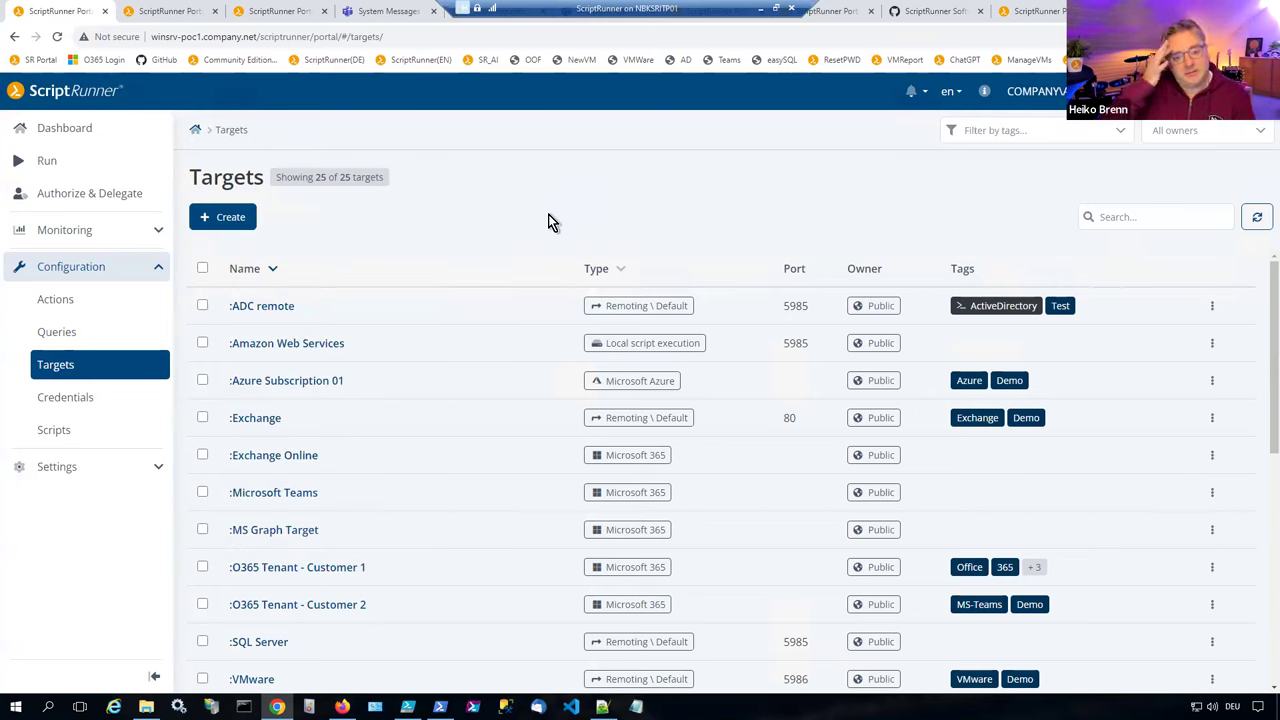
Step: Examine the connection settings of the :ADC remote target, highlighting its name, remote host and credential, and return to the targets list
click(261, 308)
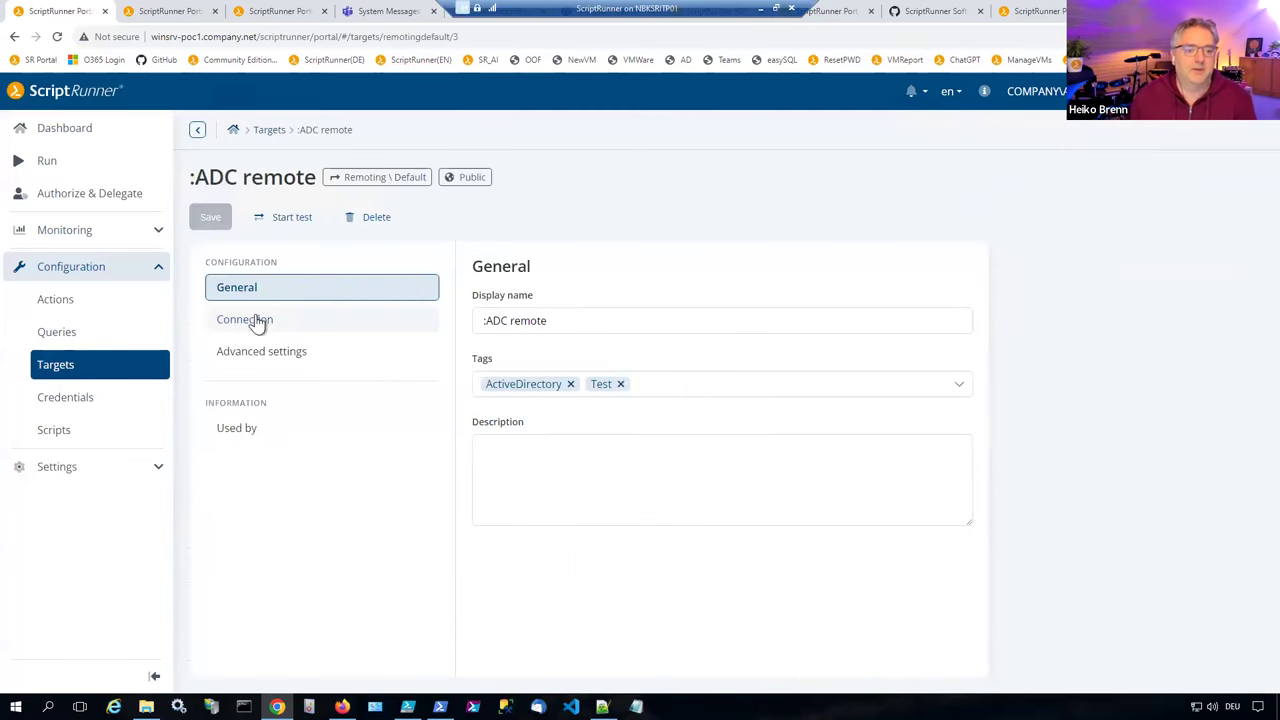
click(251, 319)
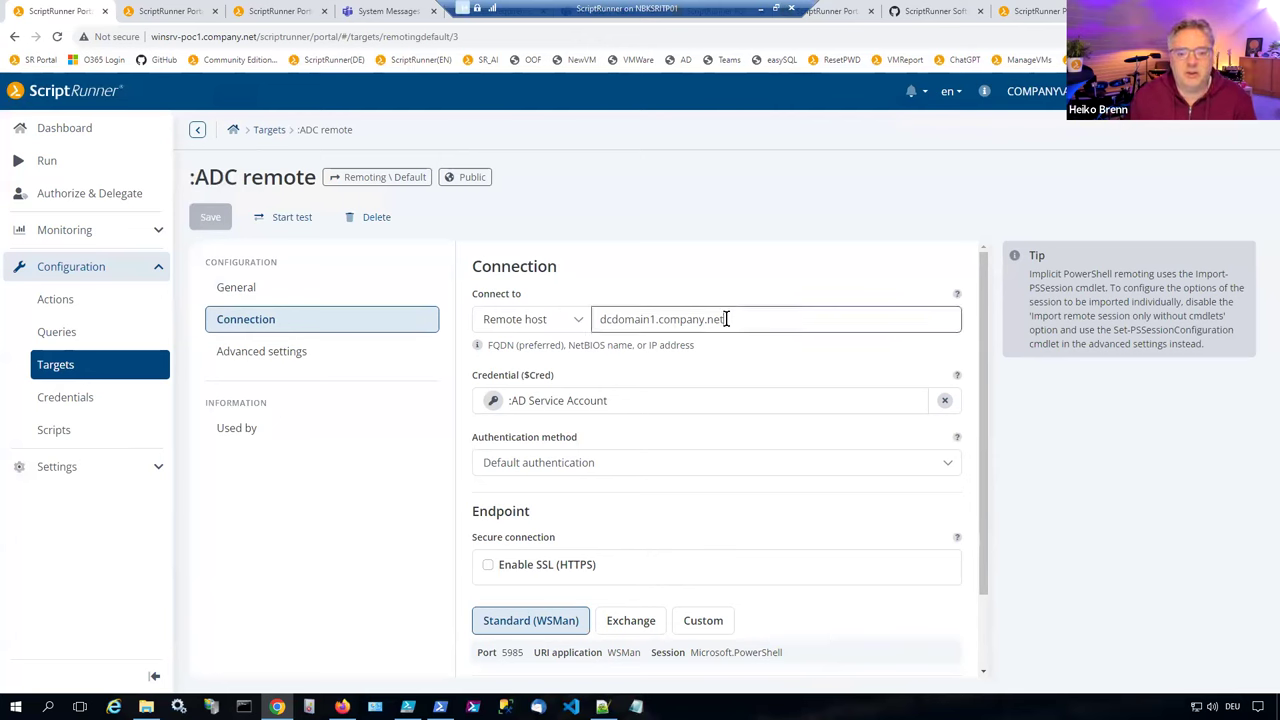
drag(726, 319, 588, 318)
drag(757, 317, 586, 326)
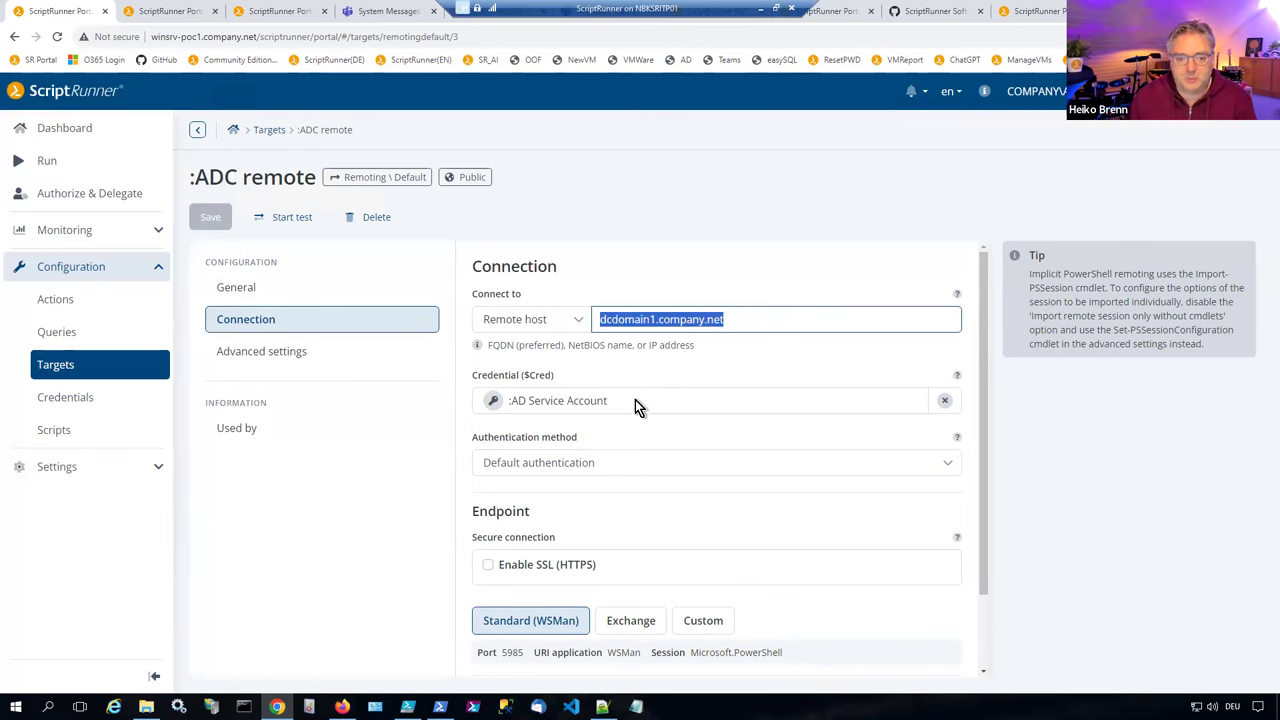
drag(635, 399, 517, 409)
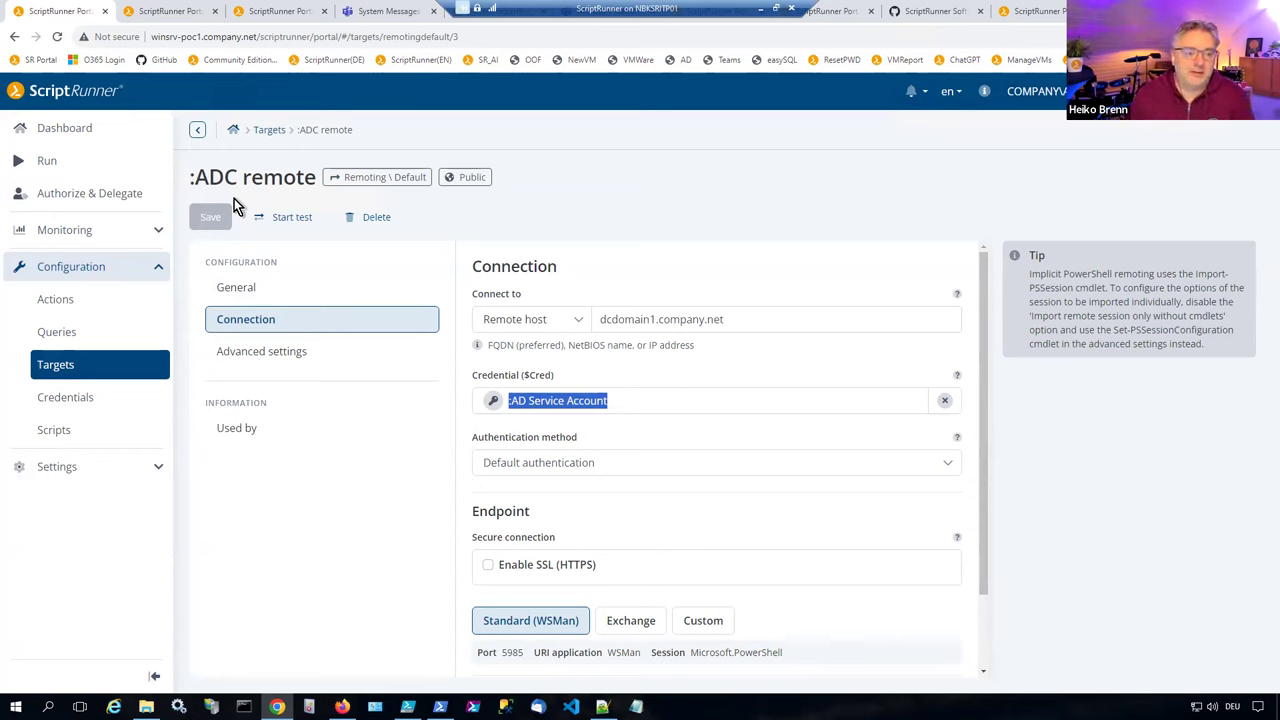
drag(193, 178, 320, 186)
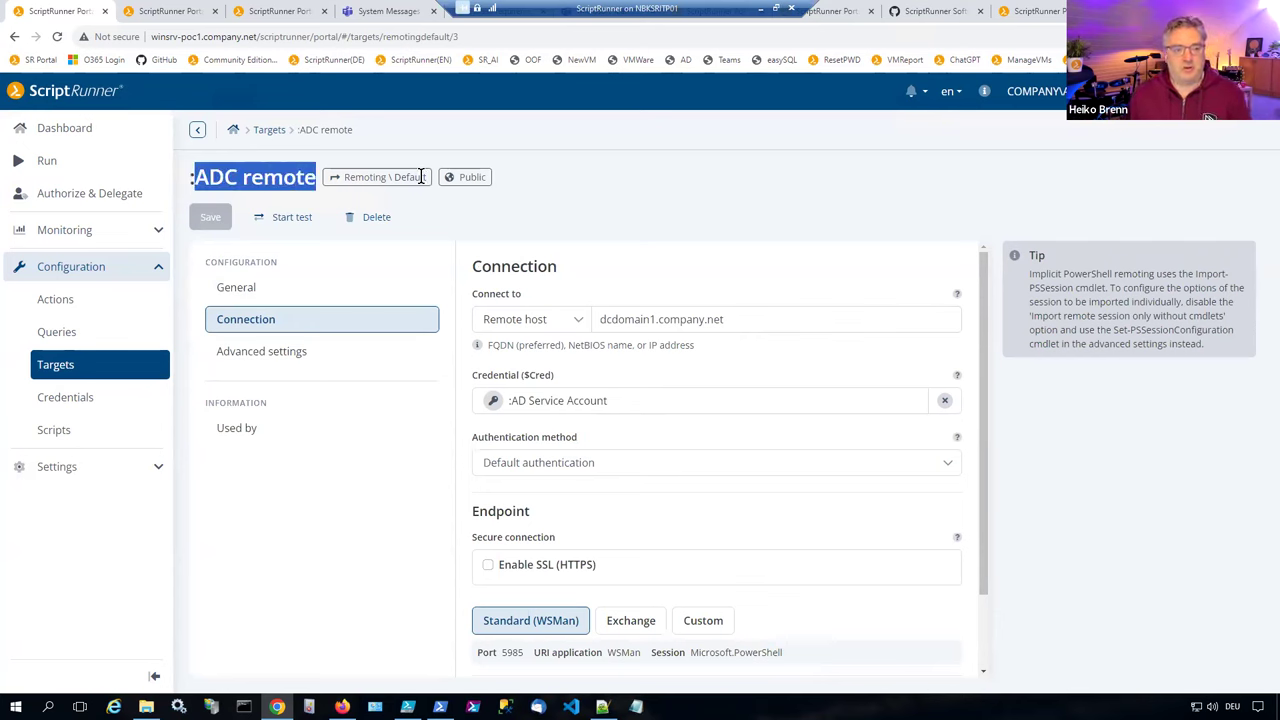
drag(743, 318, 590, 330)
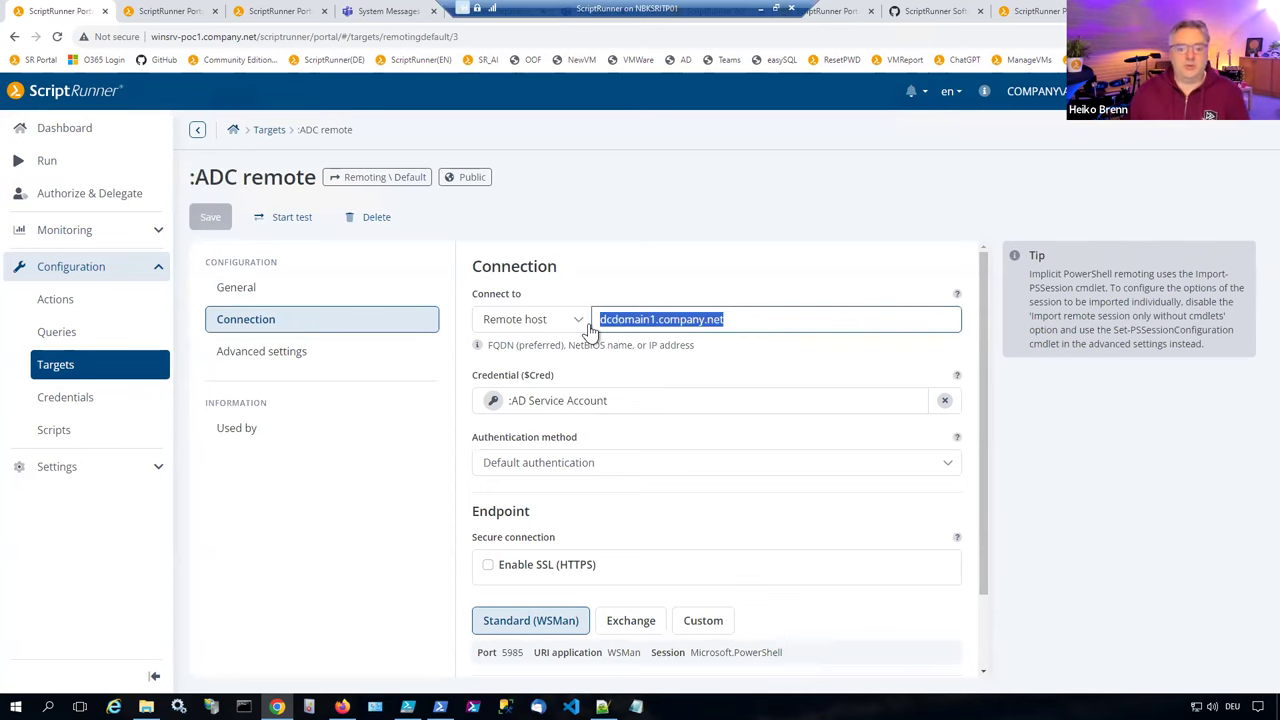
drag(697, 411, 494, 410)
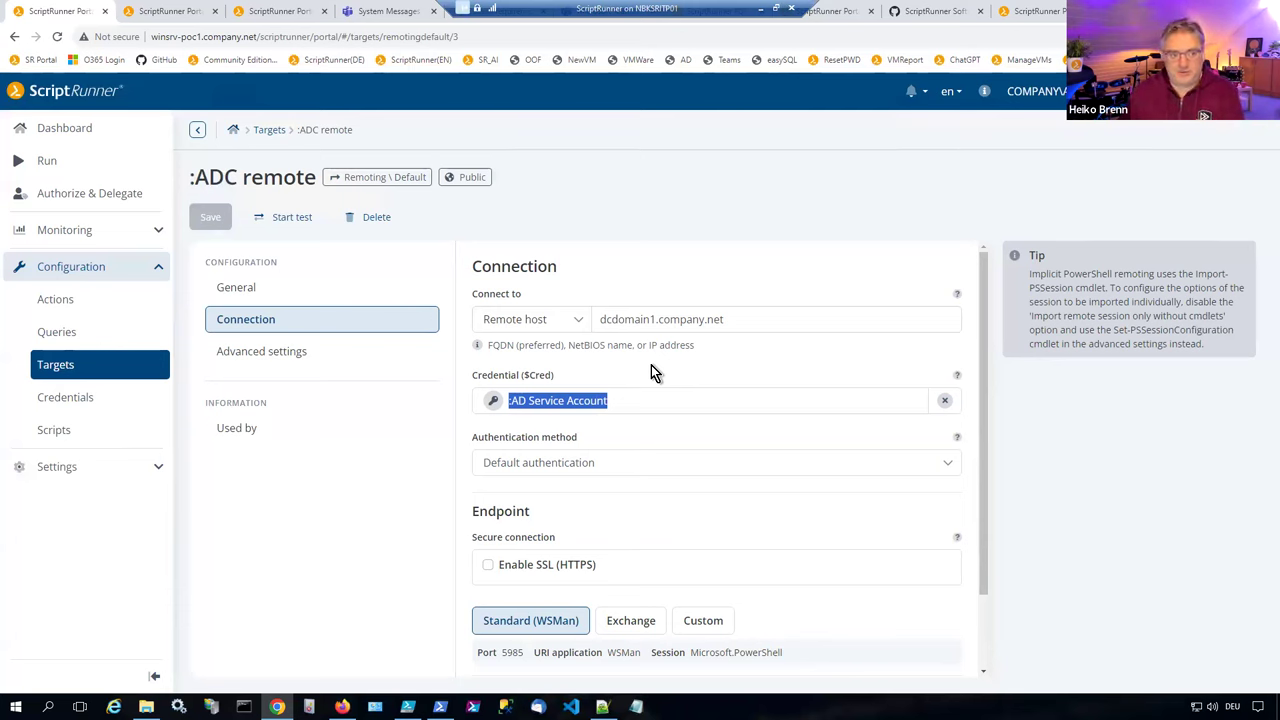
drag(195, 177, 323, 178)
click(630, 214)
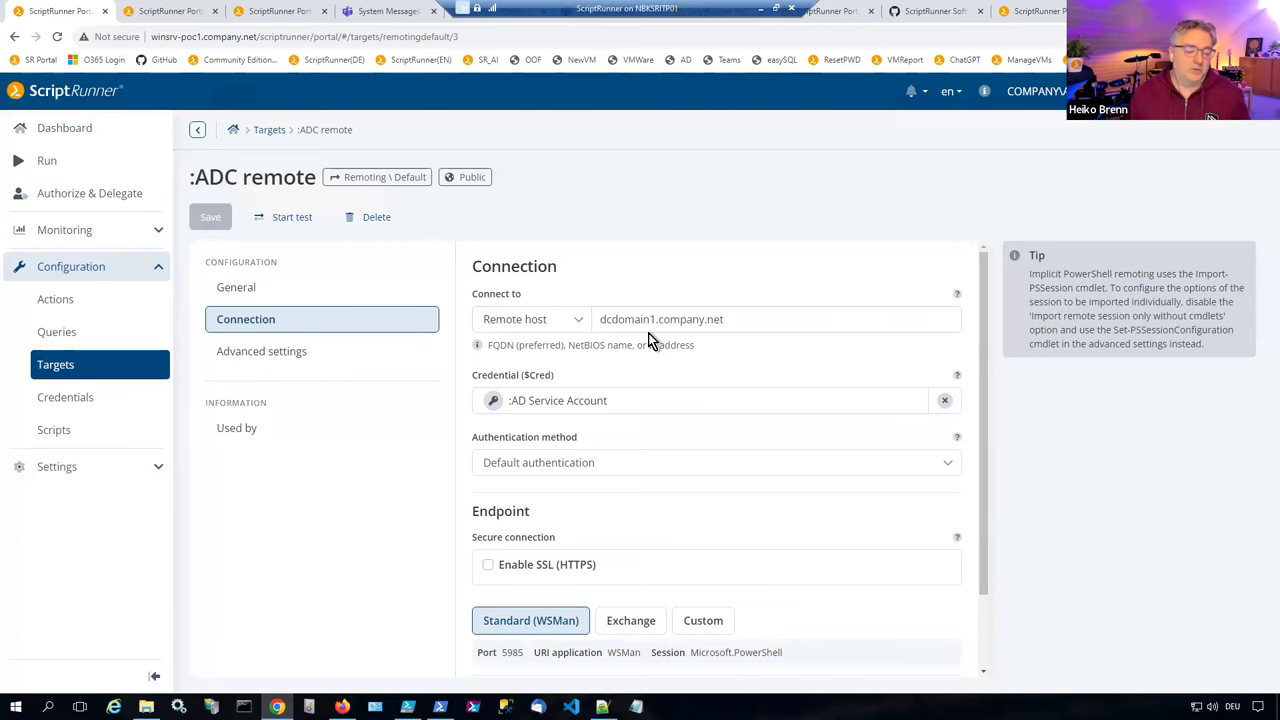
click(266, 132)
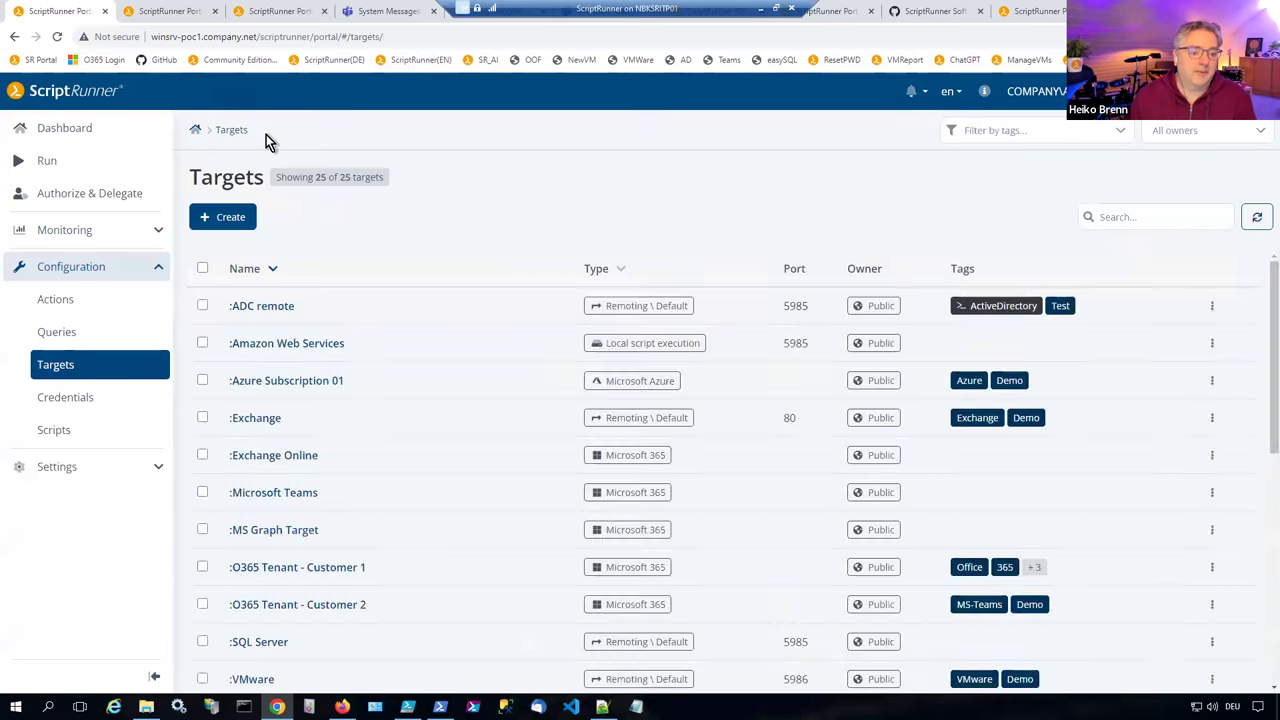
Step: Examine the :Exchange Online target's Microsoft services, including its sign-in methods and the services available for activation, and return to the targets list
scroll(430, 330, down, 1)
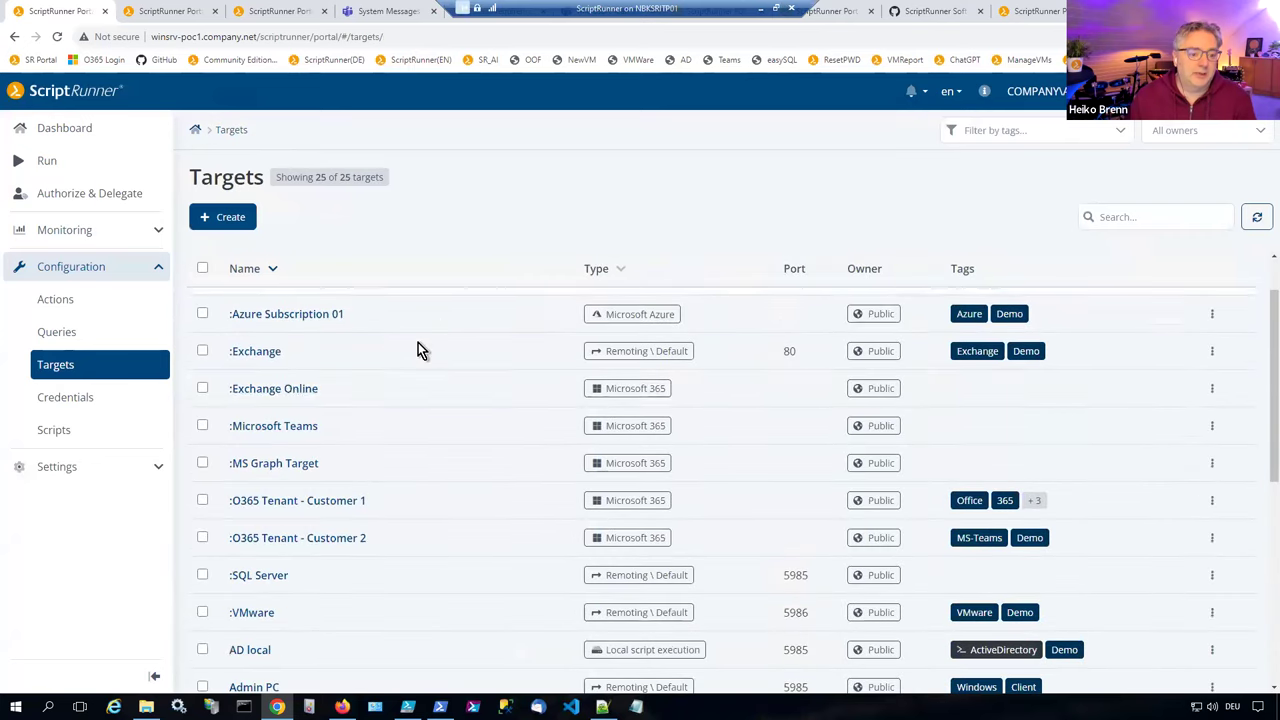
click(274, 389)
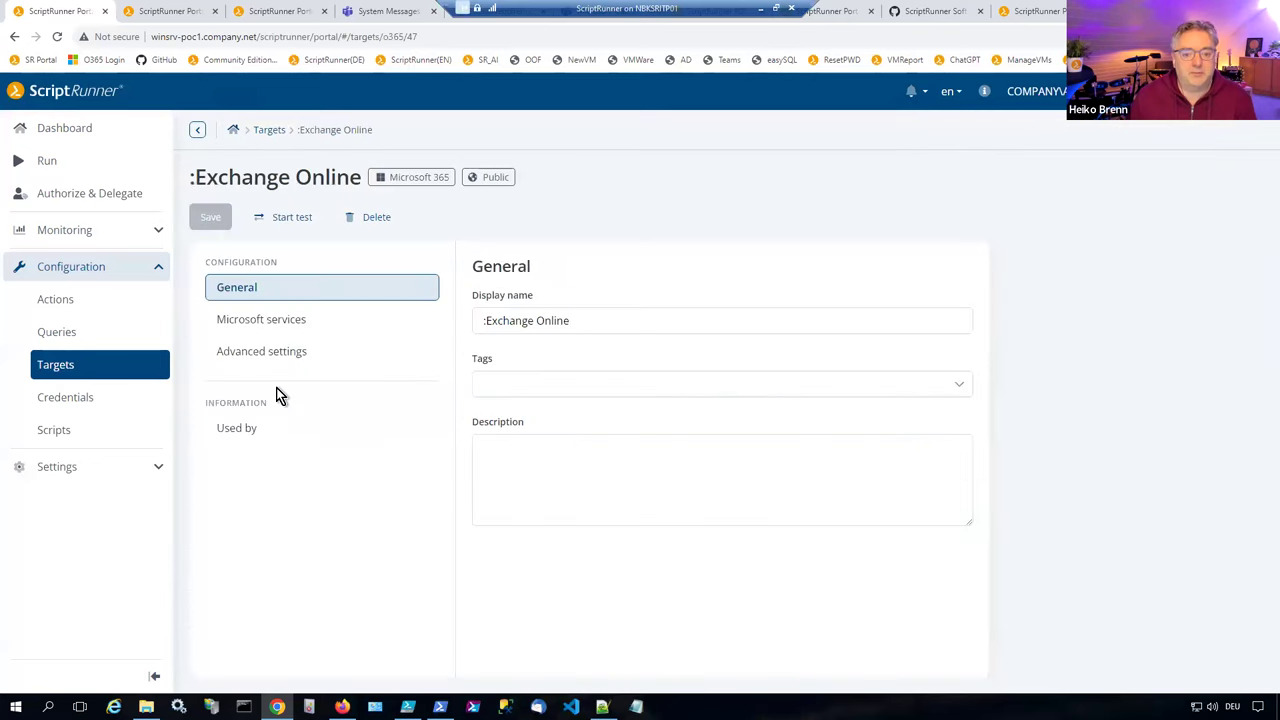
click(263, 320)
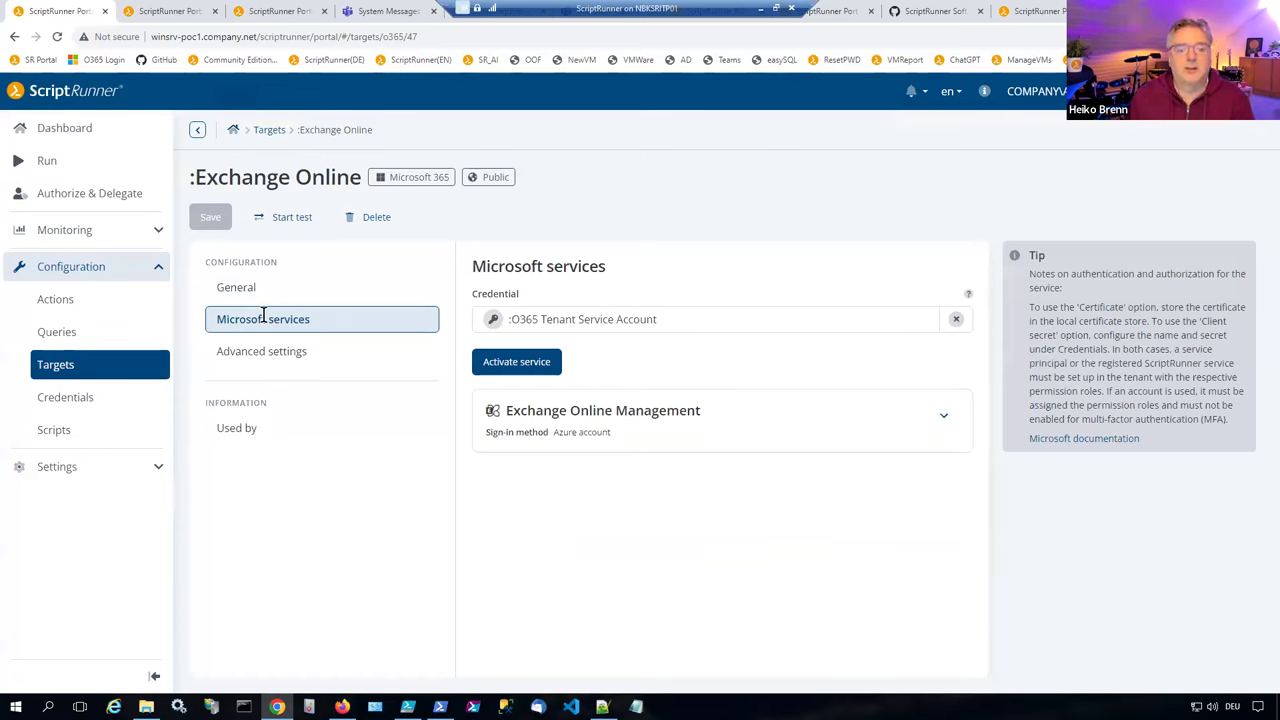
click(626, 420)
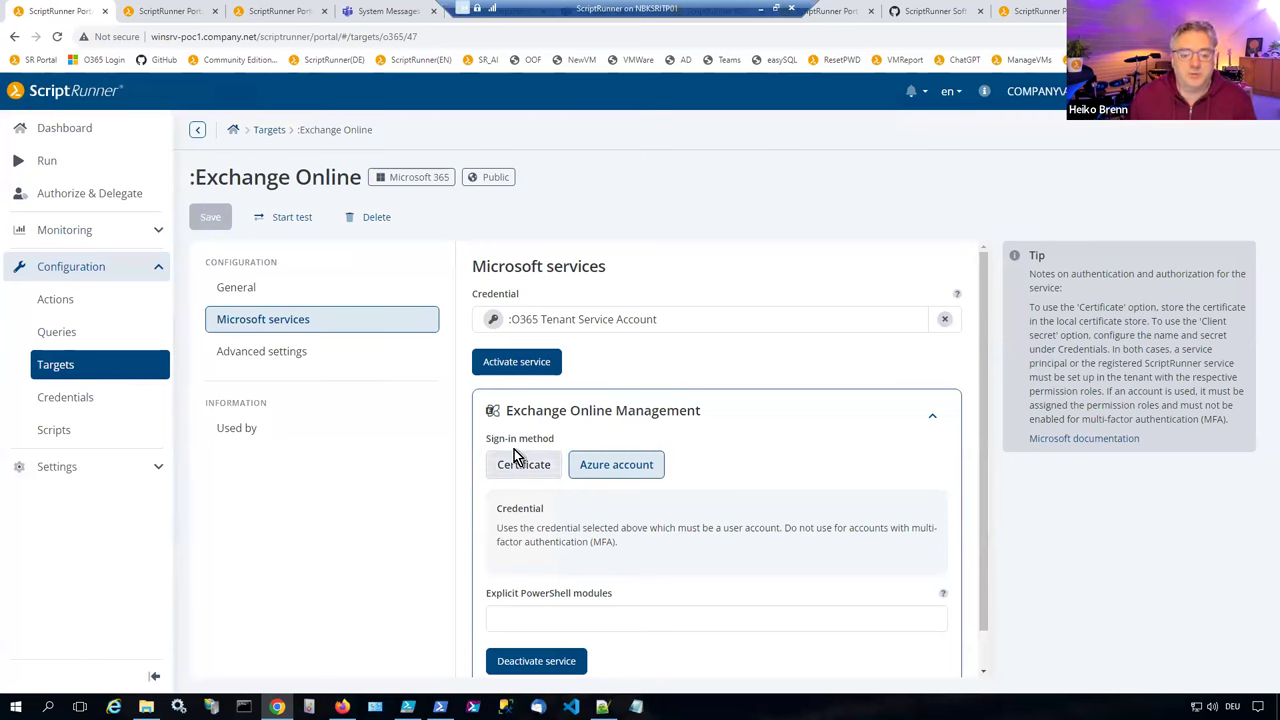
click(502, 366)
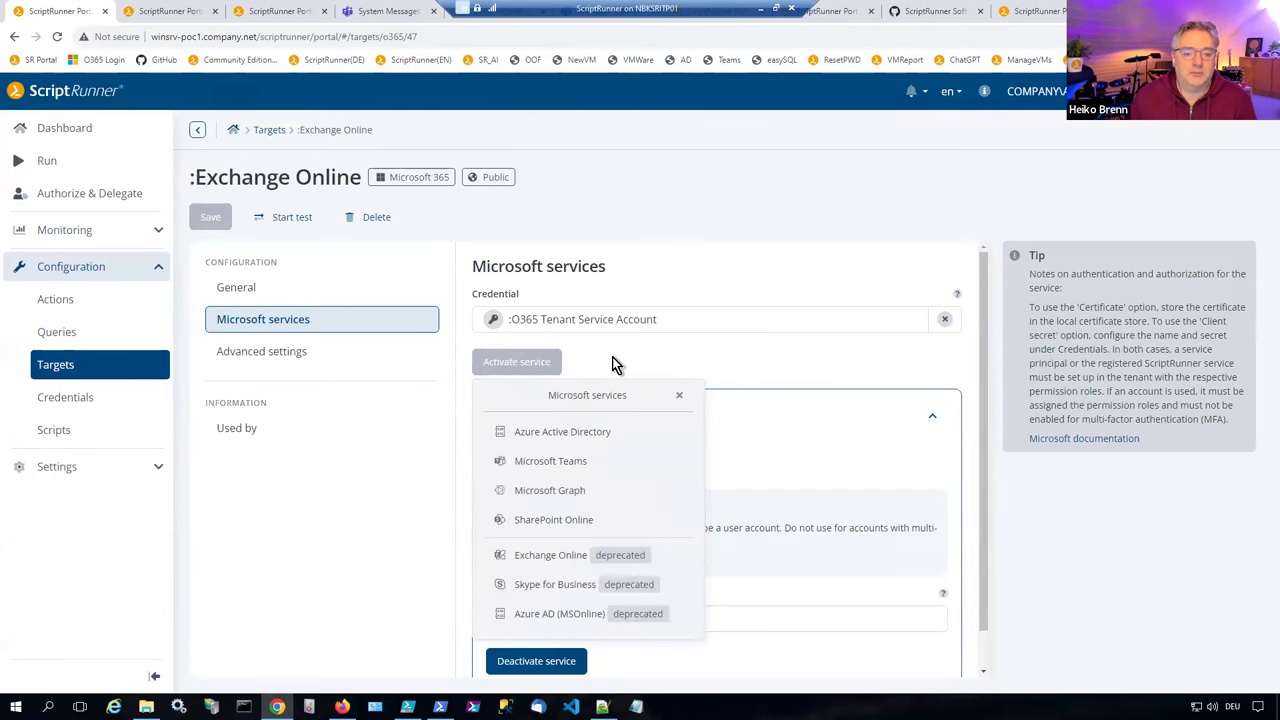
click(278, 134)
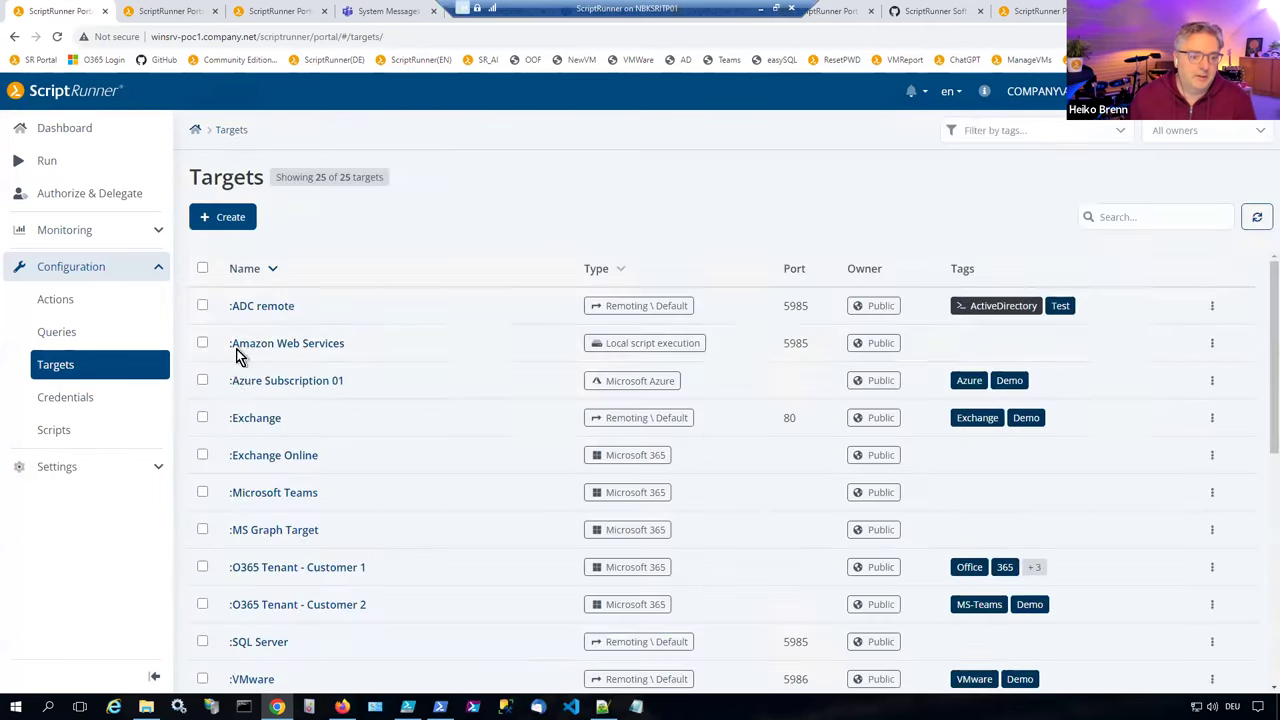
Step: Open the :MS Graph Target and examine the sign-in settings of its Microsoft Graph service
click(271, 530)
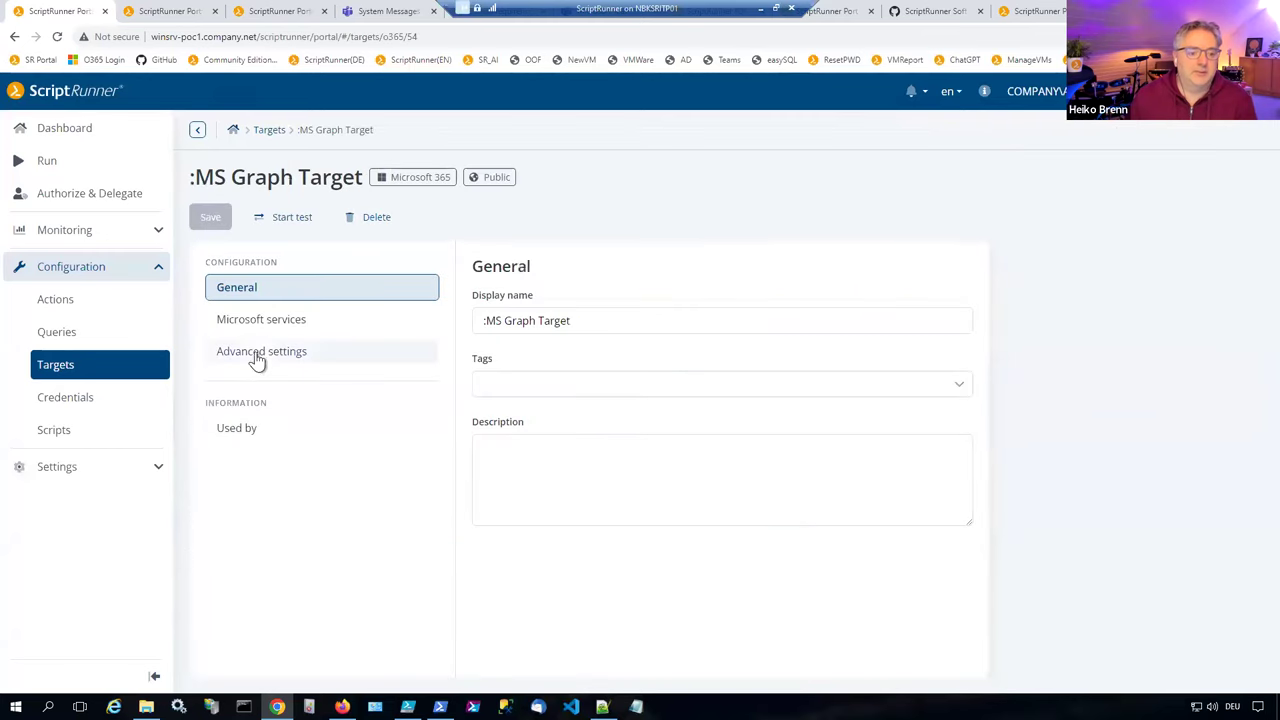
click(263, 320)
click(514, 405)
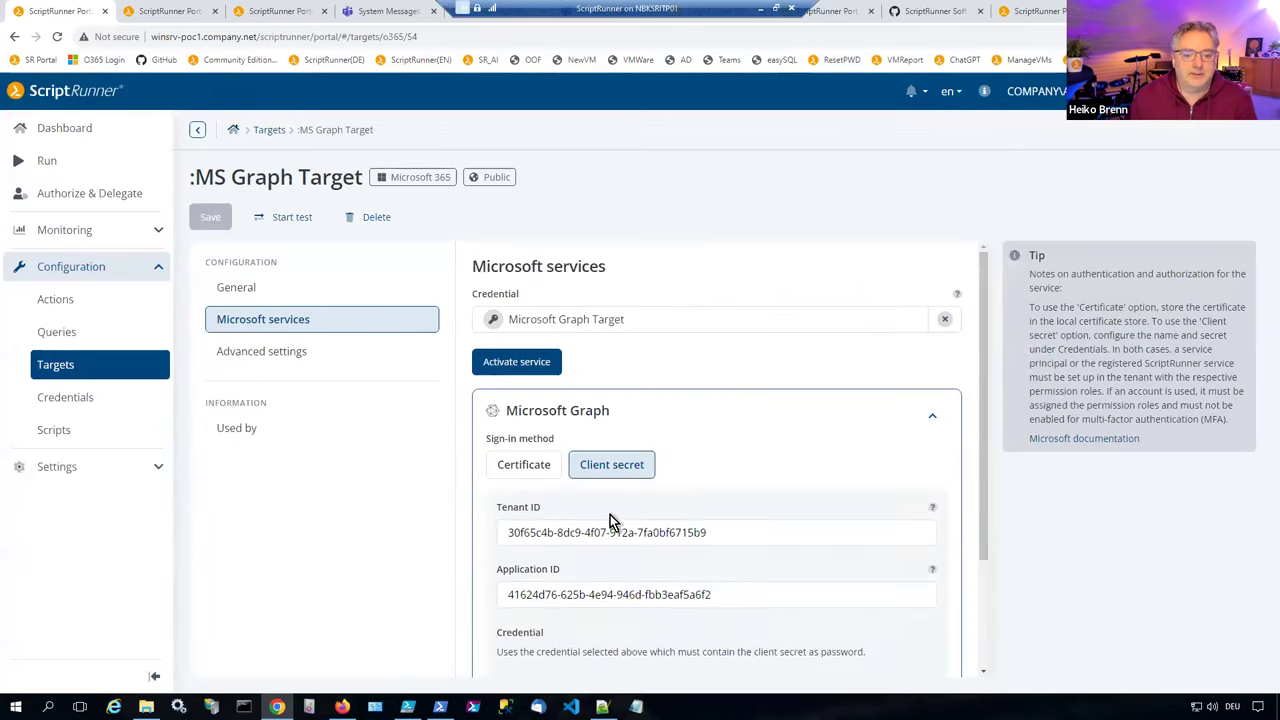
scroll(711, 518, down, 2)
scroll(668, 506, up, 1)
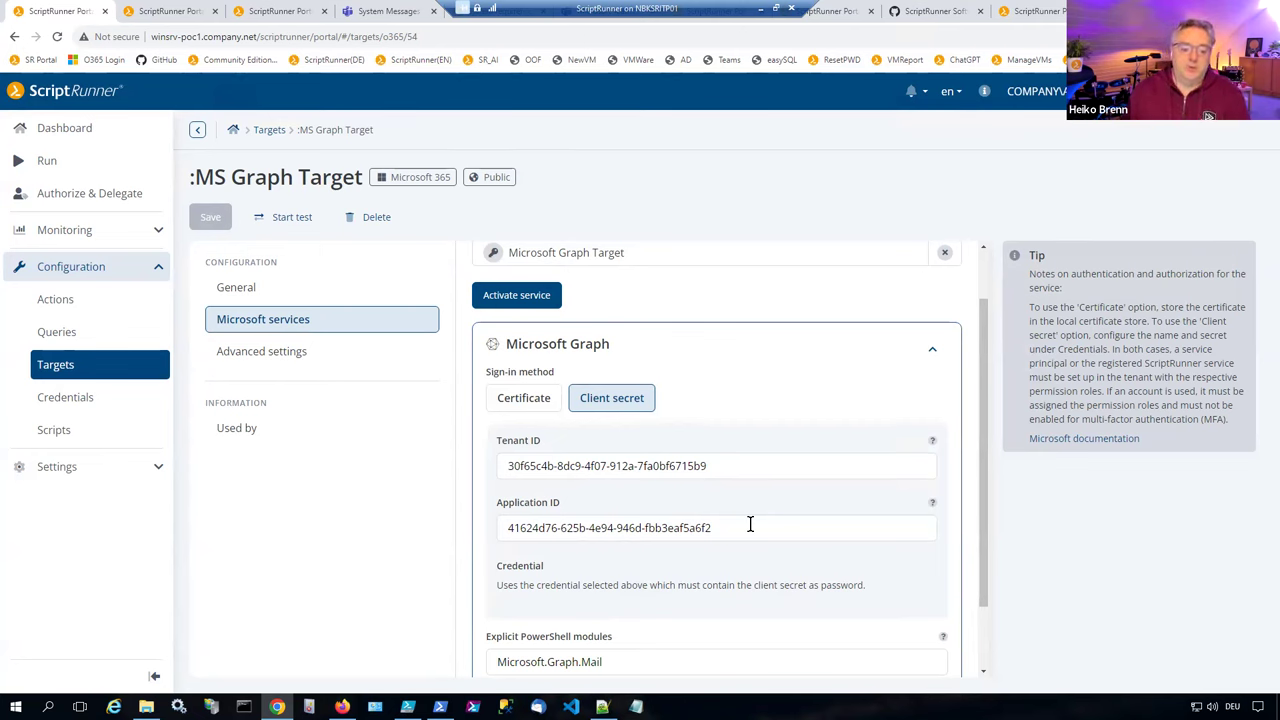
Step: Highlight the explicit PowerShell module Microsoft.Graph.Mail in the Microsoft Graph service settings, and return to the targets list
drag(641, 657, 470, 672)
click(645, 662)
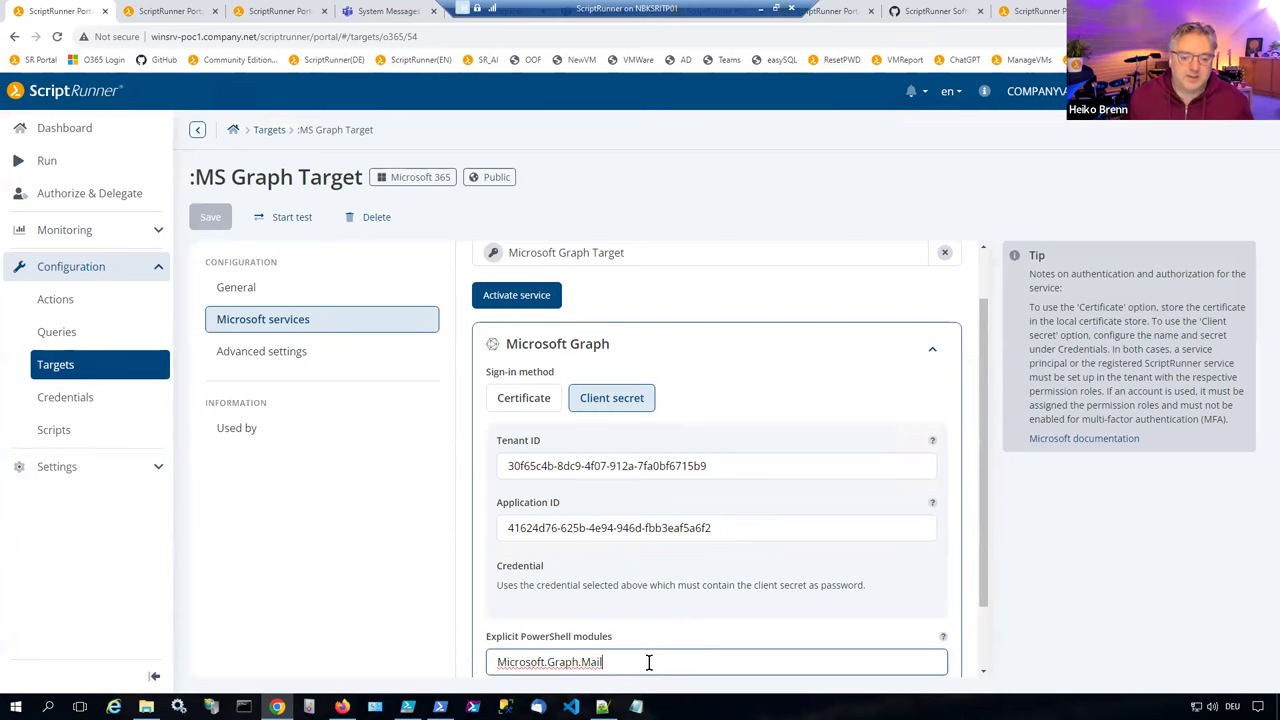
drag(649, 662, 478, 673)
click(650, 660)
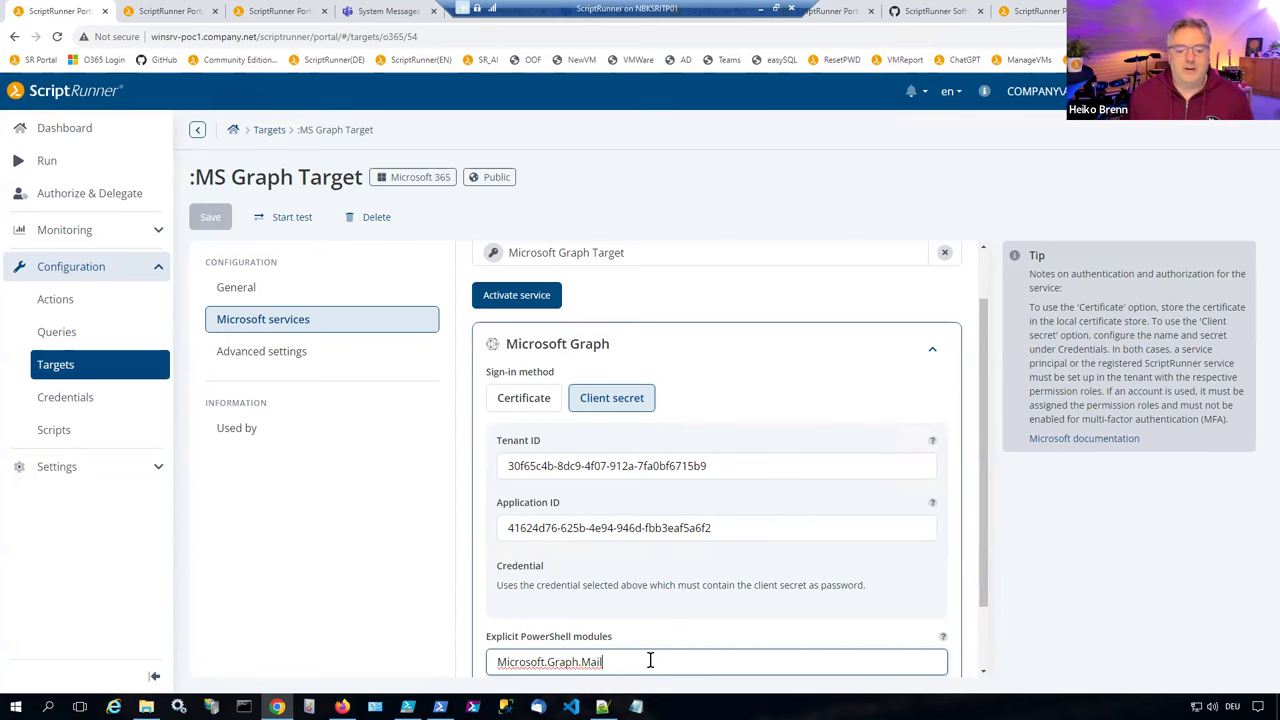
drag(983, 425, 979, 502)
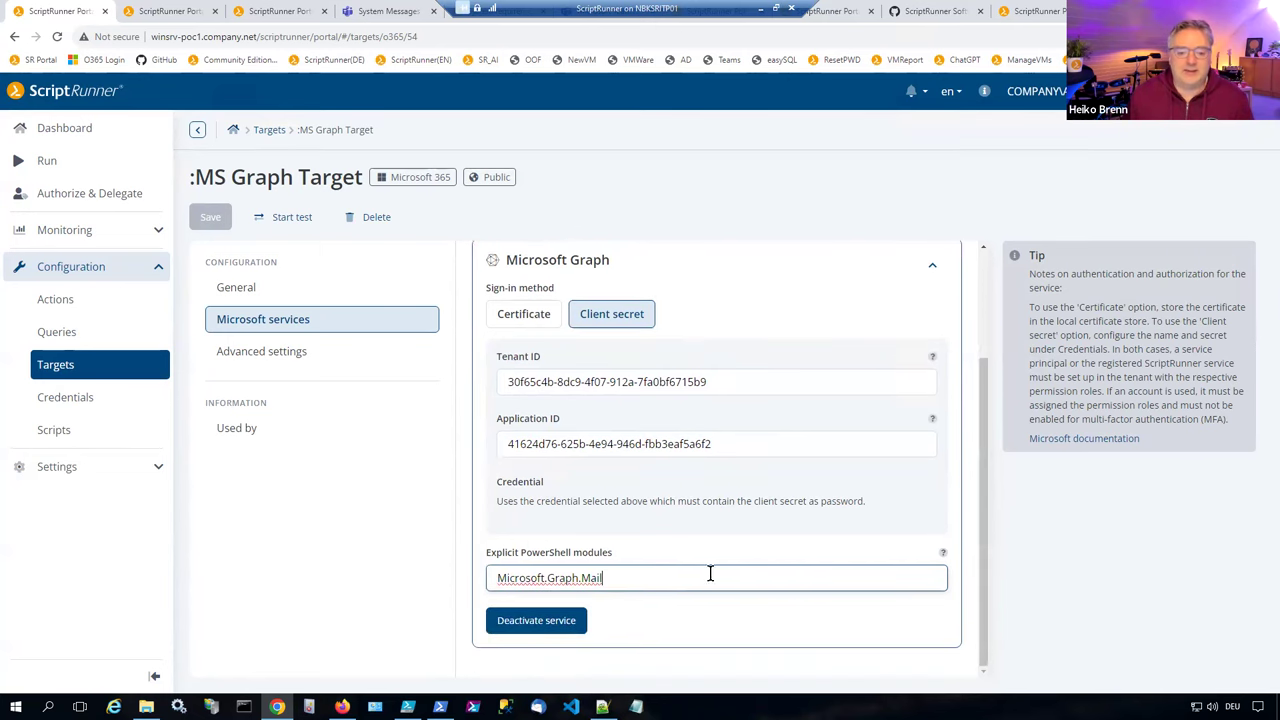
drag(631, 580, 488, 579)
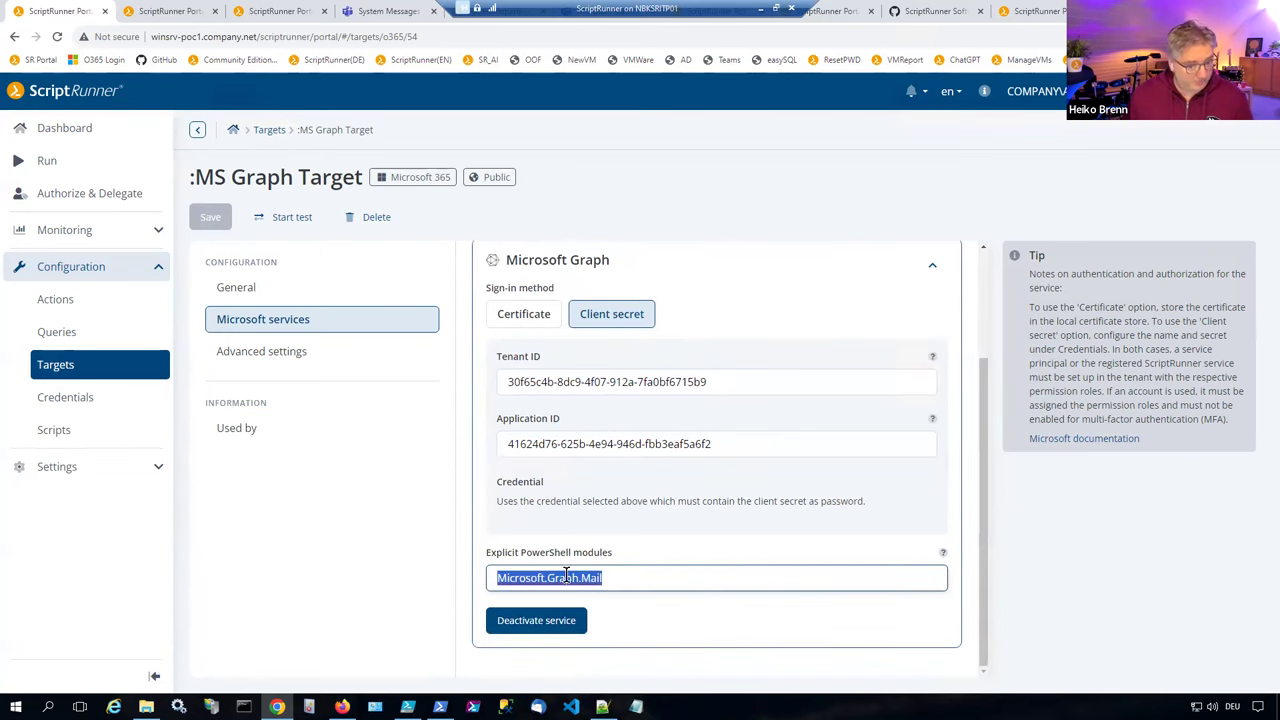
click(645, 572)
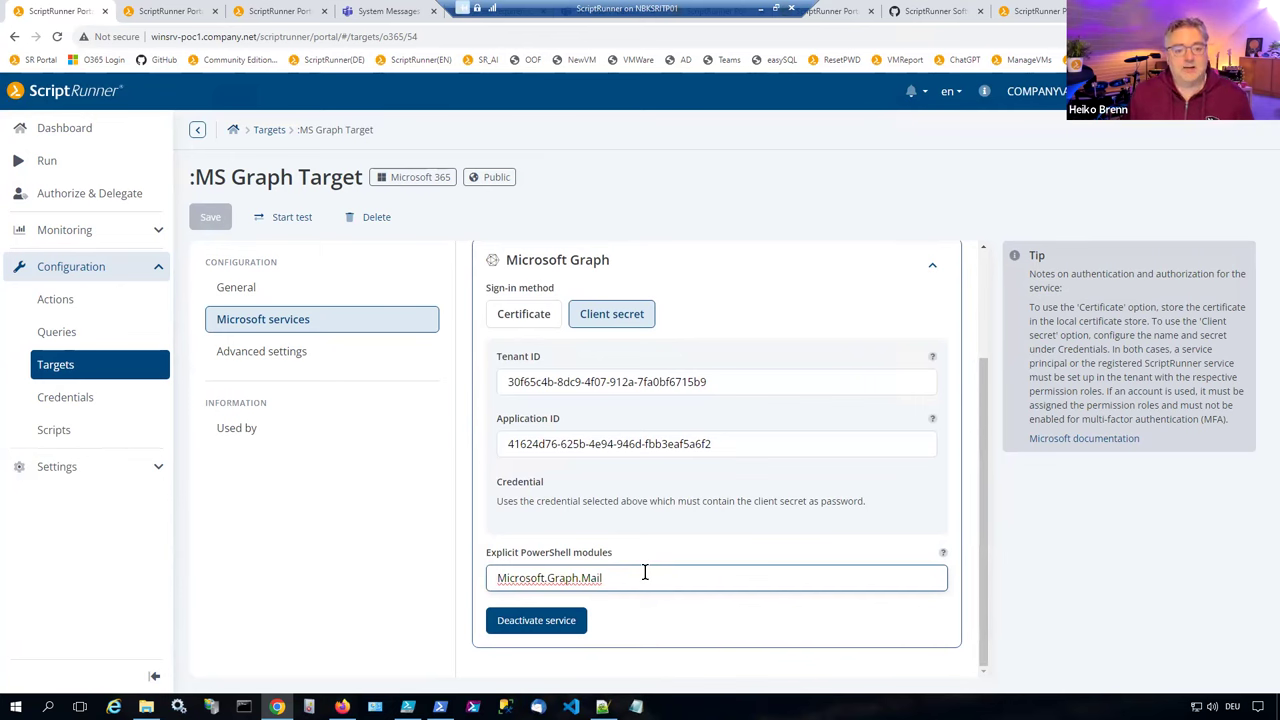
drag(622, 574, 471, 589)
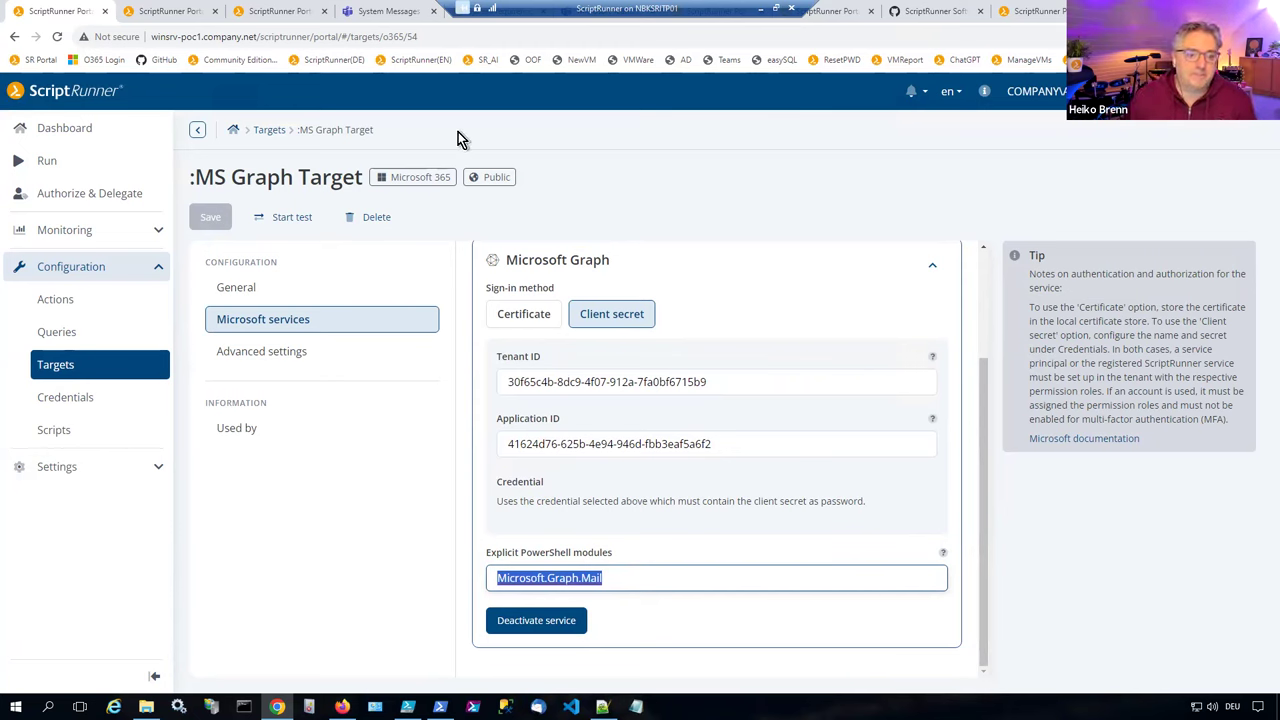
click(270, 134)
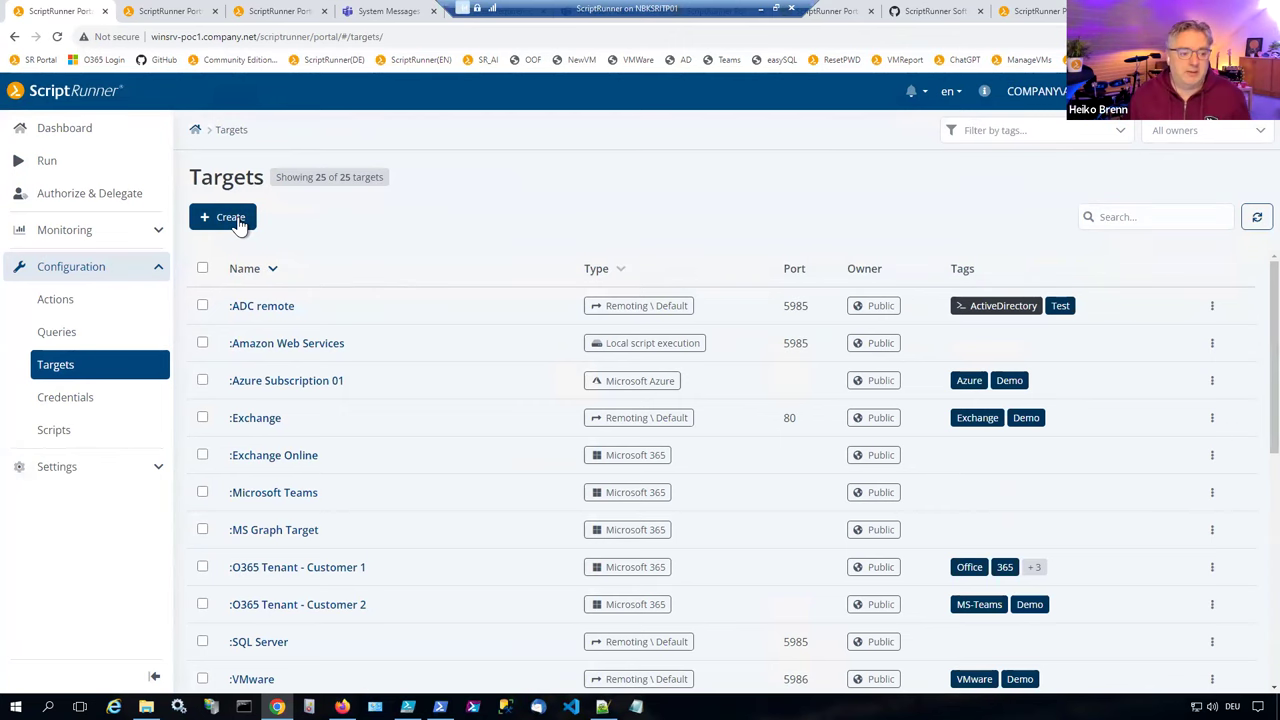
Step: Open the queries list and examine the query types available for creation without creating one
click(56, 336)
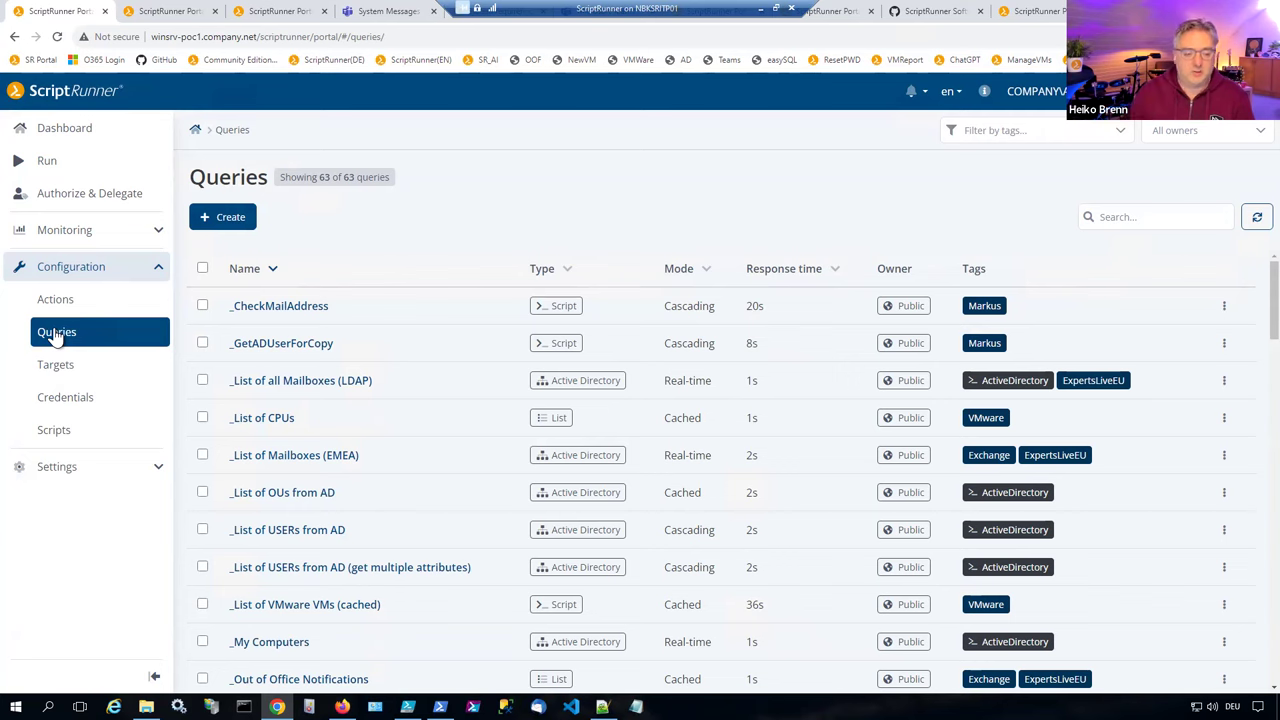
click(230, 217)
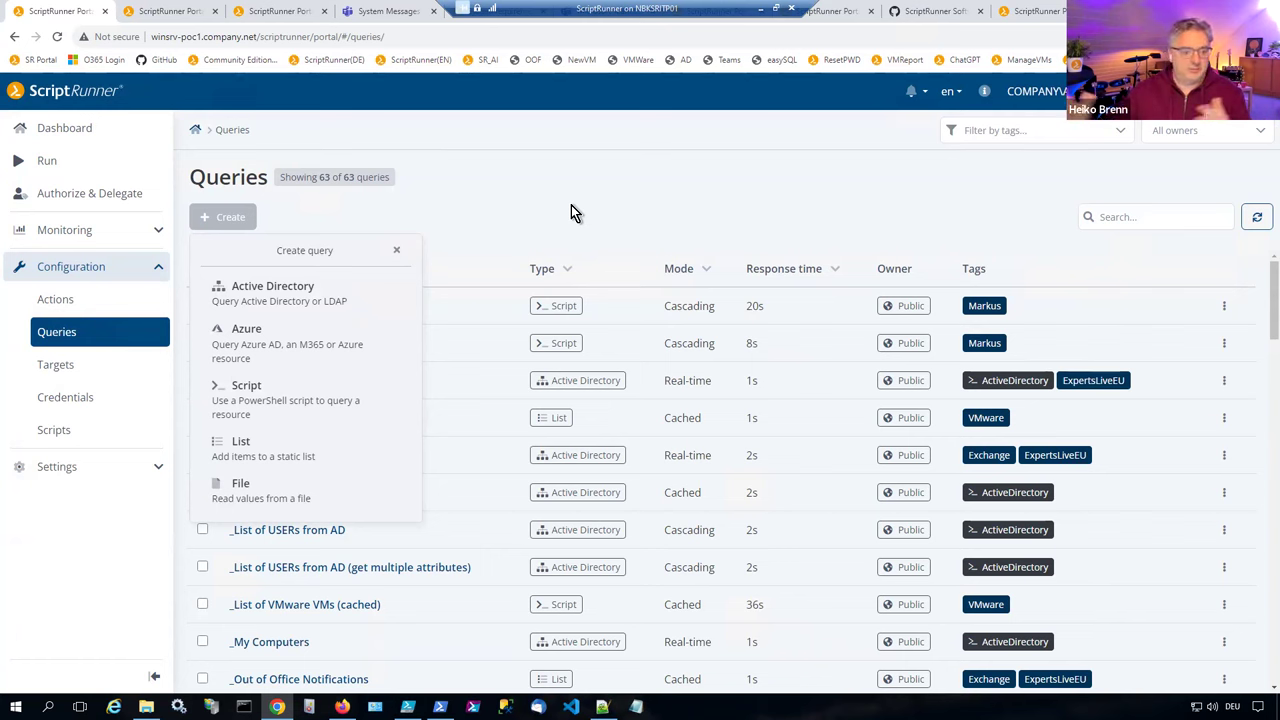
click(520, 200)
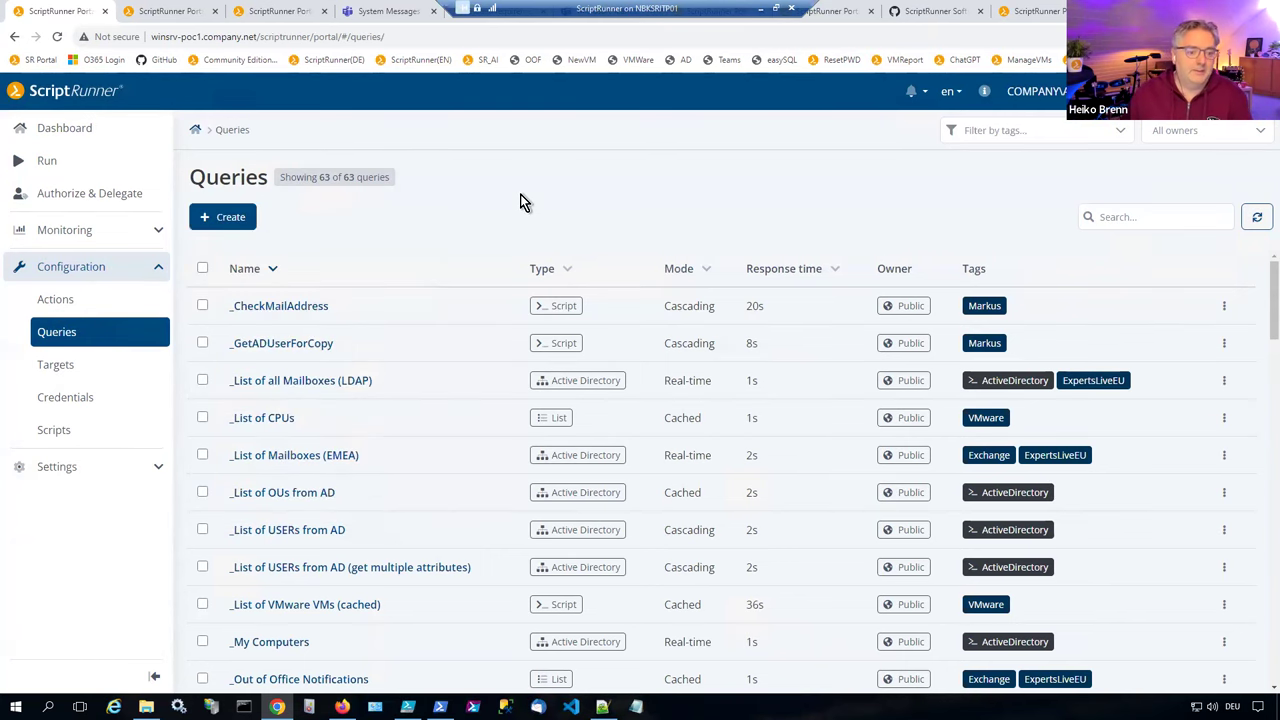
Step: Run a test of the _List of USERs from AD query with empty inputs and enlarge the result window
click(285, 530)
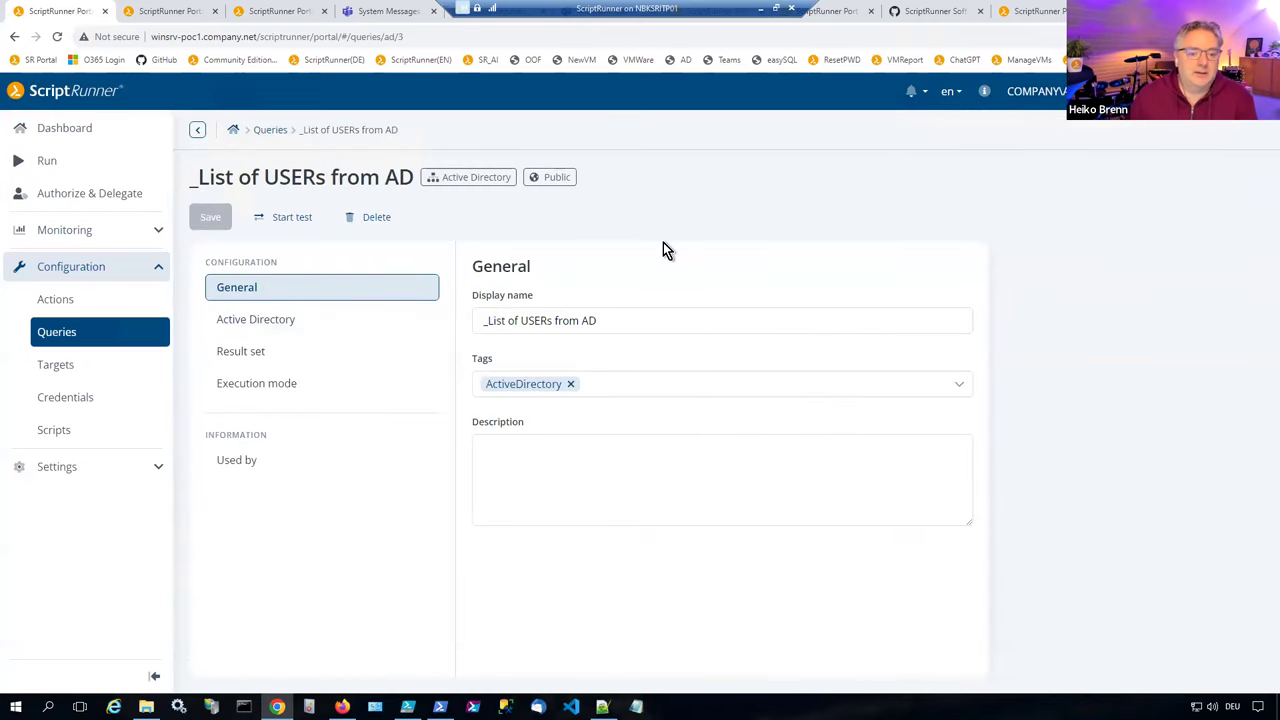
click(286, 220)
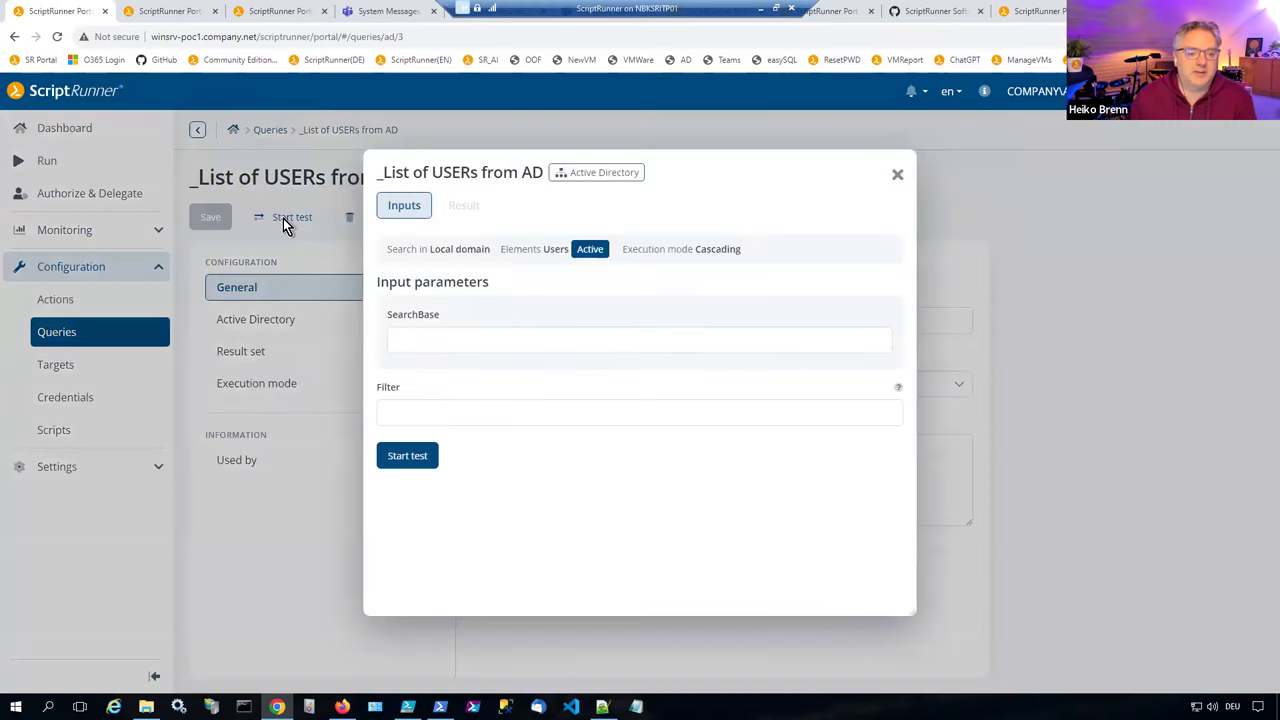
click(408, 464)
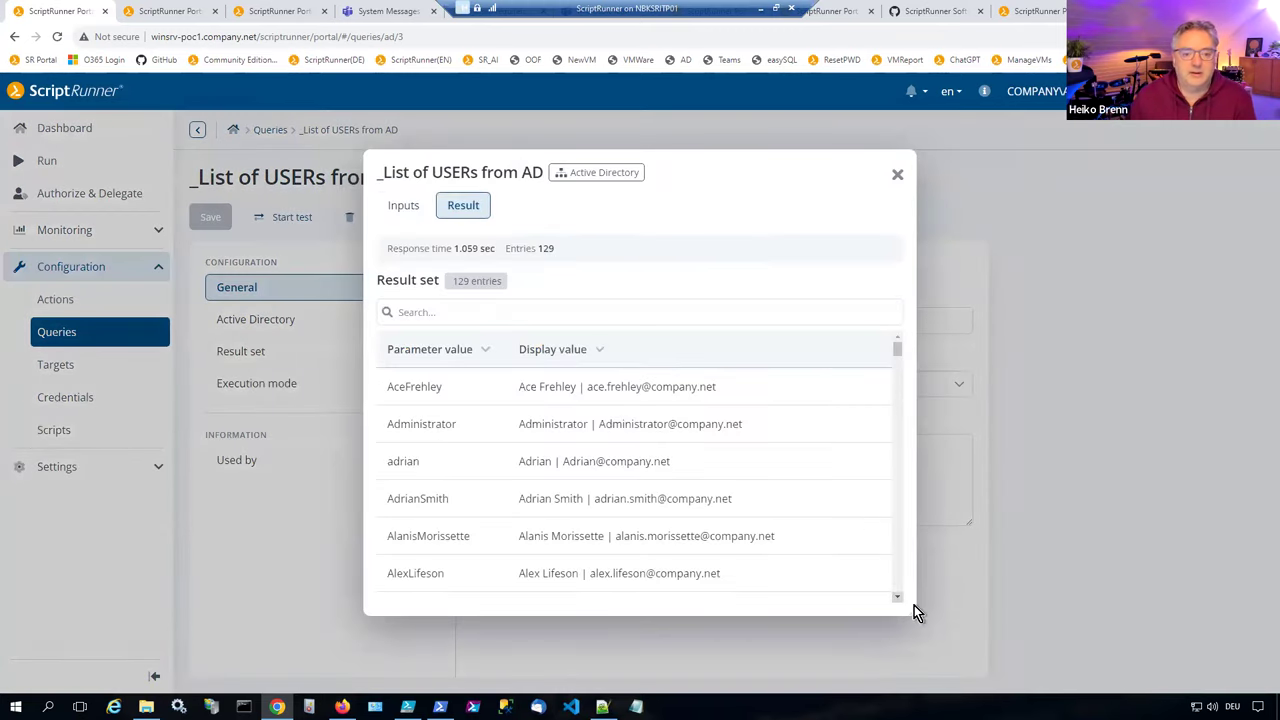
drag(906, 609, 1071, 666)
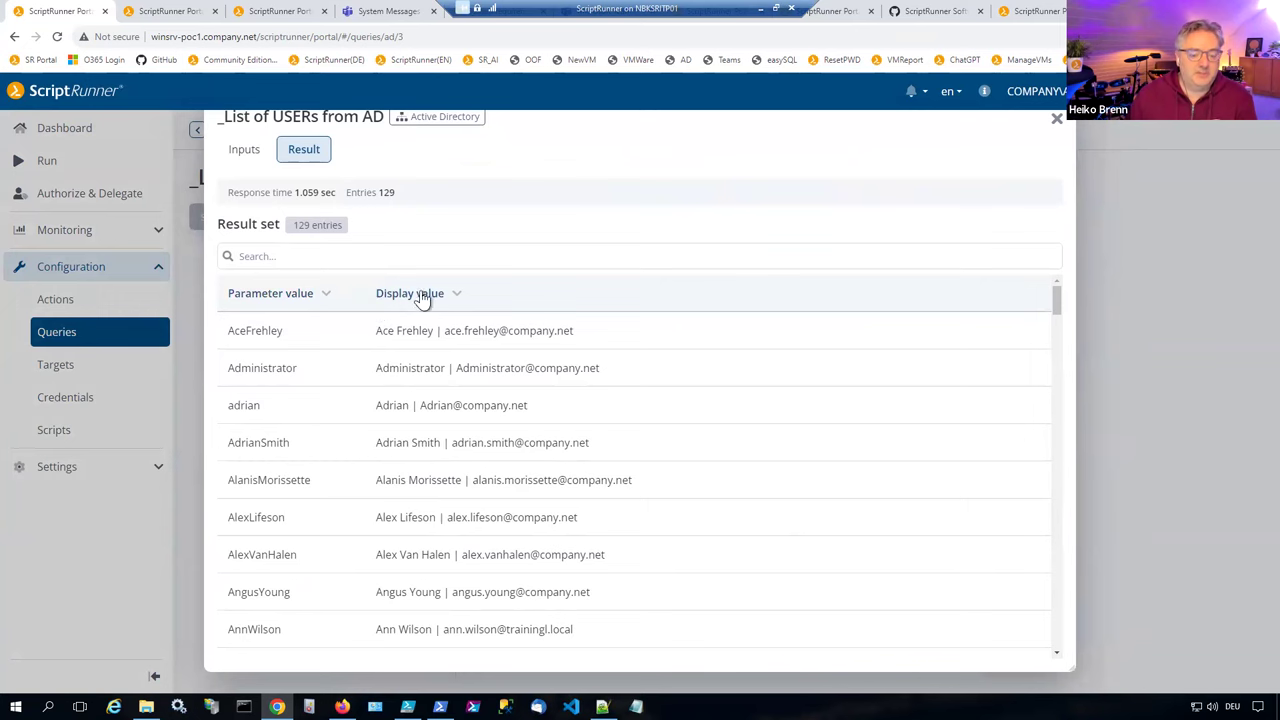
Step: Sort the test results by display value and then by parameter value, close them and return to the queries list
drag(372, 297, 446, 300)
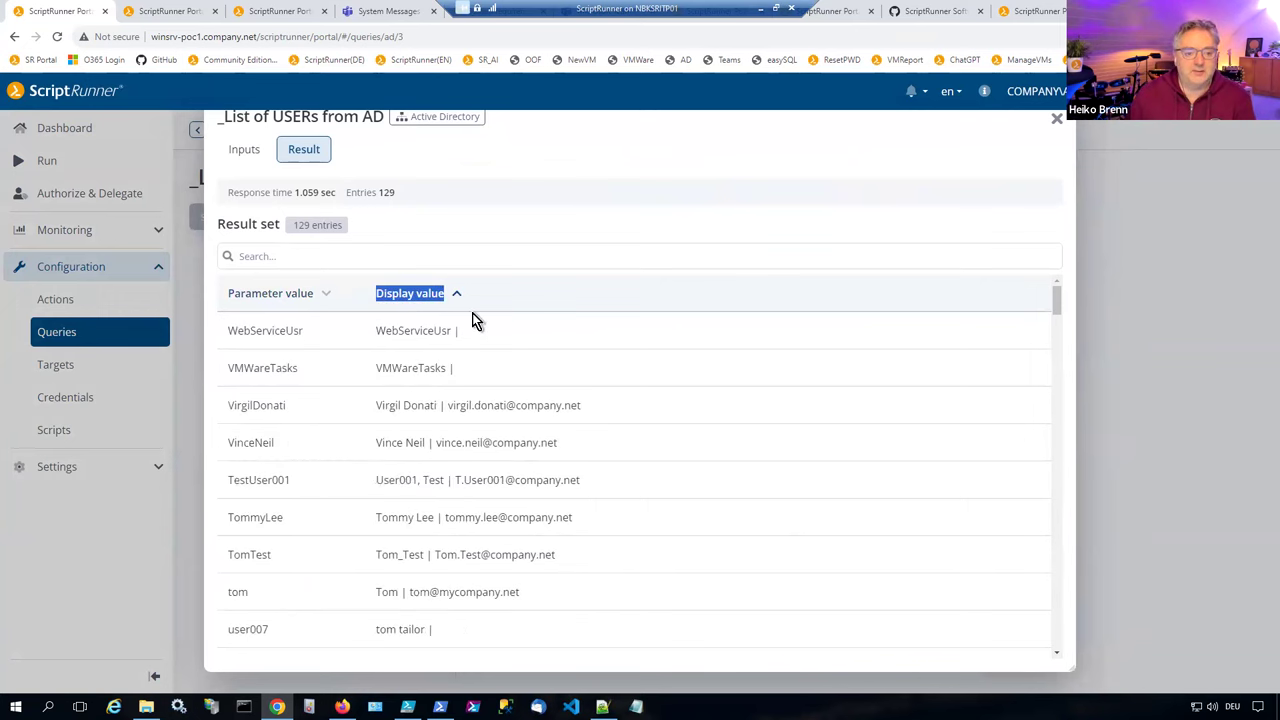
drag(227, 298, 323, 306)
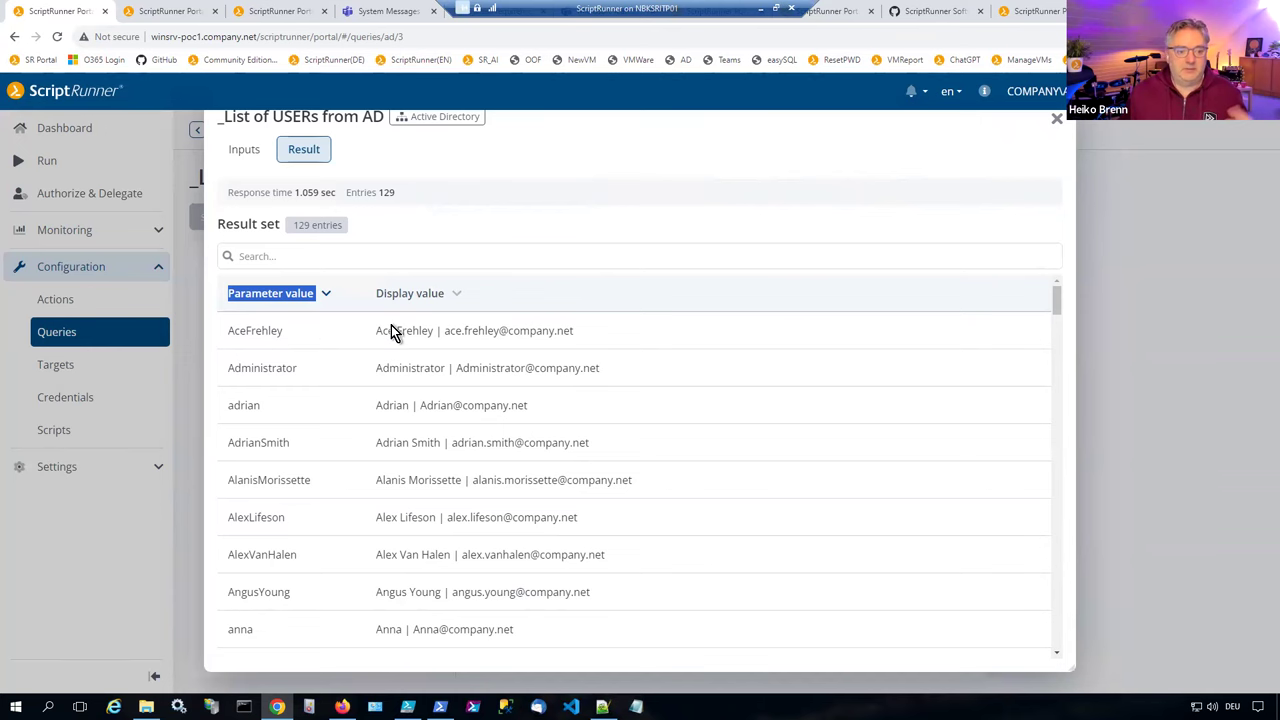
click(1055, 122)
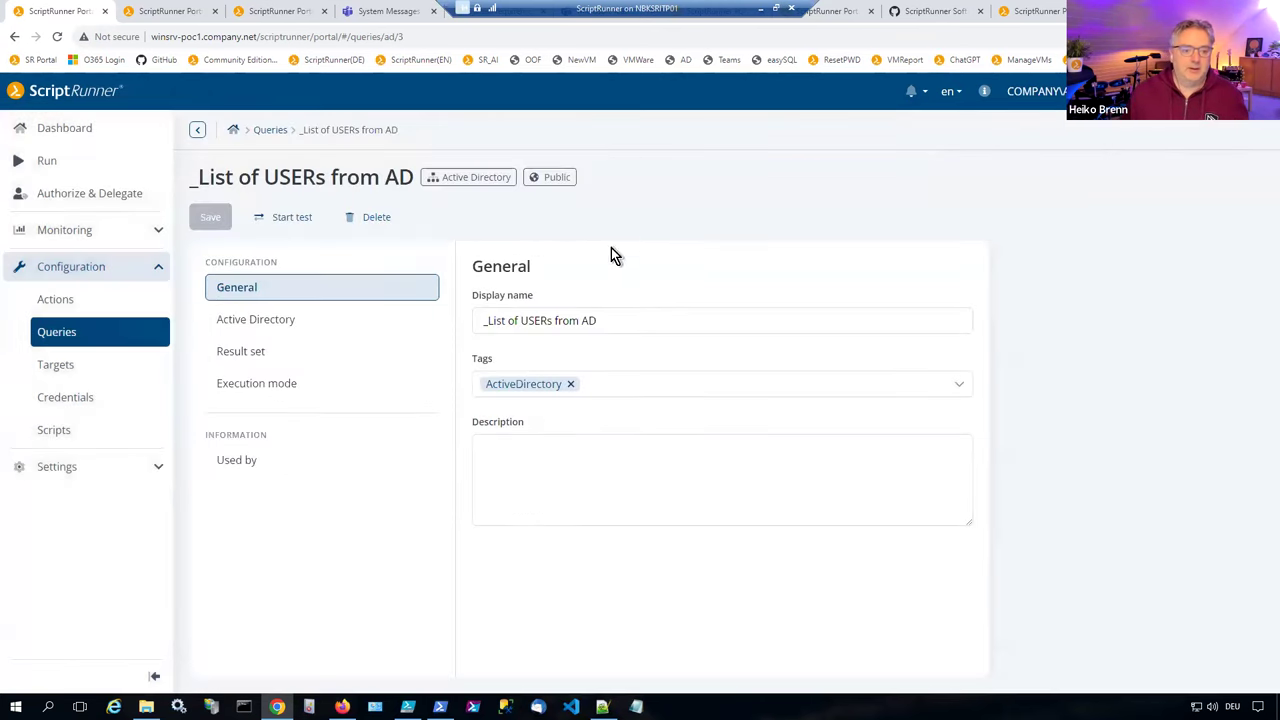
click(278, 137)
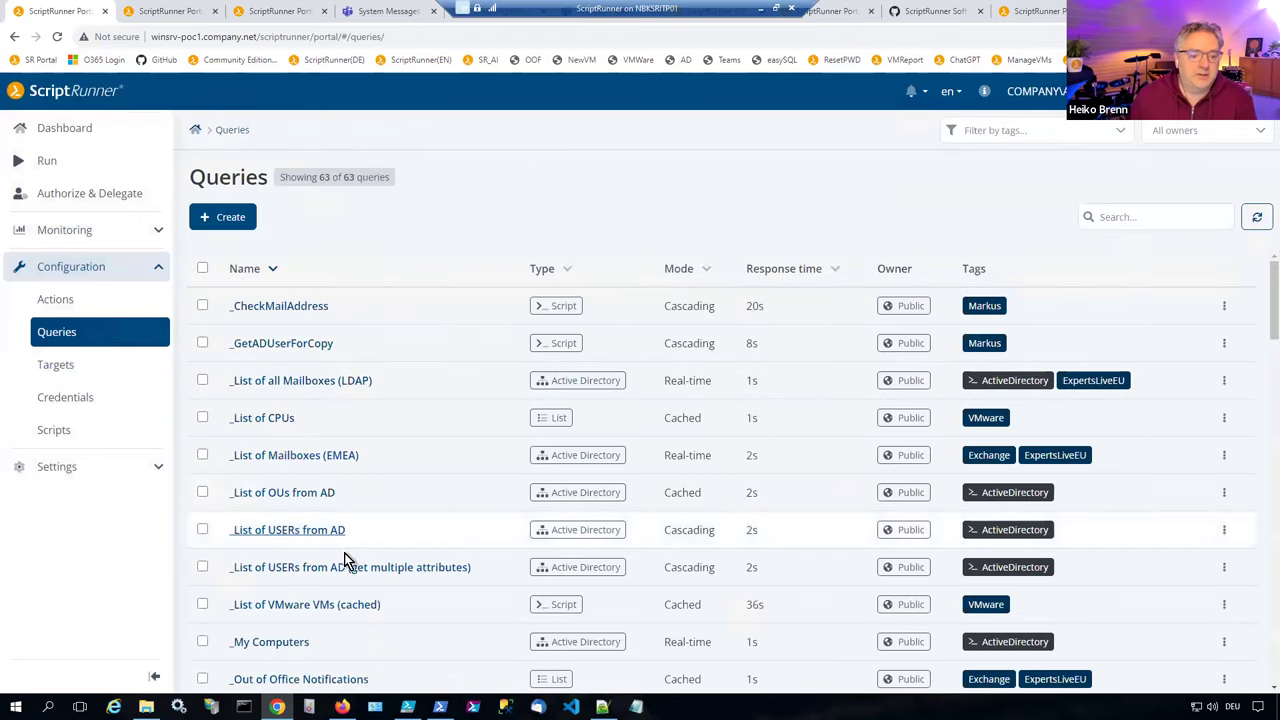
Step: Run a test of the _List of USERs from AD (get multiple attributes) query with empty inputs
click(332, 568)
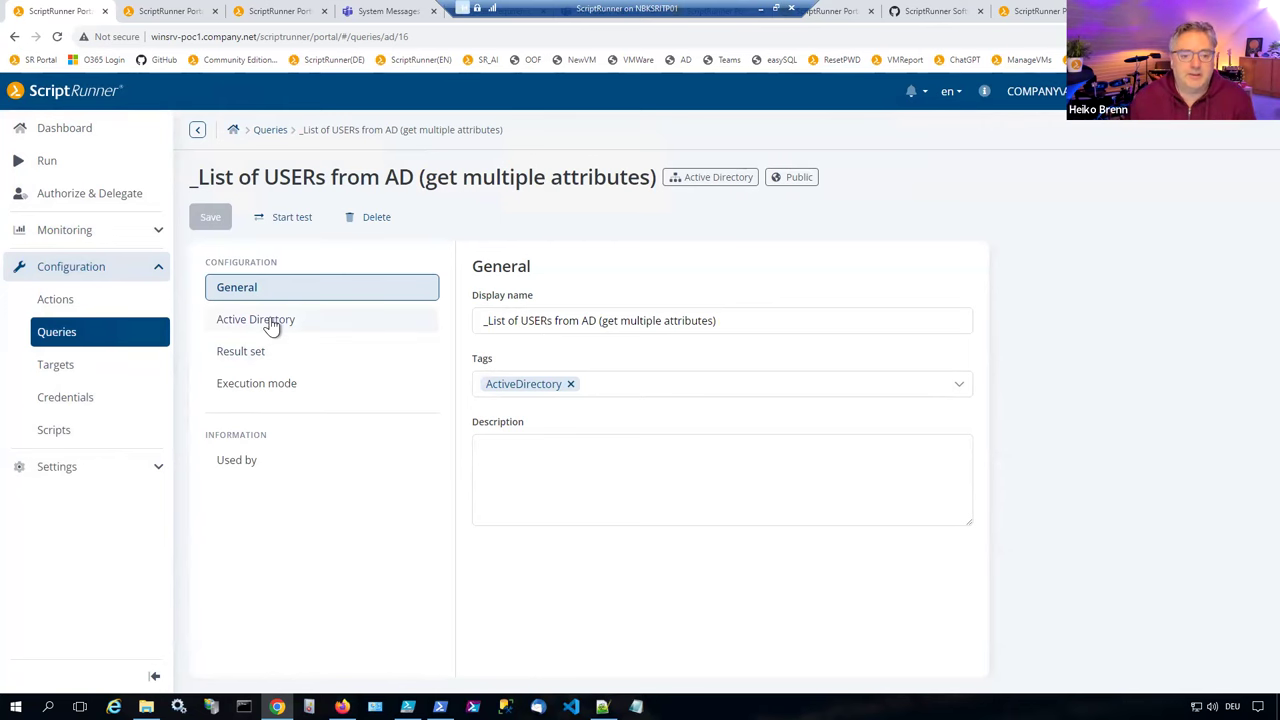
click(289, 220)
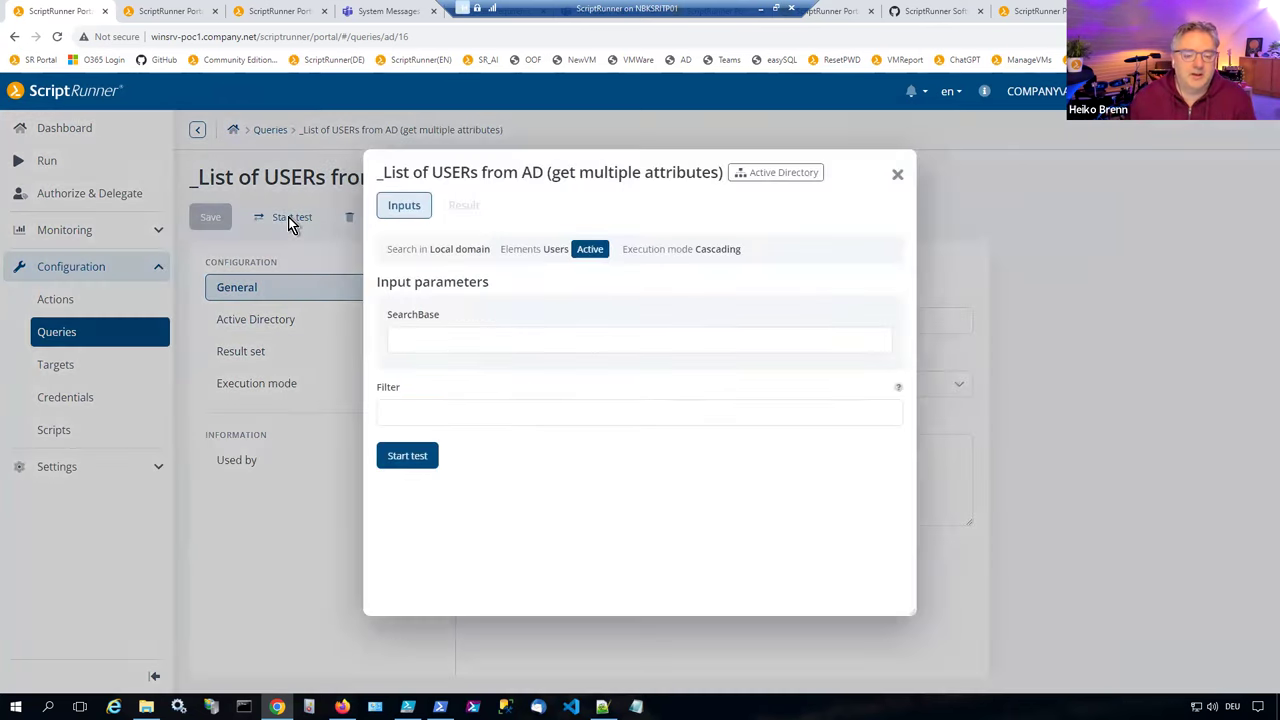
click(418, 456)
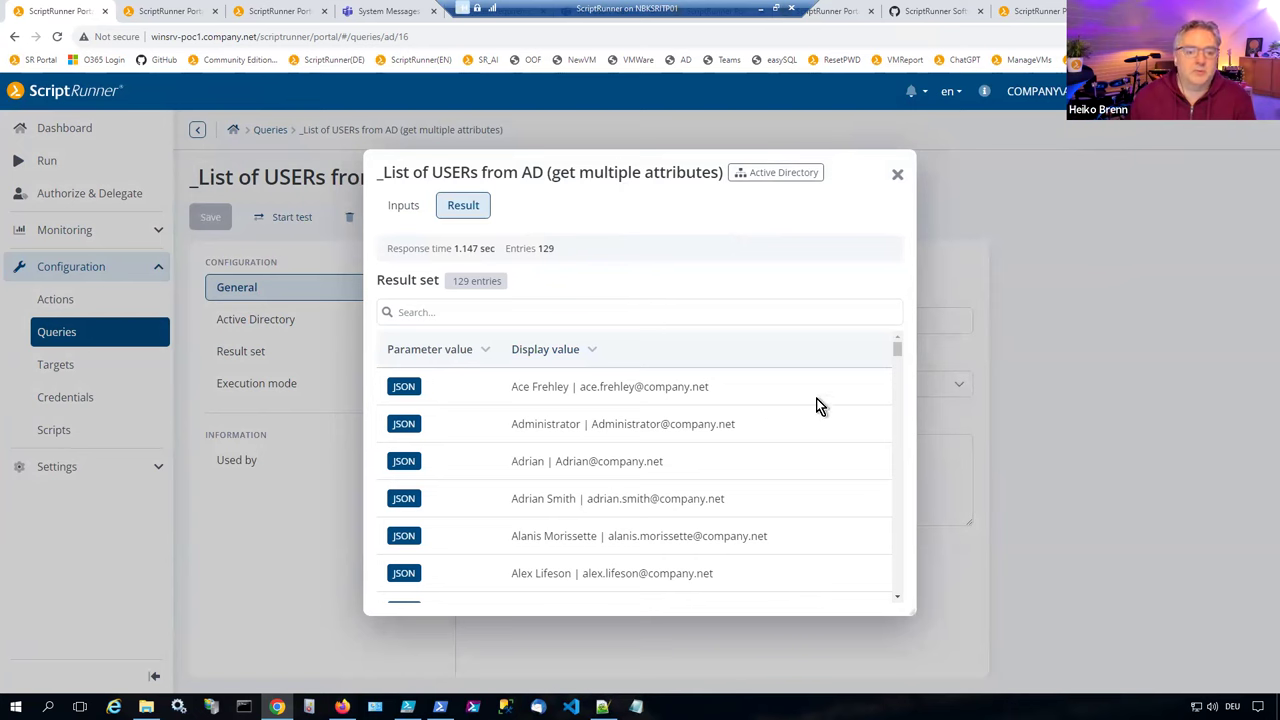
Step: Compare the display values of the first two result entries with the JSON parameter value, close the results and return to the queries list
drag(511, 390, 710, 396)
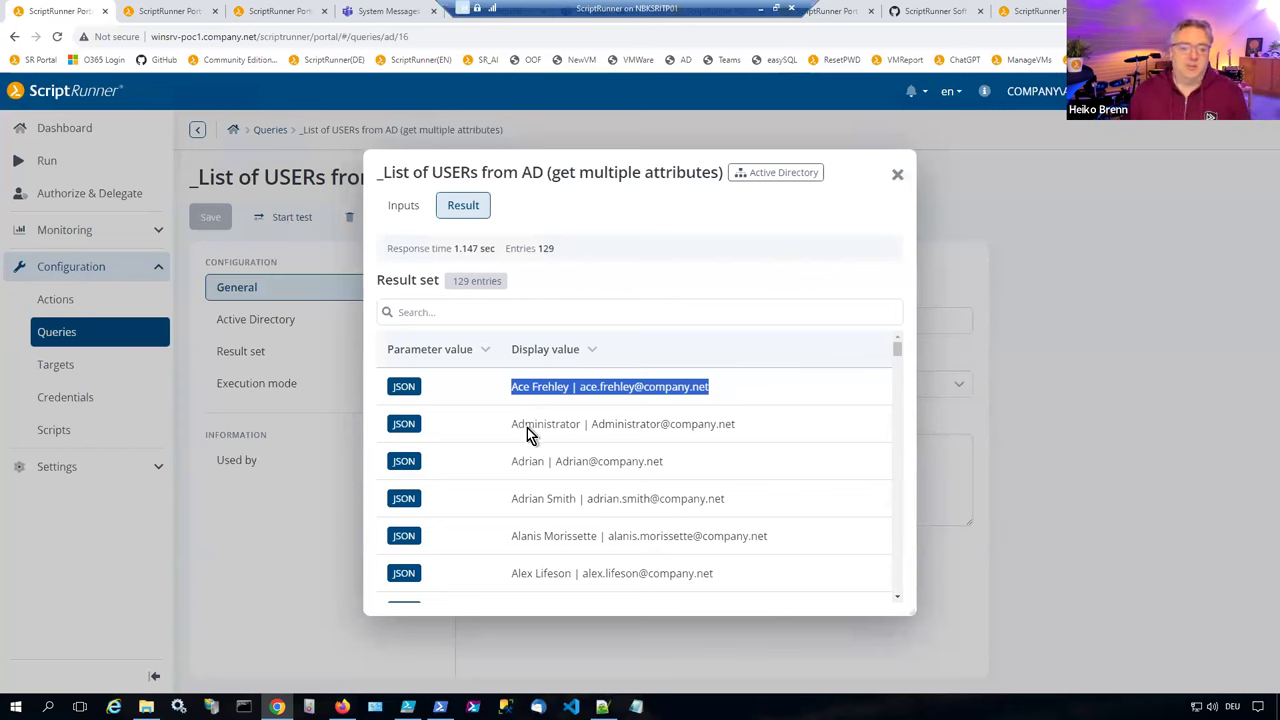
drag(516, 430, 728, 428)
drag(510, 393, 712, 390)
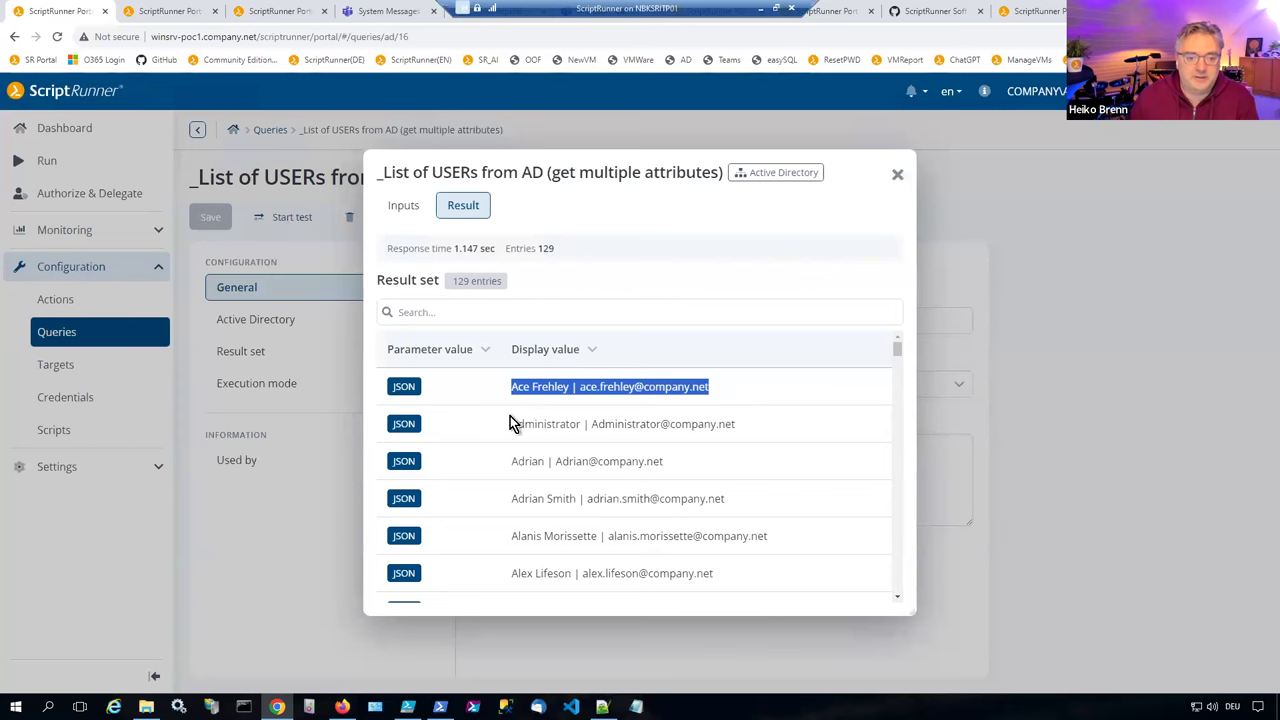
mouse_move(403, 386)
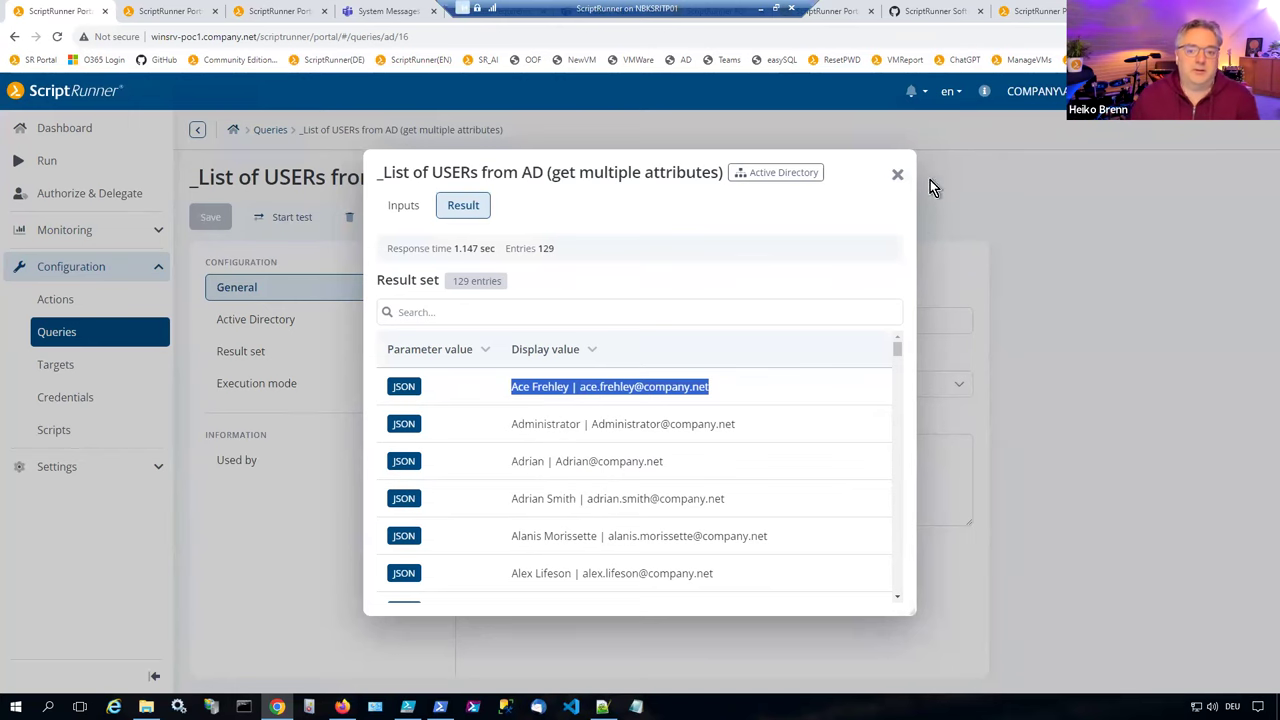
click(898, 177)
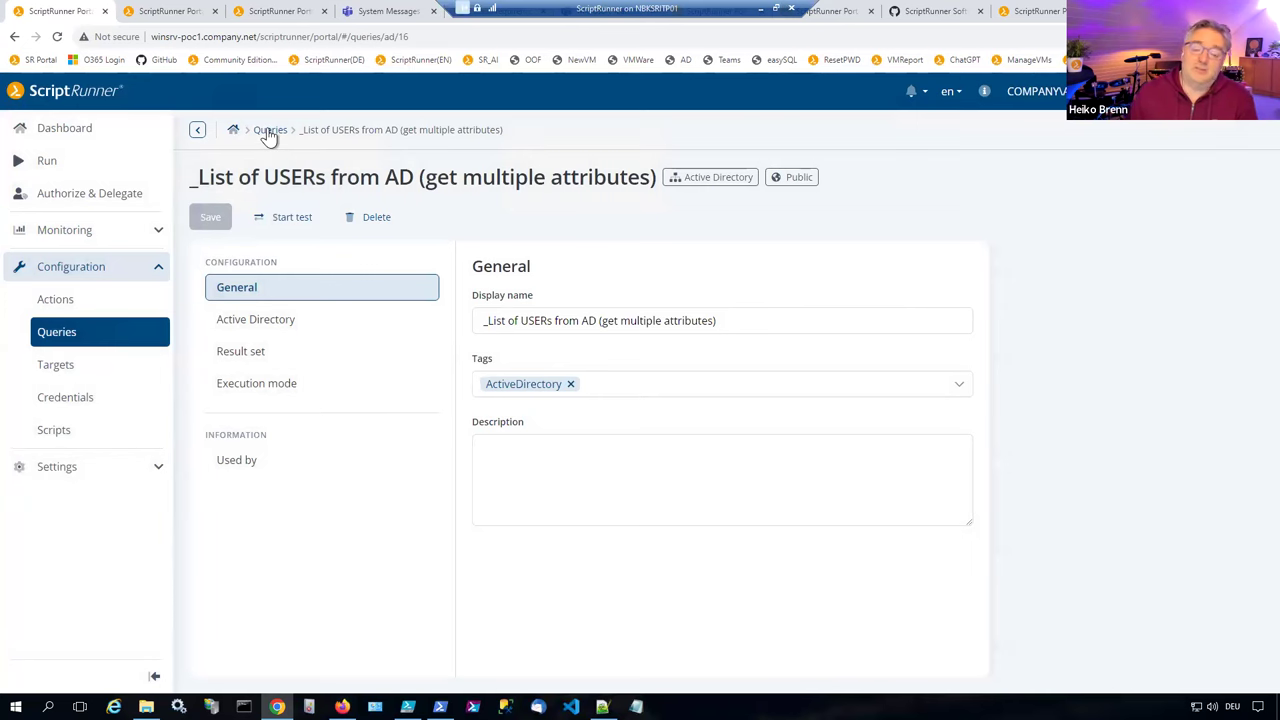
click(268, 131)
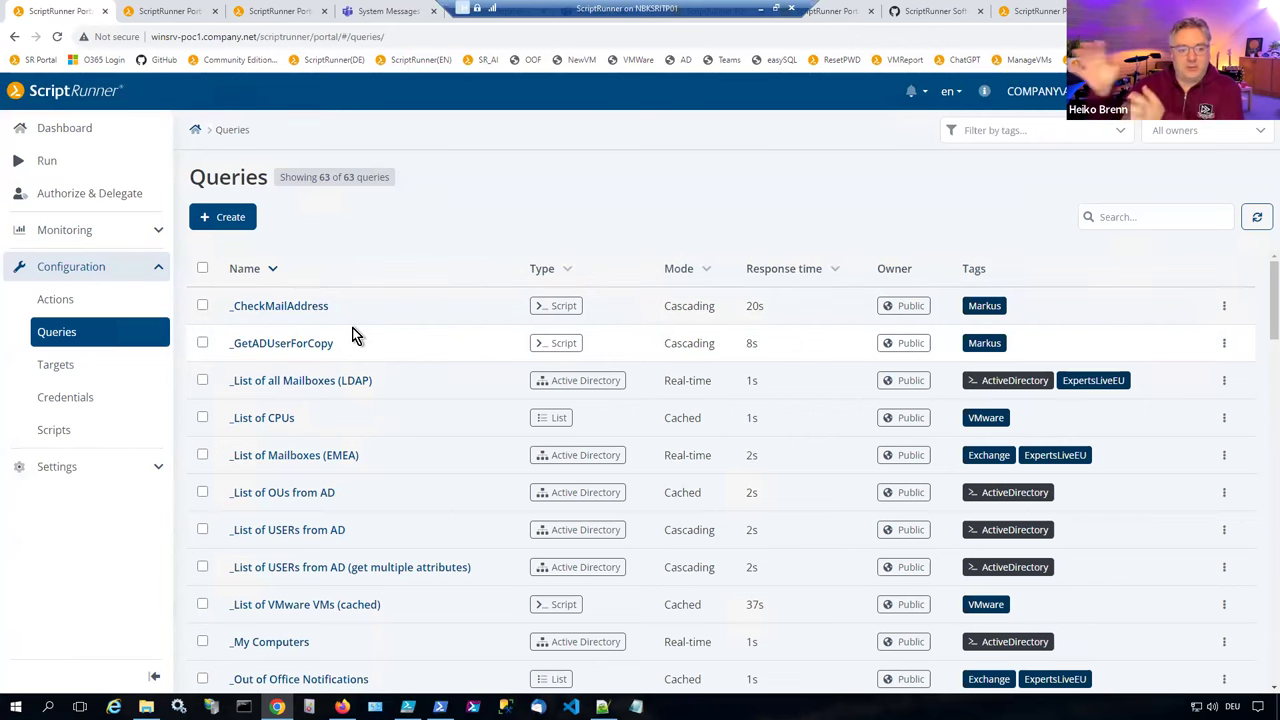
Step: Show the list of actions in the configuration area and switch to the help desk user's ScriptRunner portal in Firefox
click(56, 302)
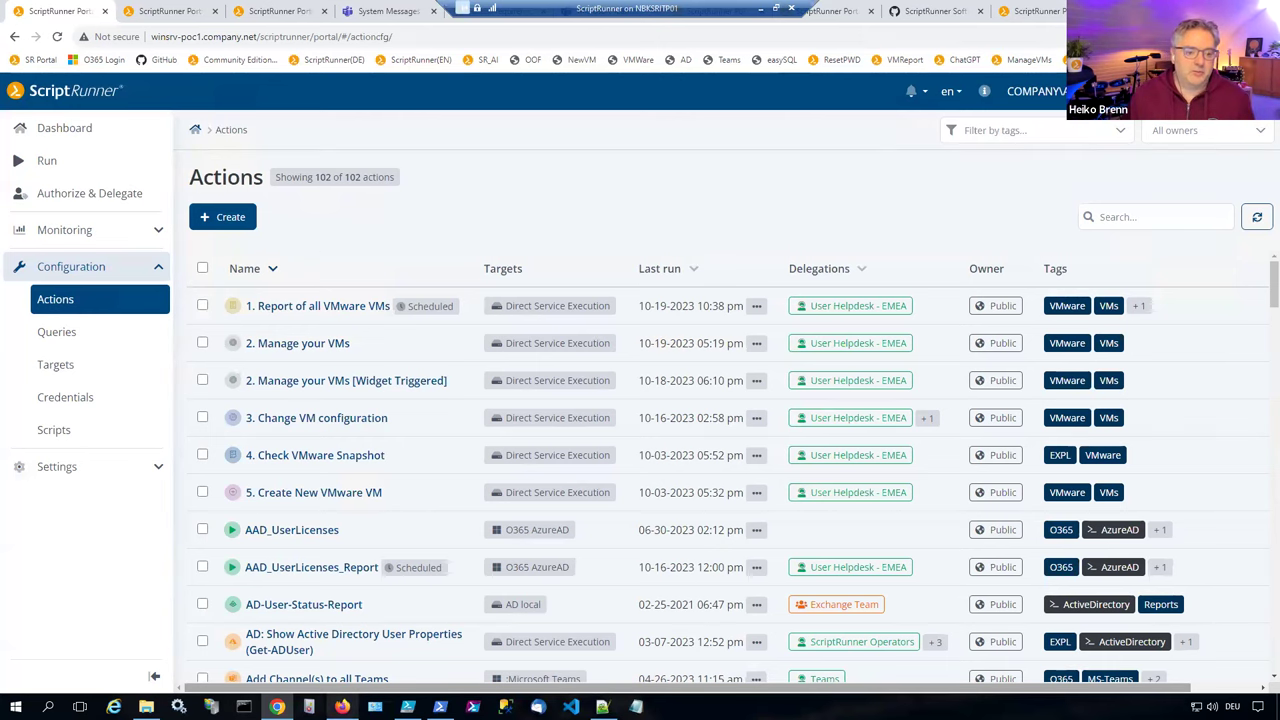
mouse_move(342, 706)
click(340, 648)
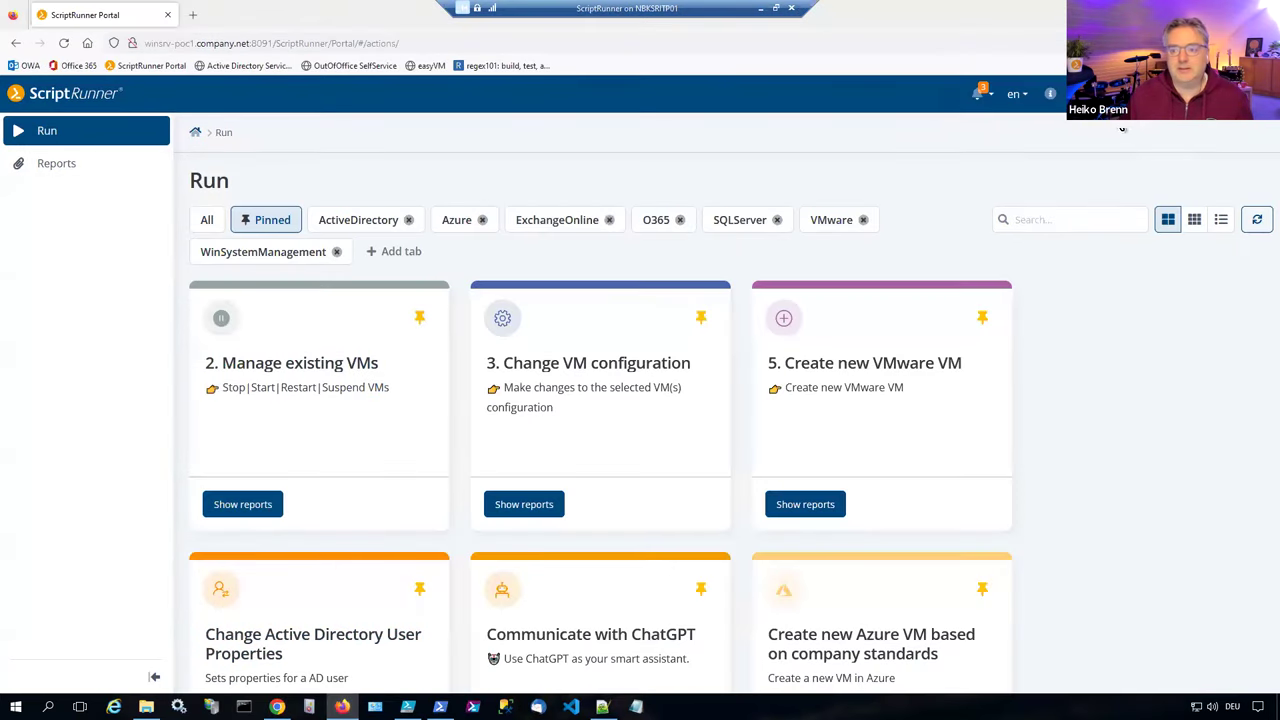
Step: Display the signed-in help desk account's details, highlight its permissions and close the details
click(1115, 95)
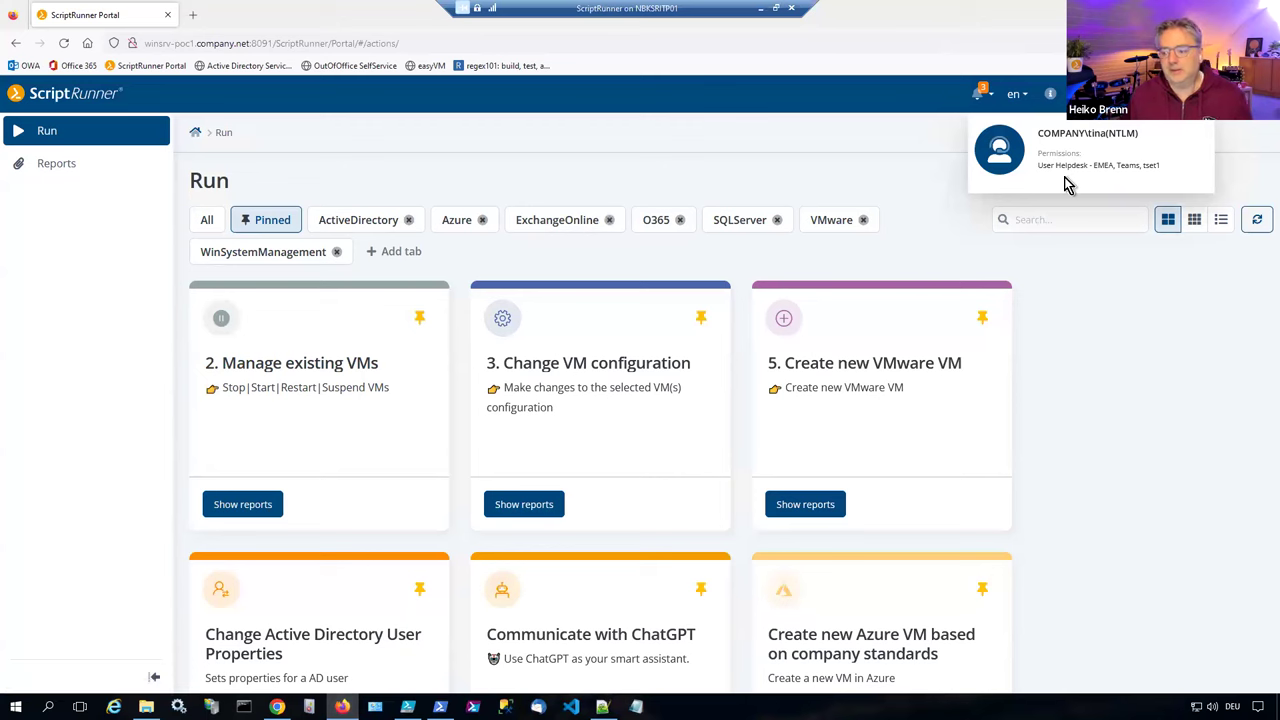
drag(1038, 166, 1172, 175)
click(1120, 311)
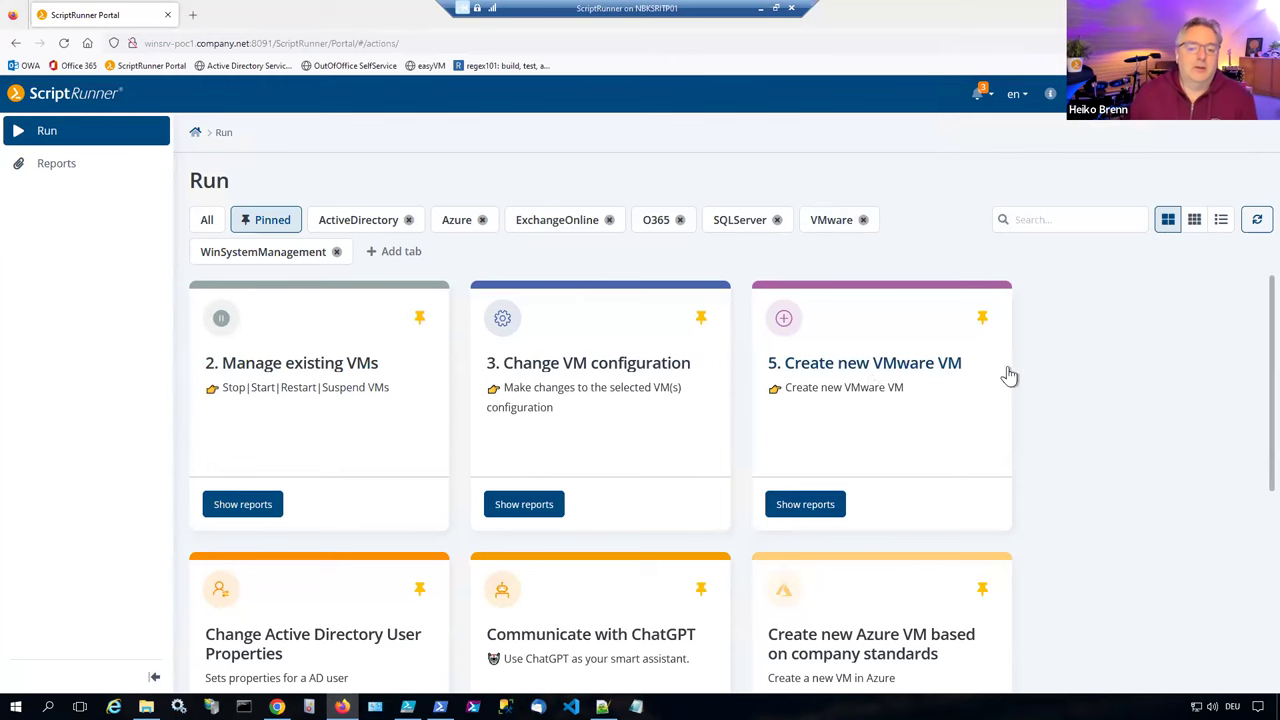
Step: Look through the pinned, ActiveDirectory, Azure, ExchangeOnline, O365 and SQLServer action groups and return to the pinned actions
scroll(1030, 420, down, 2)
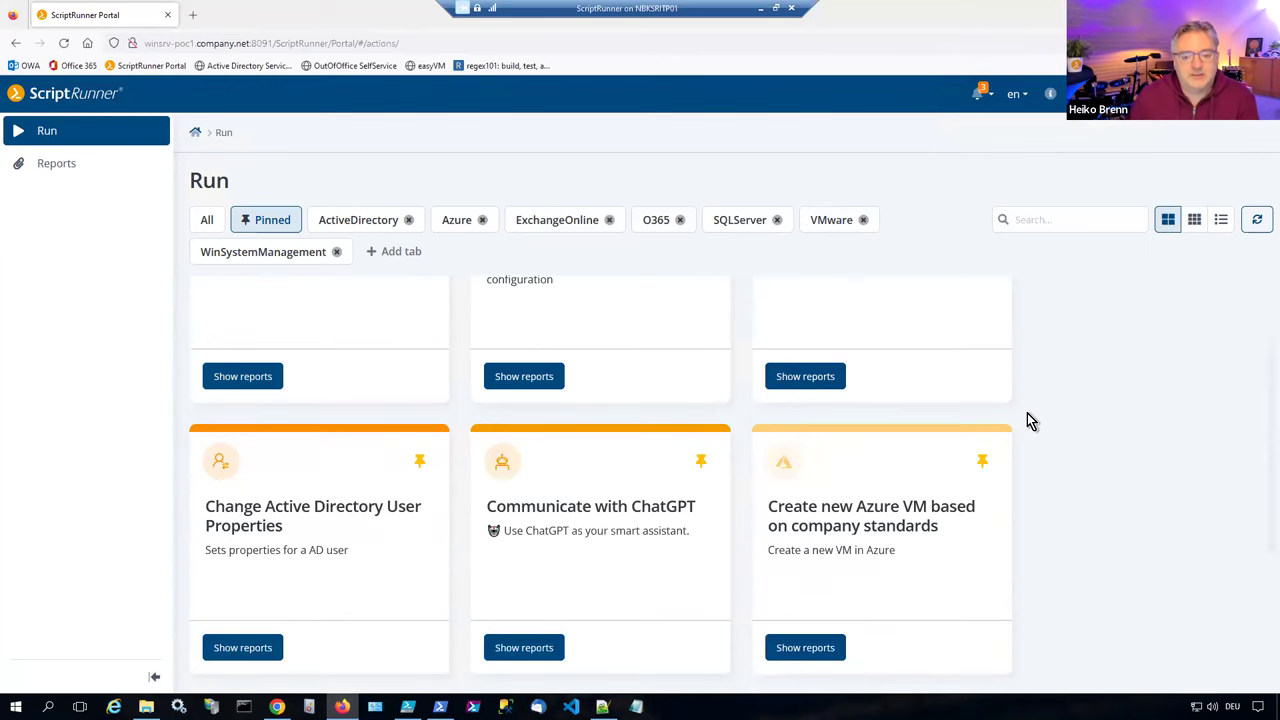
scroll(1030, 420, up, 2)
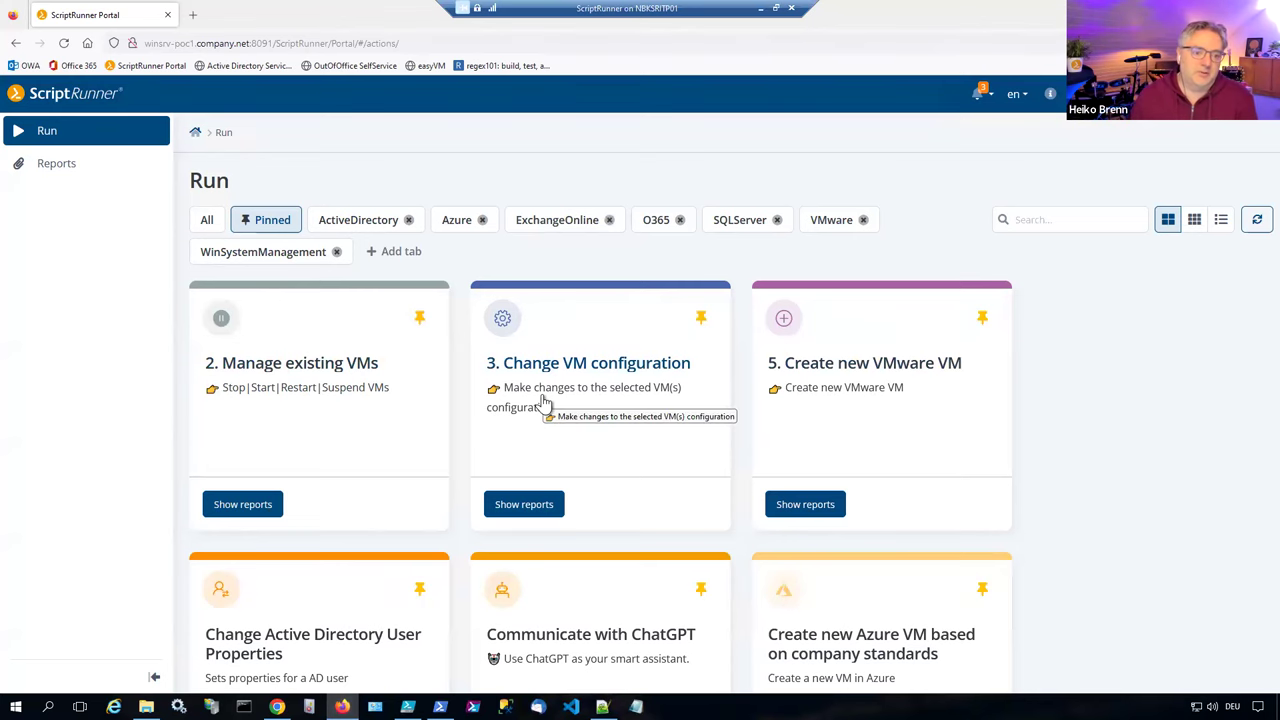
click(341, 222)
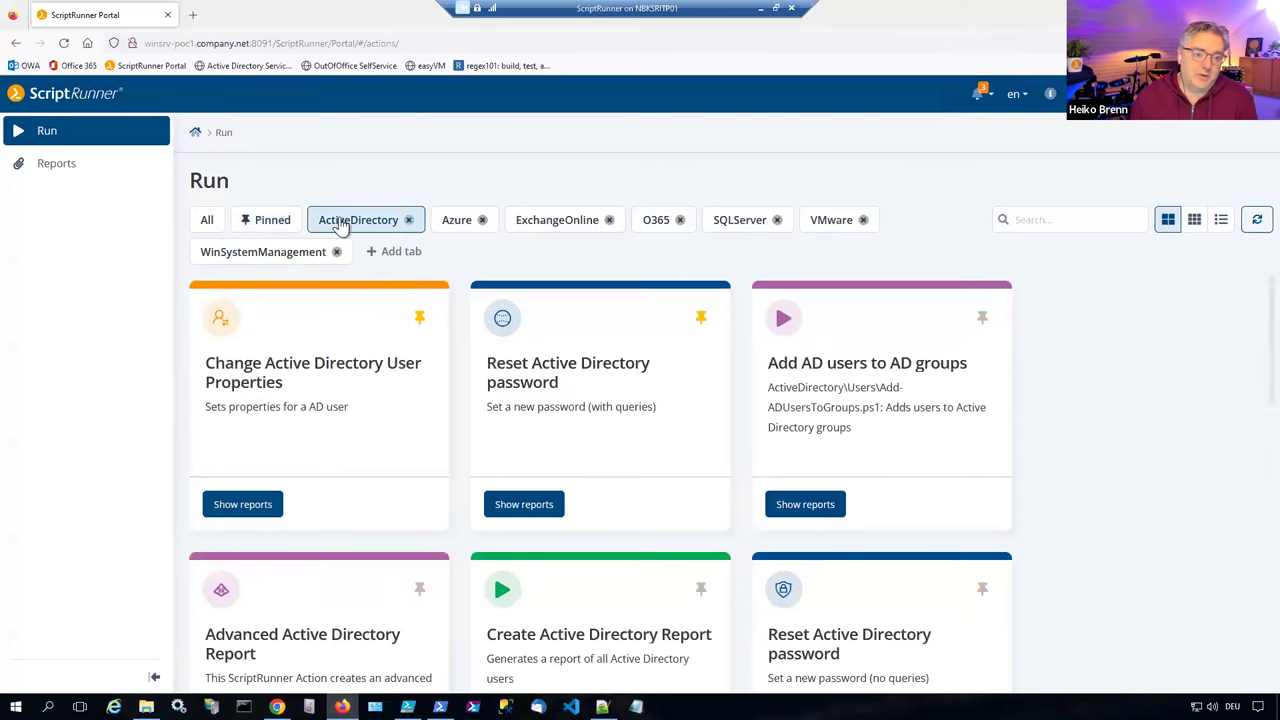
click(453, 226)
click(545, 228)
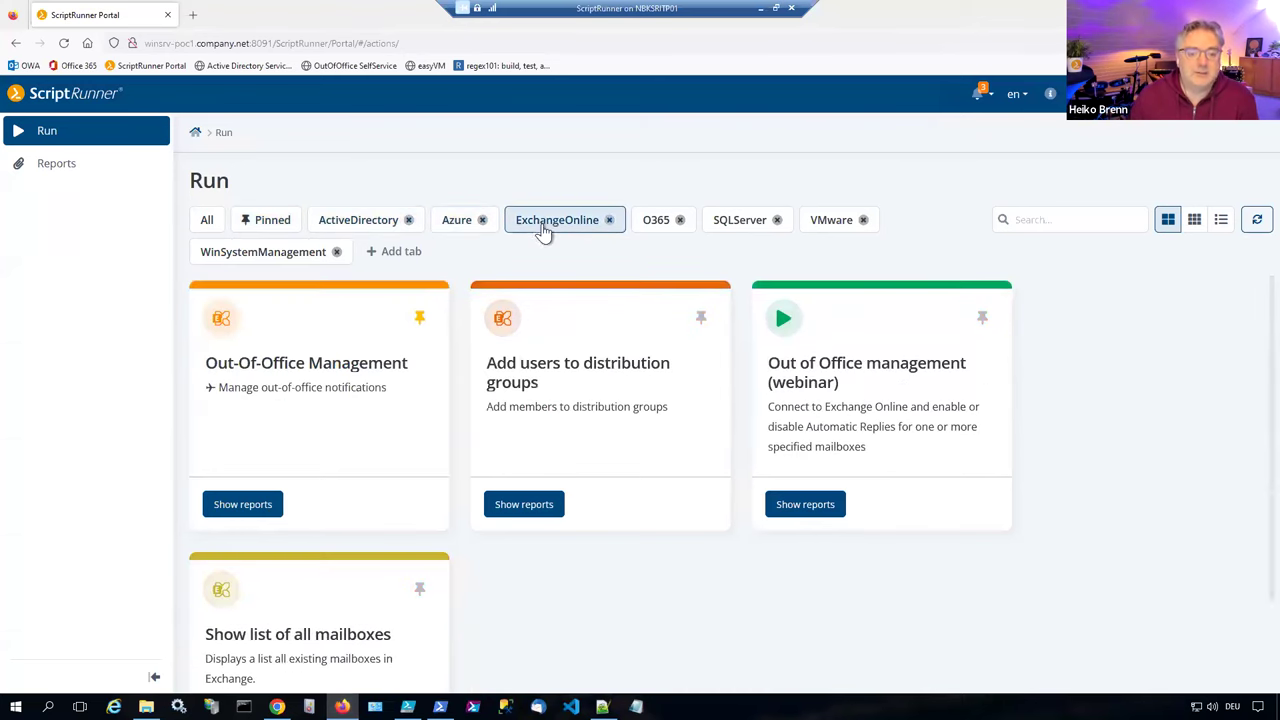
click(650, 224)
click(723, 223)
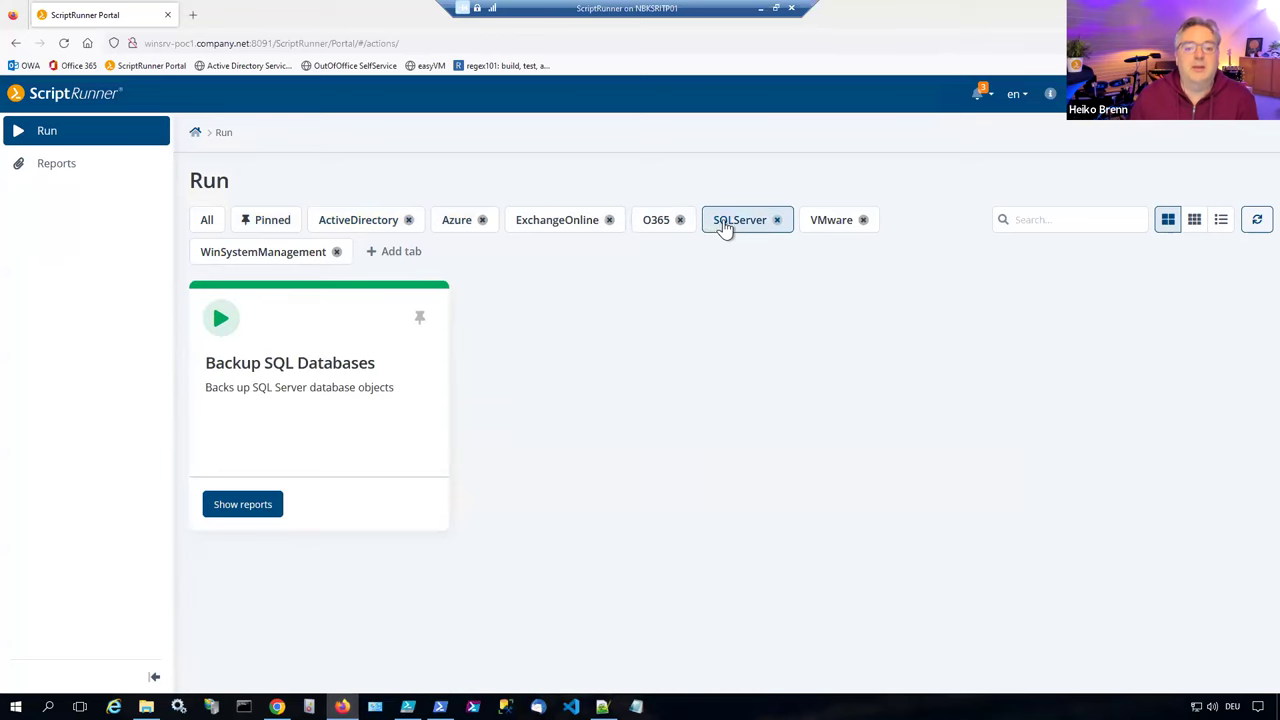
click(266, 226)
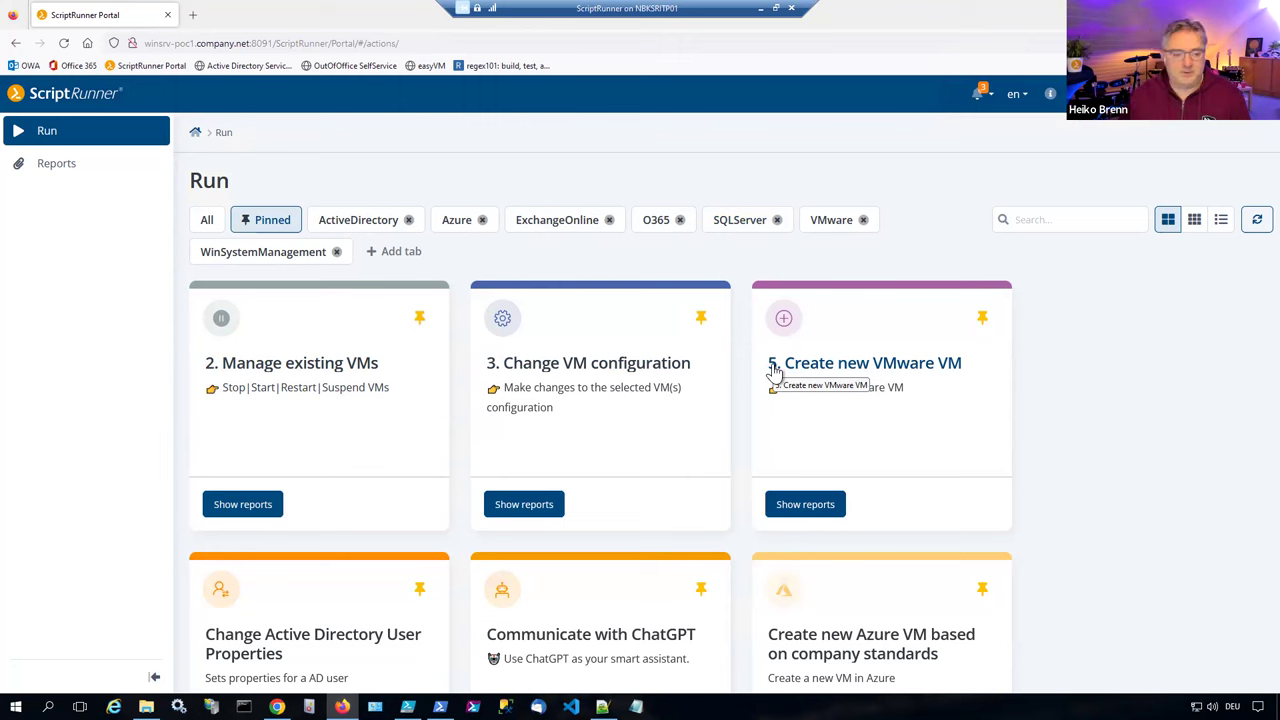
Step: Go to the reports overview, view the HTML report of the Report of all Azure VMs run and close it
click(44, 172)
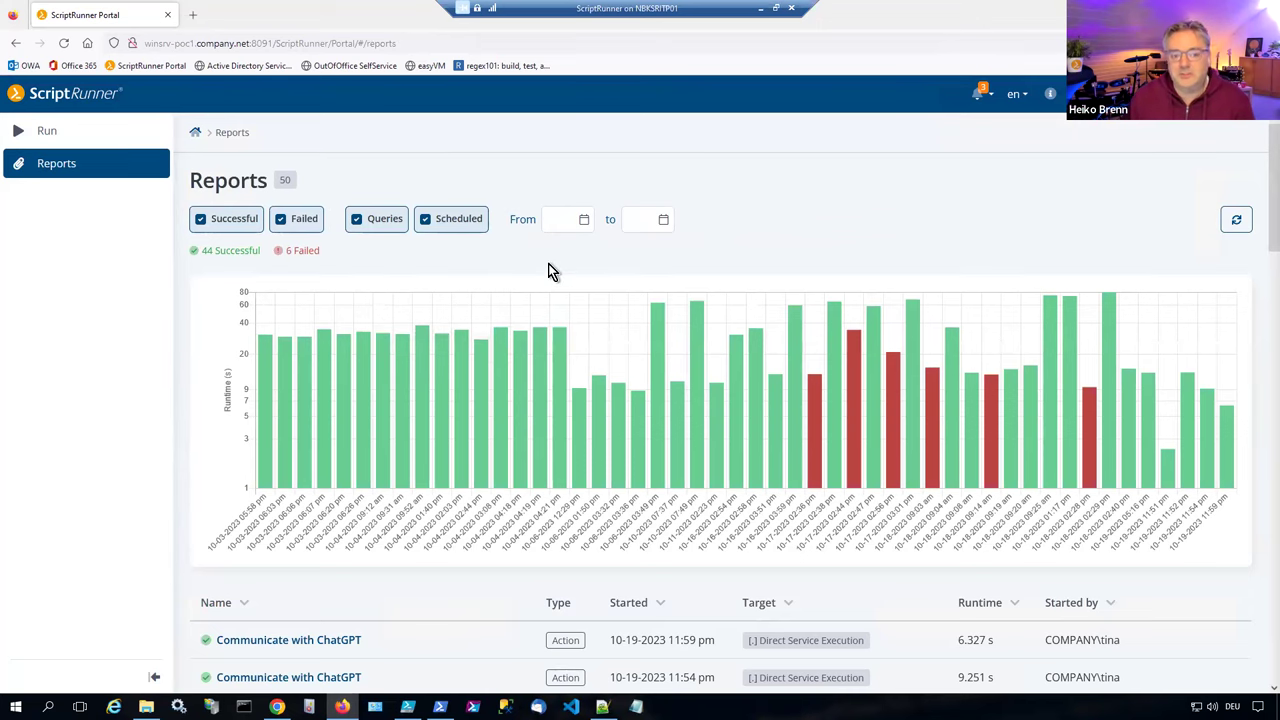
scroll(502, 301, down, 1)
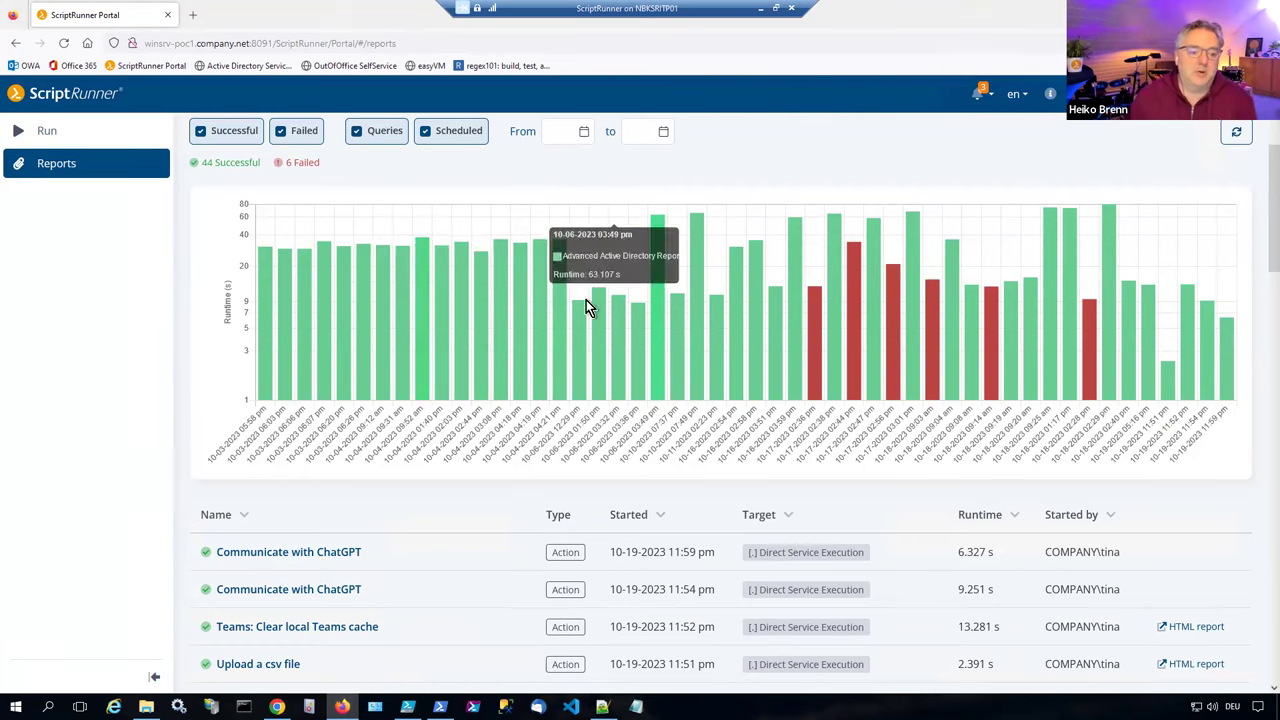
scroll(200, 334, down, 2)
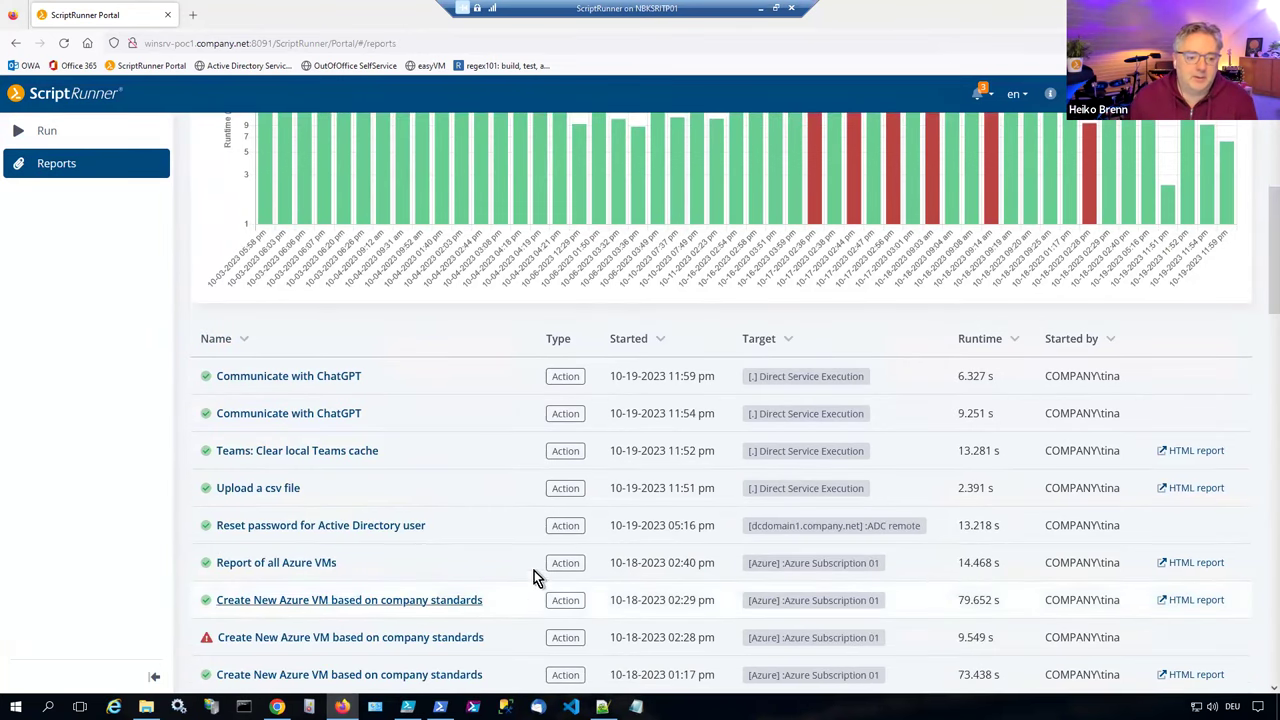
click(303, 561)
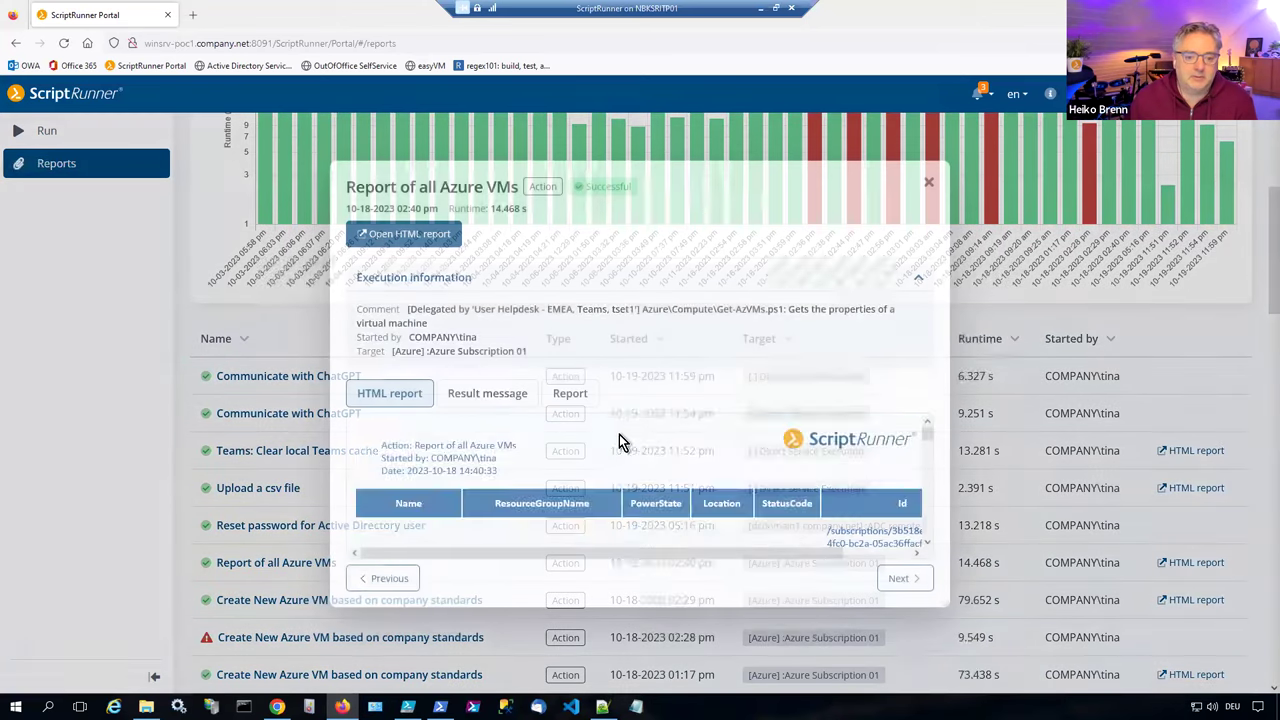
scroll(660, 468, down, 3)
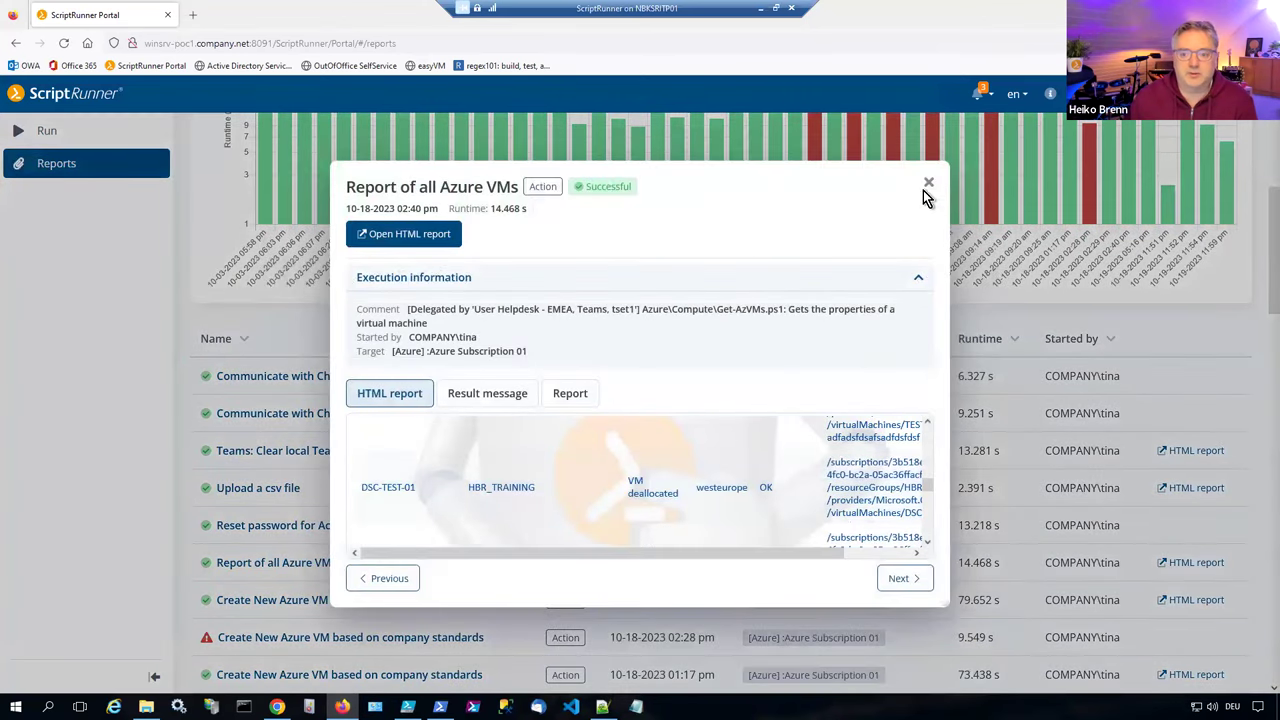
key(Escape)
Step: View the Advanced Active Directory Report run from 10-16-2023 in an enlarged window and close it
scroll(410, 450, down, 3)
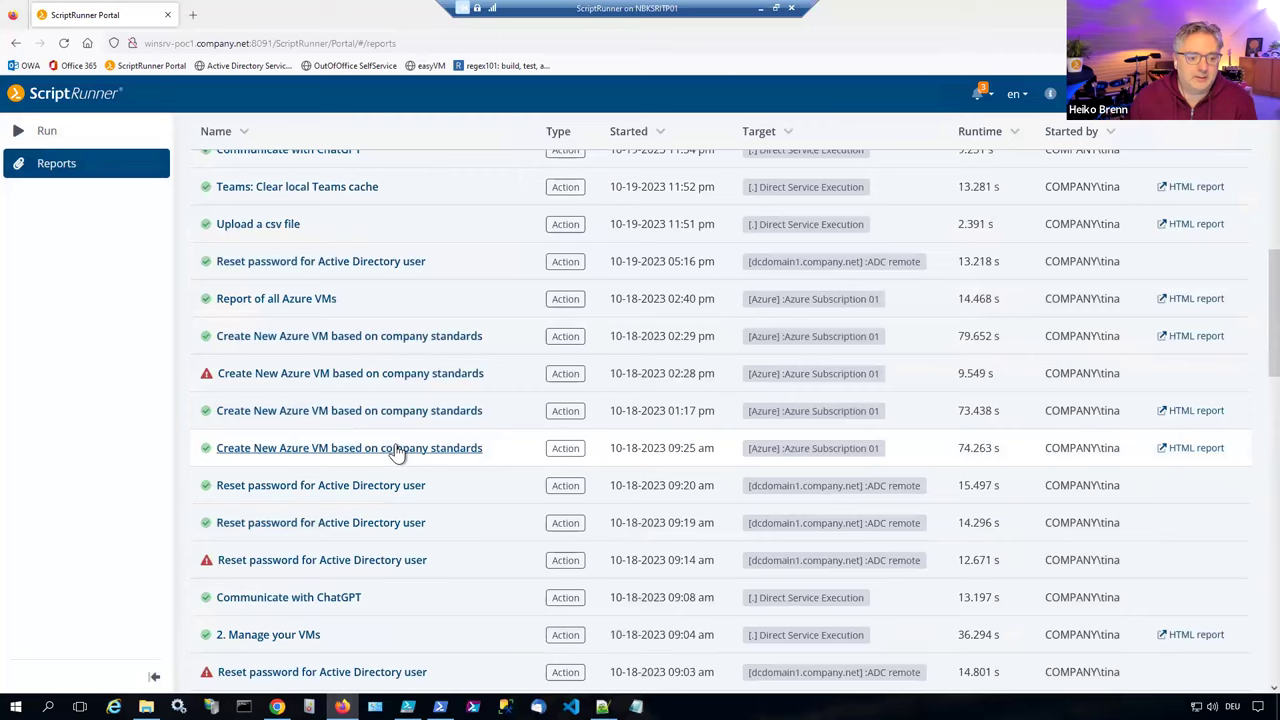
scroll(397, 452, down, 1)
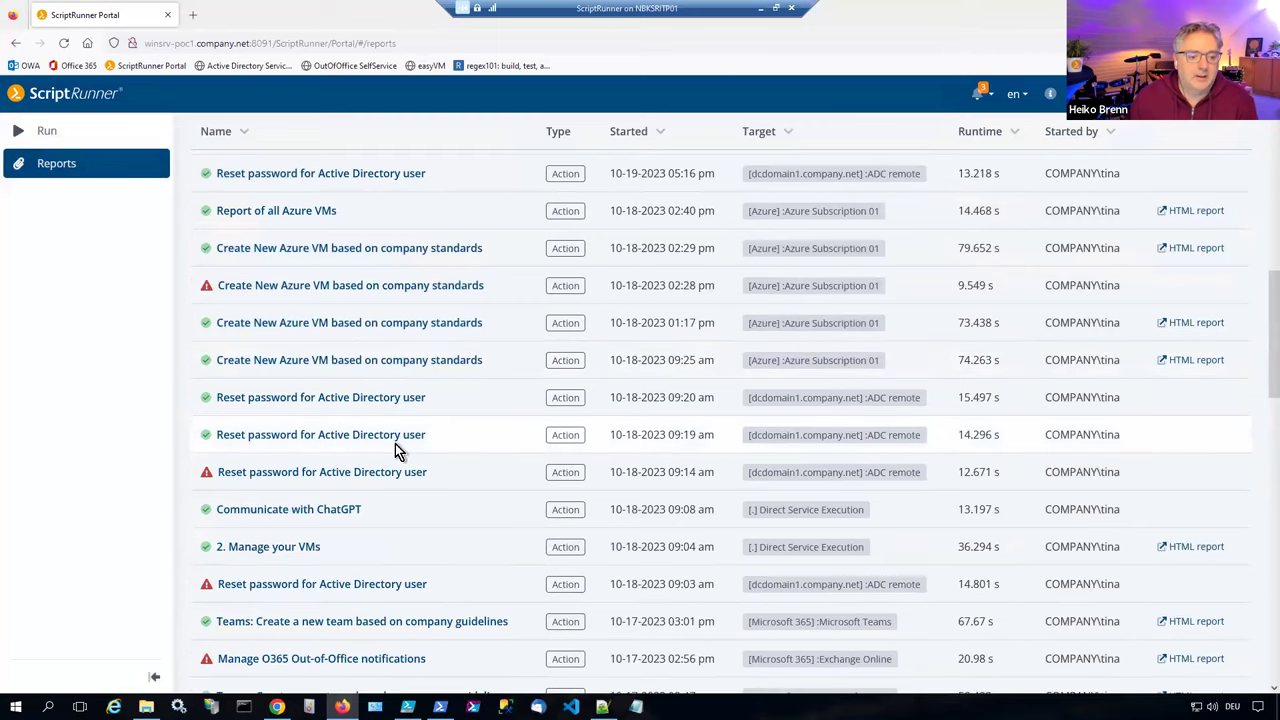
scroll(397, 450, down, 3)
click(313, 586)
drag(943, 605, 1050, 678)
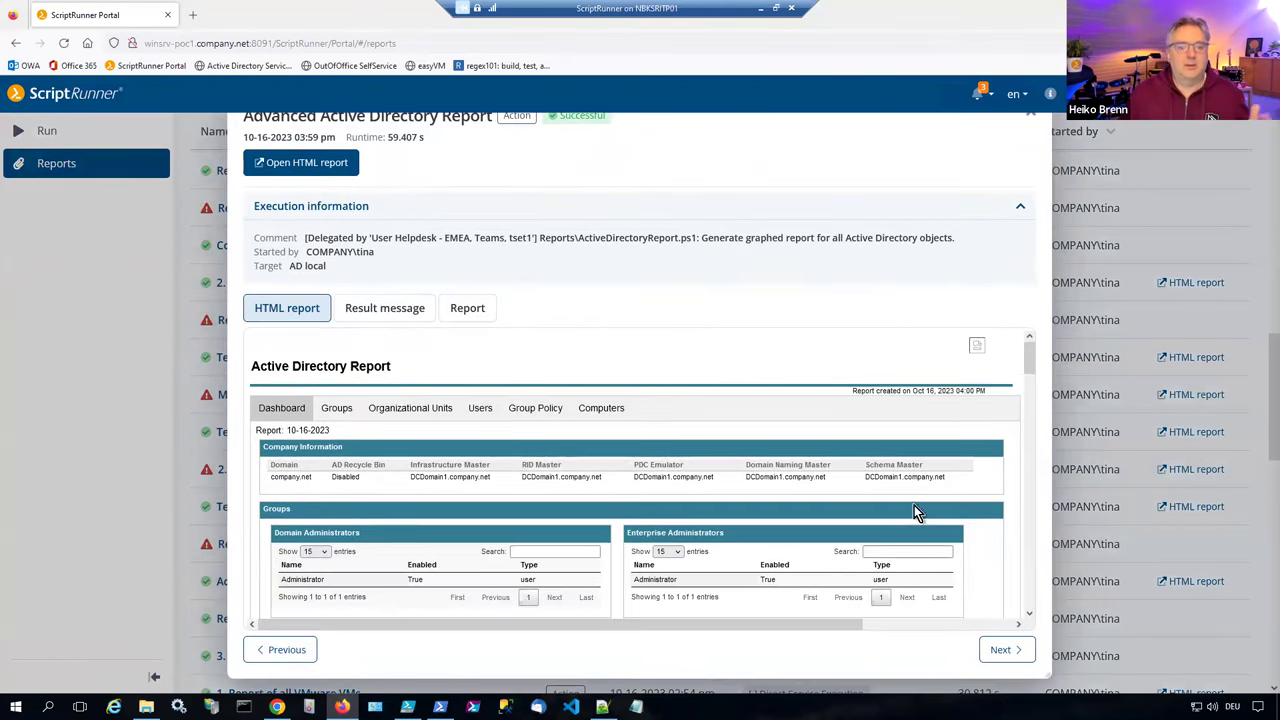
click(1031, 117)
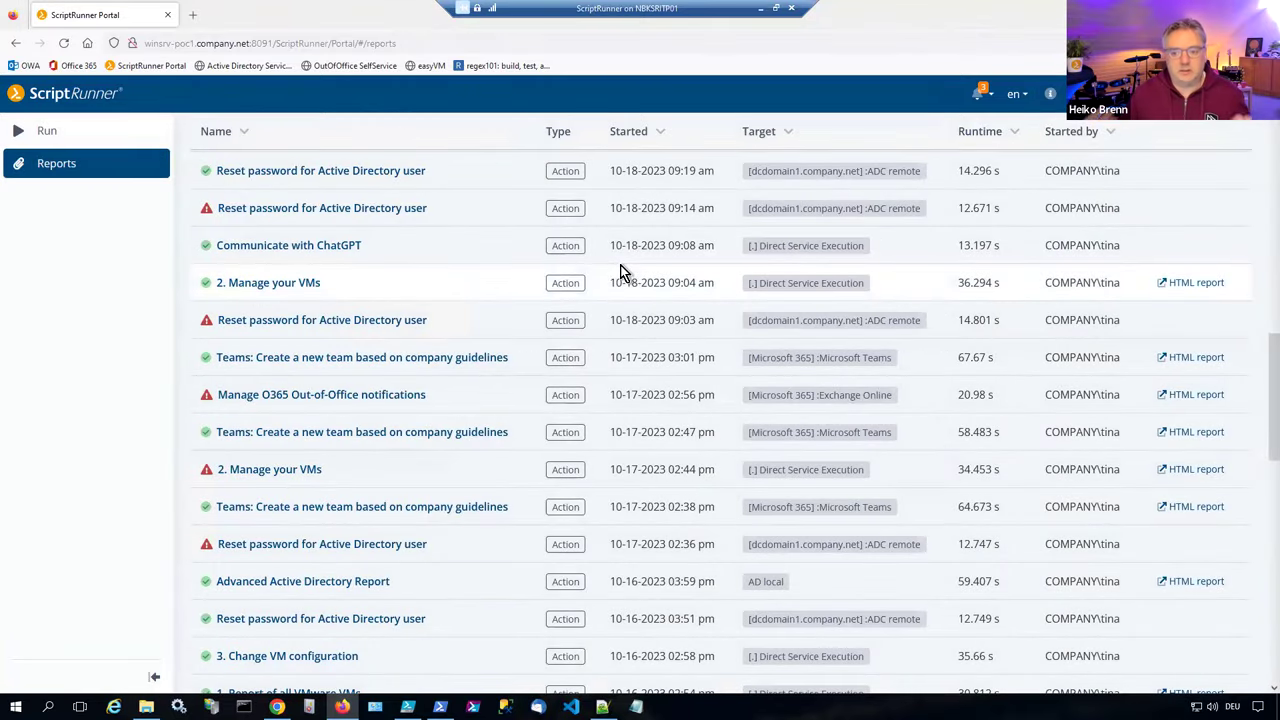
Step: Return to the pinned actions and open Reset Active Directory password
scroll(622, 271, up, 10)
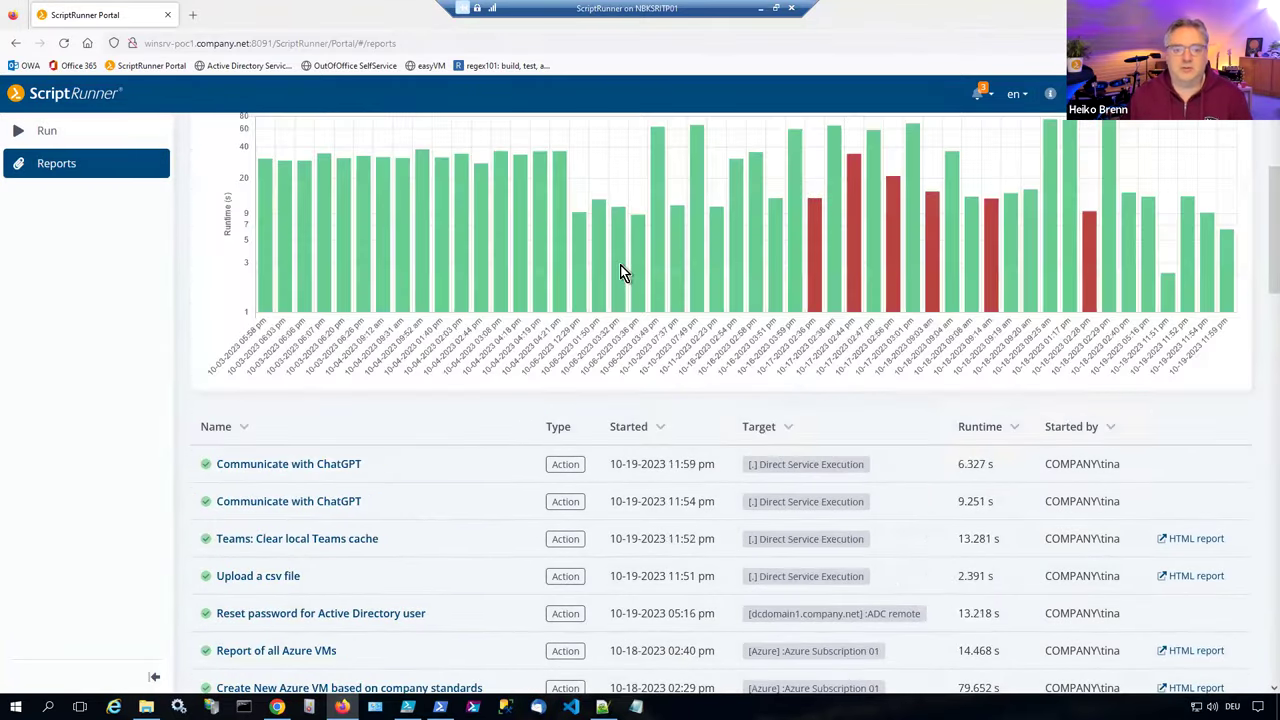
click(46, 134)
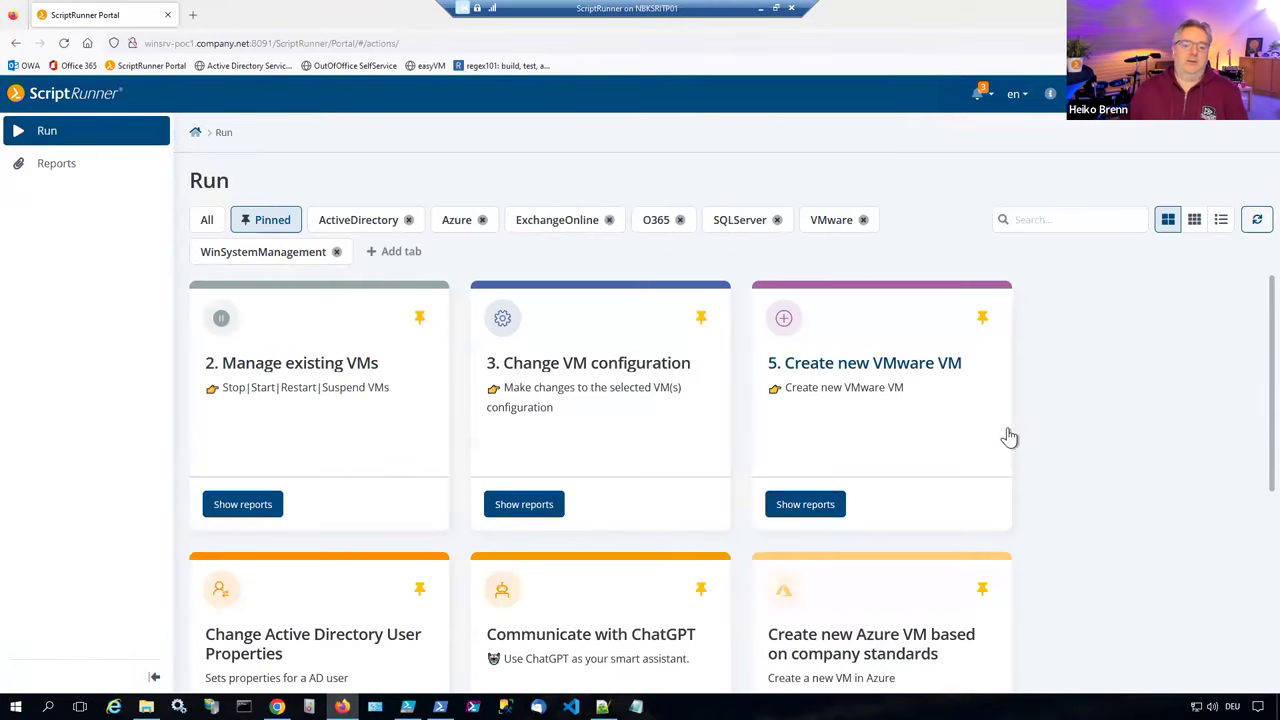
scroll(1020, 437, down, 1)
scroll(1024, 435, down, 3)
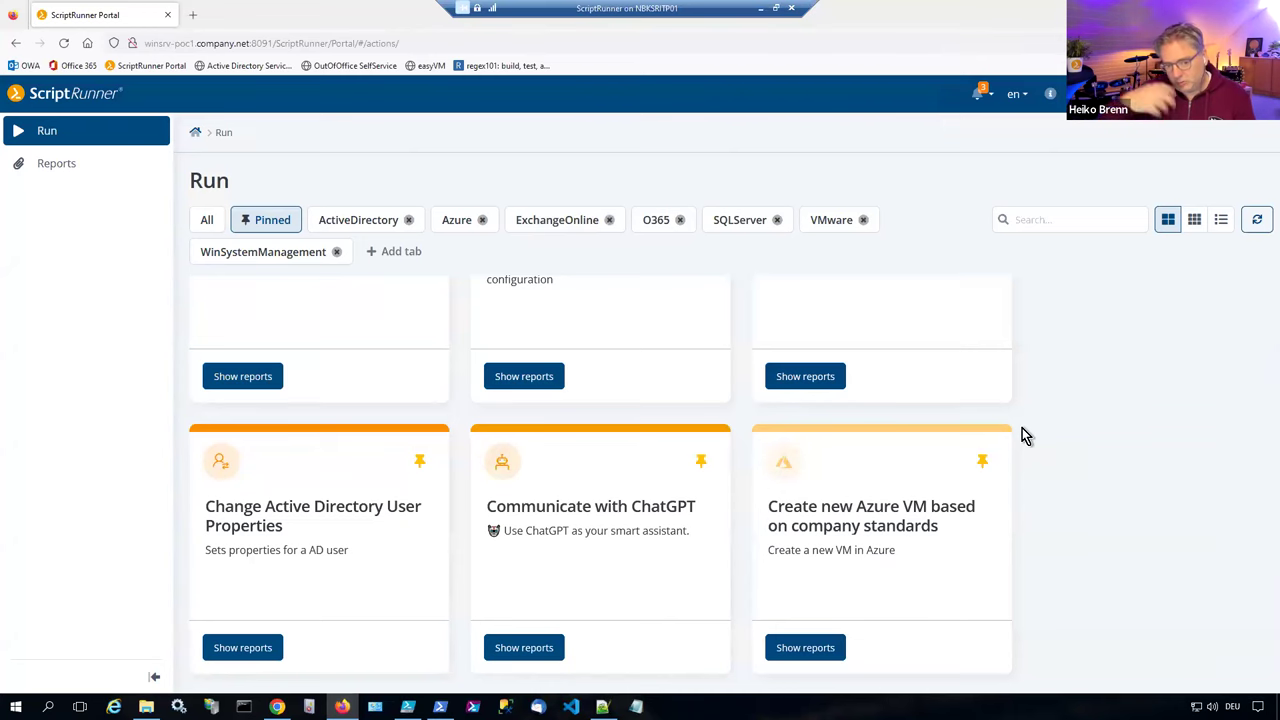
scroll(1024, 436, down, 8)
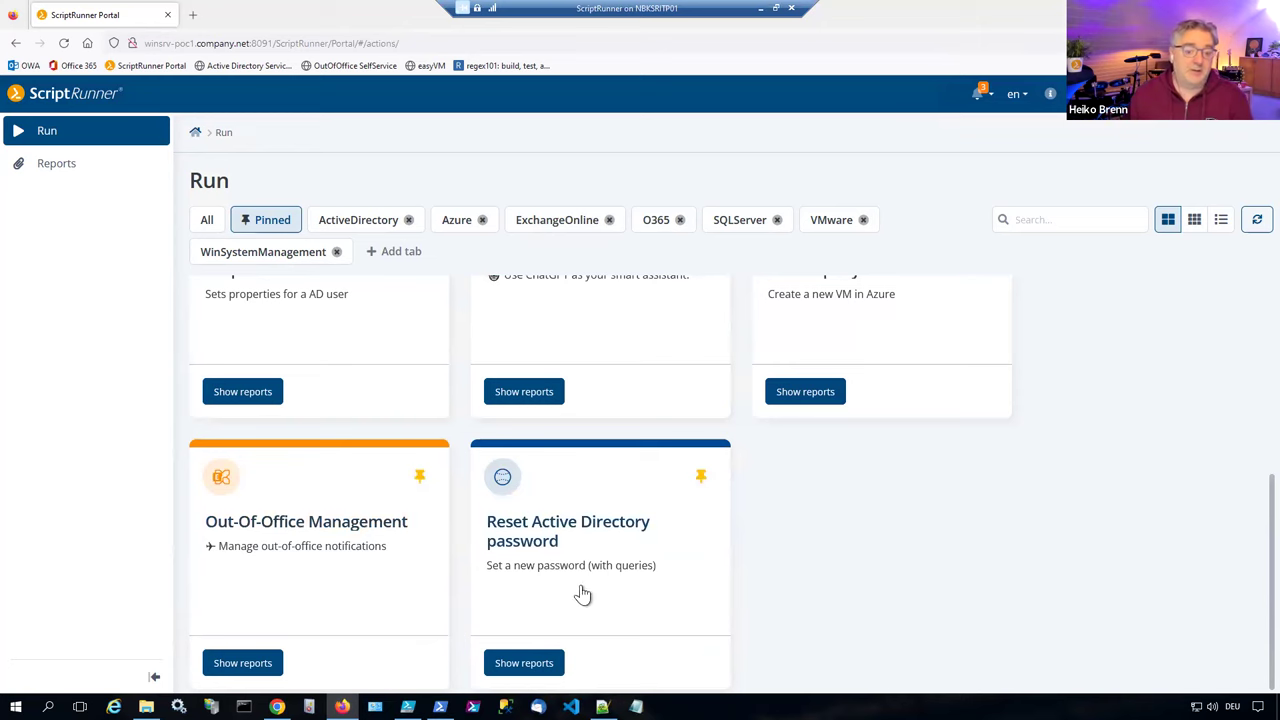
click(561, 500)
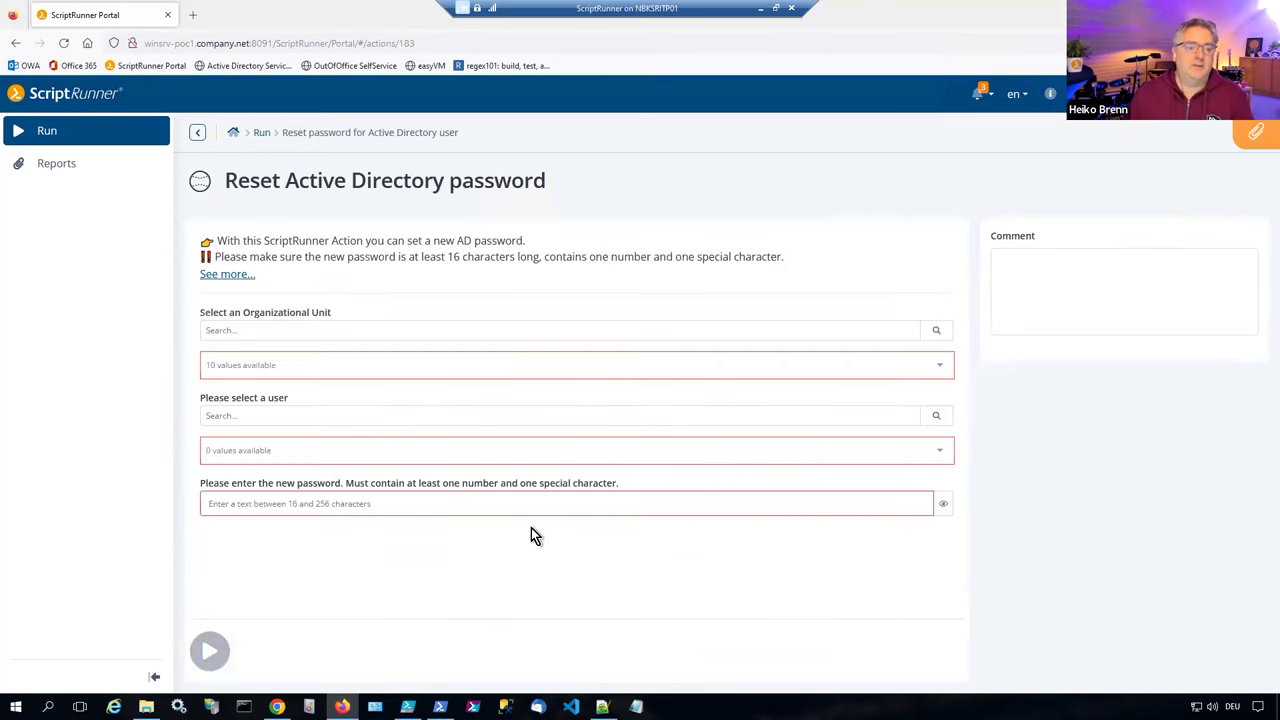
Step: Expand the full description of the password reset action, highlight its text and clear the selection
click(208, 275)
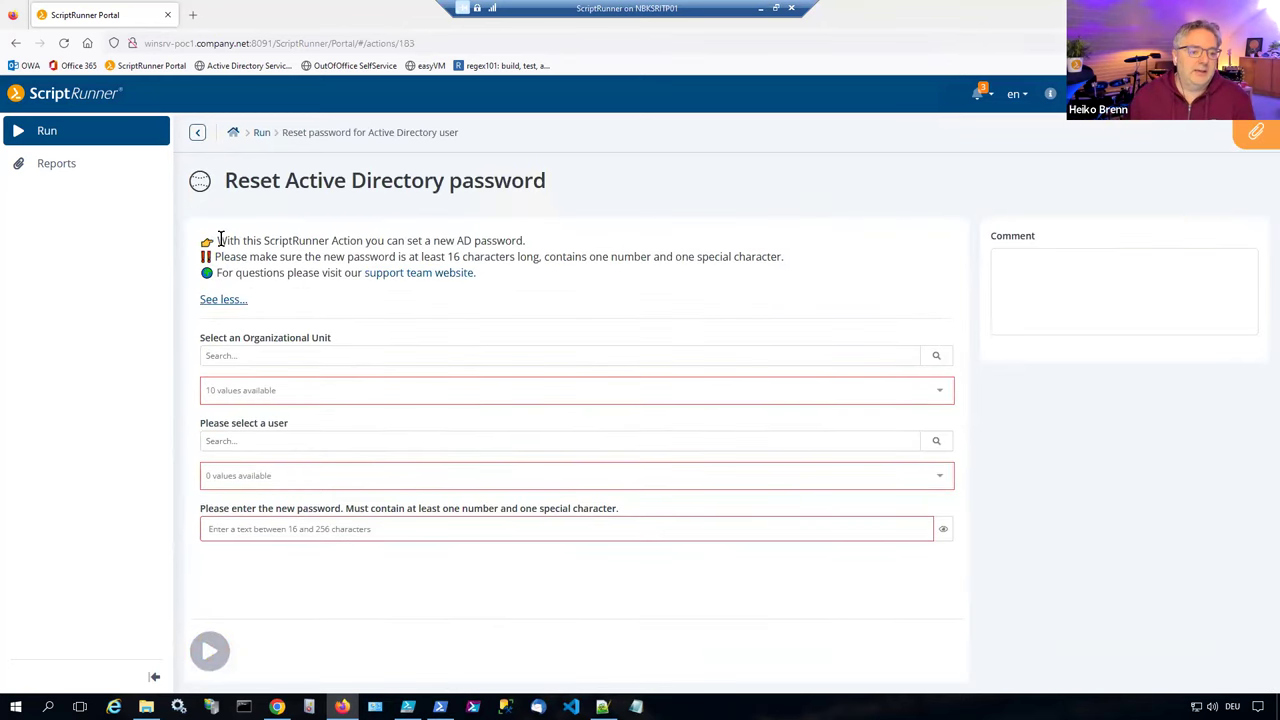
drag(250, 246, 222, 241)
click(530, 283)
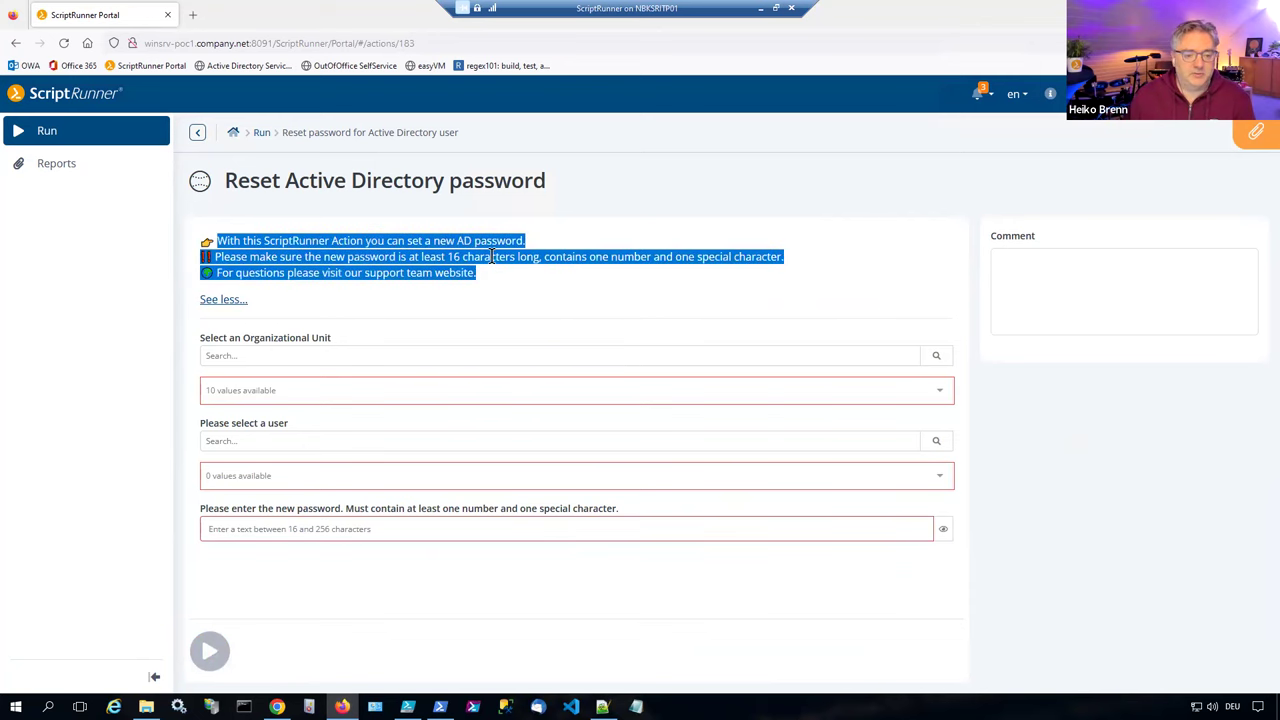
click(542, 273)
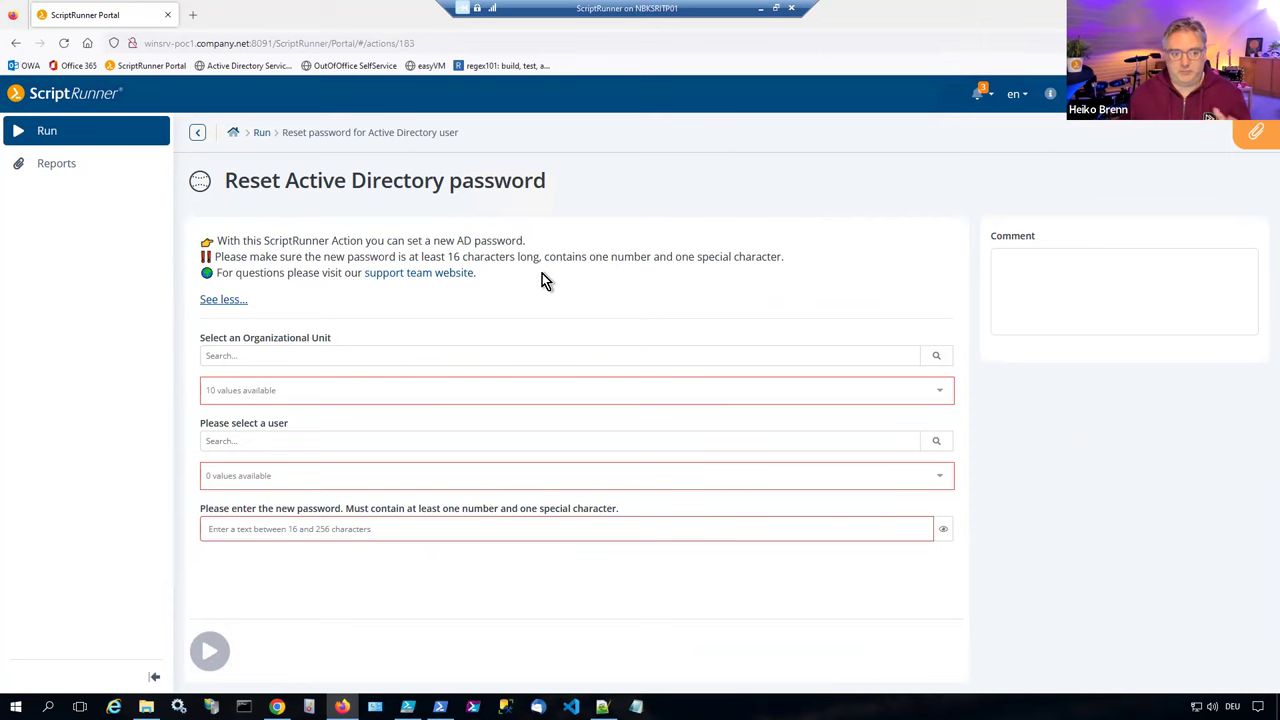
Step: Set the organizational unit to Concerts UK Inc and highlight the label with the new password's requirements
click(451, 382)
click(423, 451)
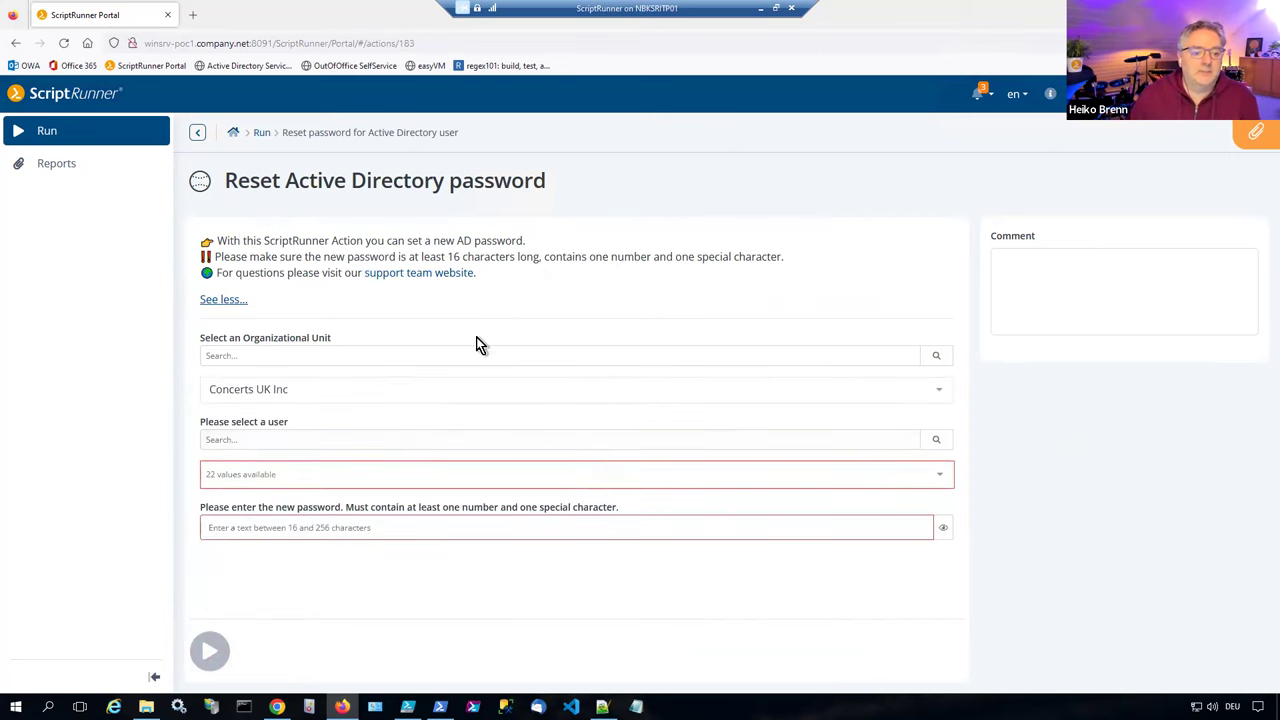
click(384, 389)
click(427, 324)
drag(197, 352, 594, 629)
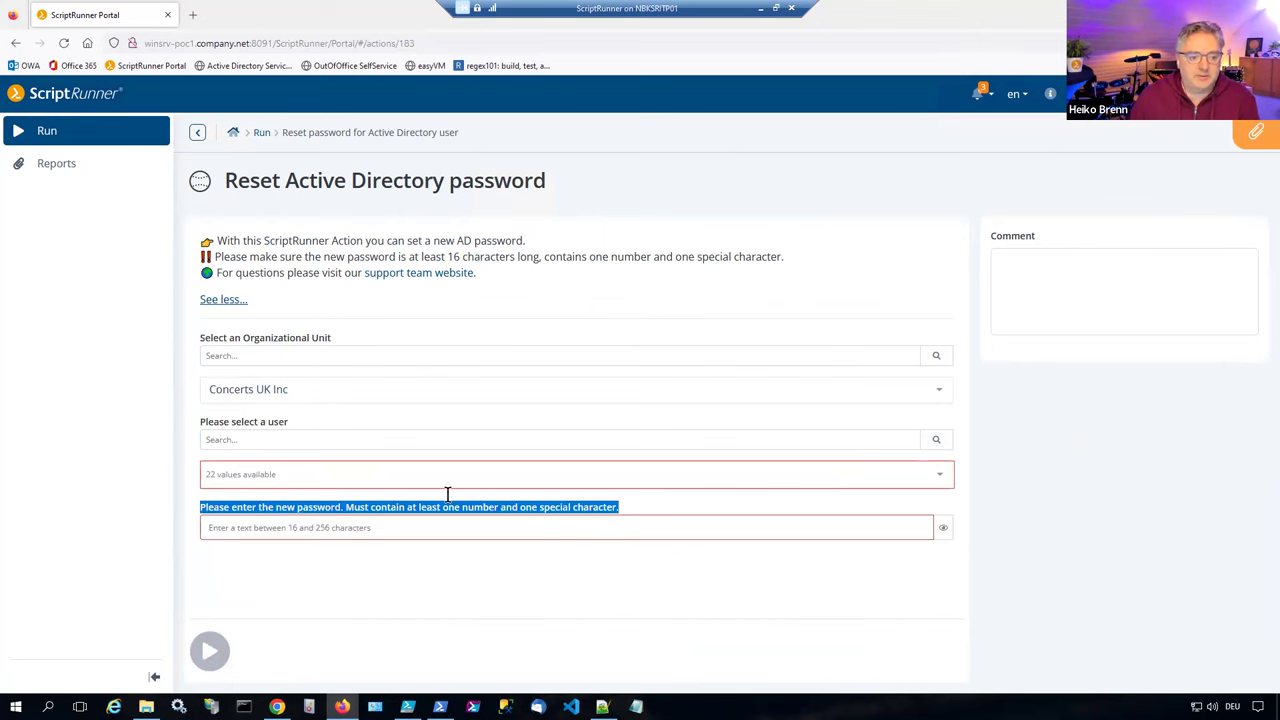
click(493, 306)
Step: Set the organizational unit to Concerts Australia Inc and select the first listed user
click(344, 390)
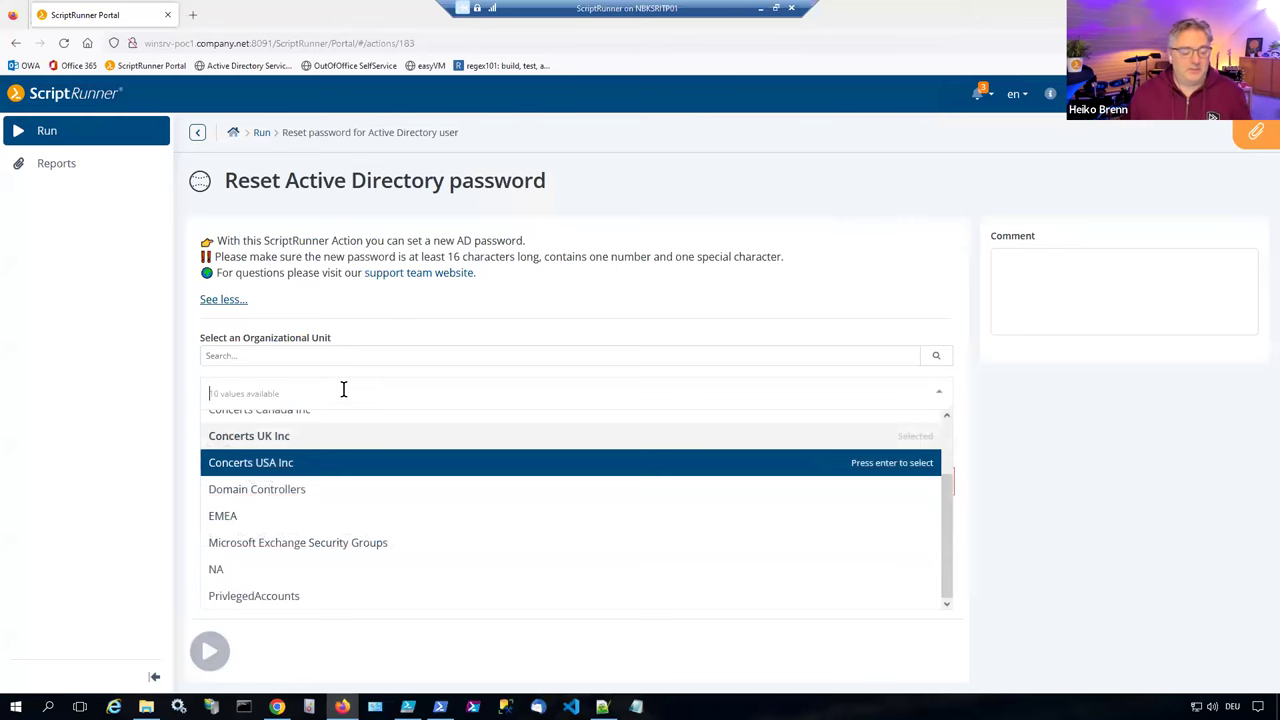
scroll(366, 487, up, 2)
click(367, 468)
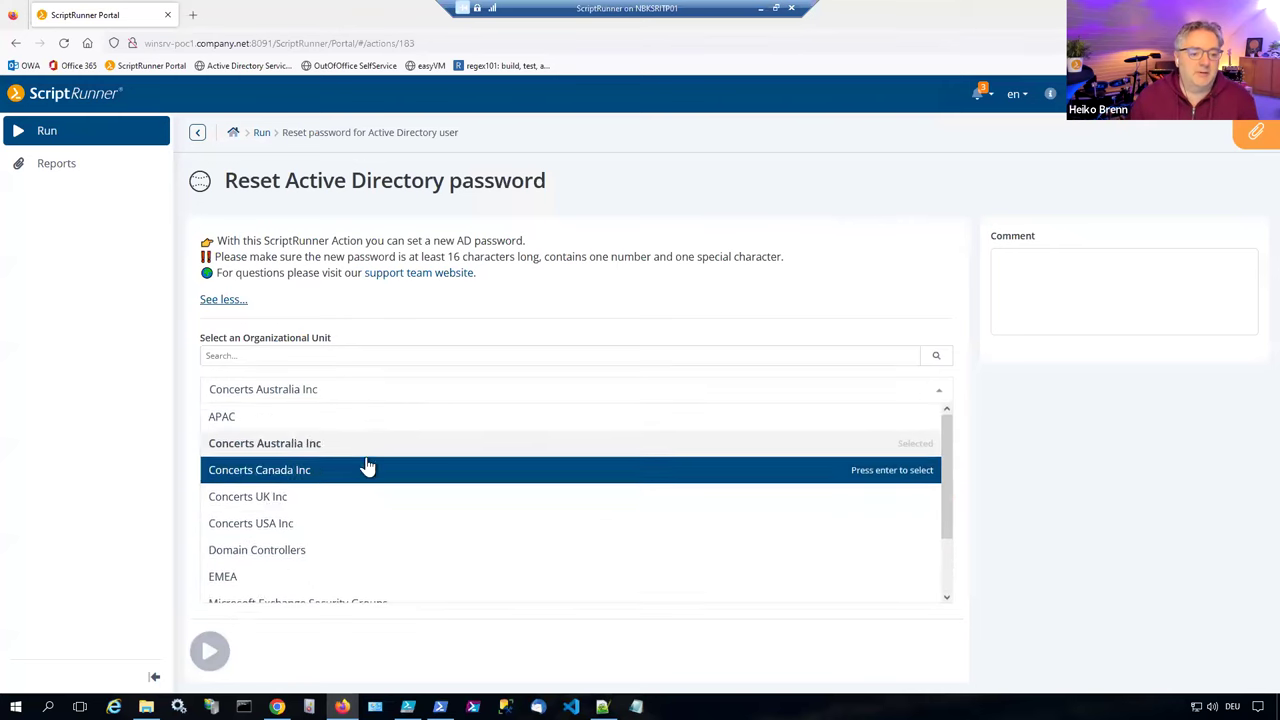
click(371, 382)
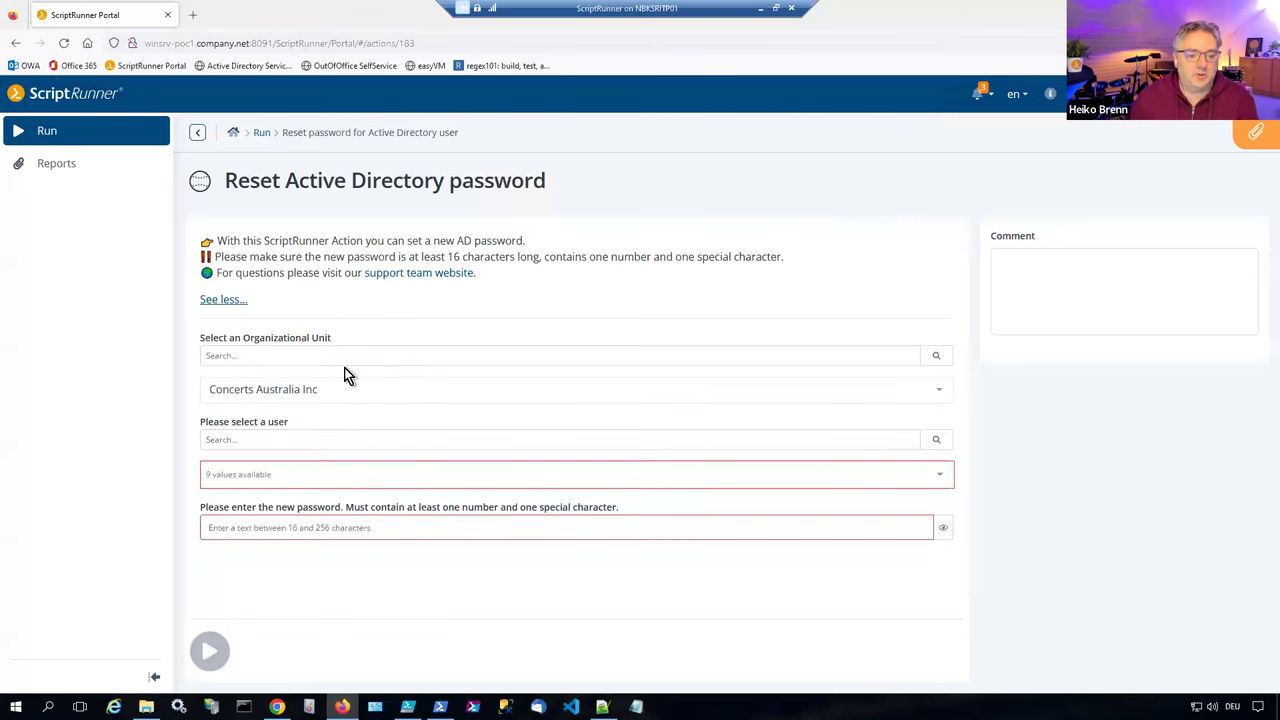
click(355, 478)
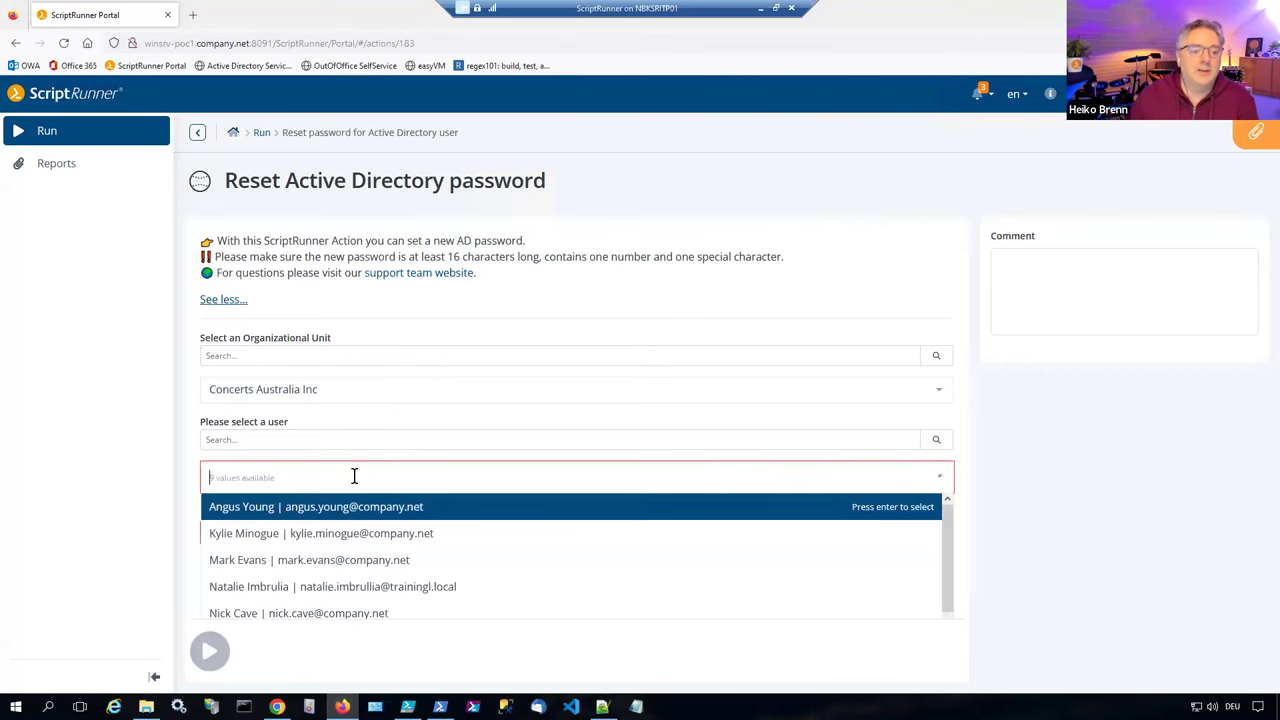
click(346, 509)
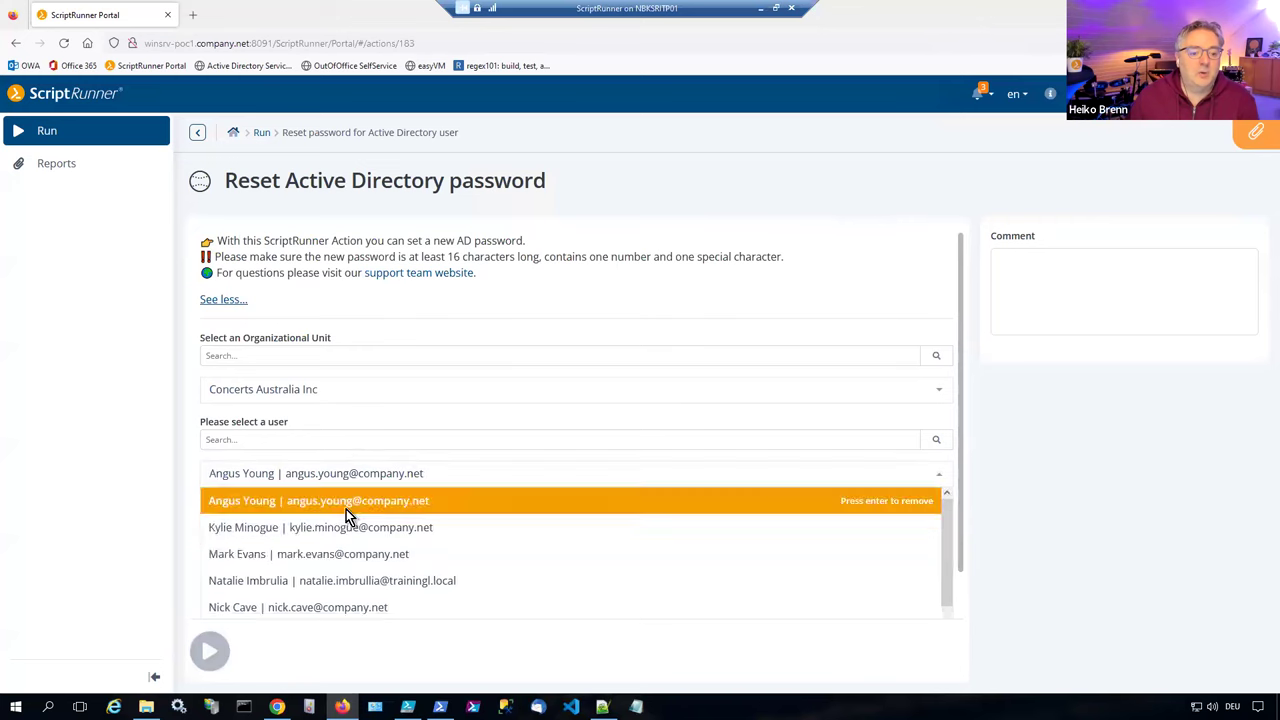
Step: Set the organizational unit to Concerts USA Inc and select the third listed user
click(394, 396)
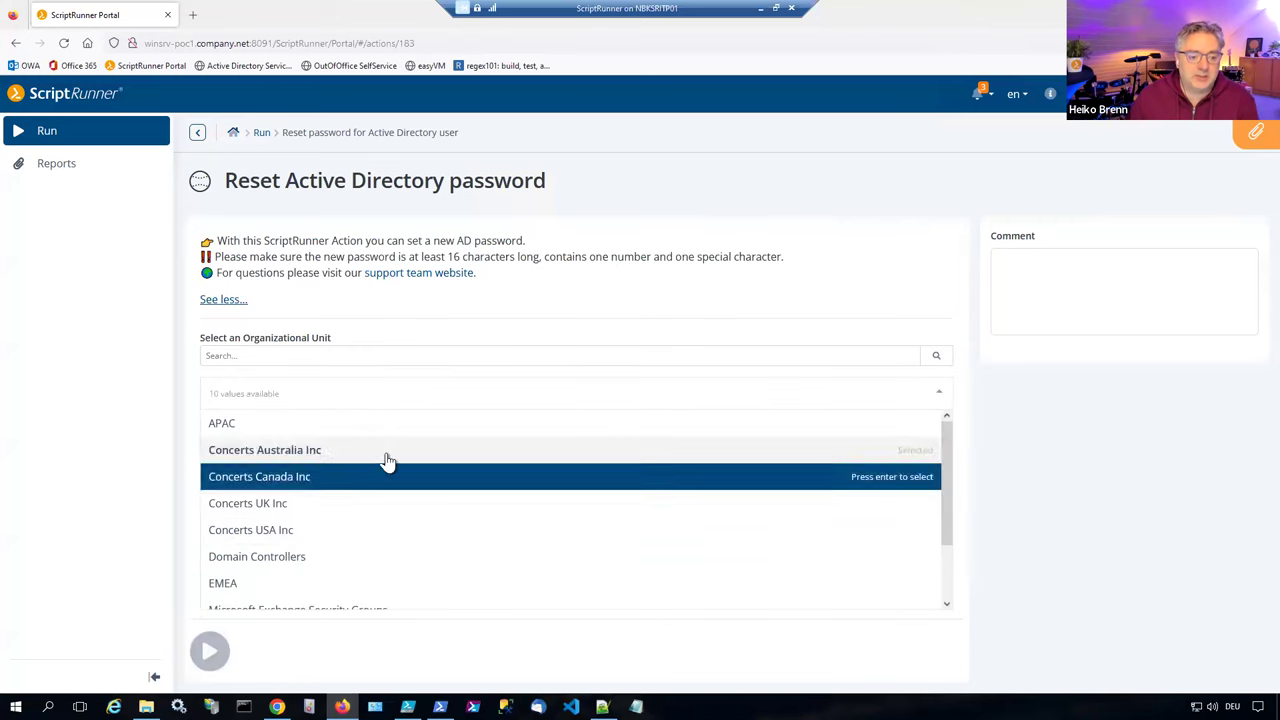
click(352, 536)
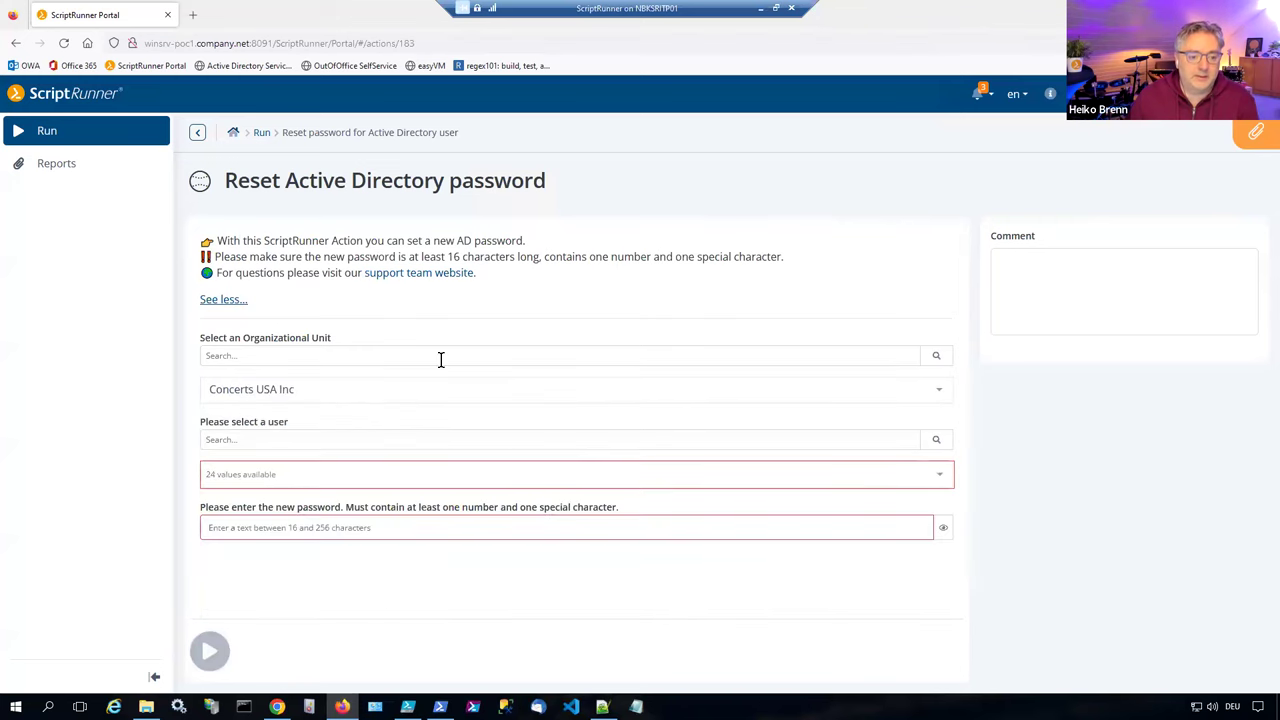
click(416, 478)
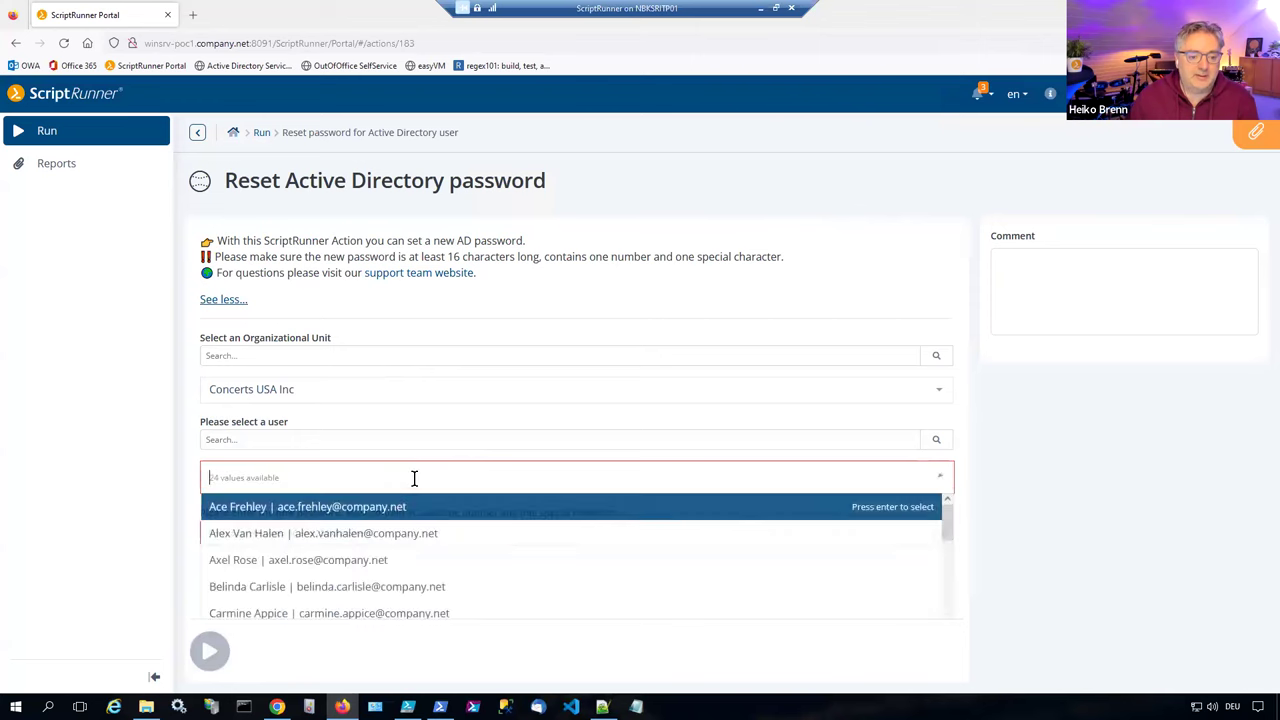
click(396, 568)
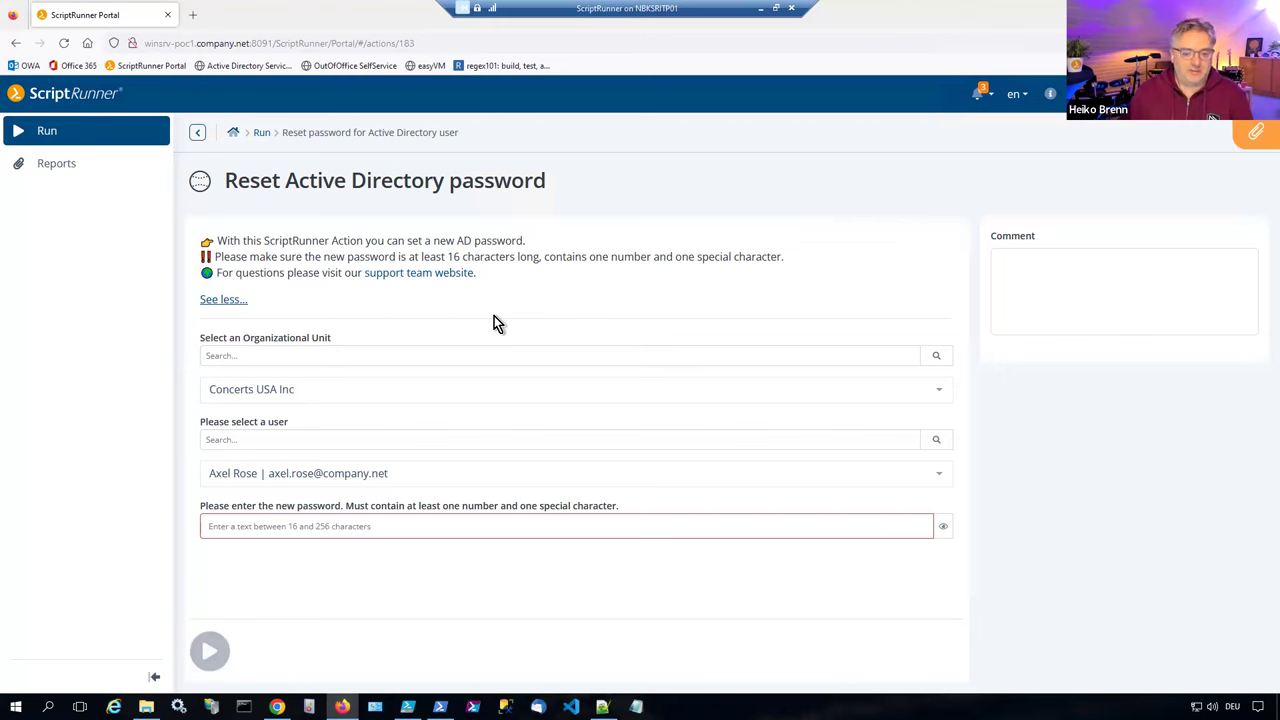
Step: Clear the Concerts USA Inc organizational unit and select it again
click(252, 389)
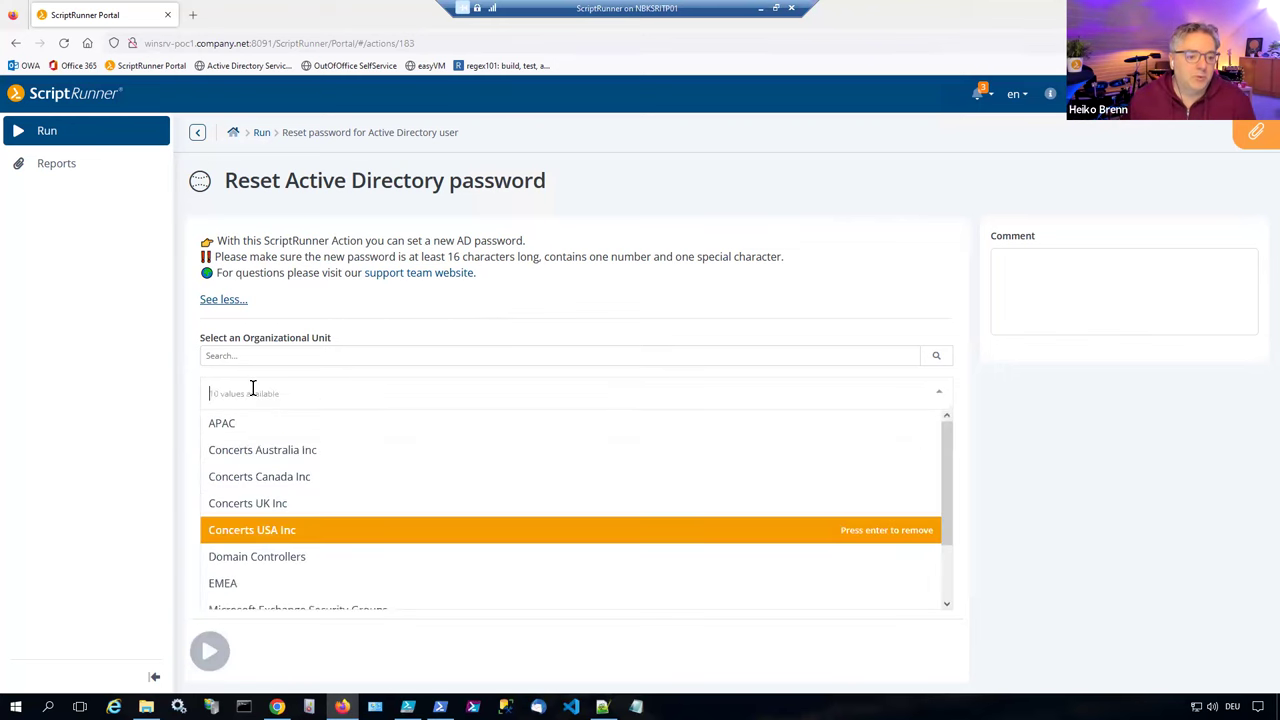
click(283, 532)
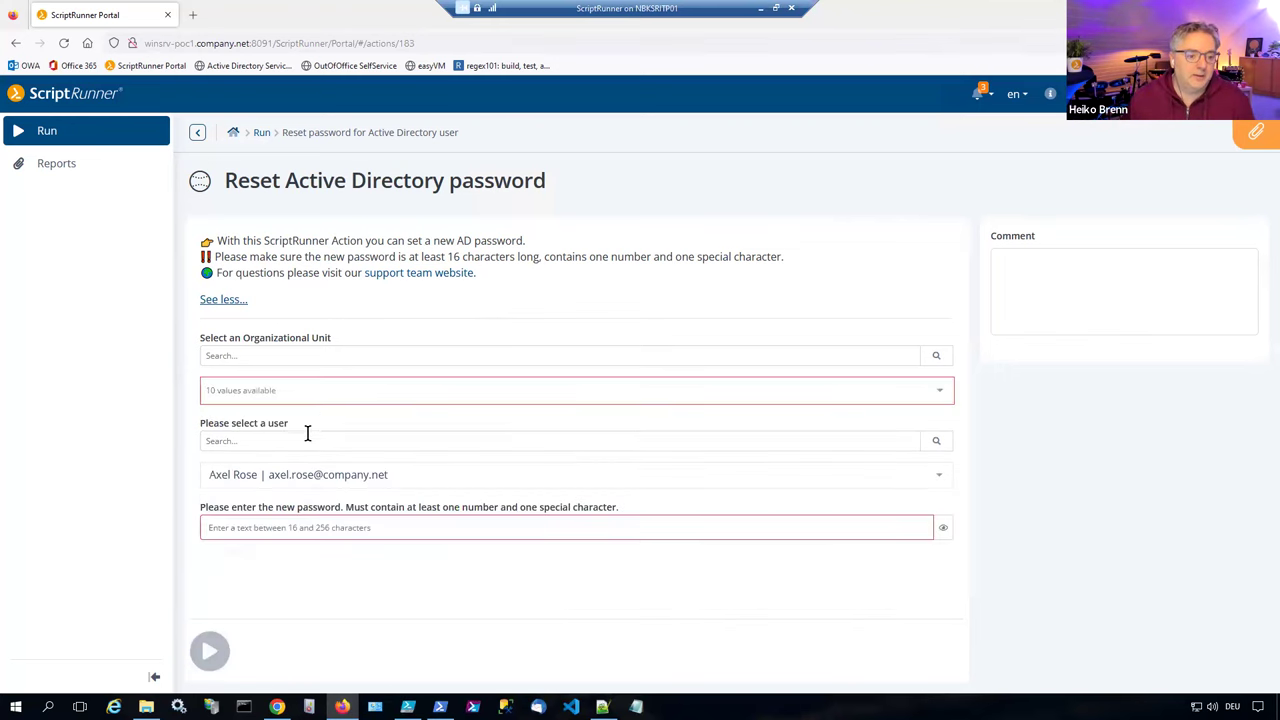
click(310, 388)
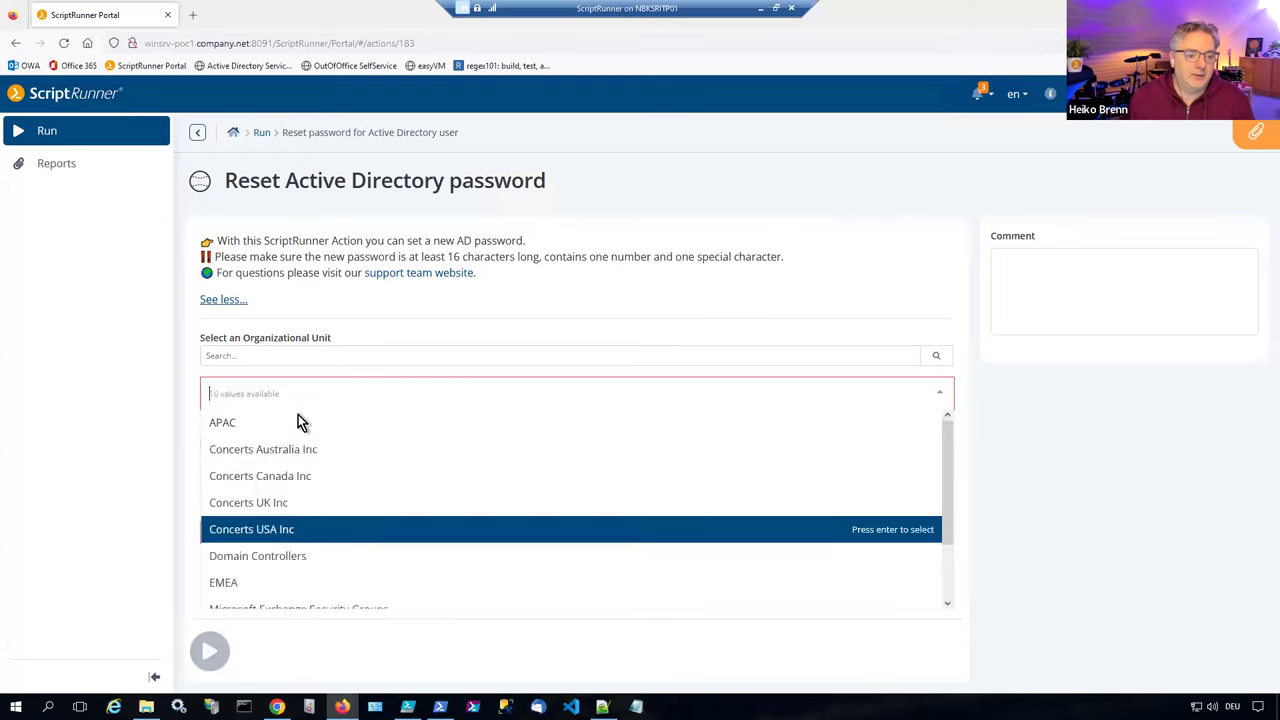
click(280, 528)
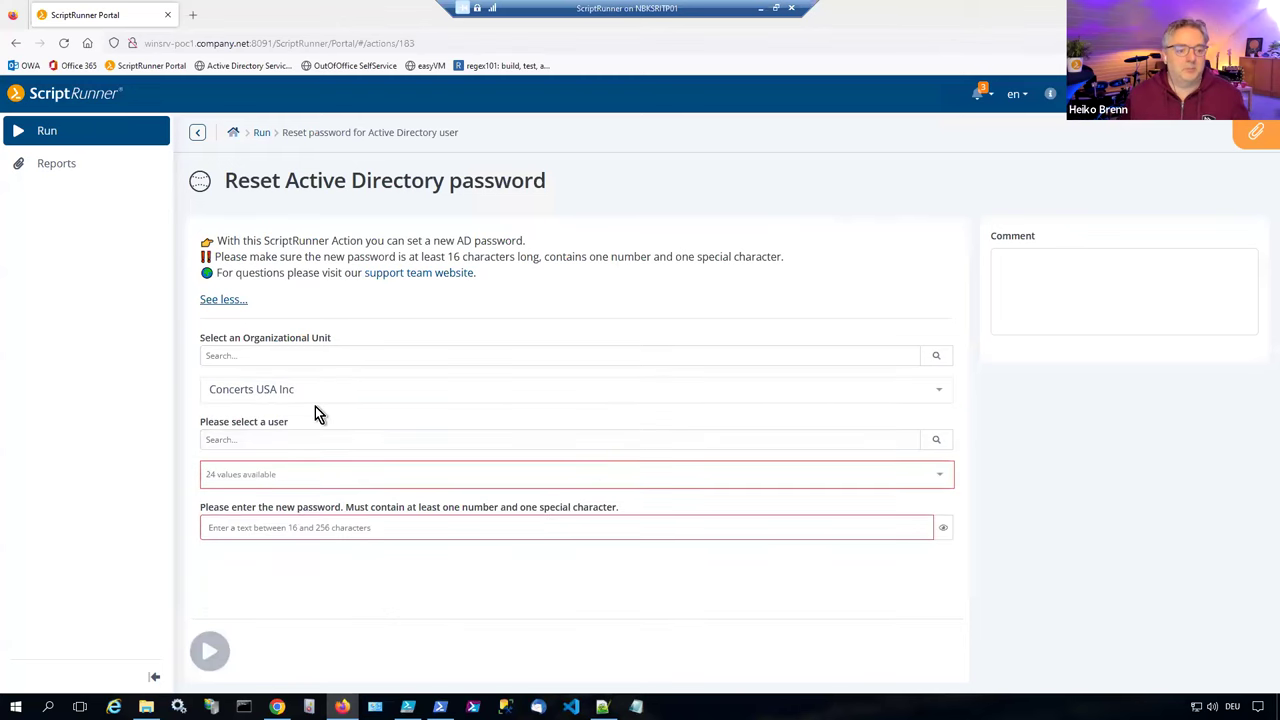
Step: Look through the users offered for Concerts USA Inc and select the second listed one
click(399, 476)
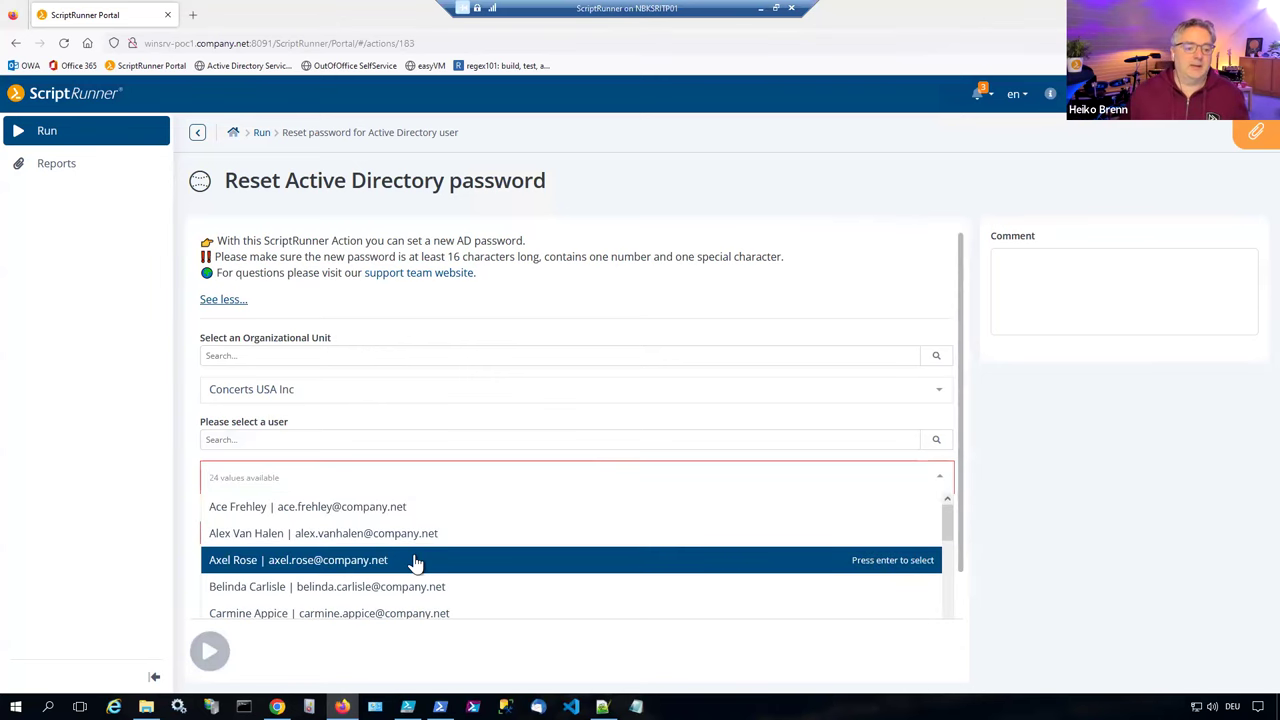
scroll(415, 563, down, 5)
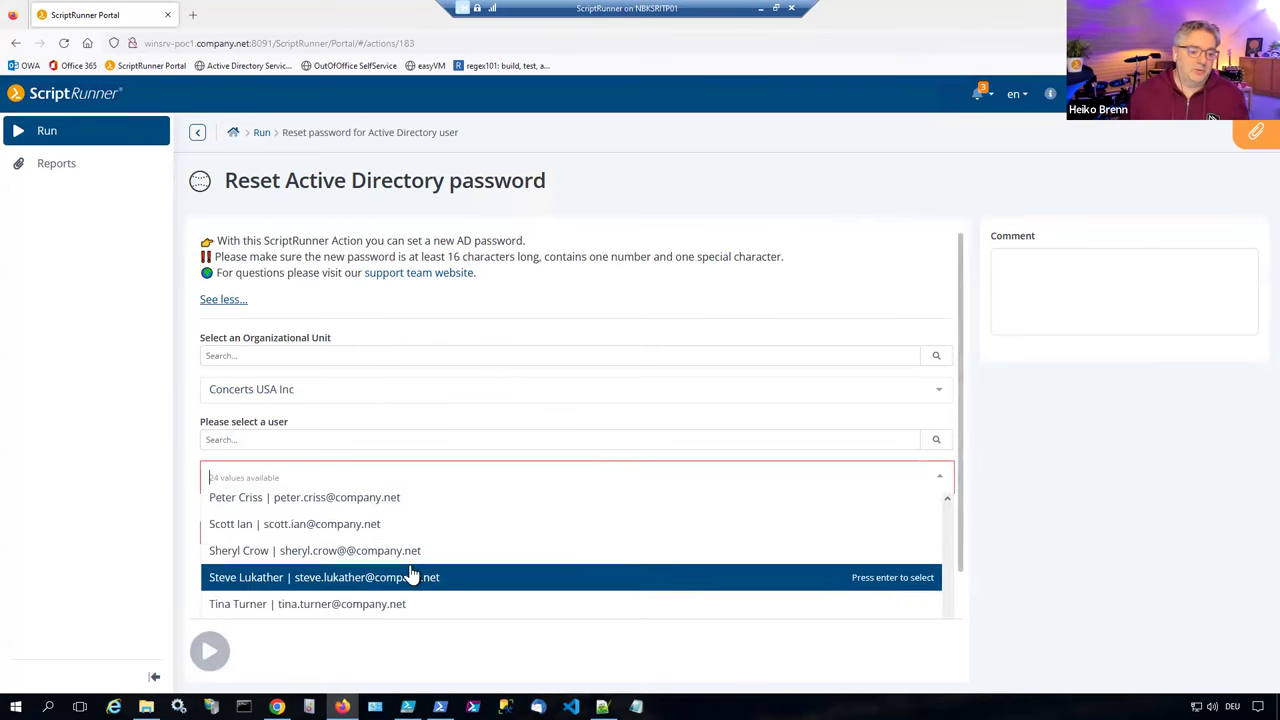
scroll(410, 575, up, 5)
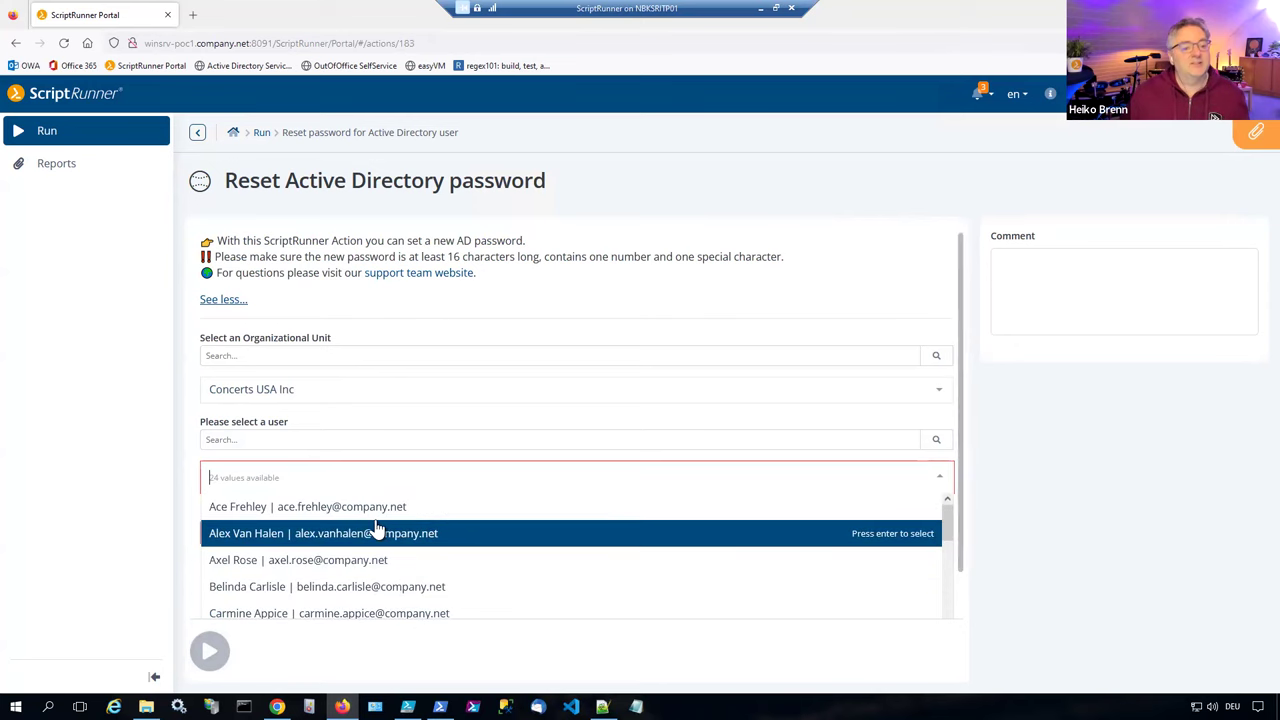
click(528, 300)
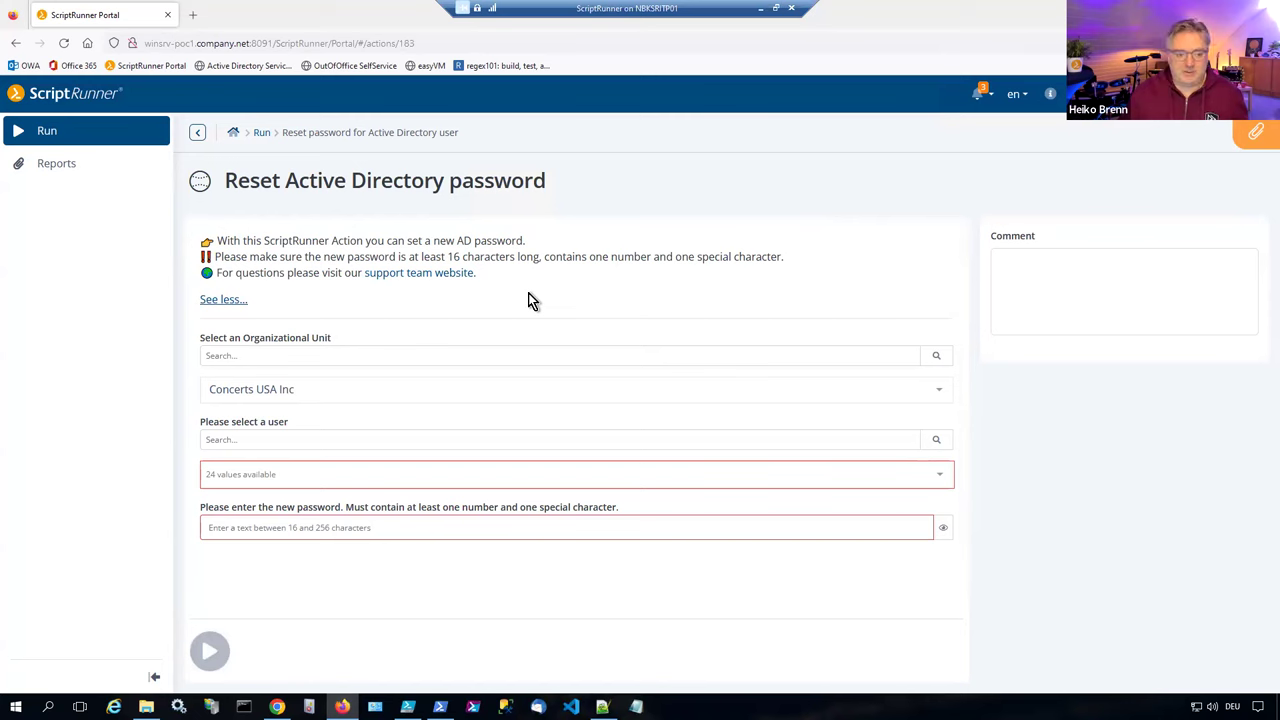
click(460, 477)
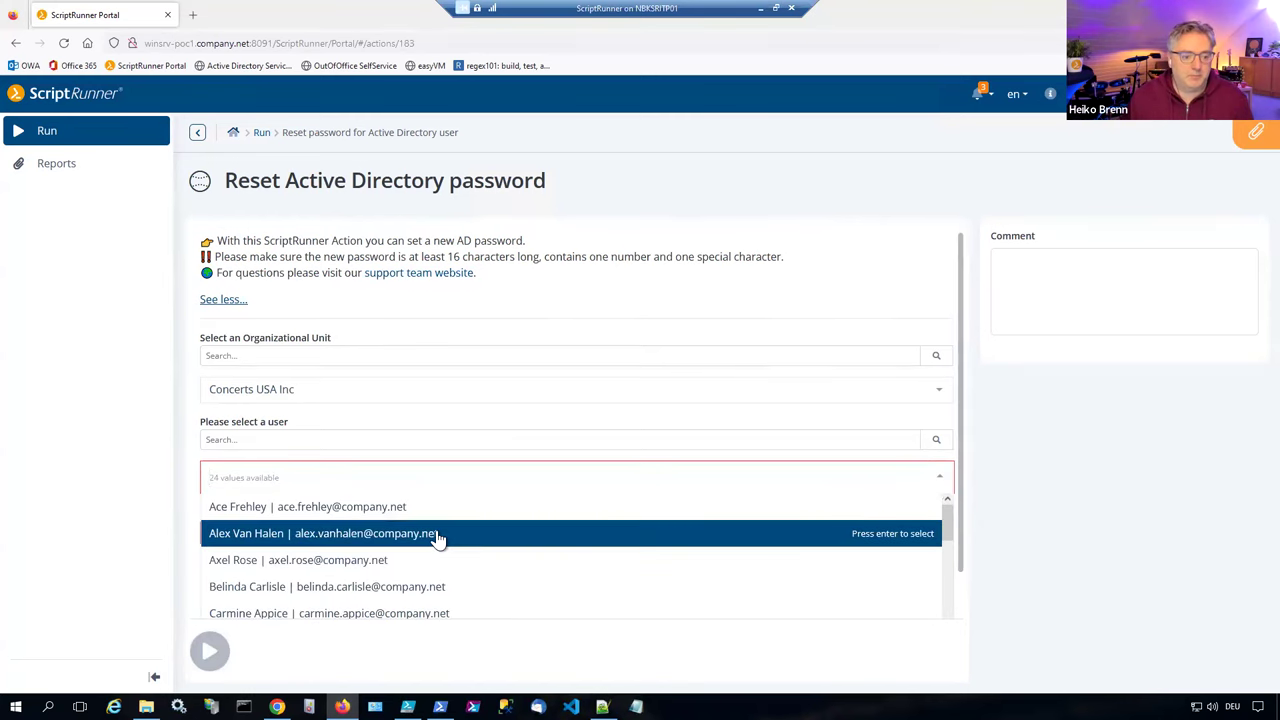
click(436, 529)
click(446, 335)
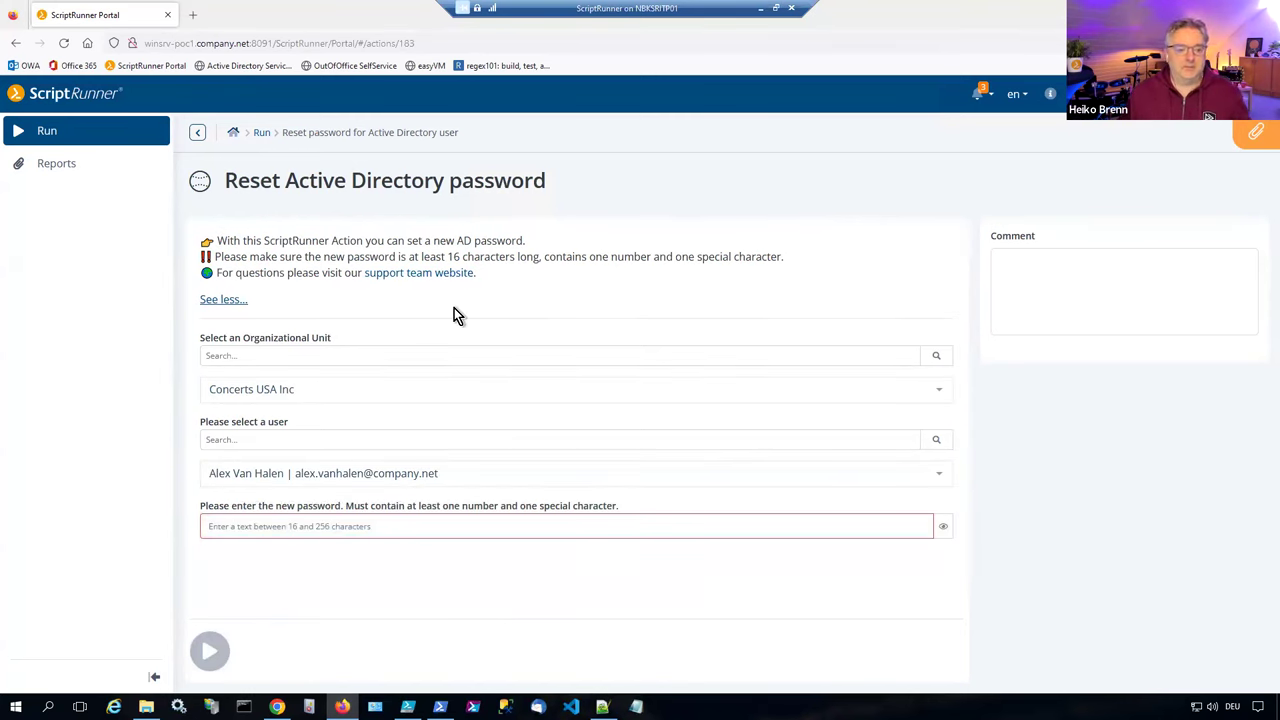
Step: Enter a new password of only ten characters and leave the field to test its validation, keeping the selected user
click(333, 526)
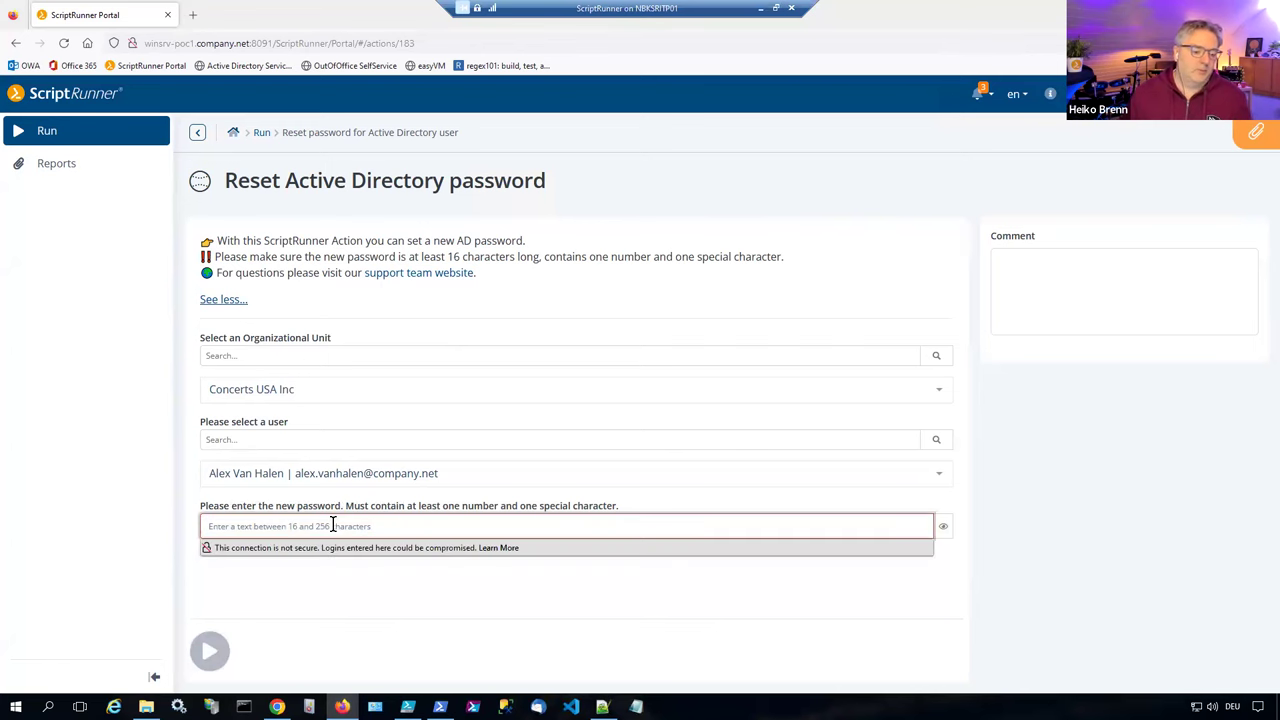
text(****)
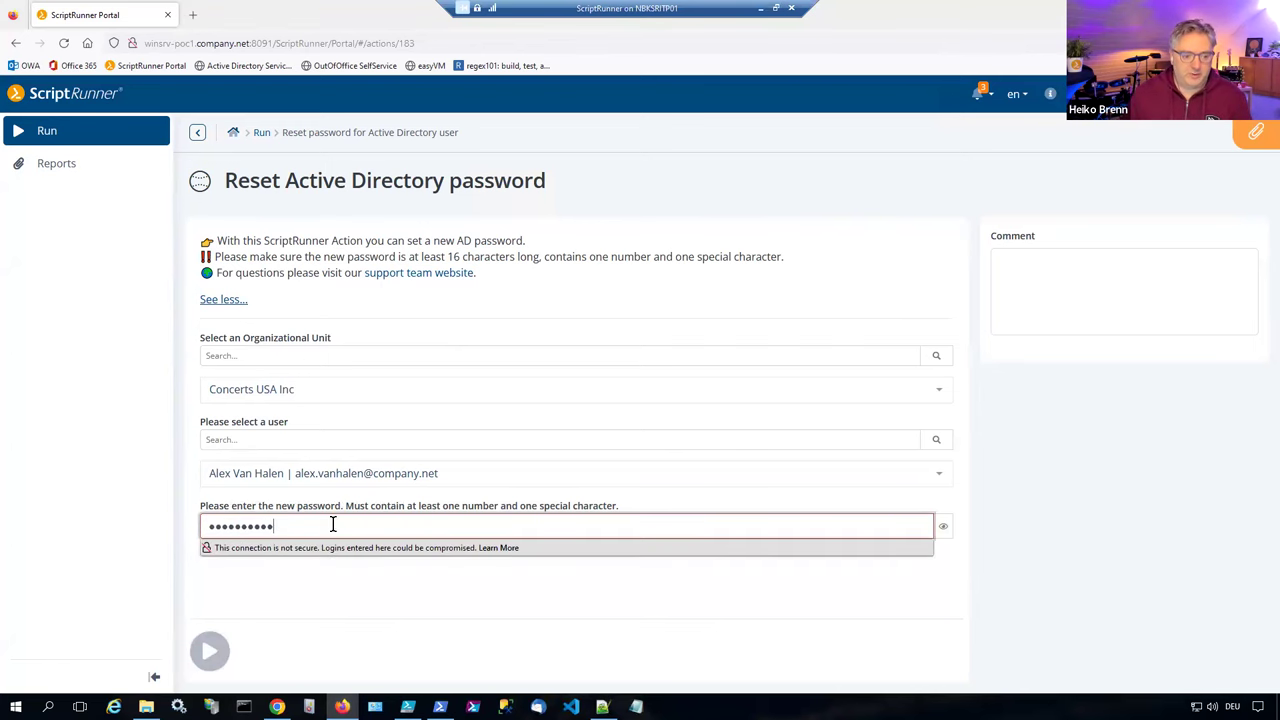
click(246, 606)
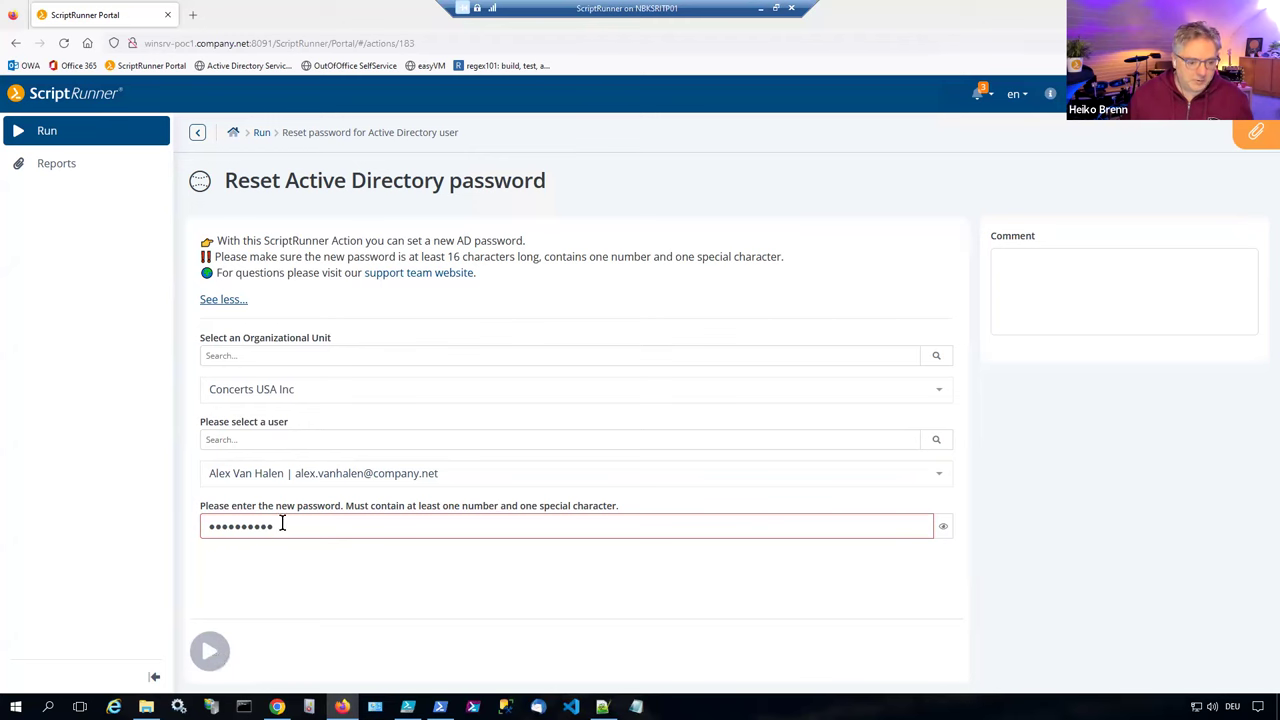
click(348, 512)
click(428, 477)
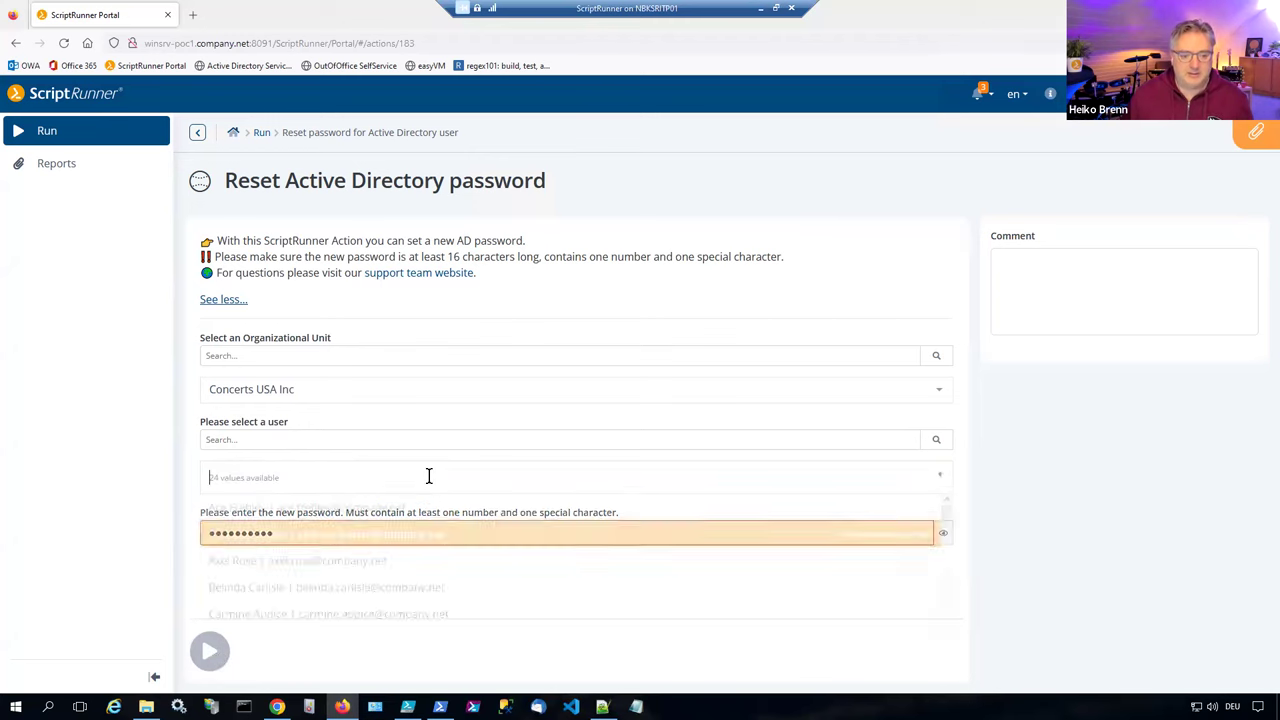
click(114, 512)
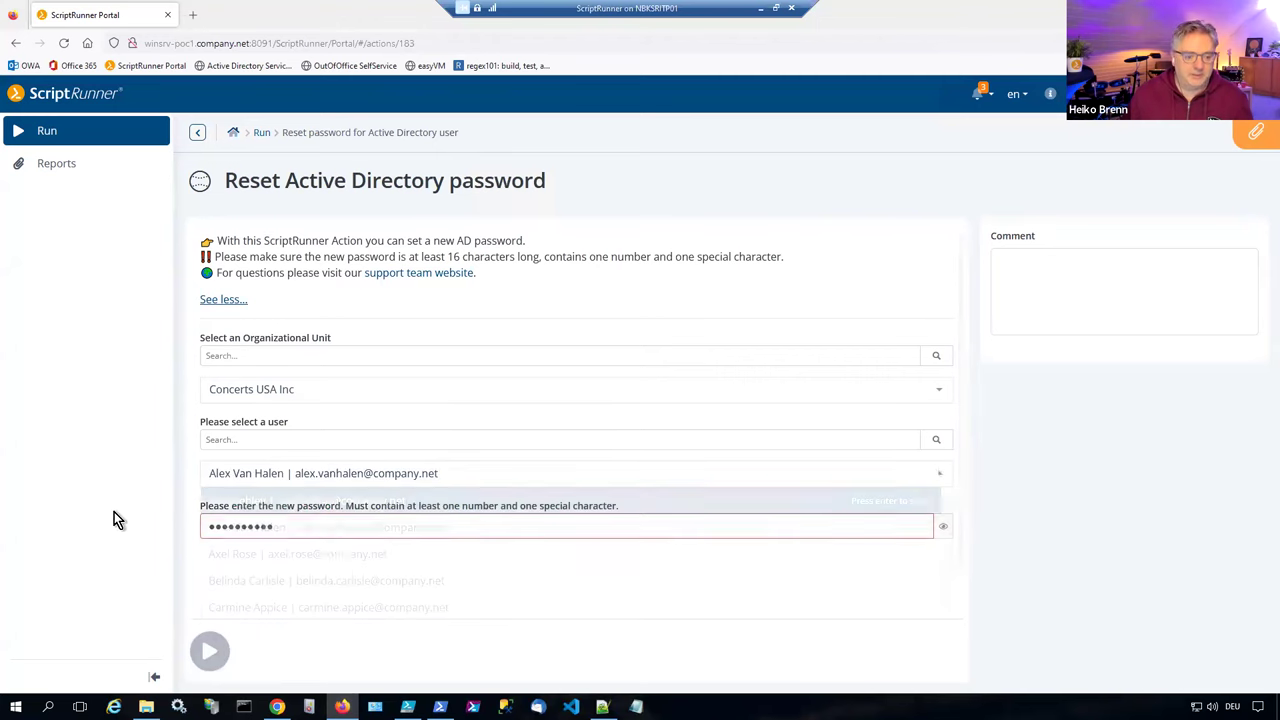
Step: Lengthen the new password to 16 characters and run the password reset action
click(321, 528)
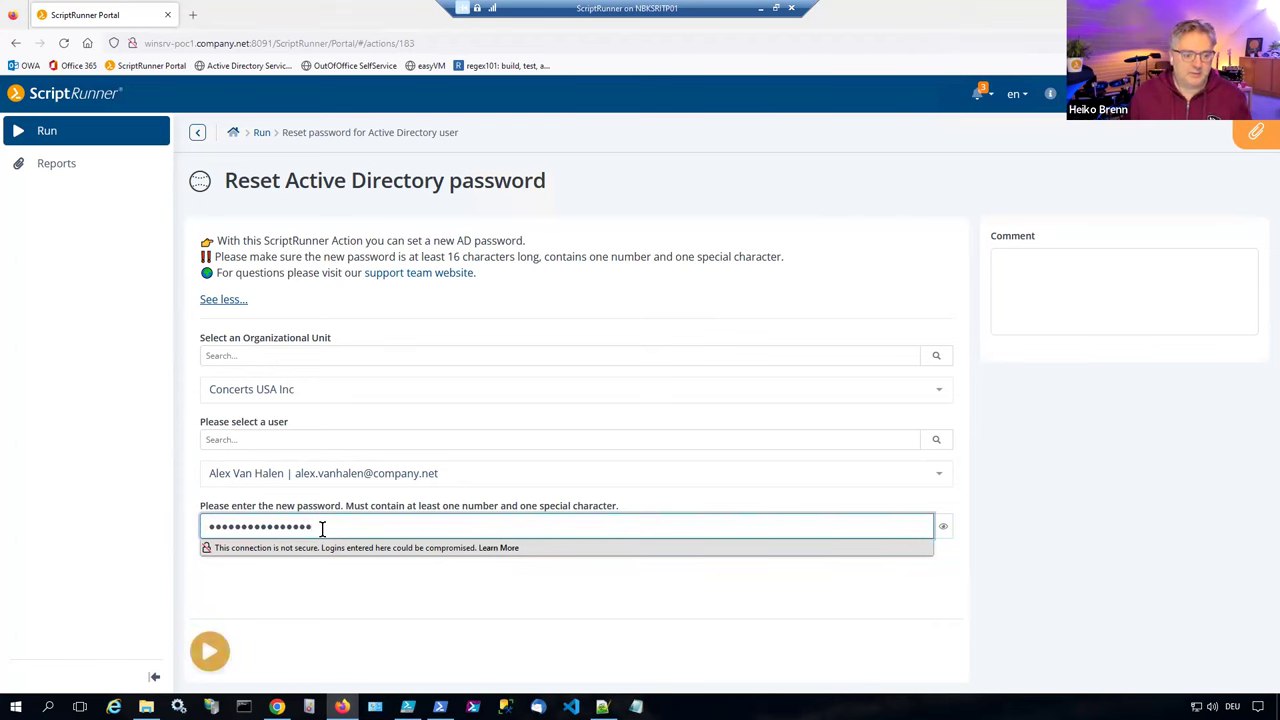
click(302, 576)
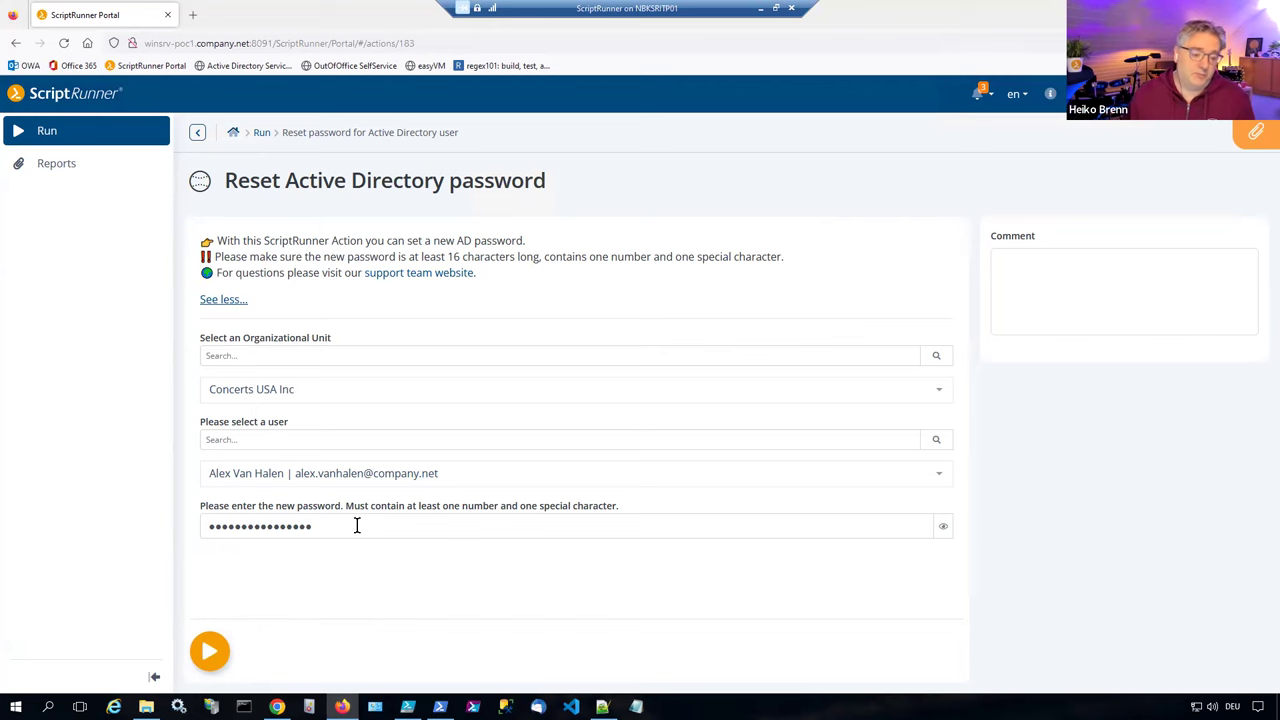
click(209, 652)
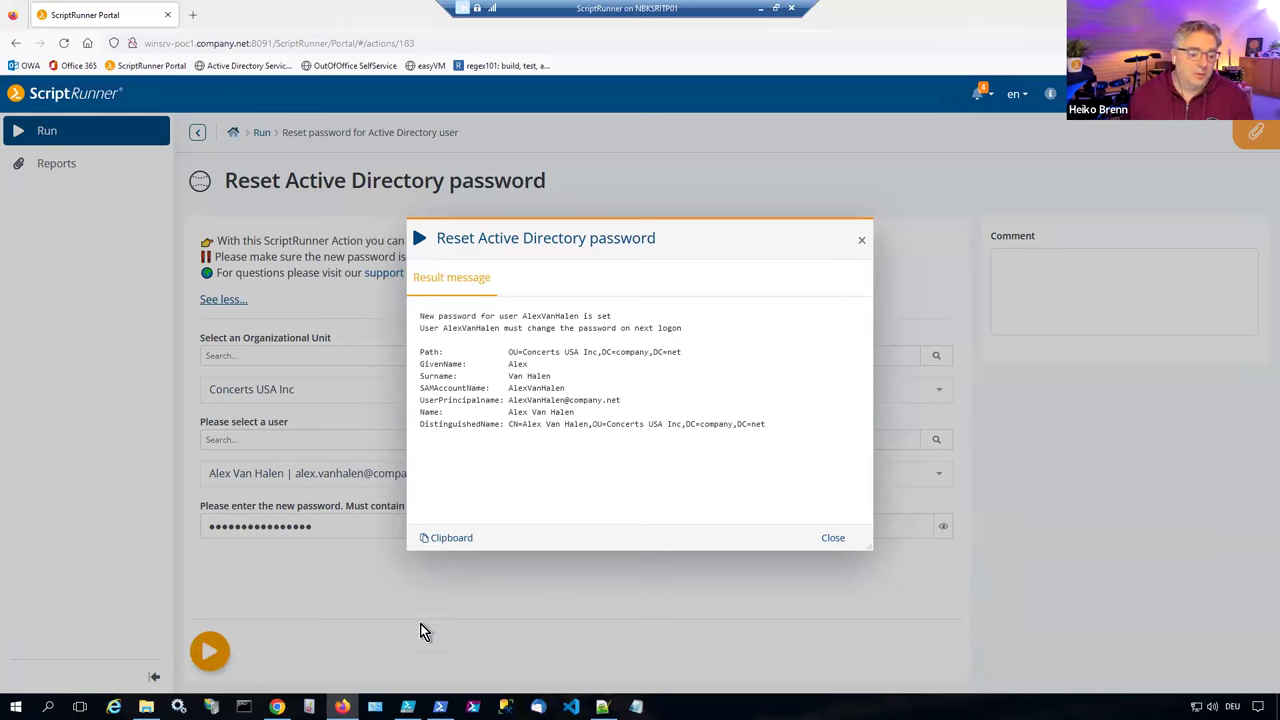
Step: Switch to the administrator portal in Chrome and open the source code of the script reset-password.ps1
click(277, 706)
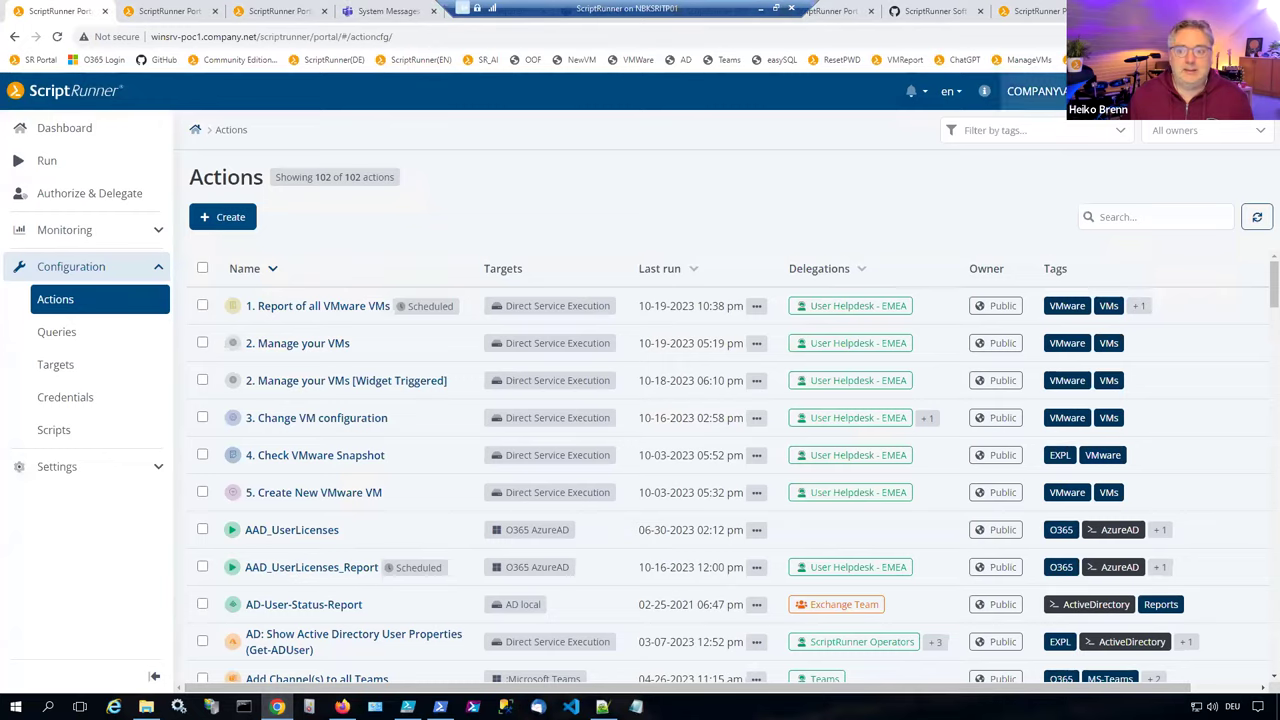
key(ctrl+t)
click(830, 62)
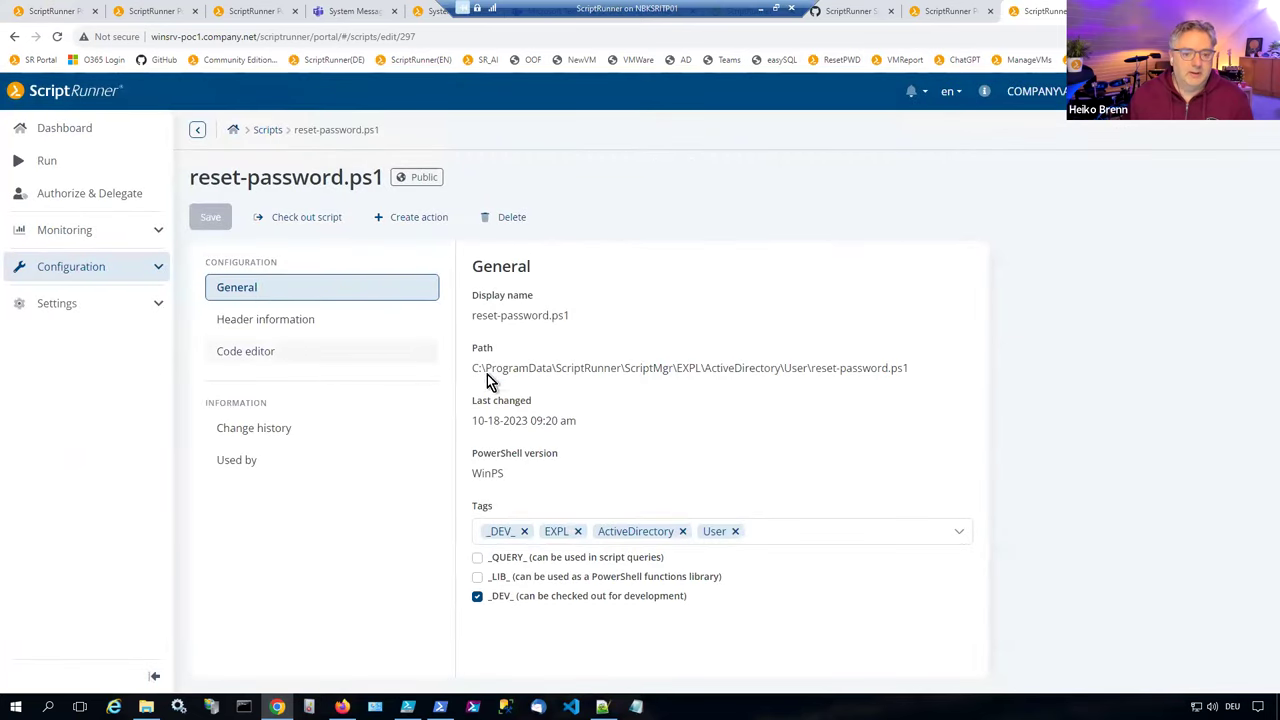
click(245, 351)
Step: Highlight the four translated descriptions of the OUPath parameter in the script's comment header
scroll(740, 390, down, 3)
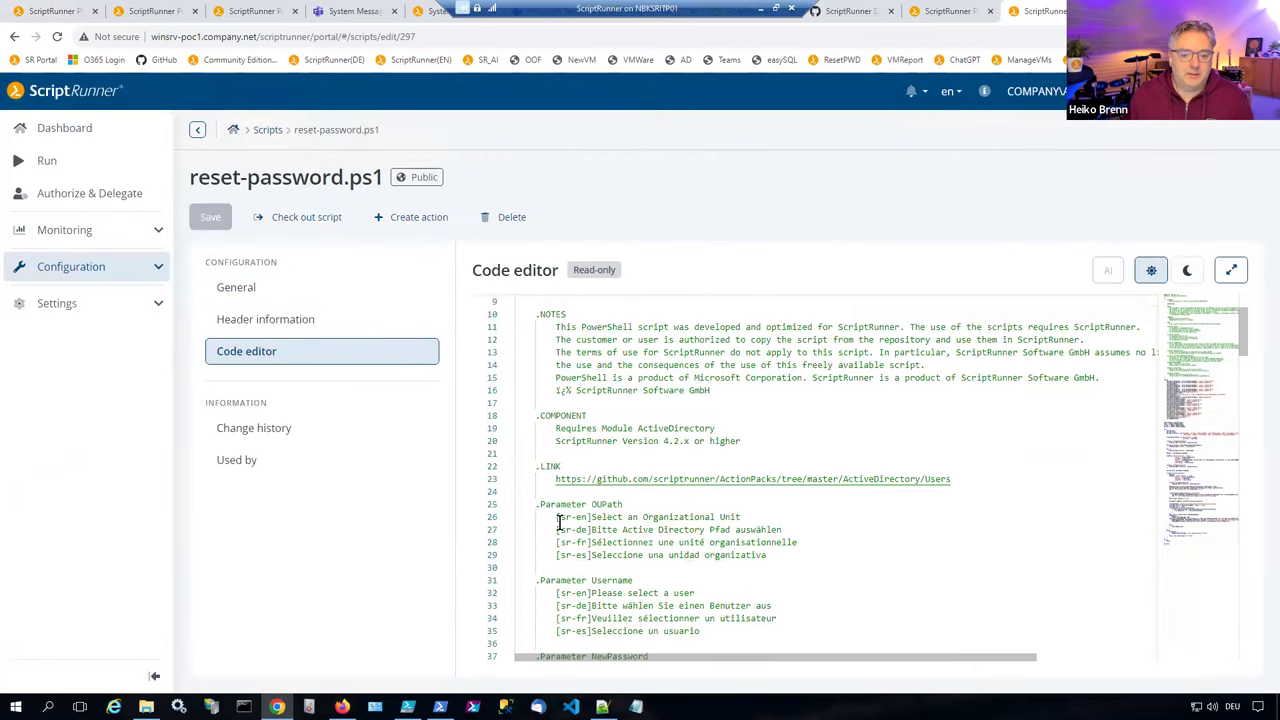
drag(557, 518, 788, 552)
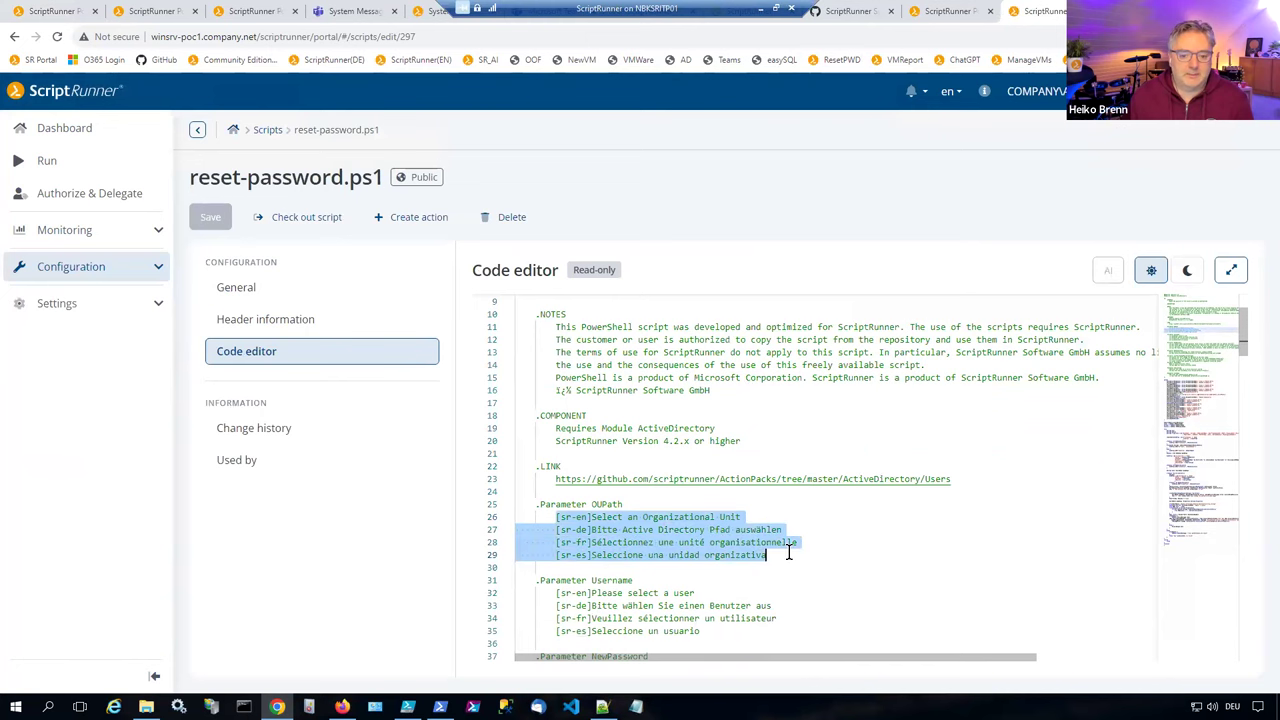
scroll(788, 552, down, 1)
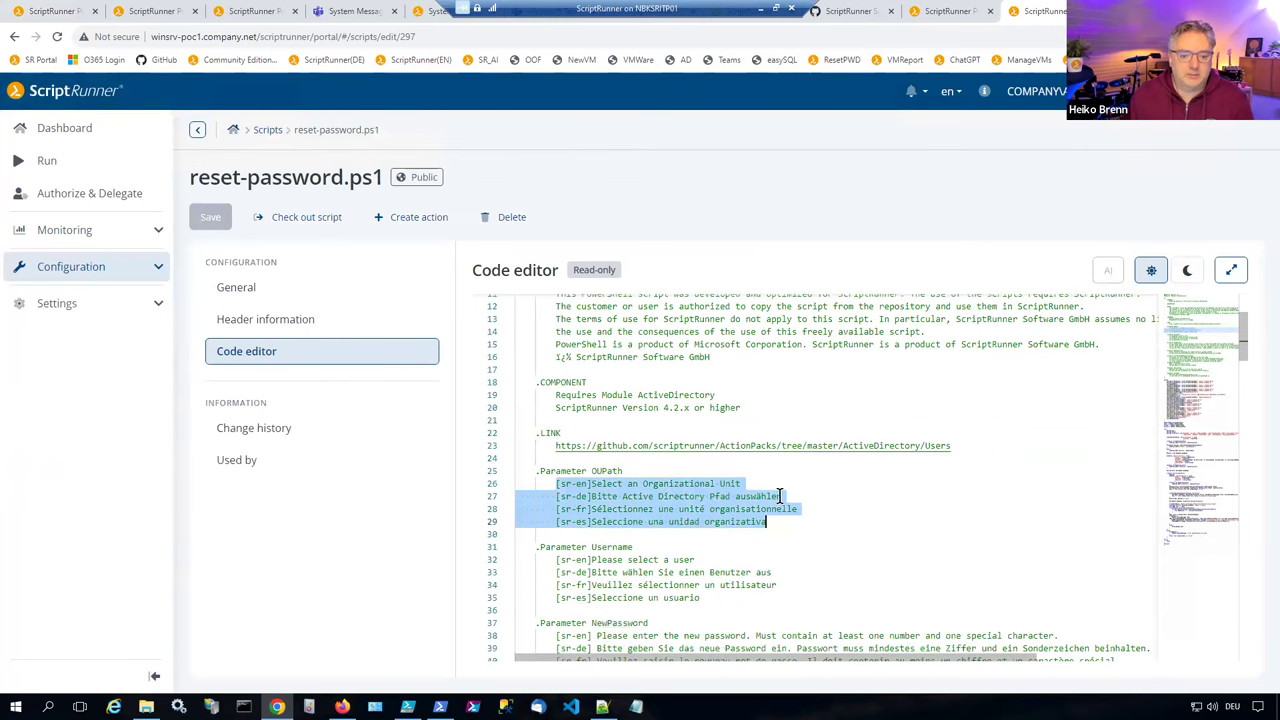
scroll(788, 552, down, 1)
Step: Return to the password reset form in Firefox, set the portal language to Español and highlight the translated user and organizational unit labels
click(342, 706)
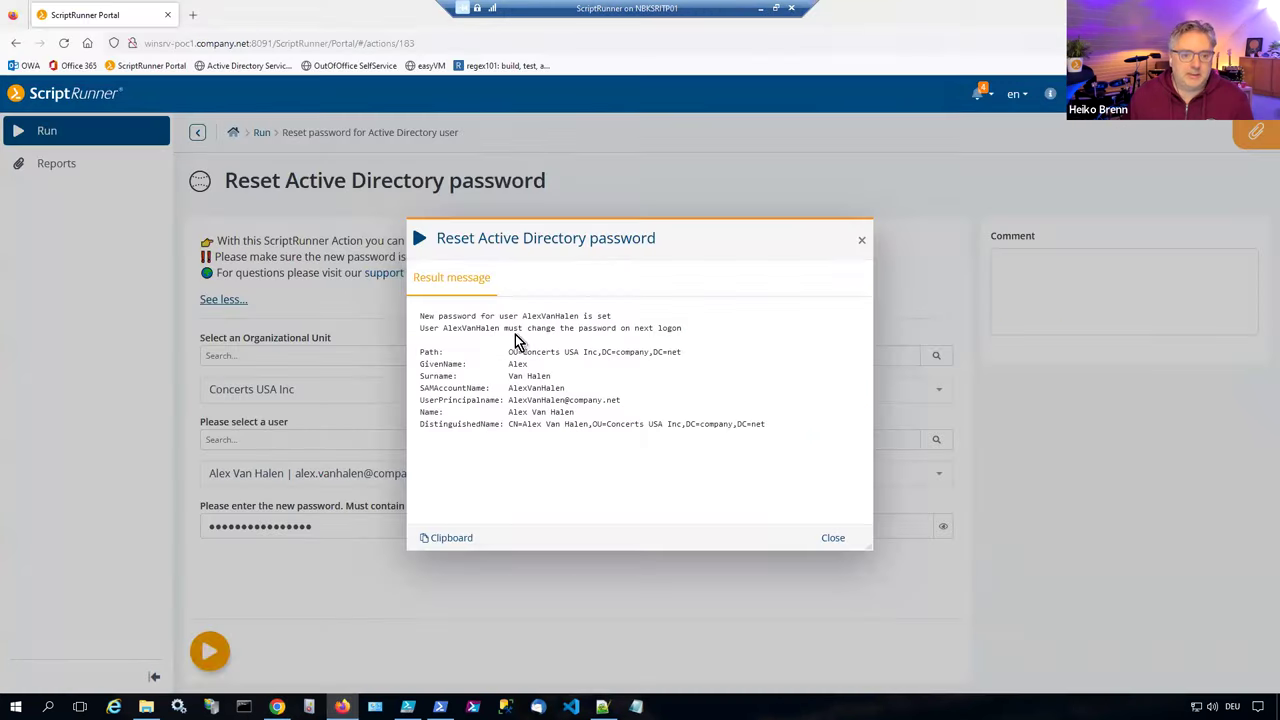
click(862, 243)
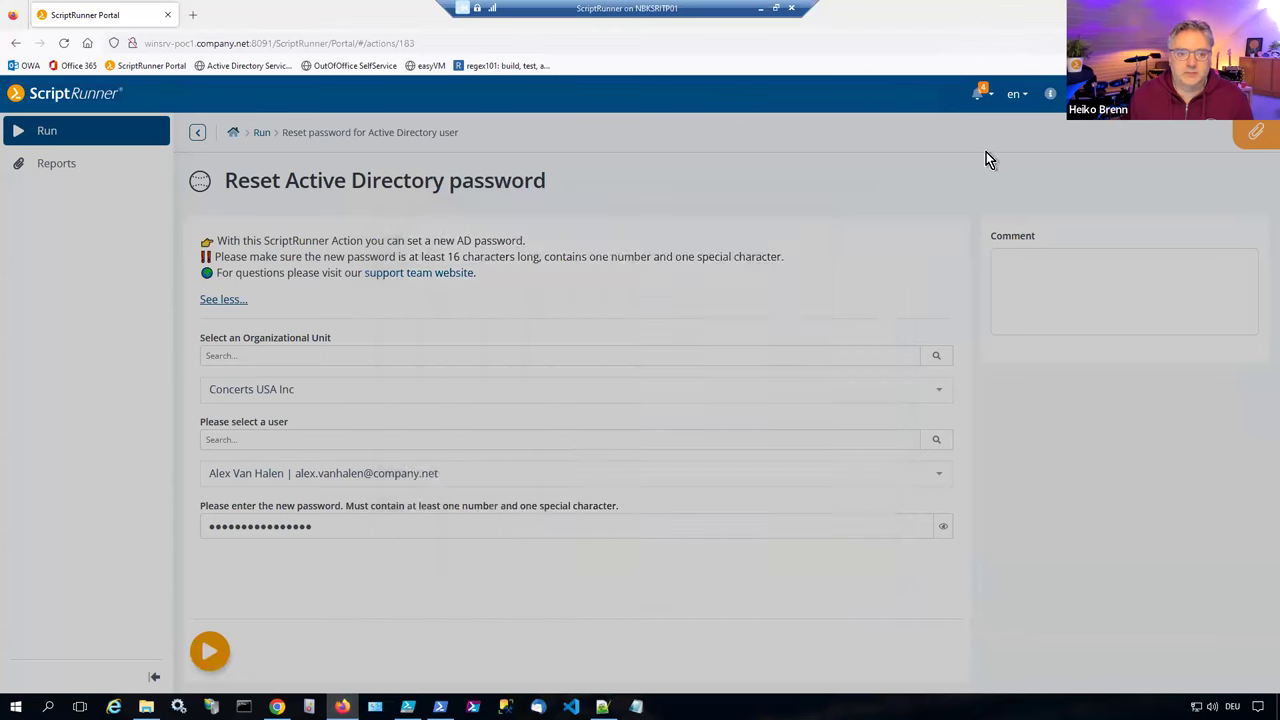
click(1020, 94)
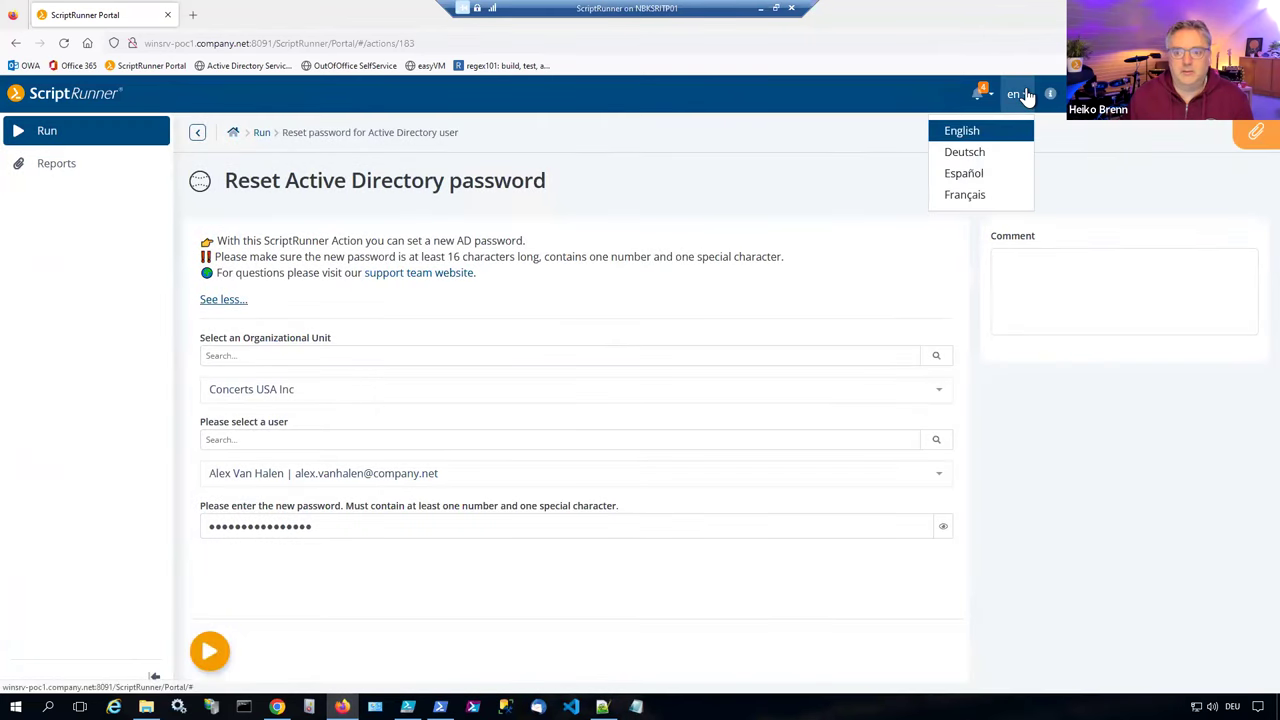
click(965, 174)
drag(372, 400, 200, 398)
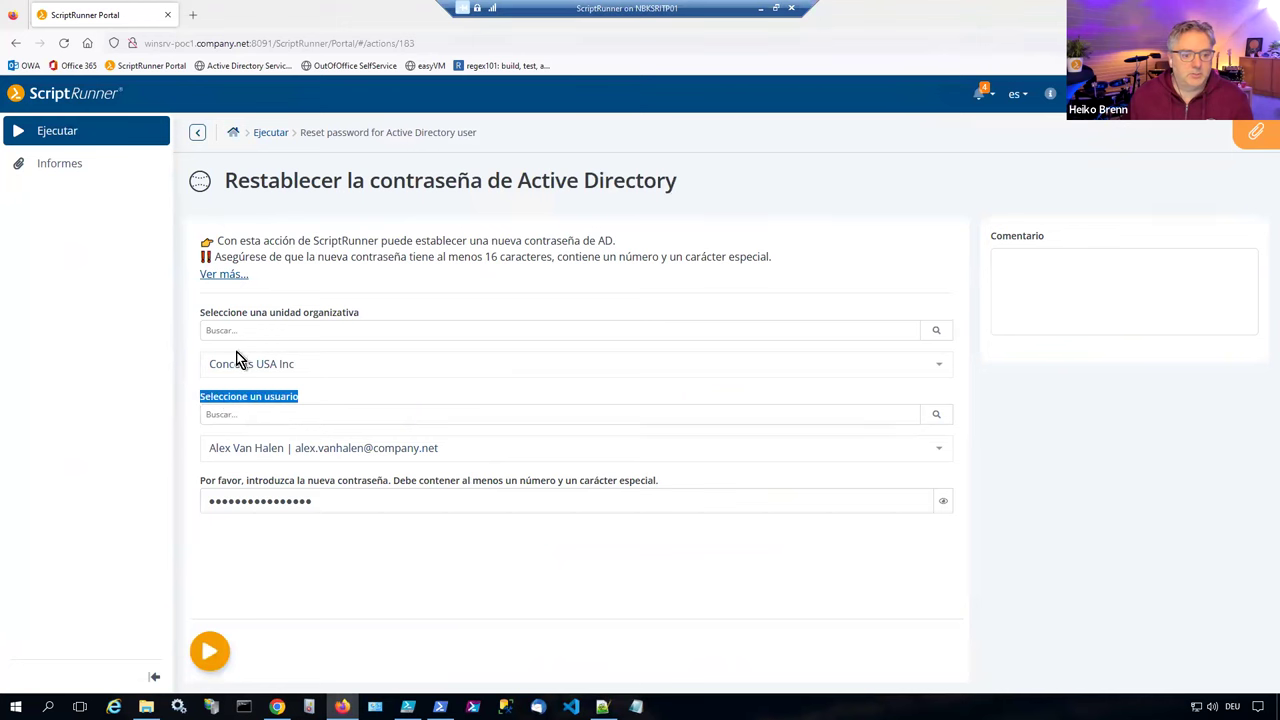
drag(379, 311, 202, 313)
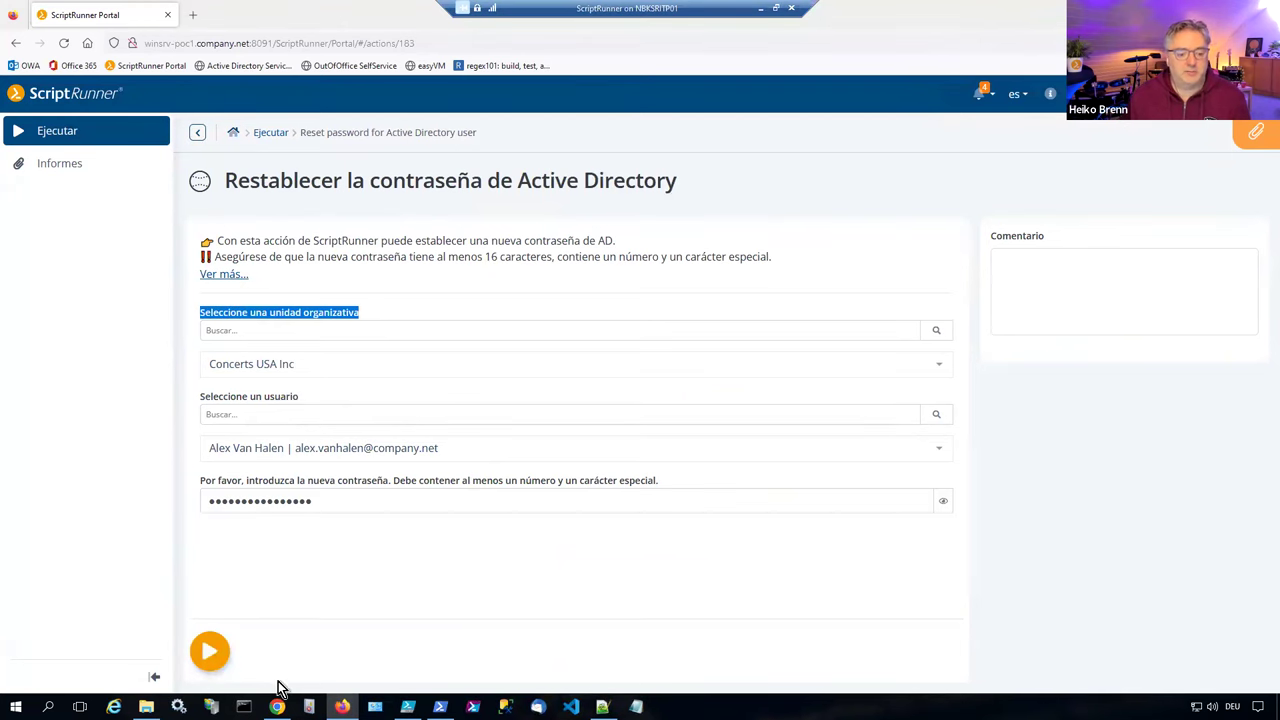
Step: Switch back to the script in Chrome and highlight the ValidatePattern line for the NewPassword parameter
key(alt+Tab)
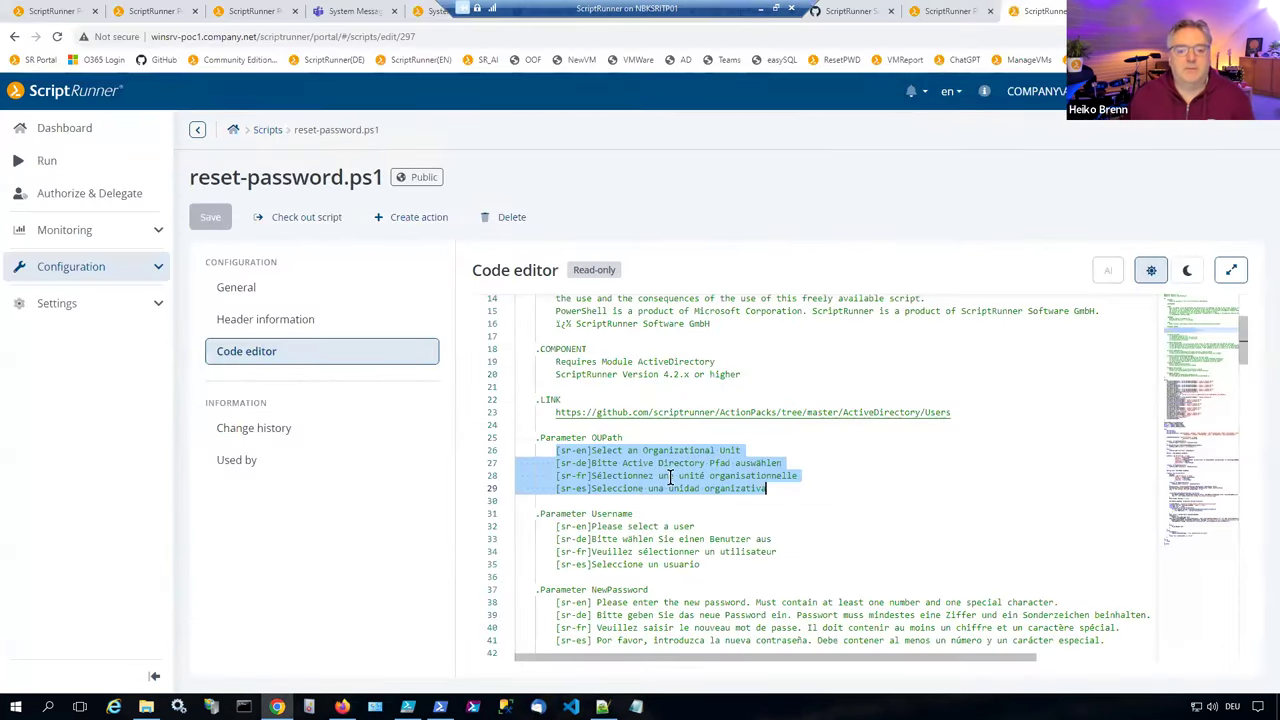
scroll(692, 458, down, 5)
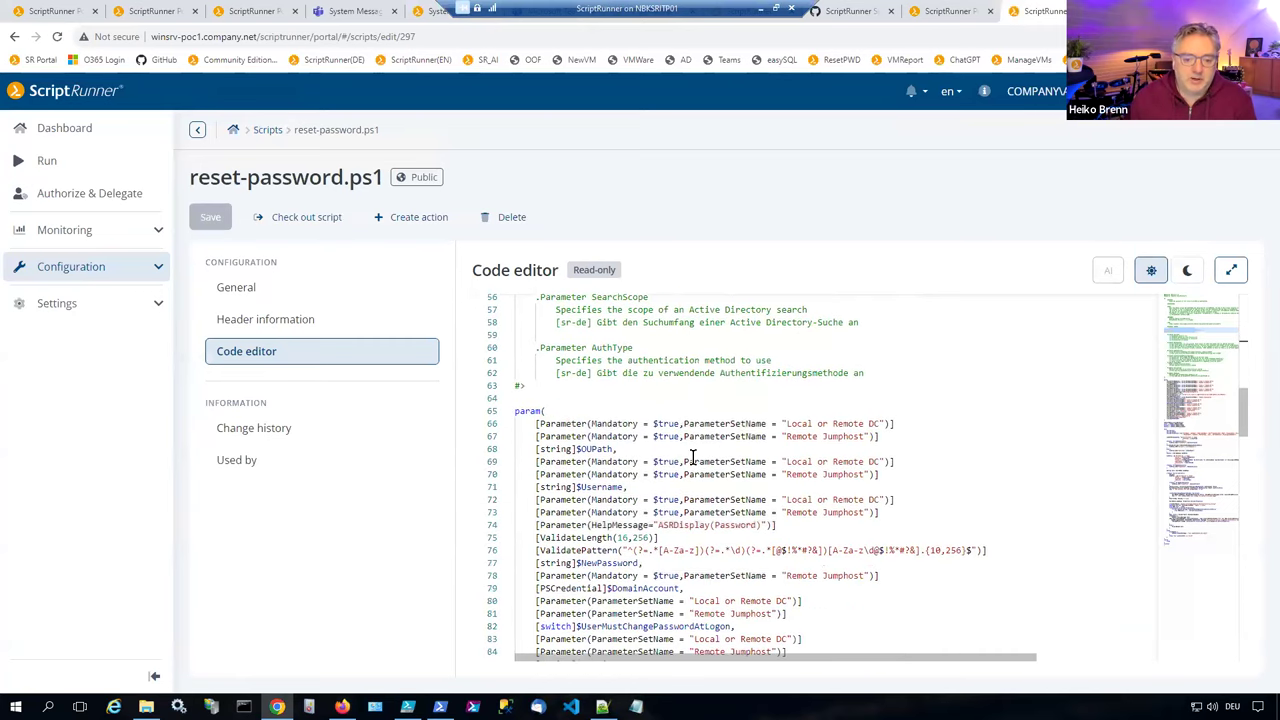
drag(531, 480, 1019, 482)
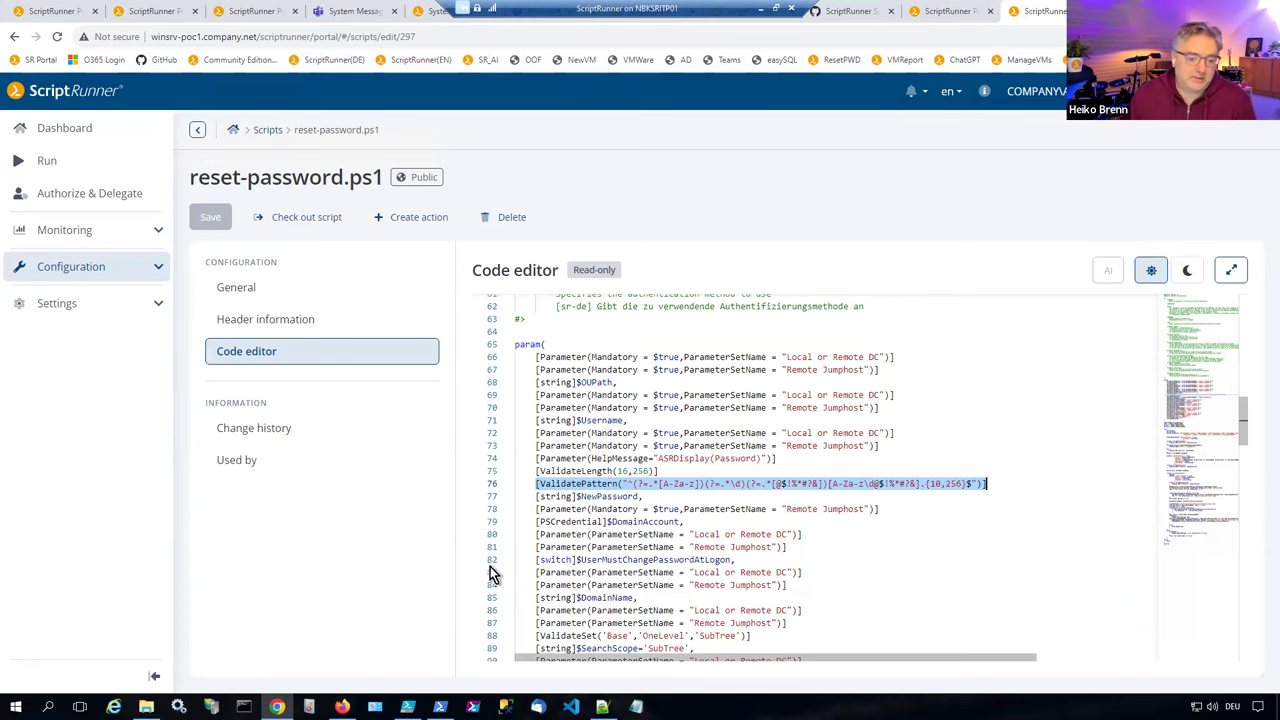
Step: Return to the password reset form in Firefox and set the portal language to English
mouse_move(342, 706)
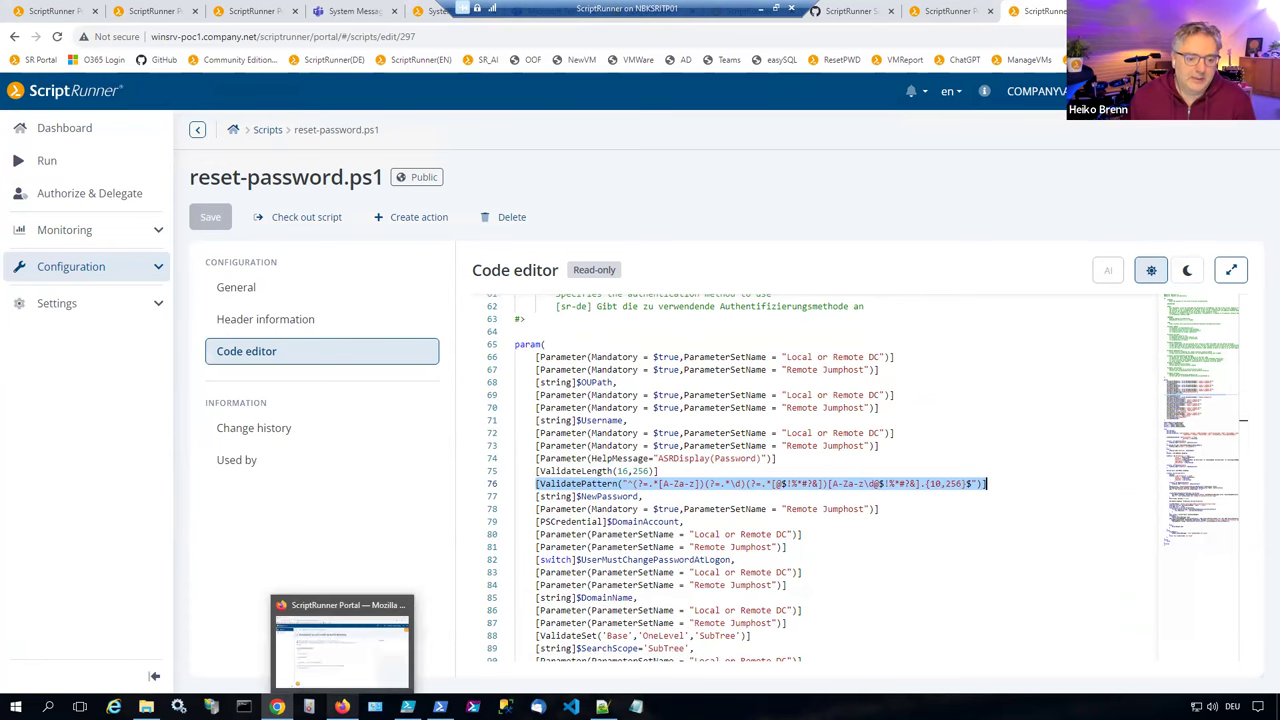
click(340, 648)
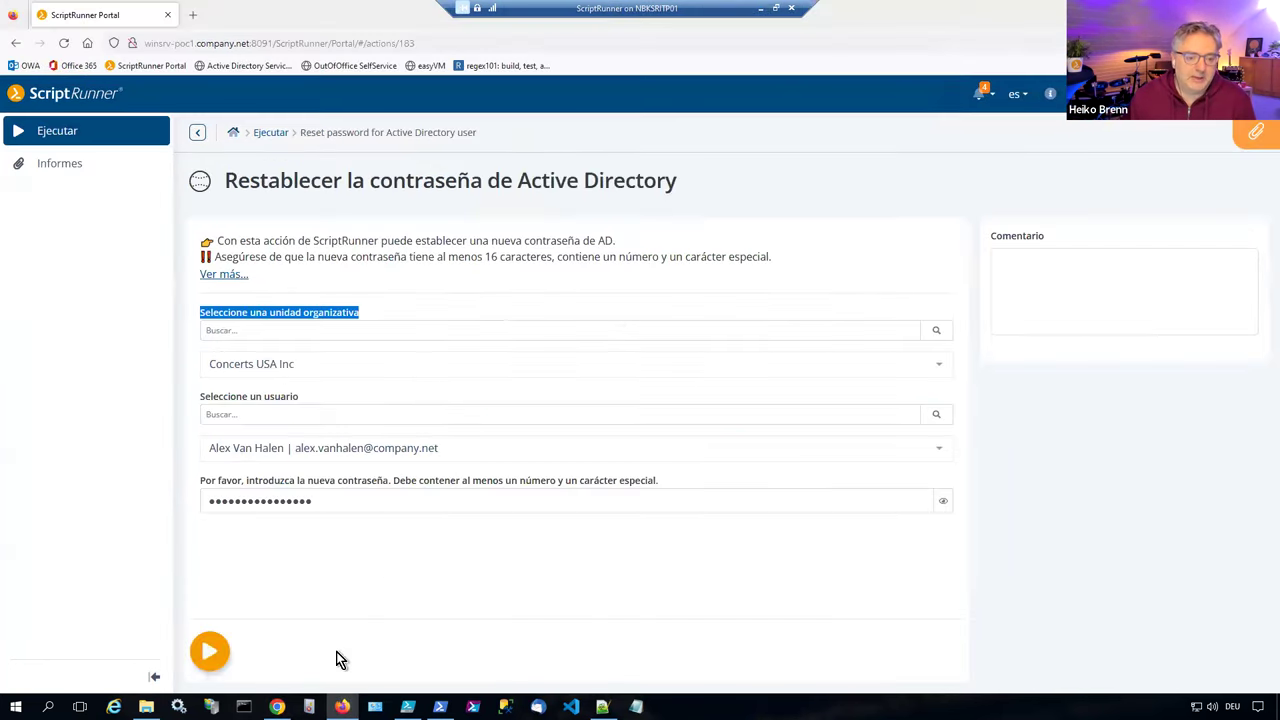
click(1017, 94)
click(965, 130)
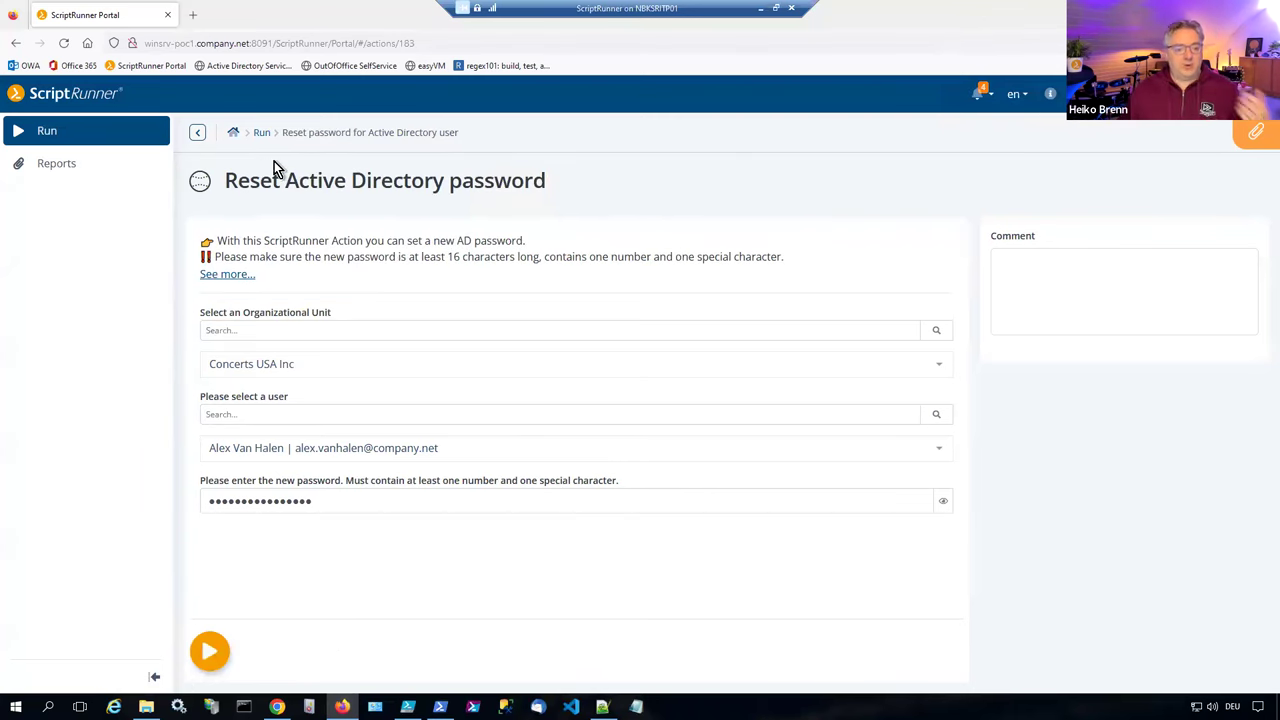
Step: Go back to the Run overview and open the pinned action for managing O365 Out-of-Office notifications
click(259, 133)
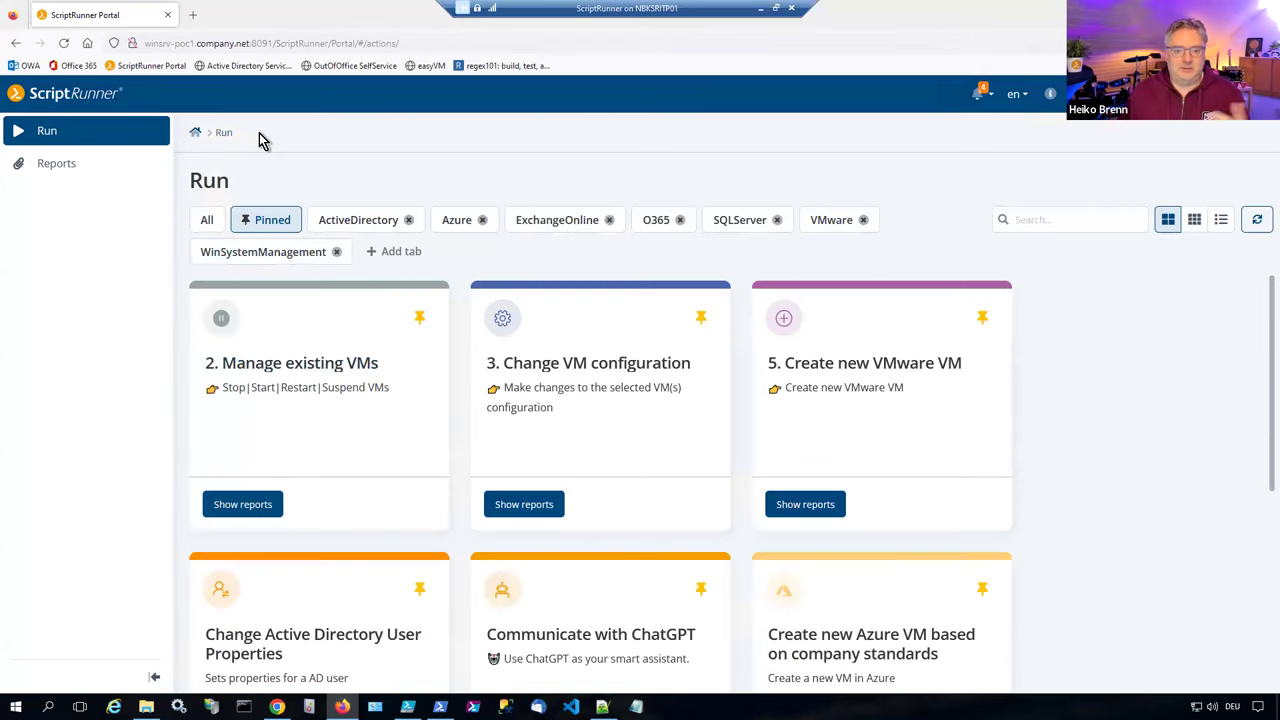
scroll(563, 368, down, 1)
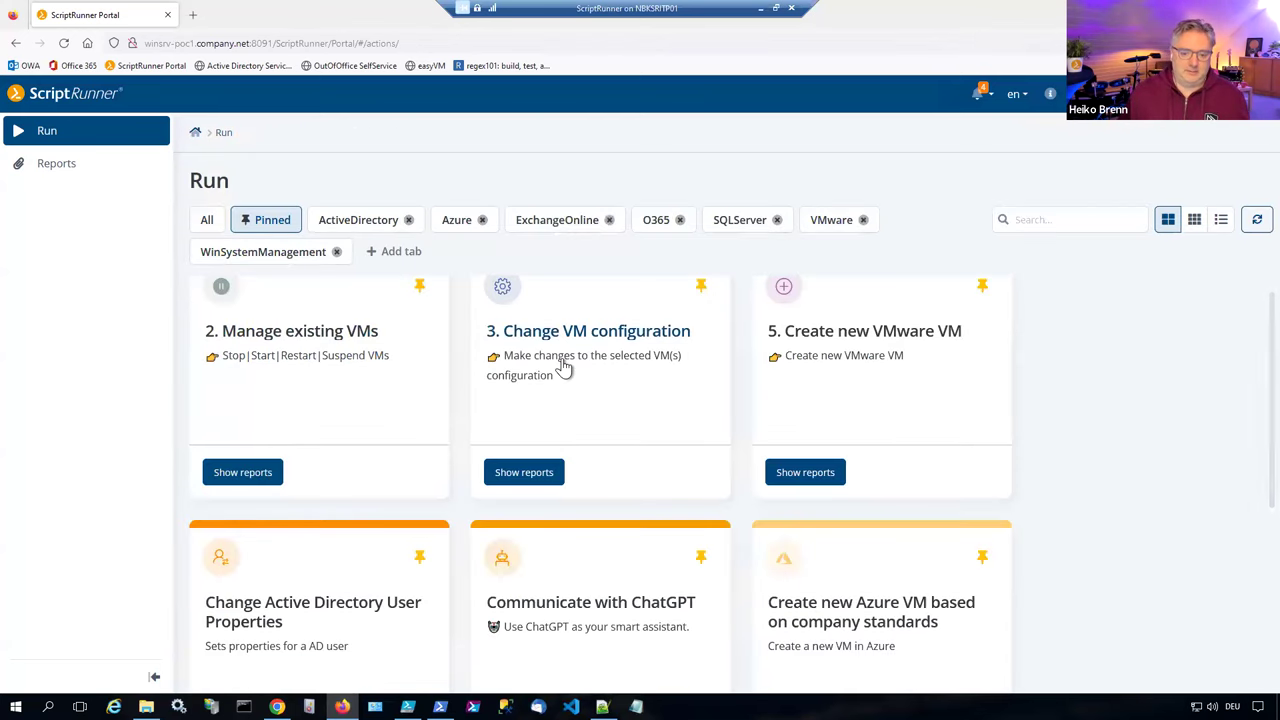
scroll(554, 434, down, 3)
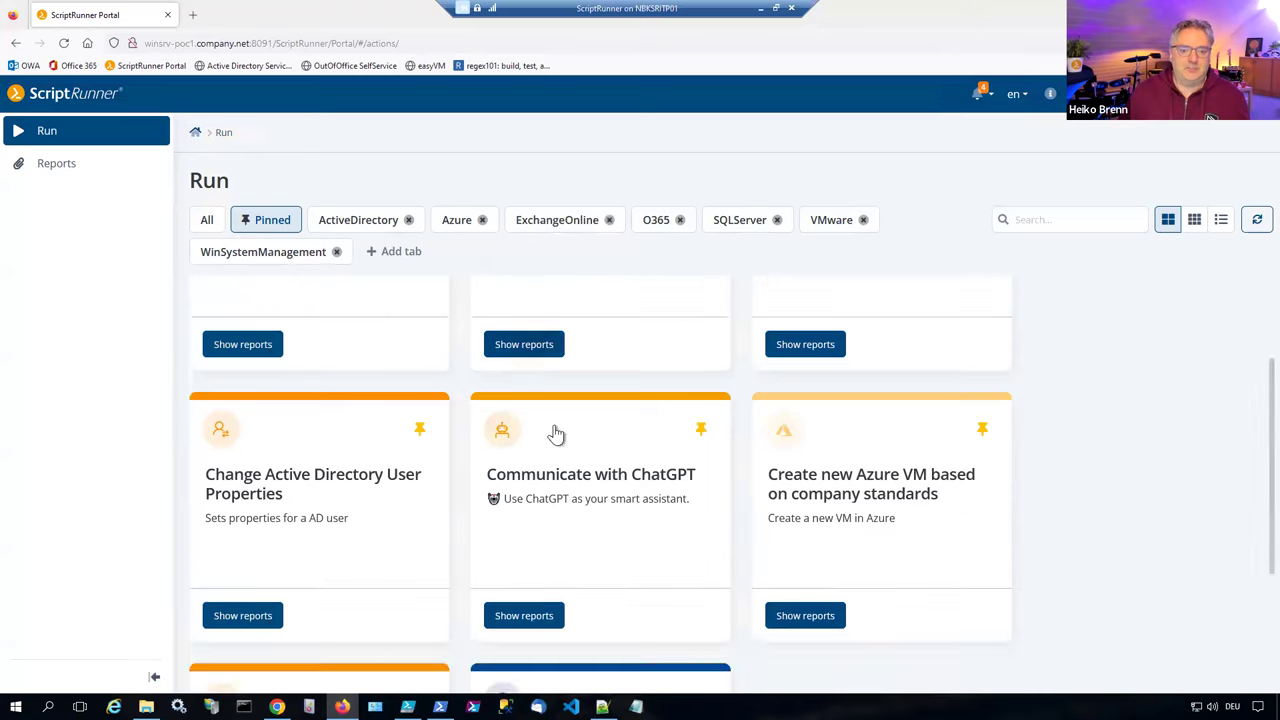
scroll(554, 429, down, 1)
click(354, 518)
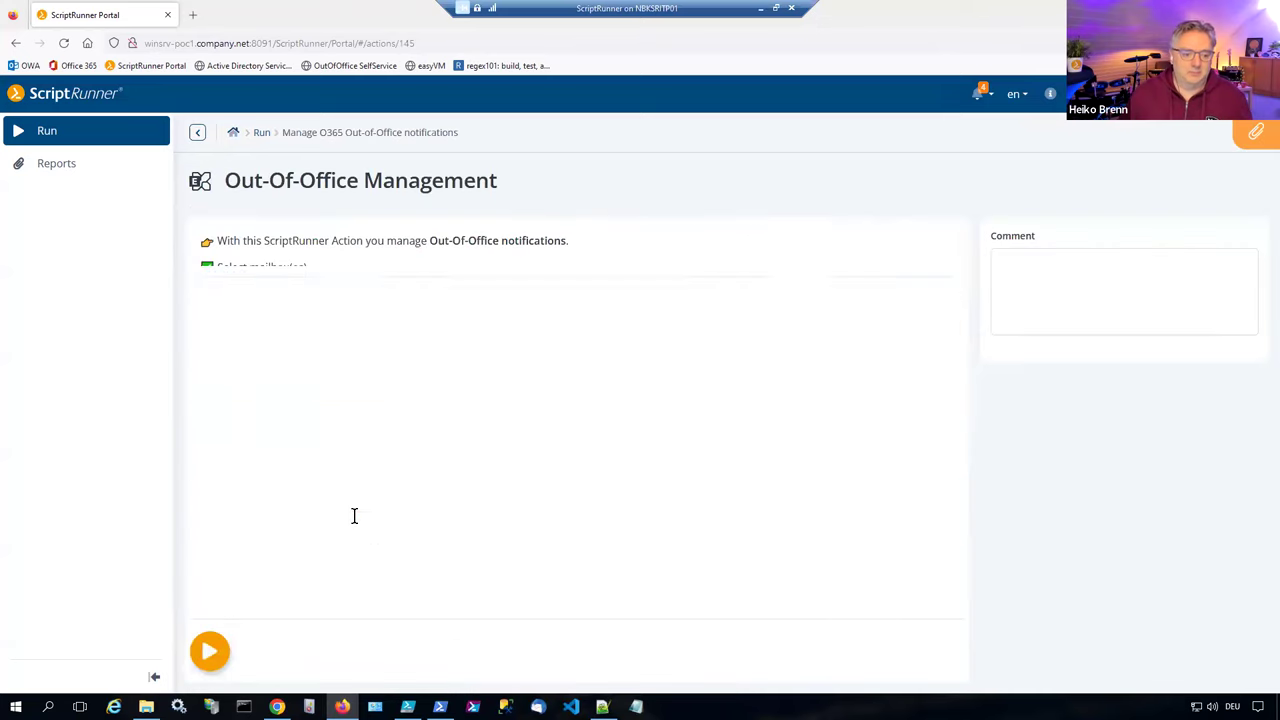
Step: Select the first user mailbox in the mailbox list and choose the Sick leave notification template
click(487, 364)
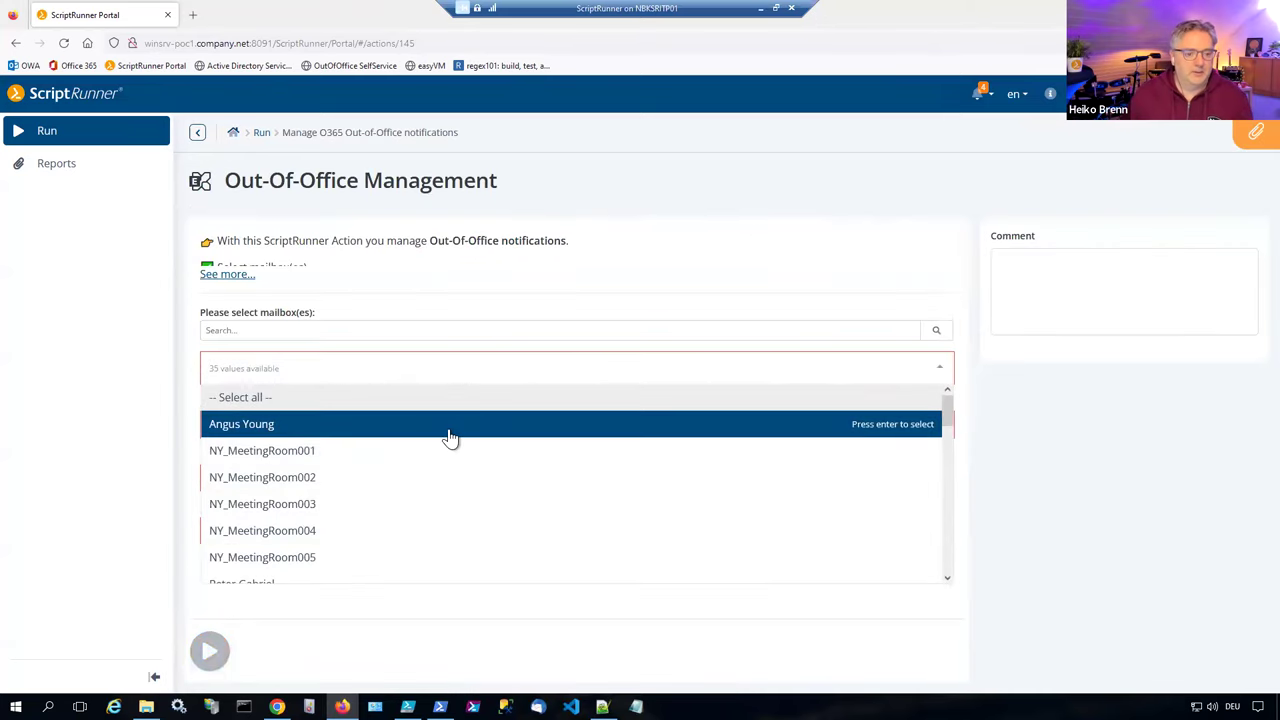
click(445, 430)
click(547, 287)
click(455, 425)
click(438, 505)
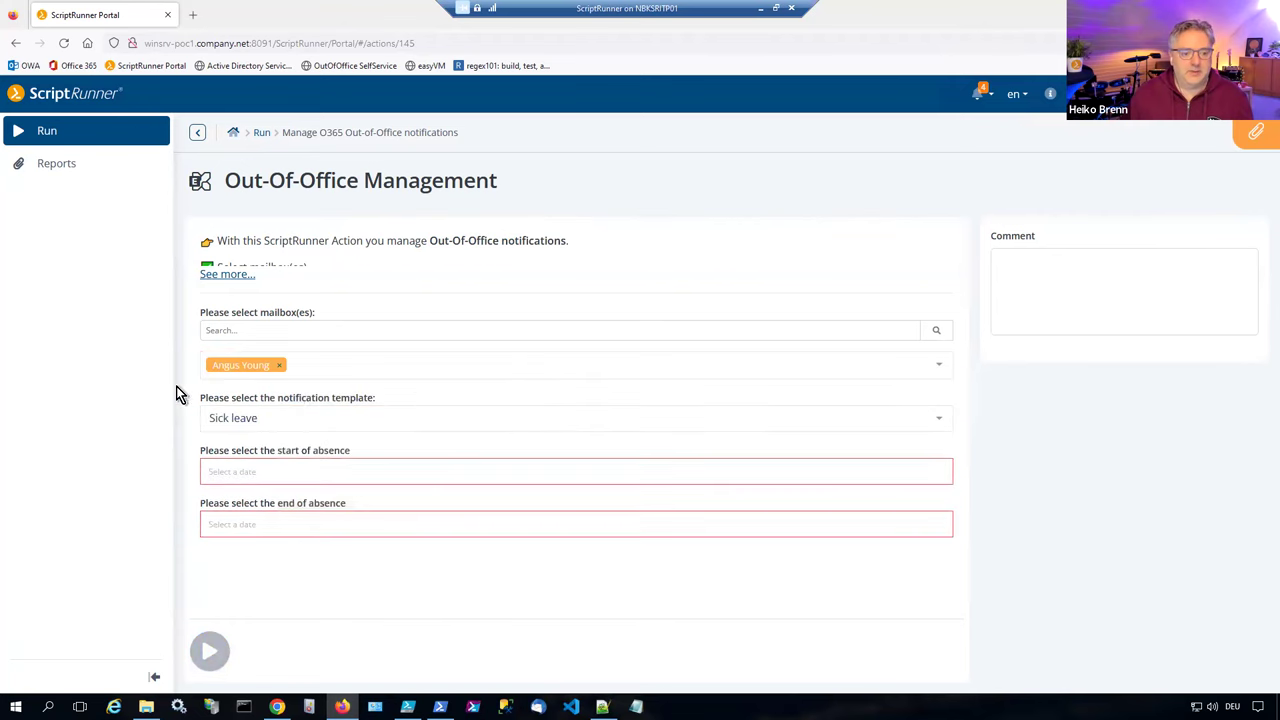
Step: Set the absence from Oct 20, 2023 to Oct 26, 2023 and run the Out-Of-Office Management action, closing its progress dialog
click(343, 473)
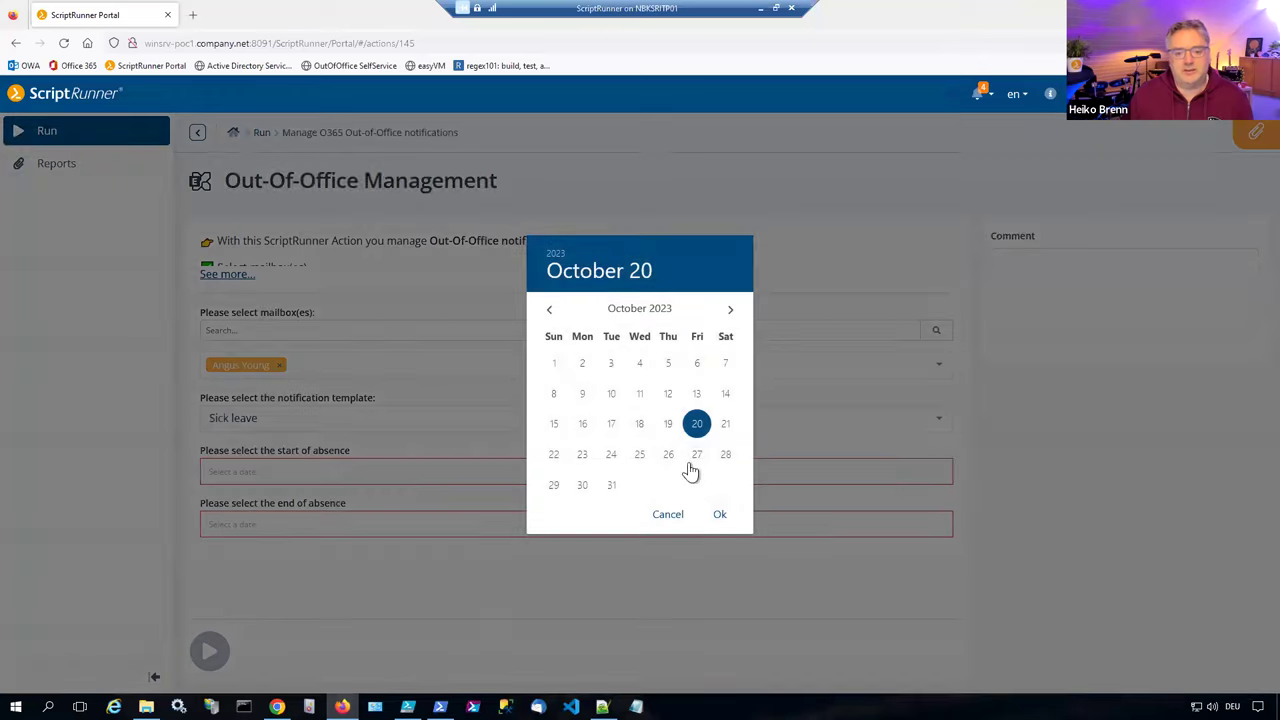
click(717, 516)
click(615, 527)
click(668, 454)
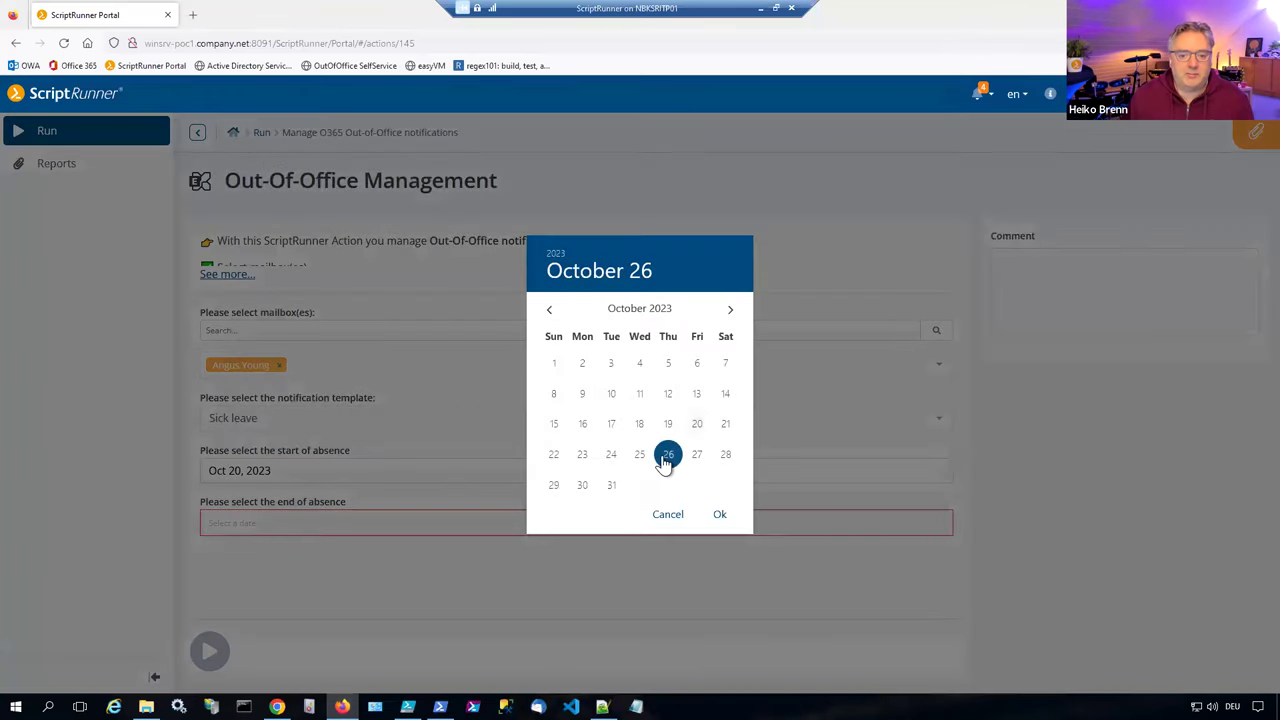
click(720, 516)
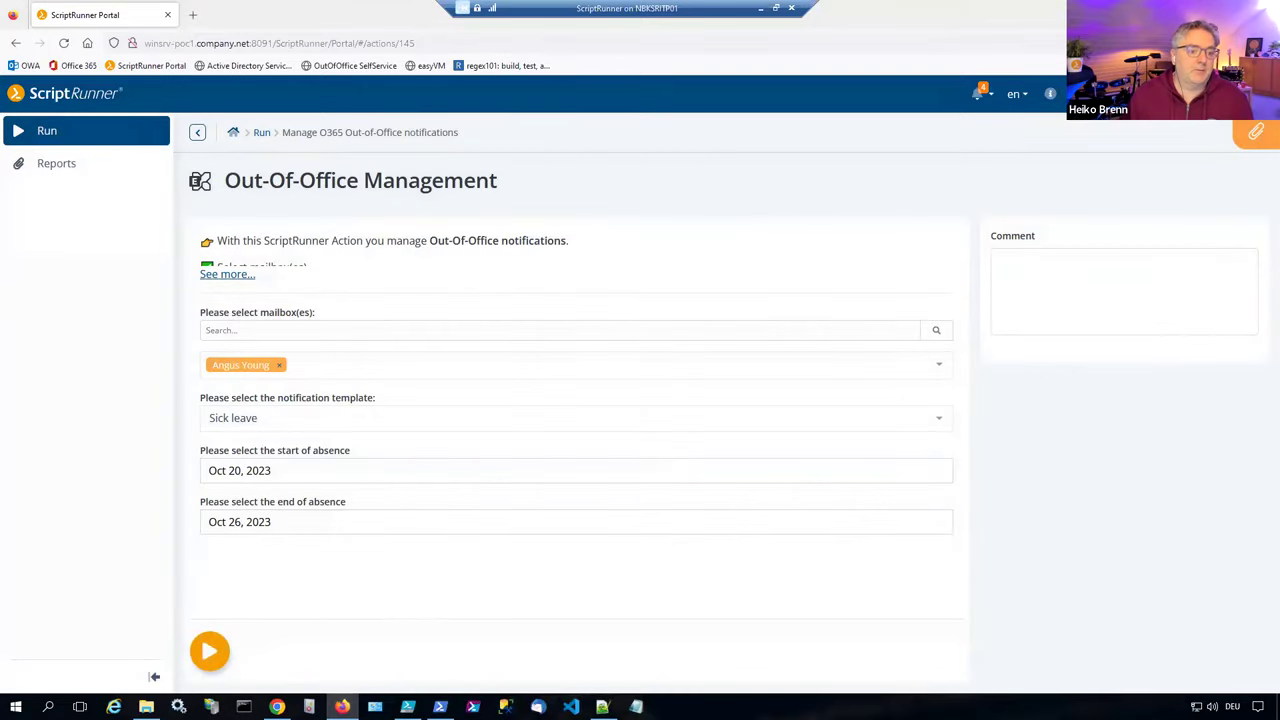
click(210, 651)
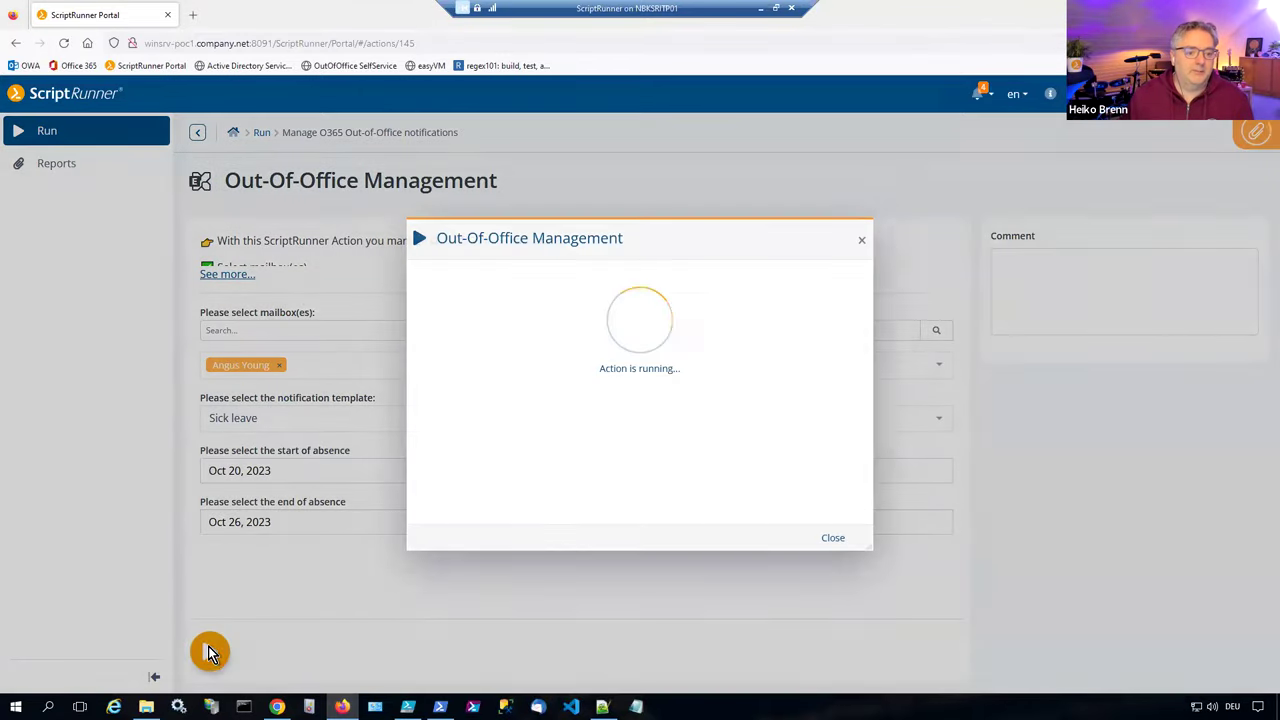
click(836, 540)
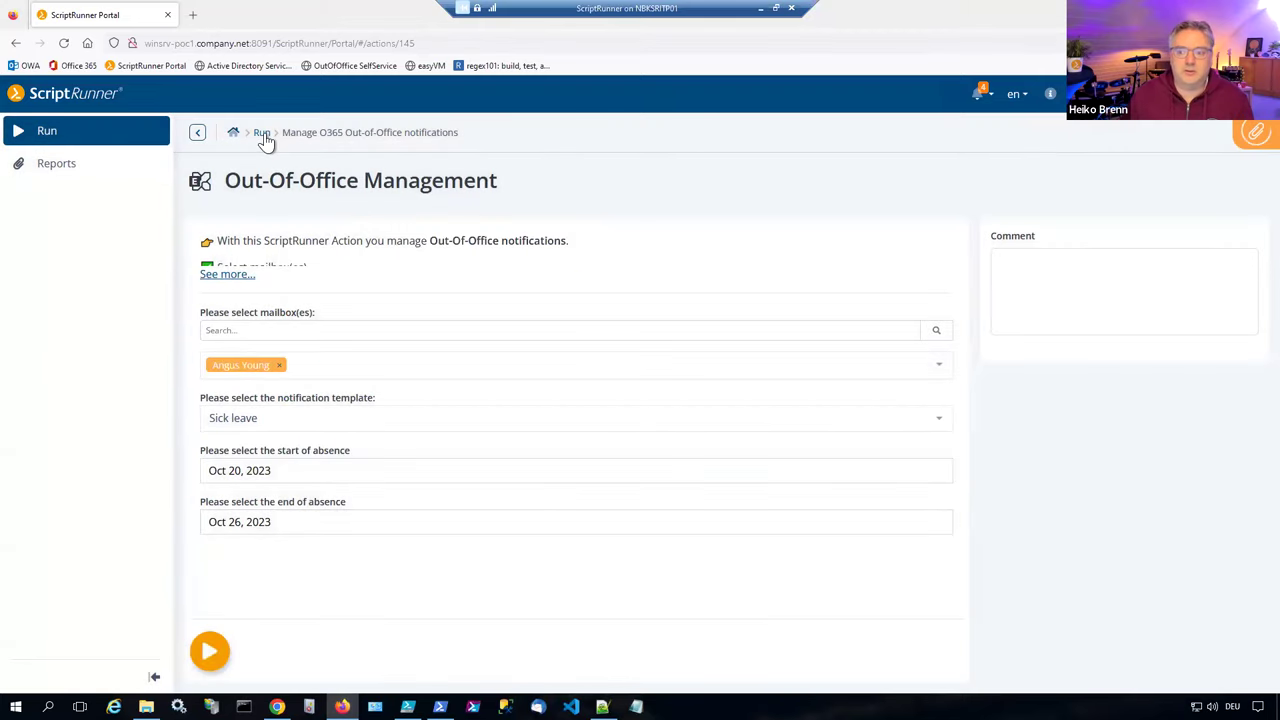
Step: Open the Change Active Directory User Properties action from the Run overview and select the same user as for the absence notification
click(262, 133)
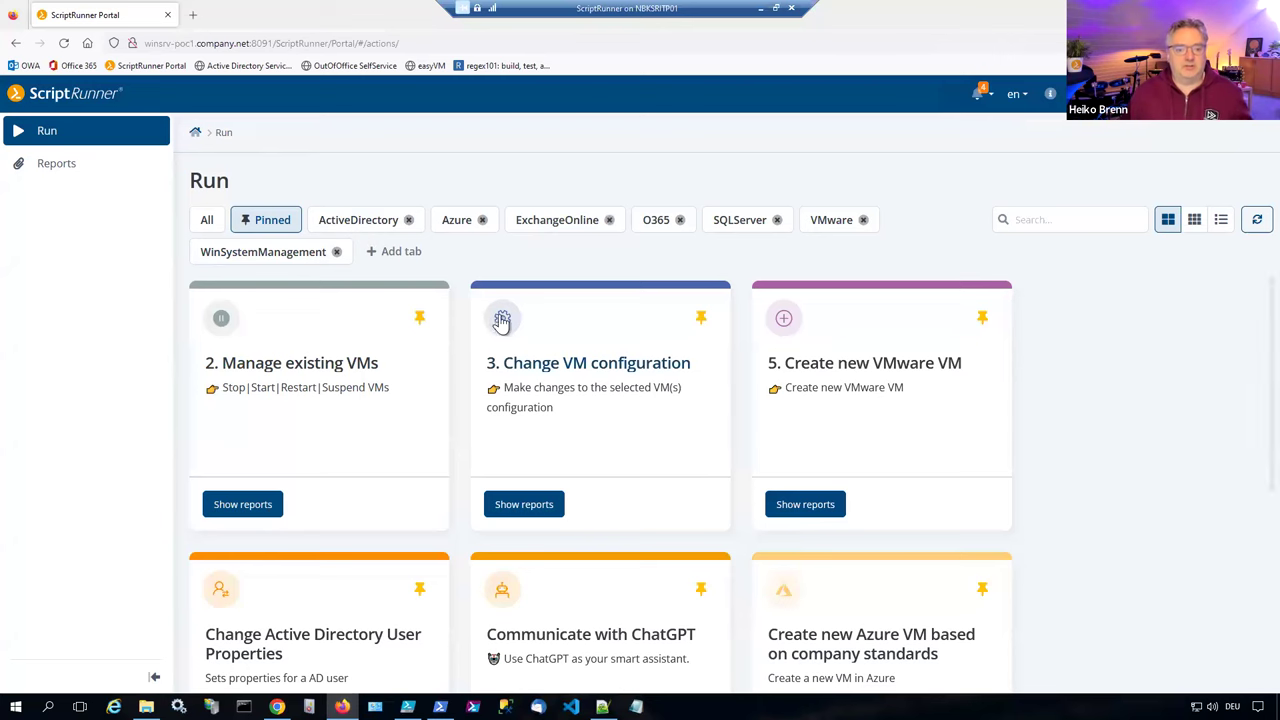
scroll(957, 351, down, 1)
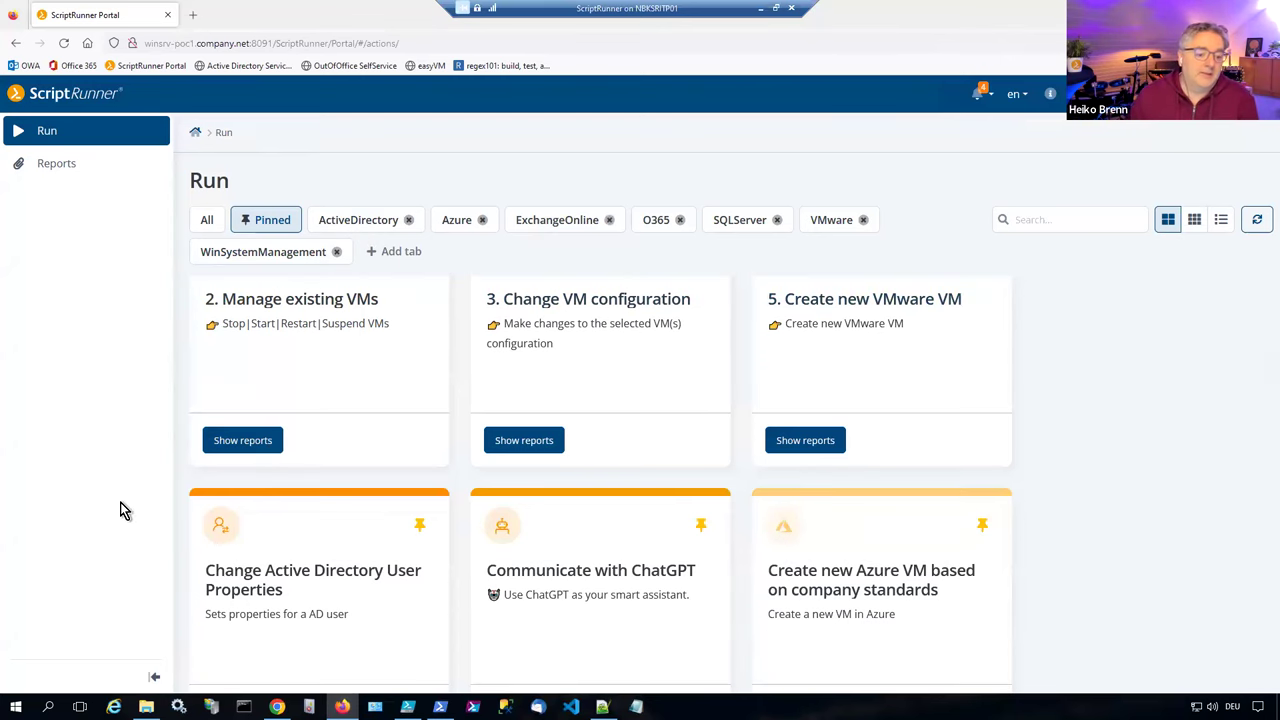
click(290, 580)
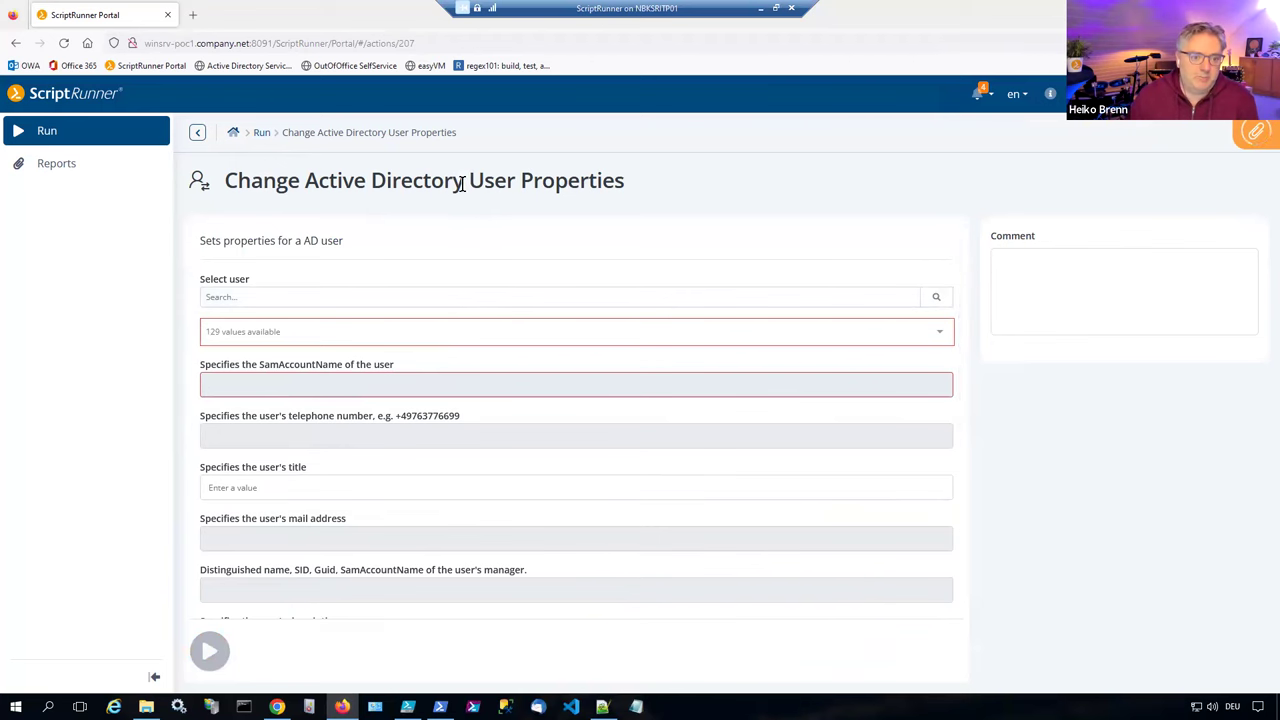
click(529, 337)
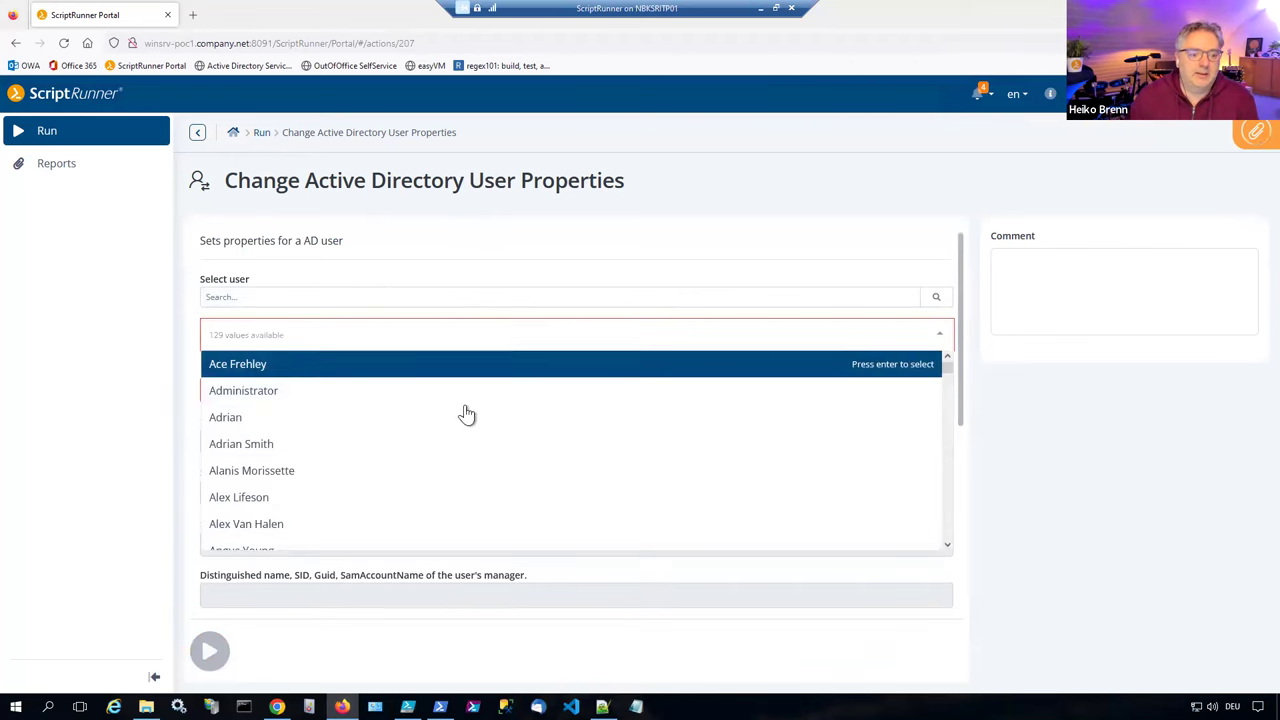
scroll(426, 492, down, 1)
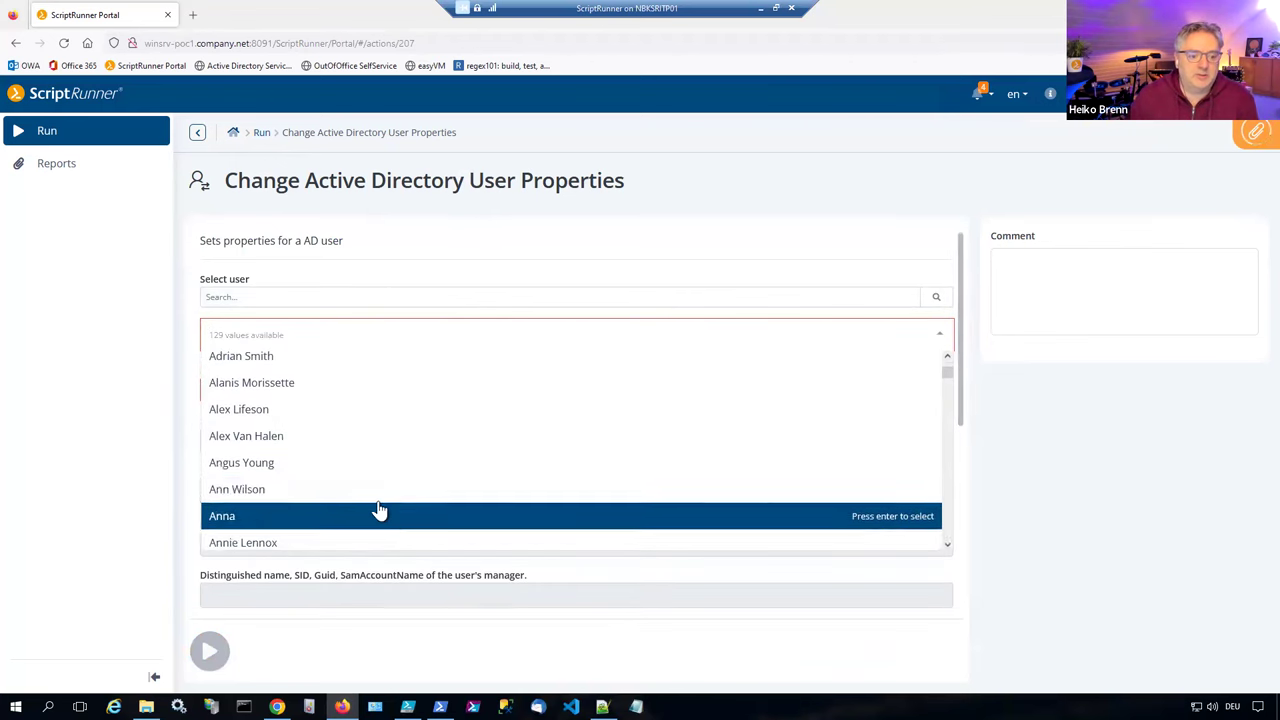
click(360, 465)
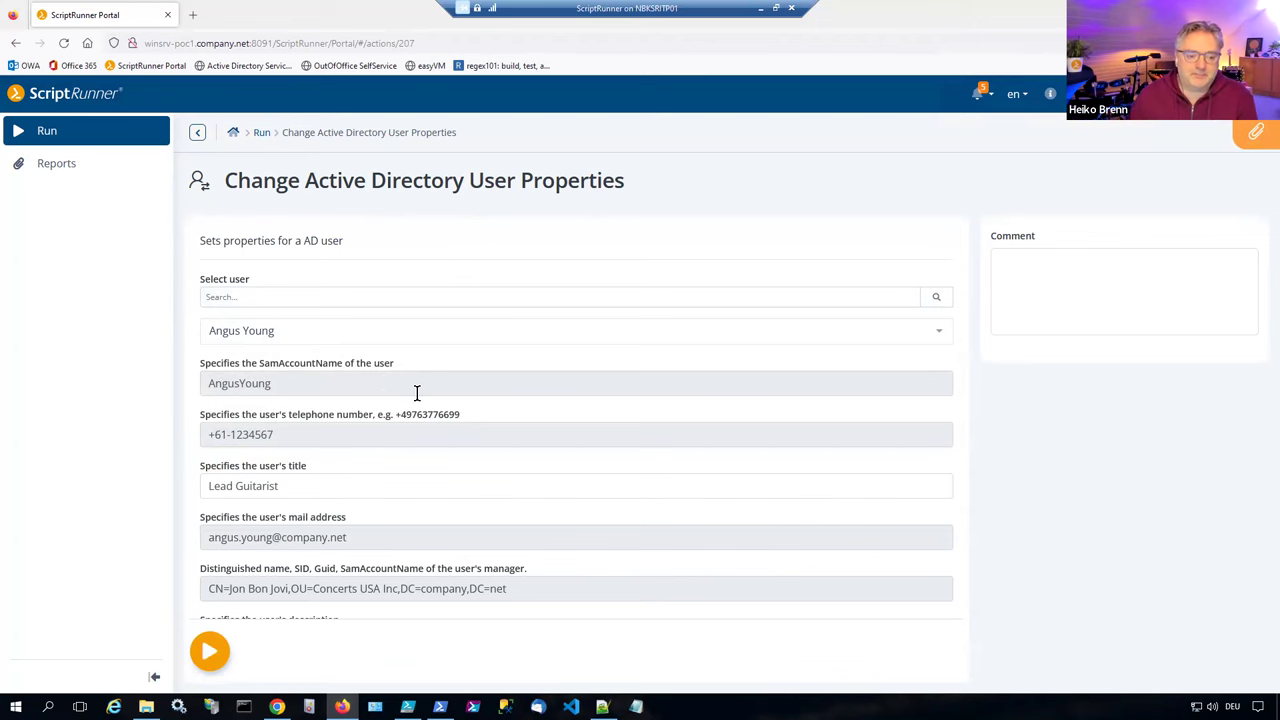
Step: Highlight the user's prefilled manager, account expiry and company values in the properties form
scroll(416, 392, down, 1)
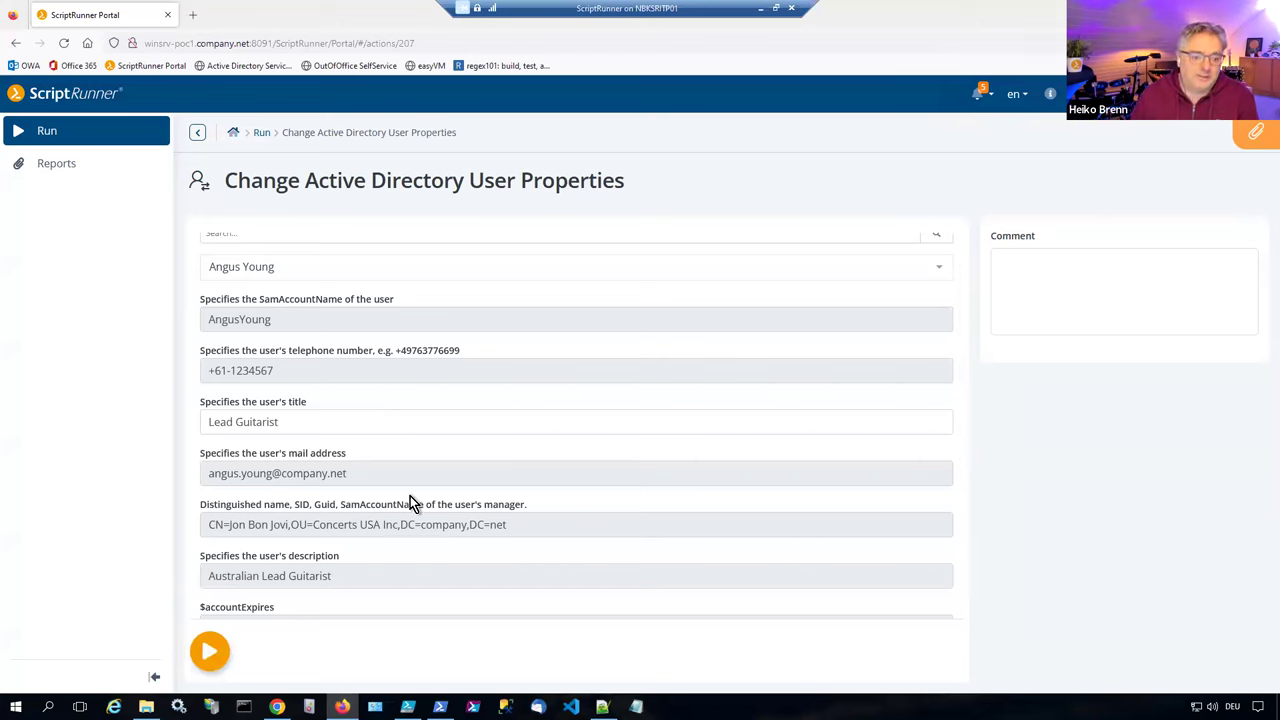
drag(563, 534, 197, 533)
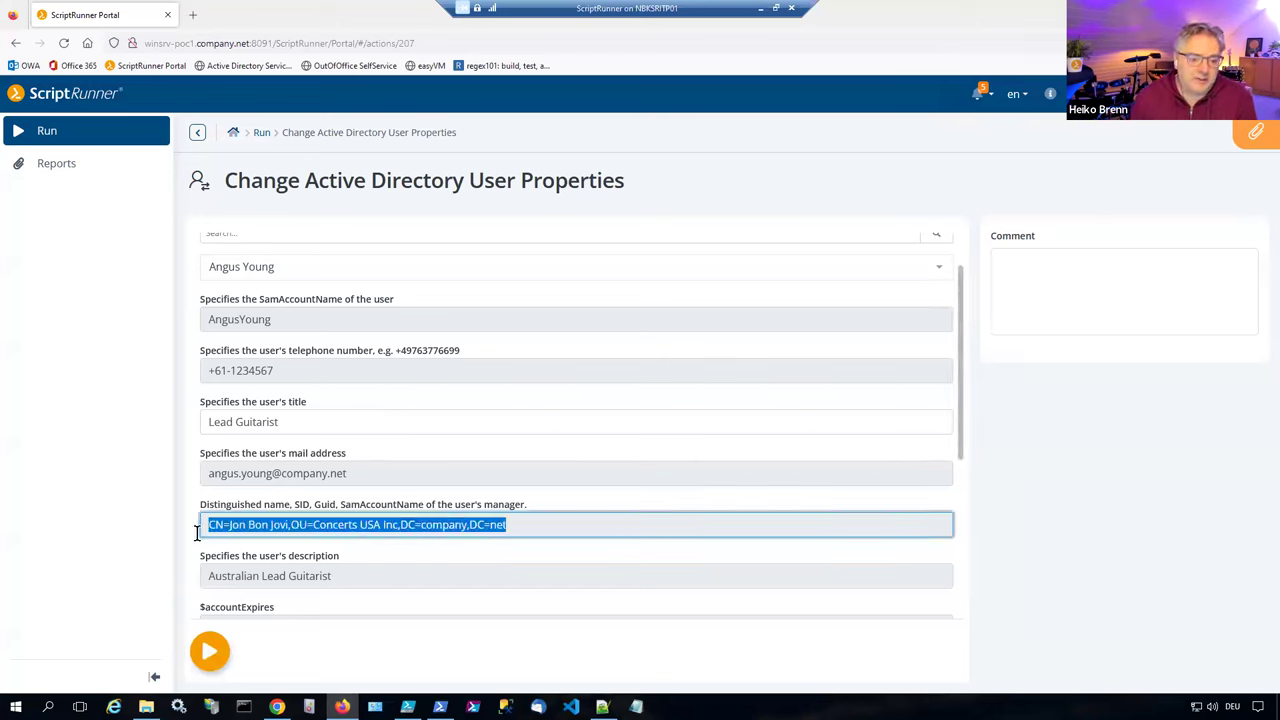
click(380, 524)
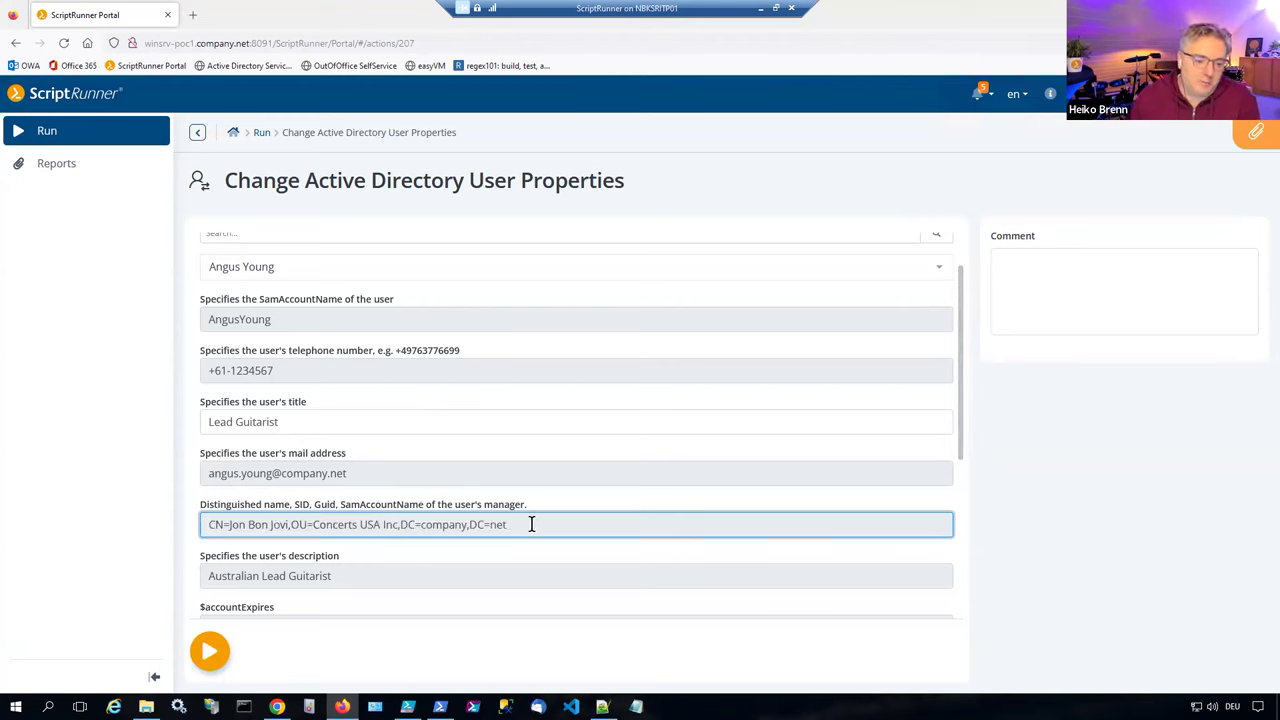
drag(551, 523, 201, 526)
scroll(406, 466, down, 2)
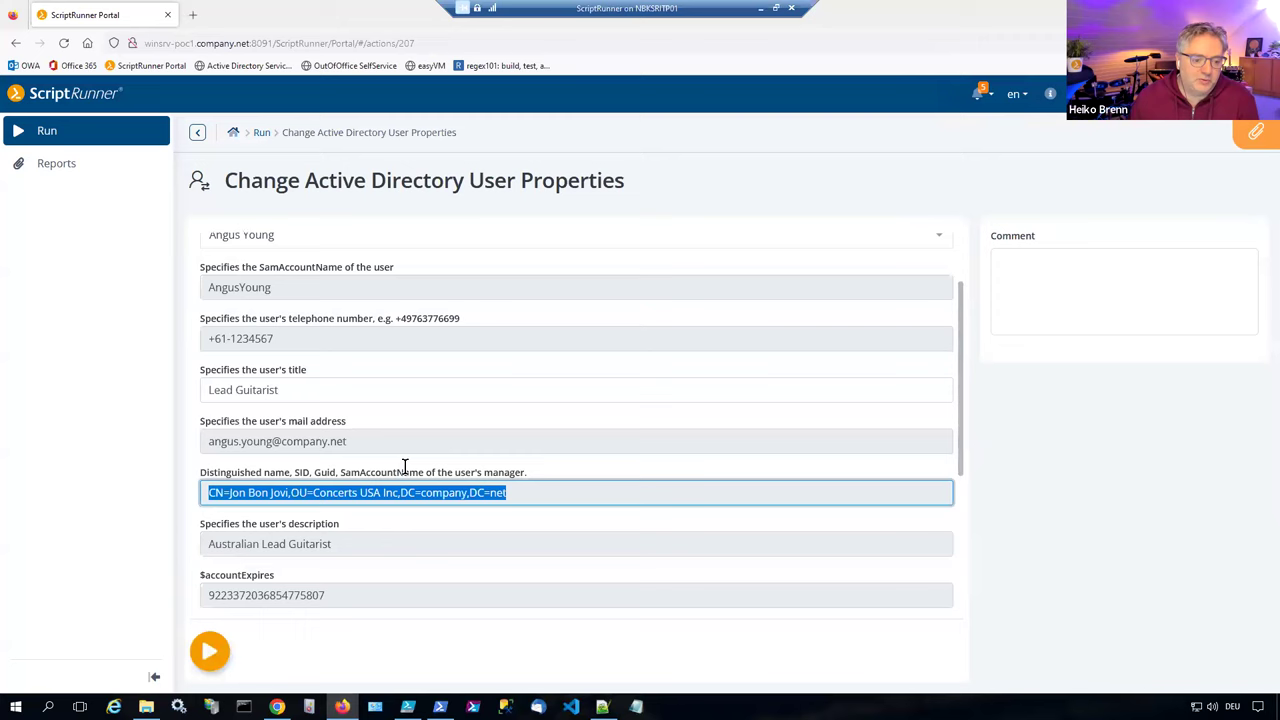
drag(350, 528, 209, 531)
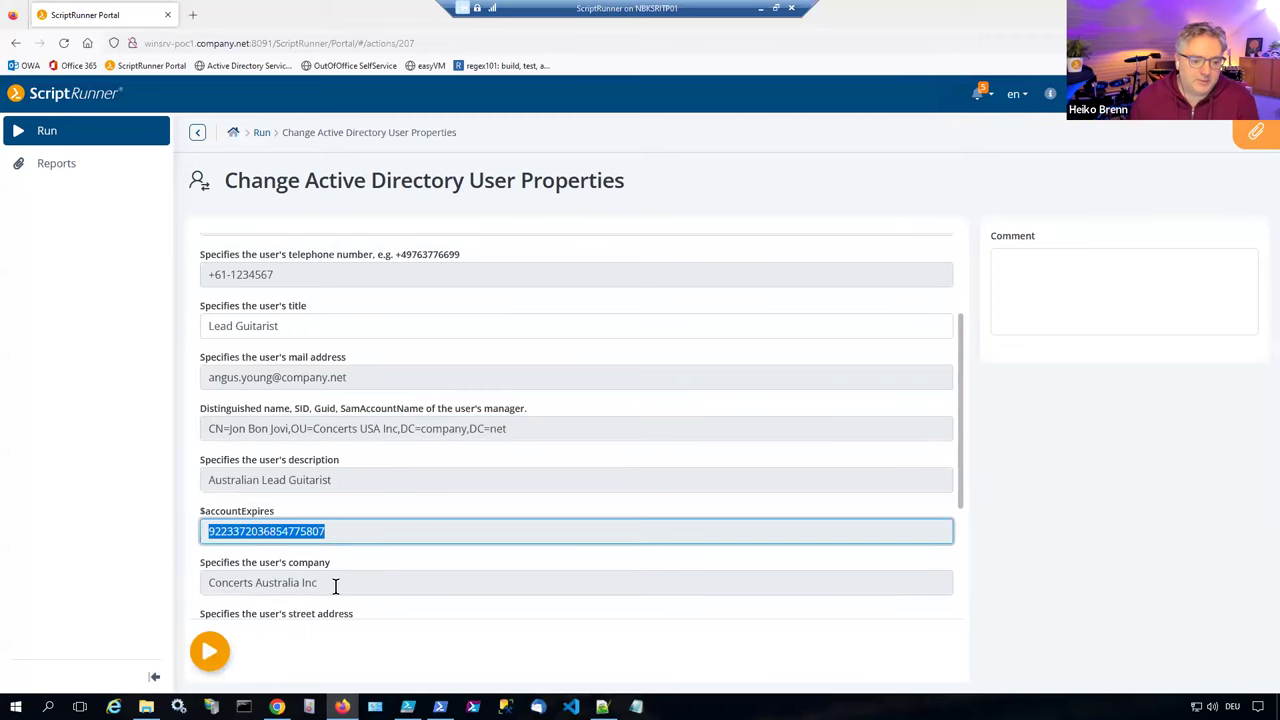
drag(330, 582, 203, 580)
Step: Highlight the user's title in its editable field
scroll(380, 500, up, 1)
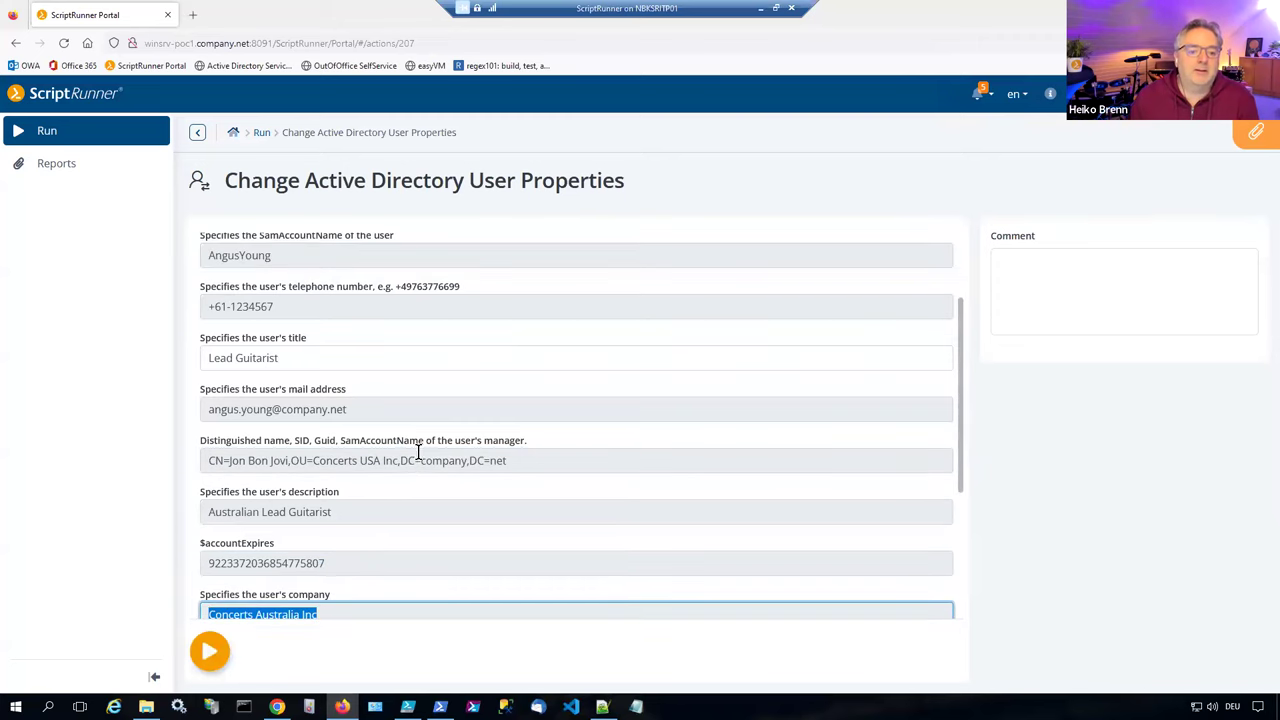
click(418, 458)
drag(358, 364, 176, 358)
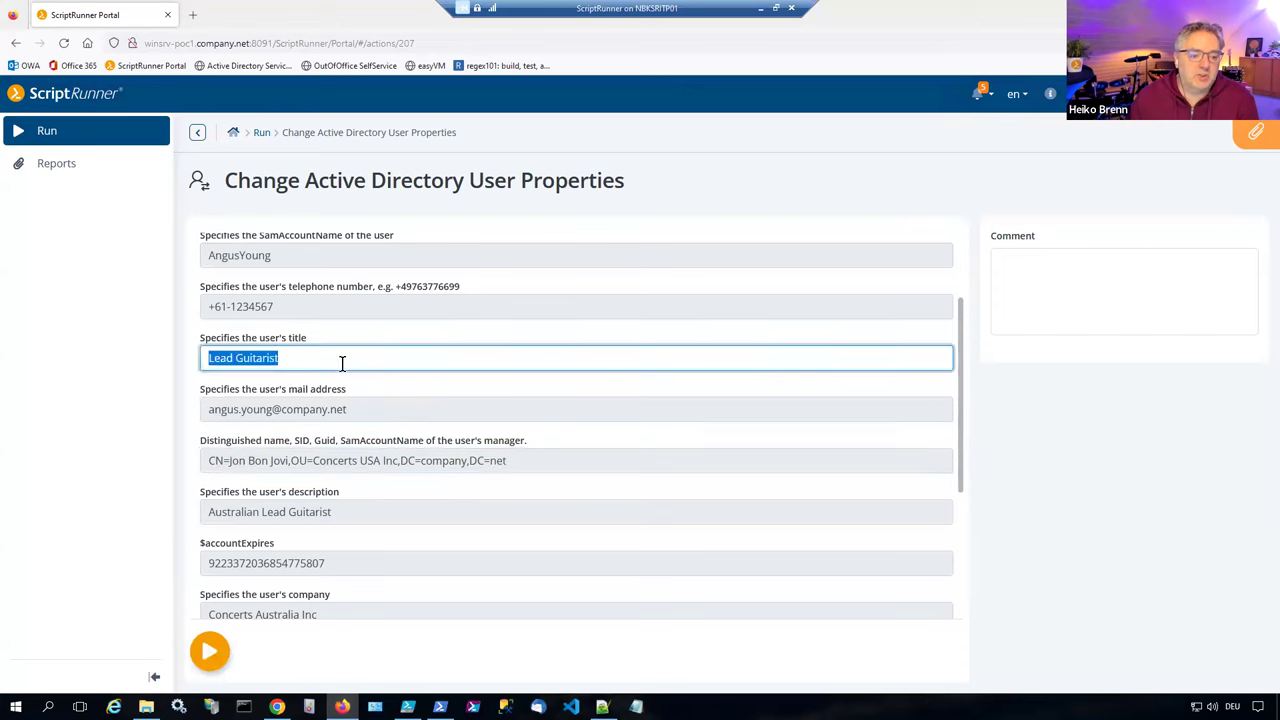
click(362, 361)
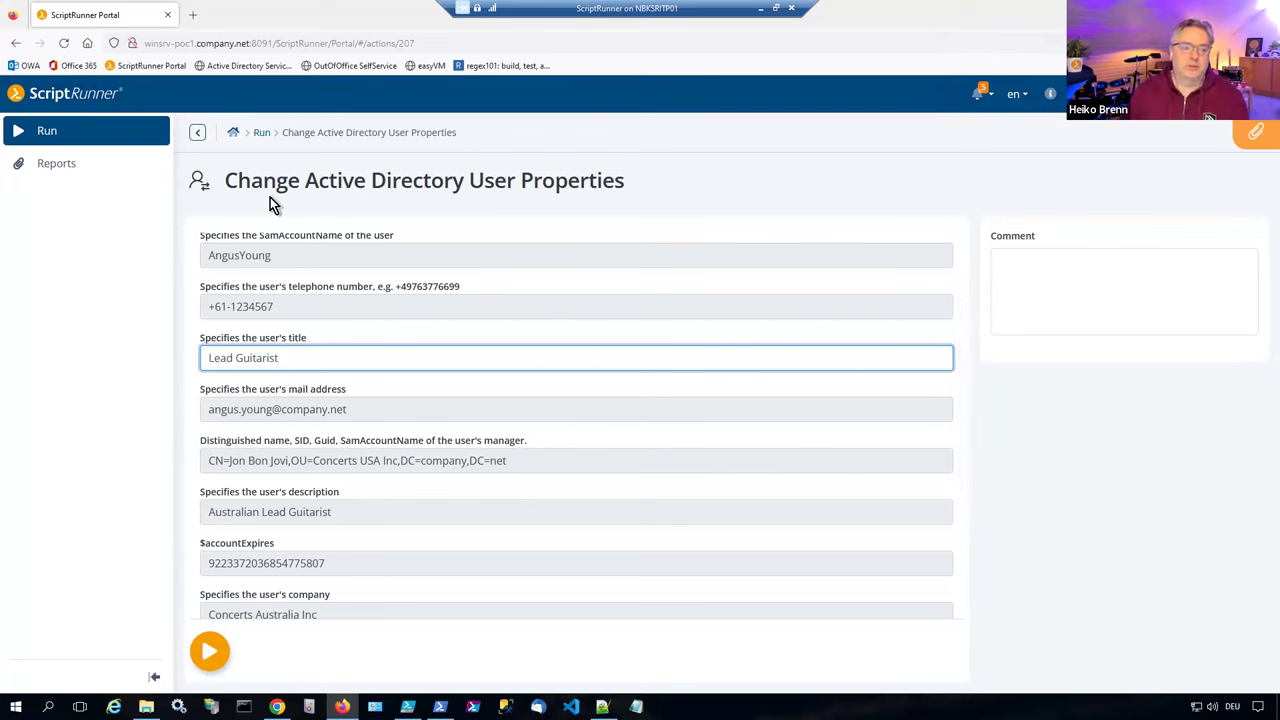
Step: Return to the Run overview and open the action Create new Azure VM based on company standards
click(261, 134)
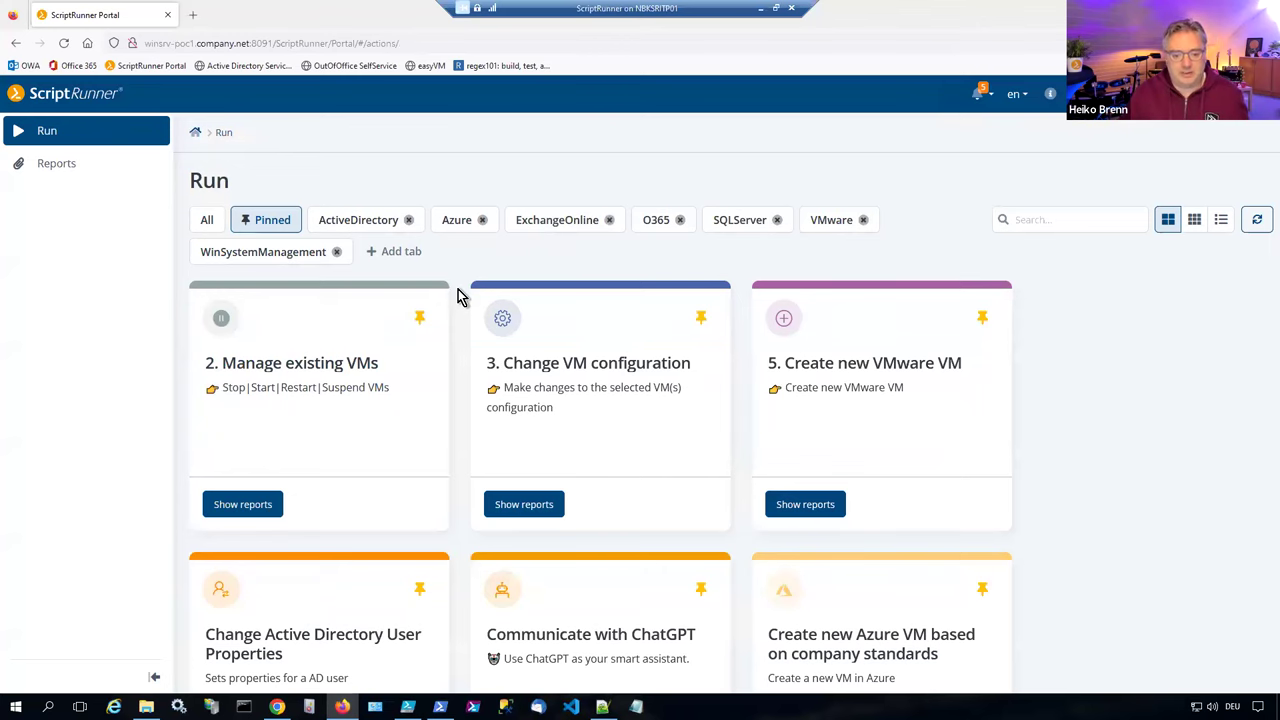
scroll(487, 355, down, 1)
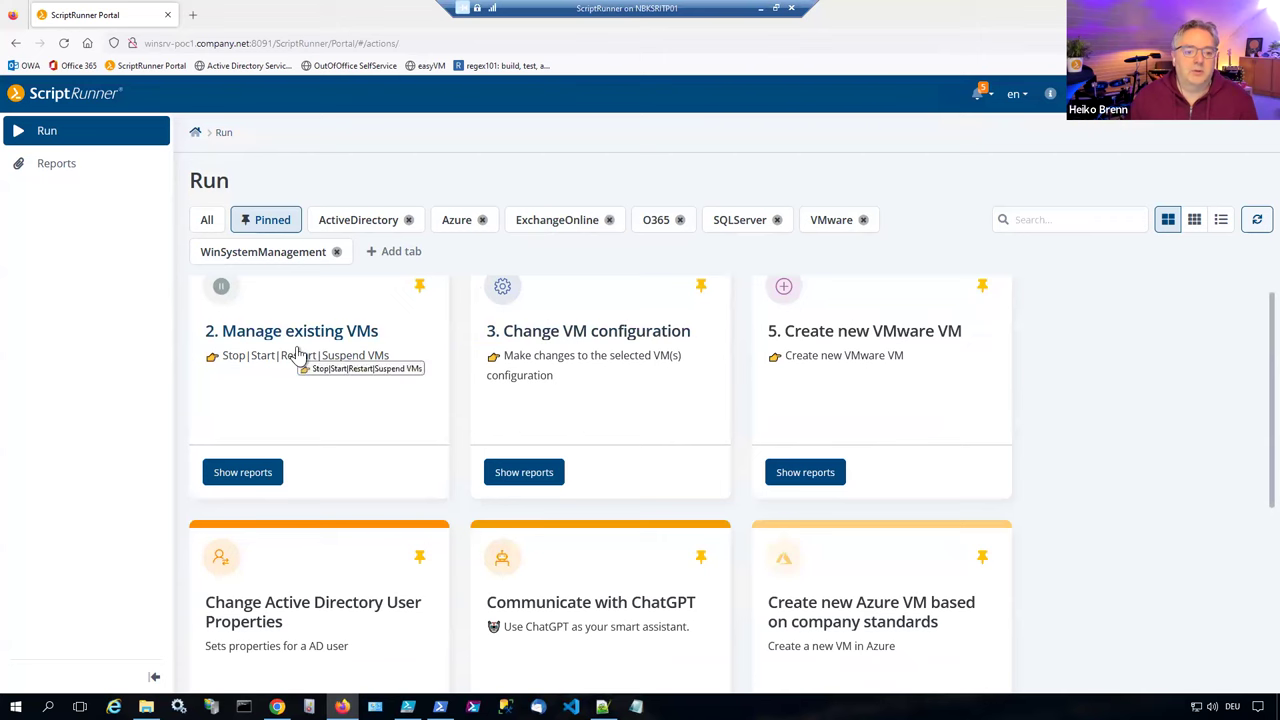
scroll(322, 367, down, 1)
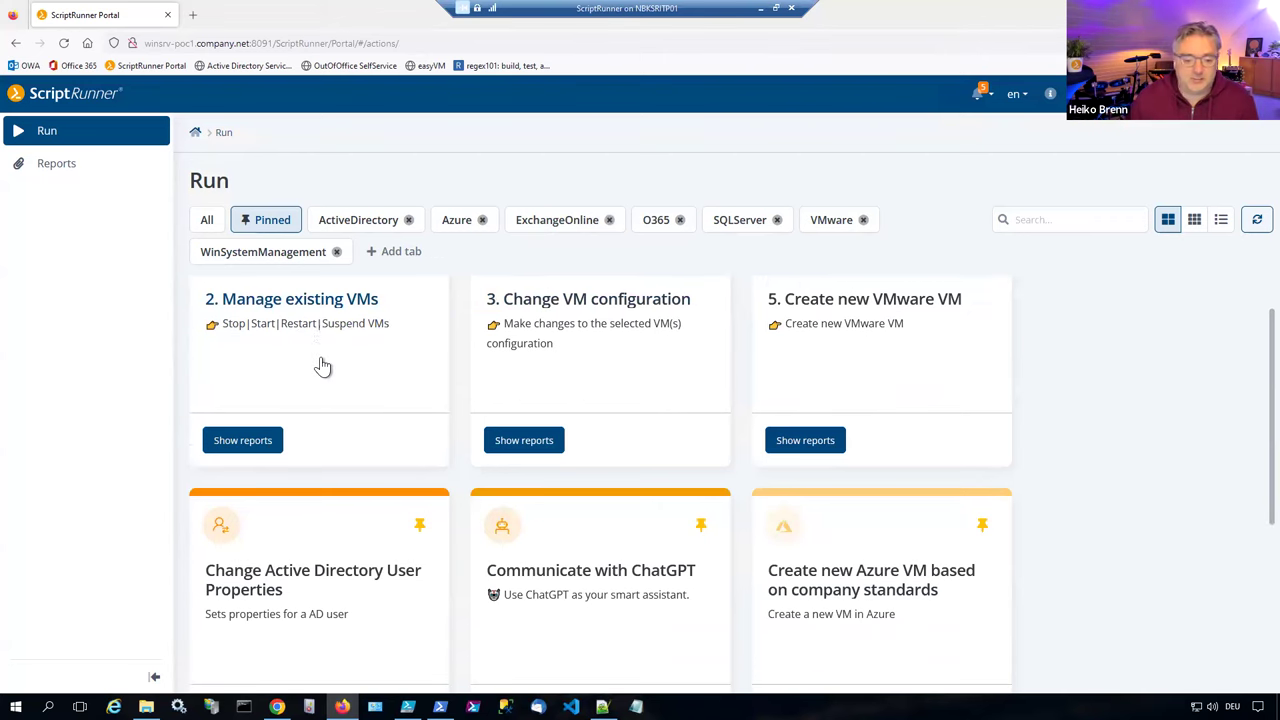
click(816, 572)
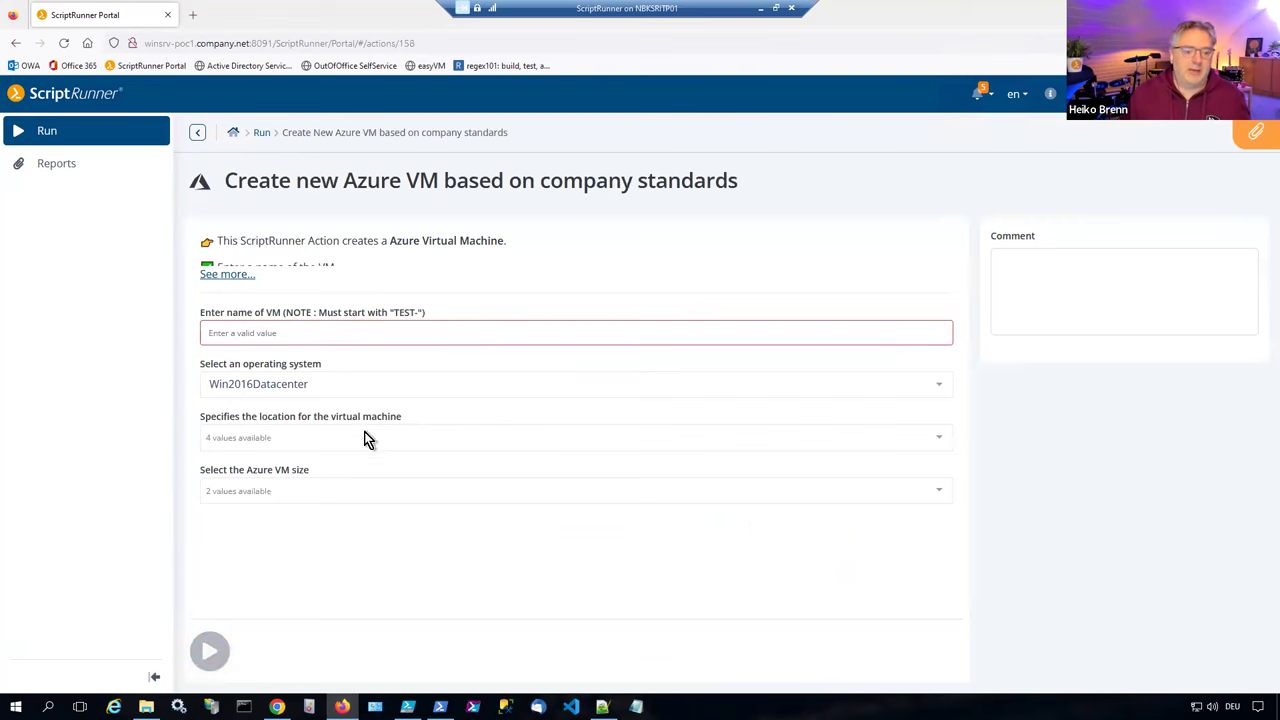
Step: Examine the options offered for the virtual machine's location and Azure VM size without choosing any
click(364, 436)
click(148, 449)
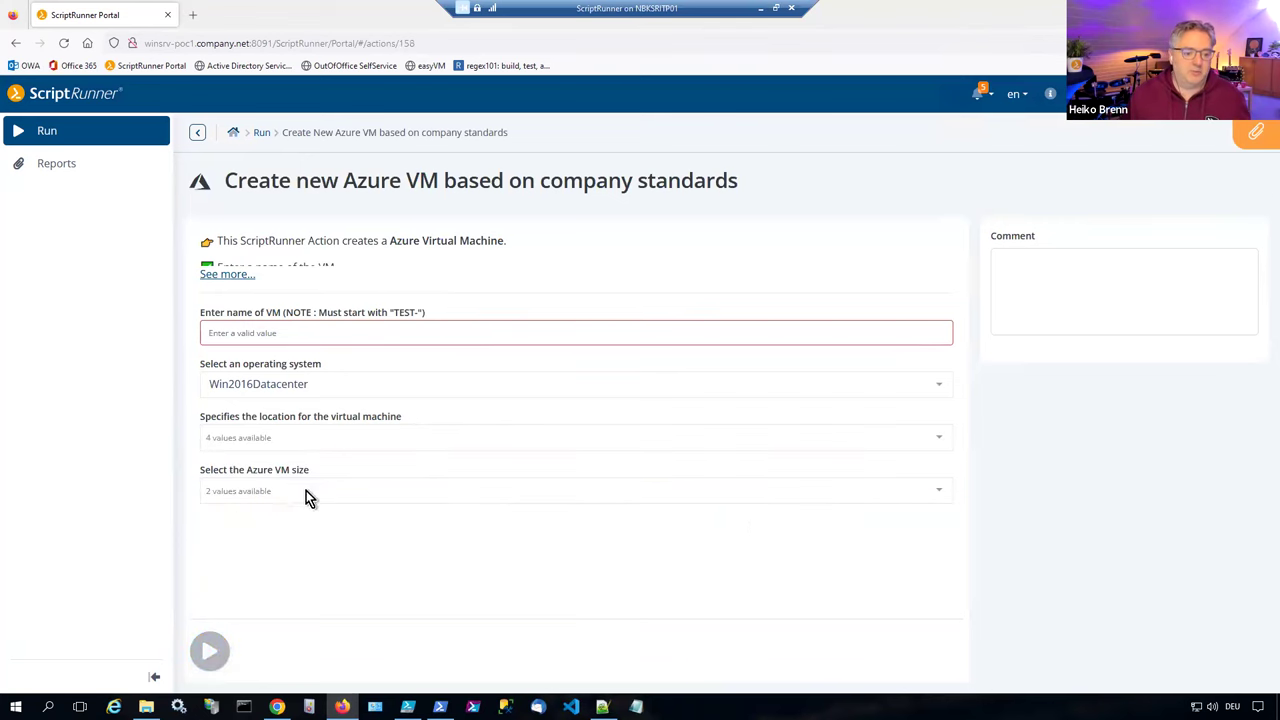
click(305, 490)
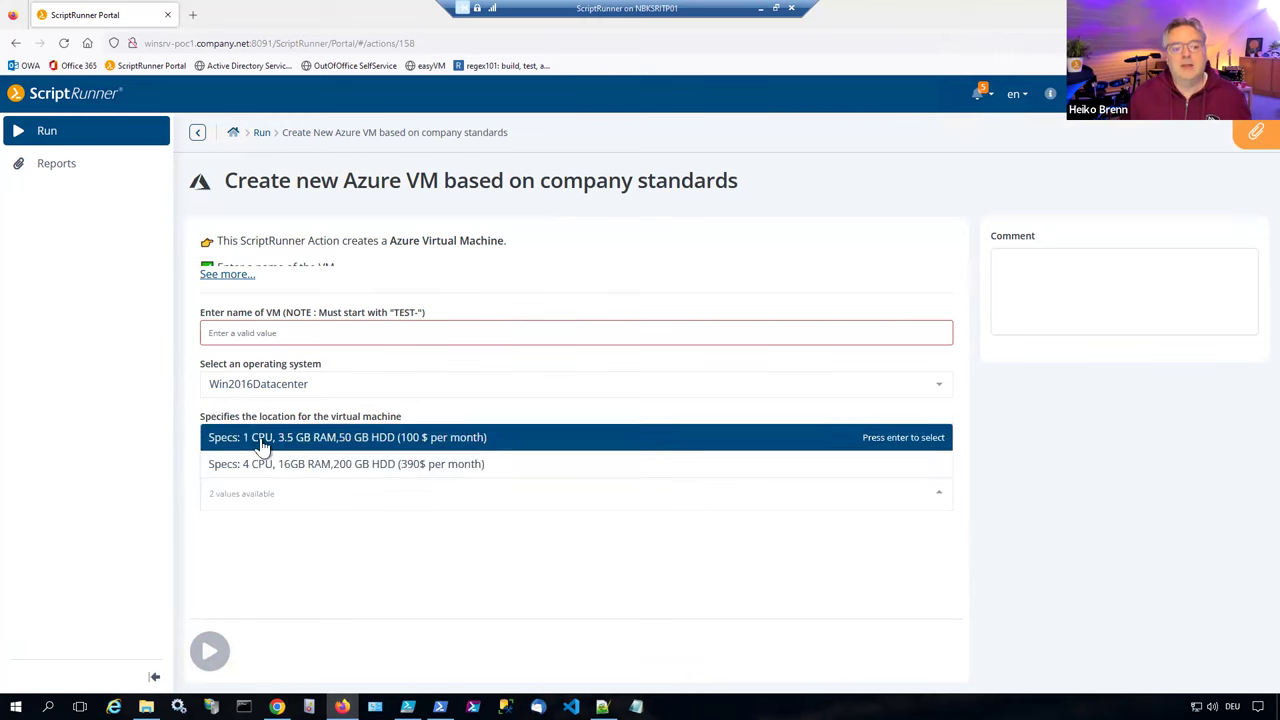
click(181, 406)
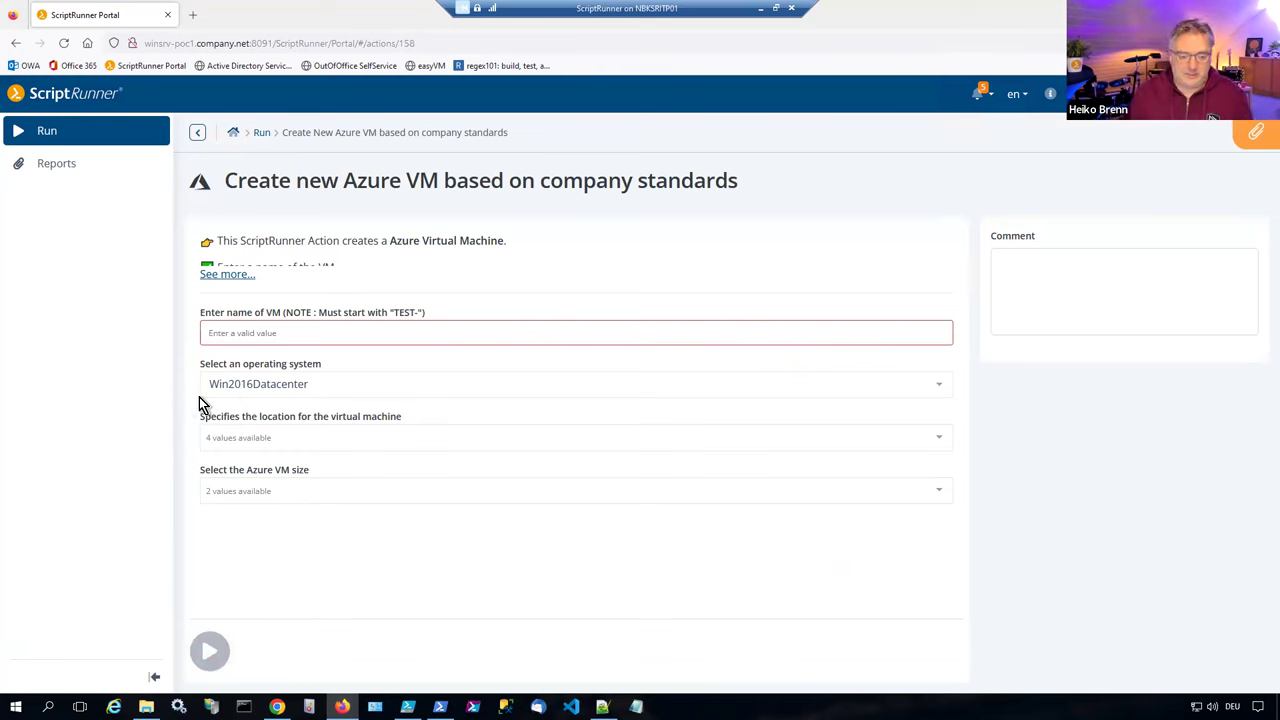
Step: Return to the Run overview, switch to Chrome and open the Active Directory self-service page in a new tab
click(261, 133)
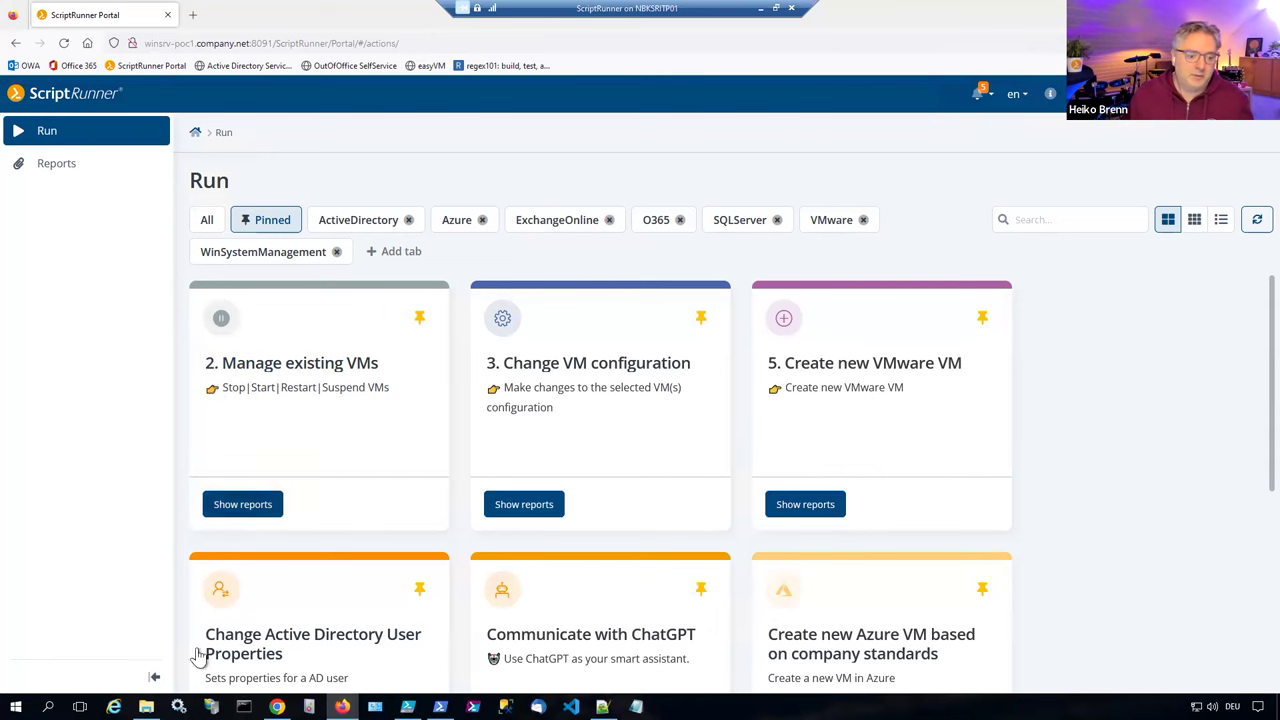
click(279, 706)
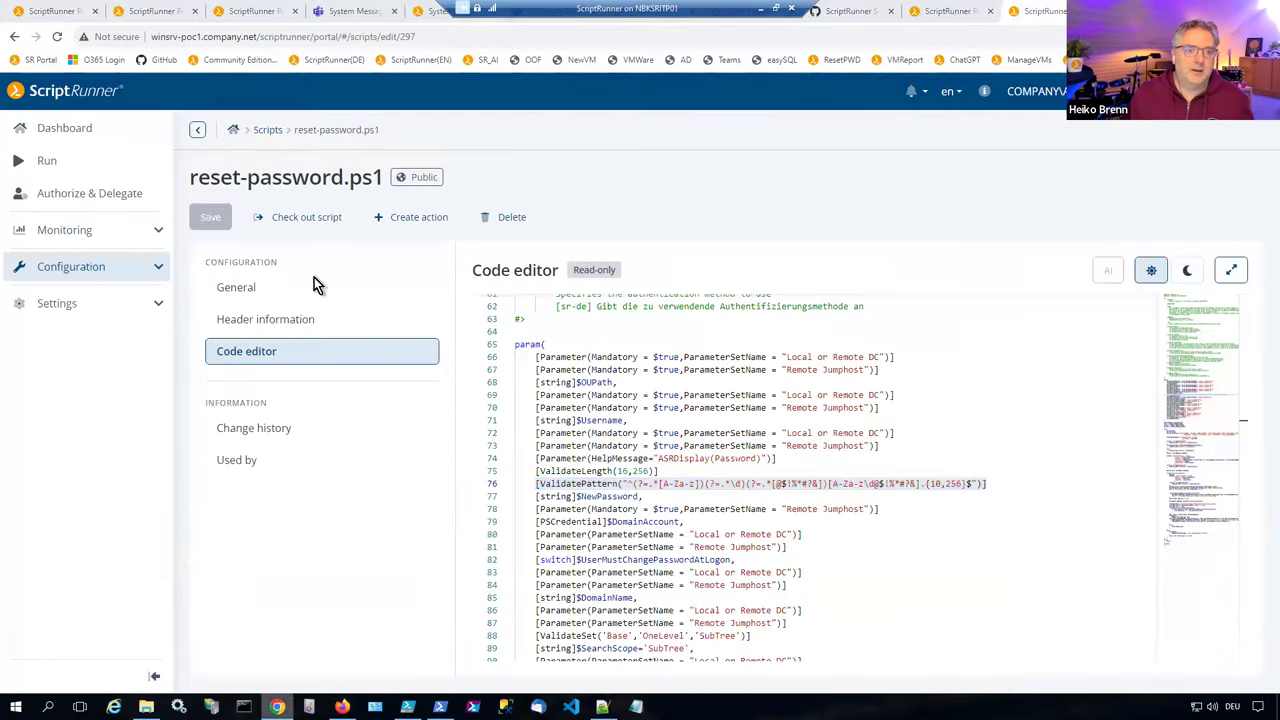
key(ctrl+t)
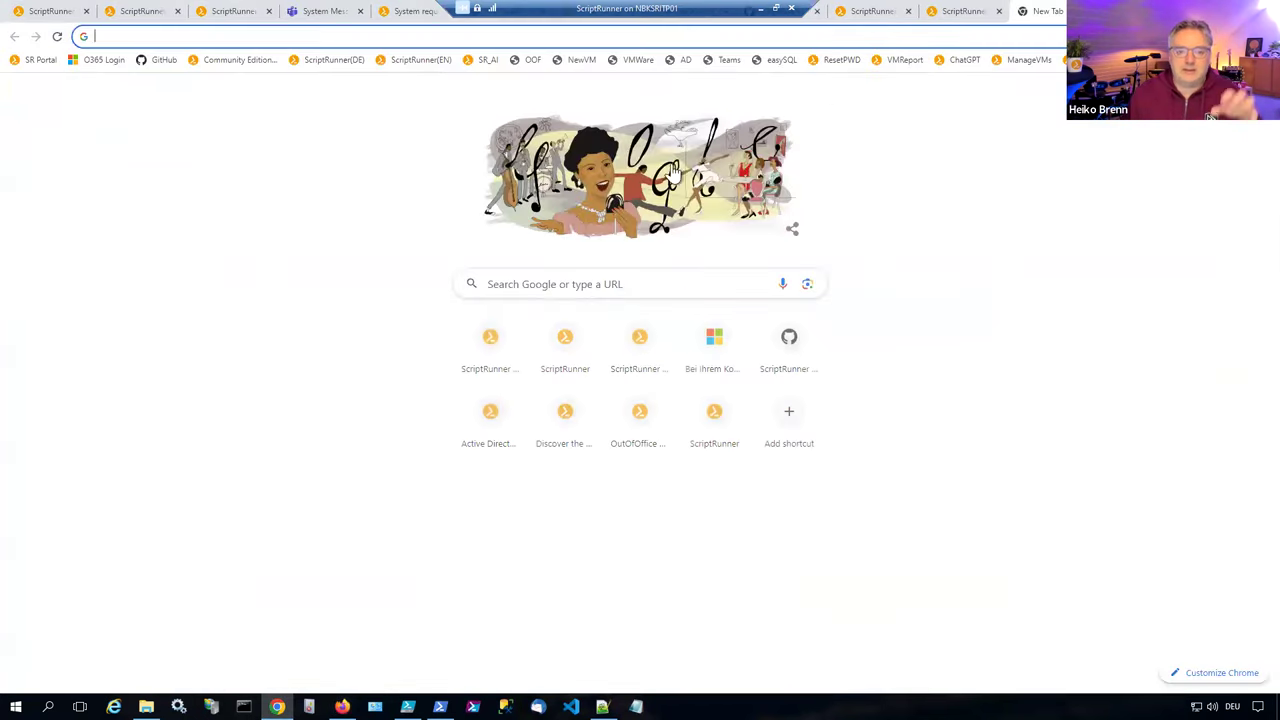
click(676, 61)
Step: In the Reset A Password (All Users) form, select the organizational unit Concerts USA Inc and its first listed user
scroll(234, 290, down, 4)
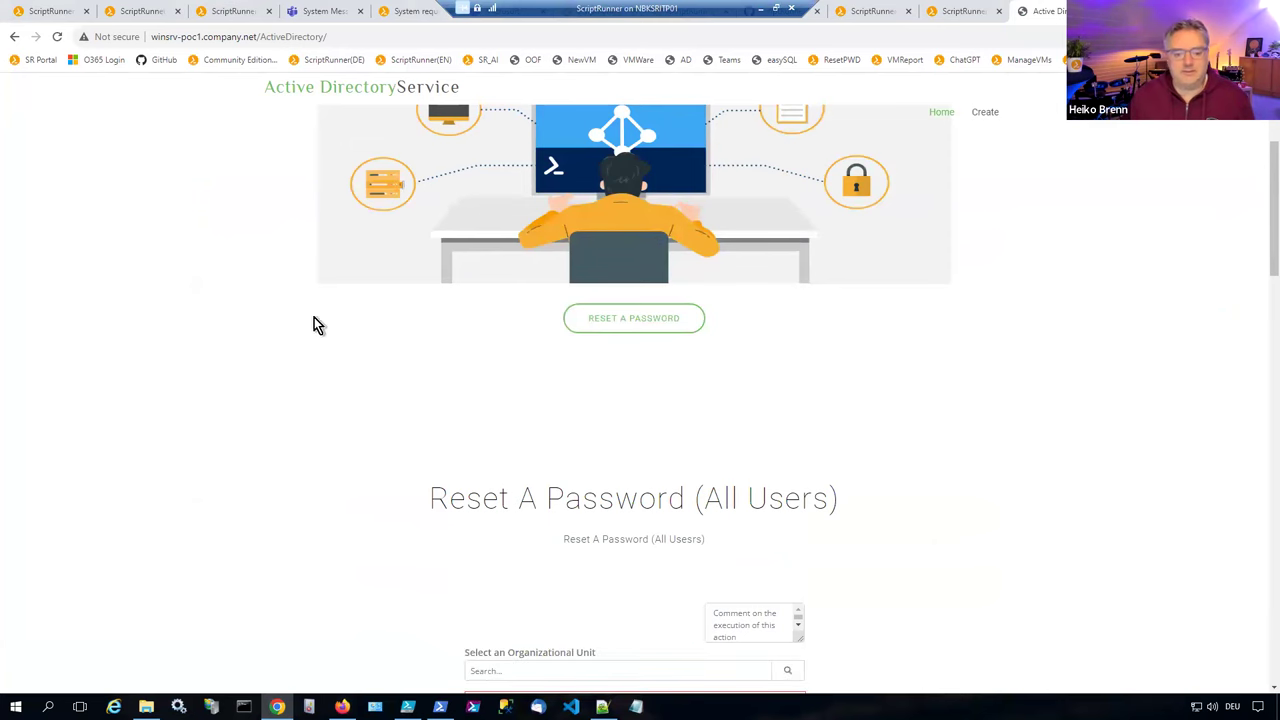
scroll(270, 330, down, 2)
scroll(231, 336, down, 1)
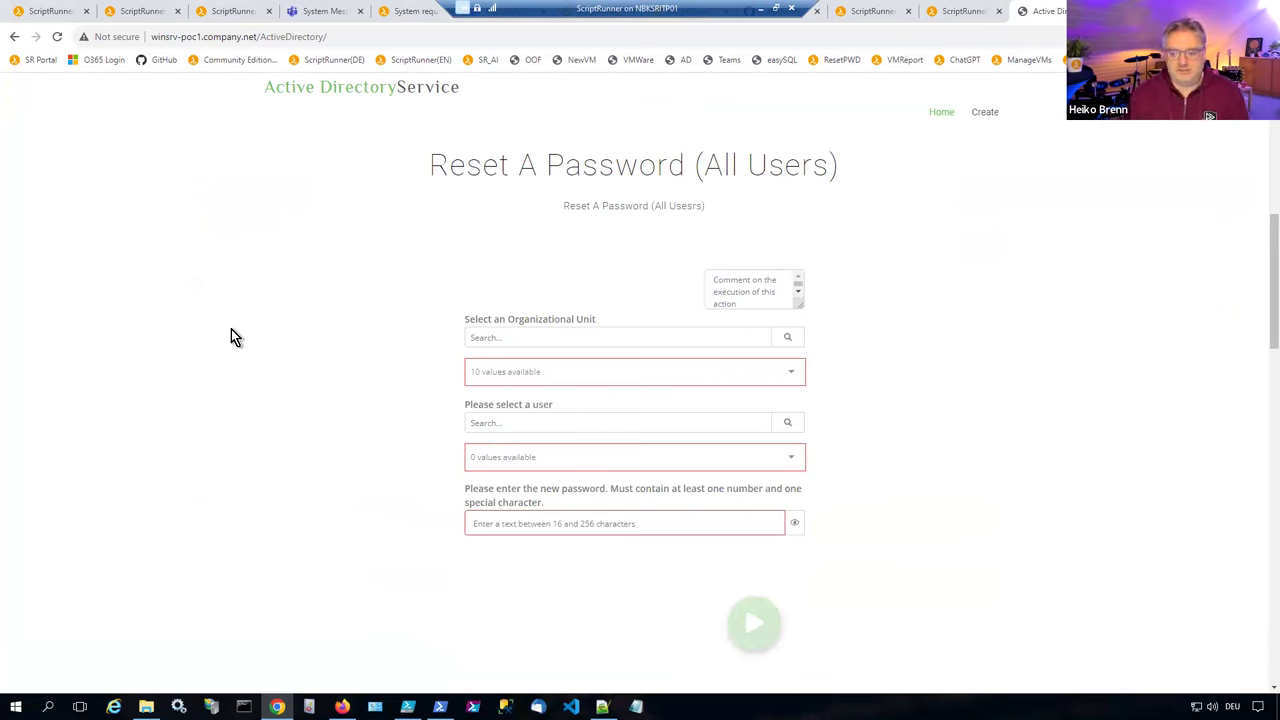
scroll(231, 337, down, 1)
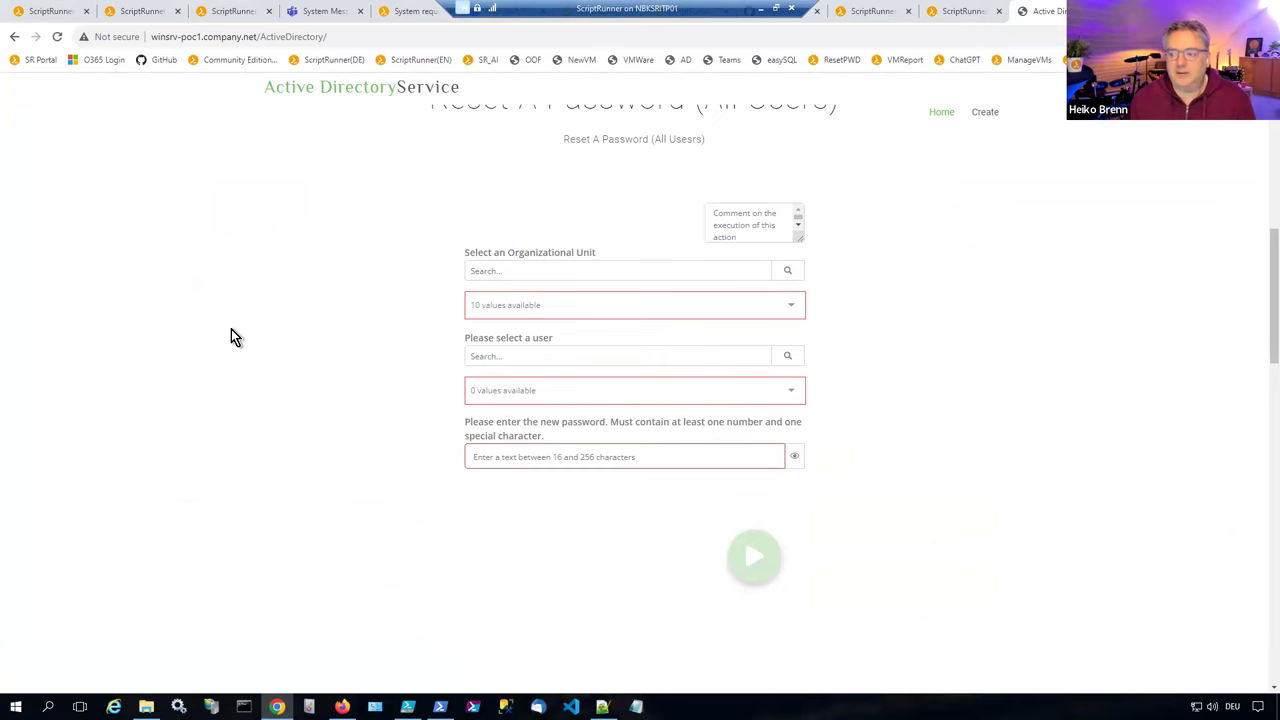
click(531, 300)
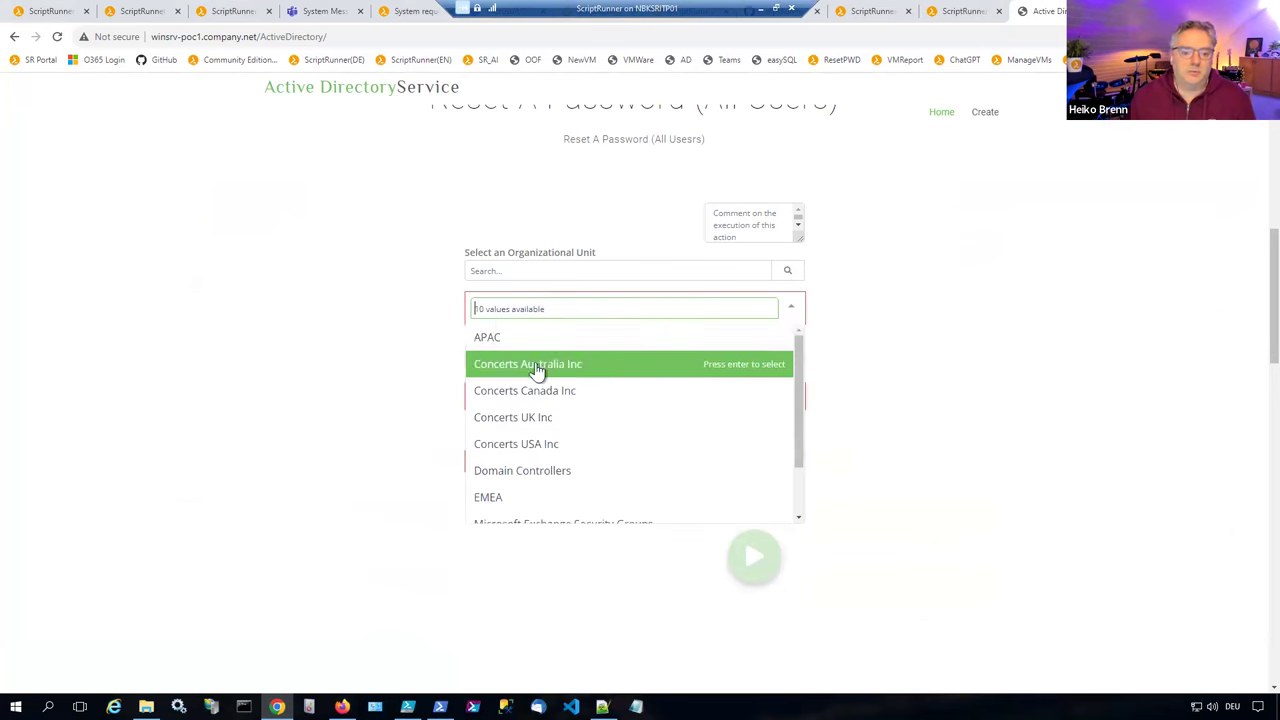
click(529, 443)
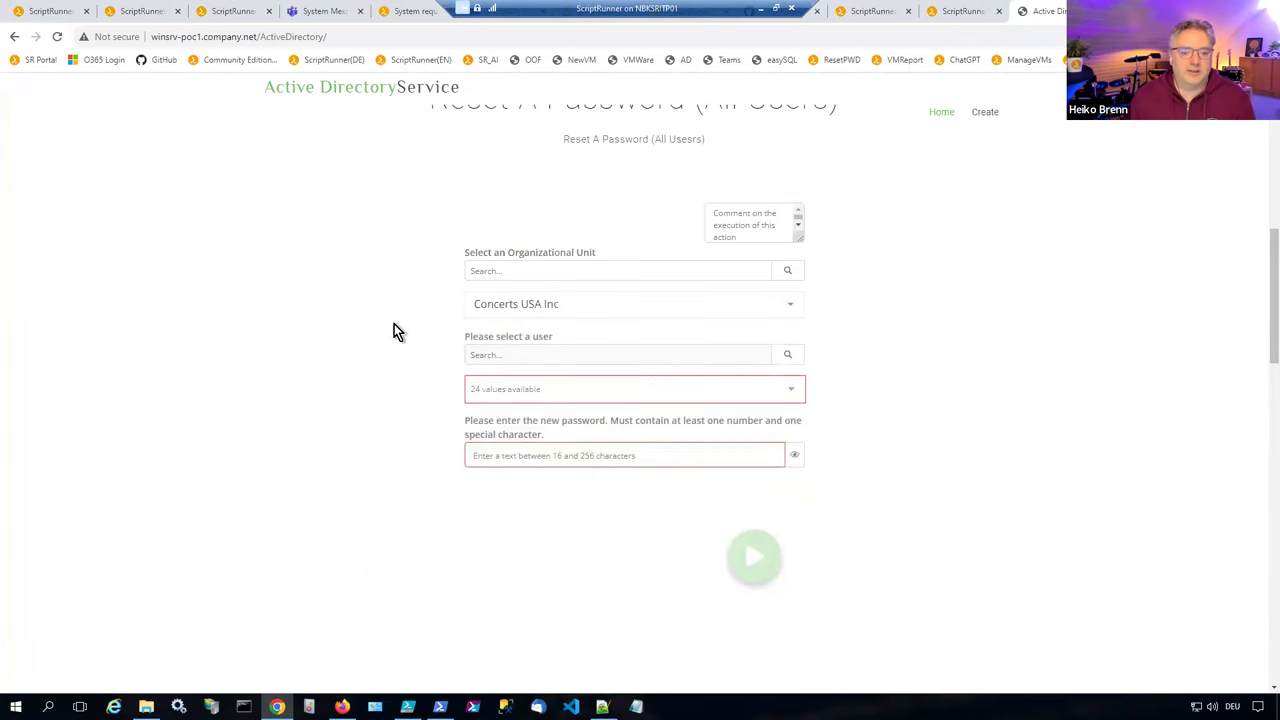
click(554, 390)
click(551, 427)
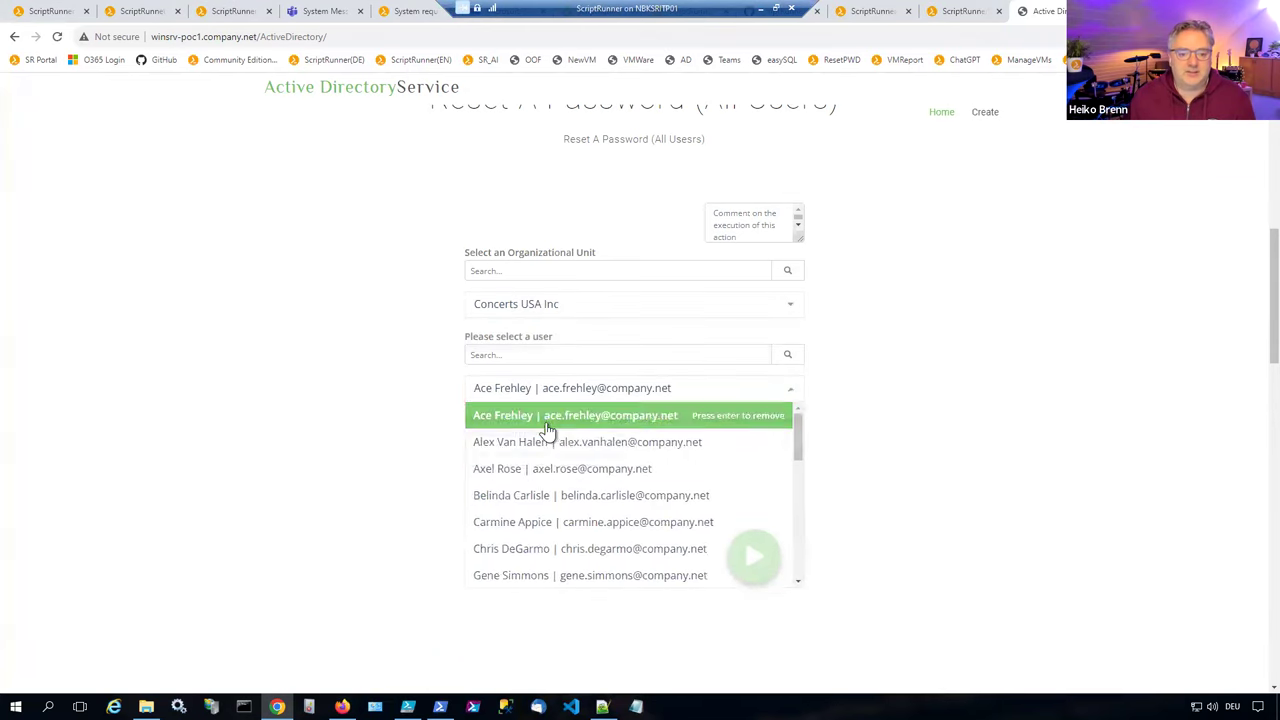
scroll(320, 351, down, 1)
scroll(320, 351, up, 1)
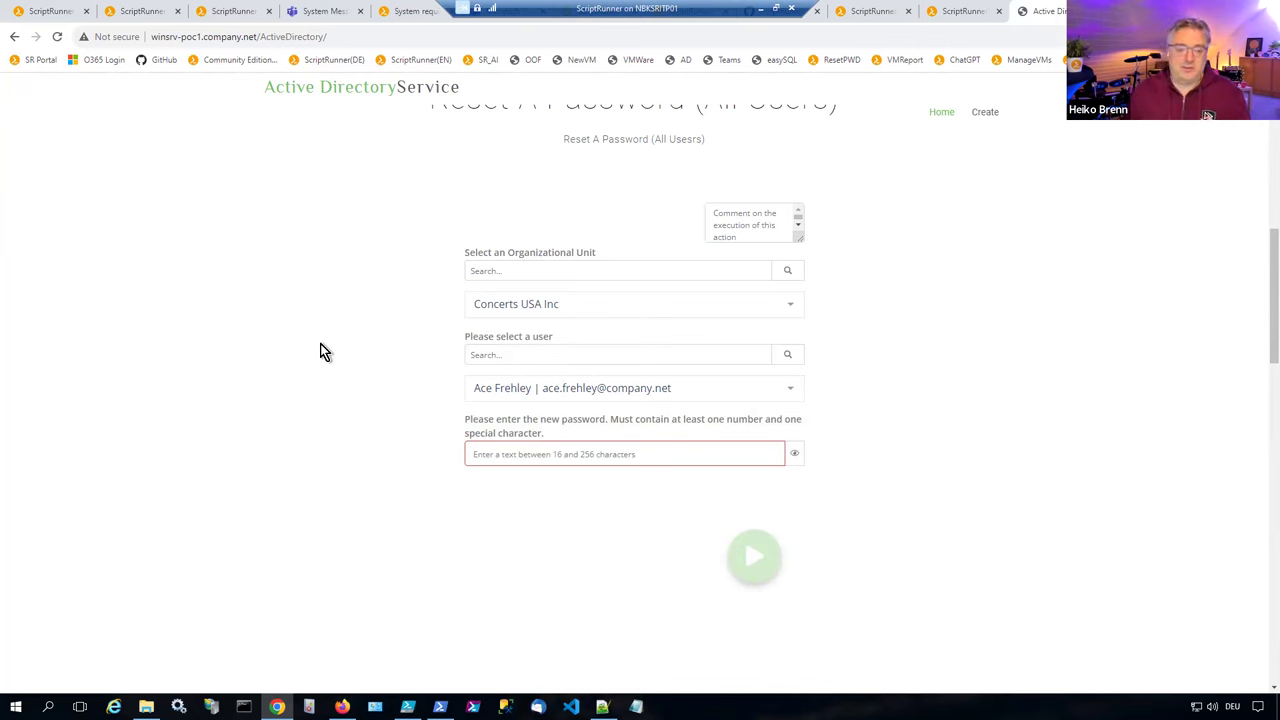
Step: Select the third listed user in the Reset Password For UK Users form
scroll(414, 315, down, 3)
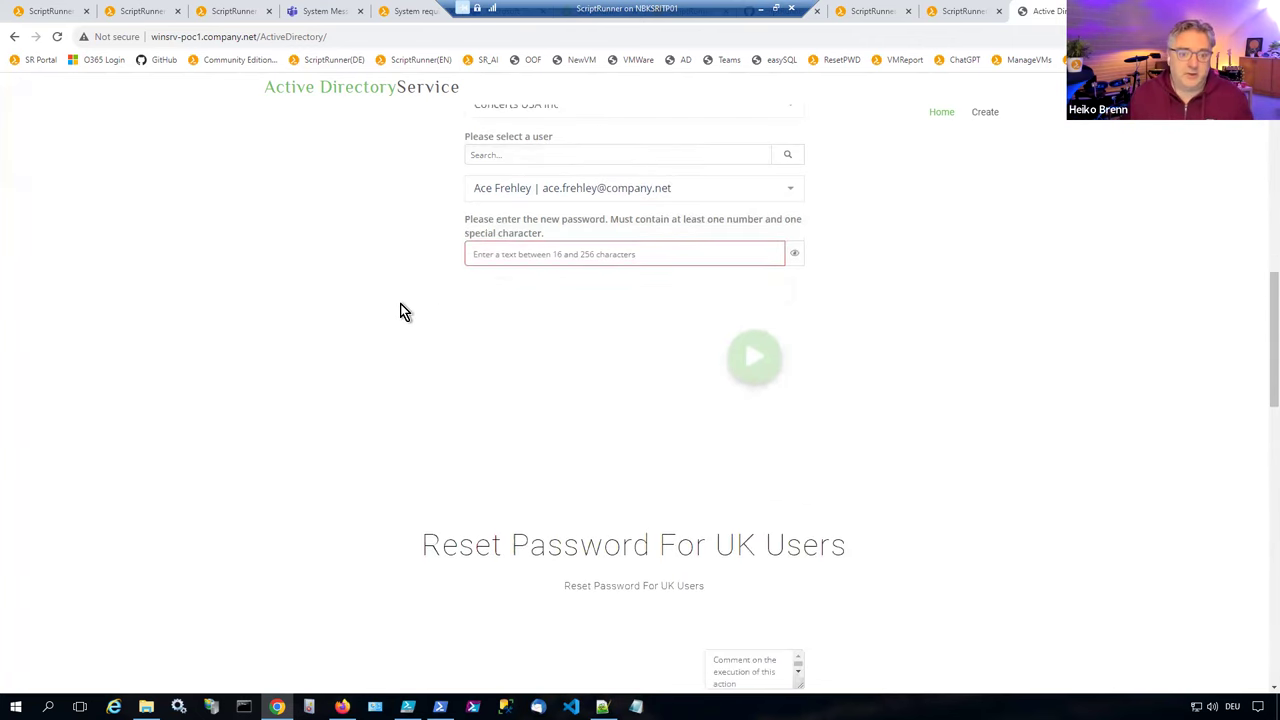
scroll(400, 311, up, 2)
scroll(367, 263, down, 6)
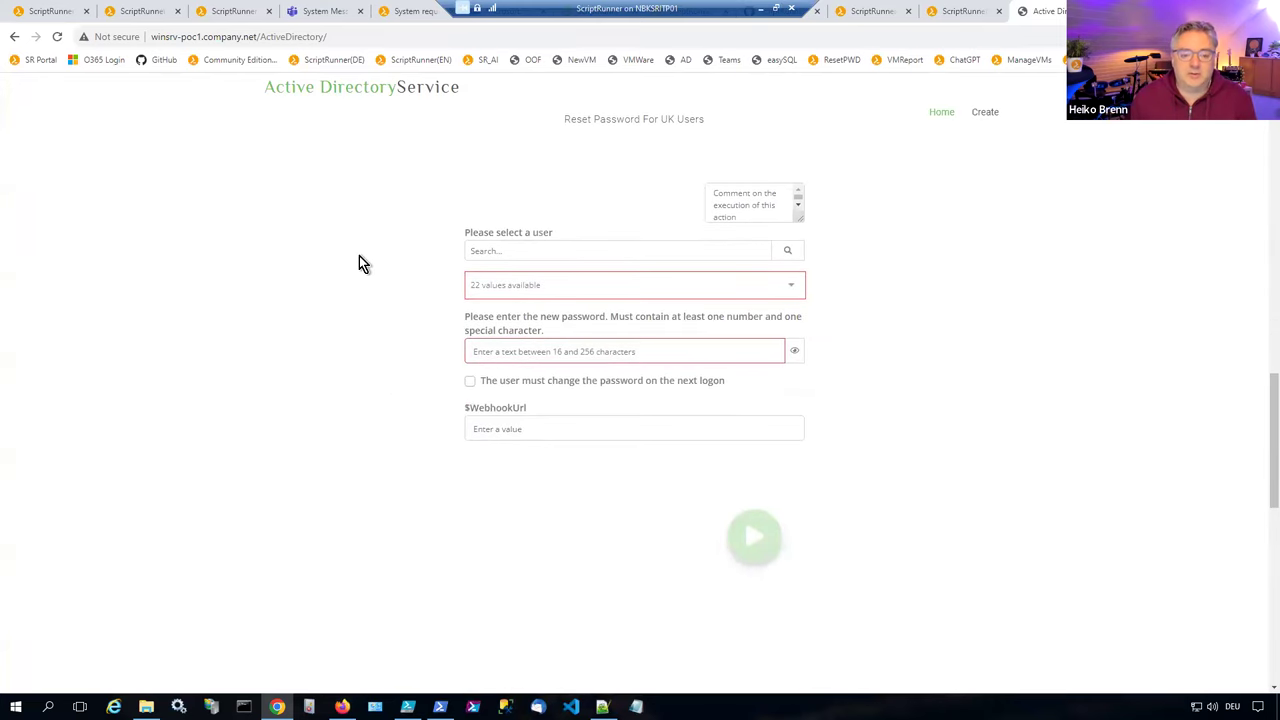
scroll(363, 263, up, 1)
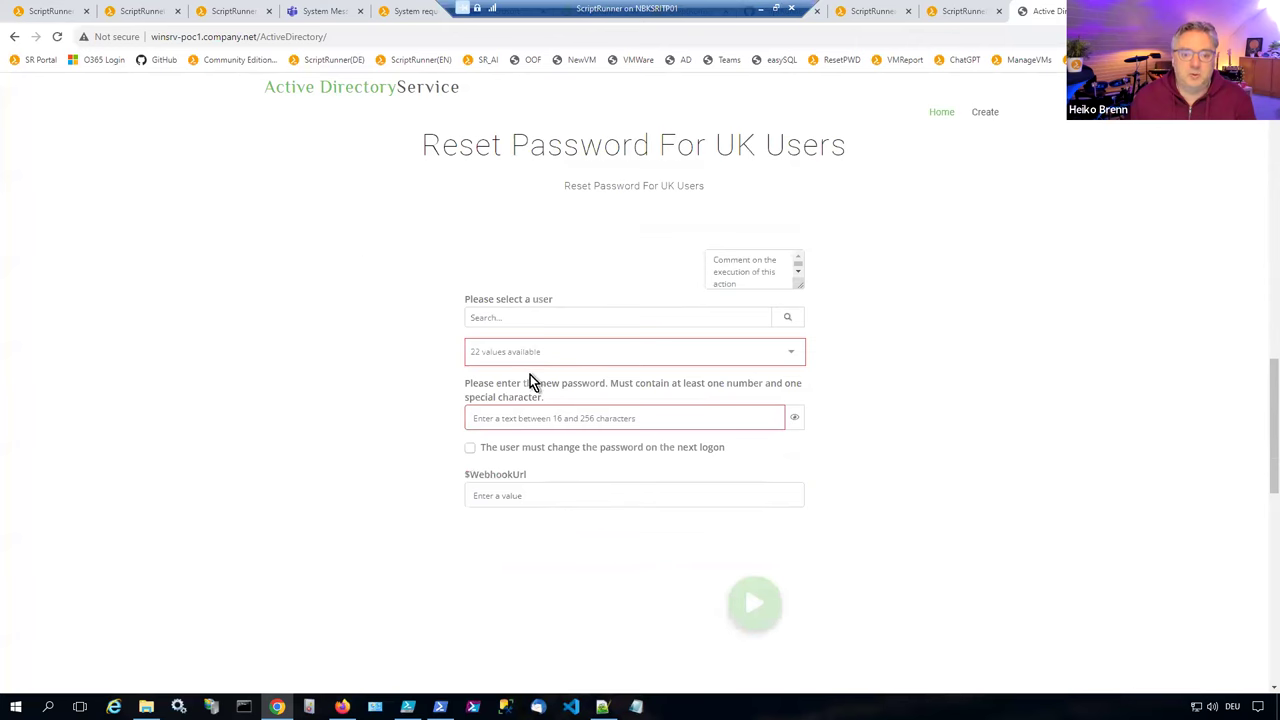
click(644, 357)
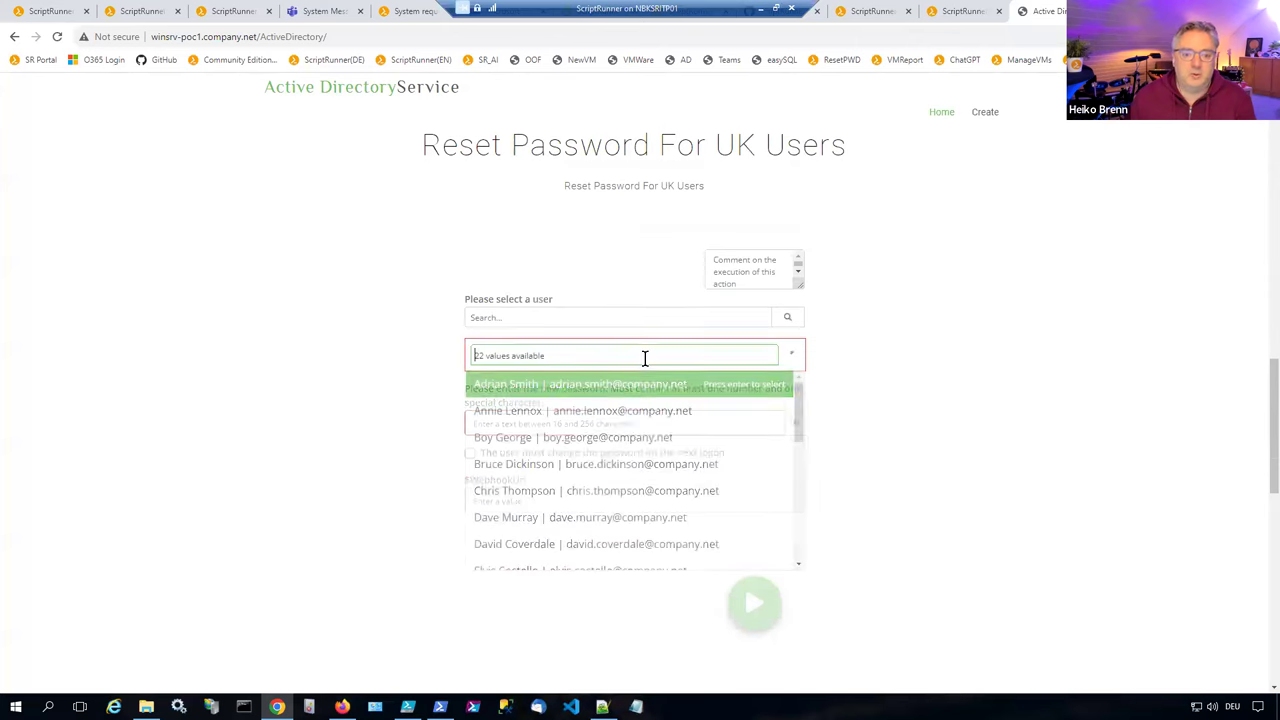
click(606, 447)
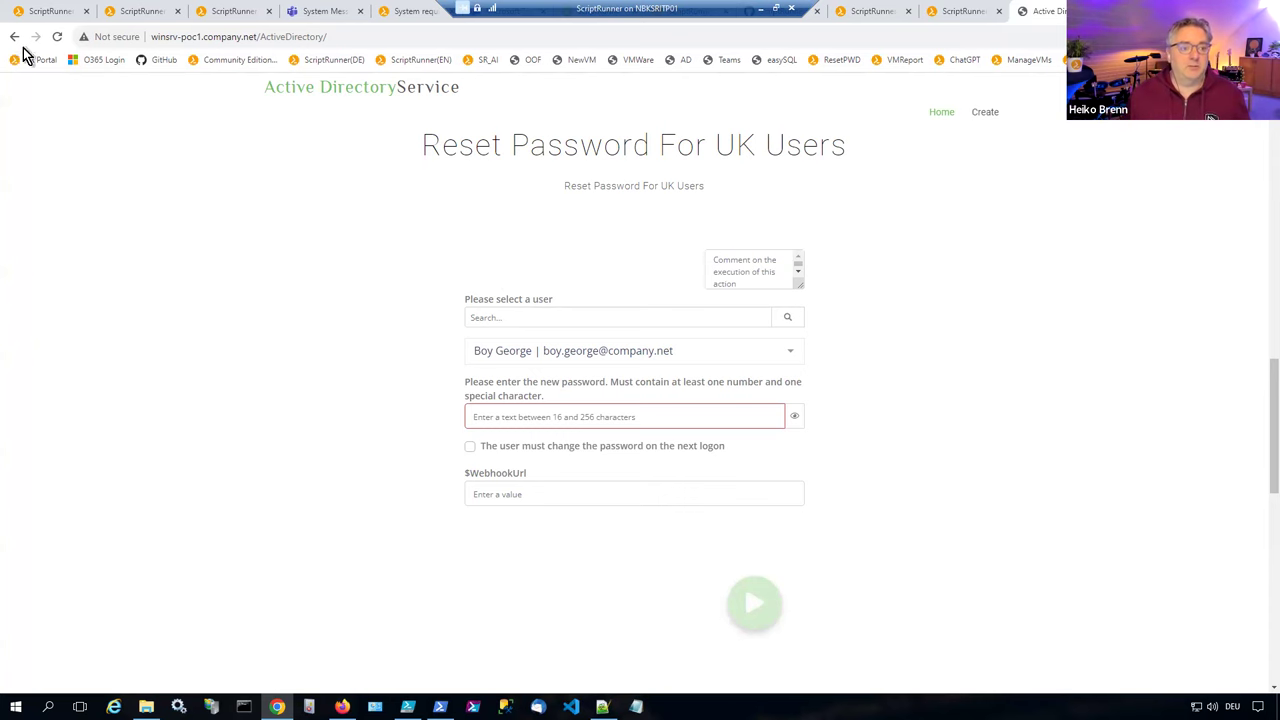
Step: Switch to the ScriptRunner Actions configuration list and sort it by last run, most recent first
click(40, 12)
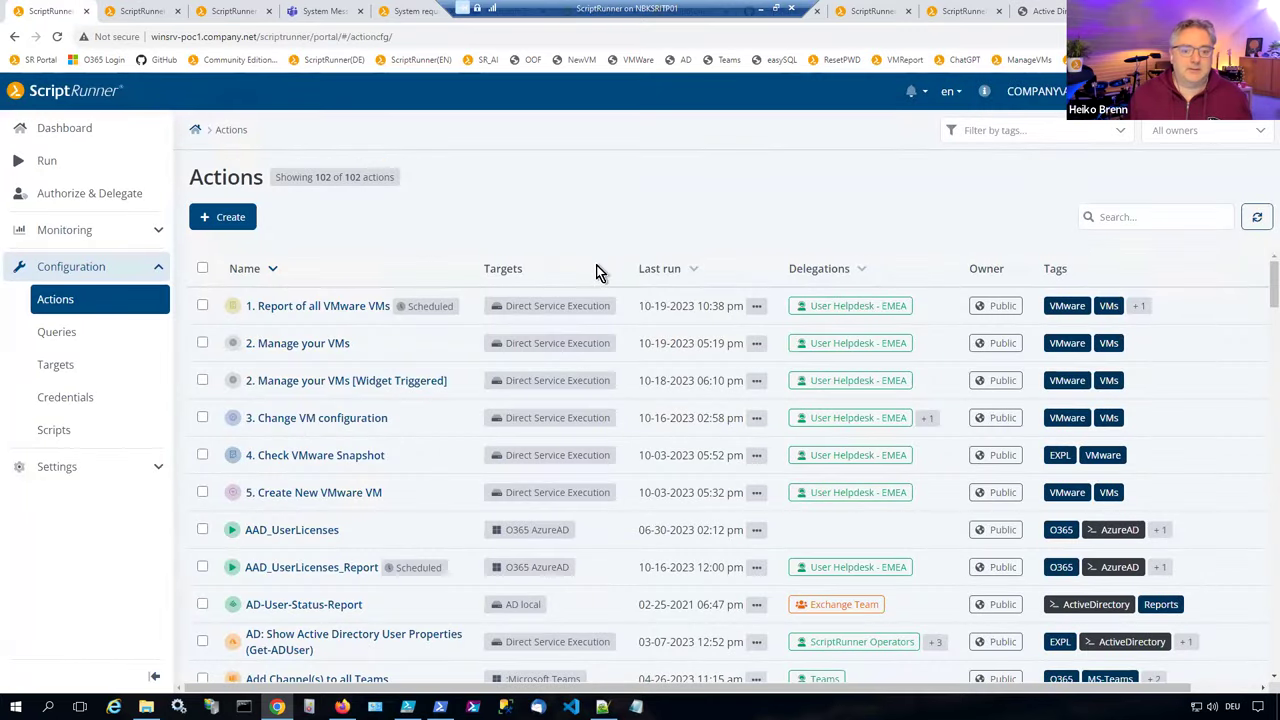
click(665, 269)
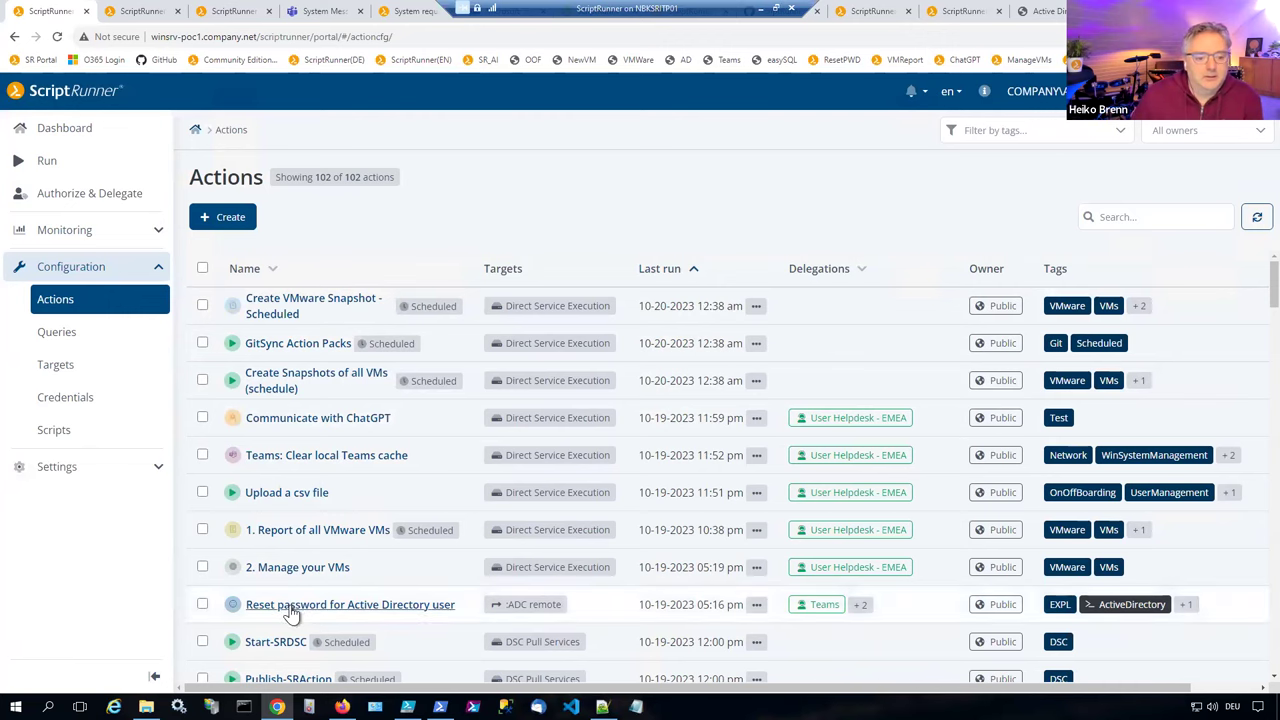
Step: Open the "Reset password for Active Directory user" action and examine its script, queries, target and delegations in the overview
click(337, 610)
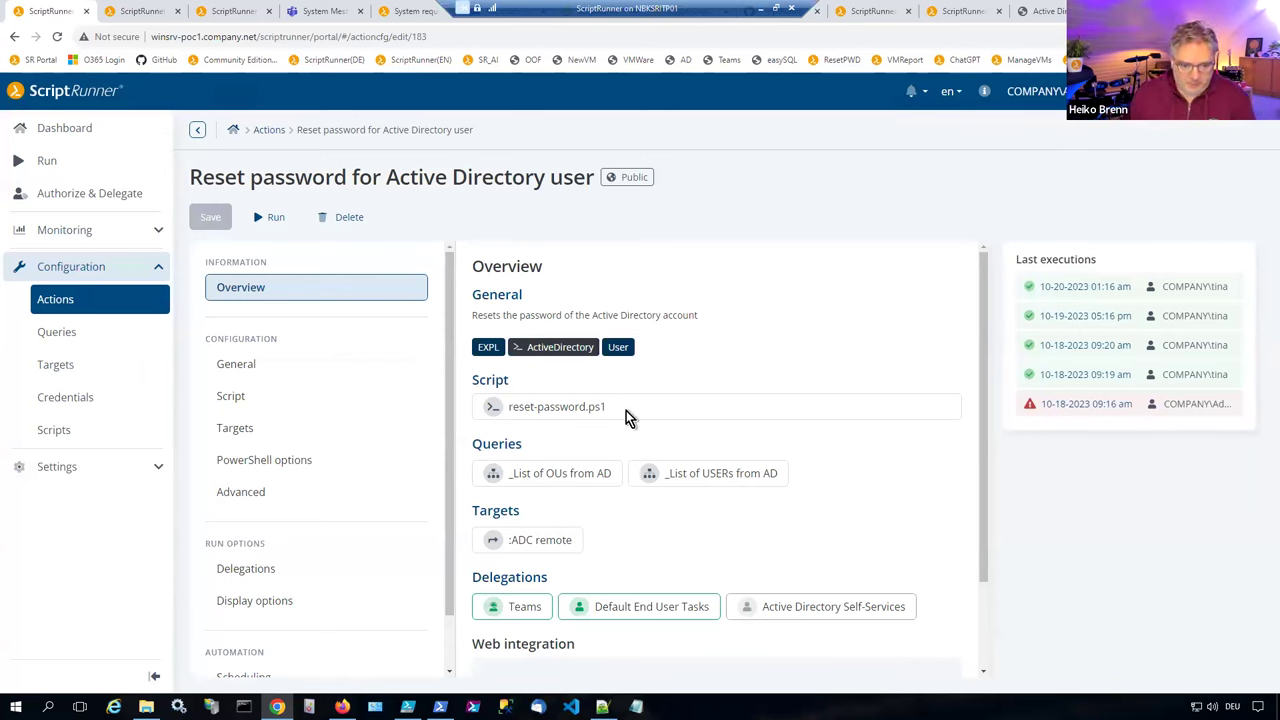
drag(618, 412, 510, 416)
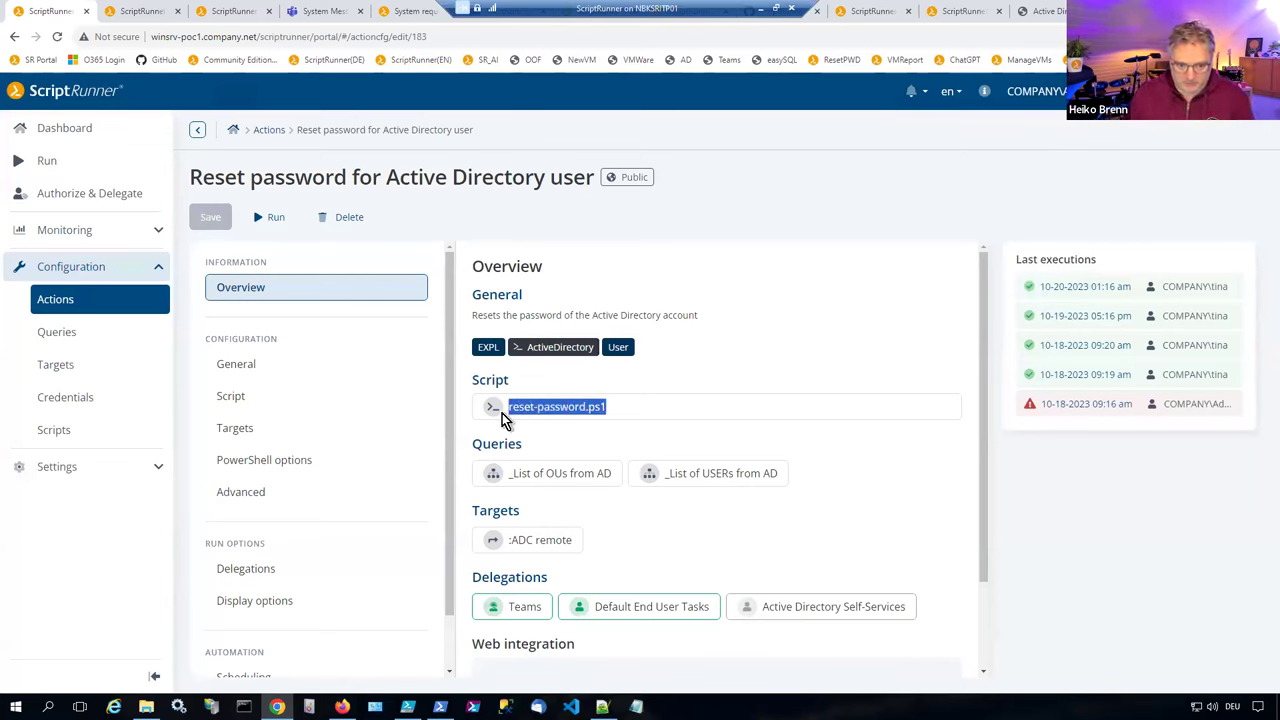
drag(609, 475, 502, 476)
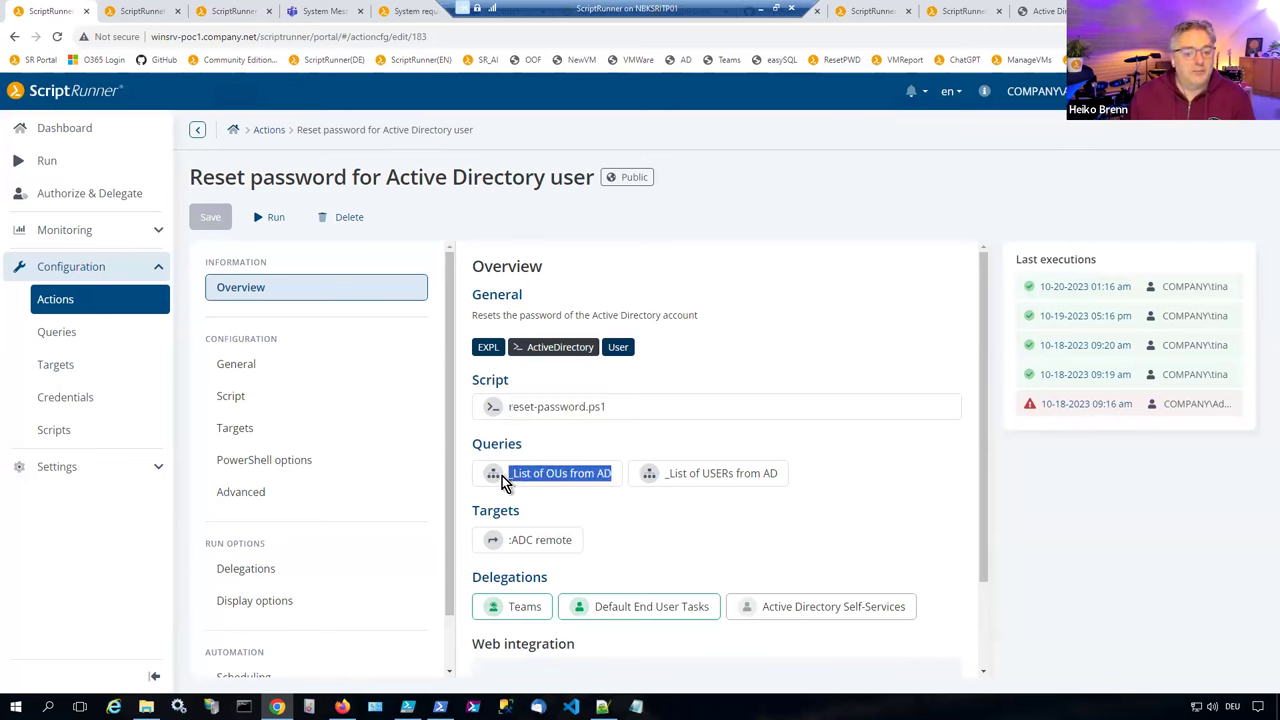
drag(776, 474, 490, 545)
click(537, 548)
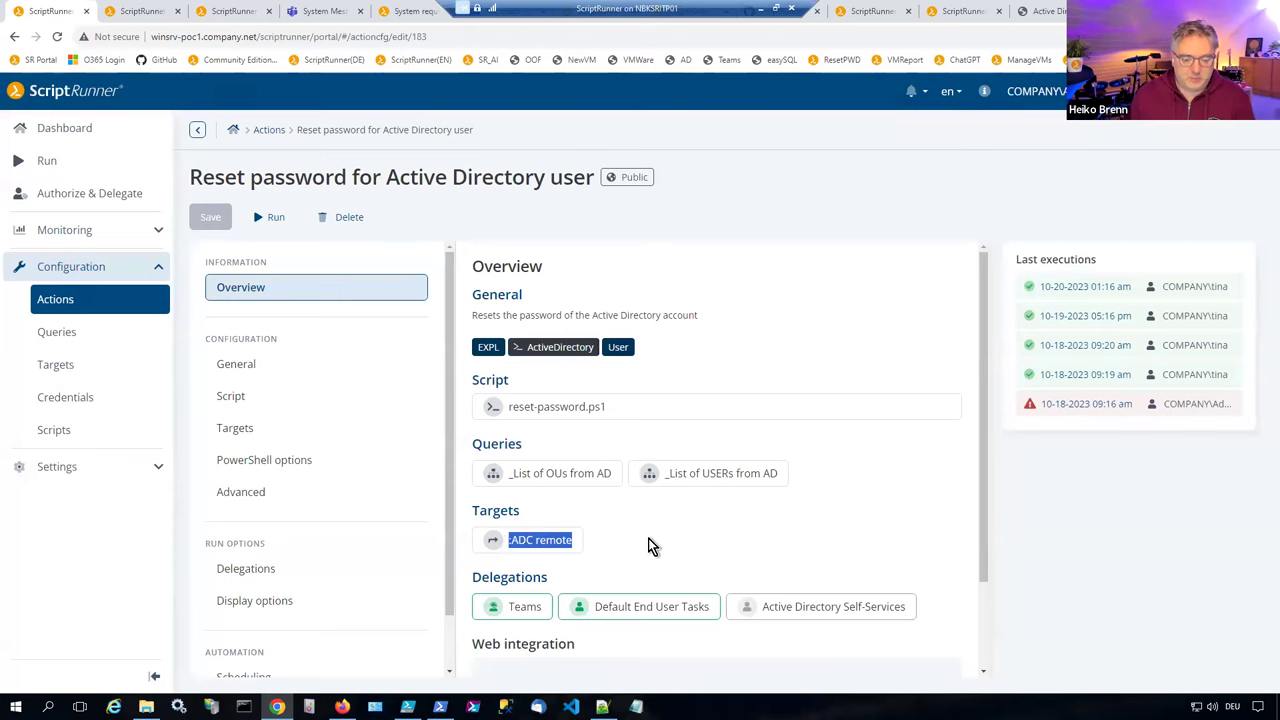
scroll(650, 530, down, 1)
click(615, 475)
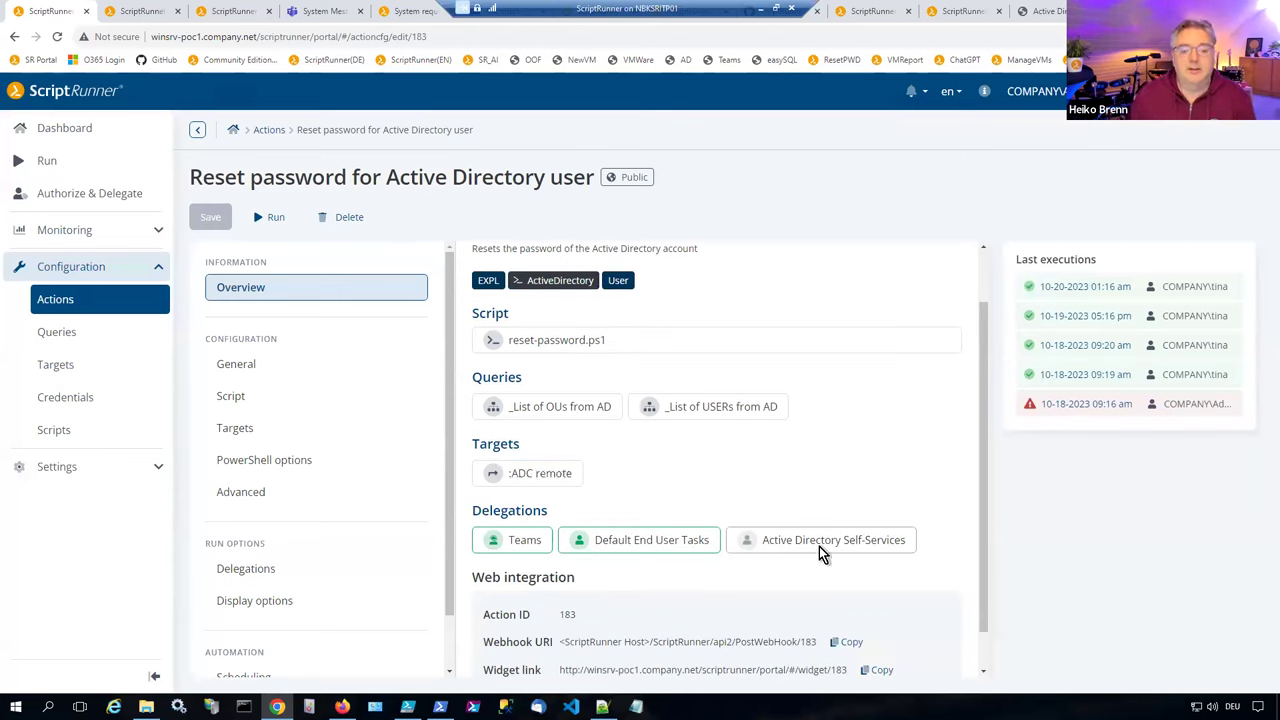
drag(908, 538, 495, 545)
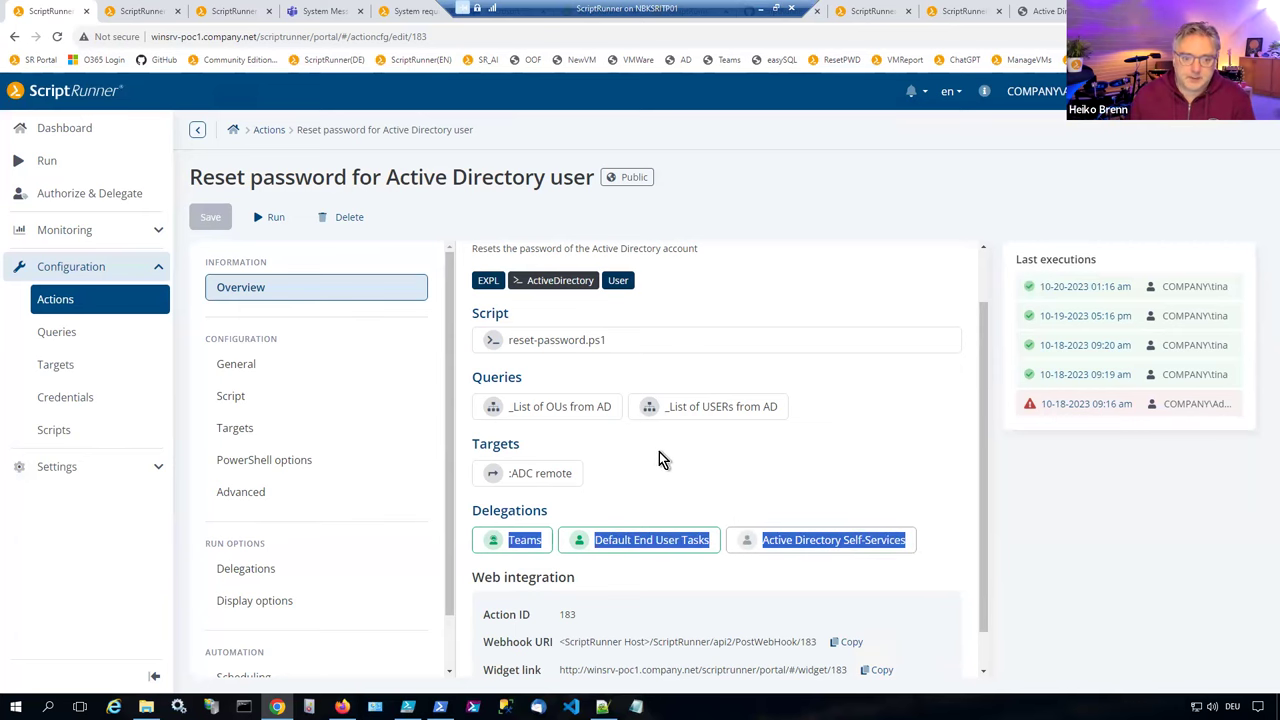
Step: Open the action's script configuration and examine the queries linked to the $OUPath and $Username parameters
click(233, 397)
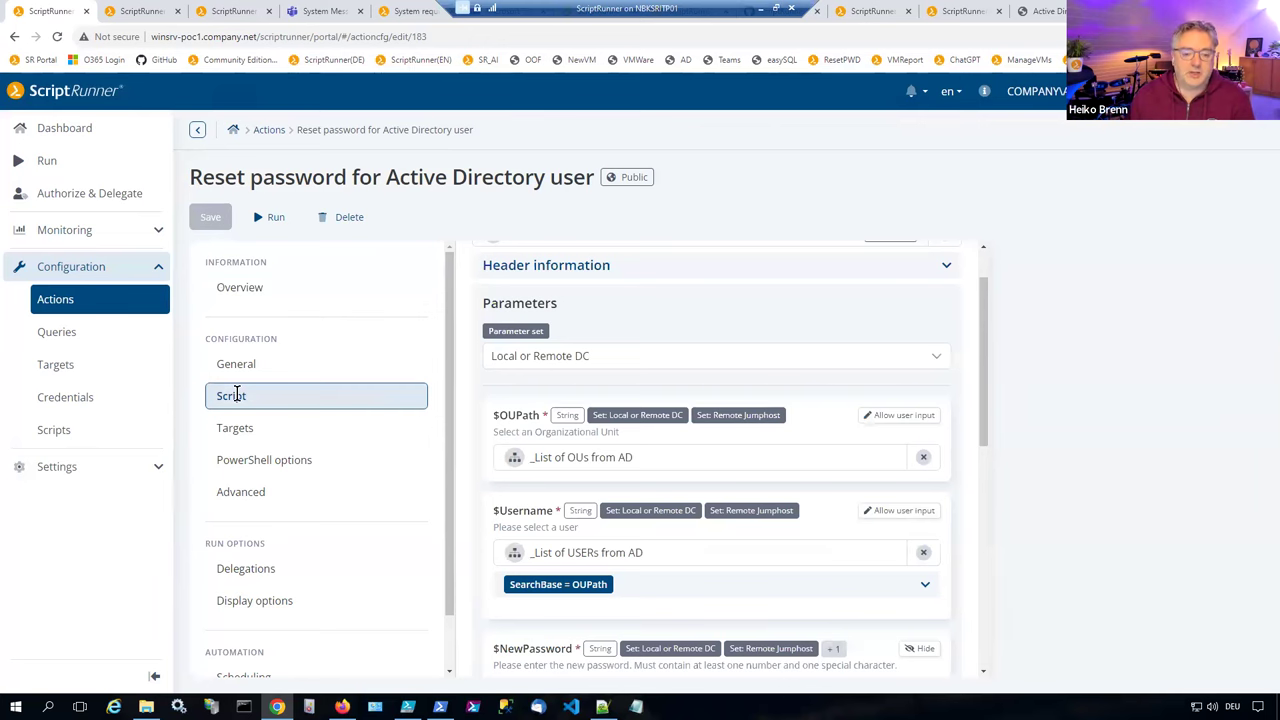
scroll(738, 408, down, 1)
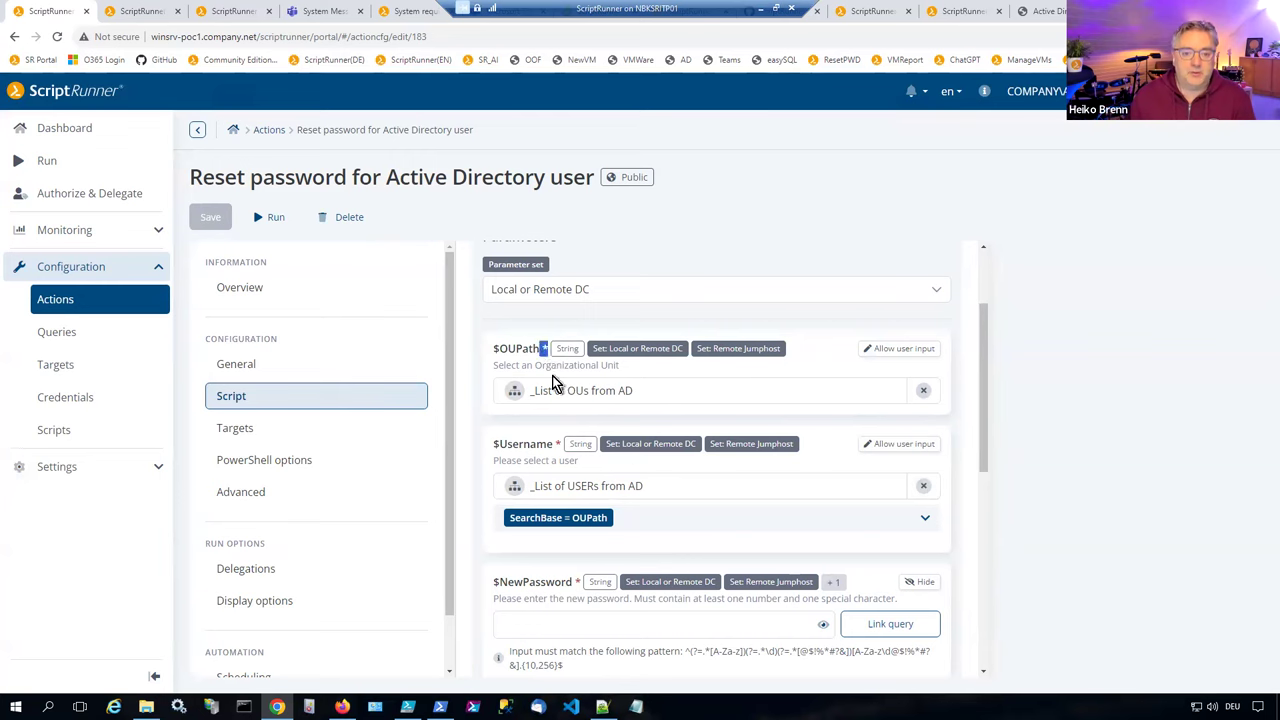
drag(670, 393, 519, 390)
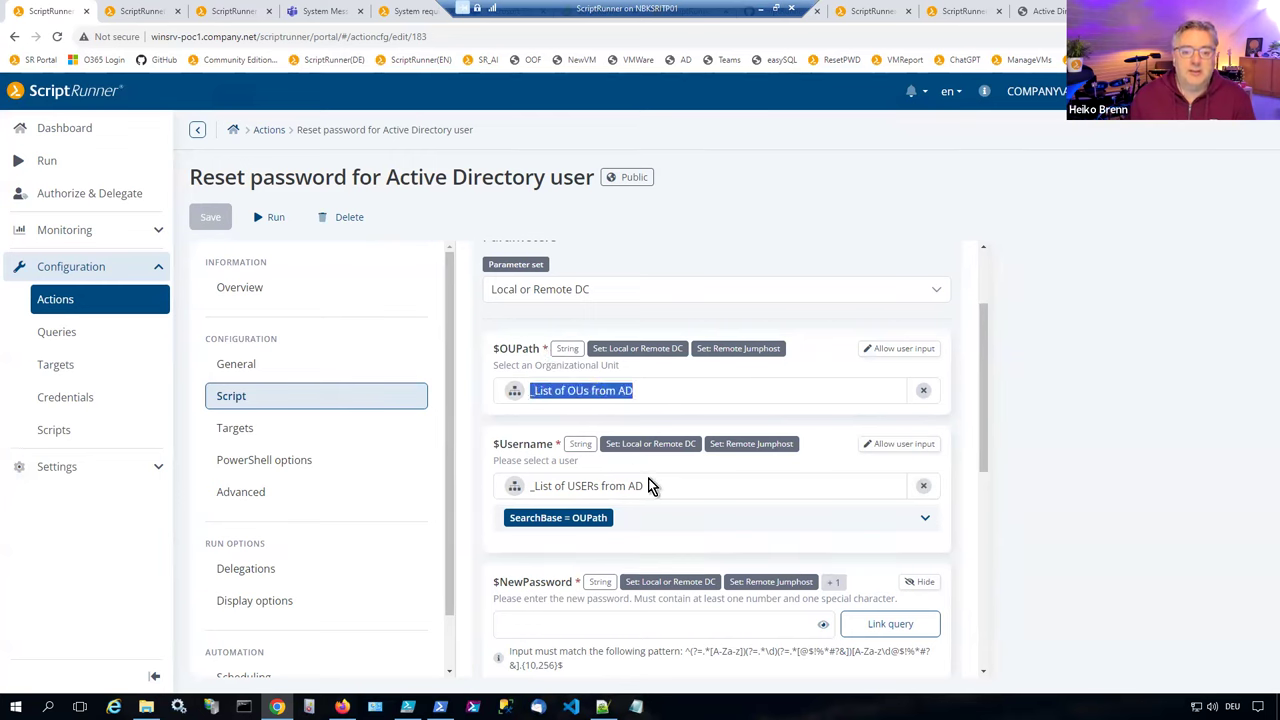
drag(648, 480, 580, 486)
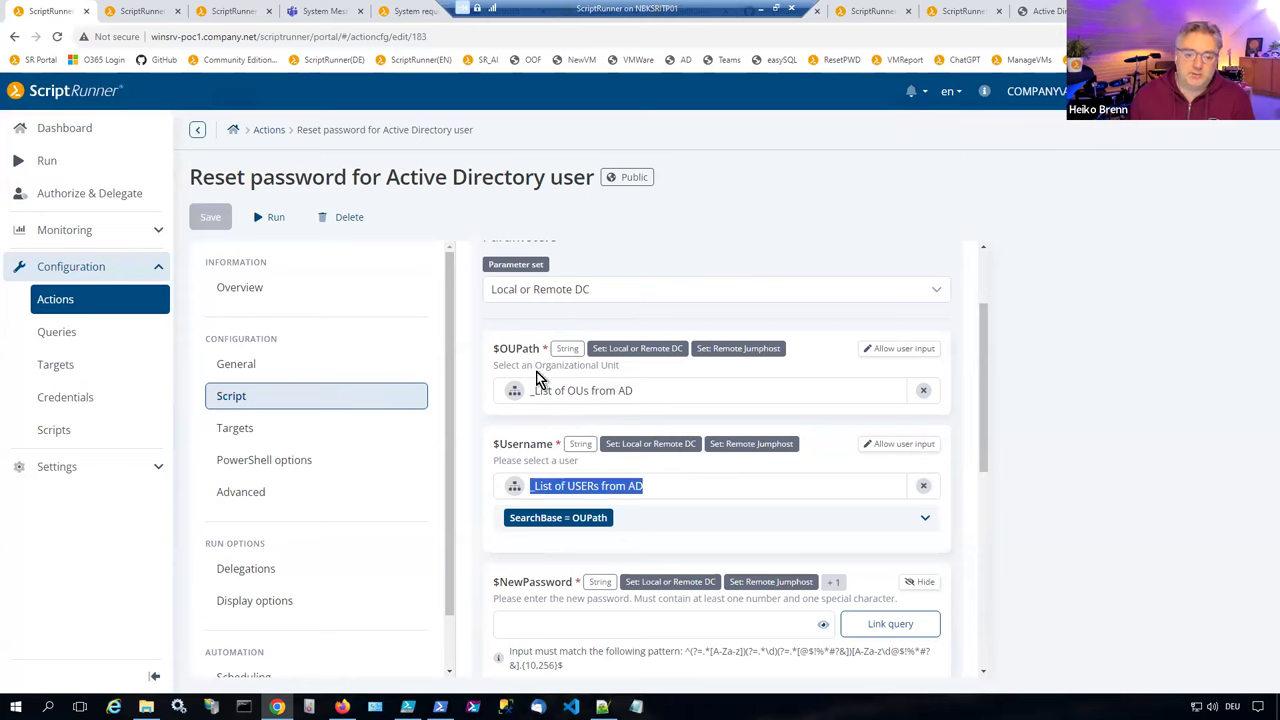
Step: Unlink the query from the $OUPath parameter and enter a manual placeholder path beginning with "cn" instead
click(922, 391)
click(728, 390)
text(ou)
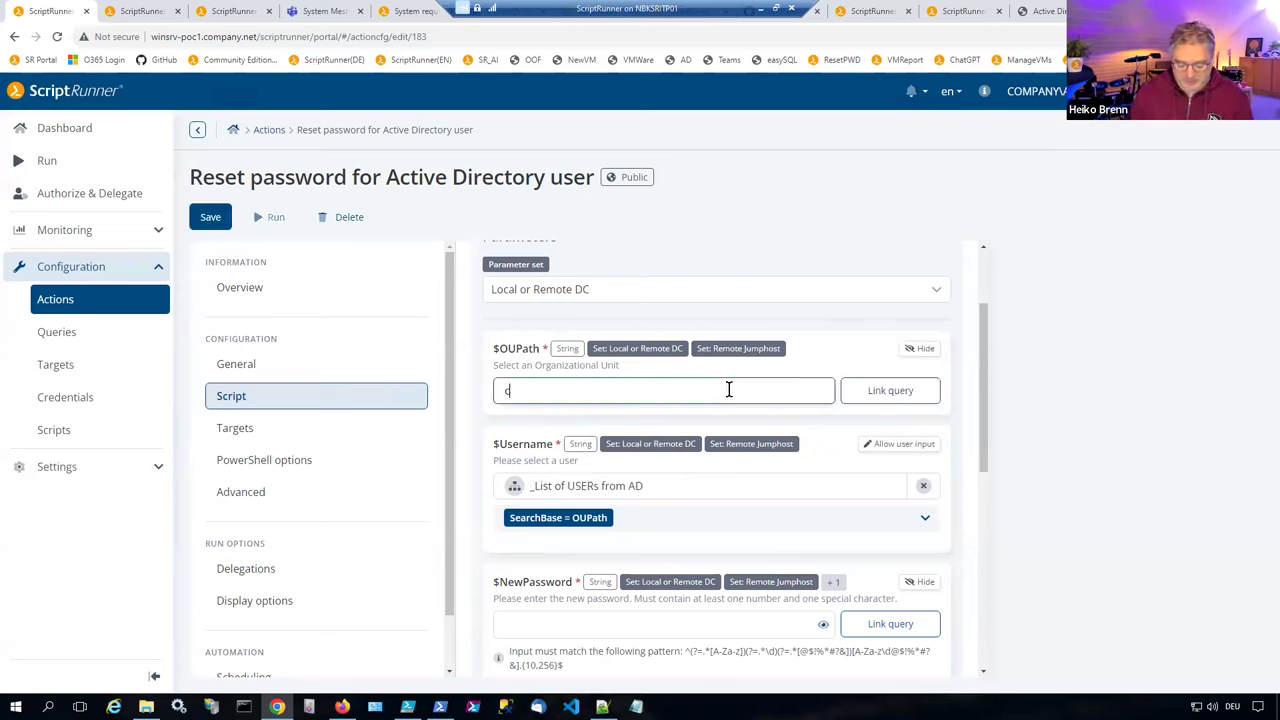
key(BackSpace)
key(BackSpace)
text(cn=adsfdsfd)
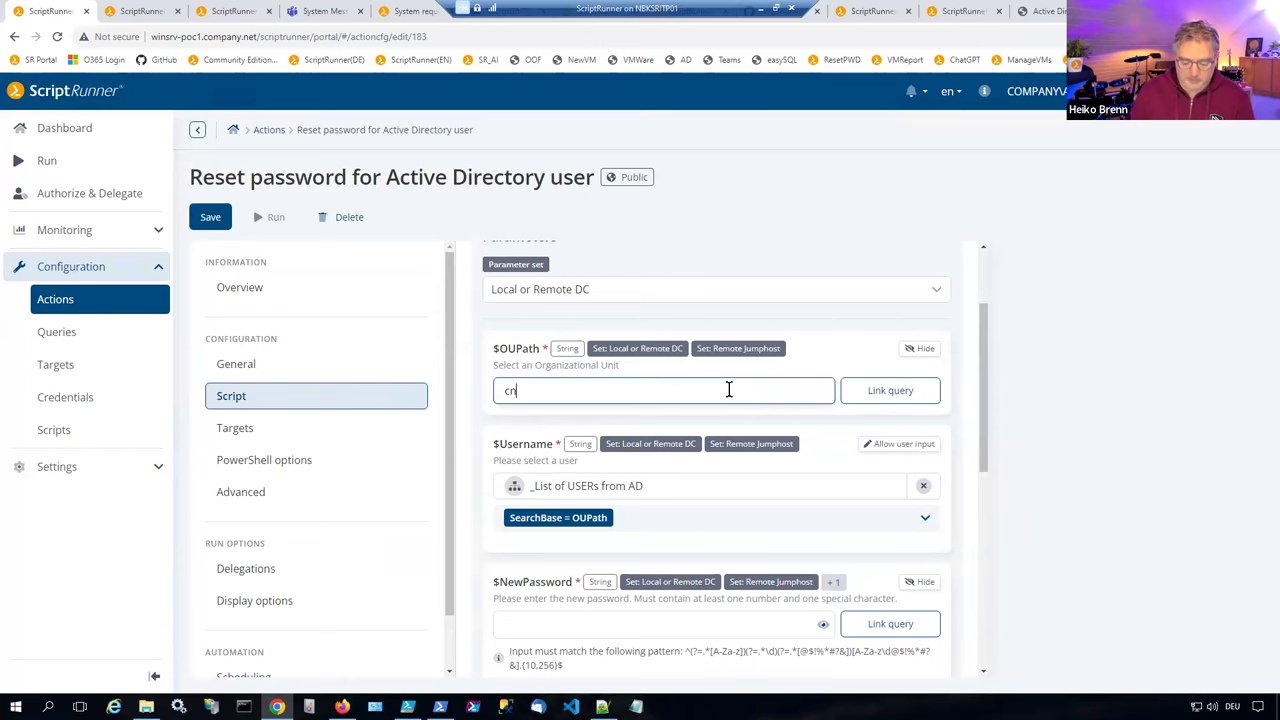
Step: Clear the manual text from the $OUPath parameter and link the "_List of OUs from AD" query to it
key(BackSpace)
key(BackSpace)
key(BackSpace)
key(BackSpace)
key(BackSpace)
key(BackSpace)
key(BackSpace)
key(BackSpace)
key(BackSpace)
key(BackSpace)
key(BackSpace)
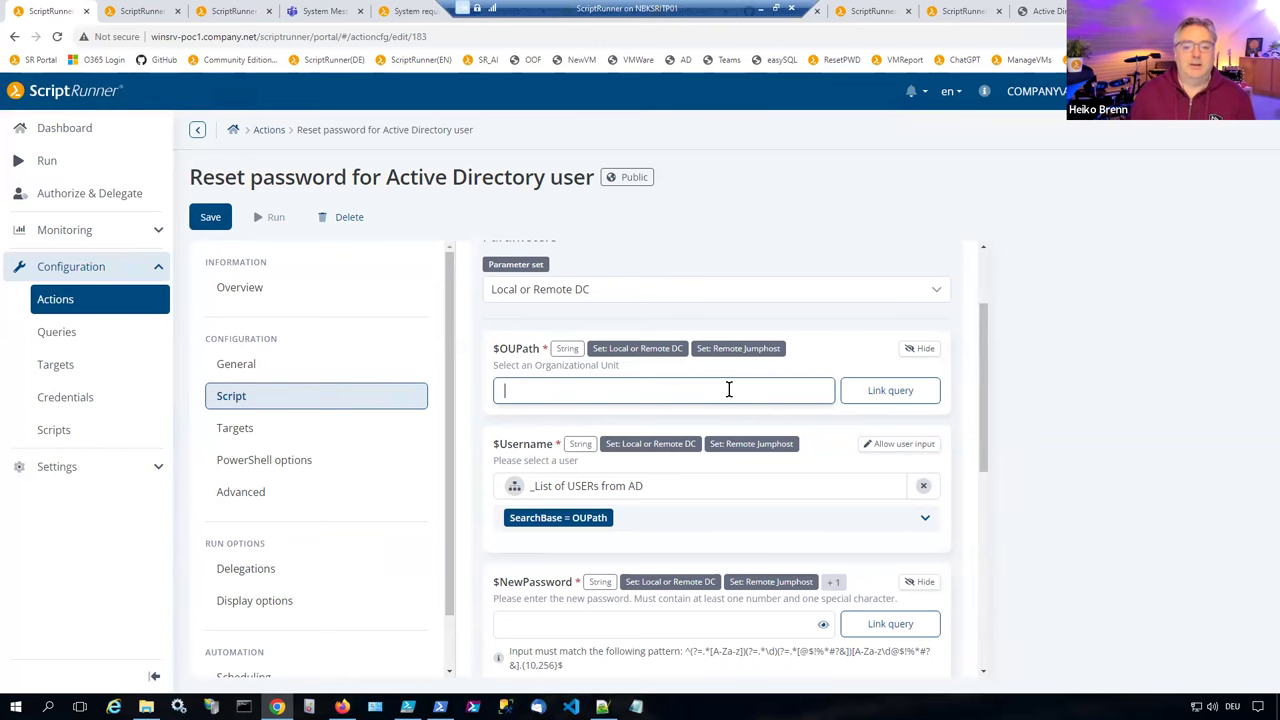
click(860, 396)
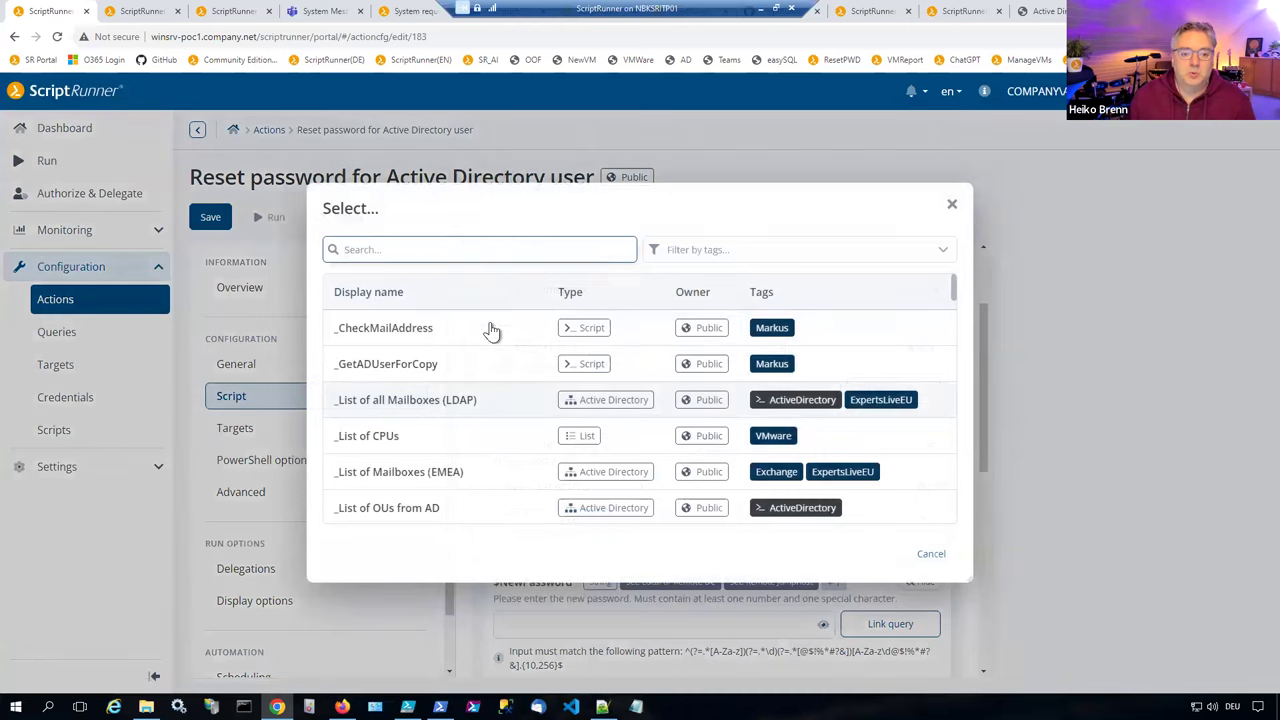
click(399, 508)
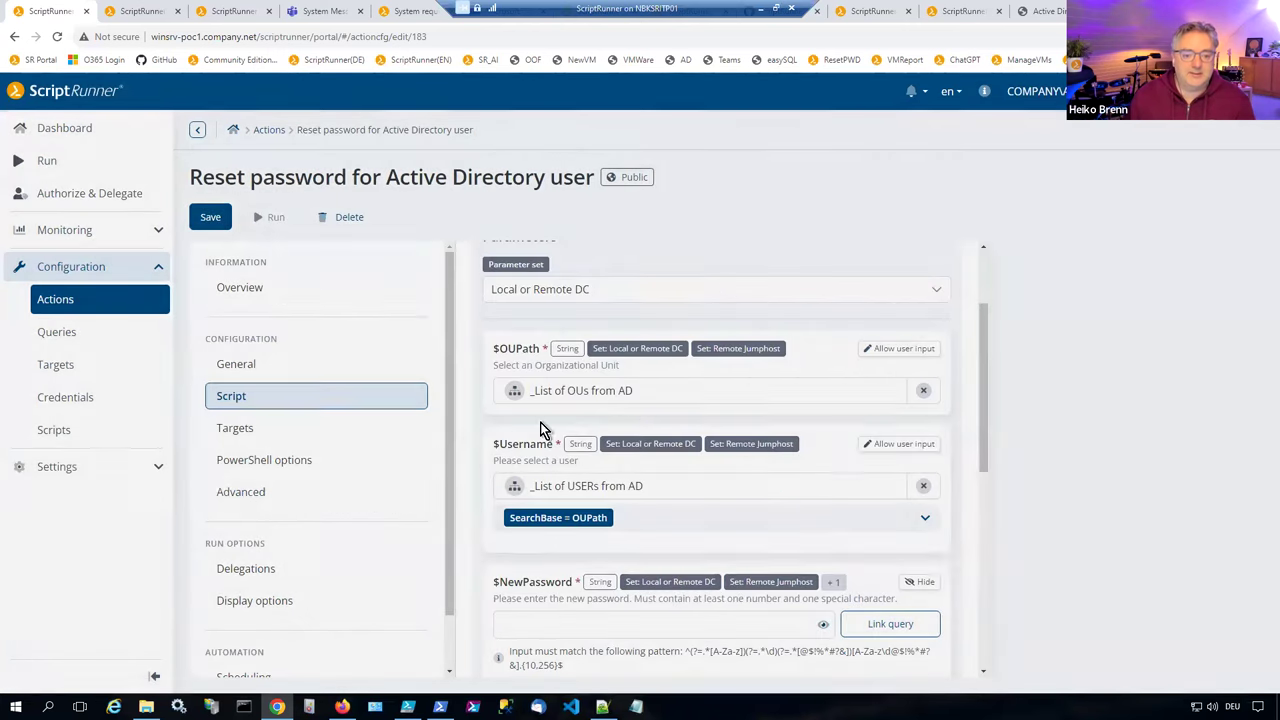
Step: Expand the SearchBase mapping of the $Username query and examine it along with the input rules of the $NewPassword parameter
scroll(627, 407, down, 1)
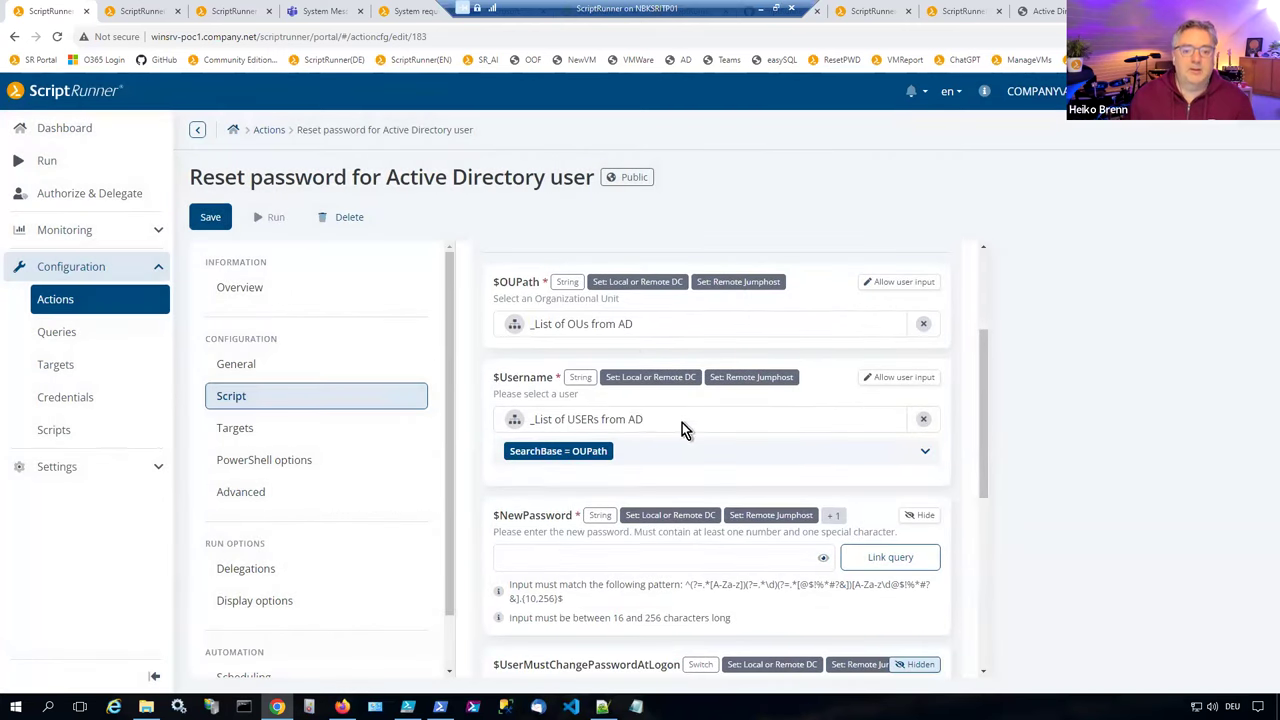
drag(566, 419, 528, 414)
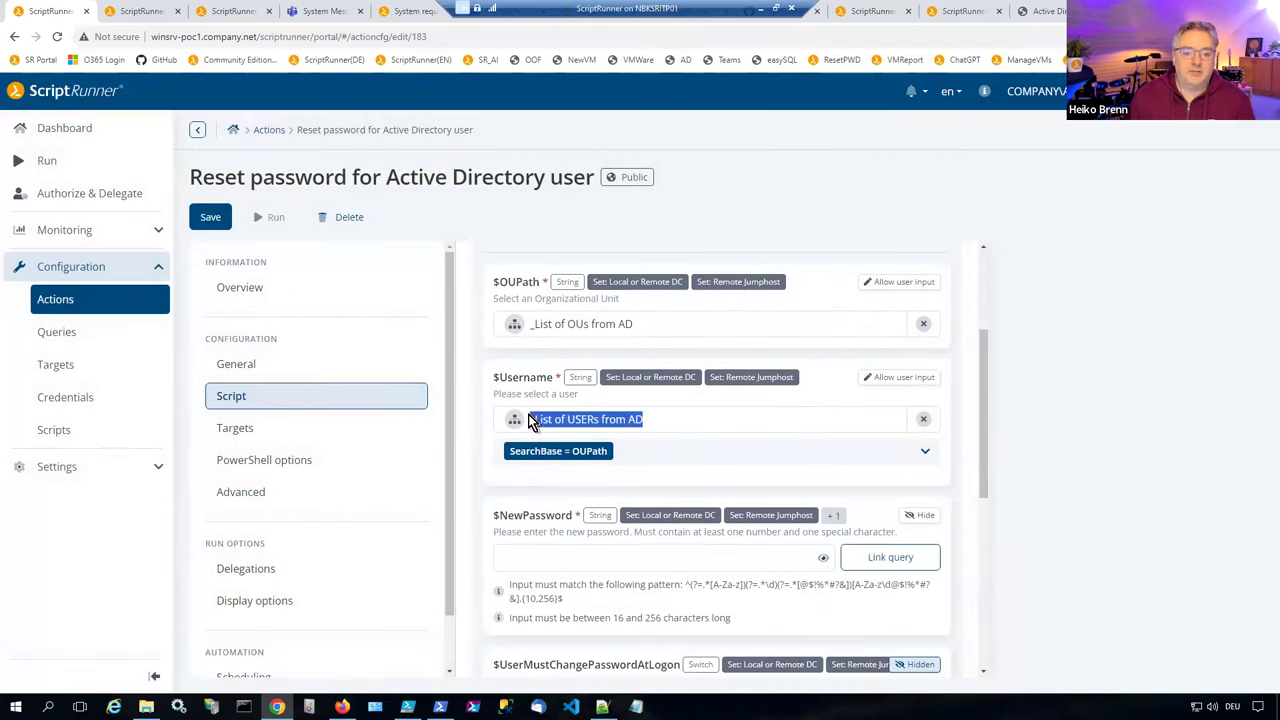
click(896, 457)
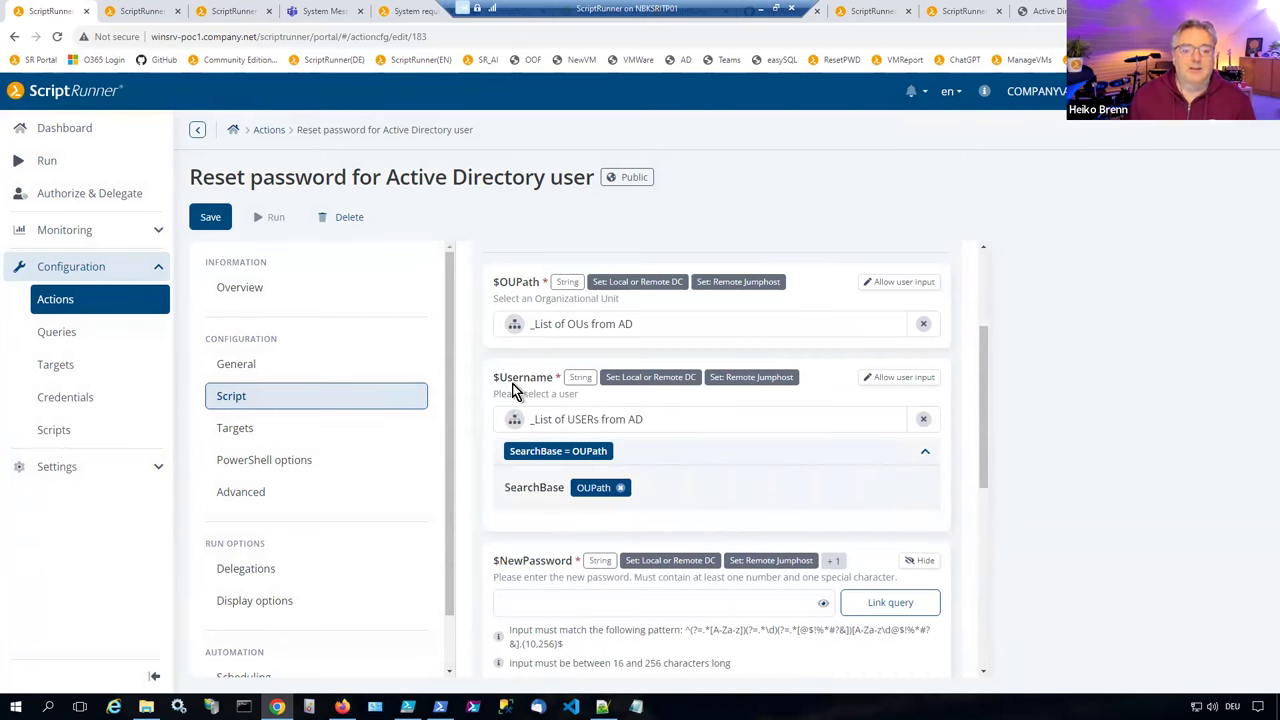
drag(498, 379, 519, 386)
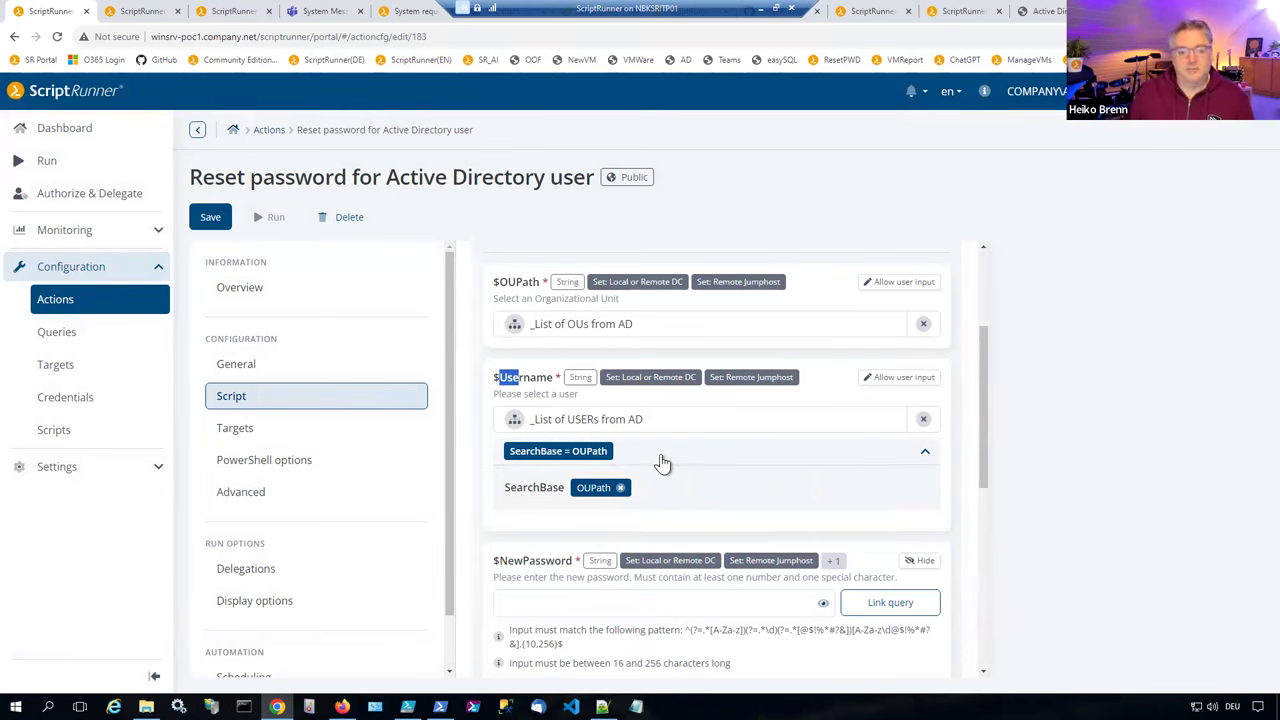
scroll(660, 463, down, 1)
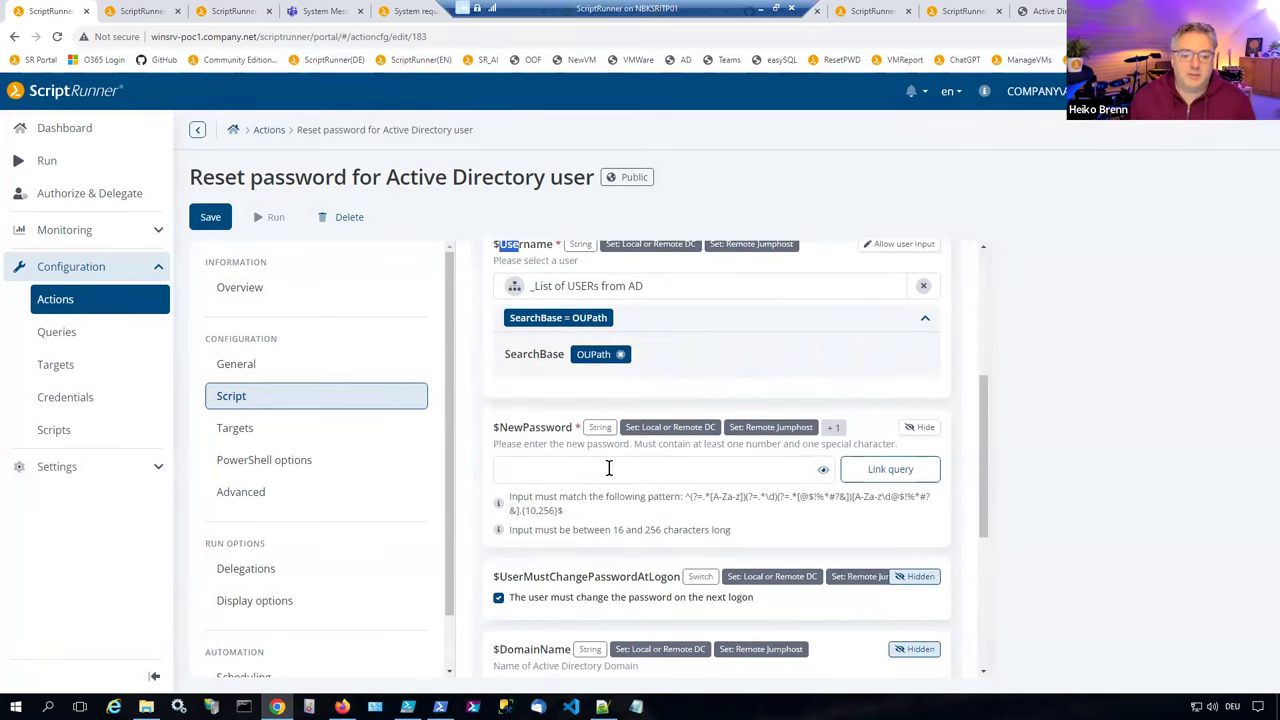
drag(685, 497, 790, 520)
click(767, 519)
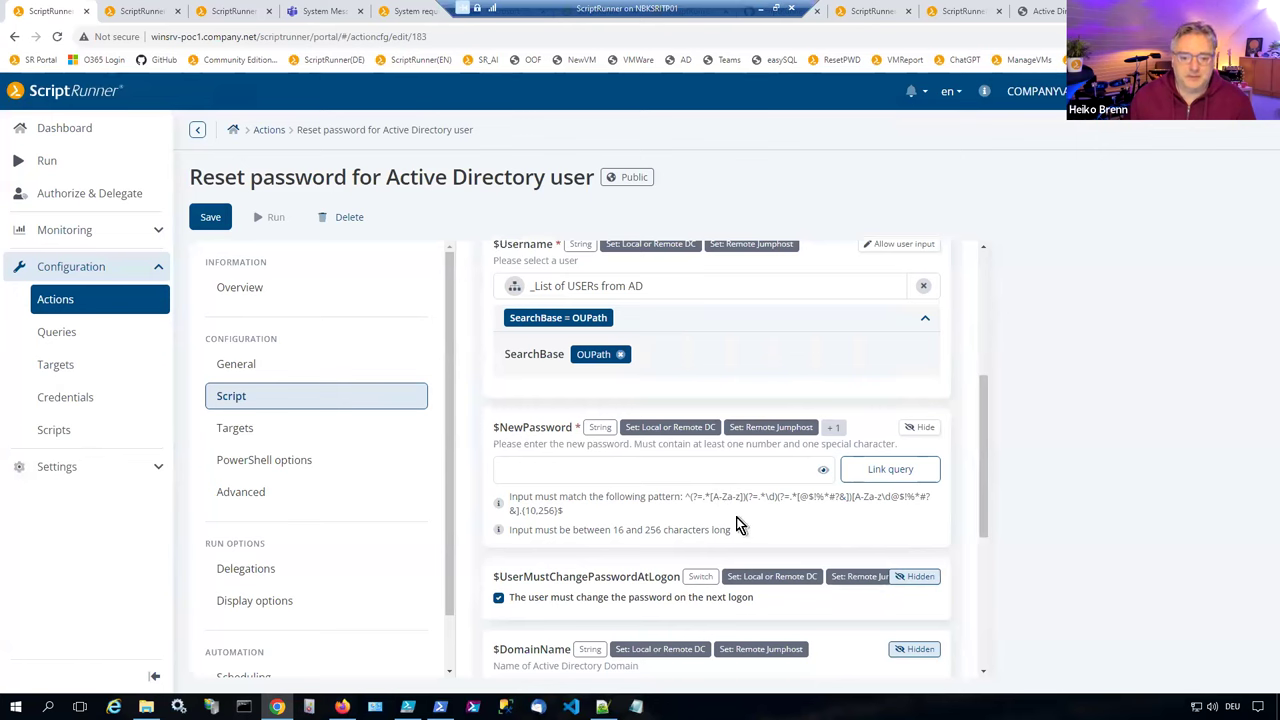
Step: Disable the $UserMustChangePasswordAtLogon default, make that parameter visible to users, and save the action
scroll(672, 511, down, 1)
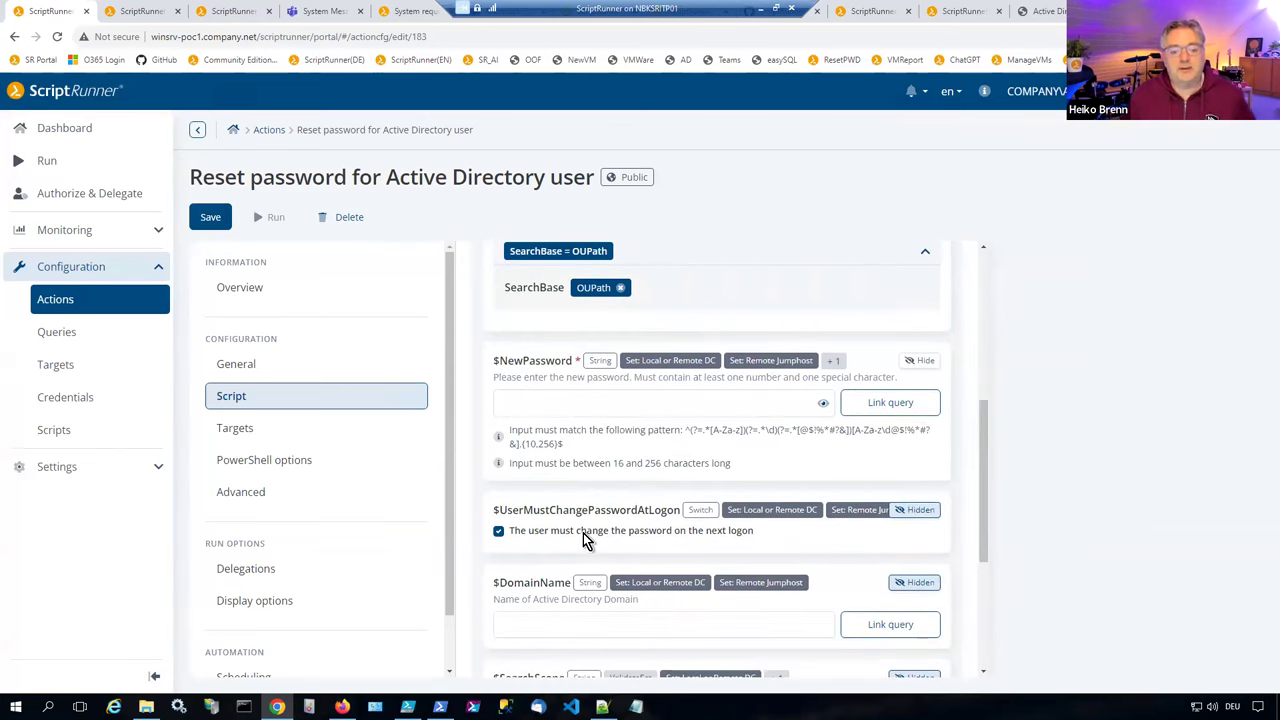
scroll(583, 533, down, 1)
drag(512, 468, 762, 473)
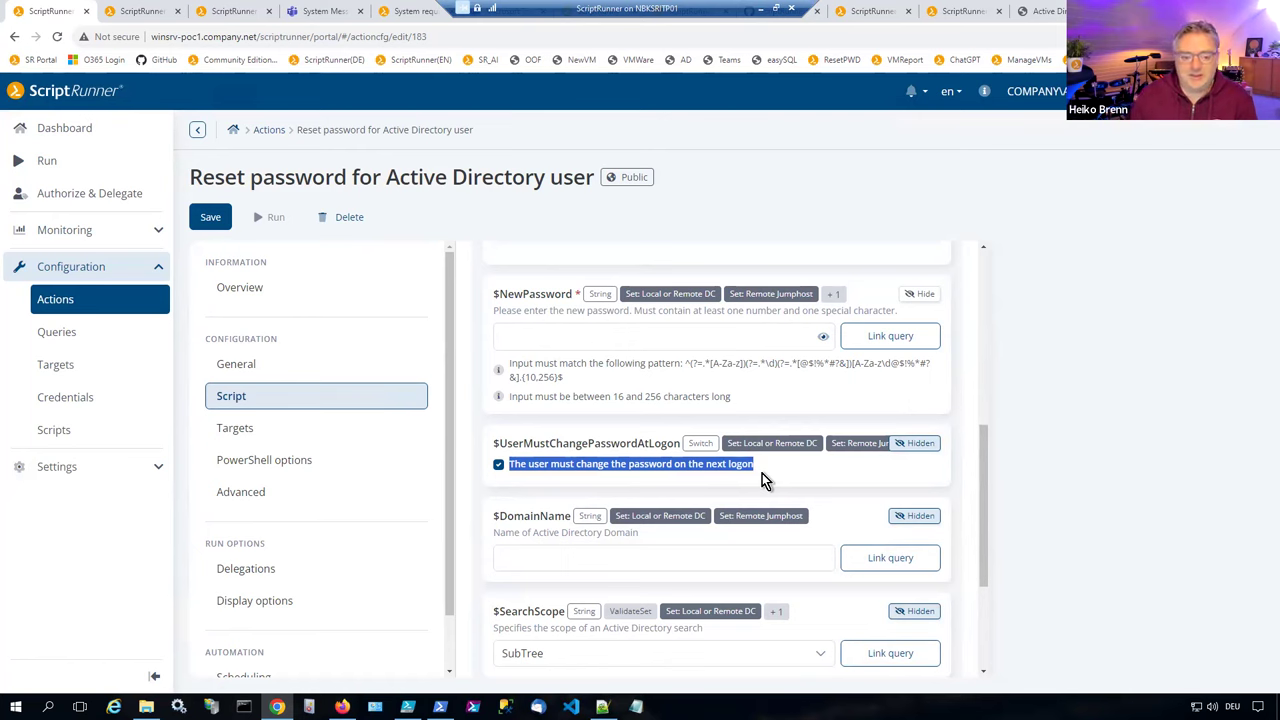
click(611, 469)
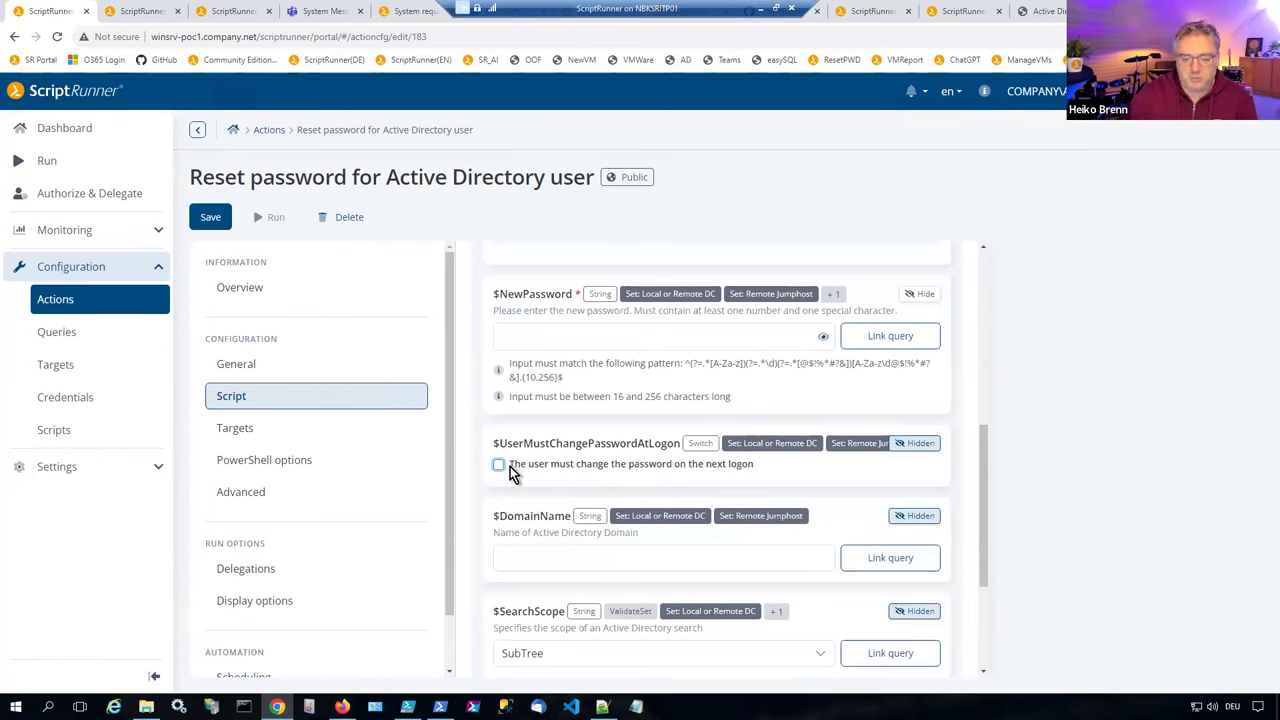
click(915, 446)
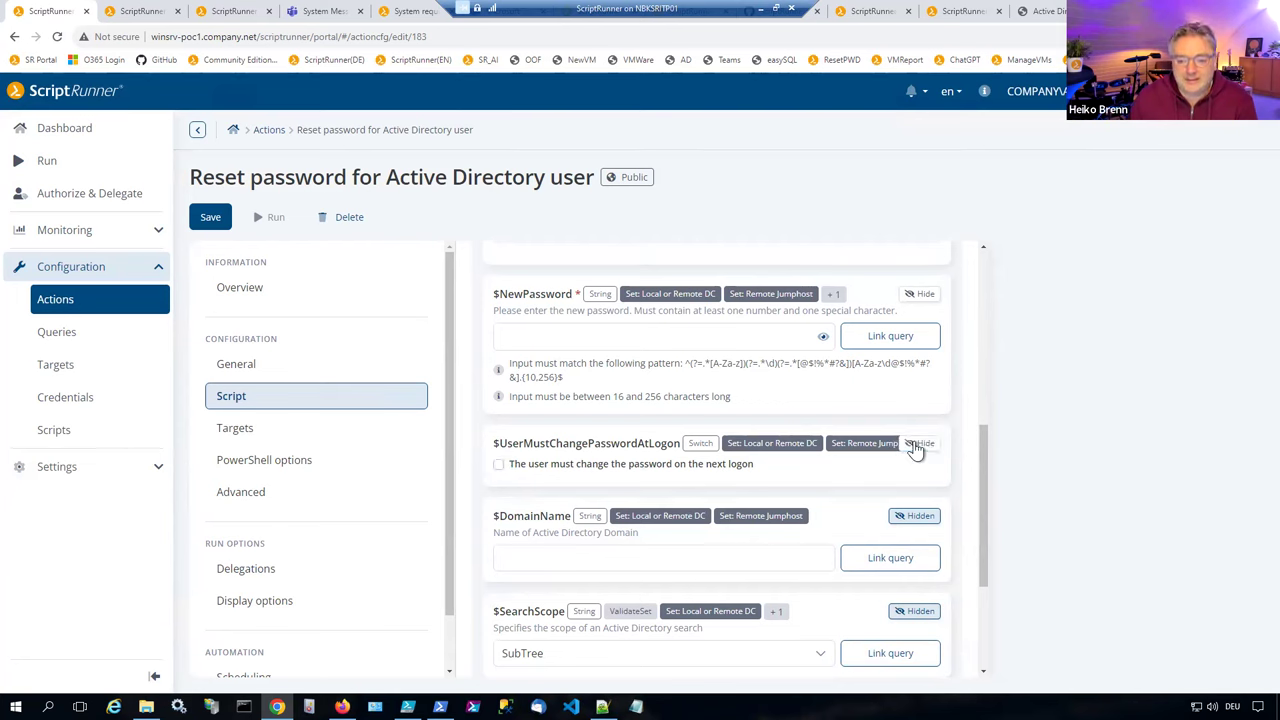
click(210, 217)
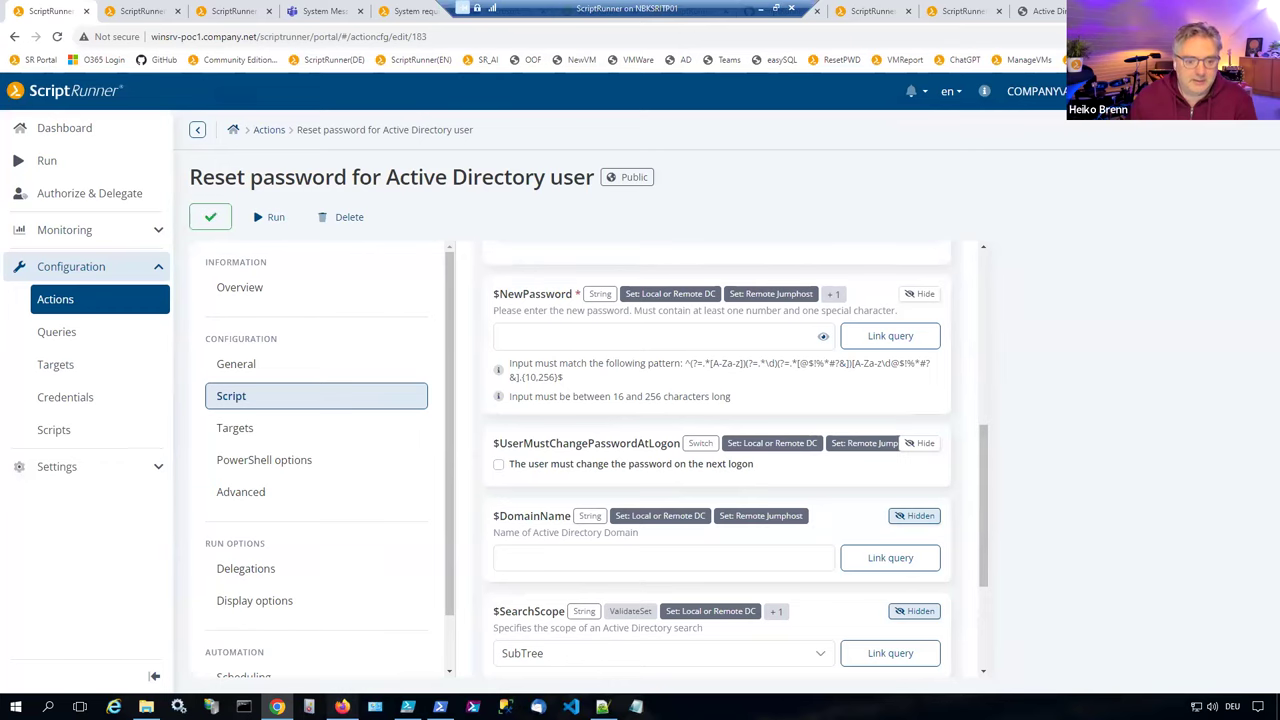
Step: Switch to Firefox, open the Reset Active Directory password action, and try toggling the option requiring a password change on next logon
click(342, 706)
scroll(320, 366, down, 3)
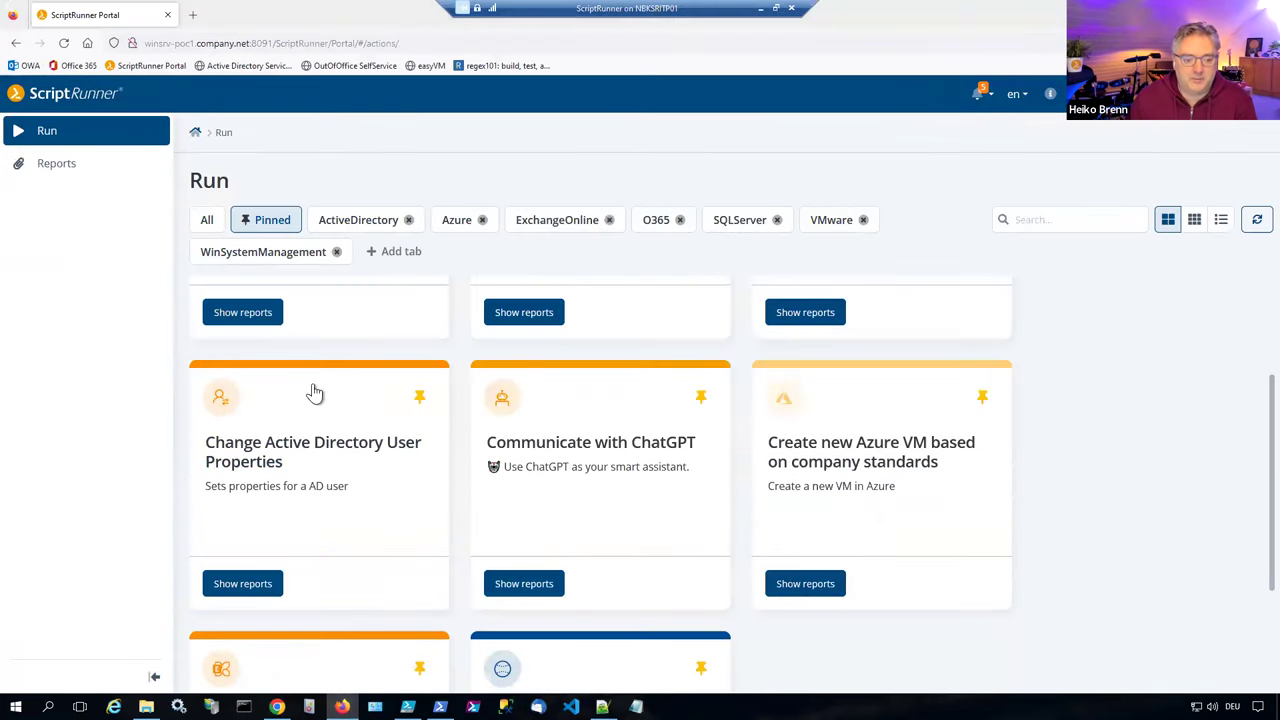
scroll(310, 478, down, 3)
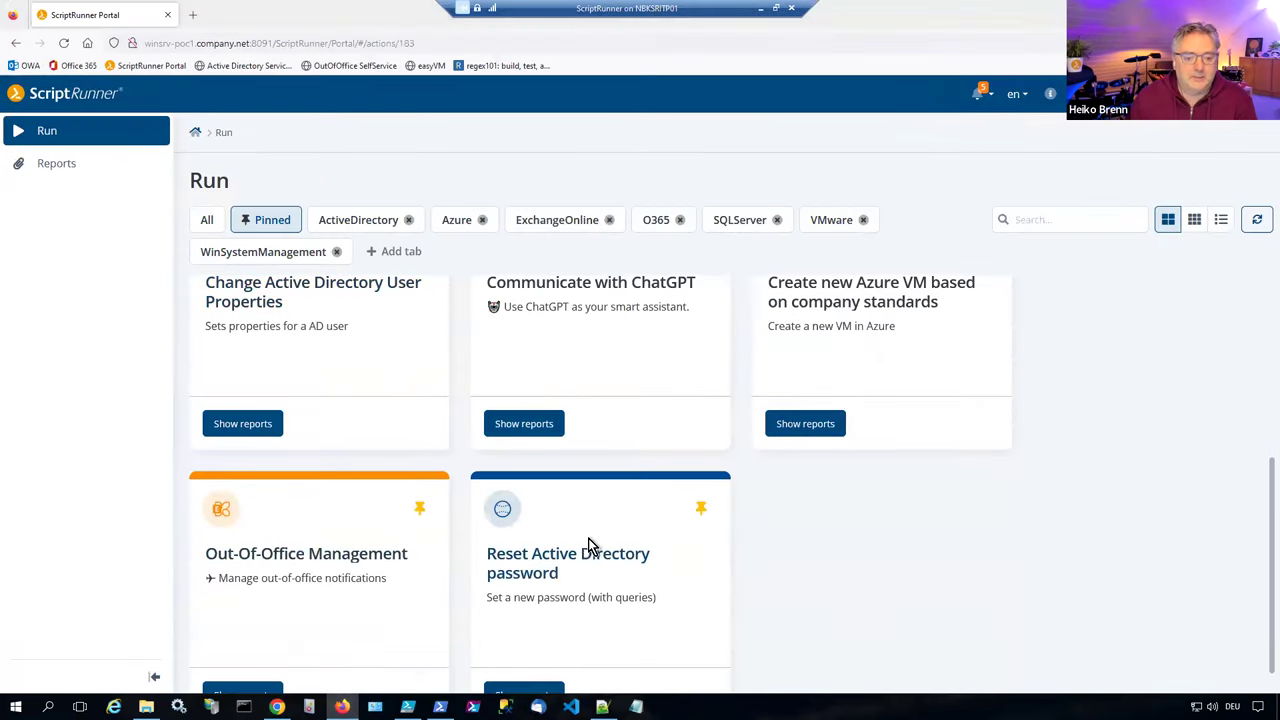
click(588, 540)
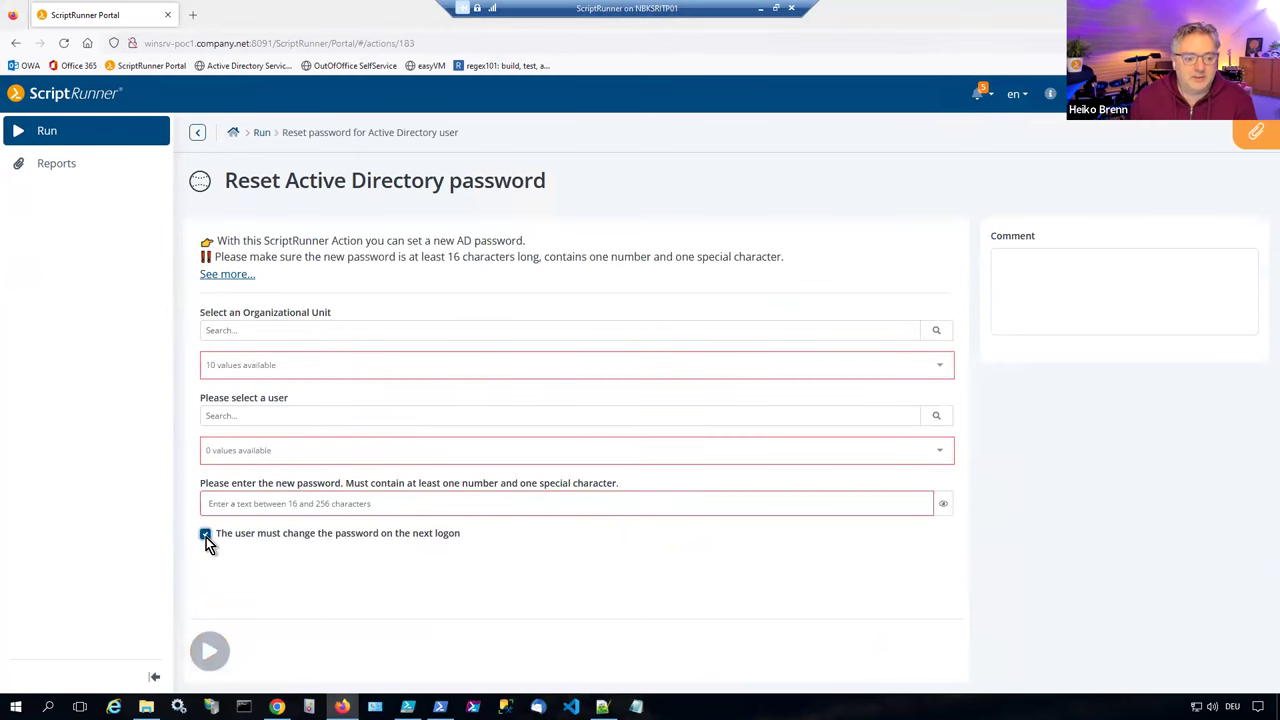
drag(222, 536, 471, 556)
click(471, 556)
click(205, 536)
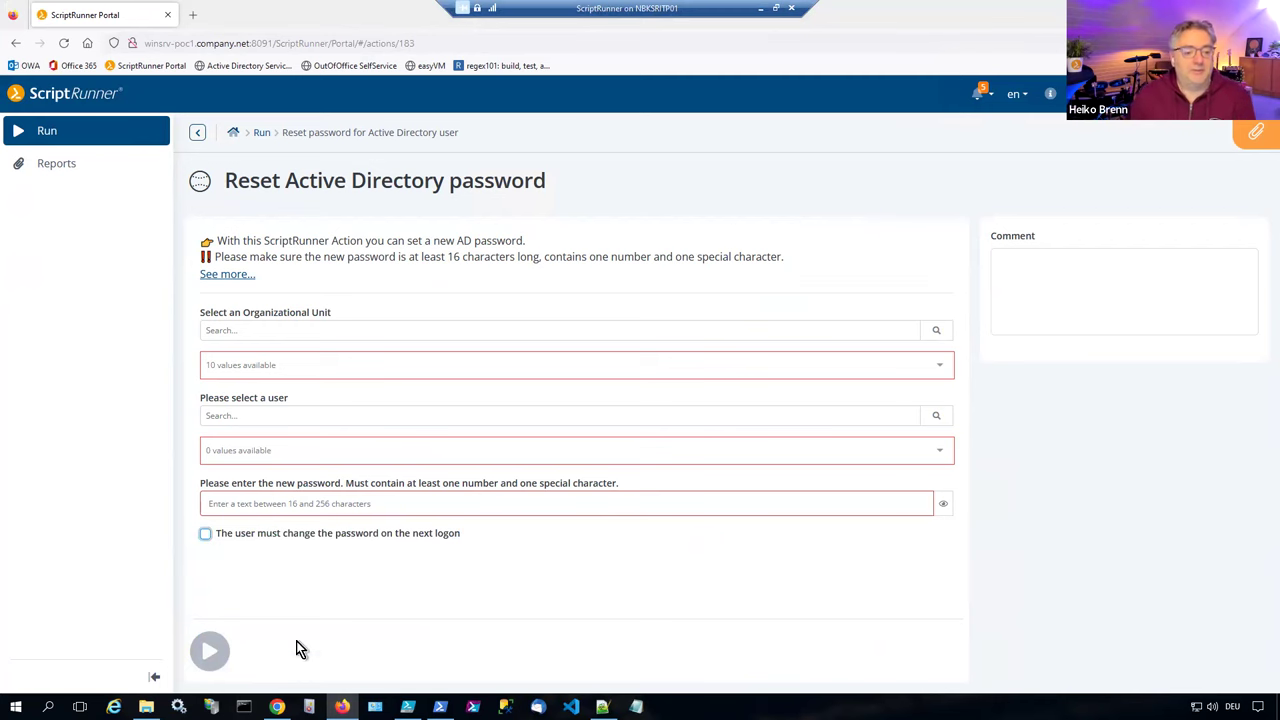
Step: Return to the action configuration in Chrome, enable the $UserMustChangePasswordAtLogon default, and hide that parameter from users
key(alt+Tab)
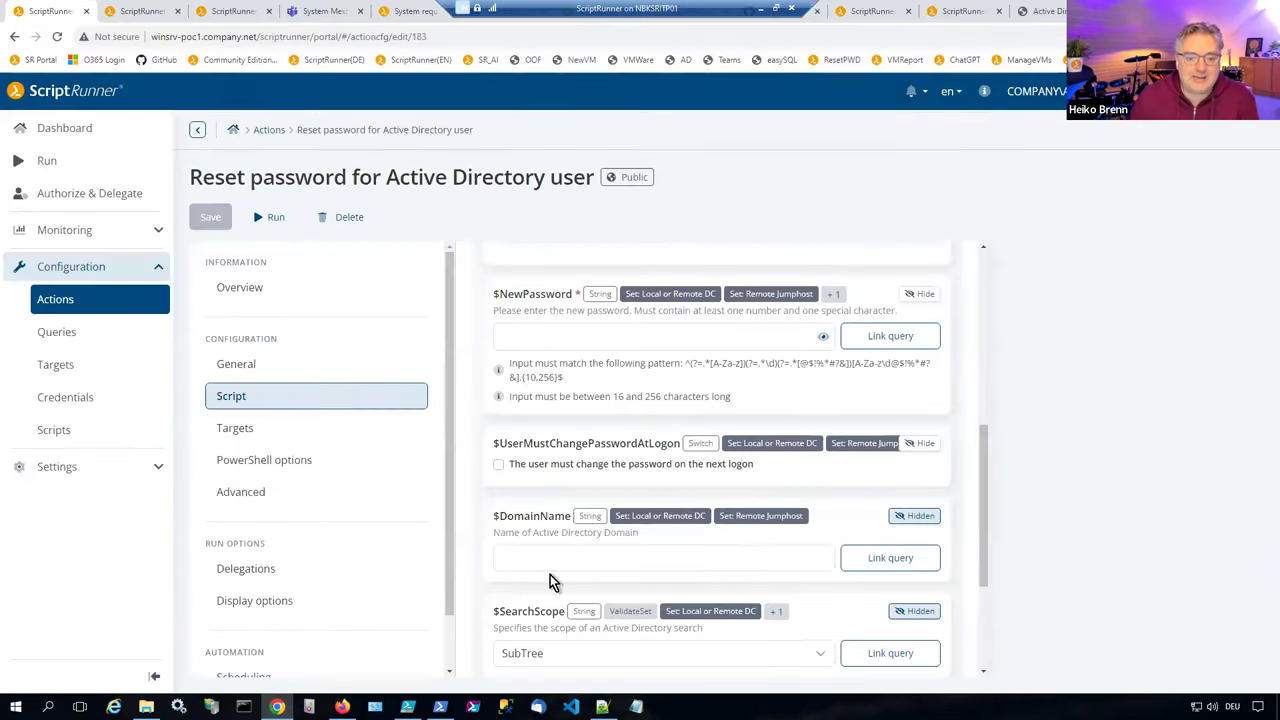
click(498, 464)
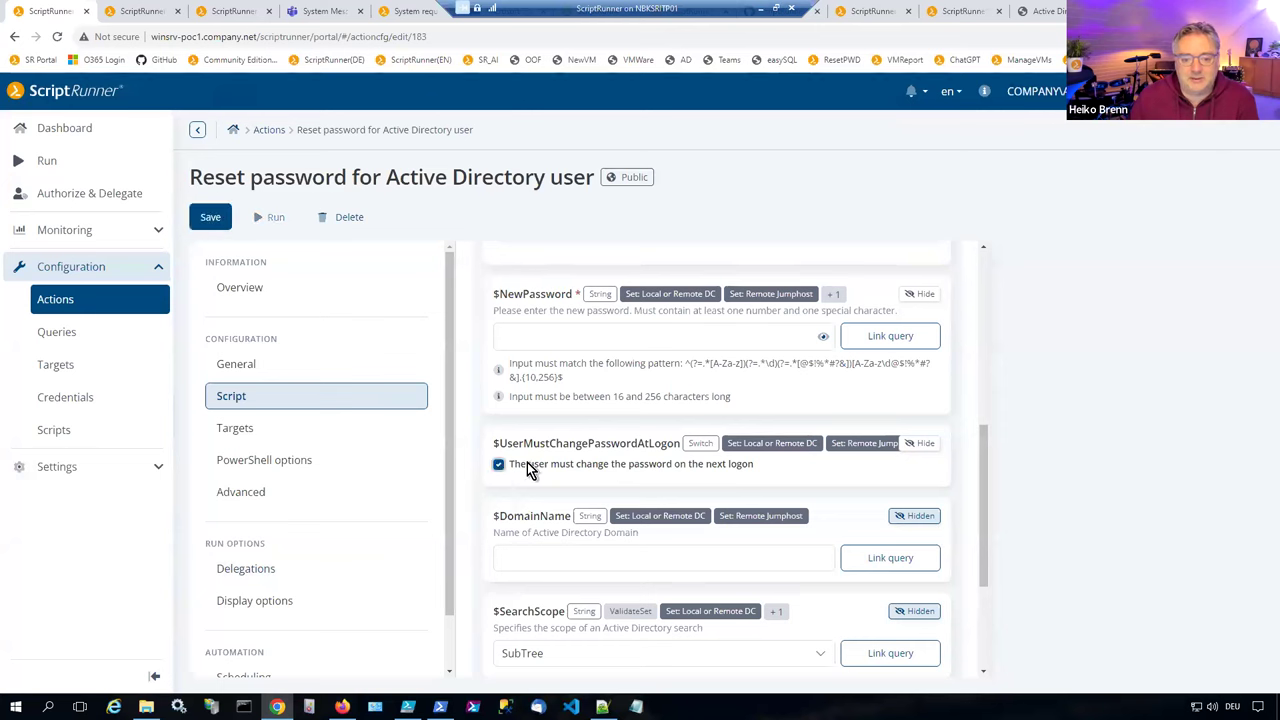
click(916, 447)
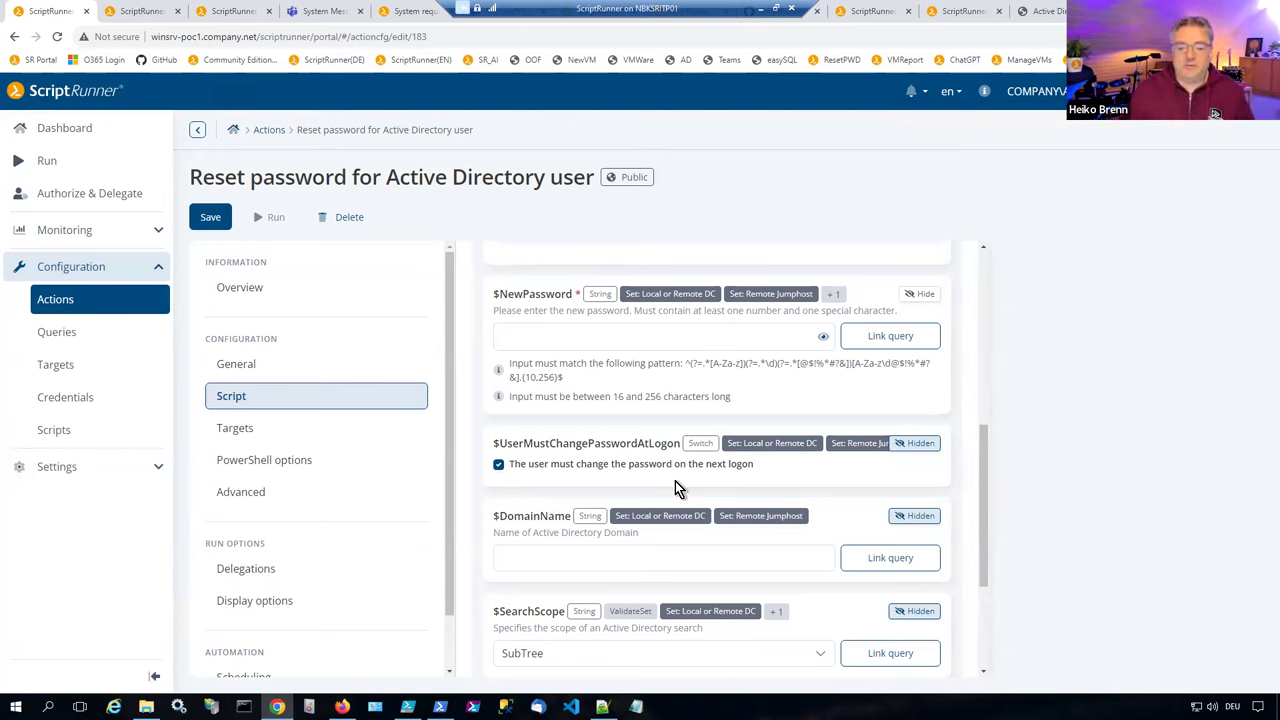
scroll(675, 481, down, 2)
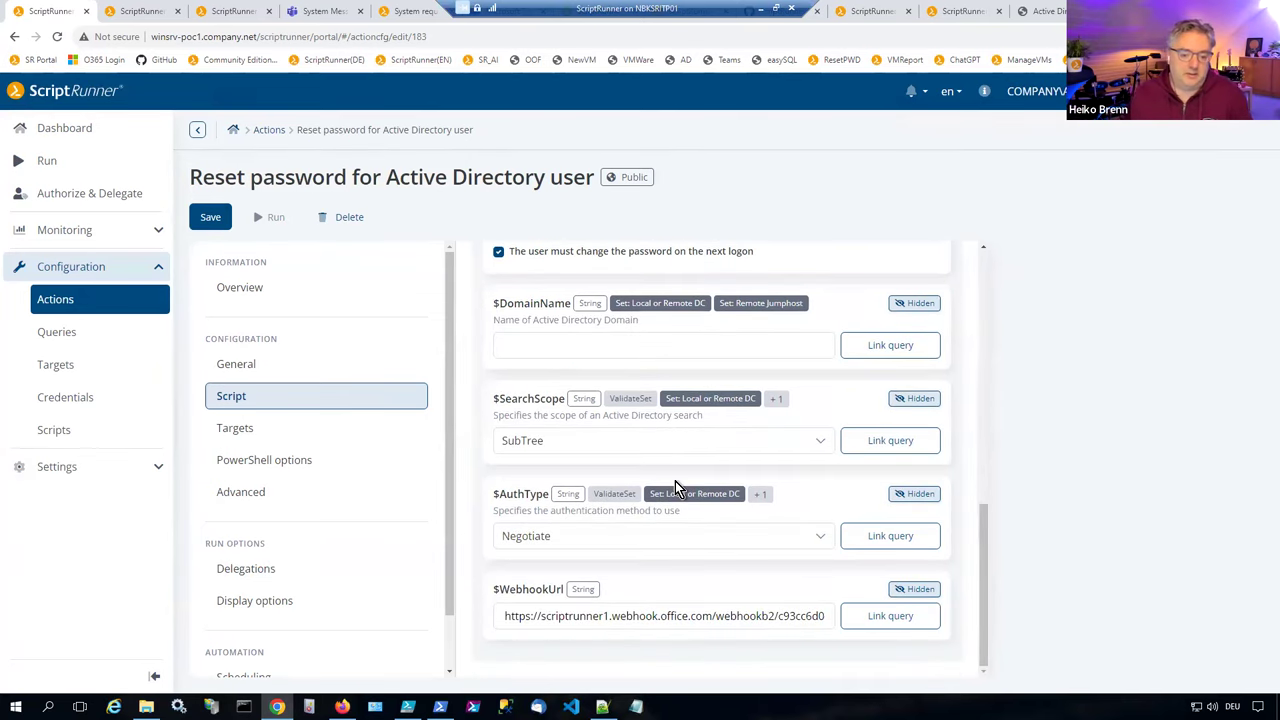
scroll(675, 481, up, 1)
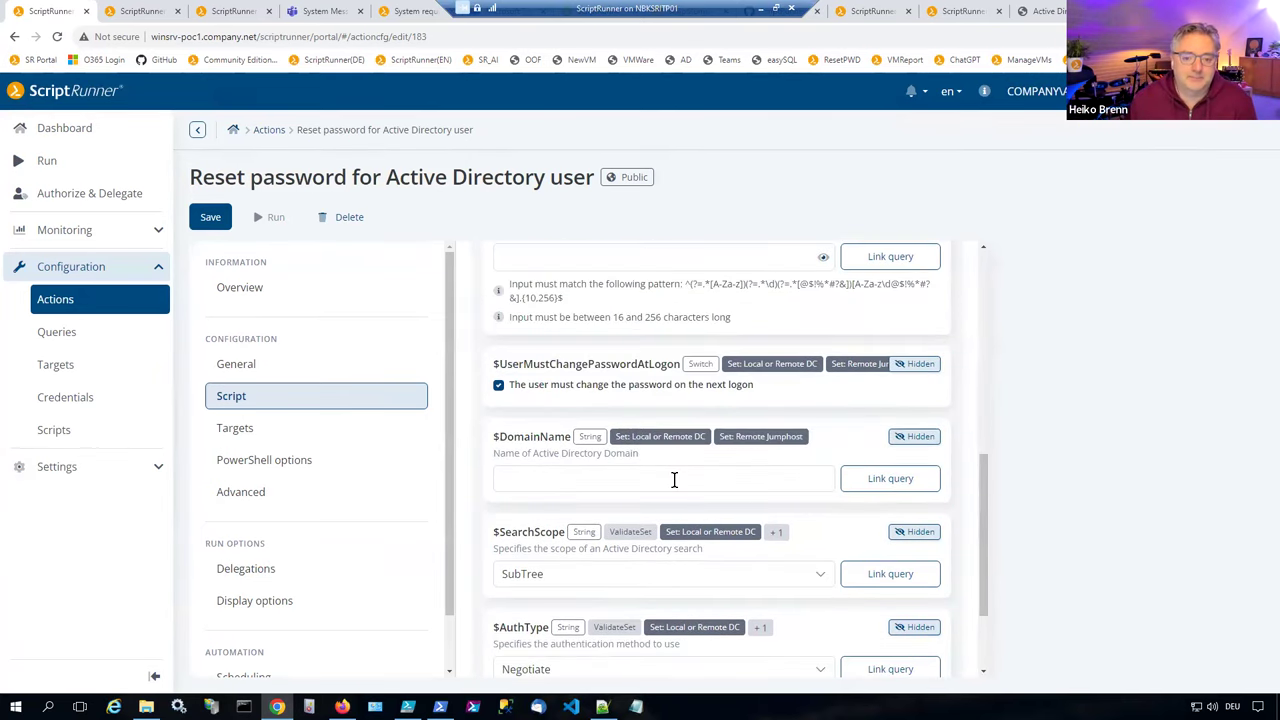
Step: Examine the hidden $WebhookUrl parameter and its preset Microsoft Teams webhook address in the action's script settings
scroll(740, 485, down, 1)
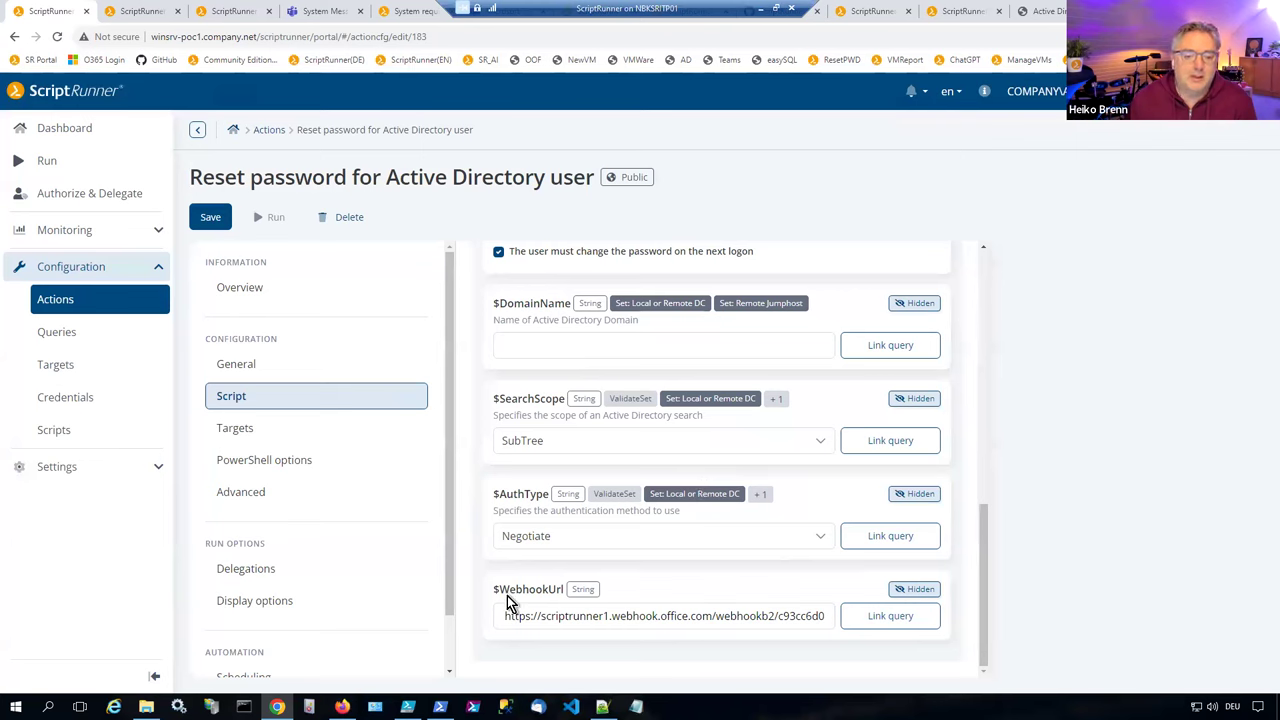
drag(494, 599, 557, 593)
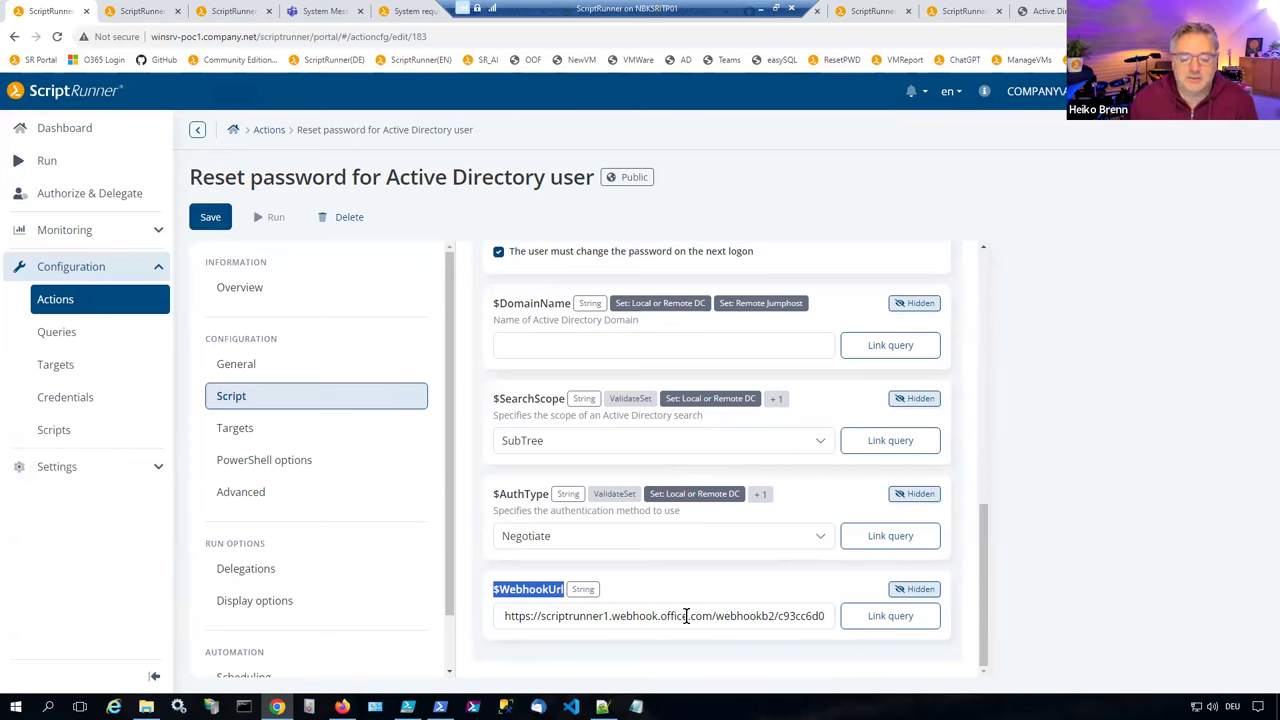
click(737, 617)
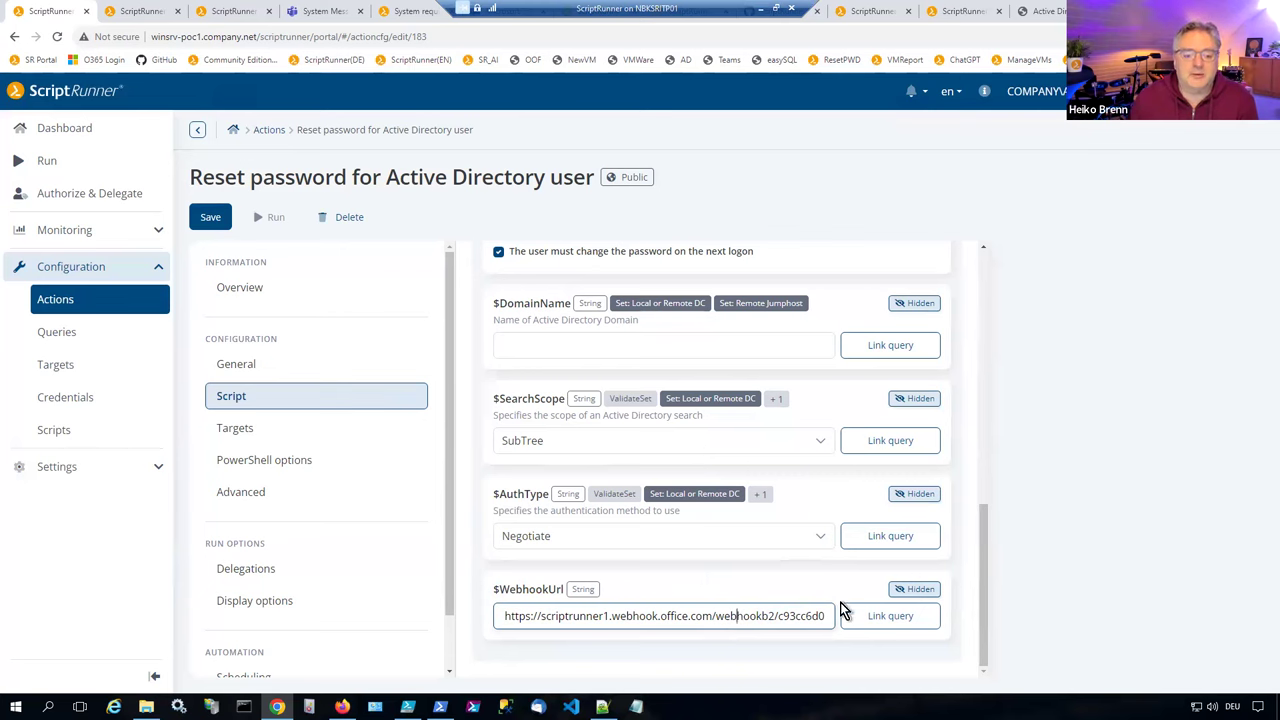
Step: Switch to the System Messages channel in Teams and examine the PASSWORD RESET ALERT post, including who triggered it and from where
click(323, 14)
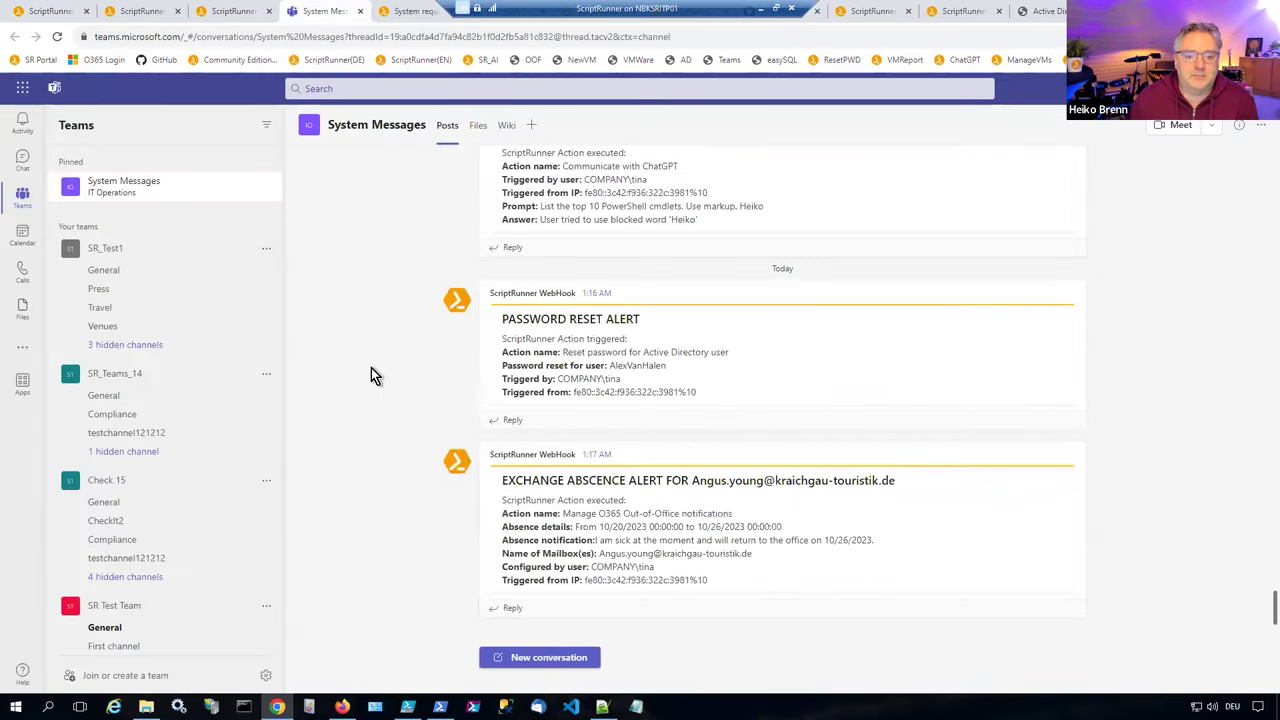
drag(502, 318, 737, 394)
click(737, 395)
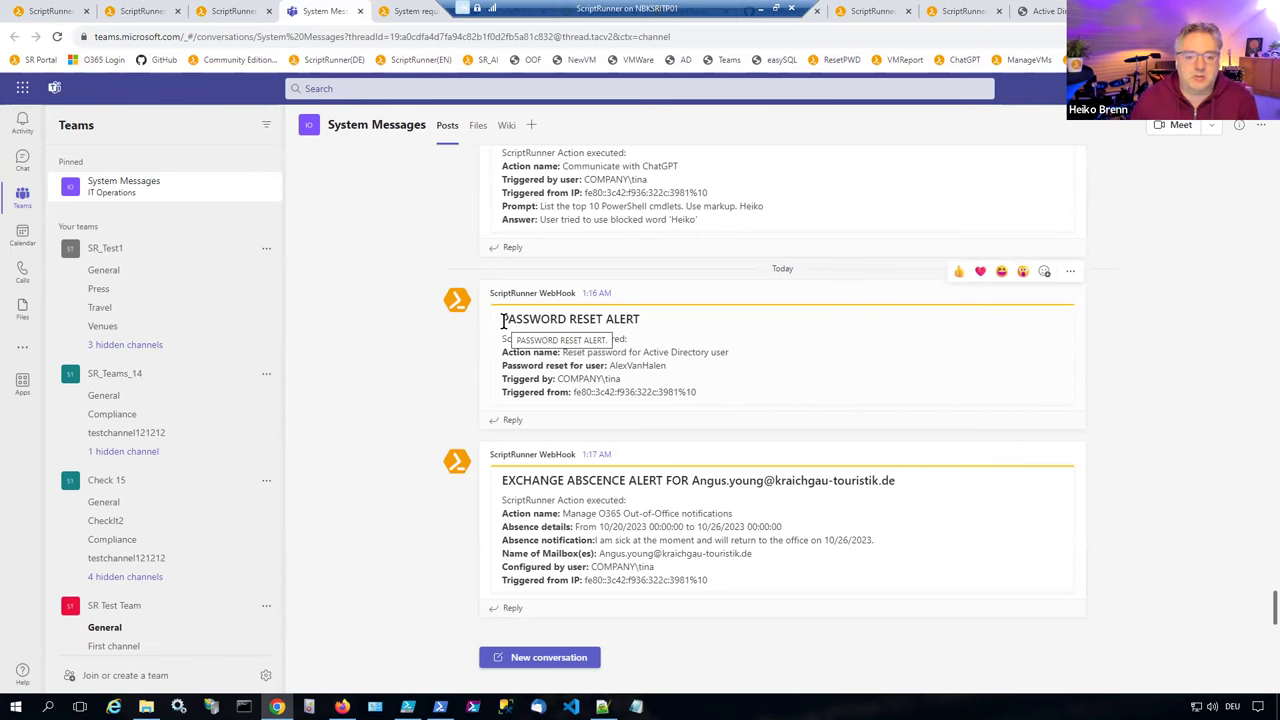
drag(503, 320, 712, 397)
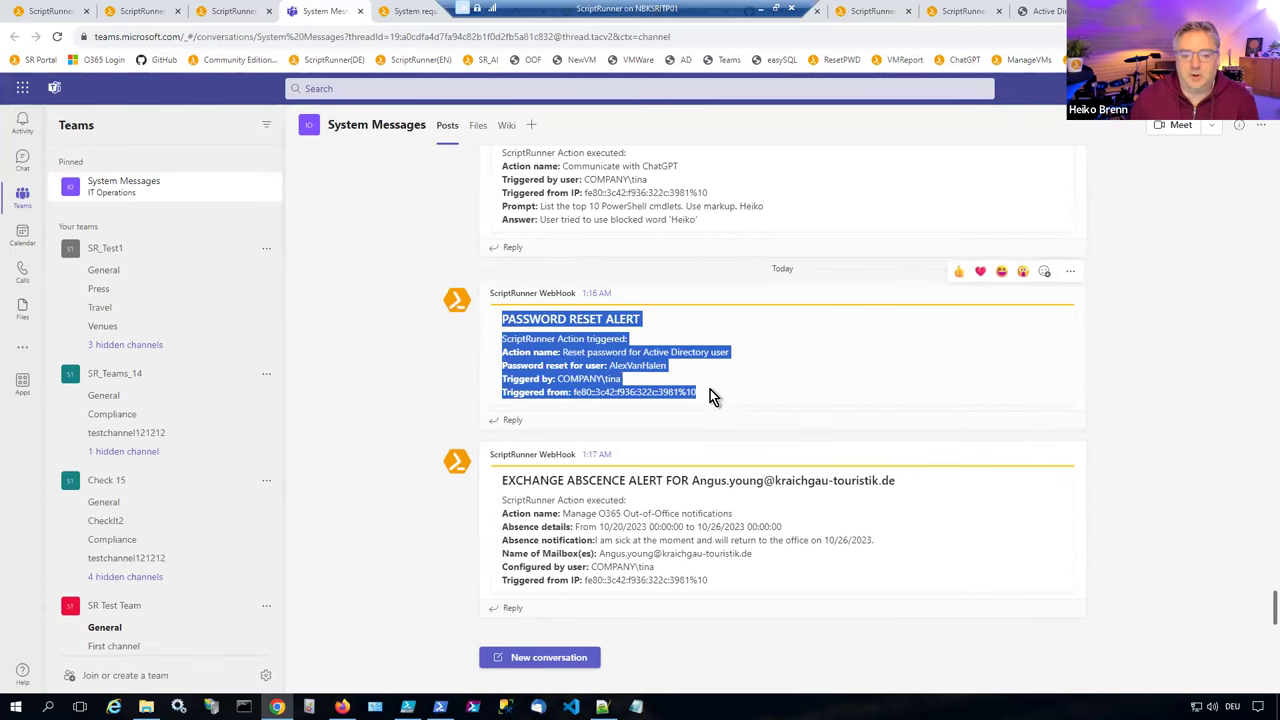
click(715, 392)
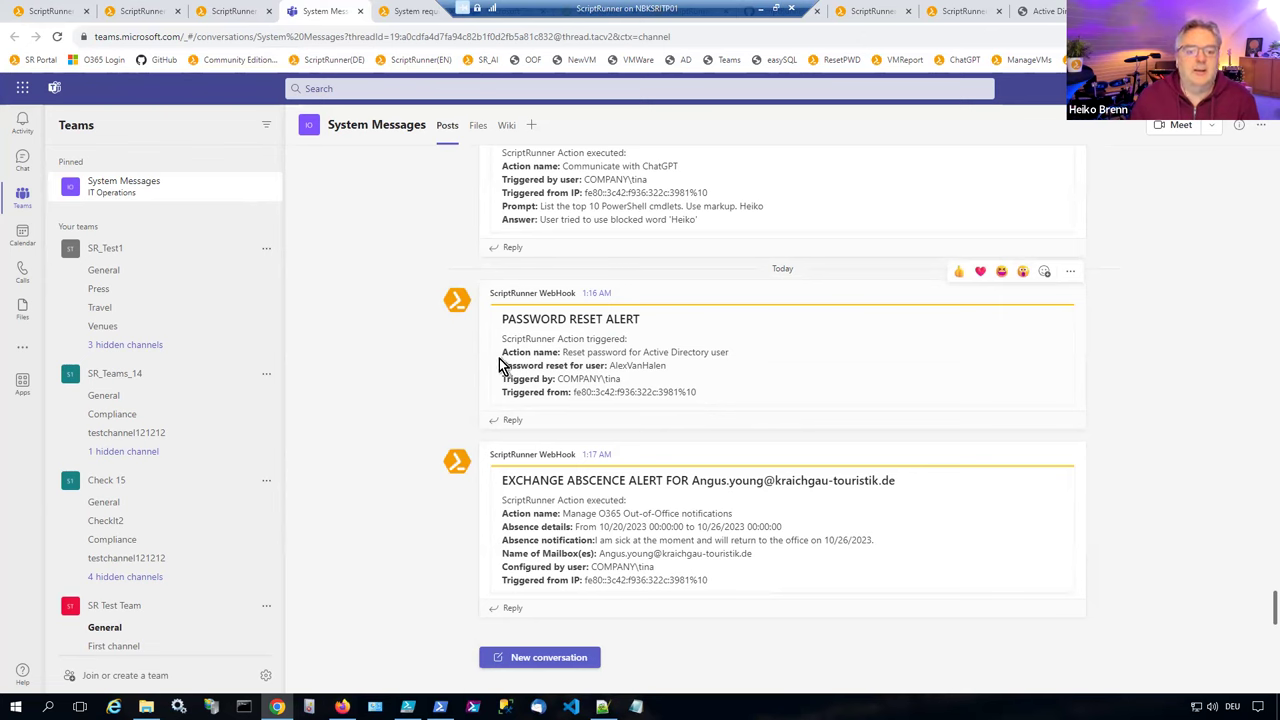
mouse_move(503, 378)
mouse_down()
mouse_move(688, 384)
mouse_move(502, 380)
mouse_move(504, 400)
mouse_move(502, 383)
mouse_up()
click(627, 404)
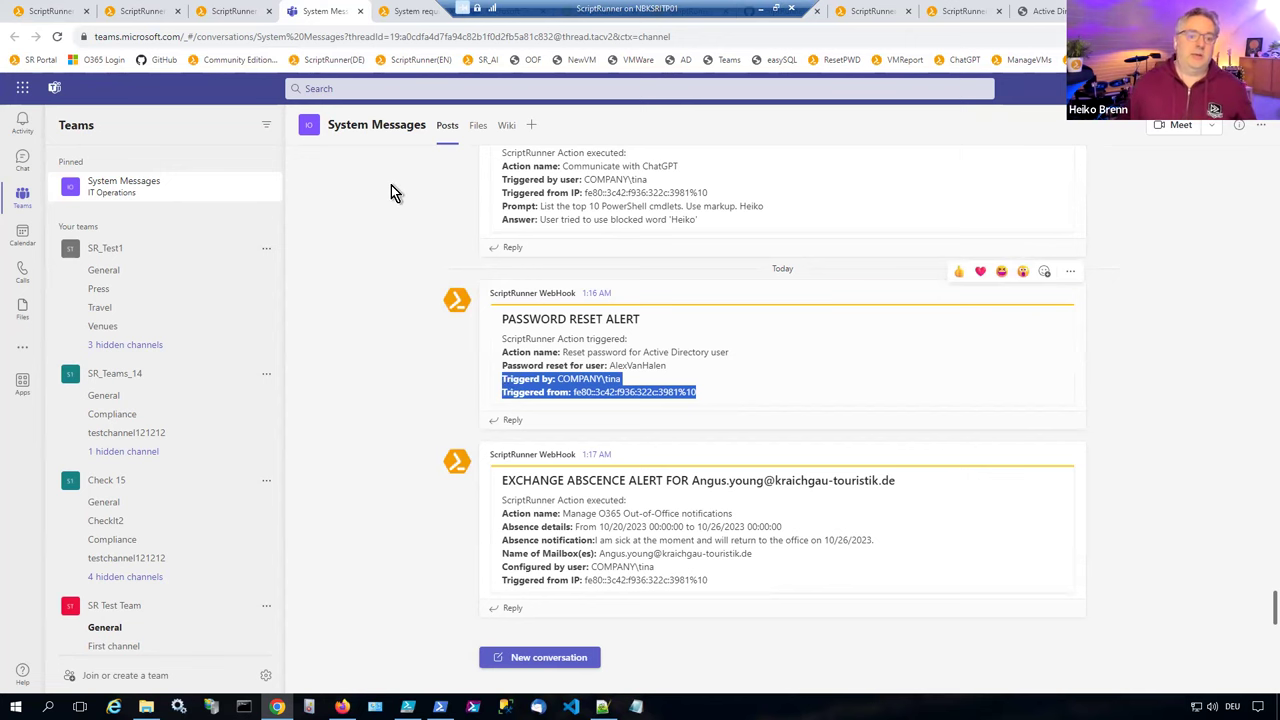
Step: Return to the password reset action in ScriptRunner and examine its selectable targets and PowerShell options
click(40, 11)
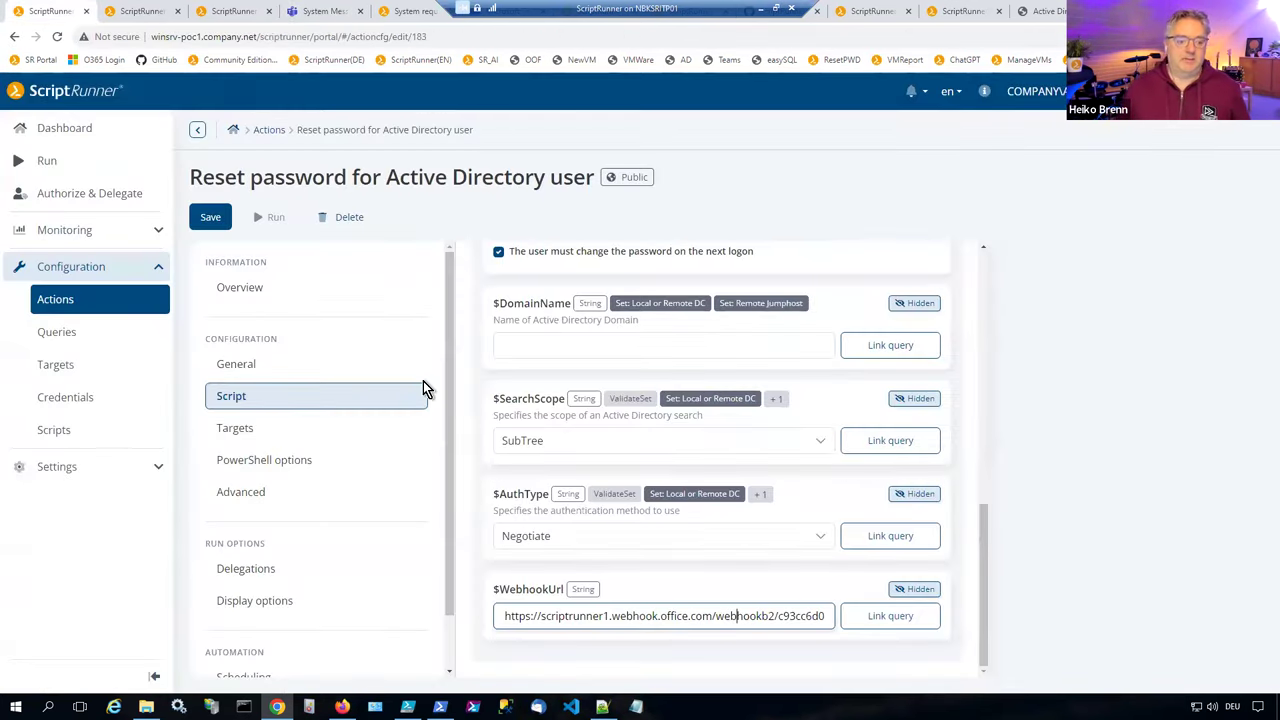
click(263, 429)
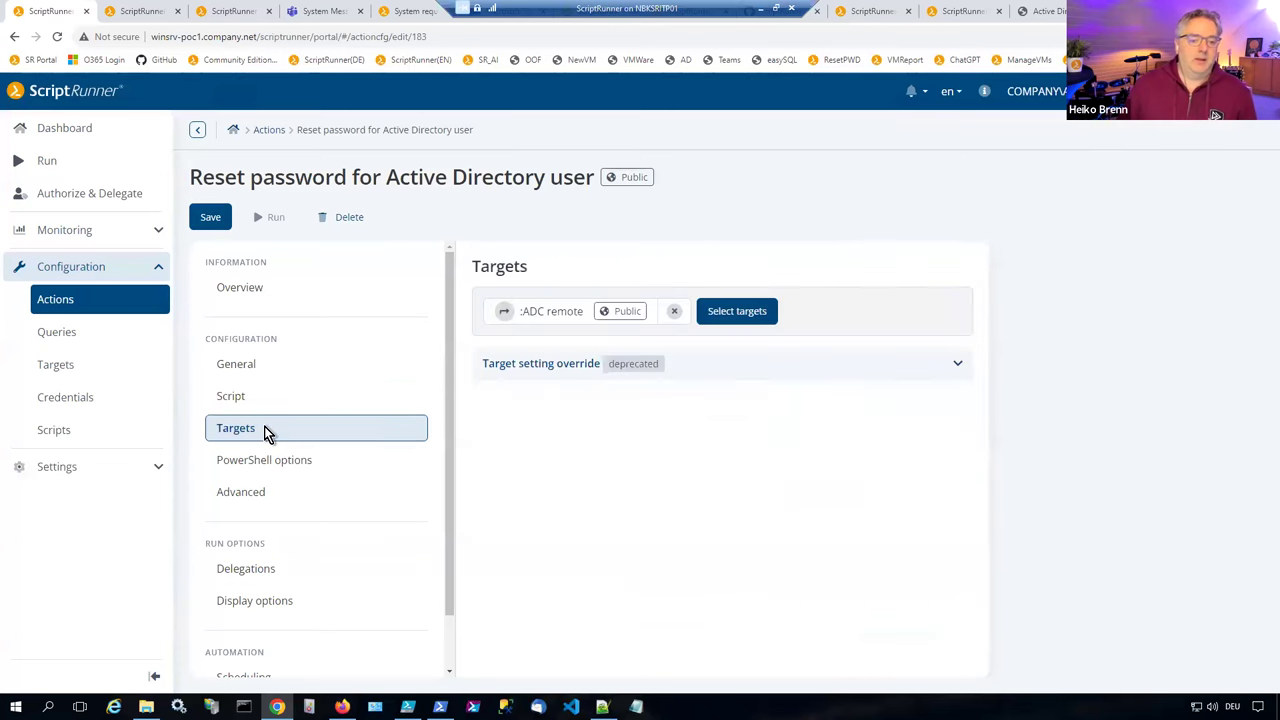
click(738, 313)
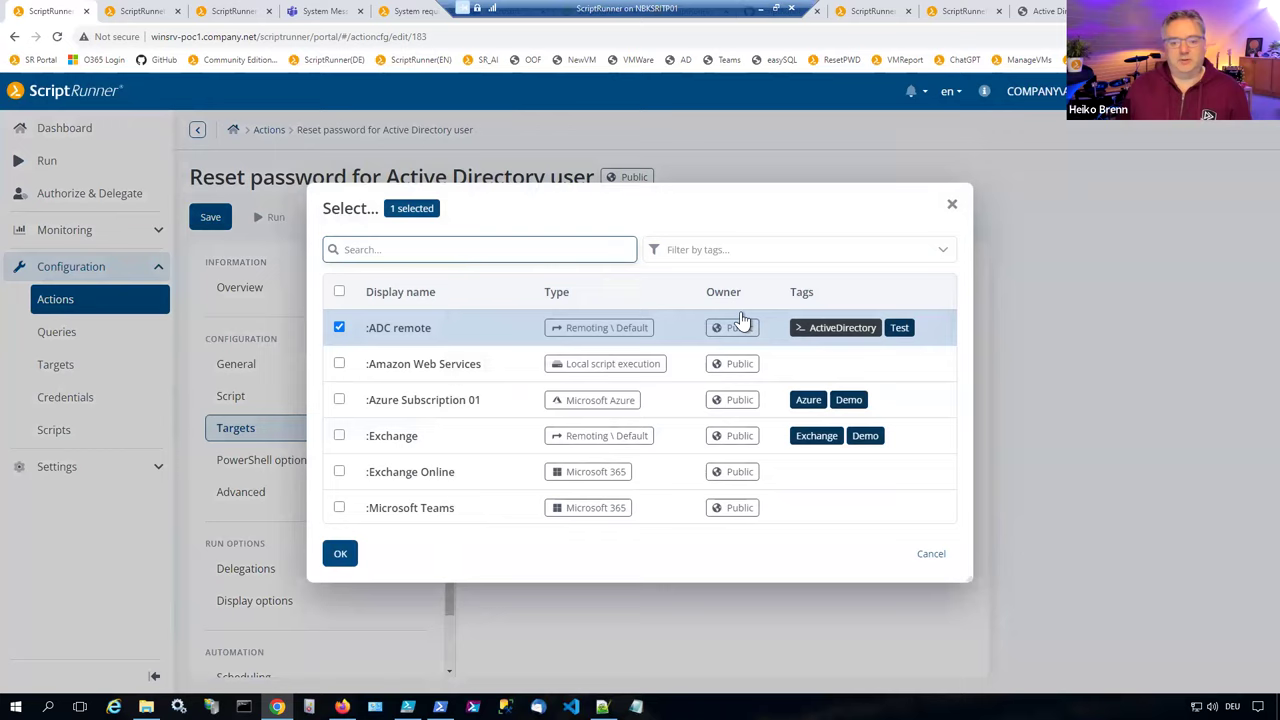
click(952, 204)
click(240, 460)
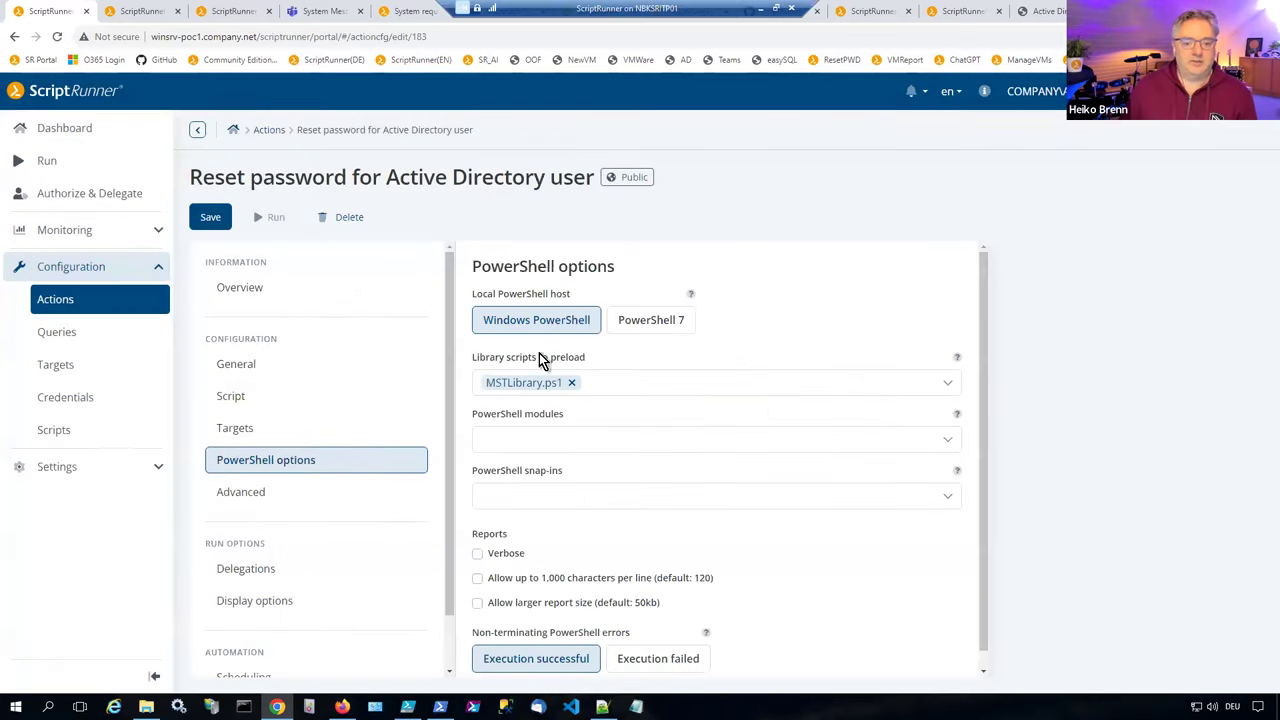
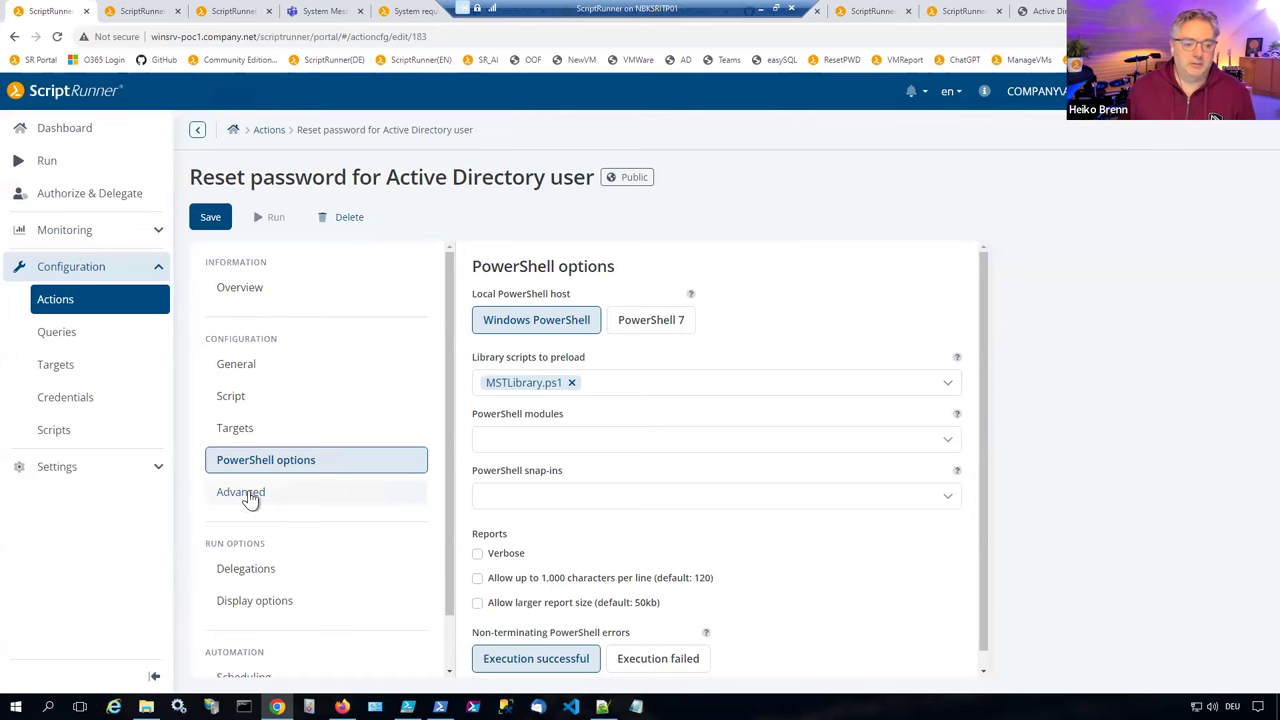
Step: Examine the action's delegations and the access groups available for selection, leaving the assignment unchanged
click(248, 572)
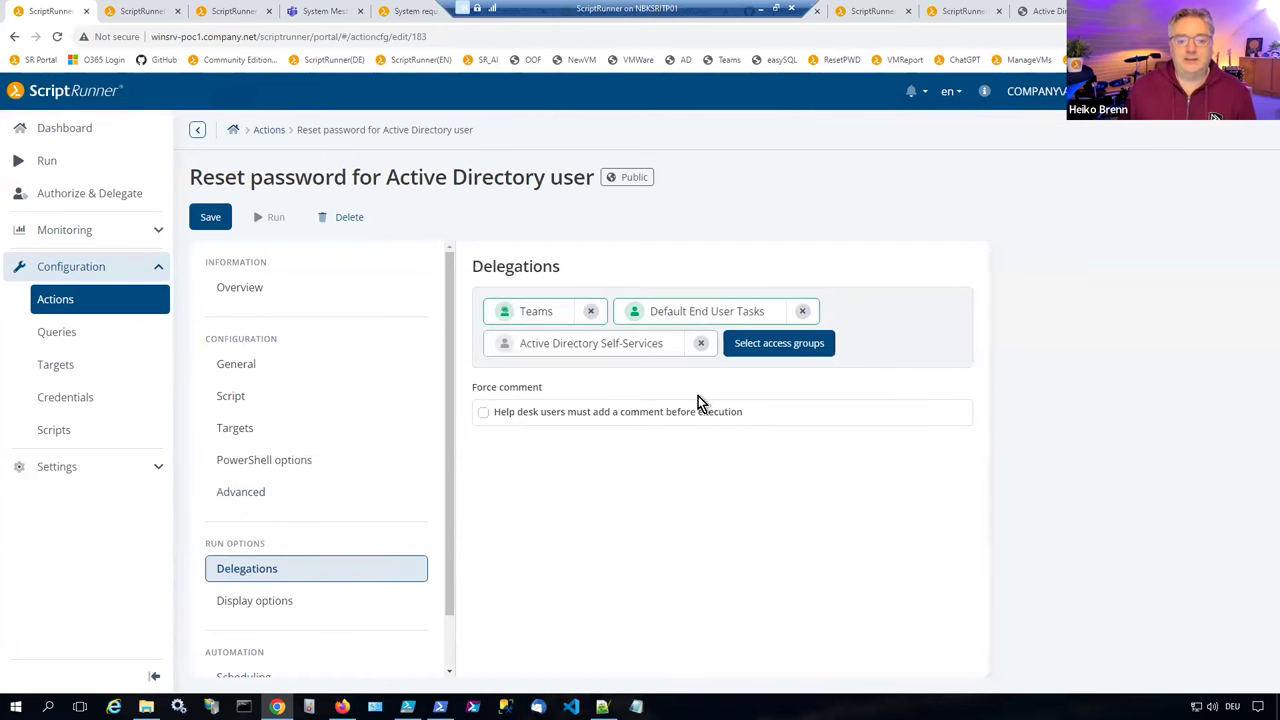
click(771, 345)
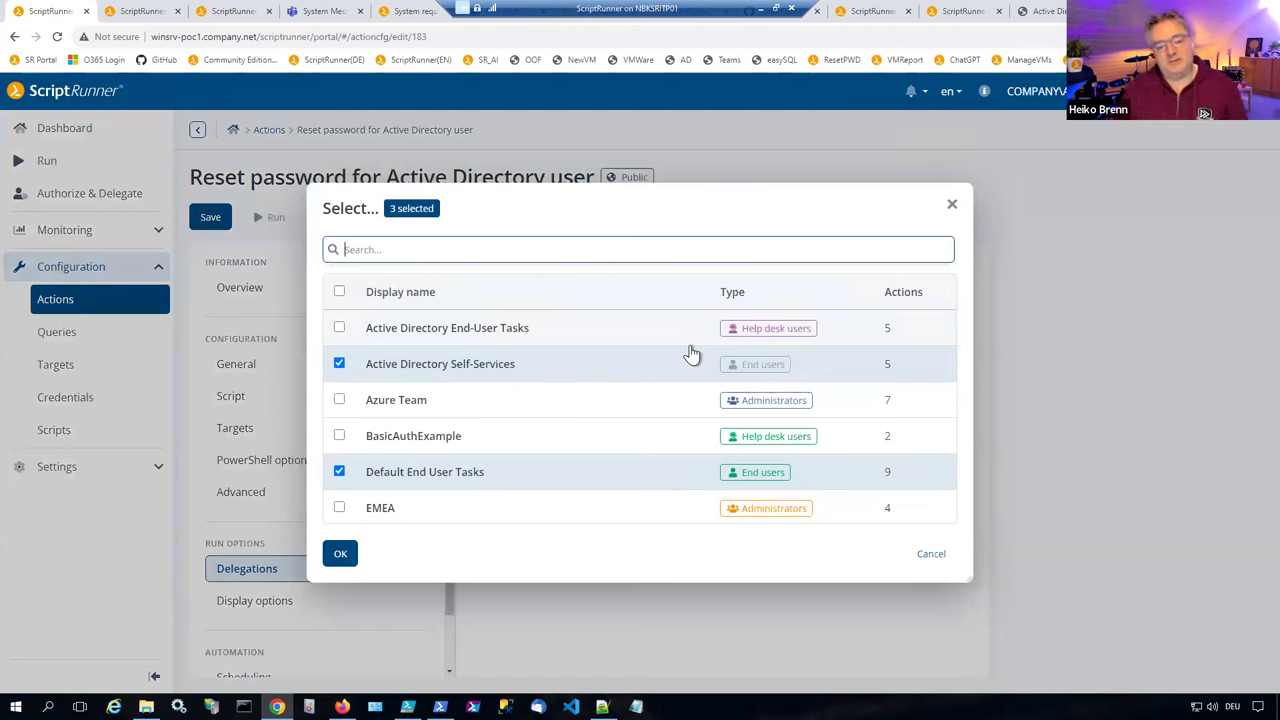
click(952, 207)
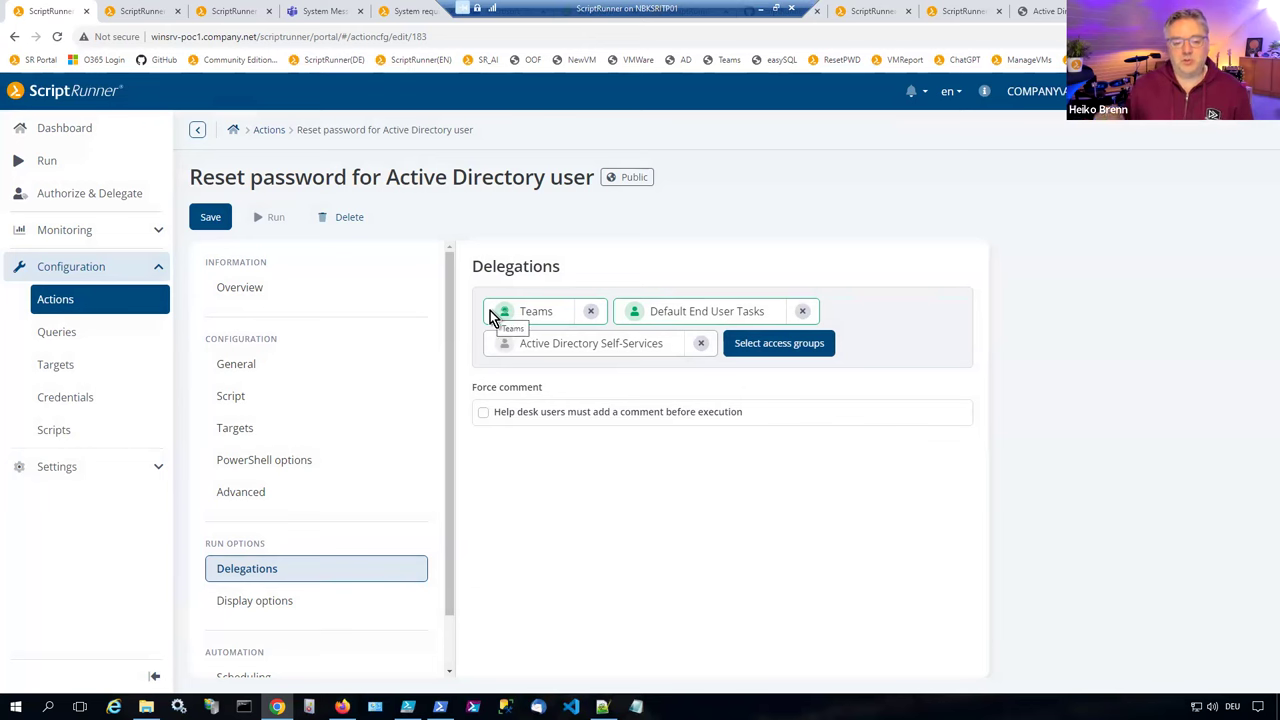
drag(190, 174, 590, 190)
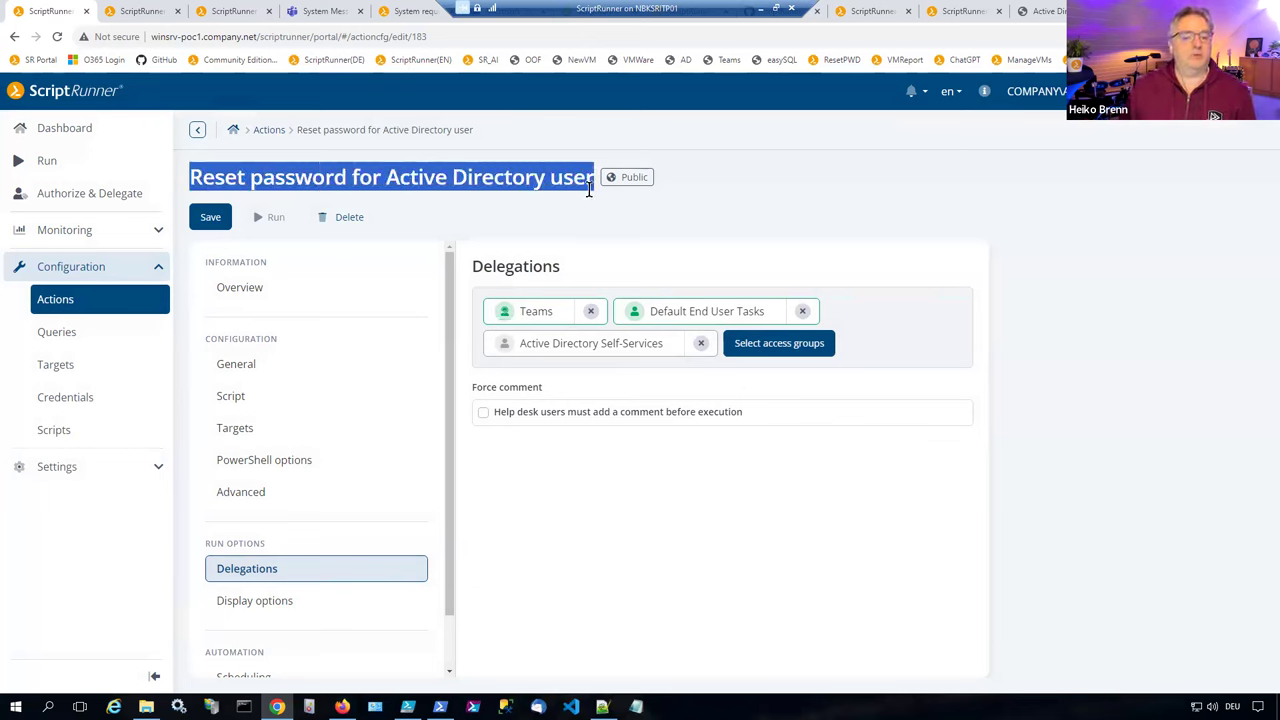
click(575, 258)
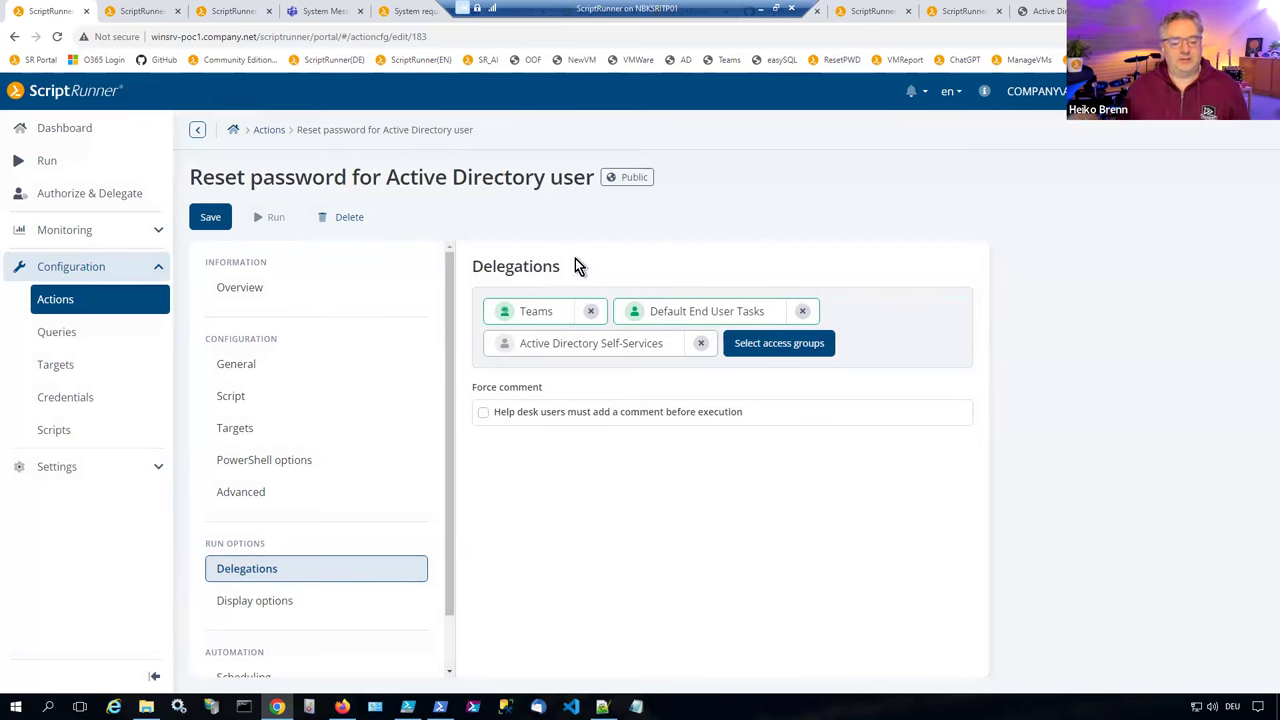
Step: Review the action's display options in the EN, DE, ES and FR language versions, including display tags, icon and color
click(270, 610)
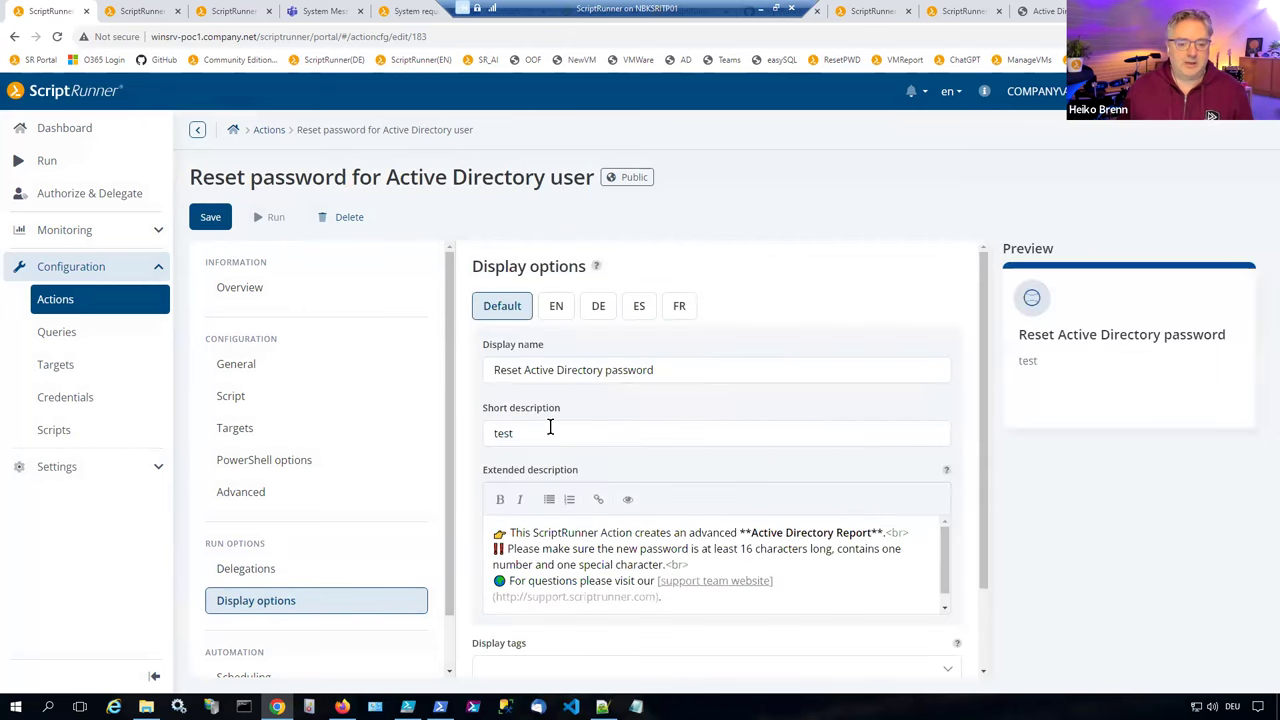
click(568, 312)
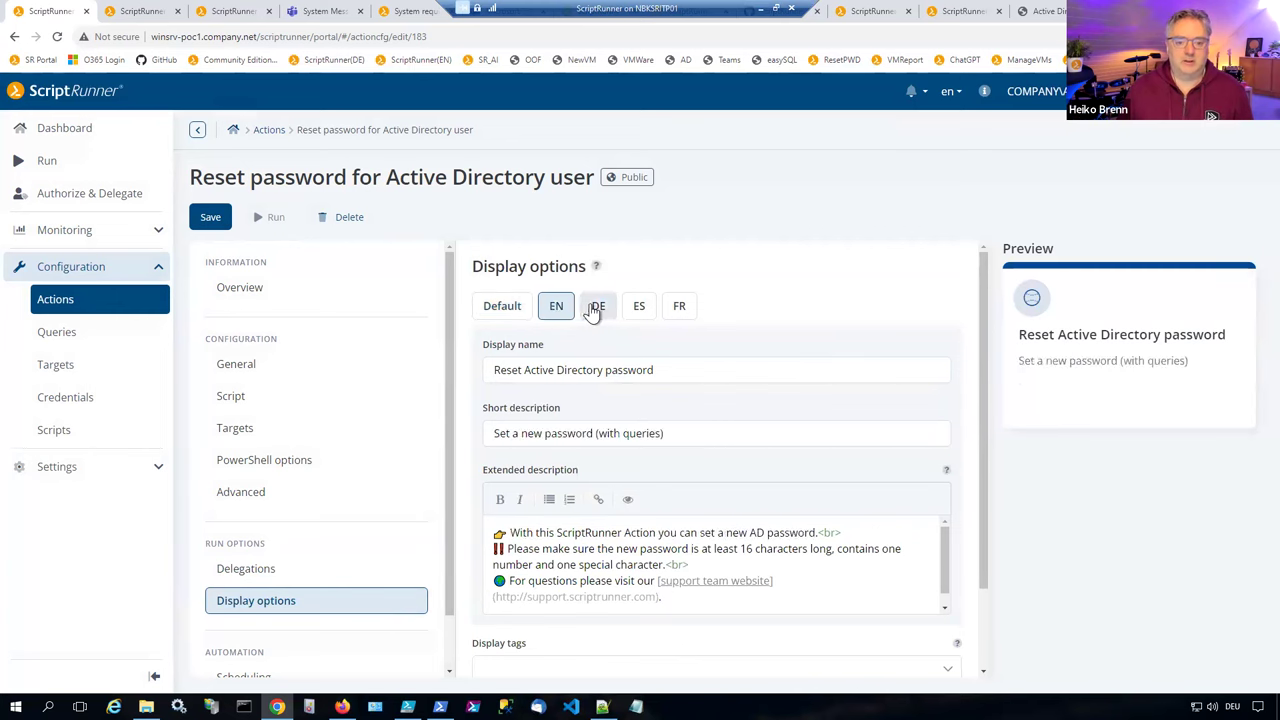
click(598, 309)
click(640, 309)
click(677, 308)
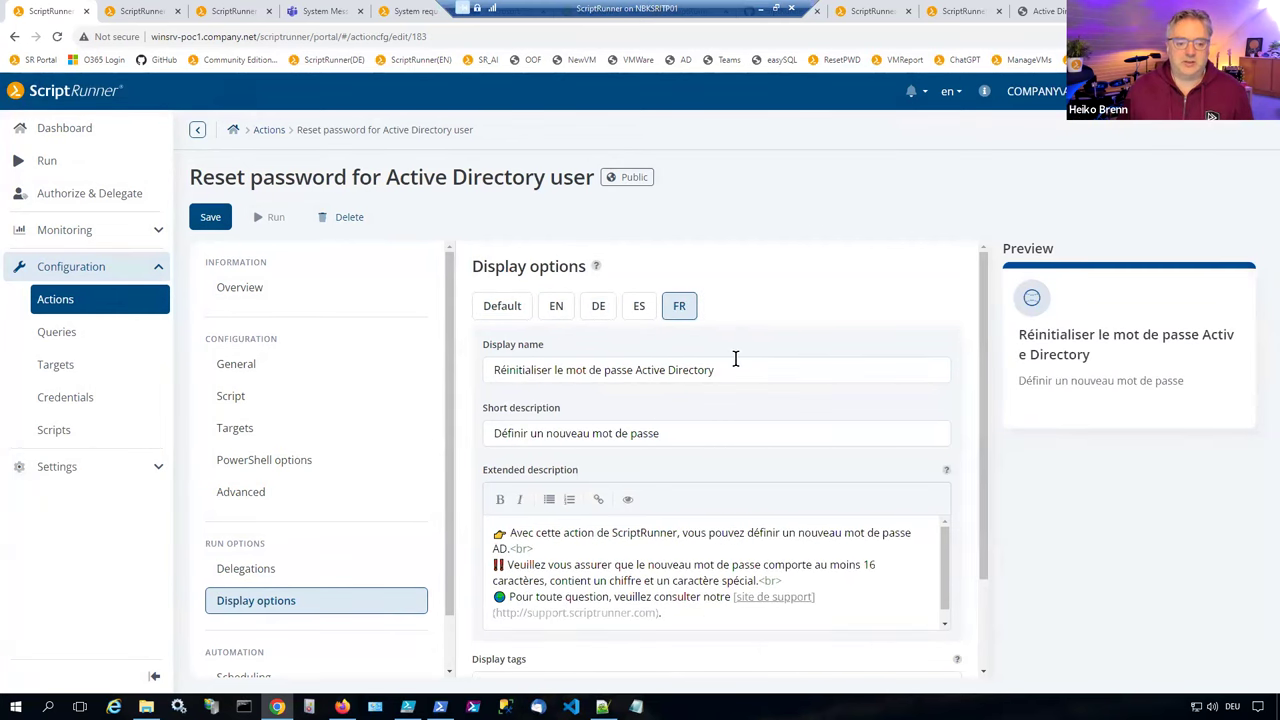
scroll(731, 370, down, 2)
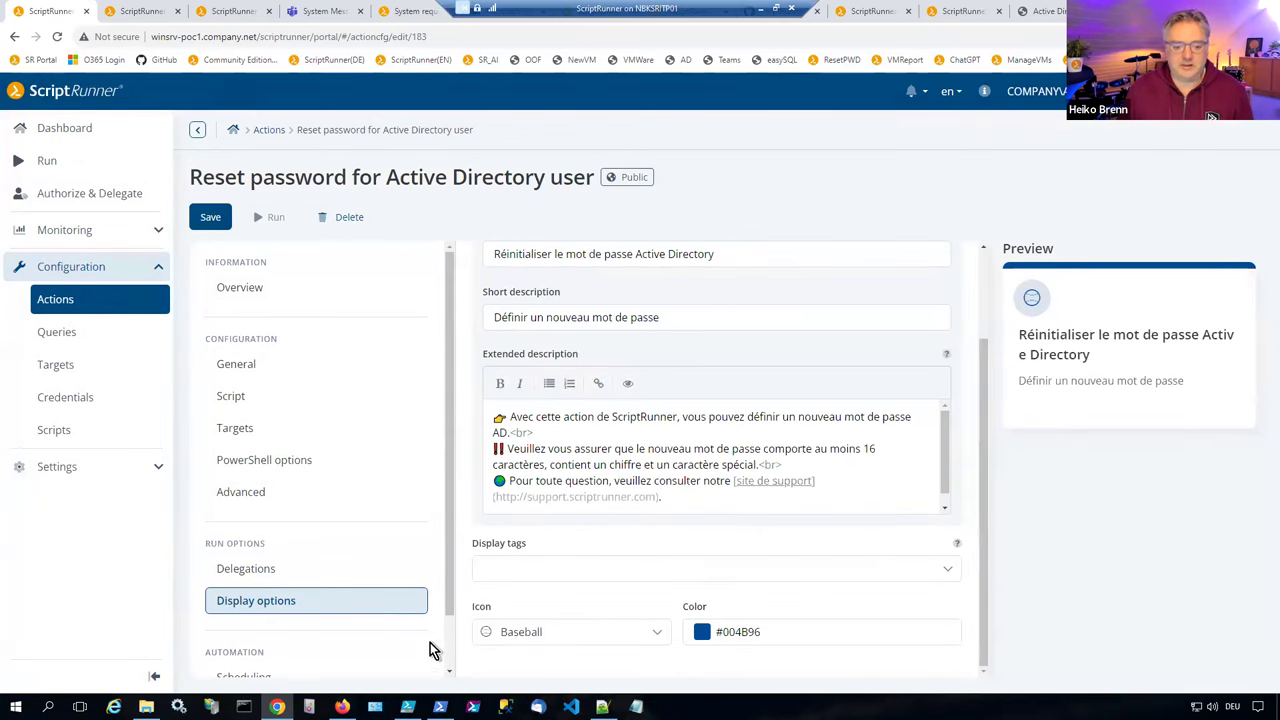
scroll(294, 429, down, 1)
scroll(294, 429, up, 1)
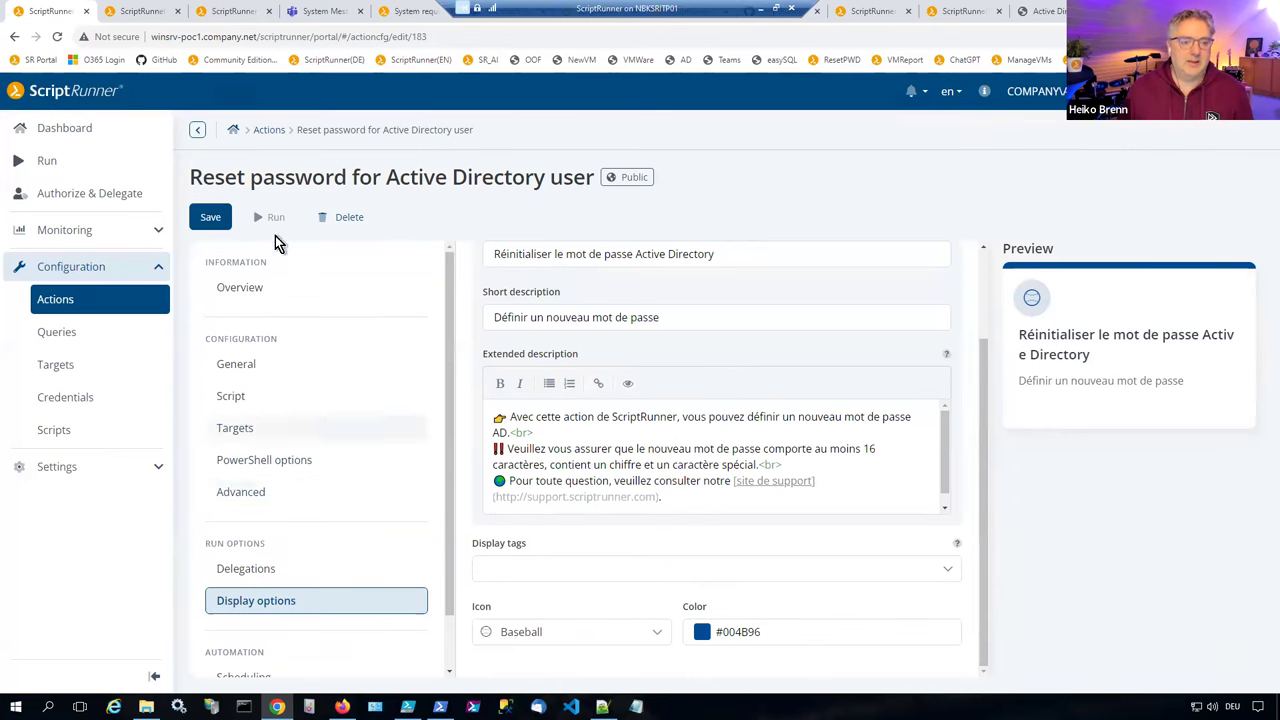
Step: Return to the actions list, discarding the unsaved changes, and filter the list by the Scheduled tag
click(269, 131)
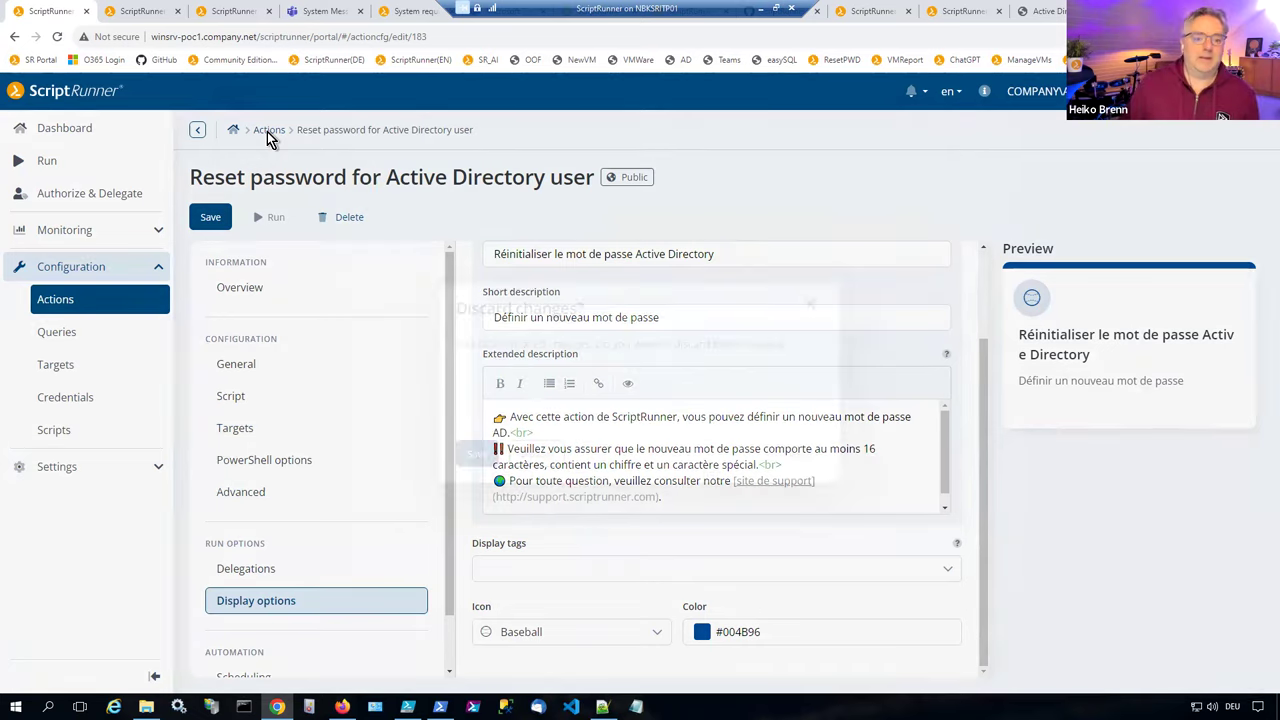
click(537, 455)
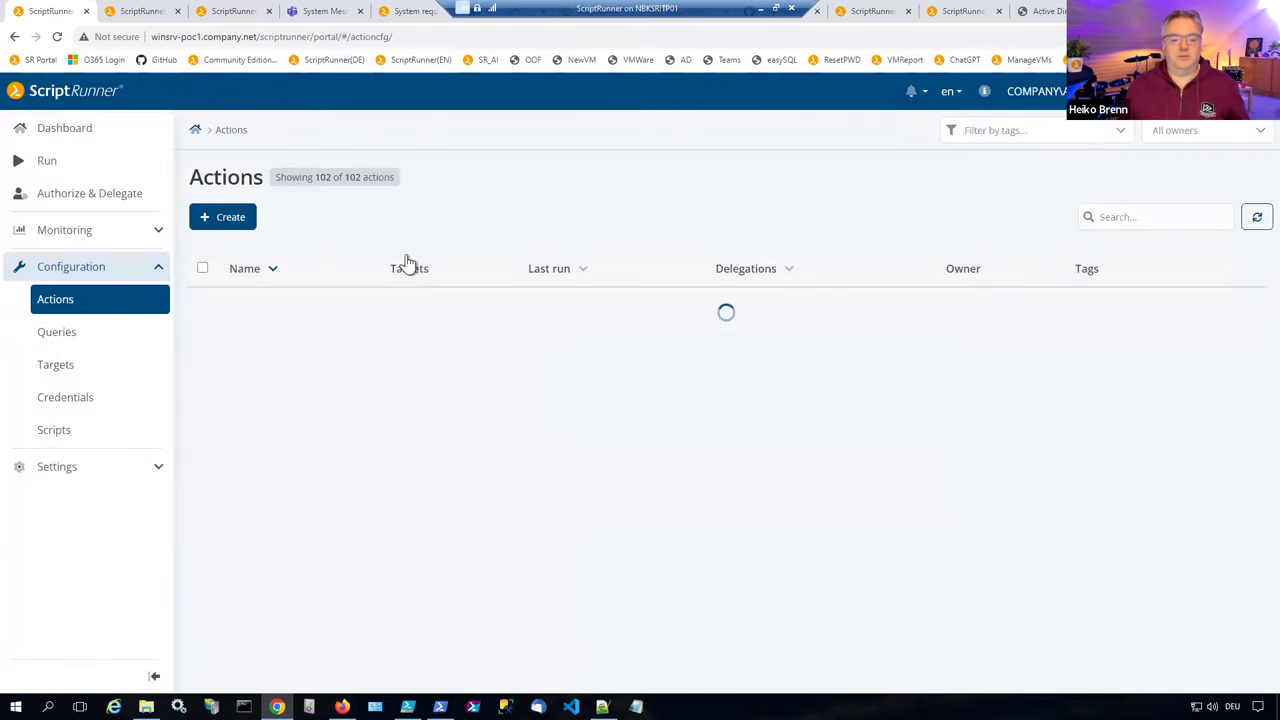
click(968, 130)
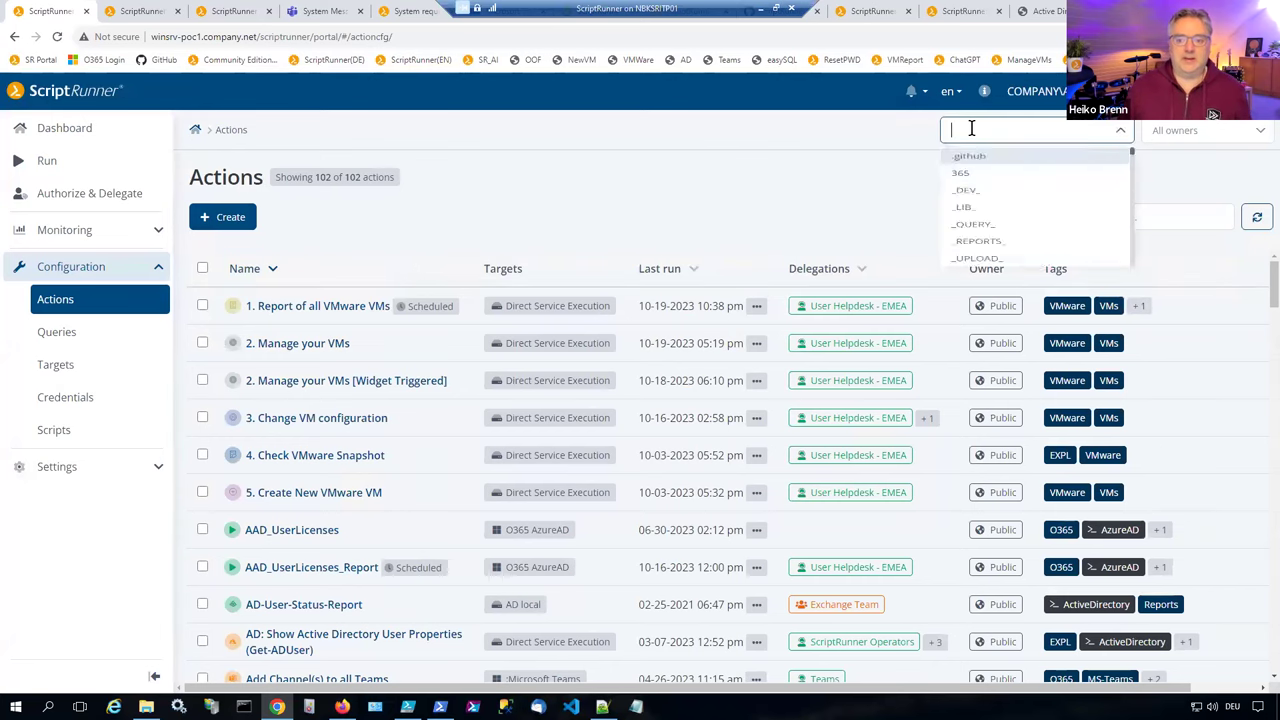
text(sche)
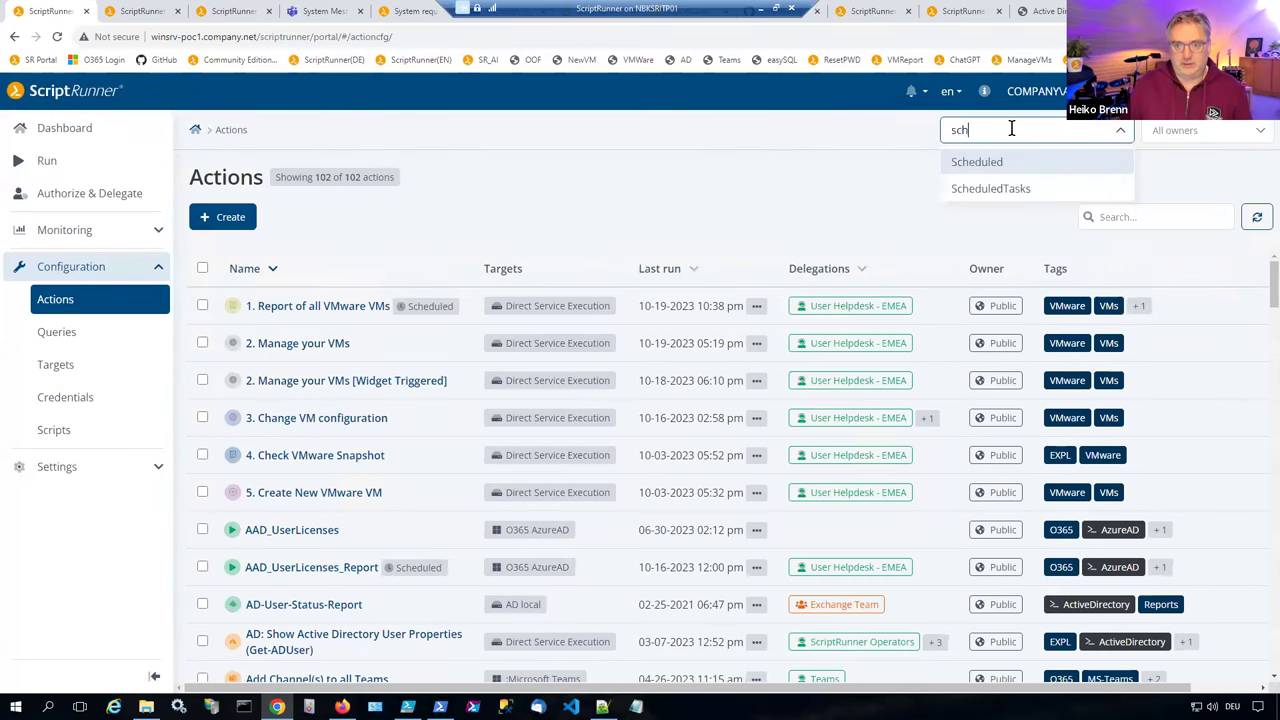
click(1001, 164)
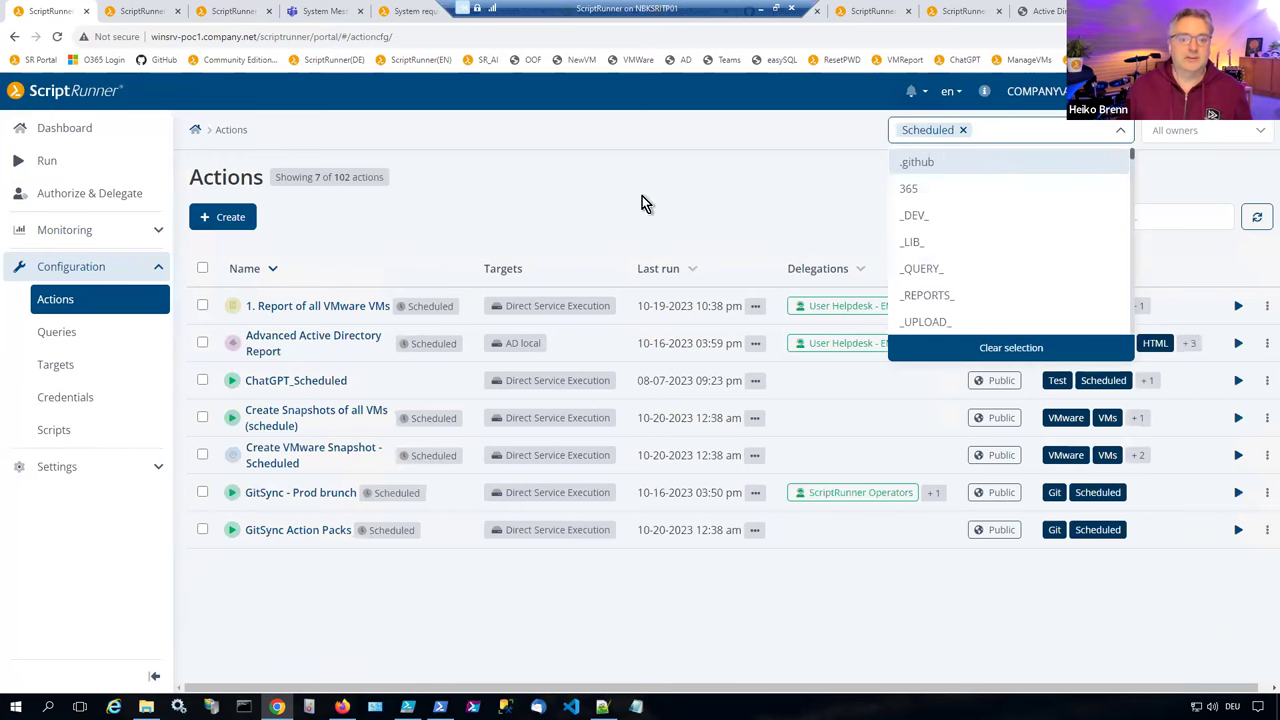
click(642, 196)
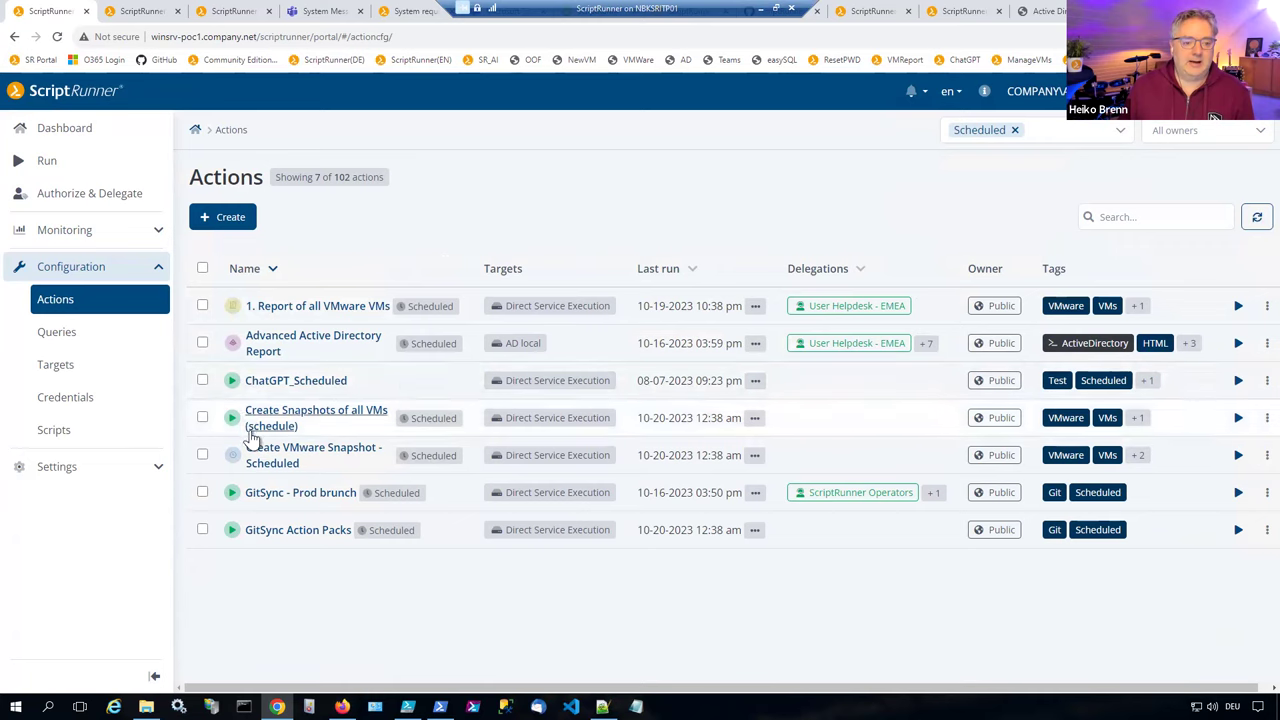
Step: Open the scheduling settings of the Advanced Active Directory Report action and preview the Minutes, Daily and Monthly modes
click(312, 337)
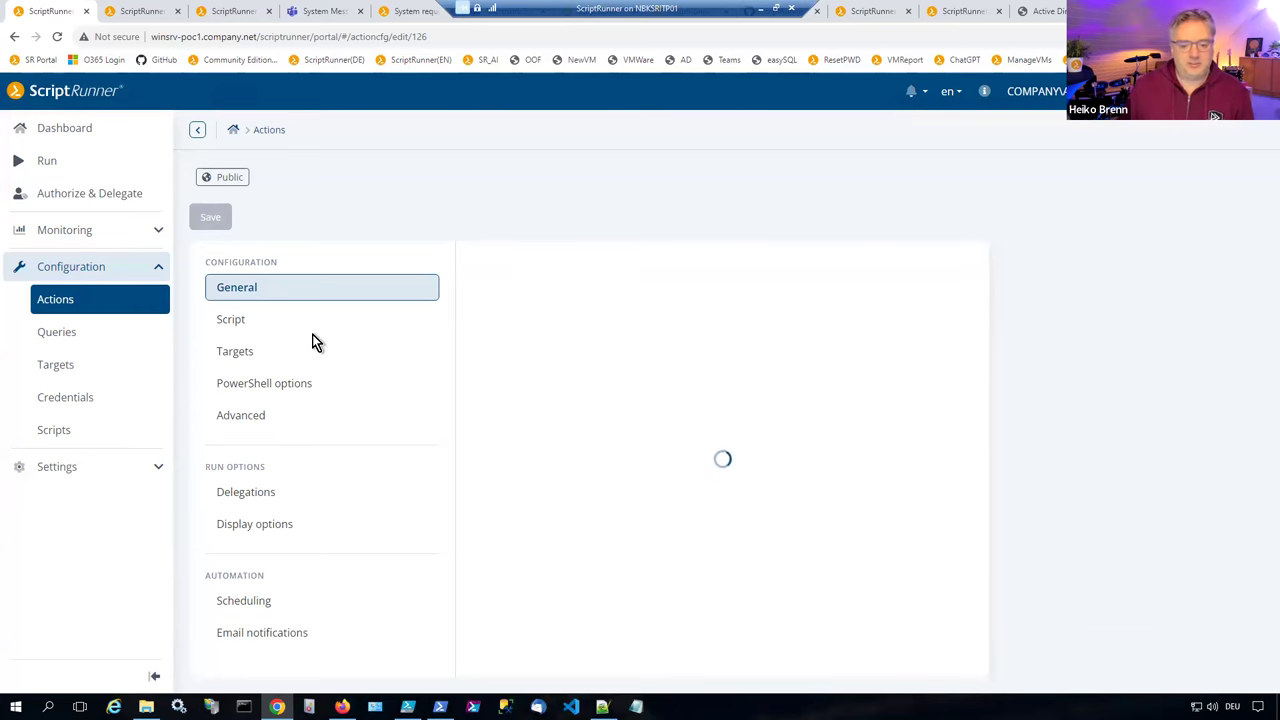
scroll(270, 590, down, 1)
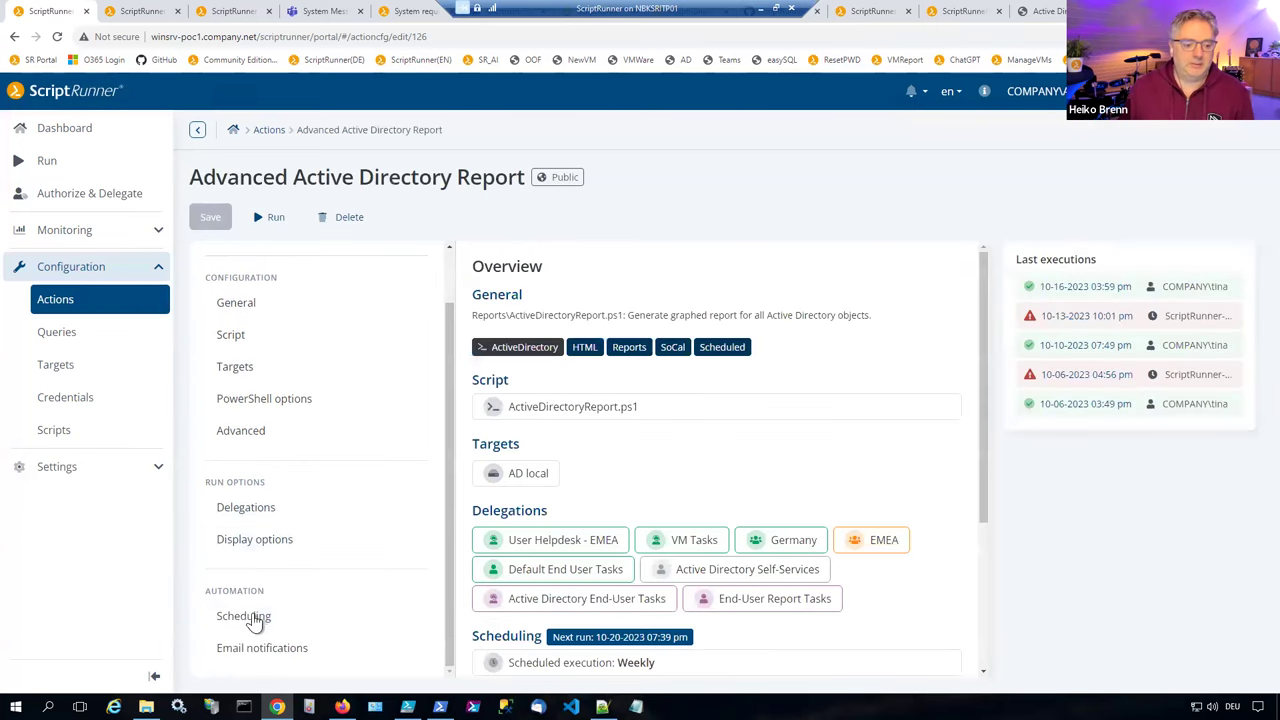
click(252, 617)
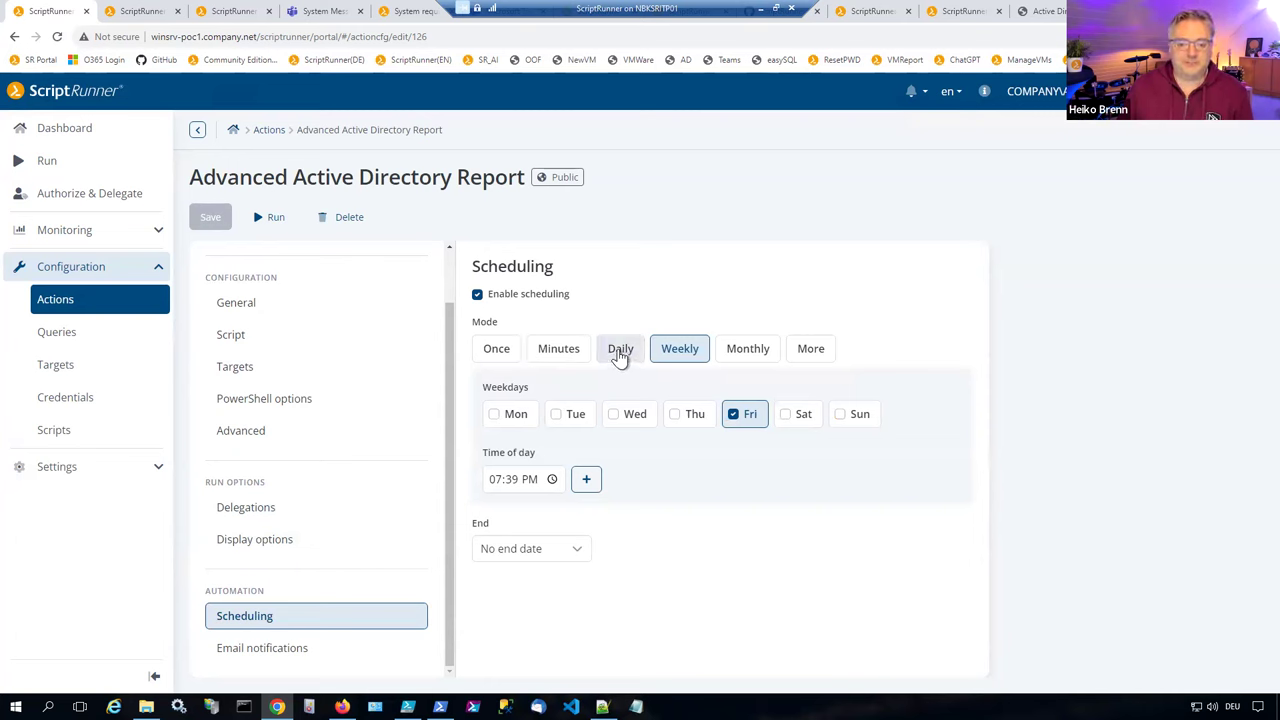
click(543, 355)
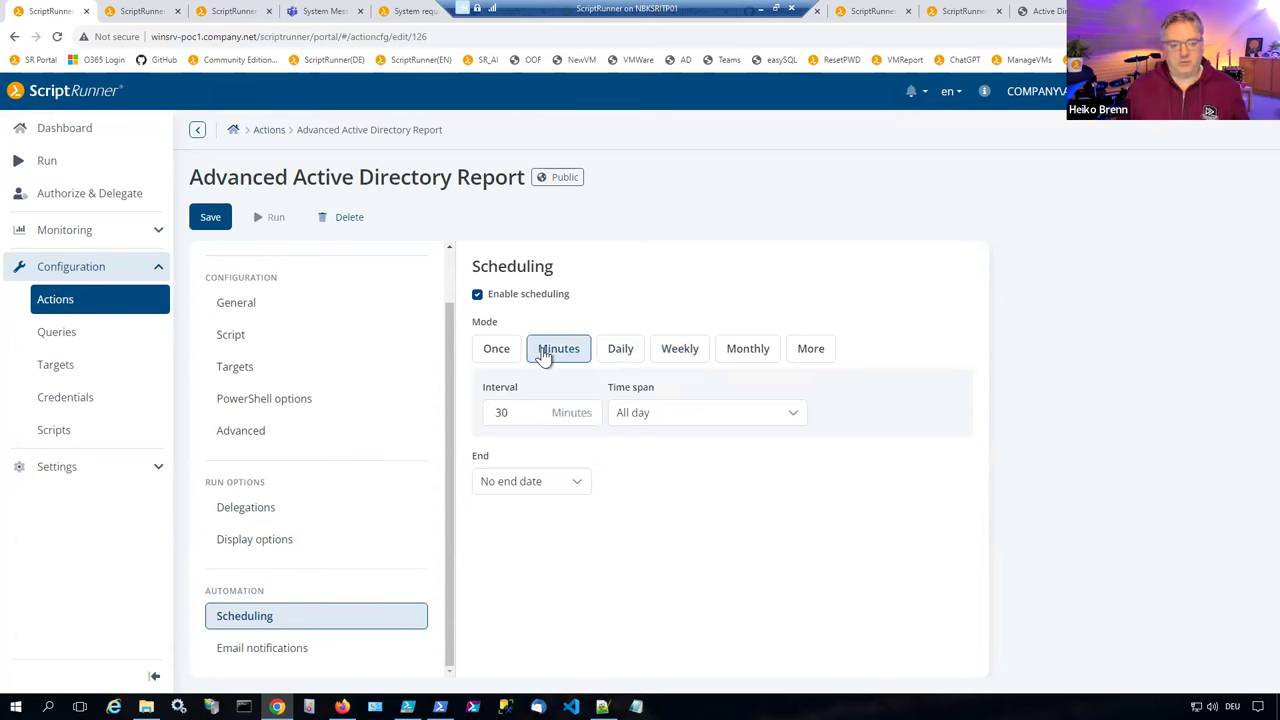
click(621, 352)
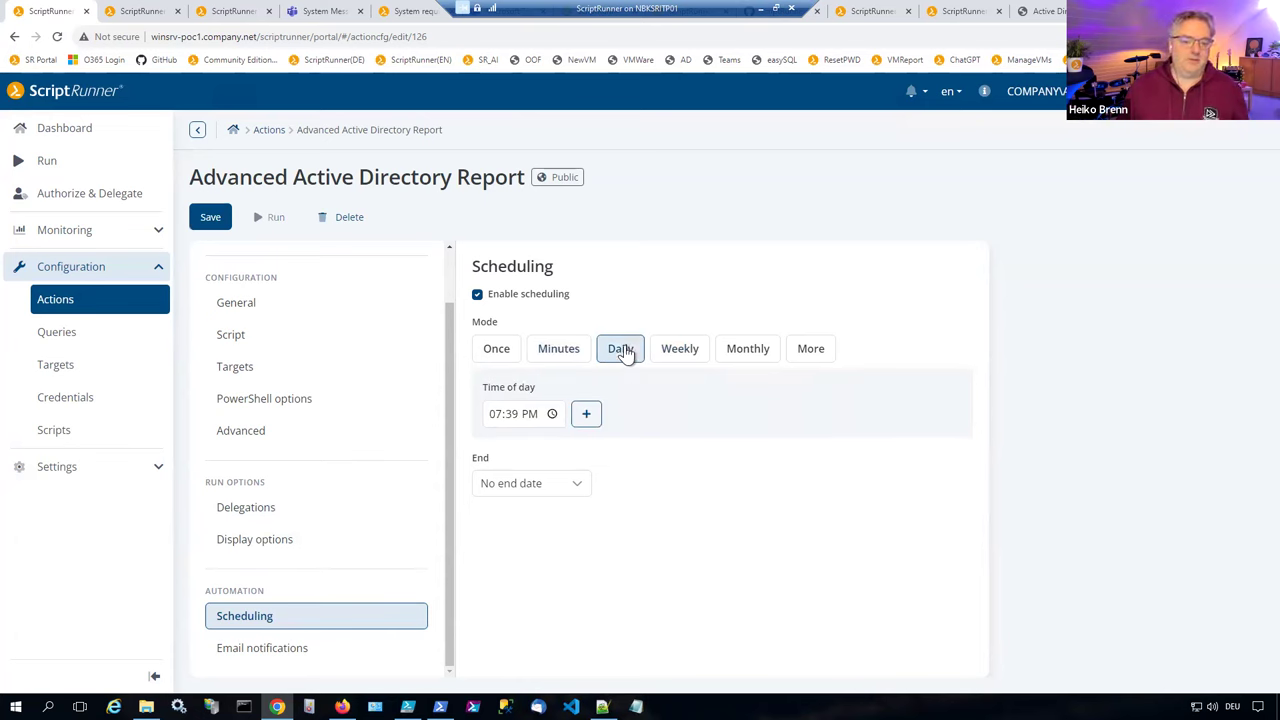
click(737, 355)
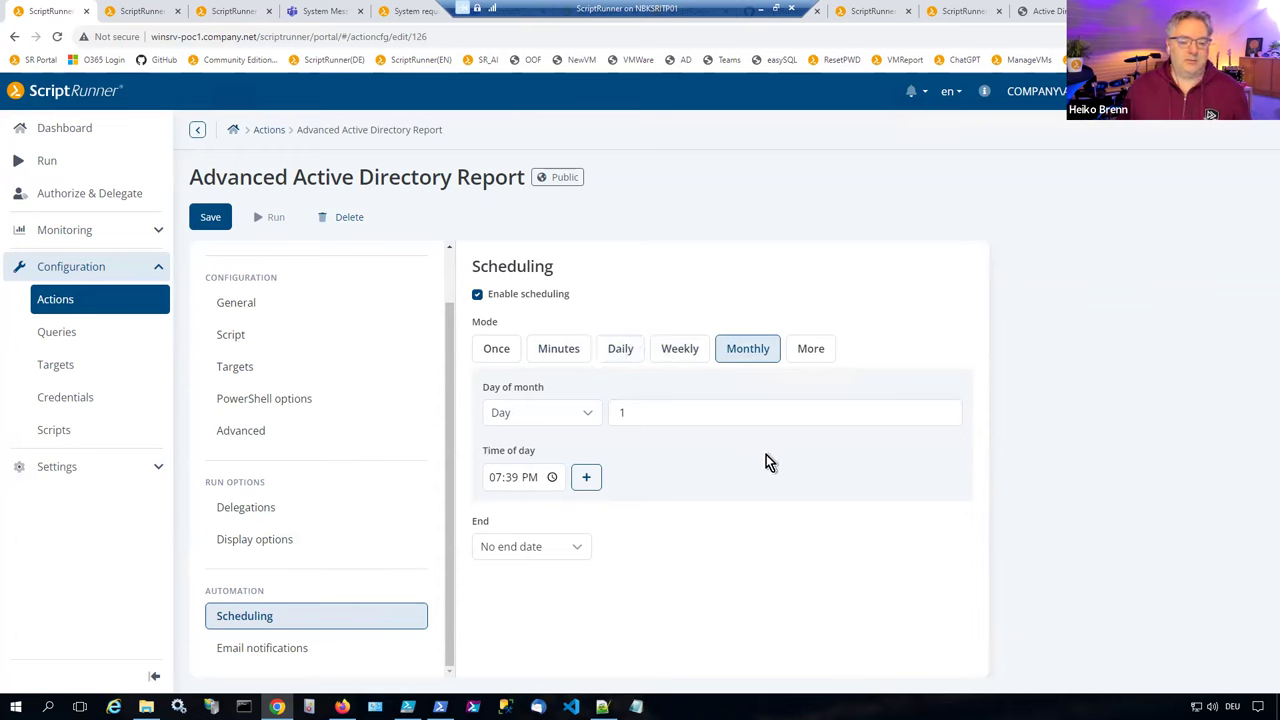
Step: Set the Advanced Active Directory Report action's email notifications to trigger only on error
click(268, 648)
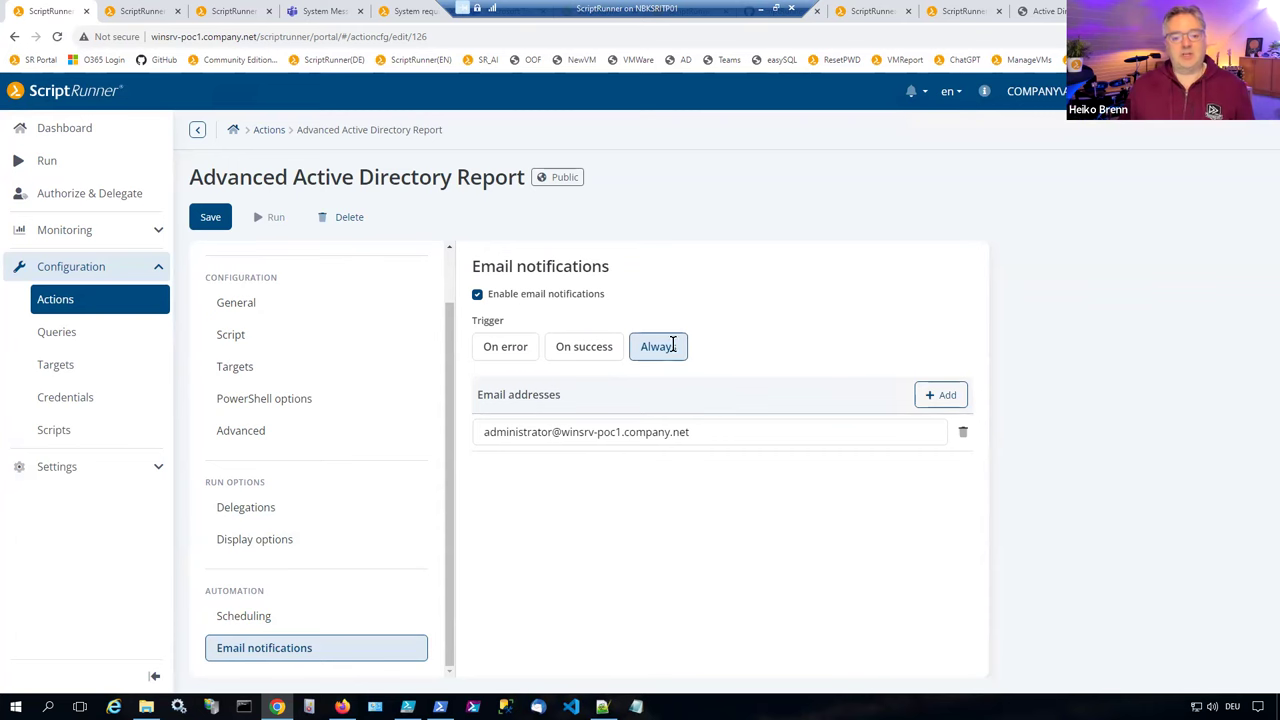
click(503, 354)
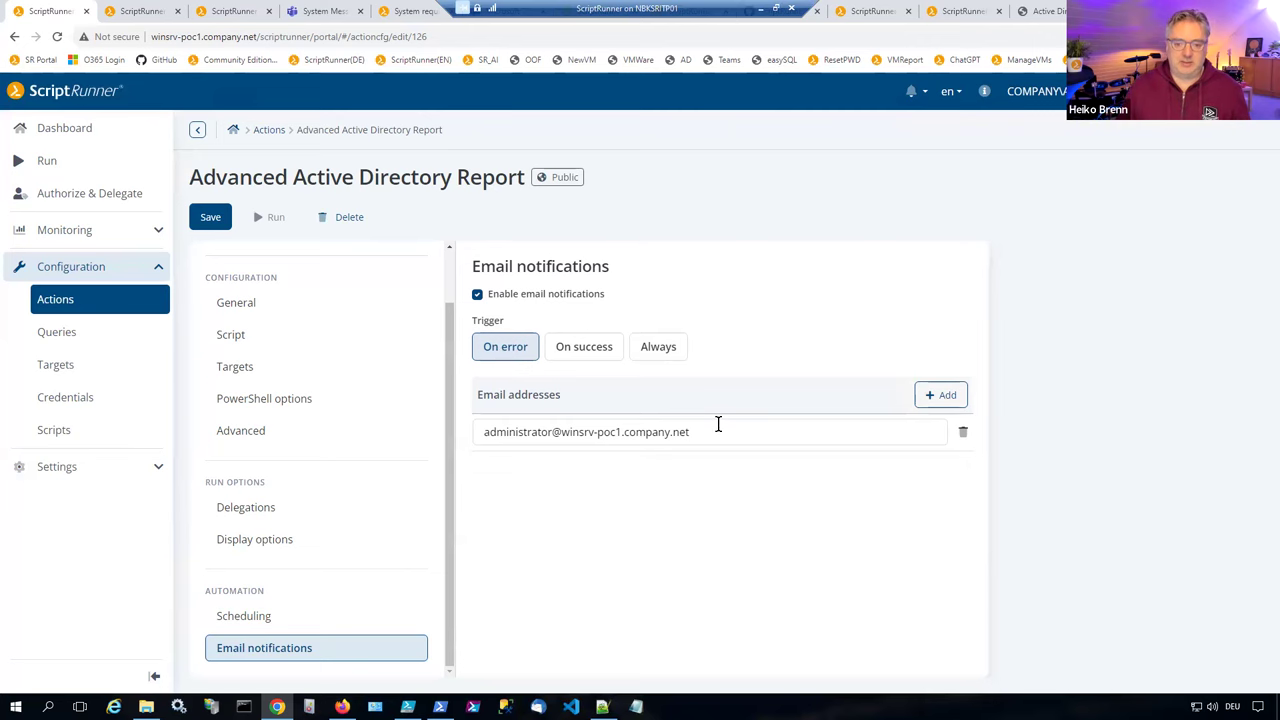
Step: Examine the ScriptRunner webhook alerts in the Teams System Messages channel and return to the action's notification settings
click(310, 17)
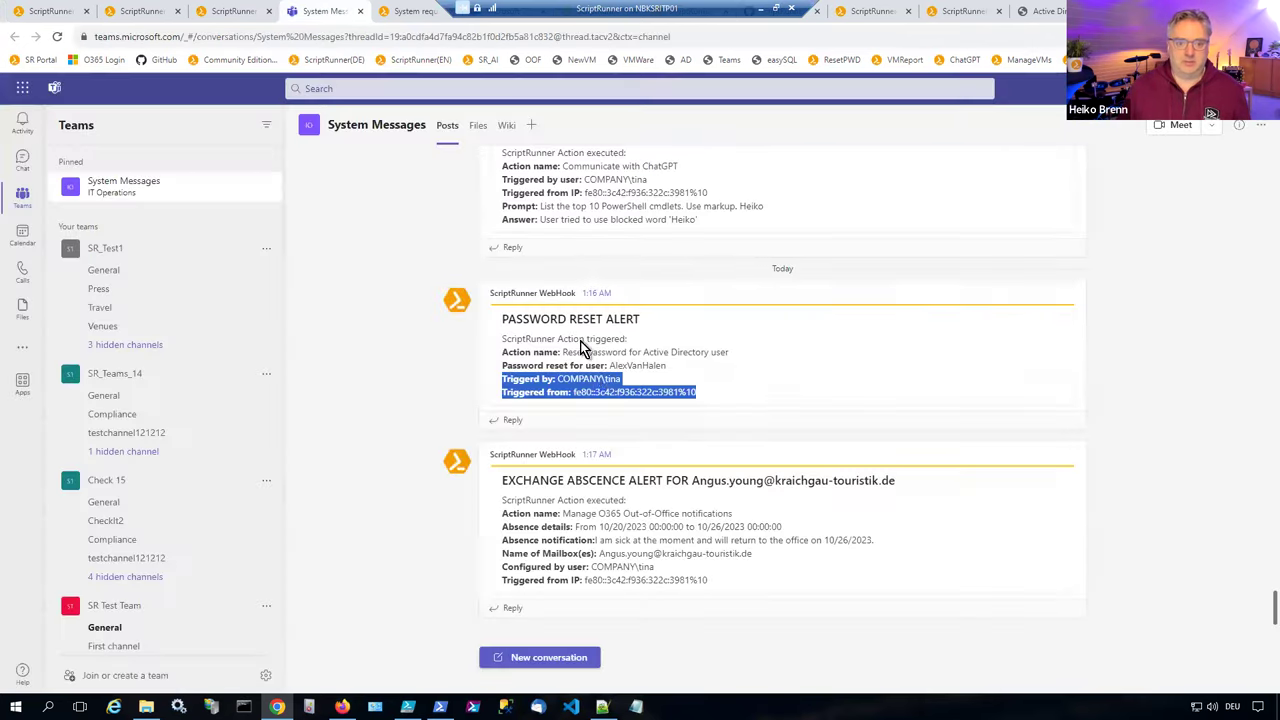
scroll(598, 374, up, 2)
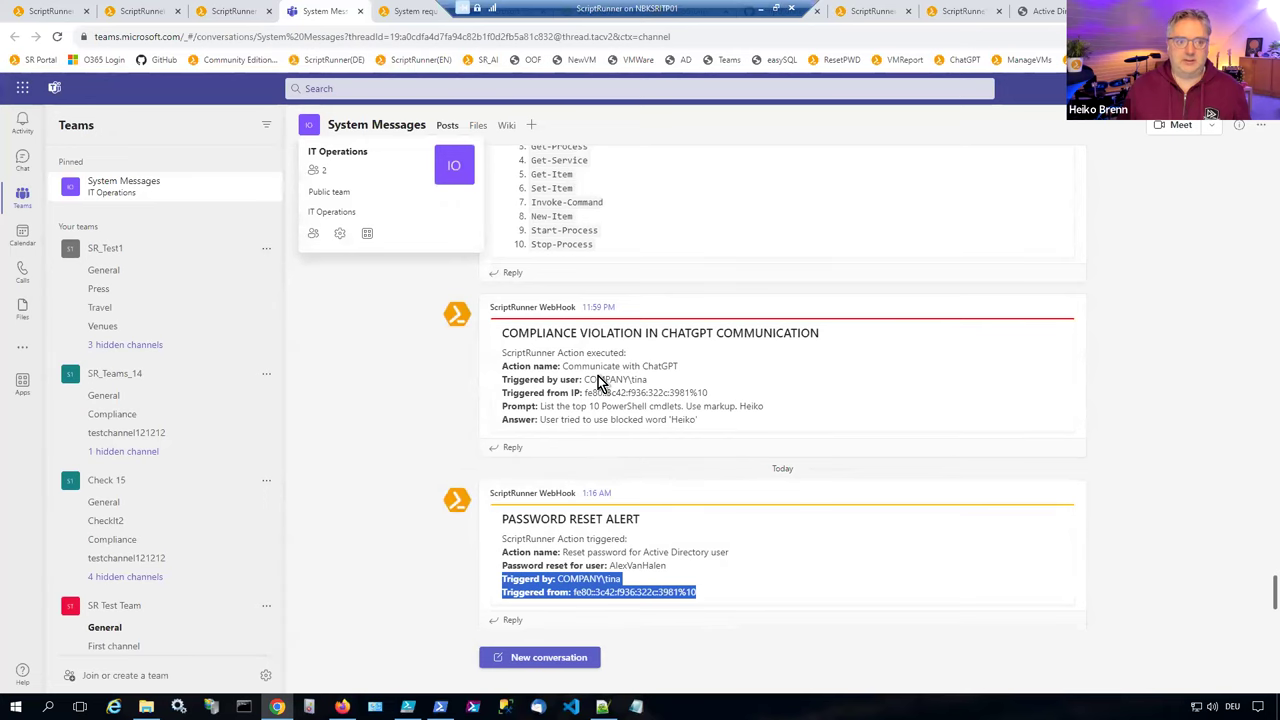
click(36, 11)
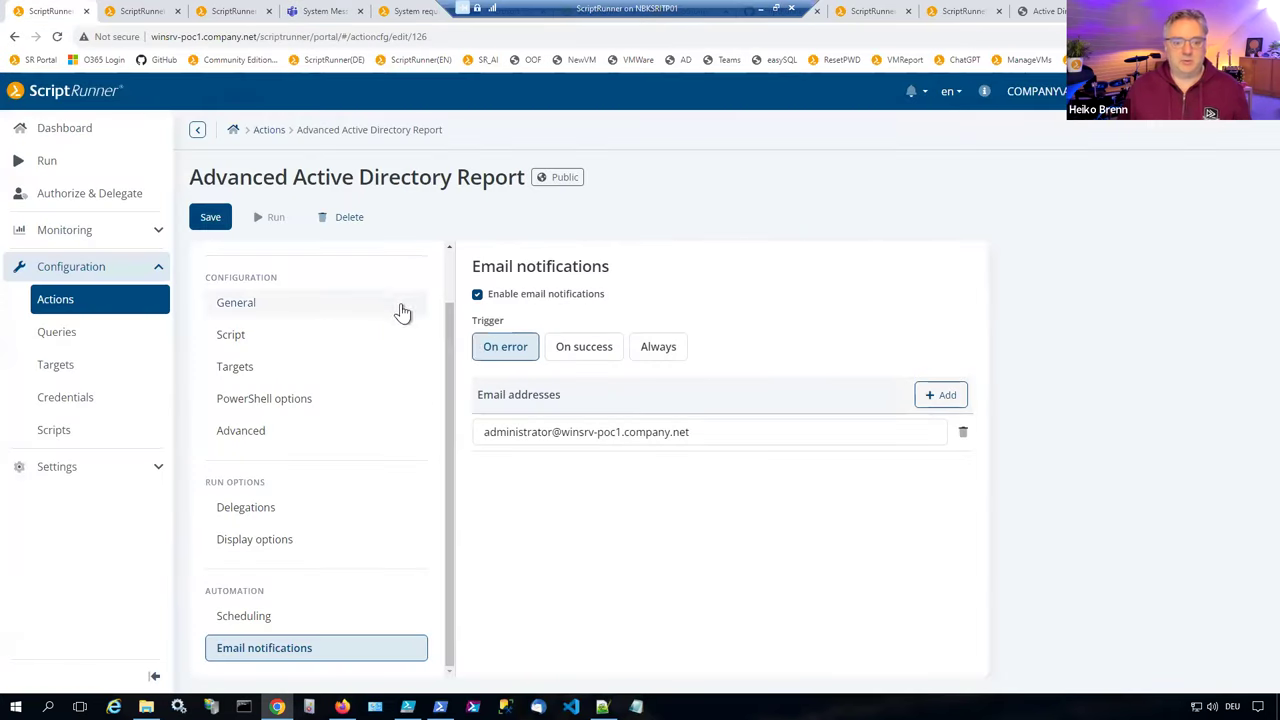
Step: Leave the action without keeping its changes and examine the connectors in the settings, including the connector types available for creation
click(266, 132)
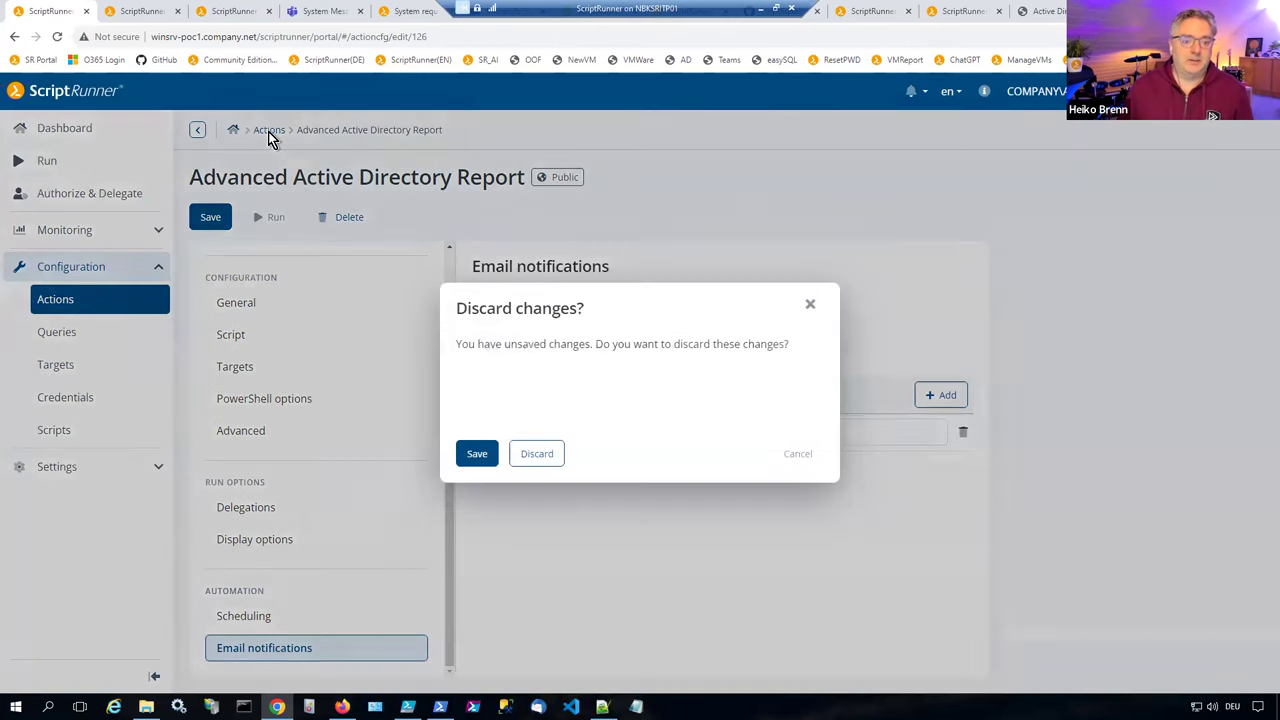
click(534, 455)
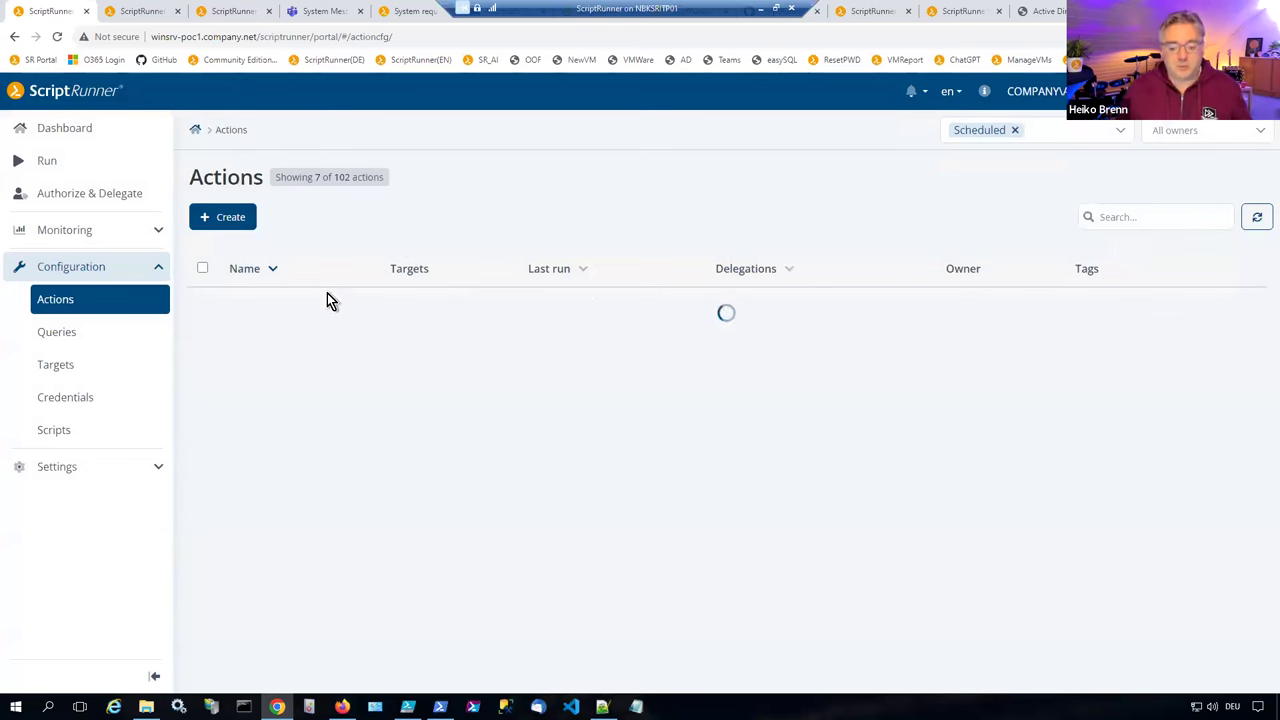
click(70, 472)
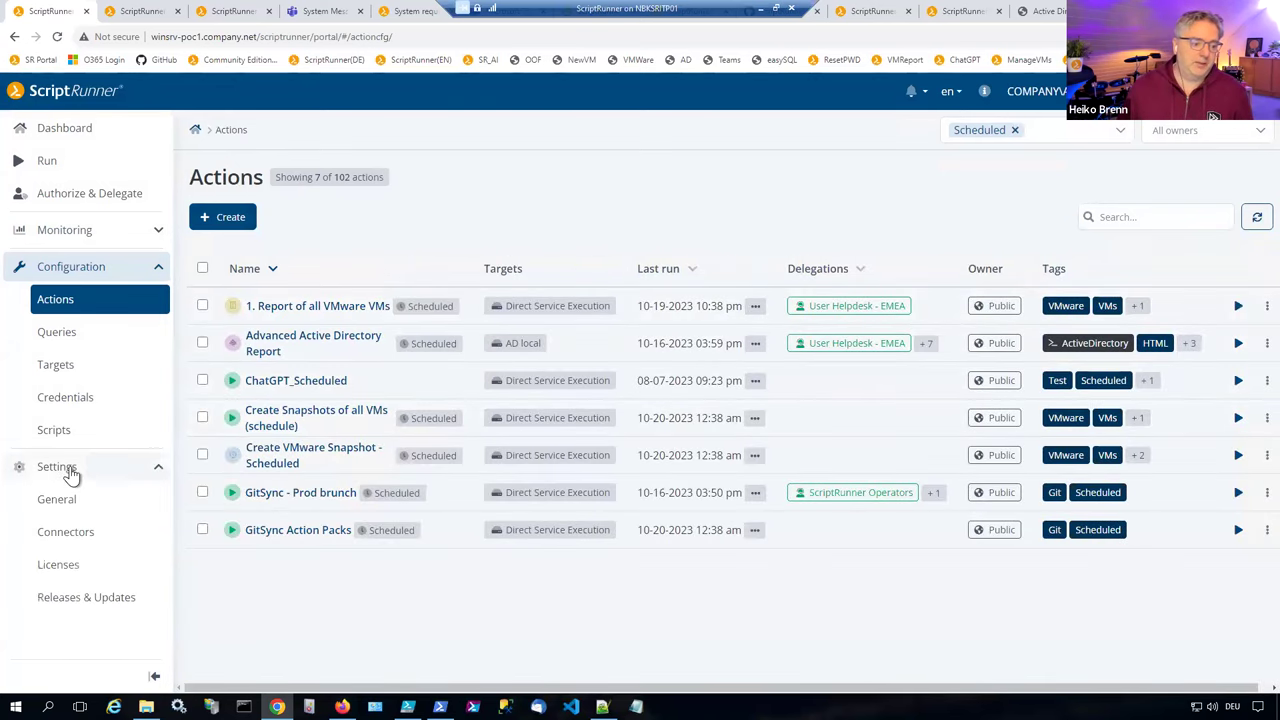
click(60, 532)
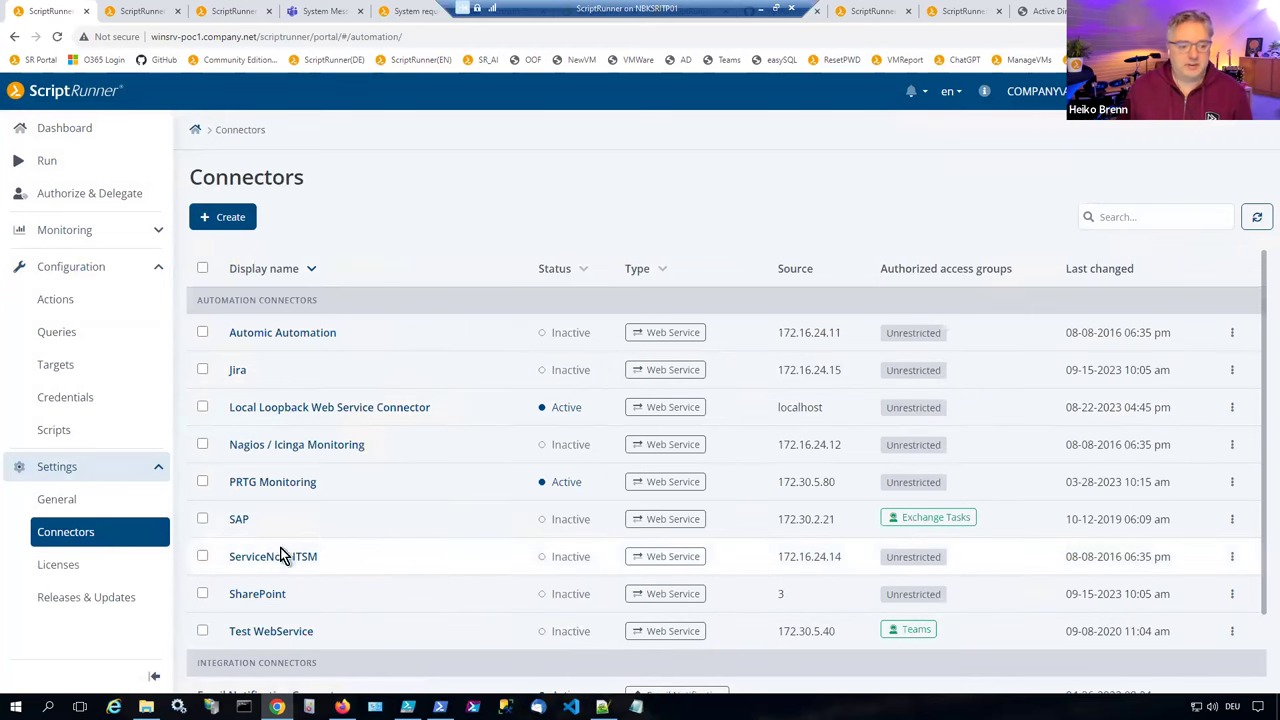
click(215, 220)
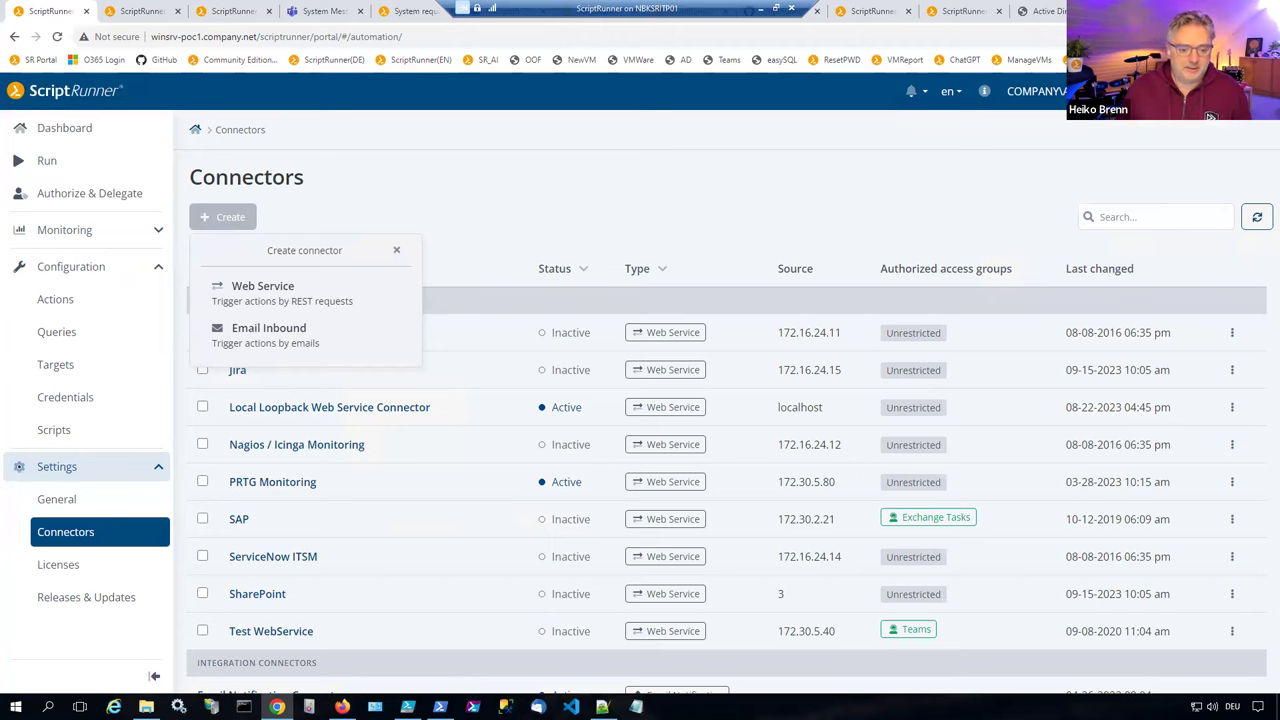
Step: Switch to Windows PowerShell, clear the console and paste the script that starts VM DC0_H0_VM0 when it is powered off
key(alt+Tab)
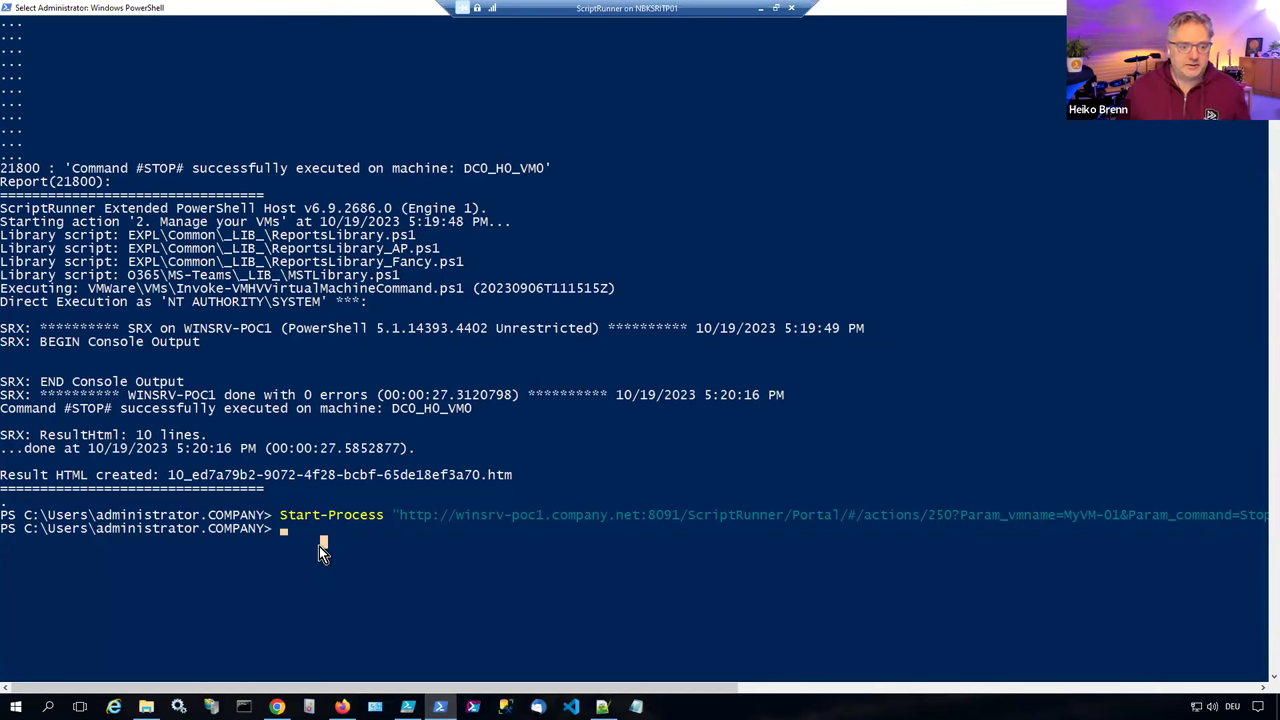
text(cls)
key(Return)
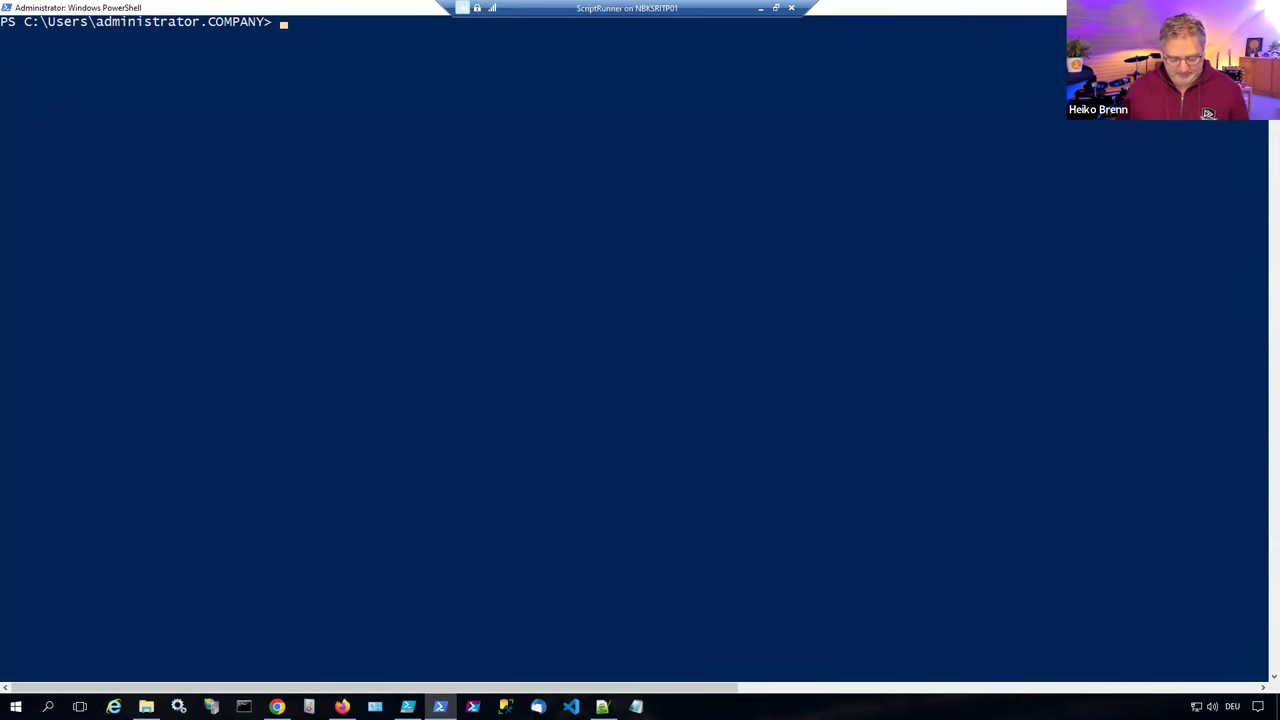
click(284, 28)
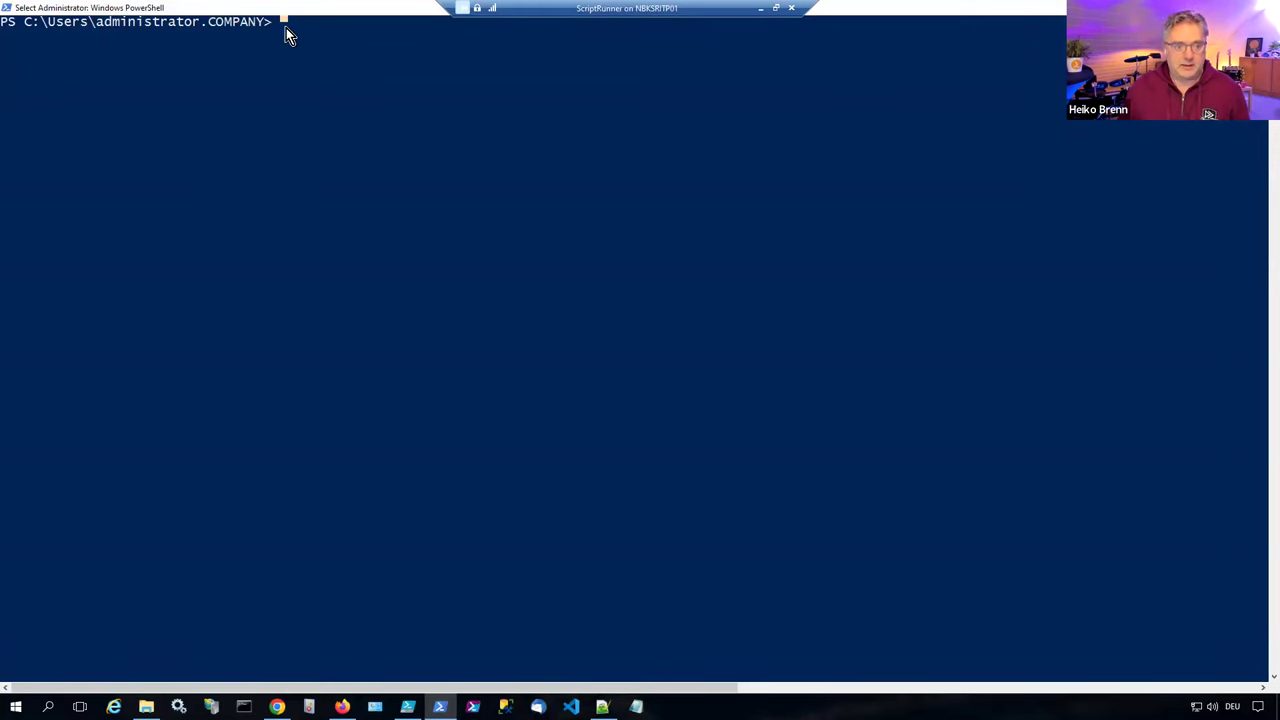
right_click(285, 35)
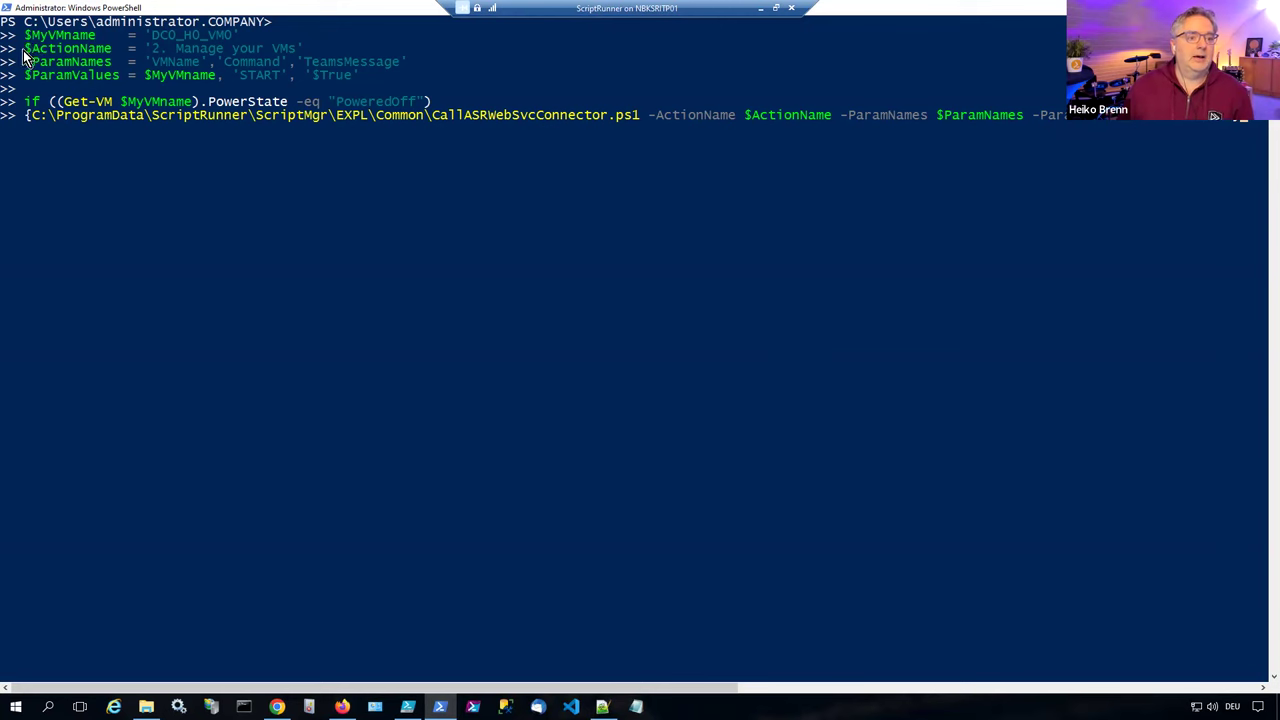
Step: Review the script's action name, parameter names, parameter values and CallASRWebSvcConnector.ps1 call, and run it
drag(25, 50, 318, 52)
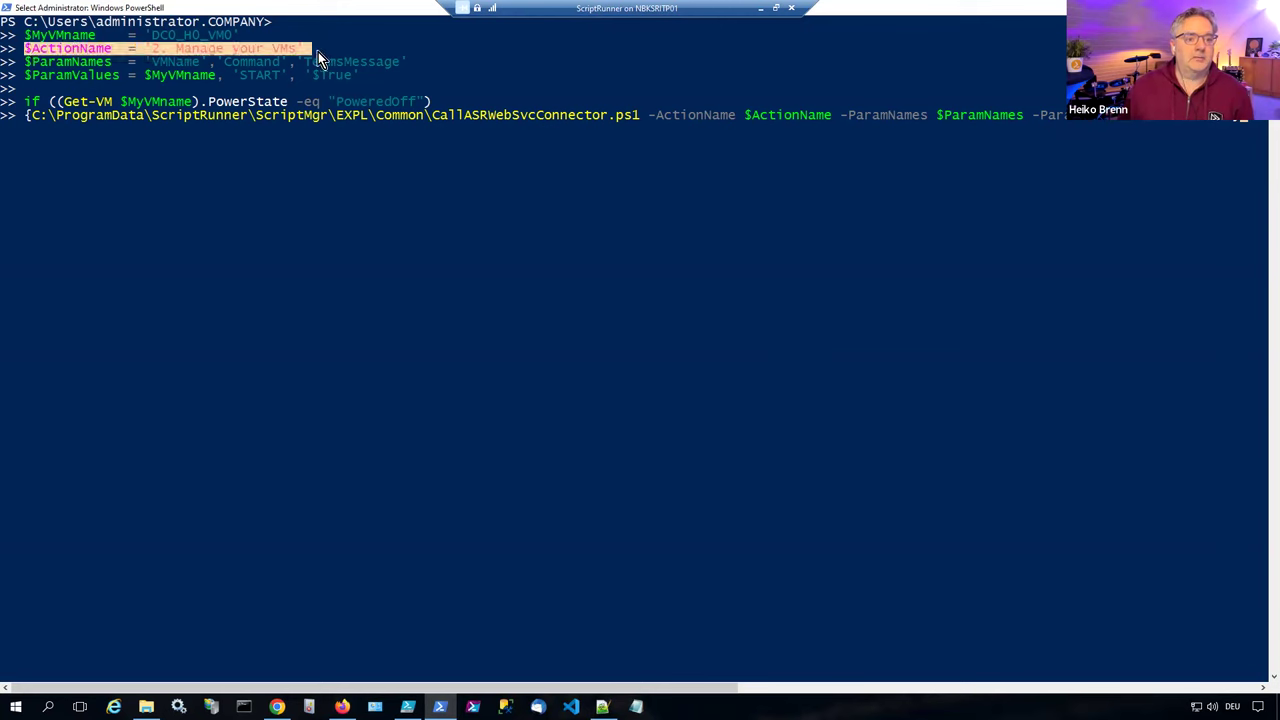
drag(25, 62, 424, 68)
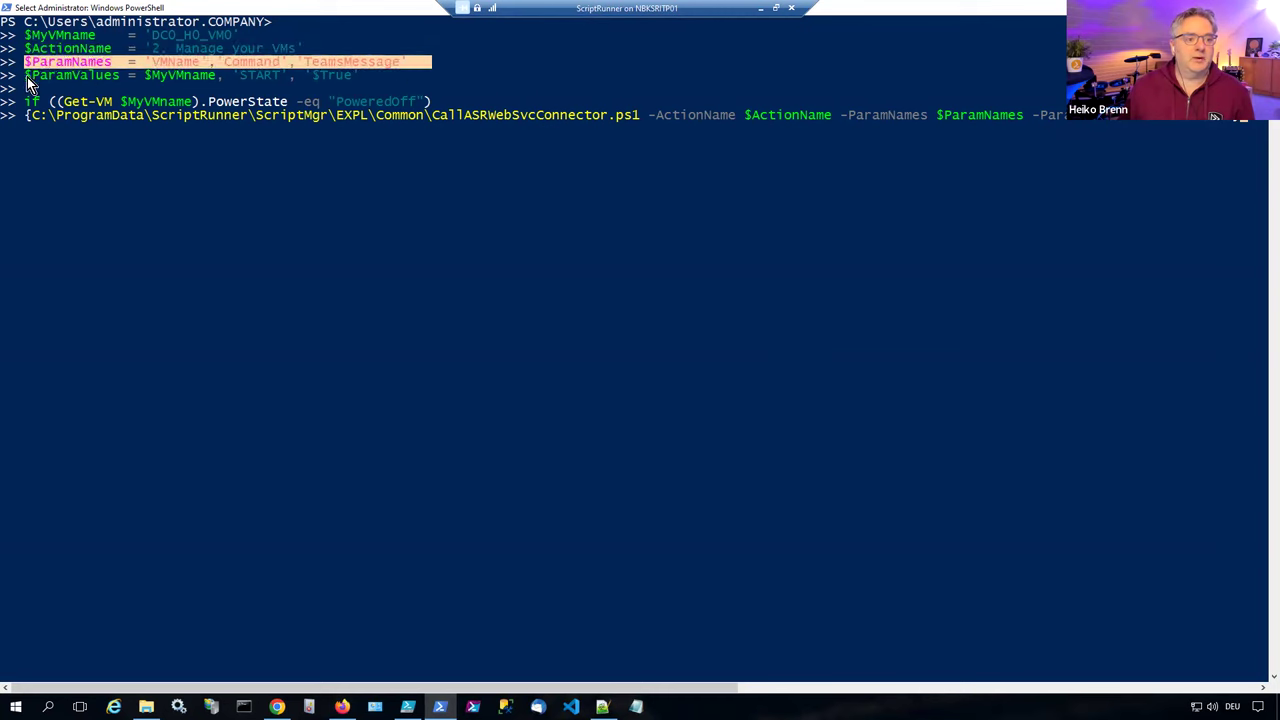
drag(25, 75, 283, 78)
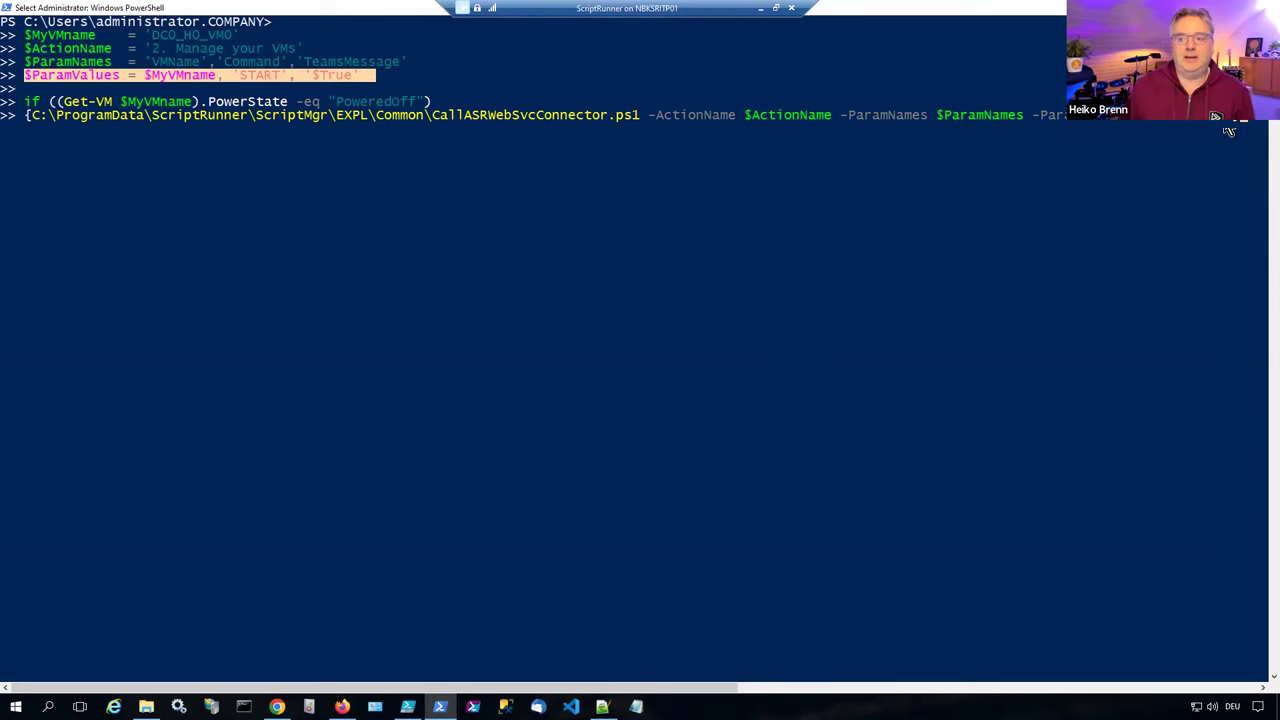
key(ctrl+c)
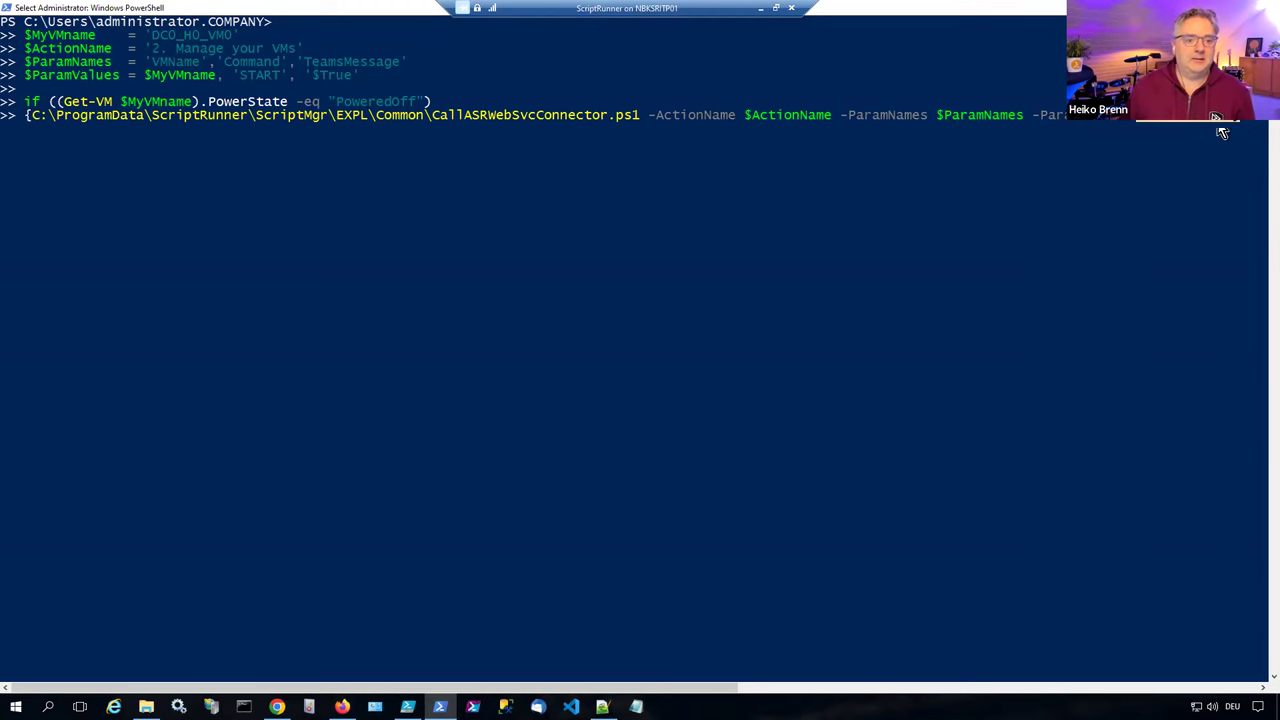
drag(432, 118, 640, 118)
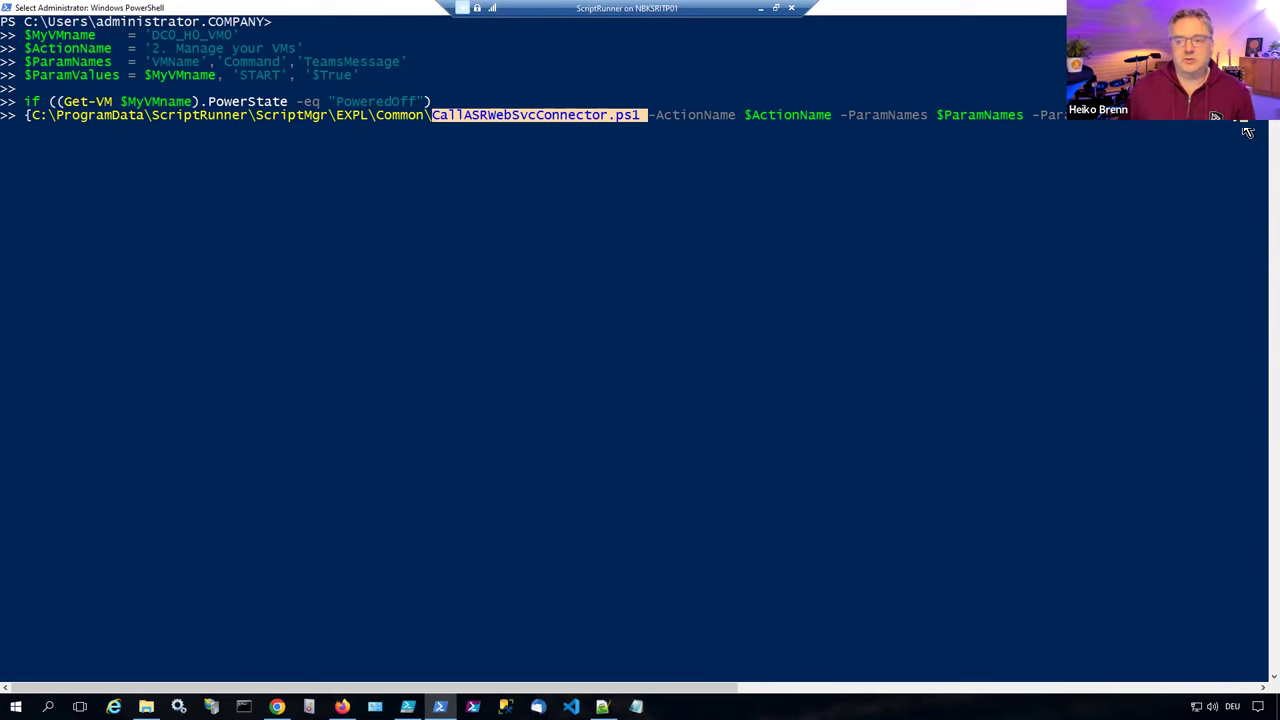
key(ctrl+c)
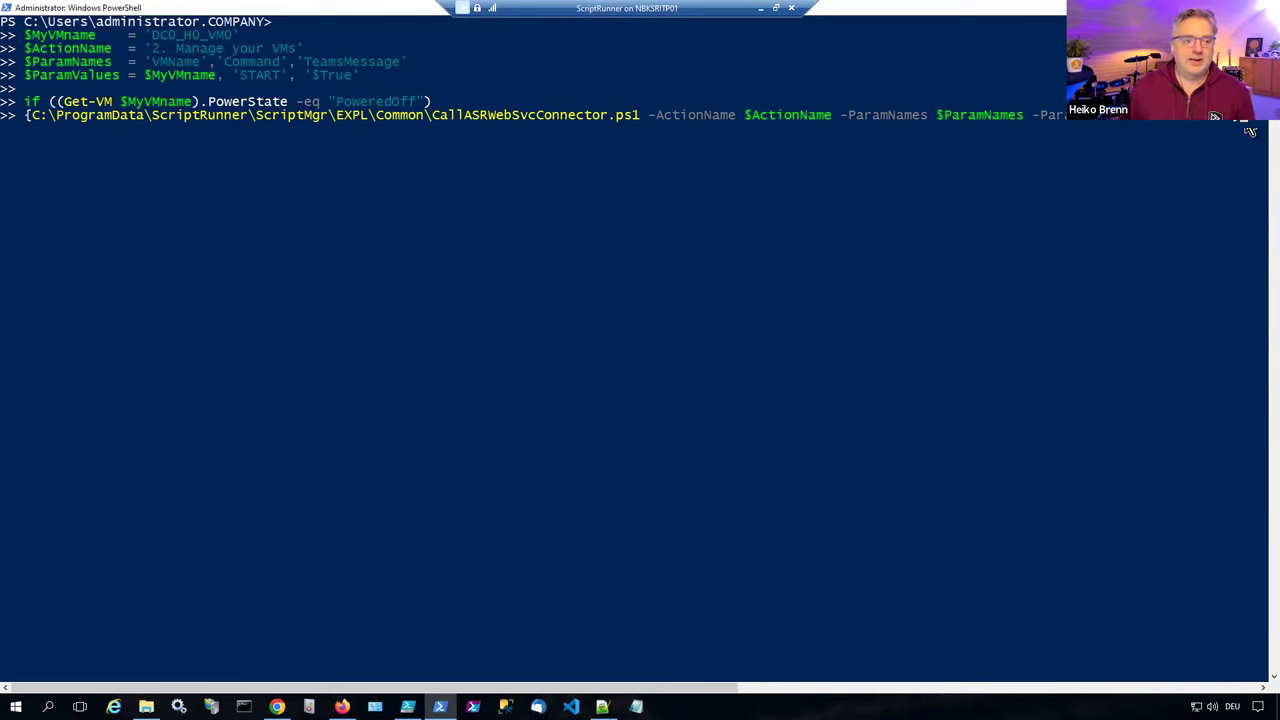
key(Return)
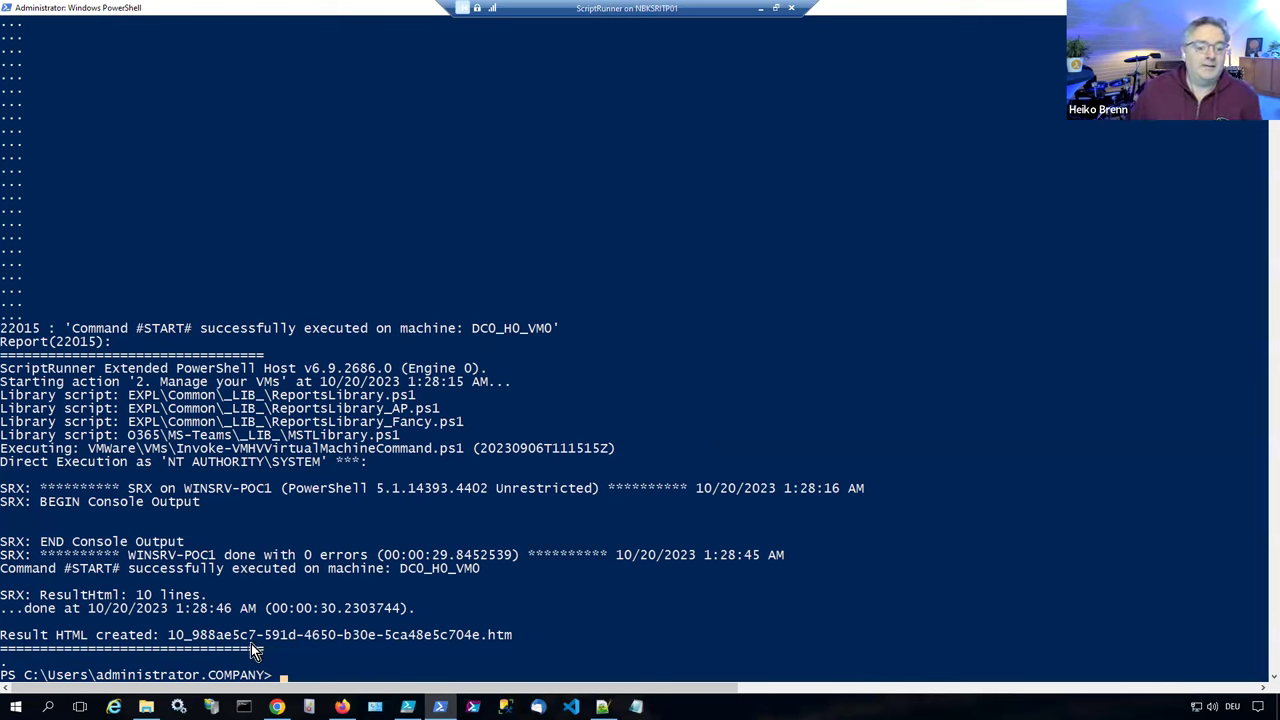
Step: Switch back to ScriptRunner in the browser and examine the runtime chart and recent runs in the monitoring reports
click(277, 706)
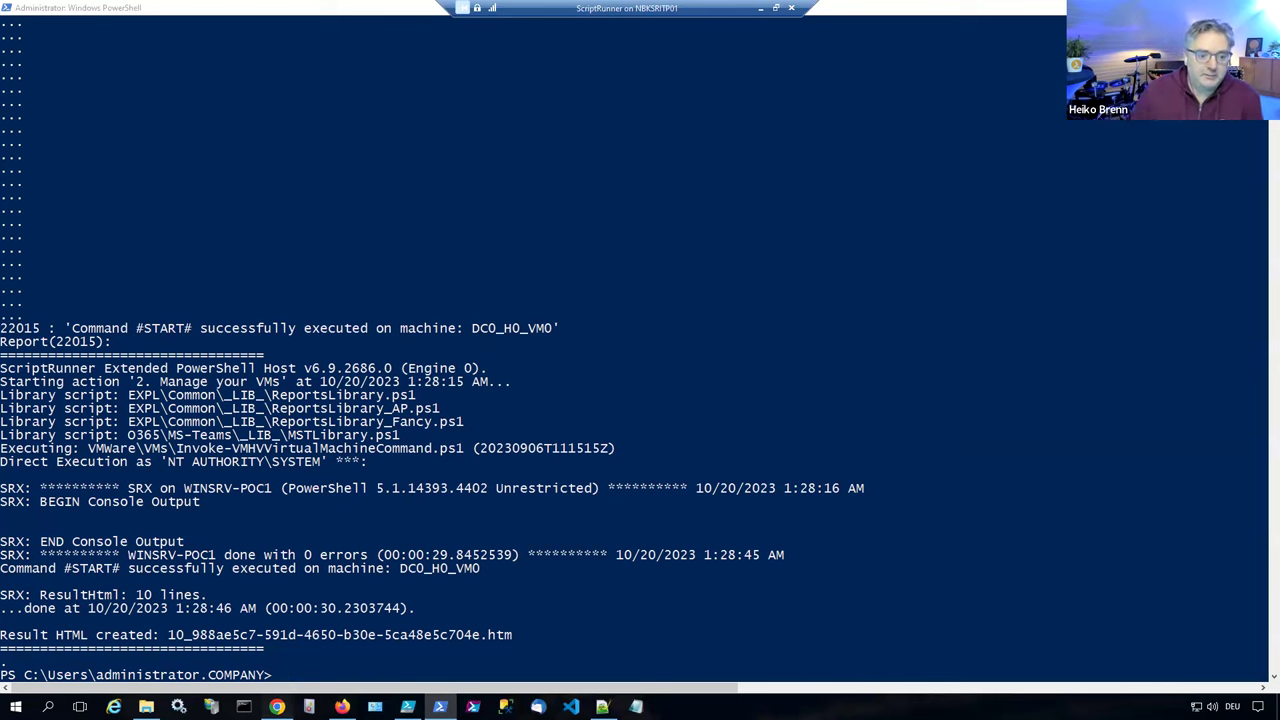
click(511, 195)
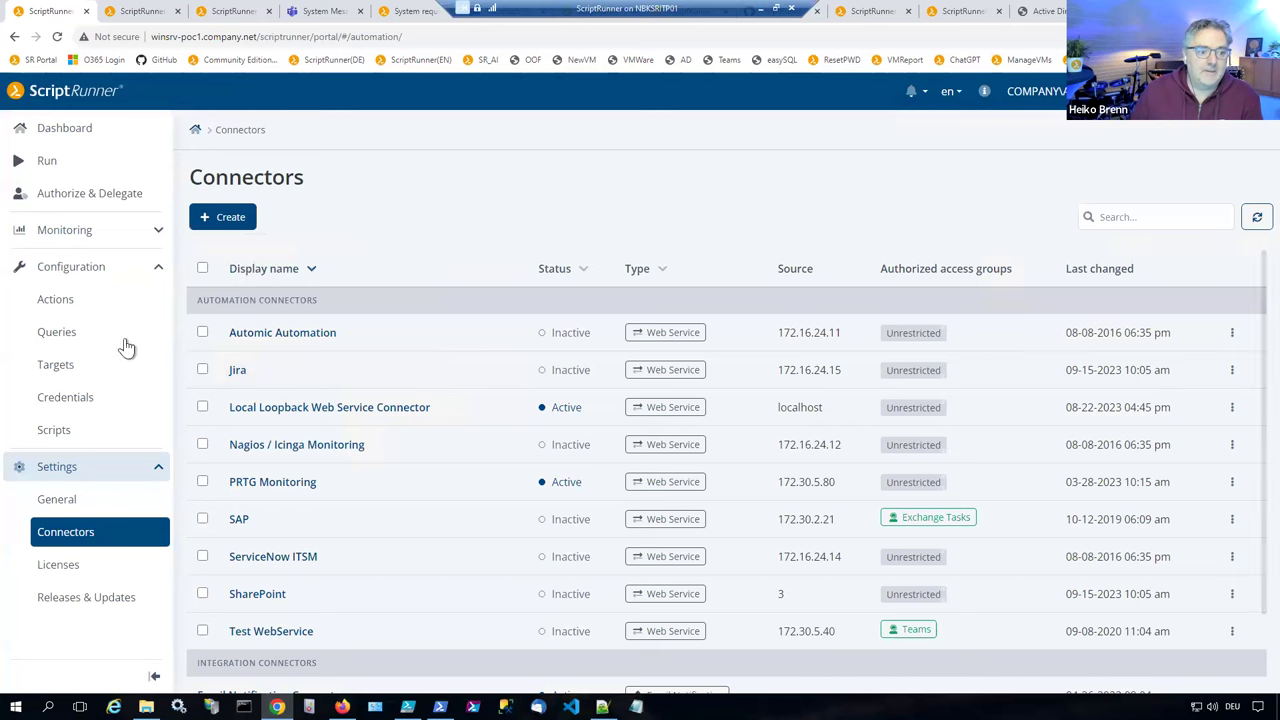
click(68, 240)
click(55, 263)
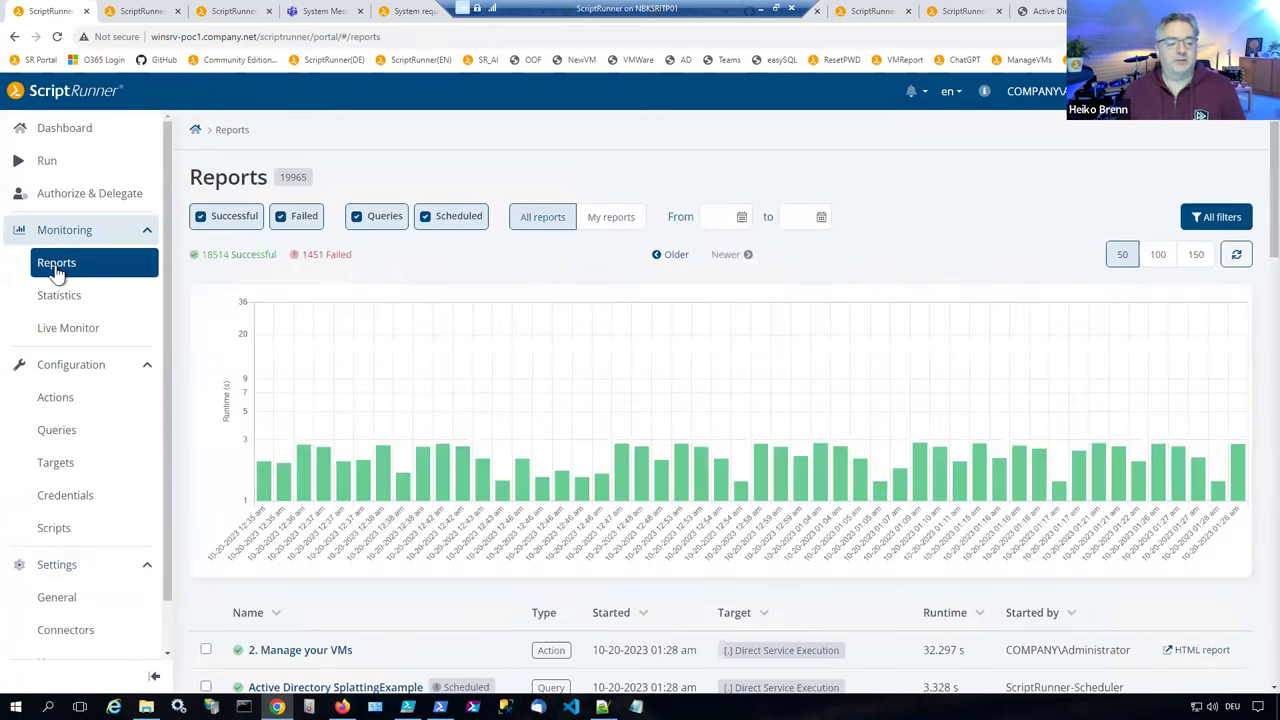
scroll(300, 431, down, 2)
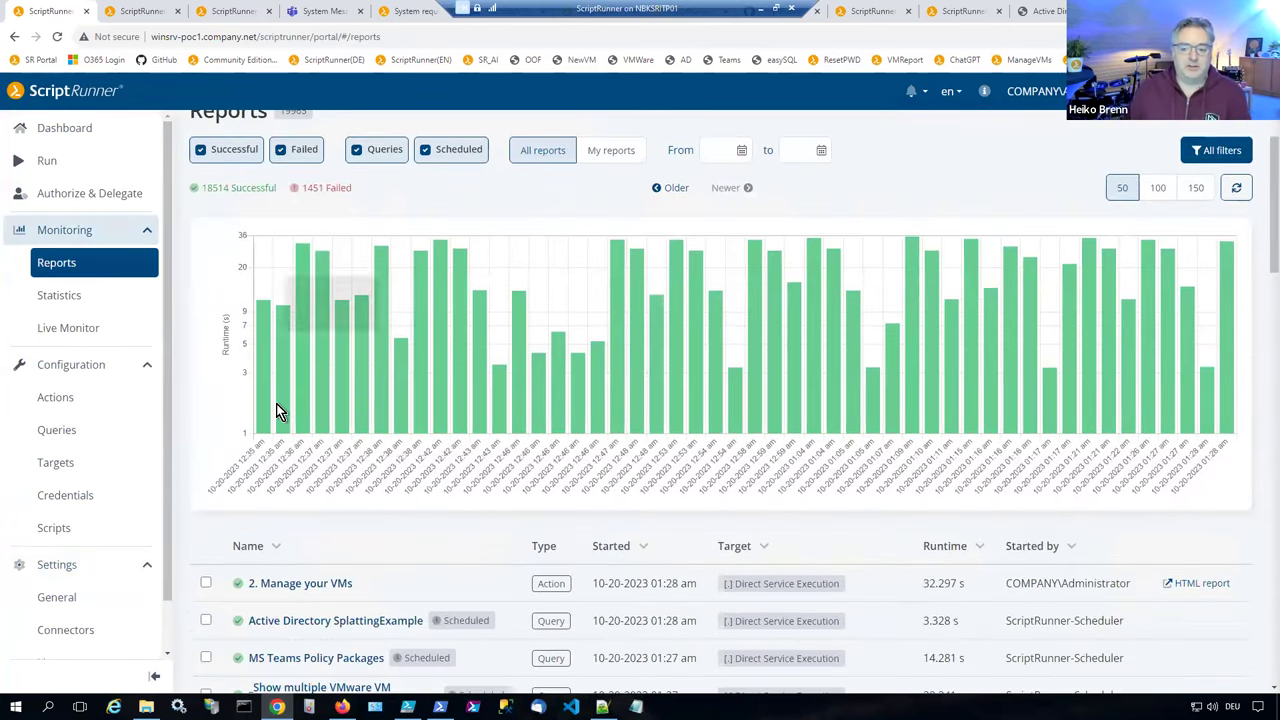
scroll(279, 410, down, 1)
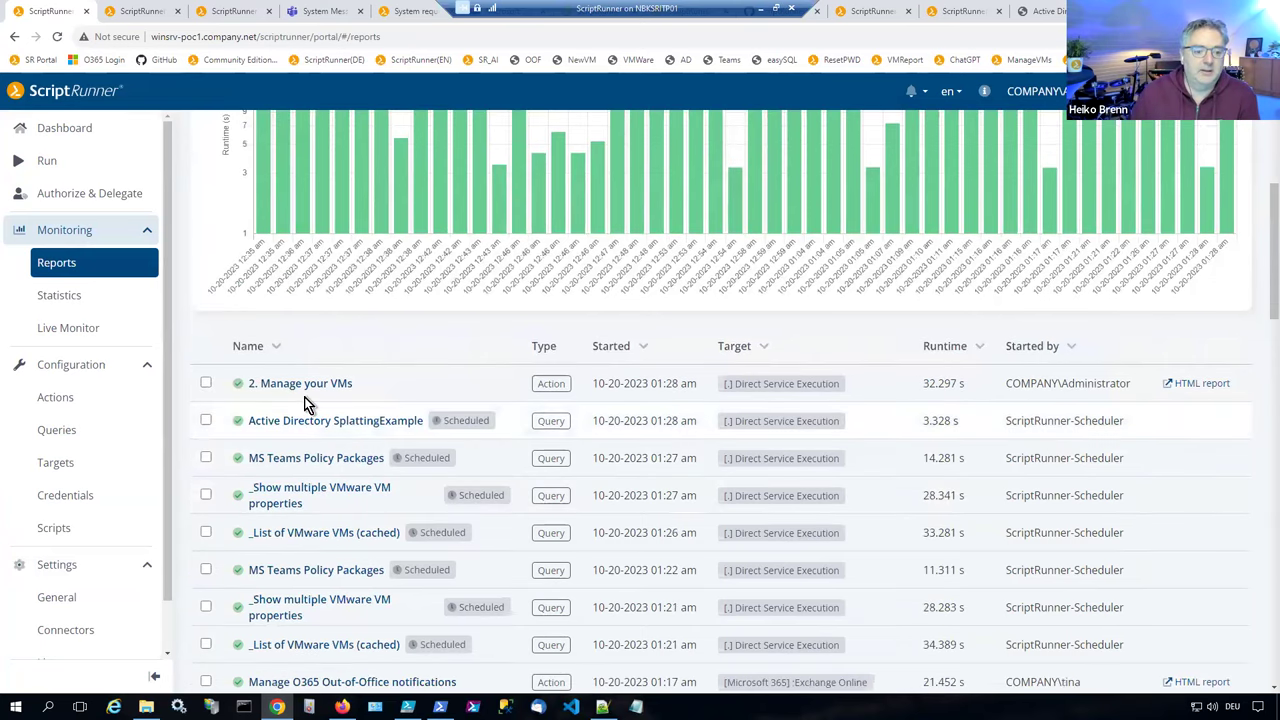
scroll(330, 345, up, 2)
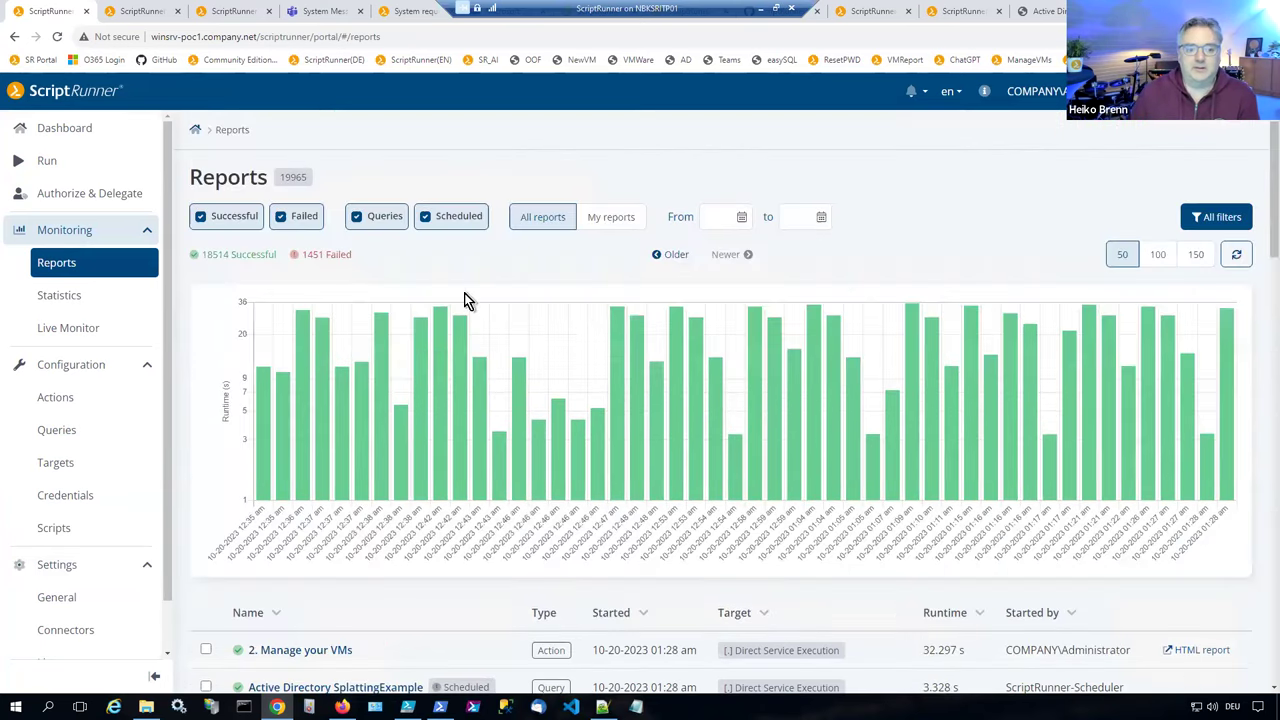
scroll(427, 417, down, 3)
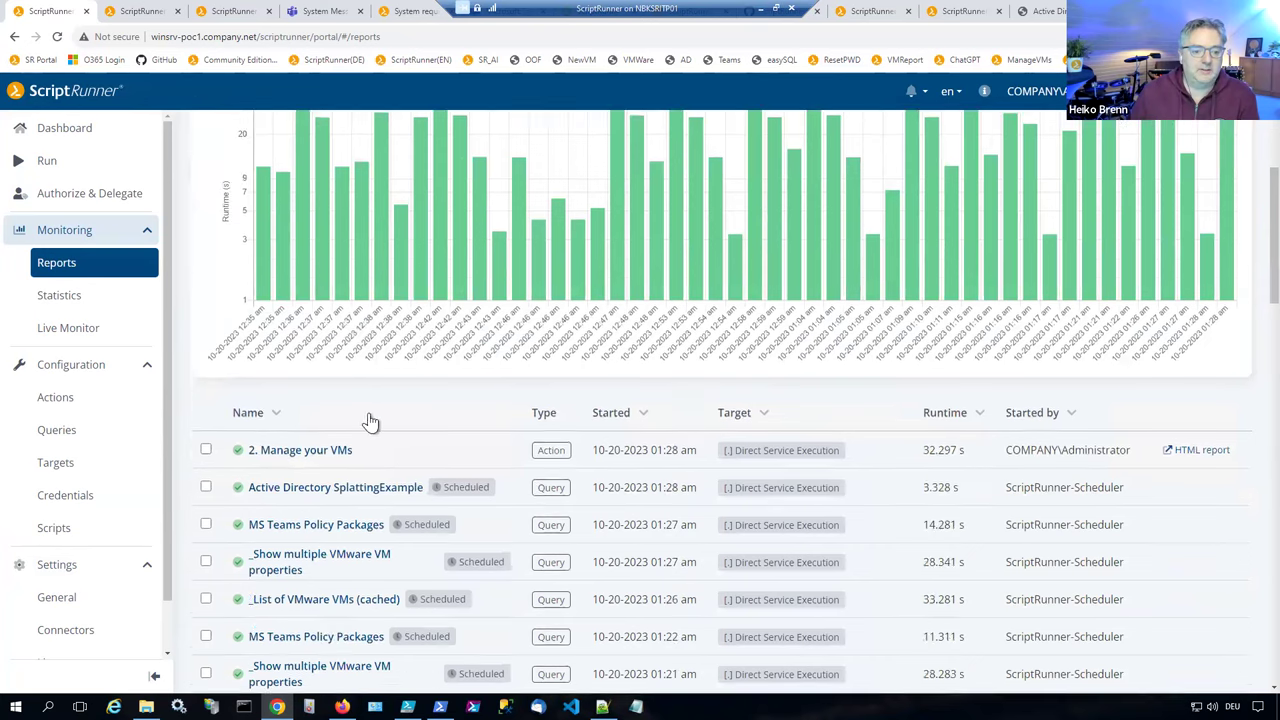
Step: Examine the latest "2. Manage your VMs" run's HTML report, result message, execution information and full report, and close it
click(296, 451)
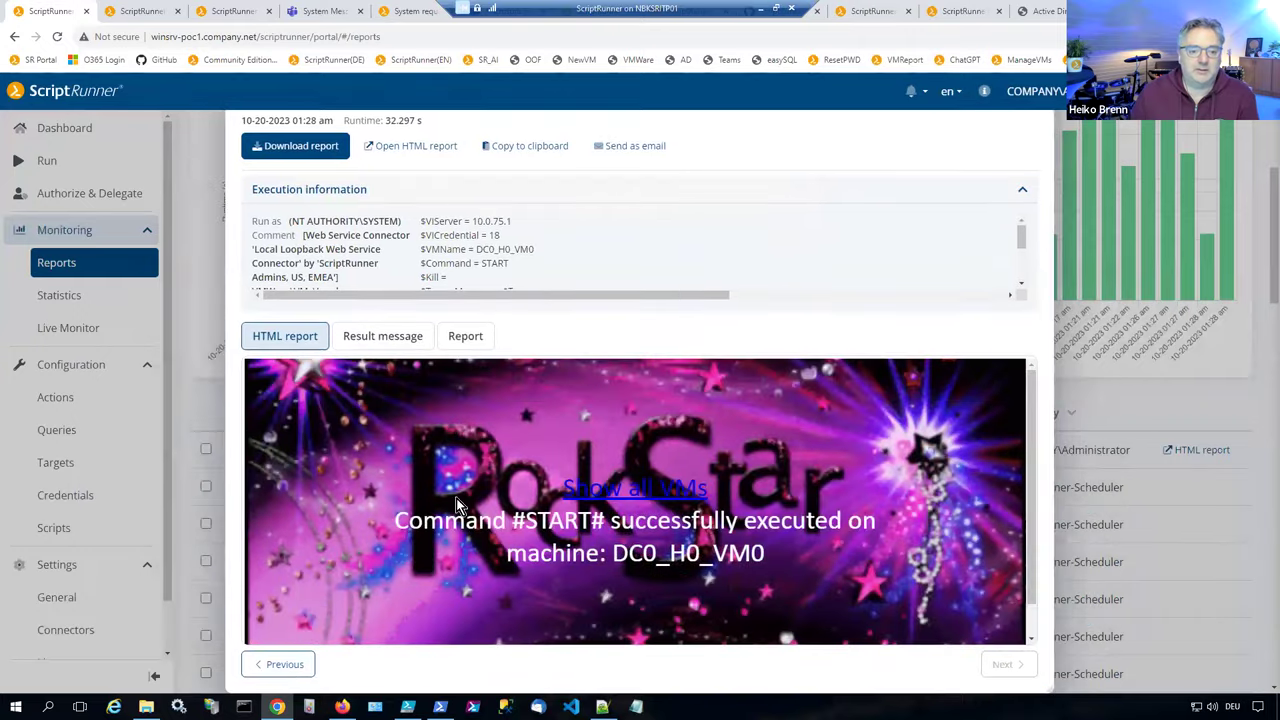
click(383, 340)
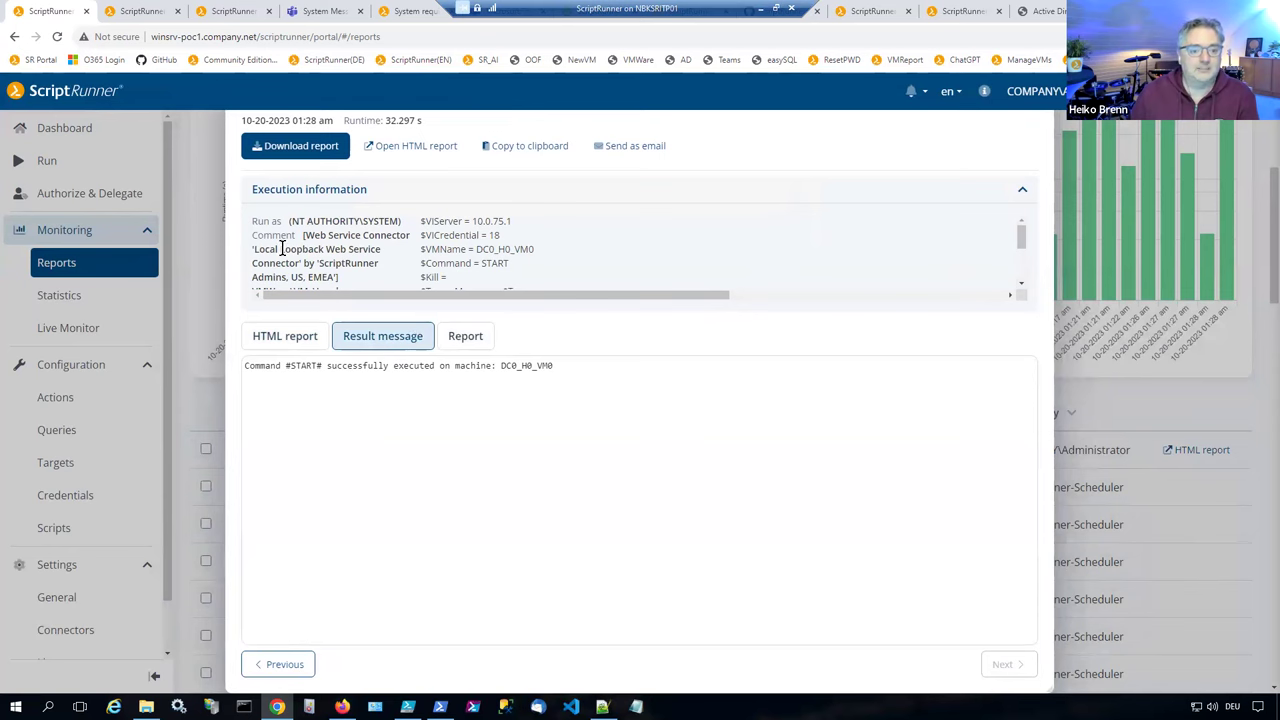
drag(302, 235, 370, 246)
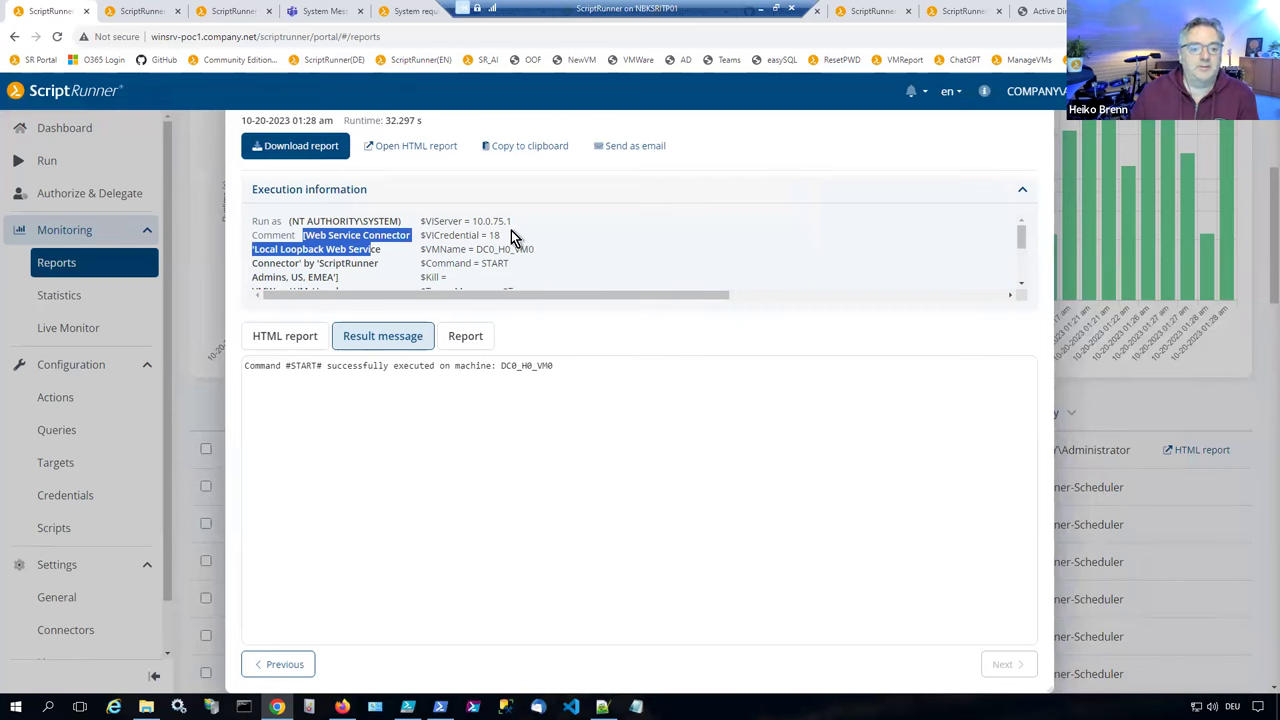
scroll(511, 232, down, 3)
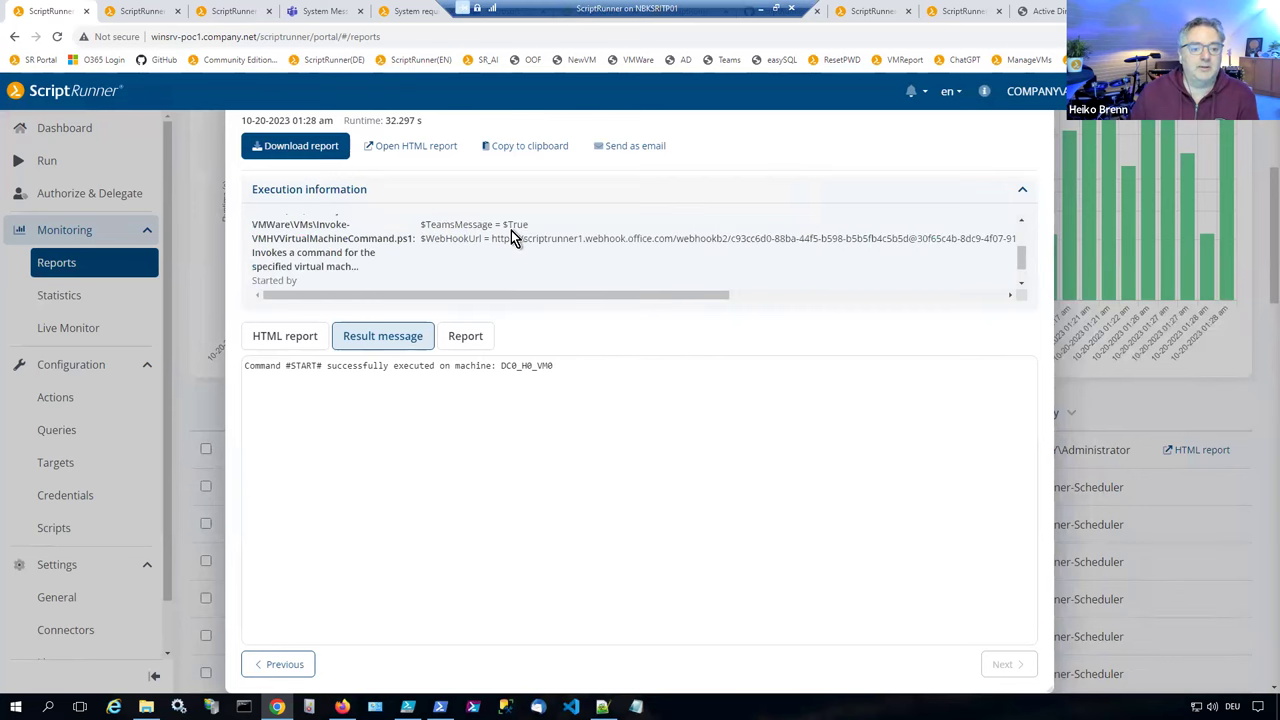
click(462, 340)
scroll(560, 443, down, 1)
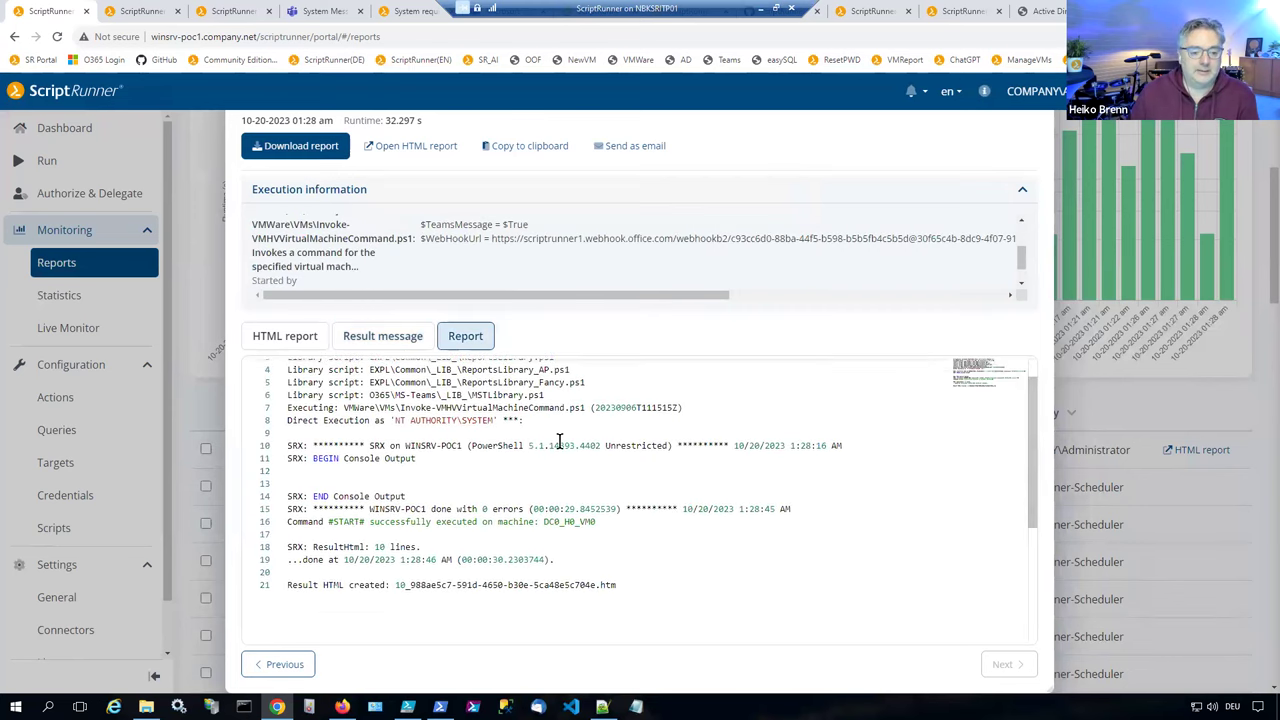
scroll(560, 443, up, 1)
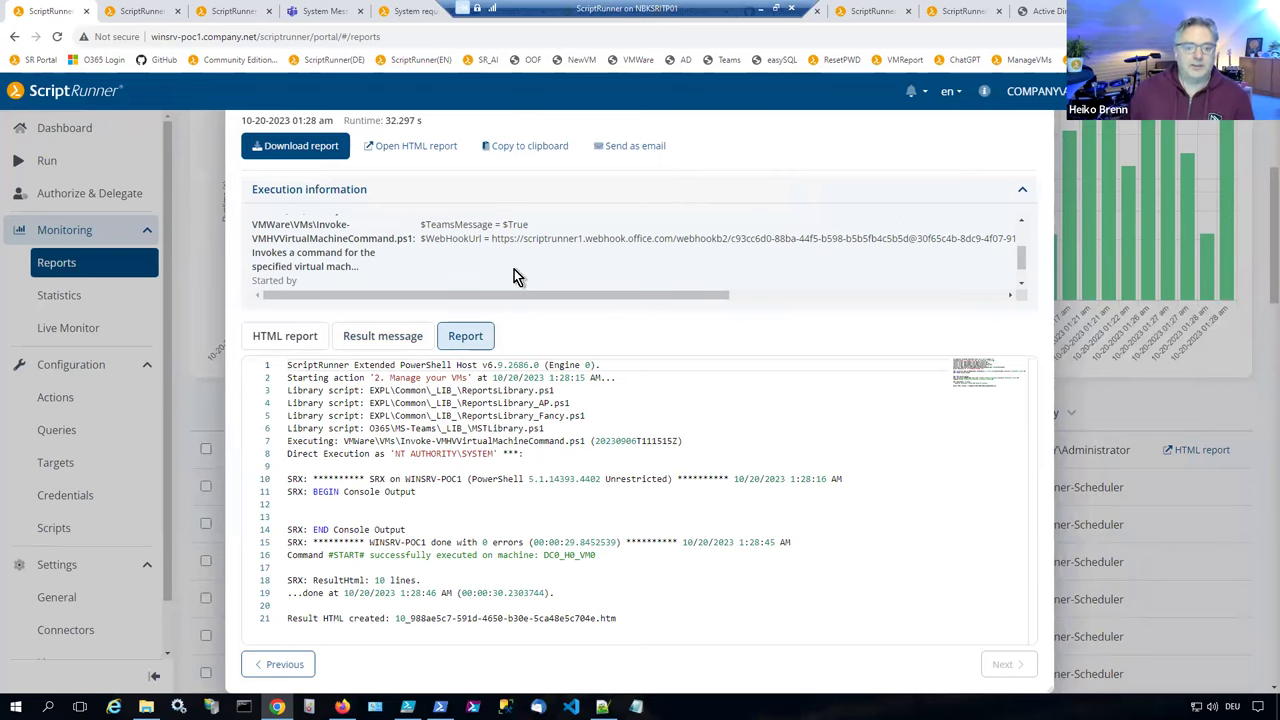
key(Escape)
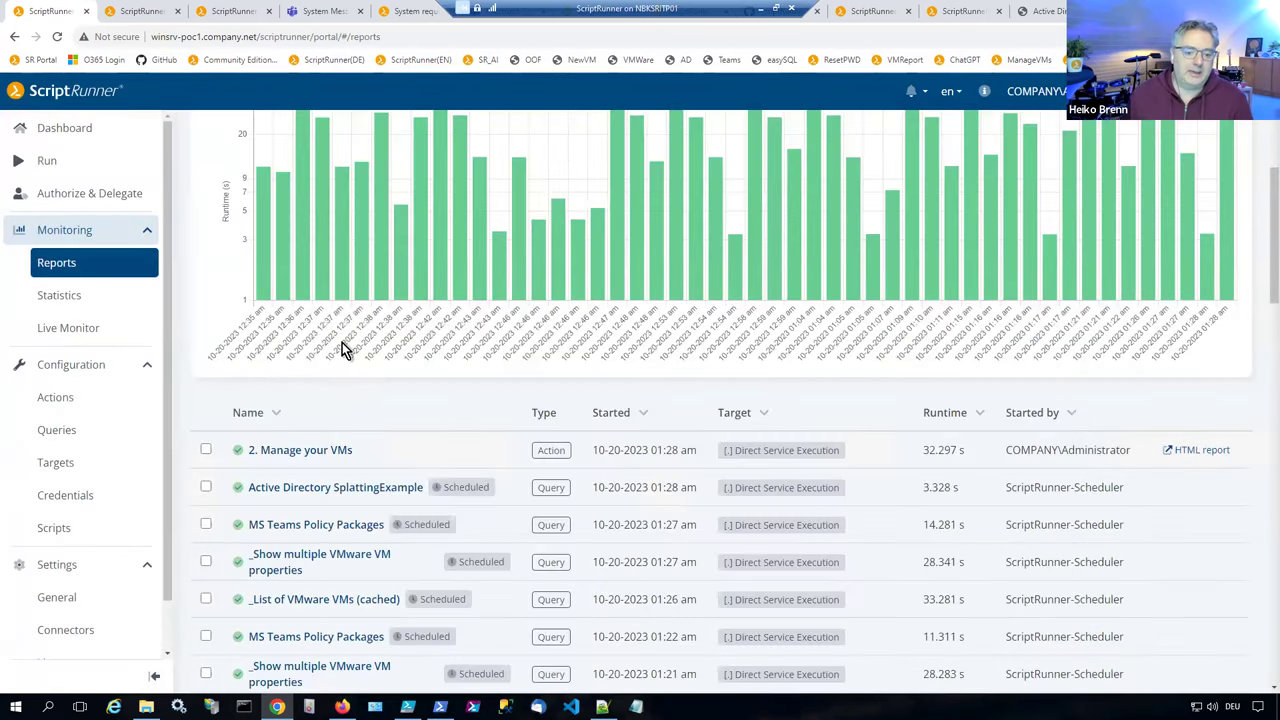
Step: Examine the execution information of the latest "Reset password for Active Directory user" run, including its starting account and parameters, and close the report
scroll(354, 346, down, 2)
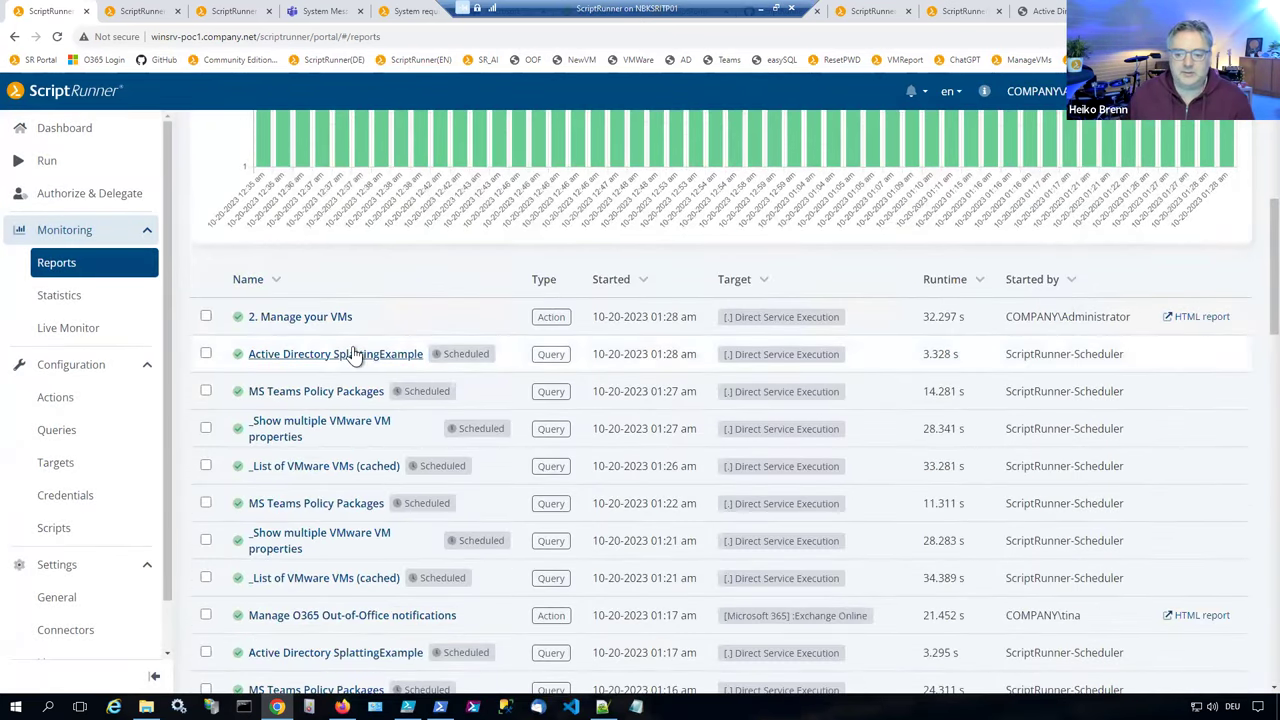
scroll(354, 355, down, 2)
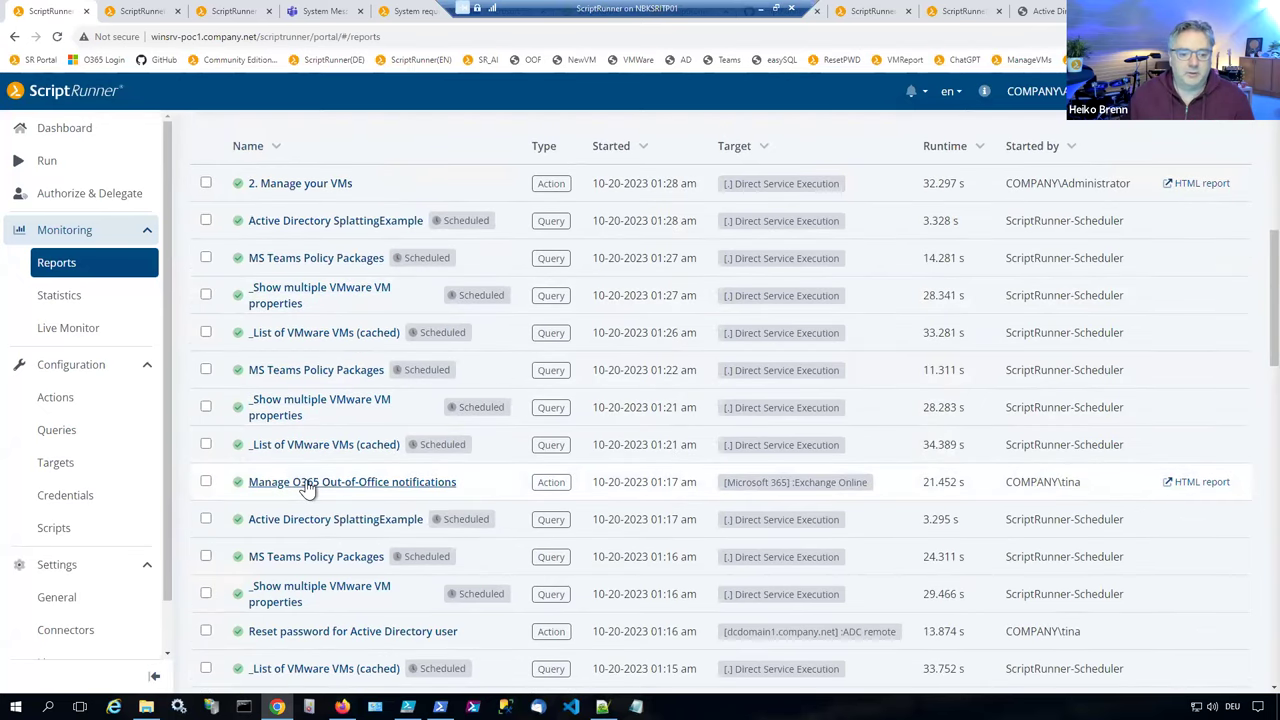
click(309, 634)
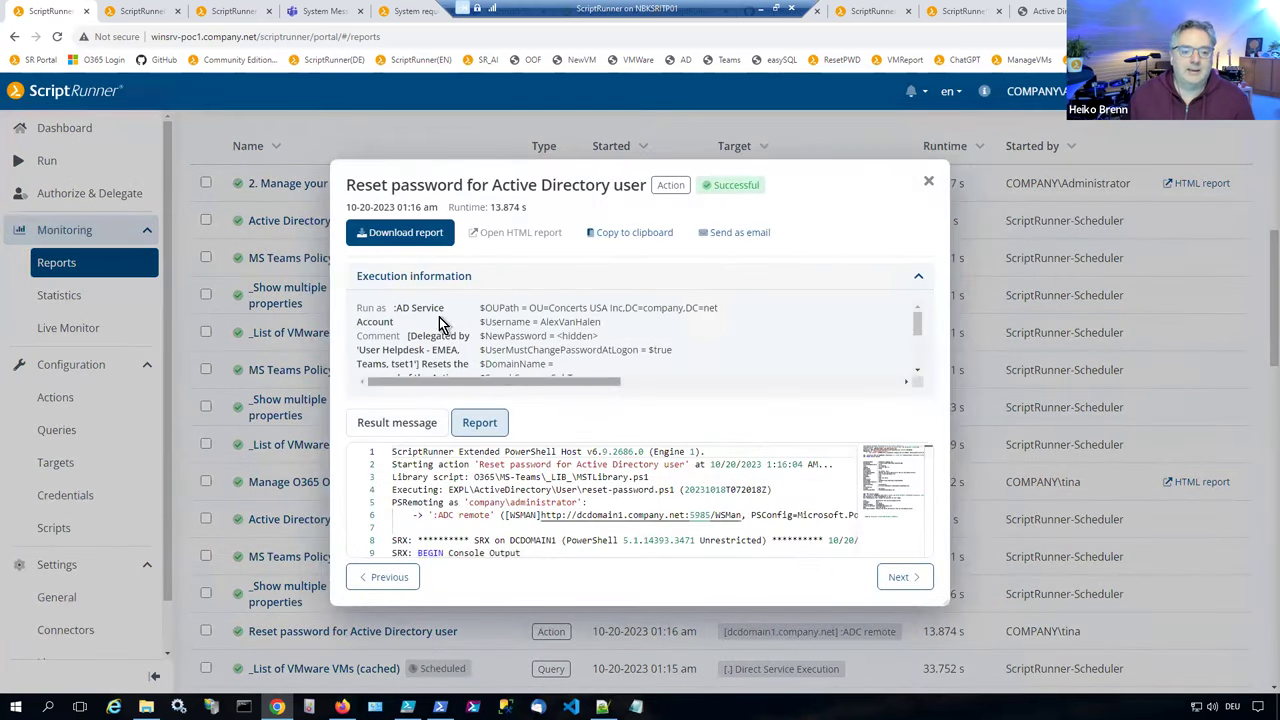
scroll(432, 330, down, 2)
drag(358, 353, 410, 353)
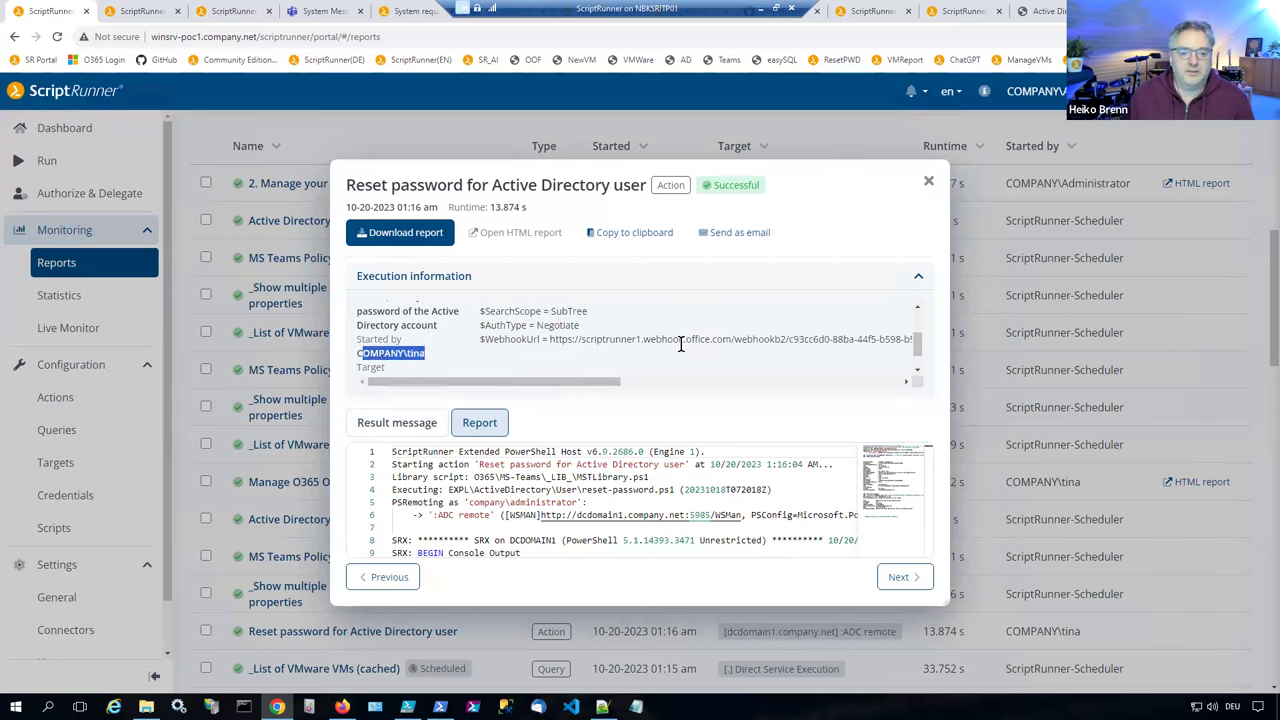
scroll(672, 346, up, 3)
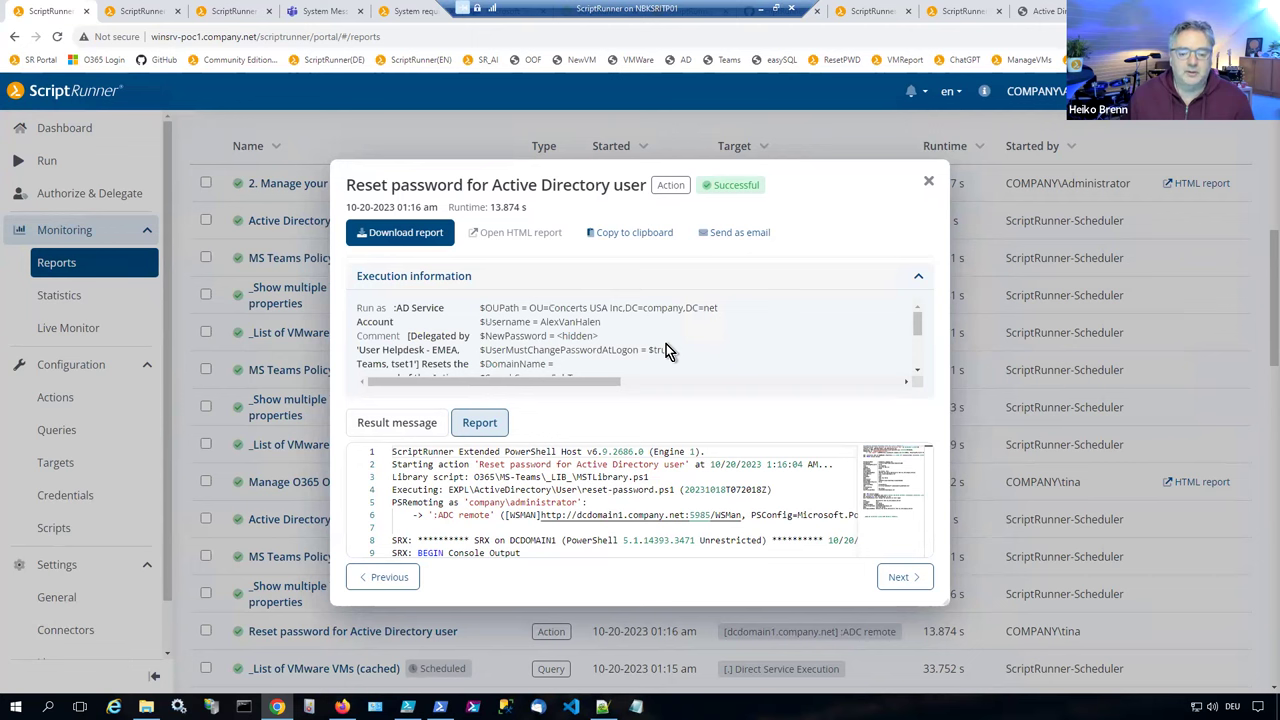
scroll(487, 481, down, 1)
scroll(487, 481, down, 5)
scroll(487, 481, up, 6)
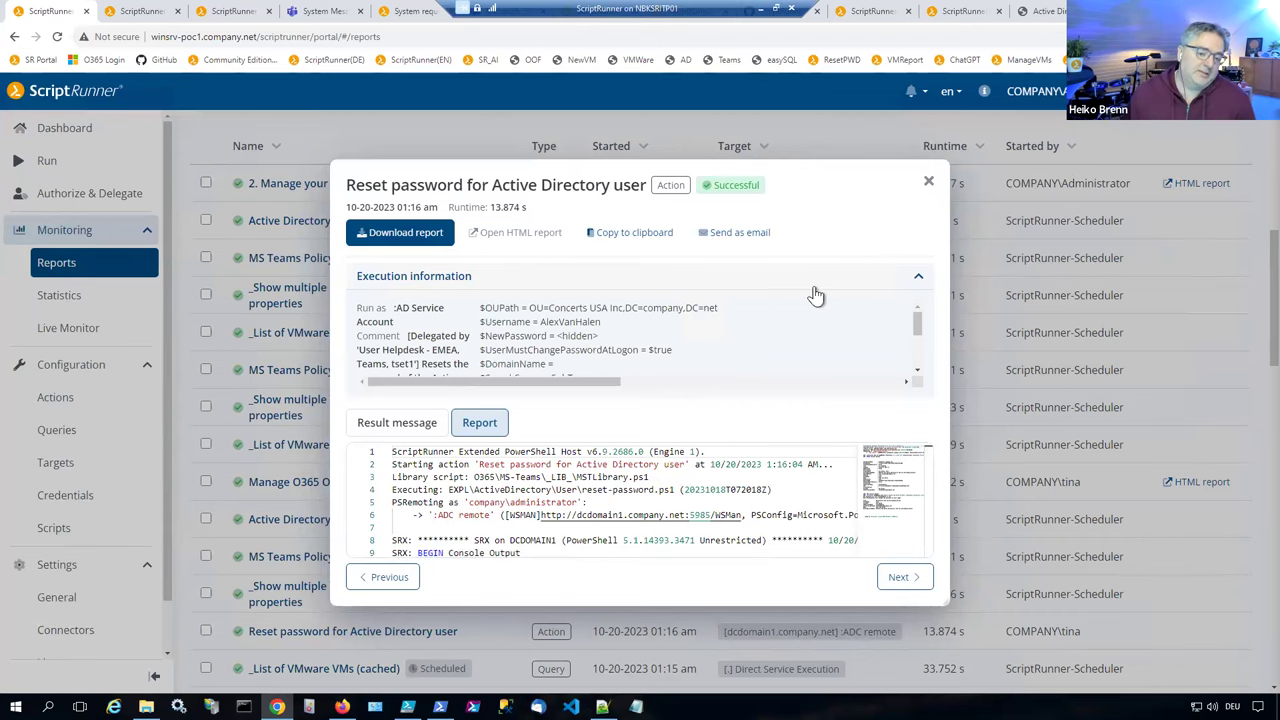
click(928, 181)
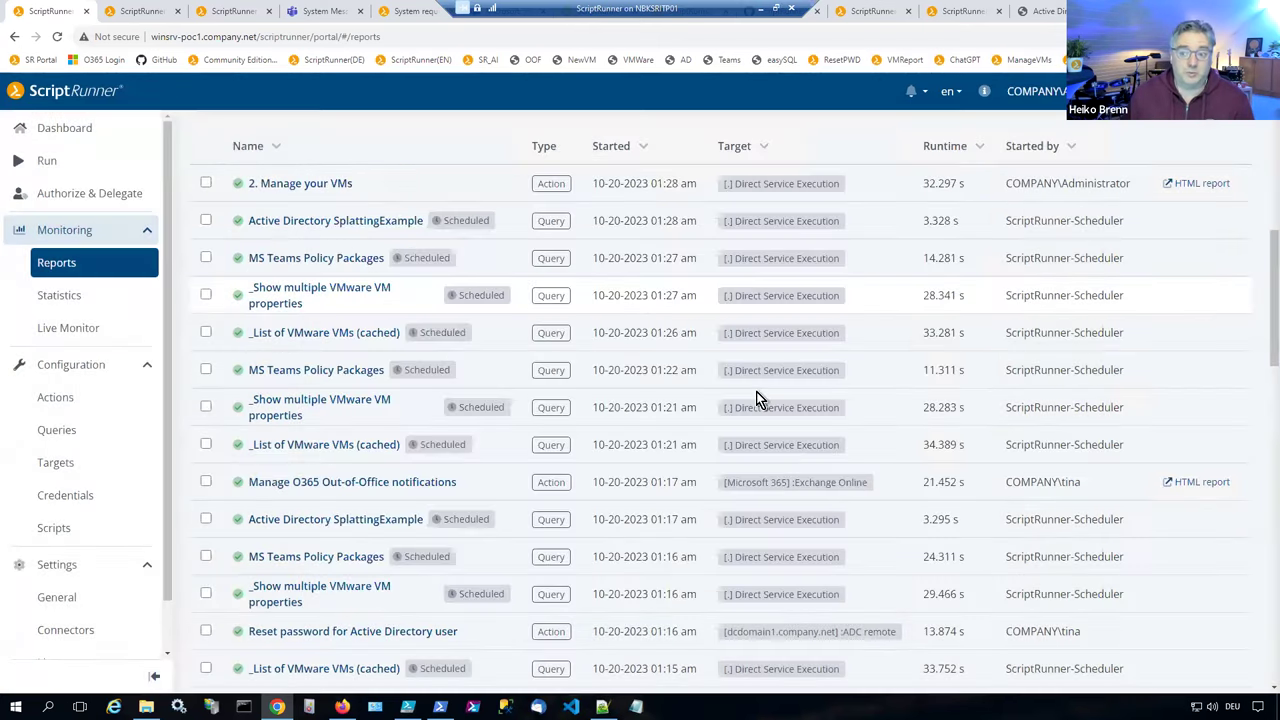
Step: Hide successful runs in the reports and look through the list of failed actions and queries
scroll(757, 400, up, 5)
click(201, 216)
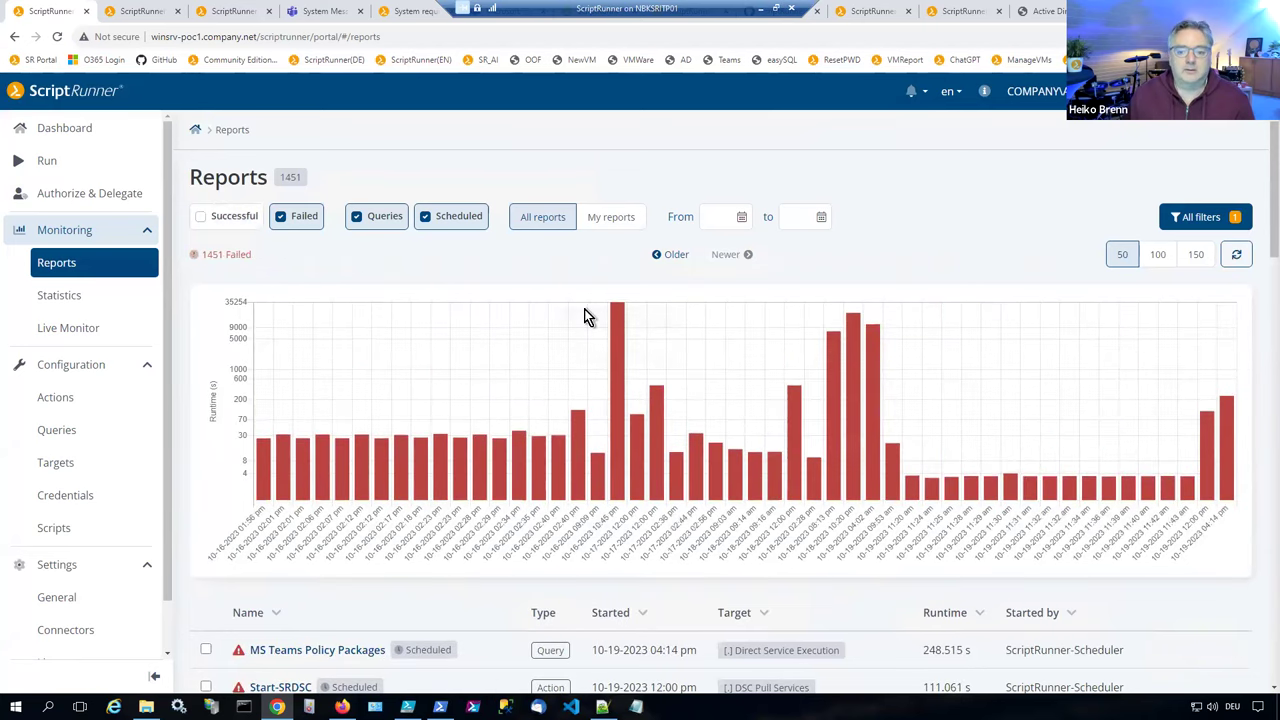
scroll(563, 347, down, 5)
scroll(458, 386, down, 3)
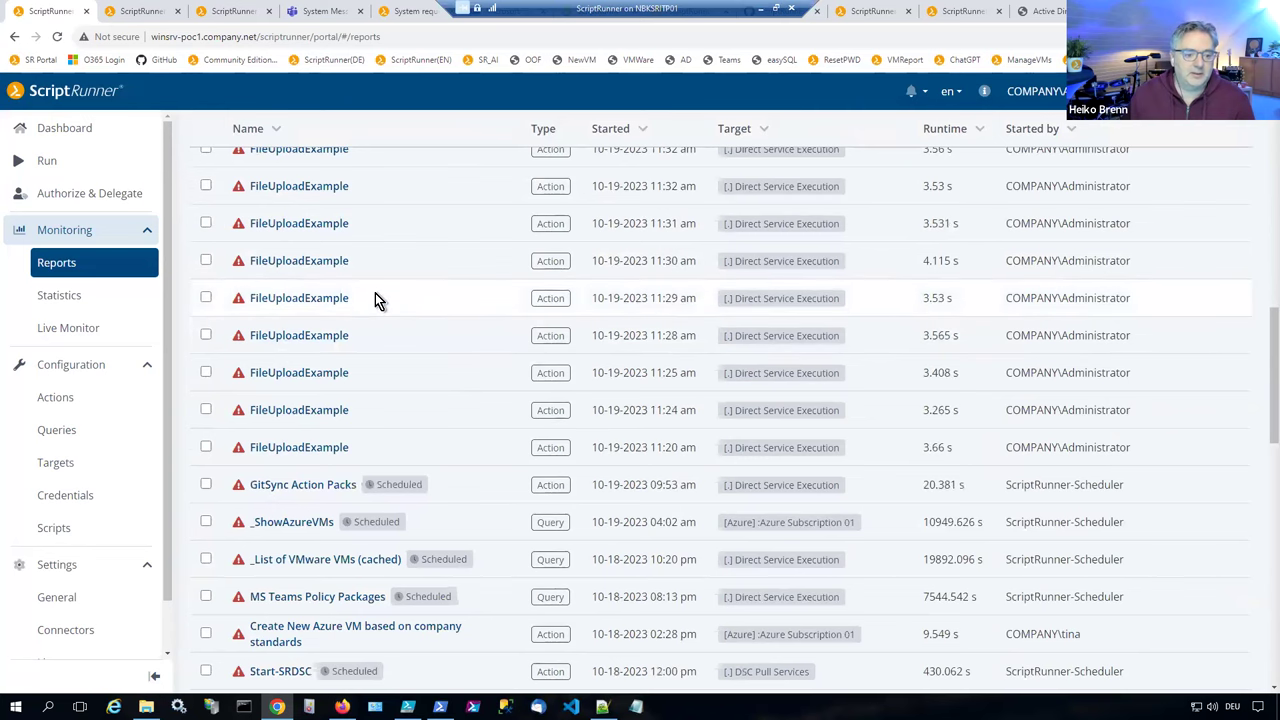
scroll(442, 301, down, 1)
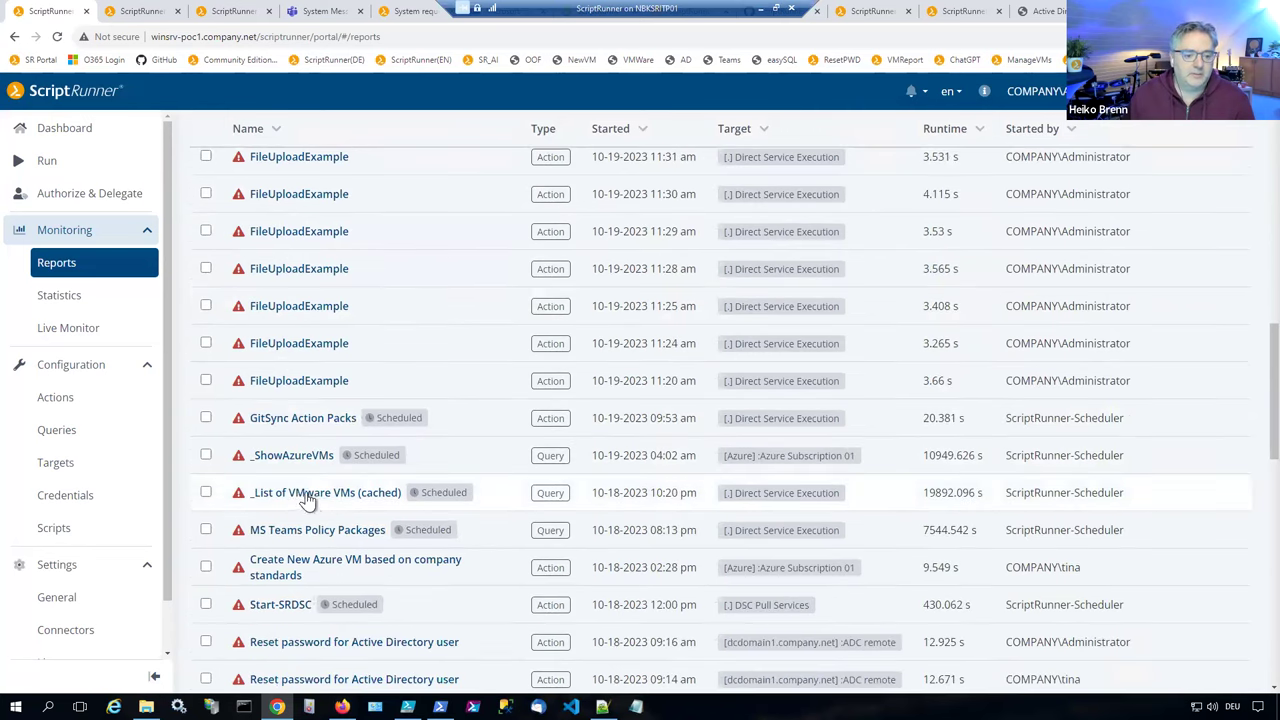
click(306, 493)
scroll(533, 483, down, 4)
scroll(533, 483, down, 3)
scroll(533, 483, up, 4)
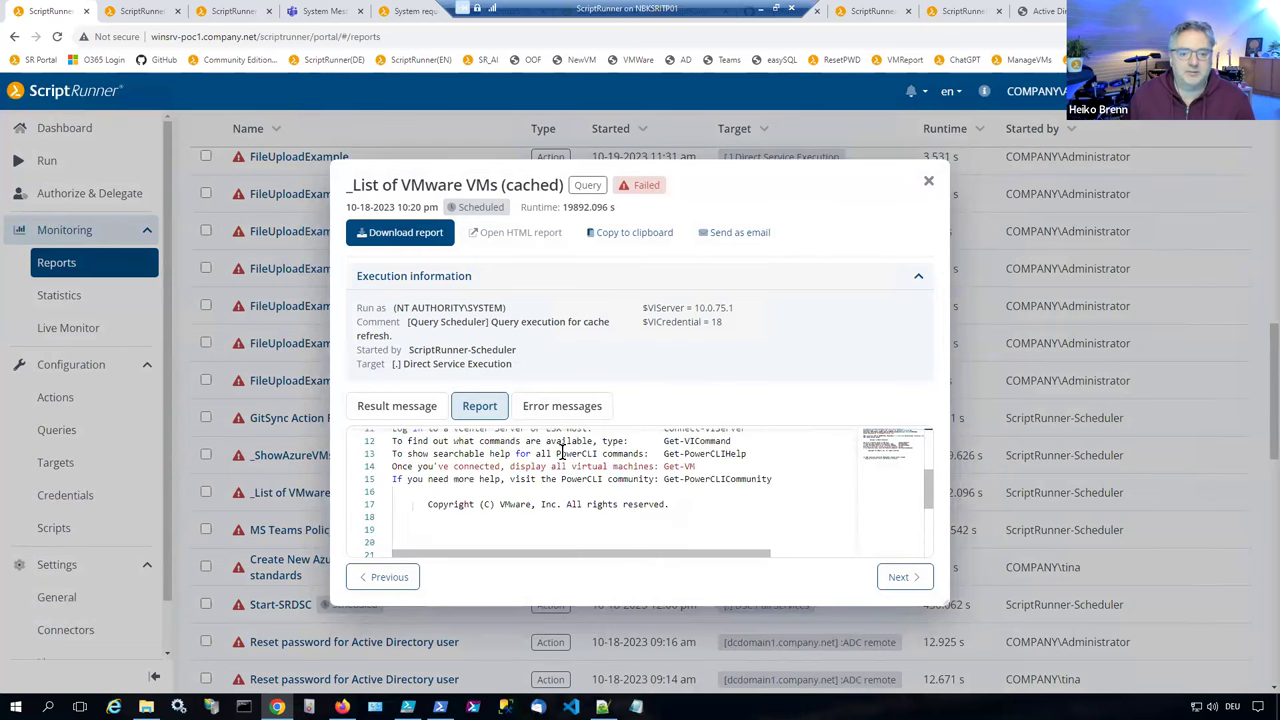
click(928, 186)
Step: Examine the quick and advanced report filters, including the selectable targets, and leave them without applying anything
scroll(427, 385, up, 5)
scroll(427, 378, up, 3)
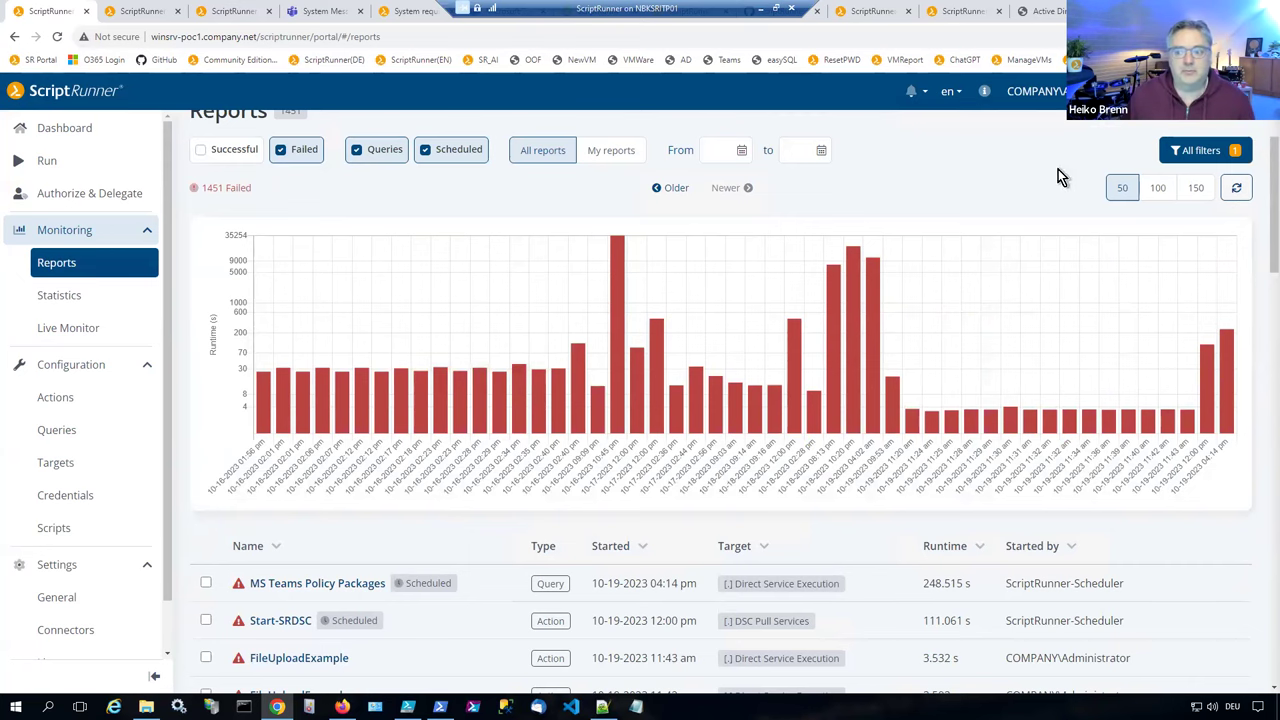
click(1204, 152)
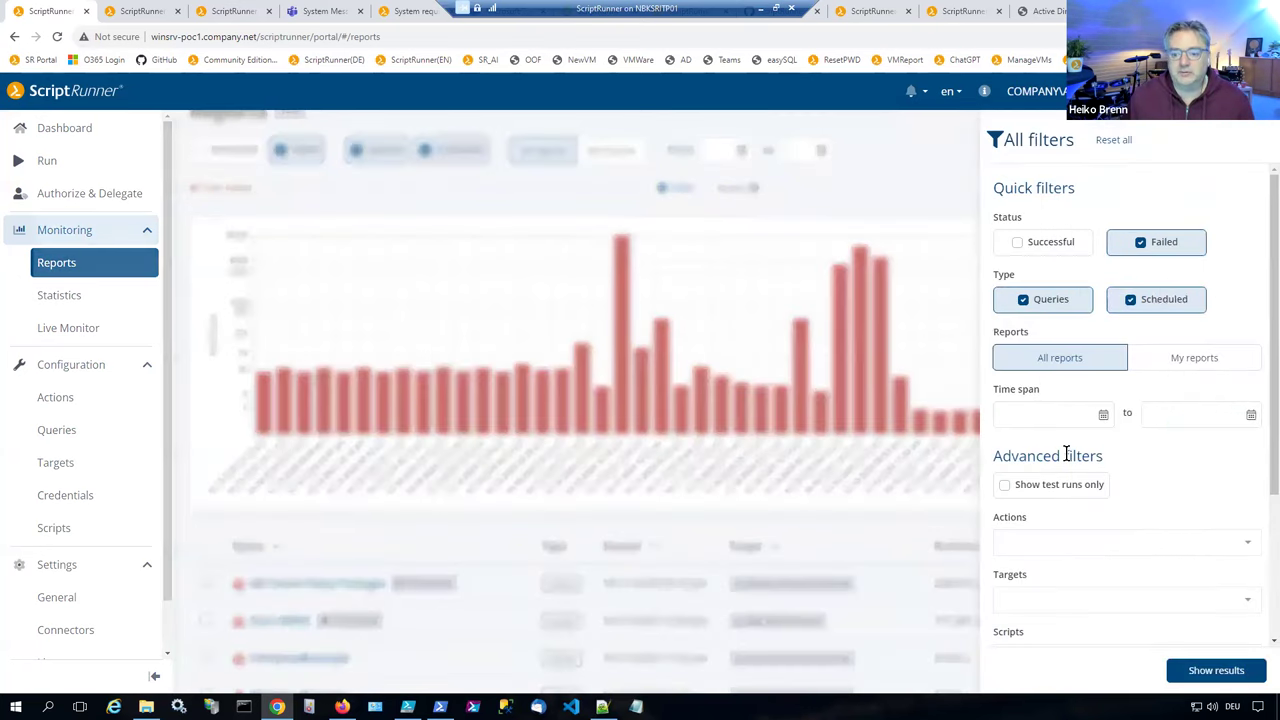
scroll(1066, 455, down, 1)
click(1088, 468)
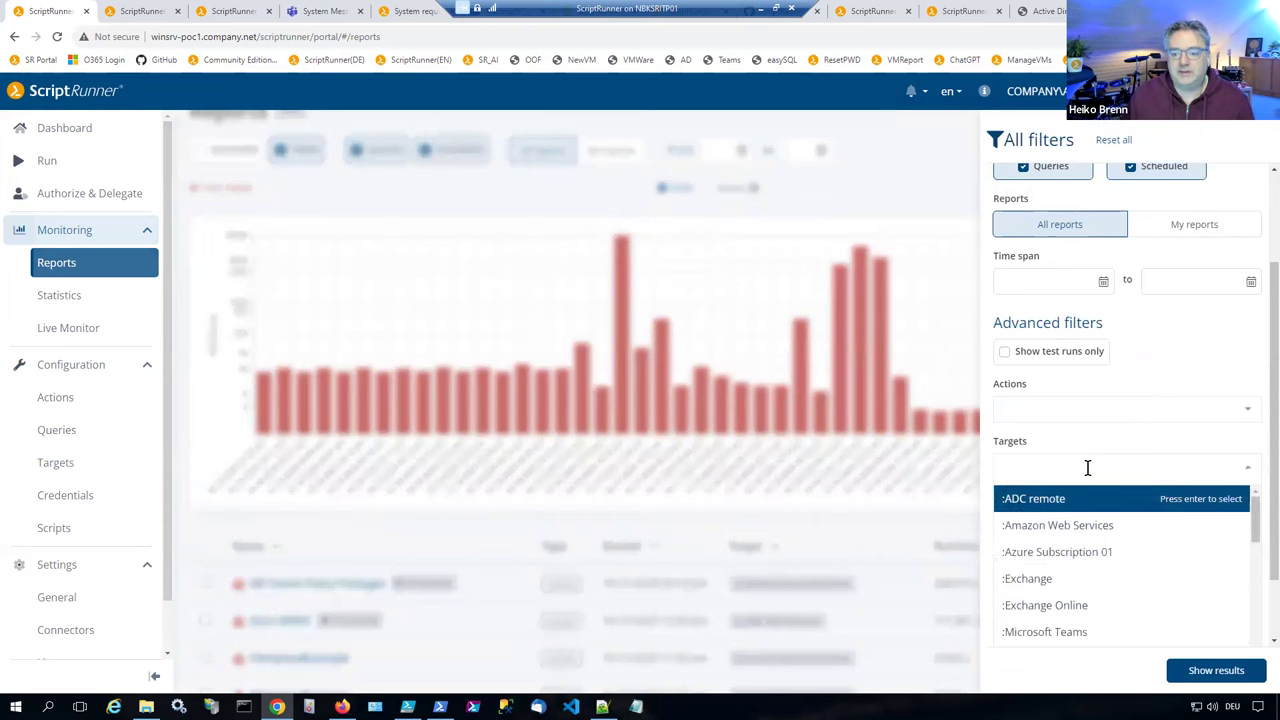
click(927, 346)
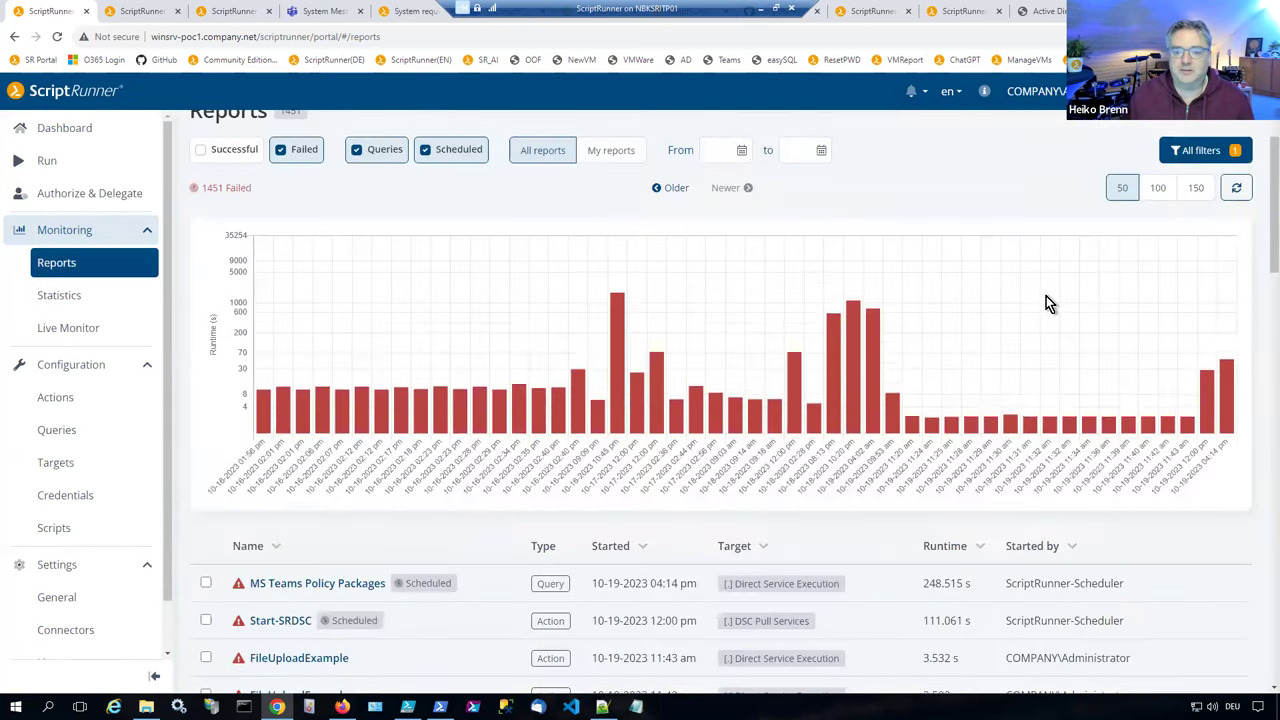
Step: Include successful runs in the reports again and open the Live Monitor
click(201, 153)
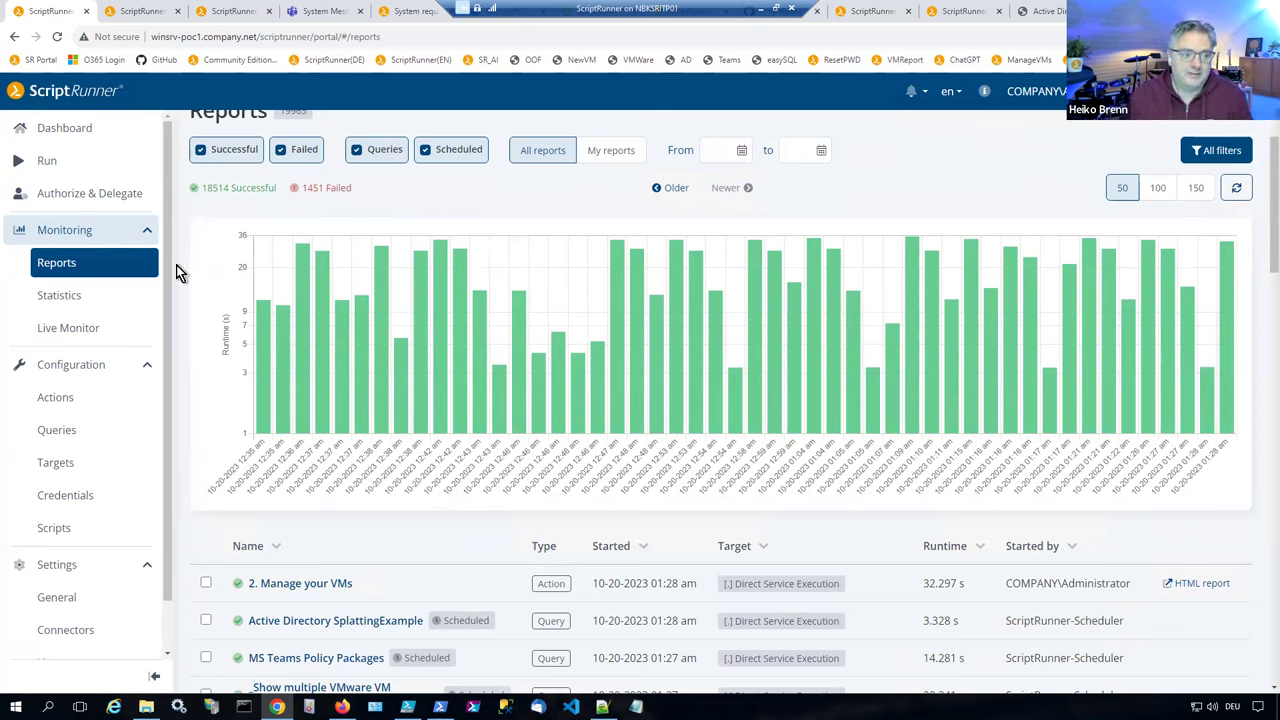
scroll(592, 303, down, 1)
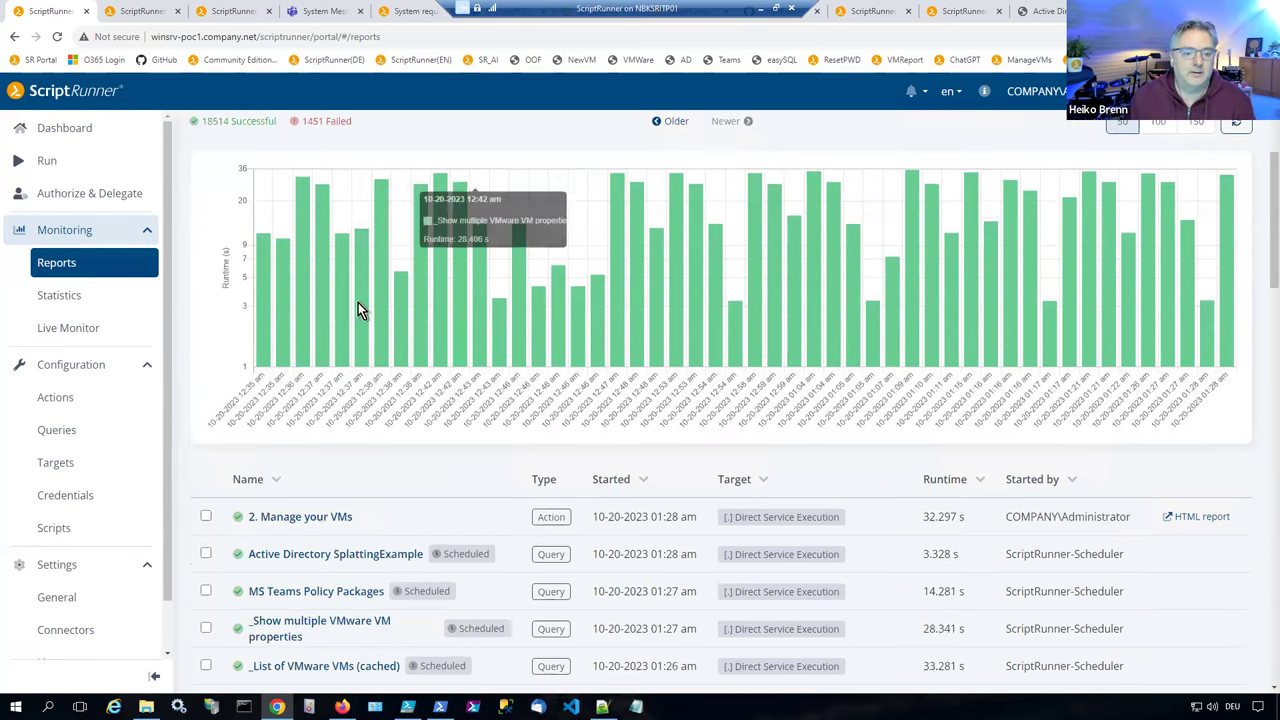
click(73, 330)
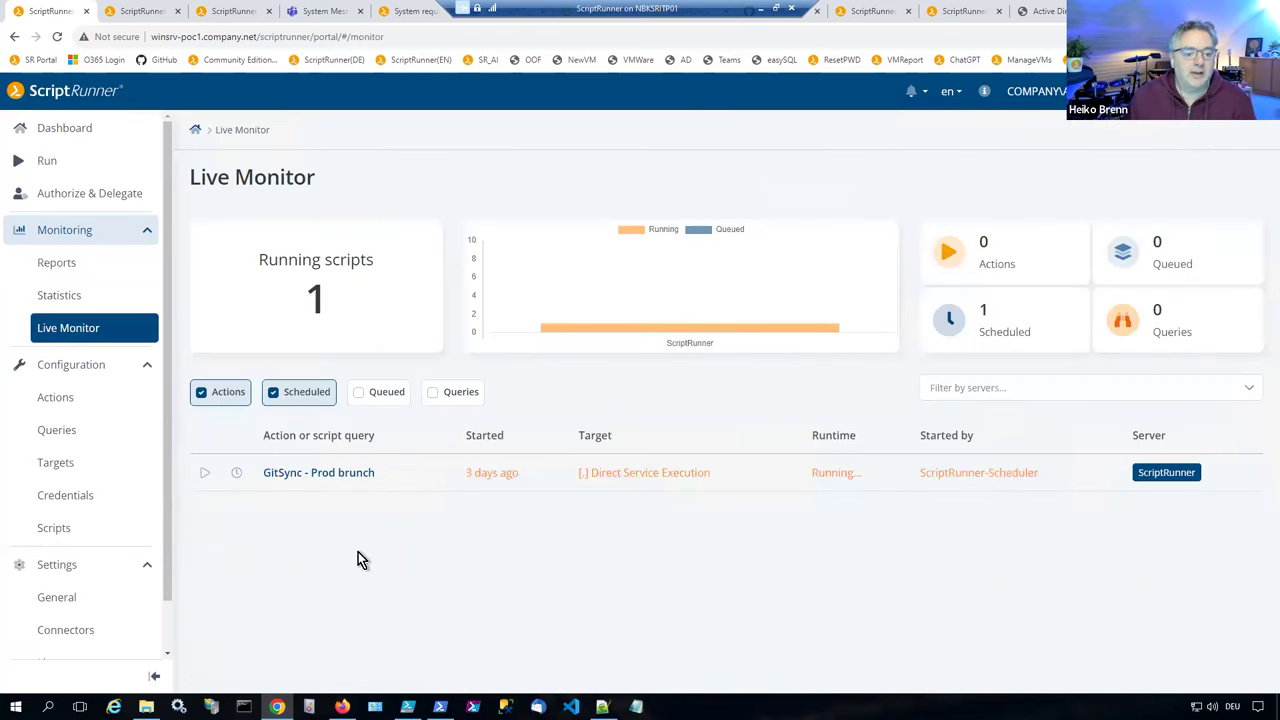
Step: Switch to the ScriptRunner Portal in Firefox and run the Advanced Active Directory Report action from the ActiveDirectory group
key(alt+Tab)
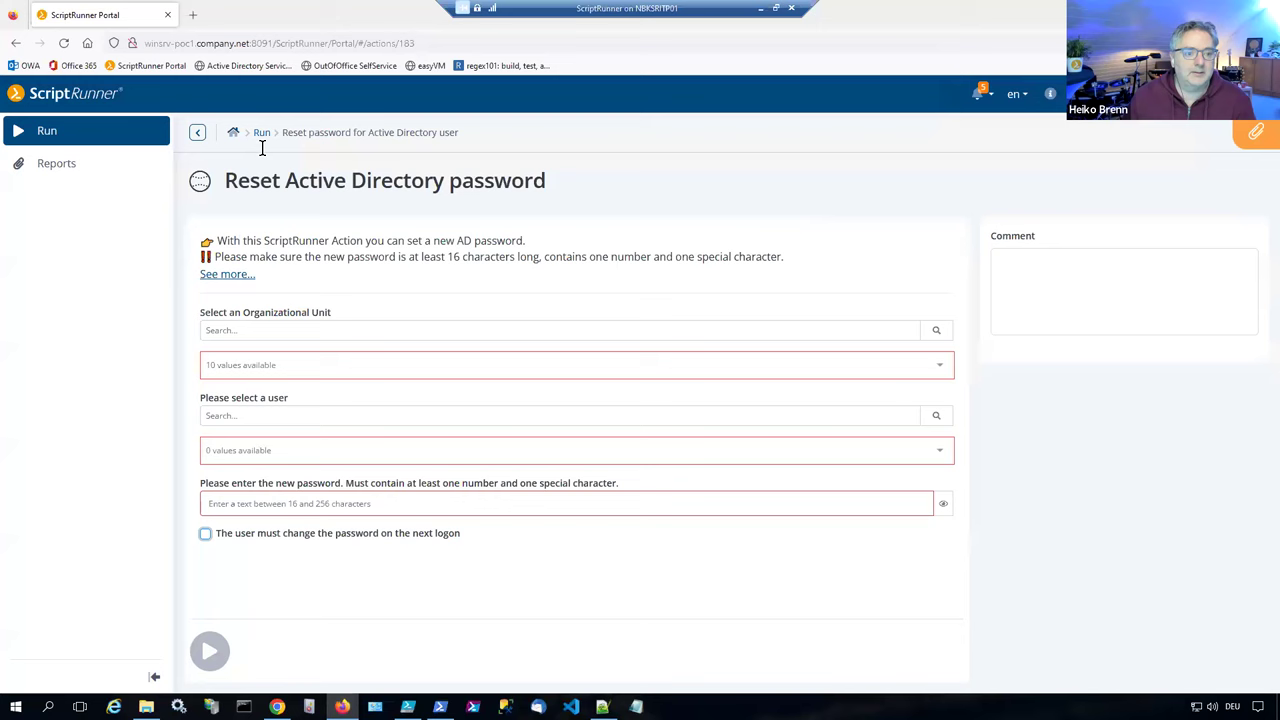
click(261, 133)
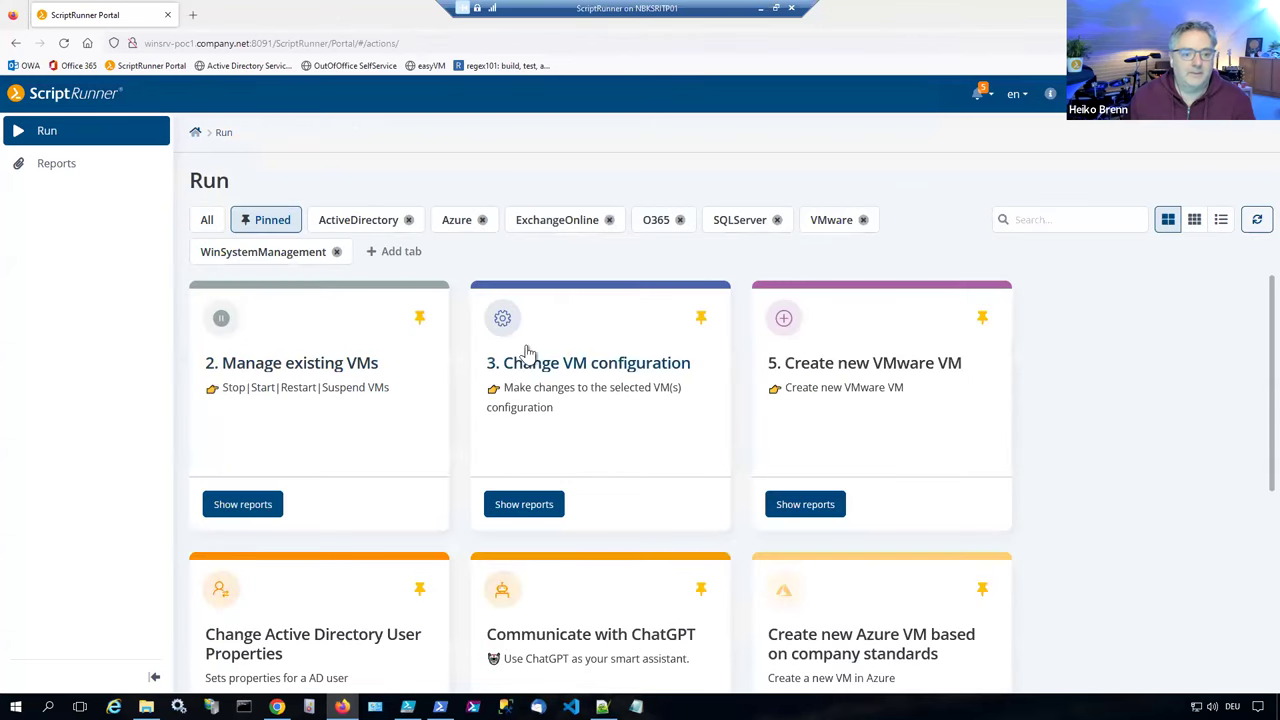
click(357, 220)
scroll(560, 450, down, 1)
click(367, 568)
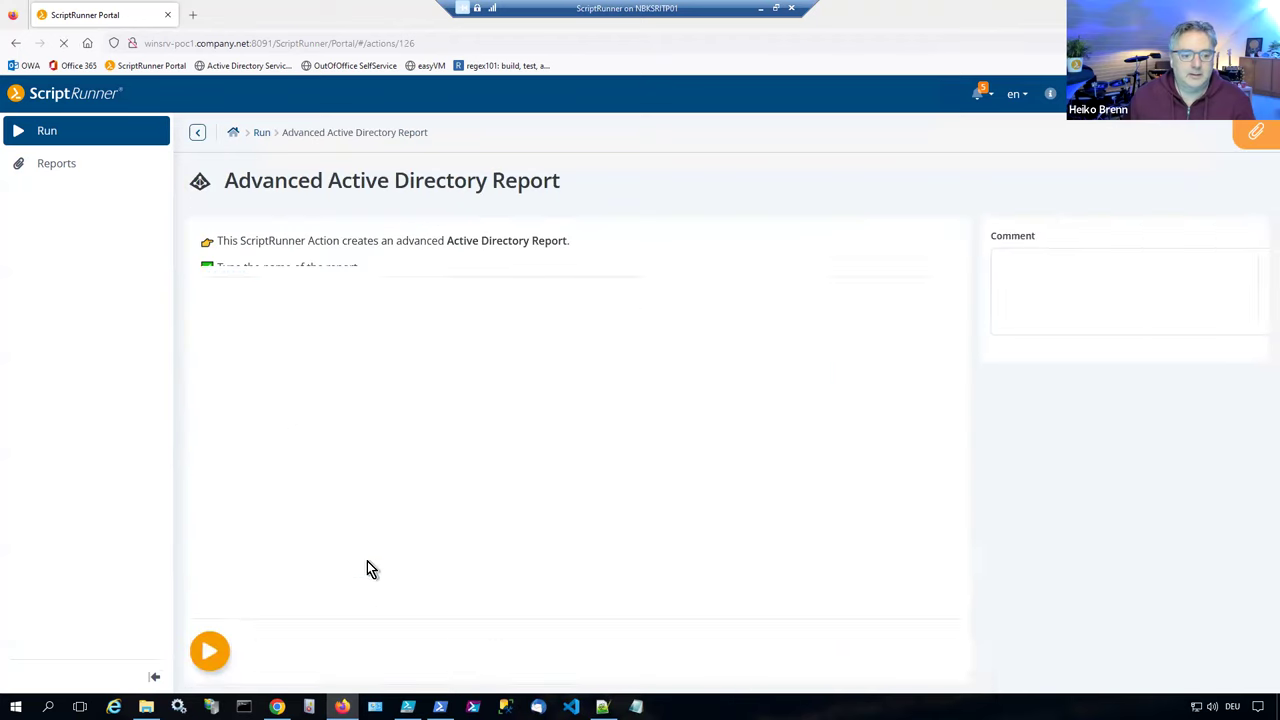
click(211, 650)
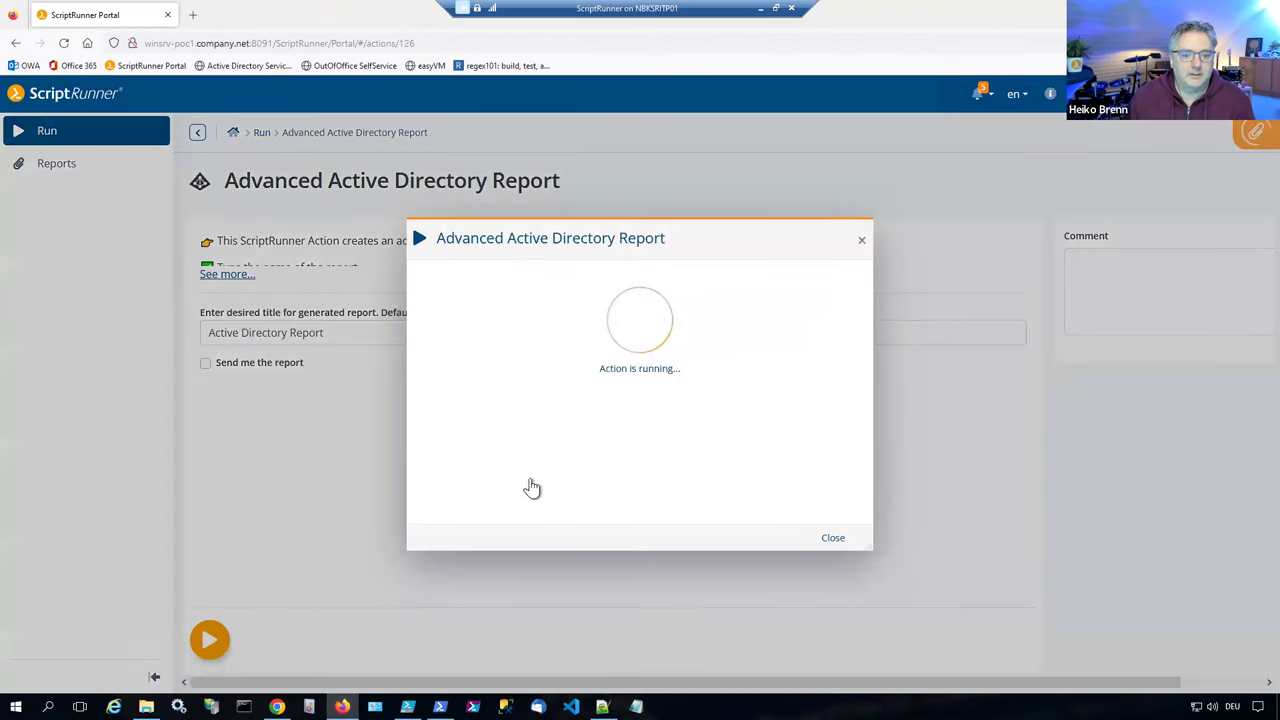
Step: Switch back to Chrome and examine the running Advanced Active Directory Report's starter and live output in the Live Monitor
click(277, 706)
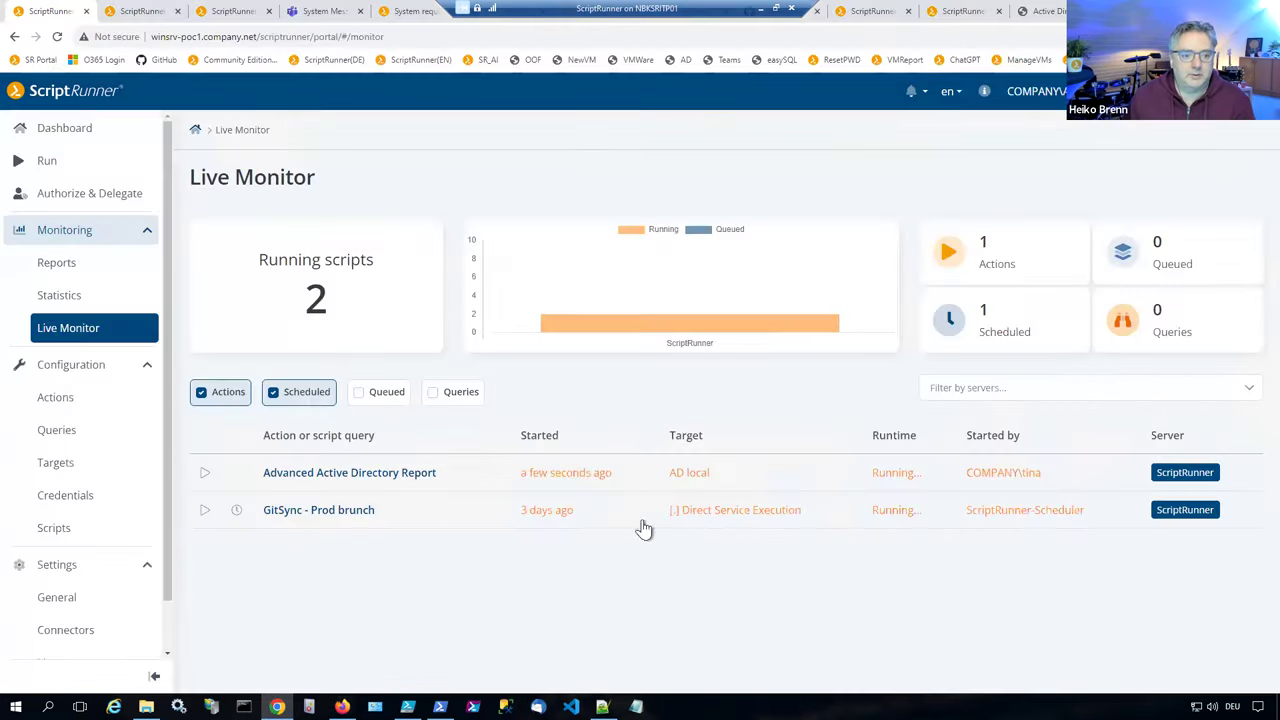
triple_click(1002, 473)
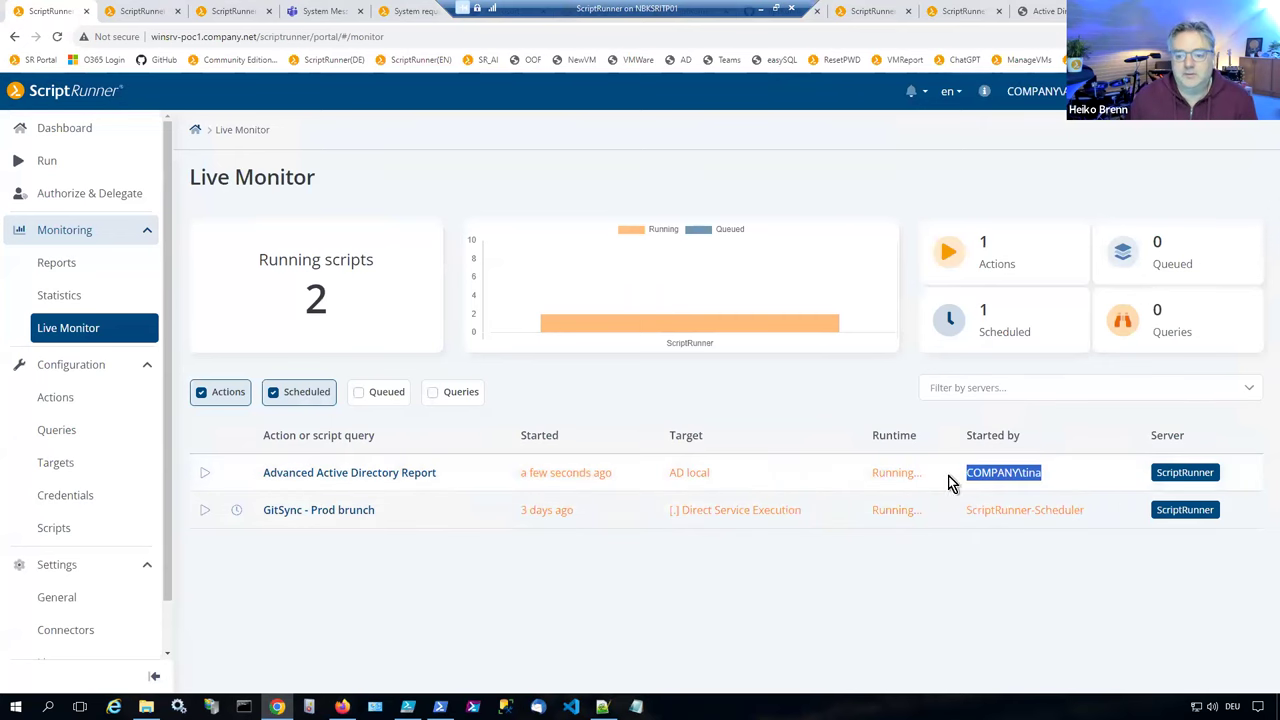
click(310, 476)
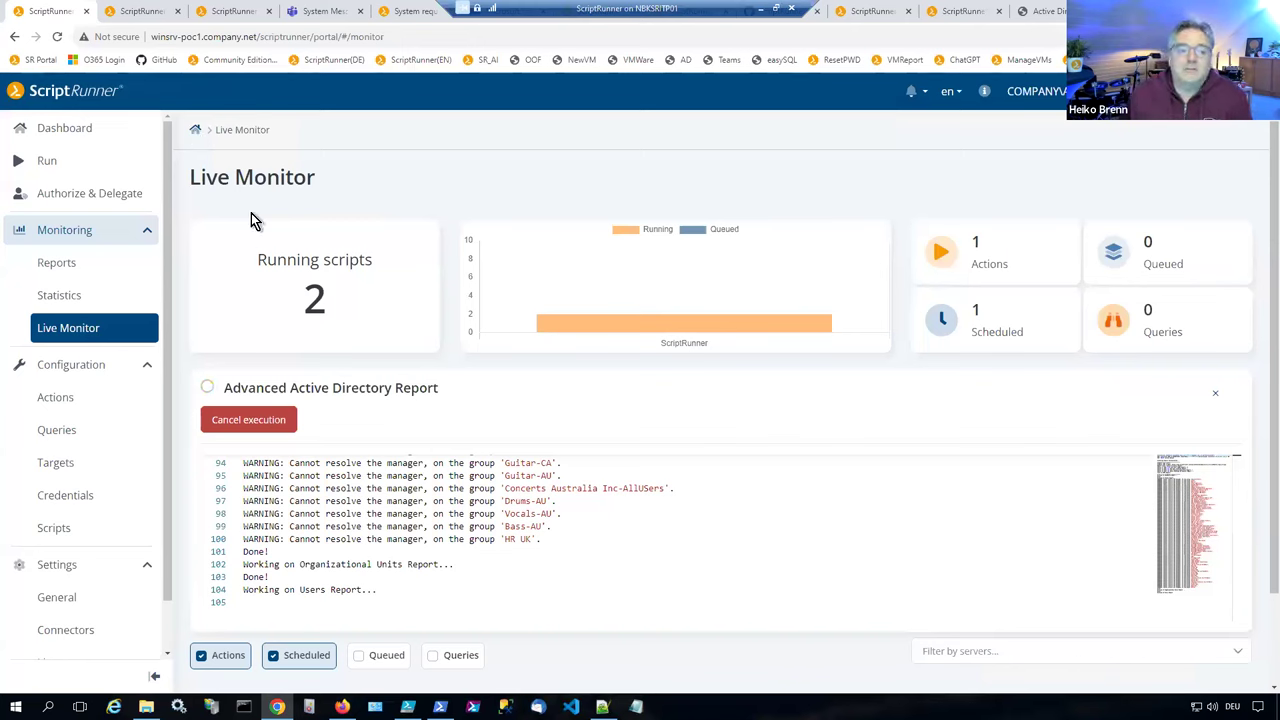
click(57, 263)
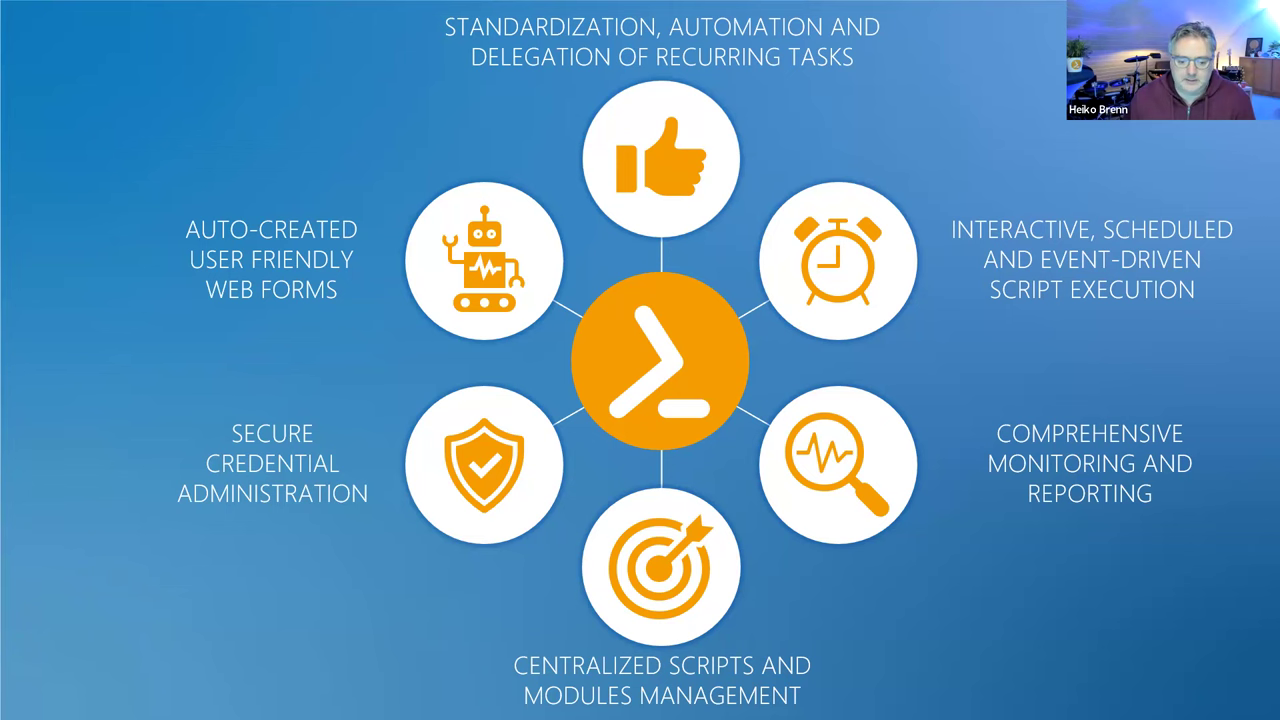
Step: Switch to the client's remote session and run the pinned "Clear your local Teams cache" action in its maximized ScriptRunner Portal
double_click(546, 95)
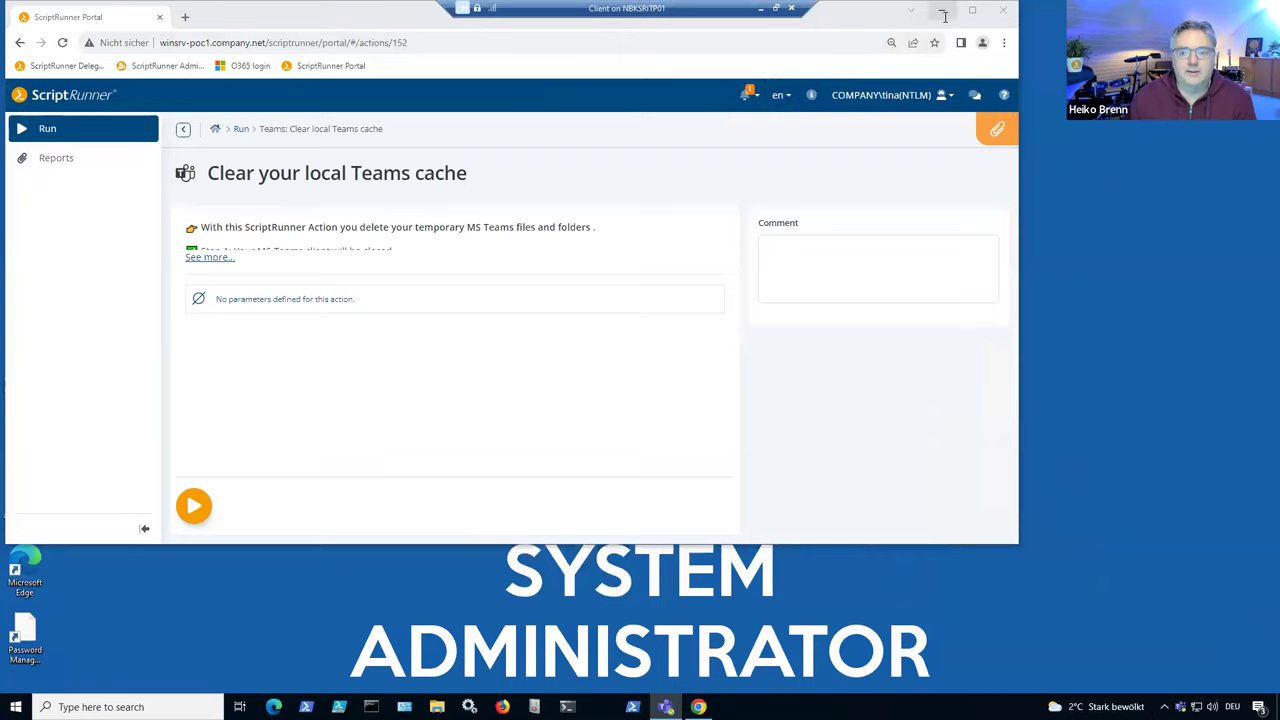
click(972, 10)
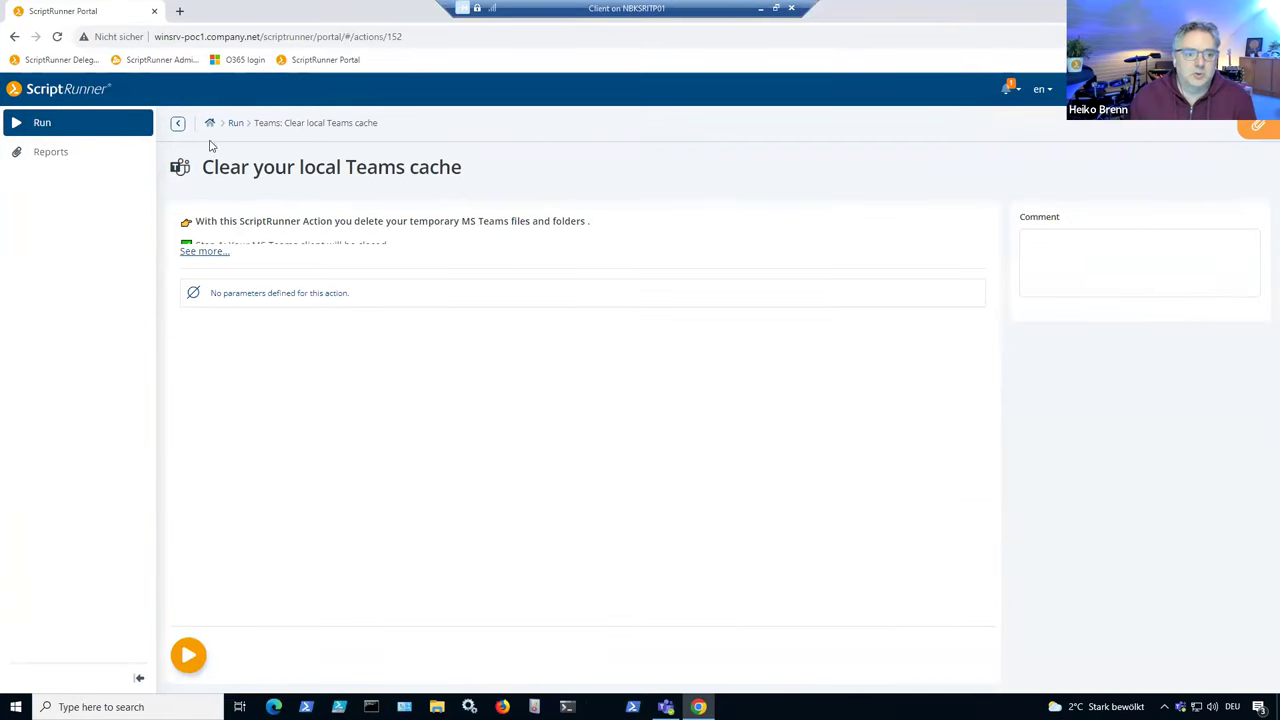
click(236, 123)
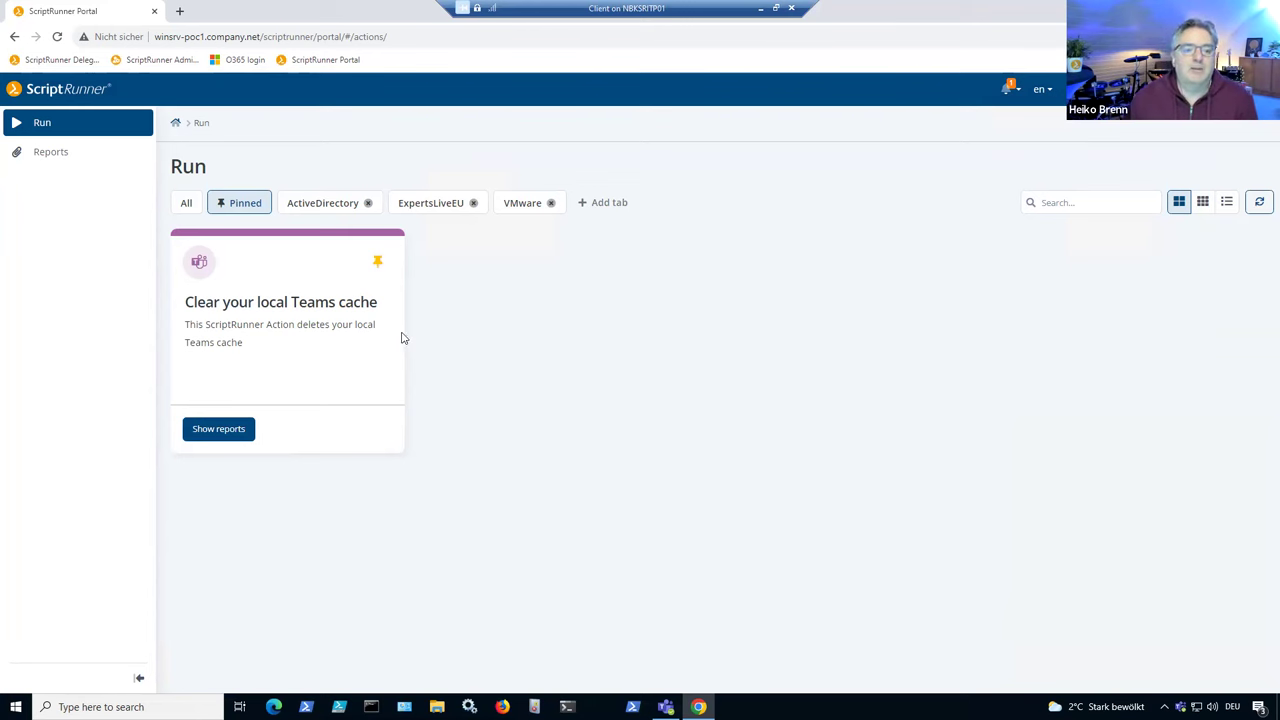
click(267, 318)
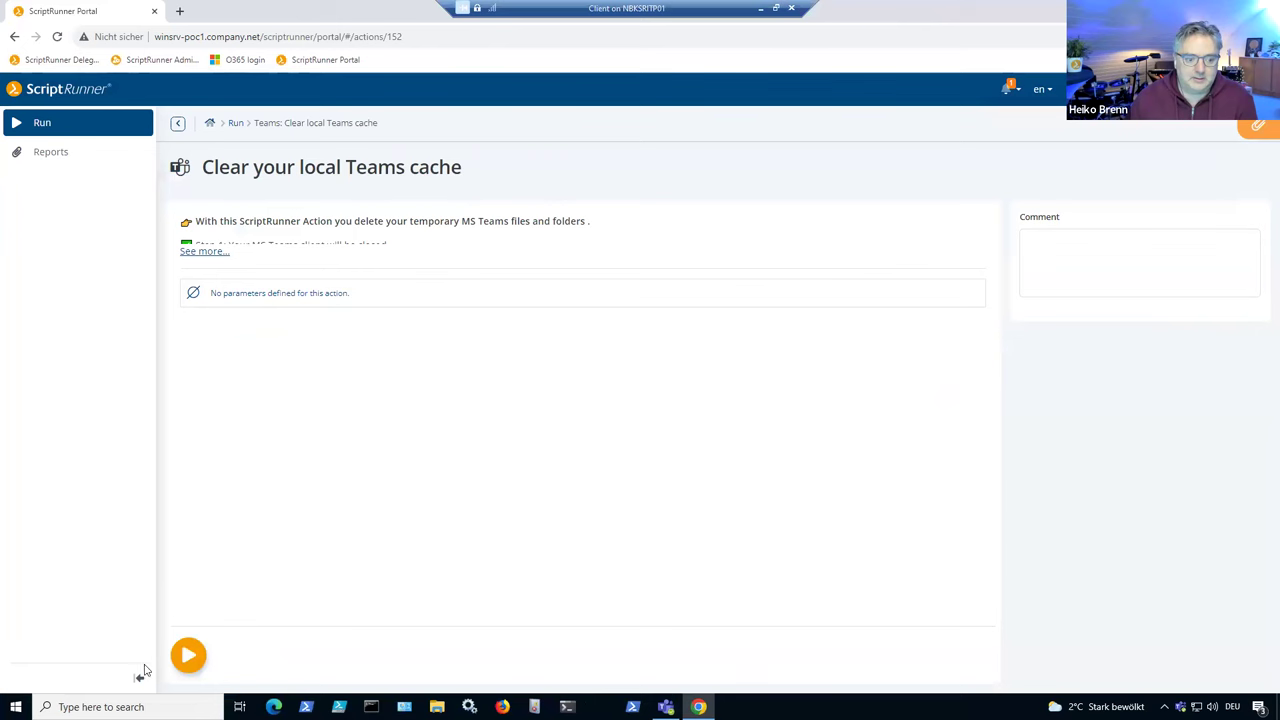
click(189, 656)
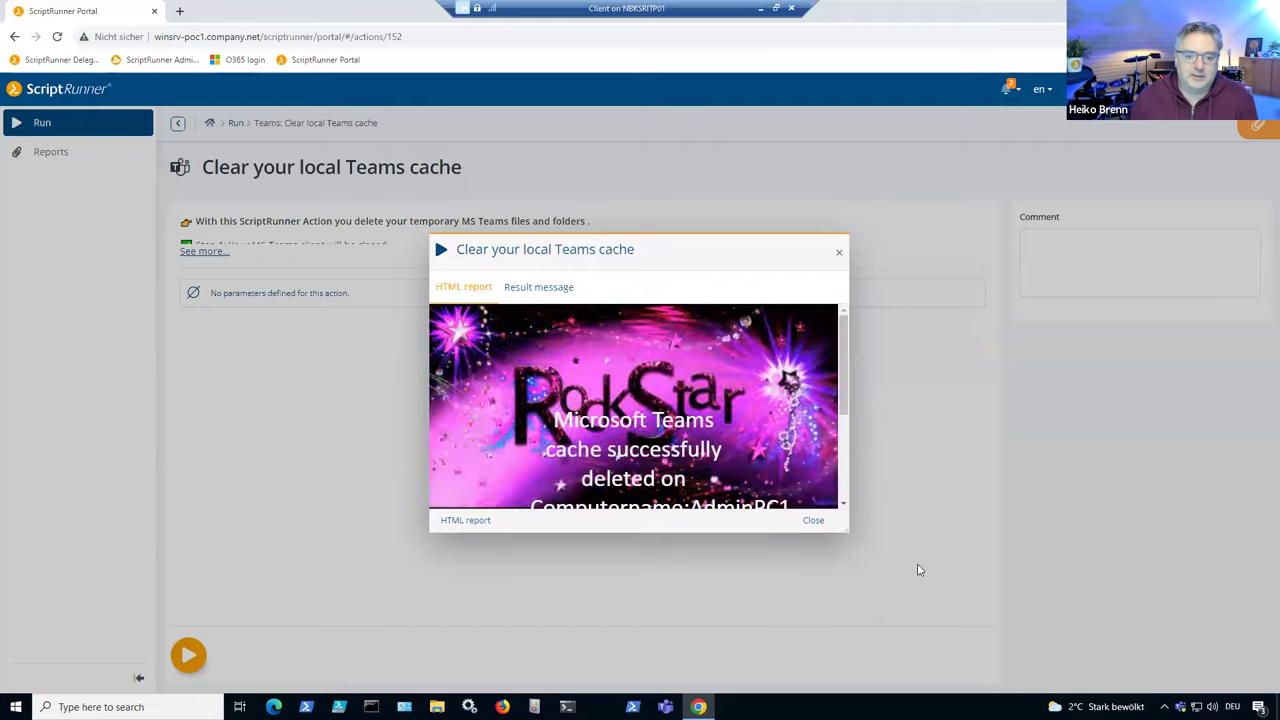
Step: Enlarge the Teams cache action's result window and examine its HTML report and result message
drag(849, 531, 947, 589)
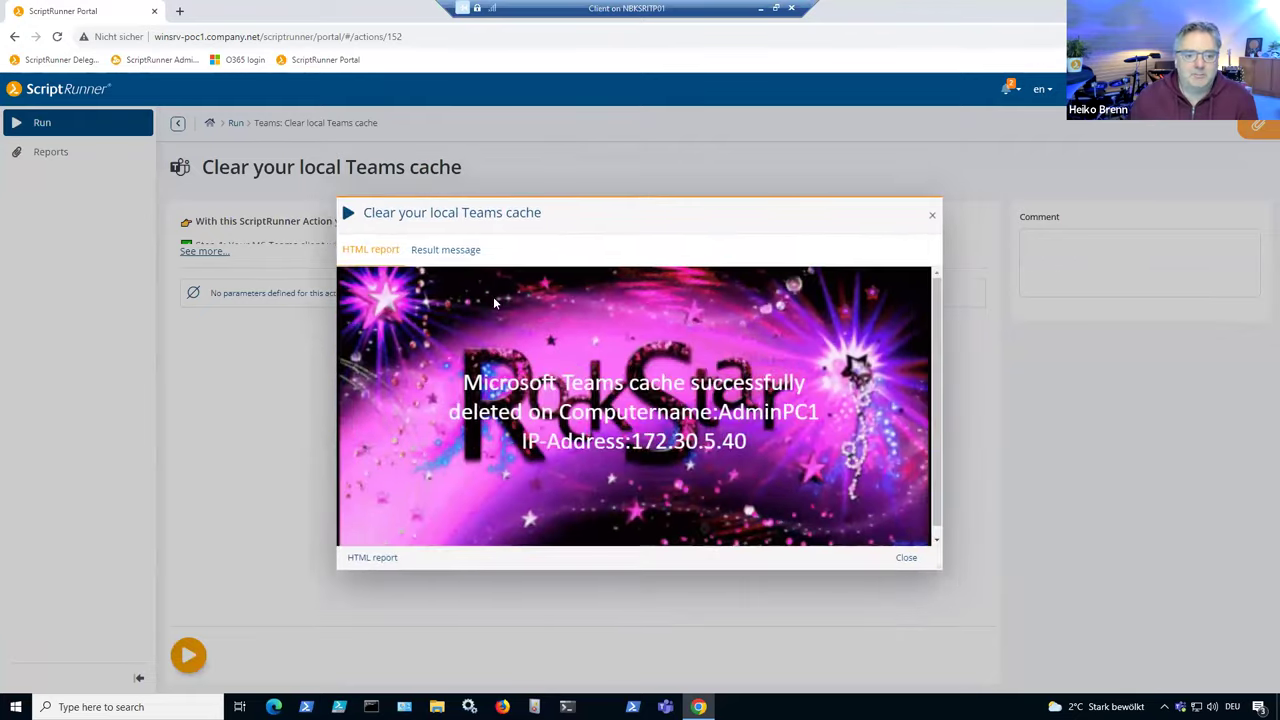
click(433, 259)
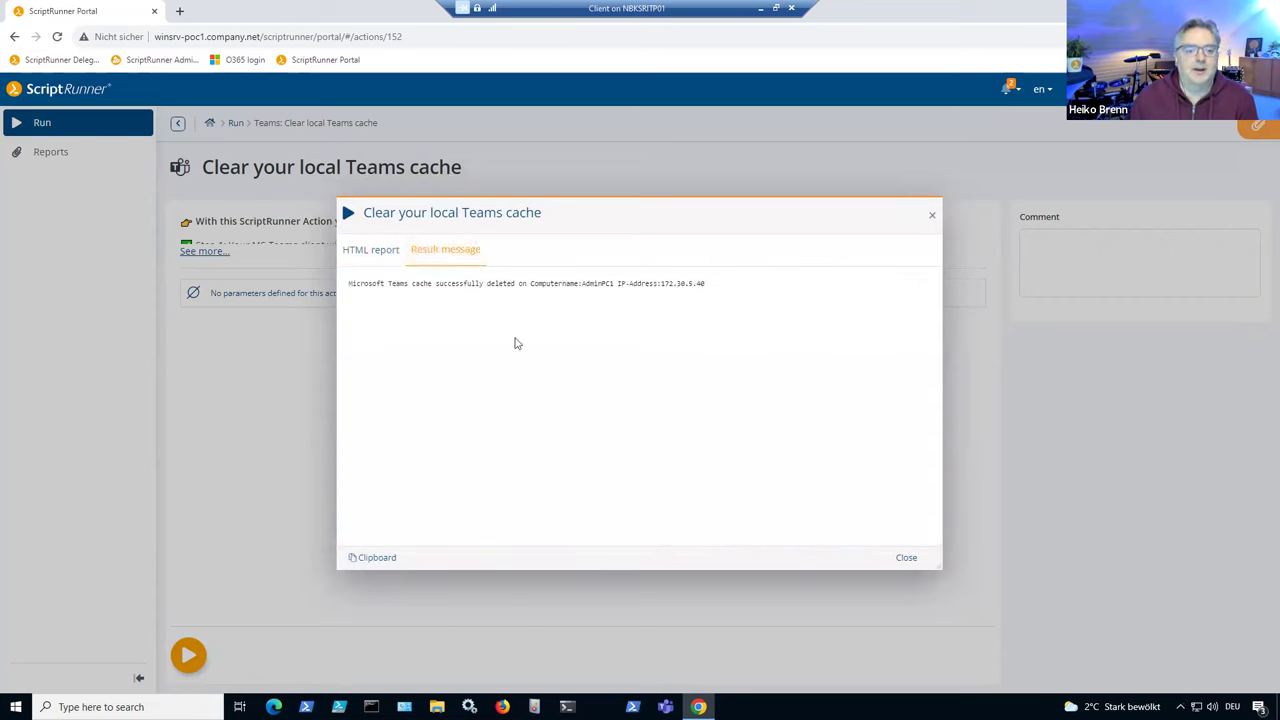
drag(348, 288, 738, 289)
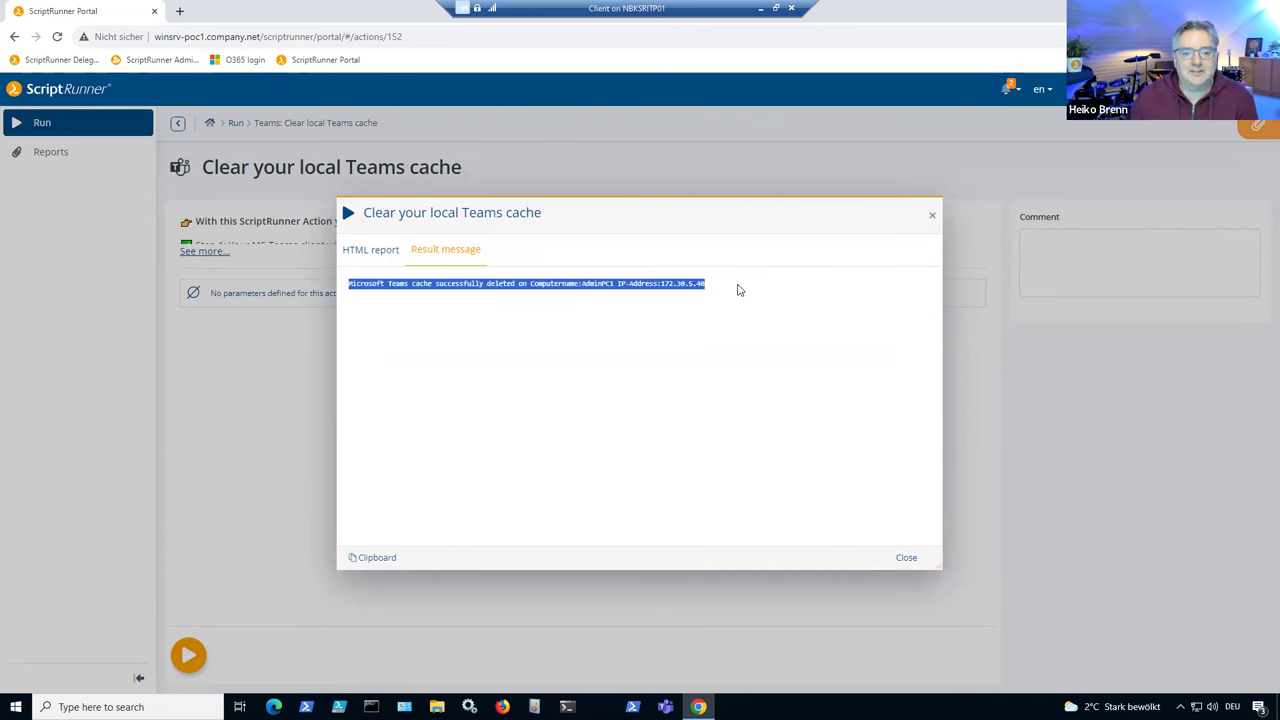
click(739, 289)
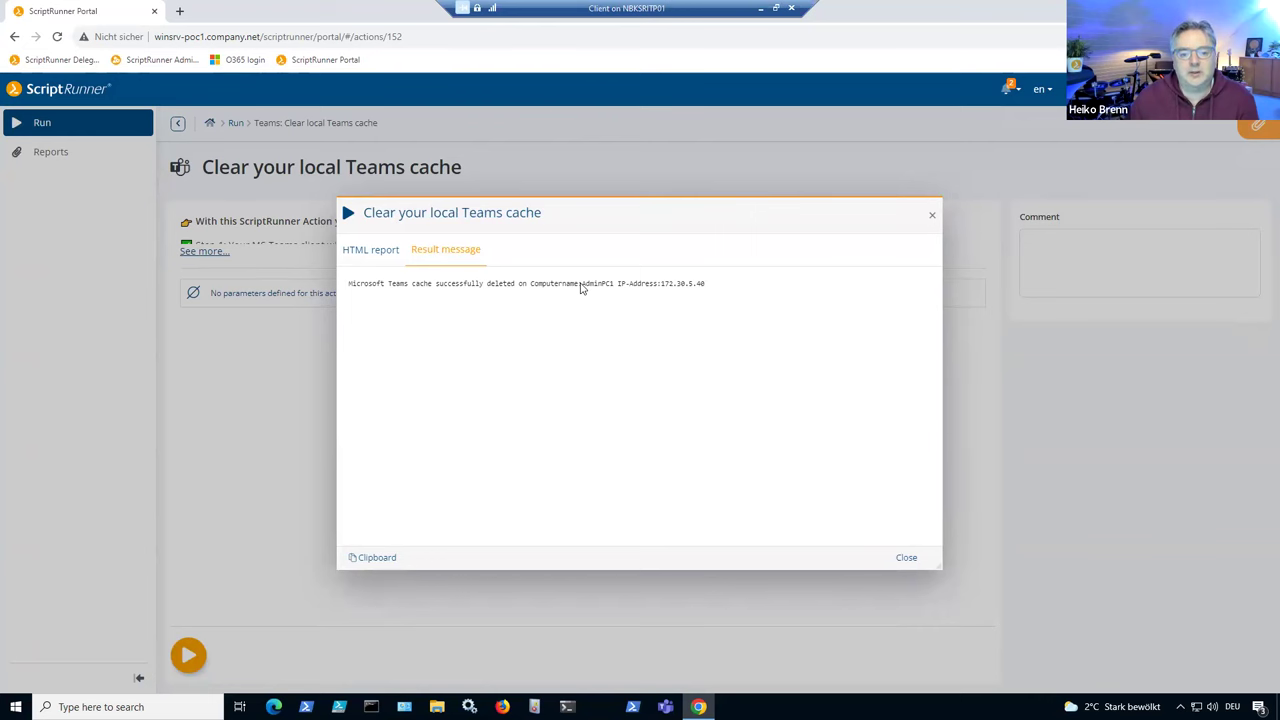
Step: Close the Teams cache result window, leave the client's remote session and switch back to the ScriptRunner server session
drag(581, 287, 605, 287)
click(596, 305)
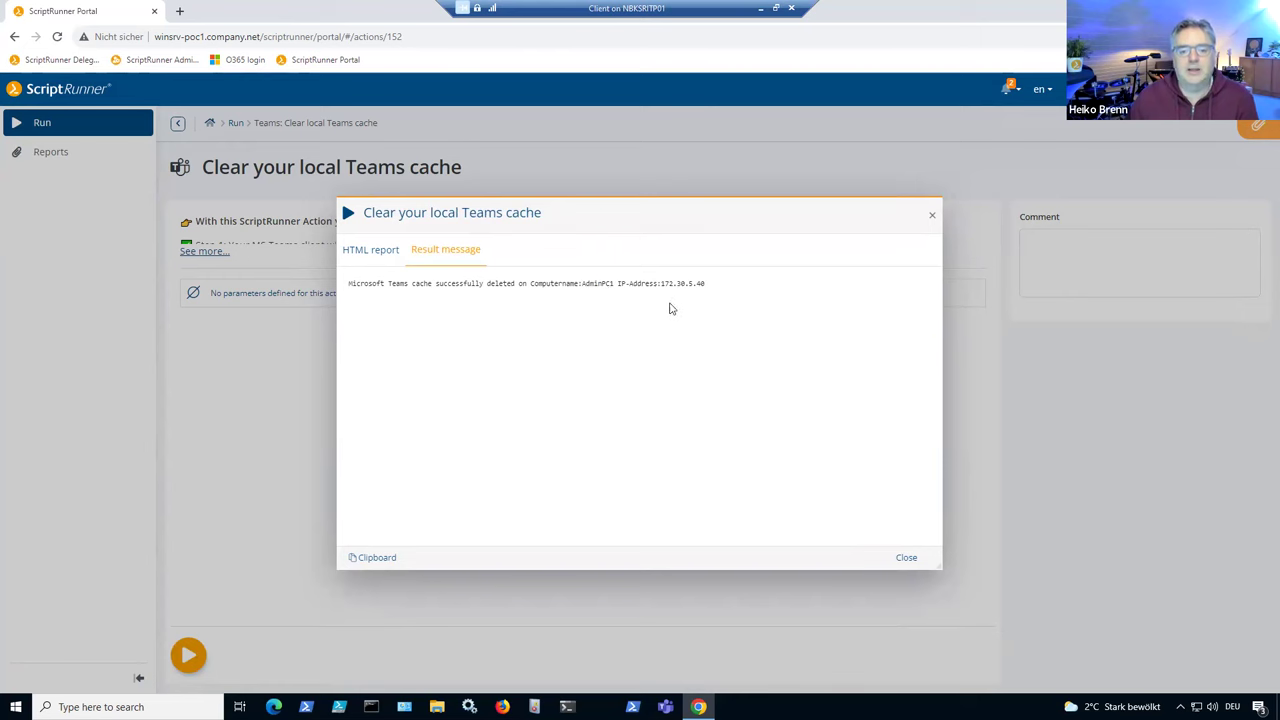
click(932, 217)
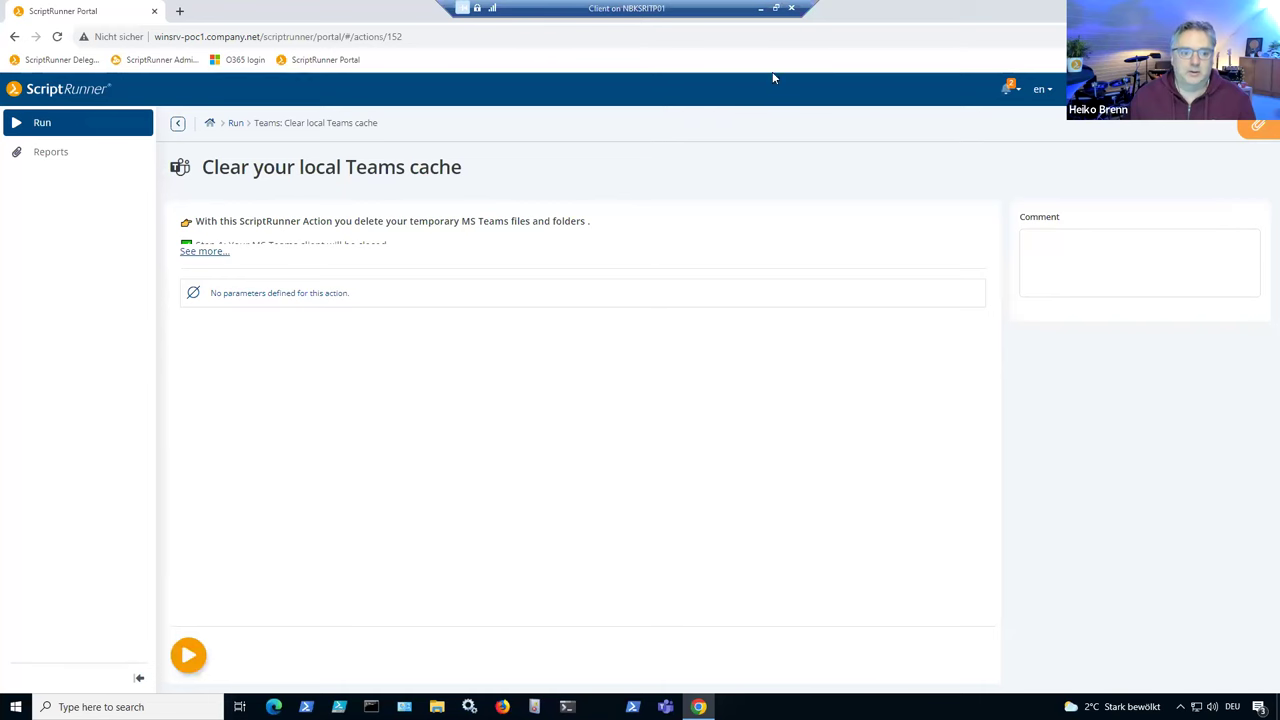
click(759, 9)
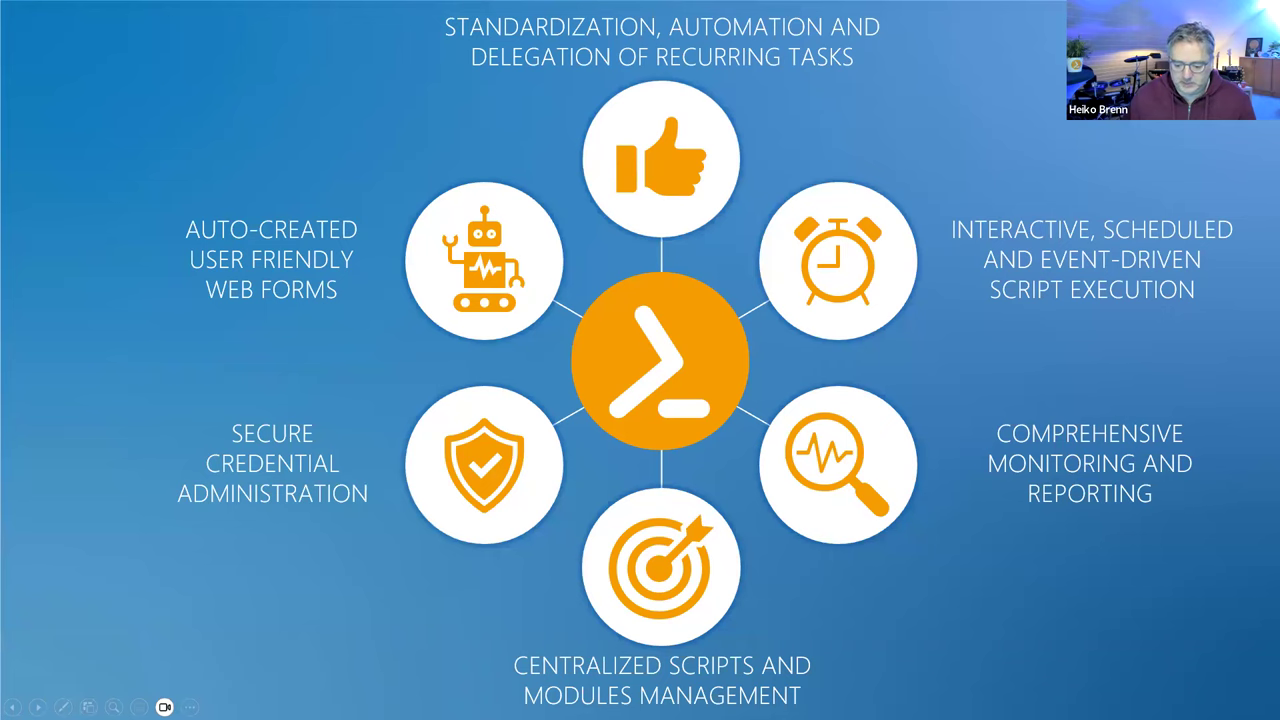
key(alt+Tab)
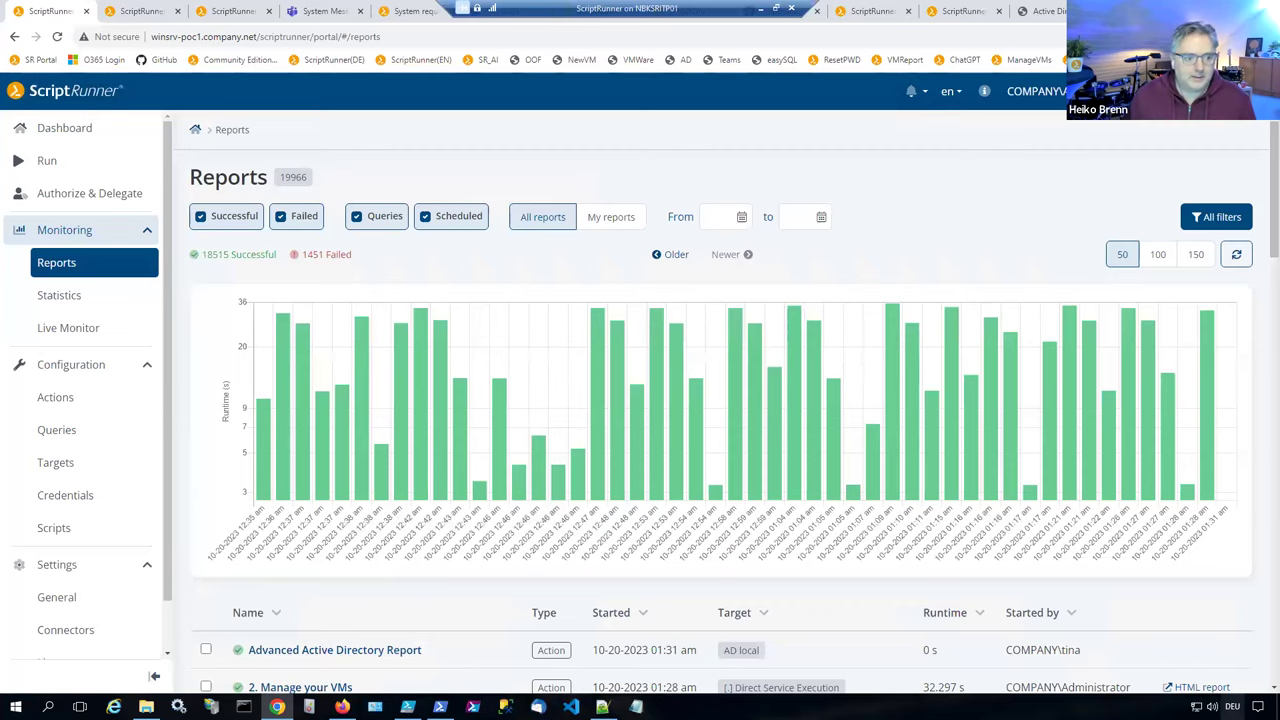
Step: Clear the Scheduled tag filter from the Scripts list, search for "cac" and open Clear-TeamsCache.ps1 in the code editor
click(90, 531)
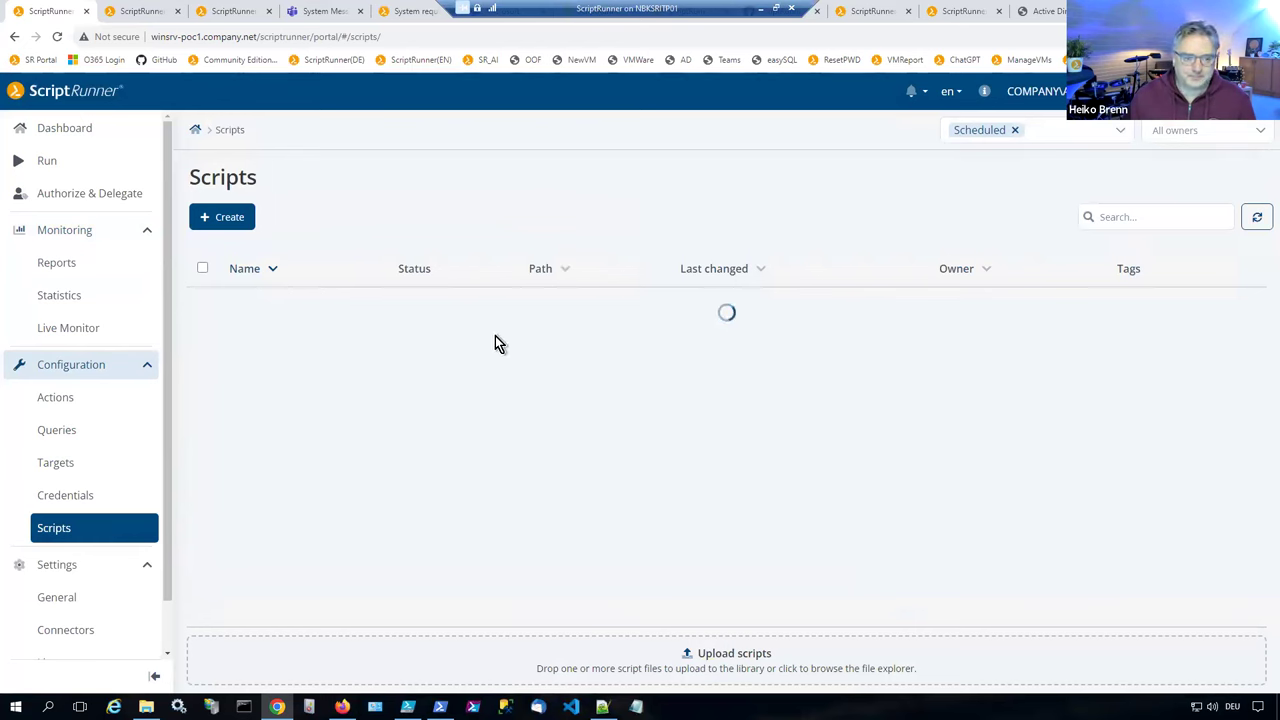
click(1015, 136)
click(1136, 216)
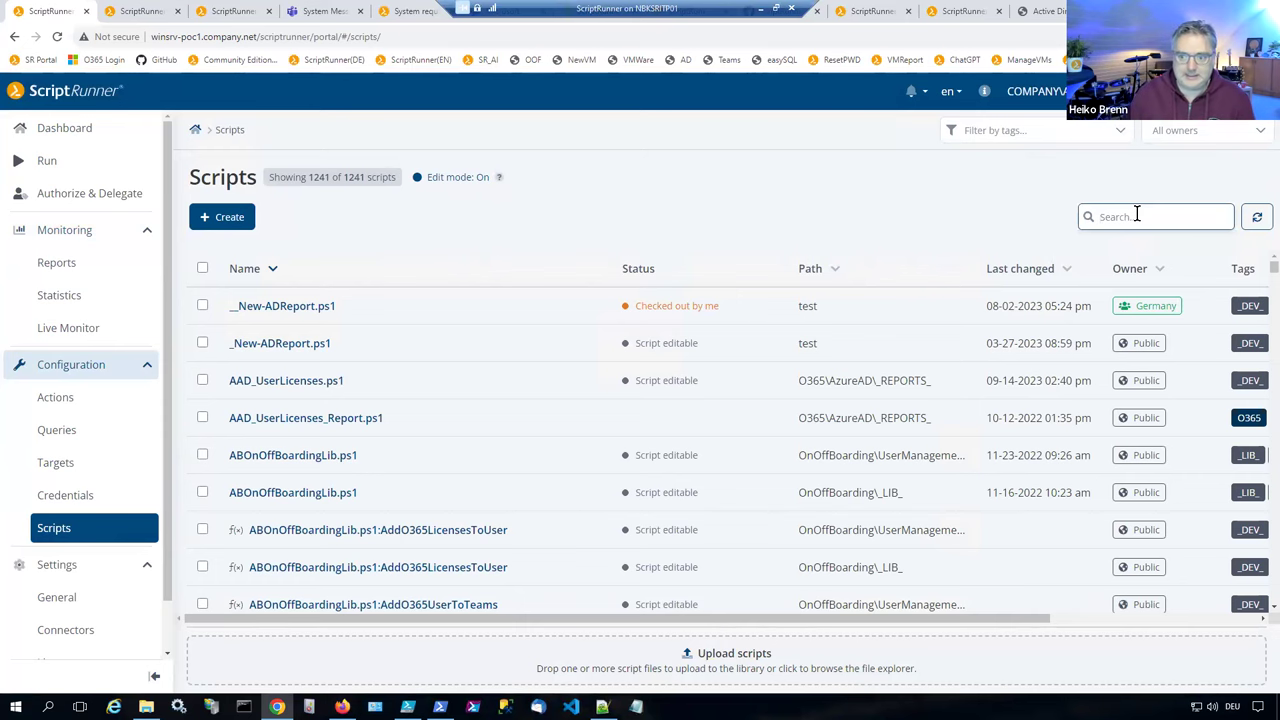
text(ch)
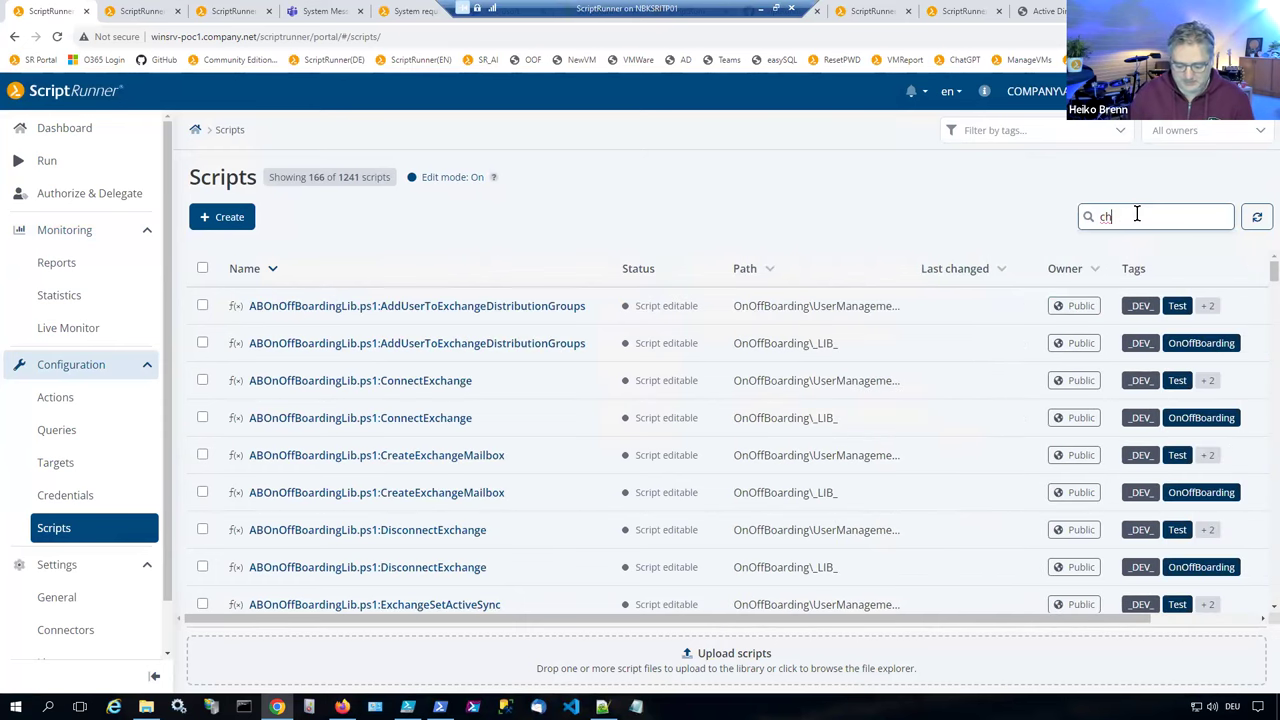
text(c)
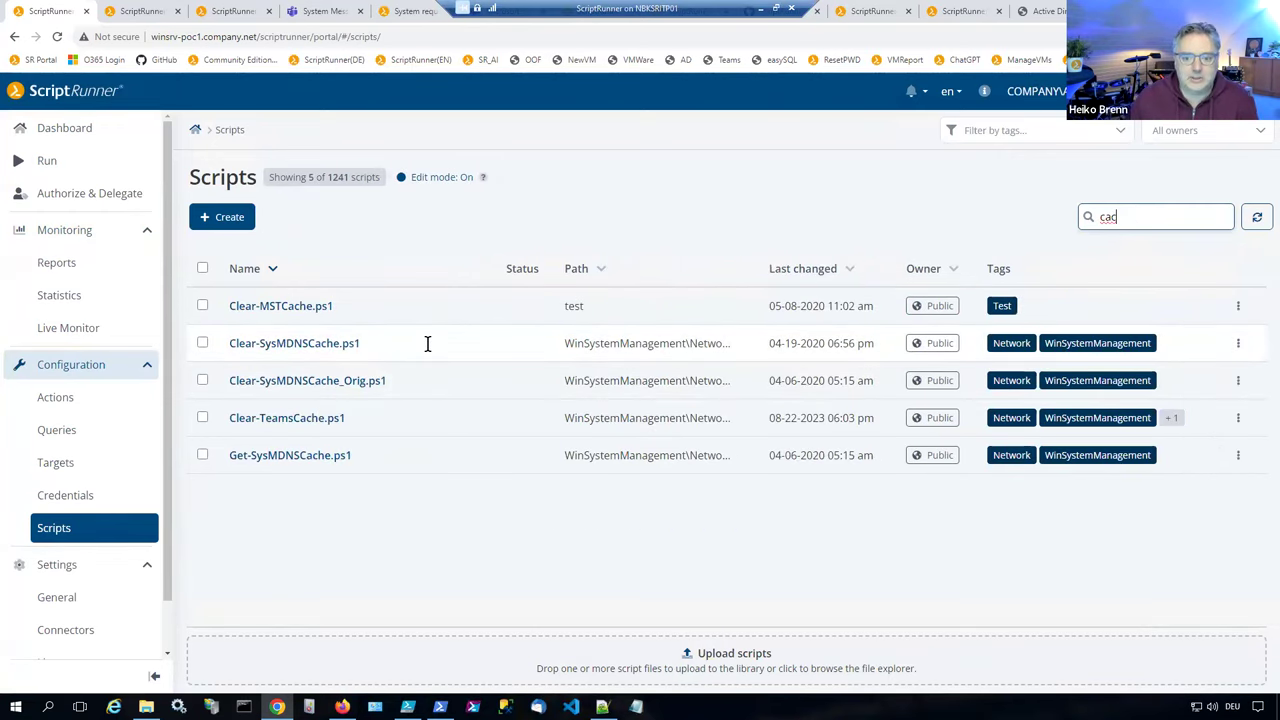
click(285, 420)
click(252, 352)
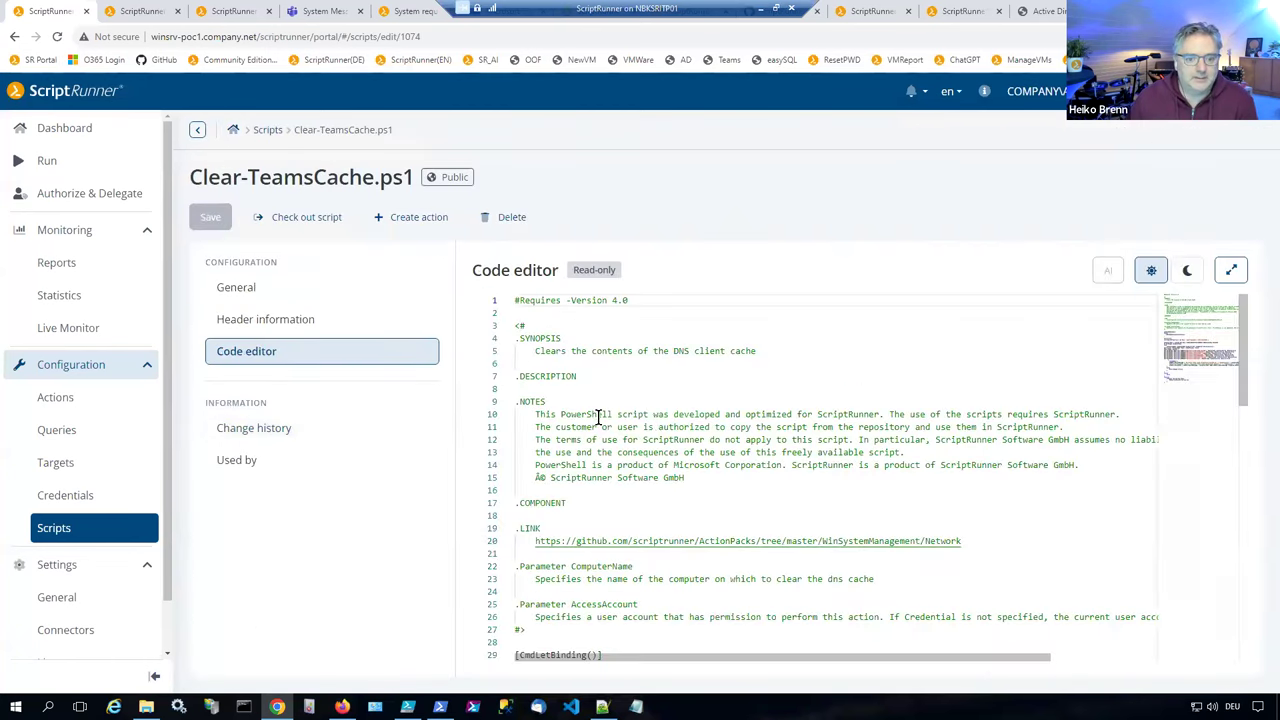
Step: Examine how Clear-TeamsCache.ps1 resolves $ComputerName from $SRXEnv.SRXStartedIP and uses it in Invoke-Command, then return to the Scripts list
scroll(657, 423, down, 5)
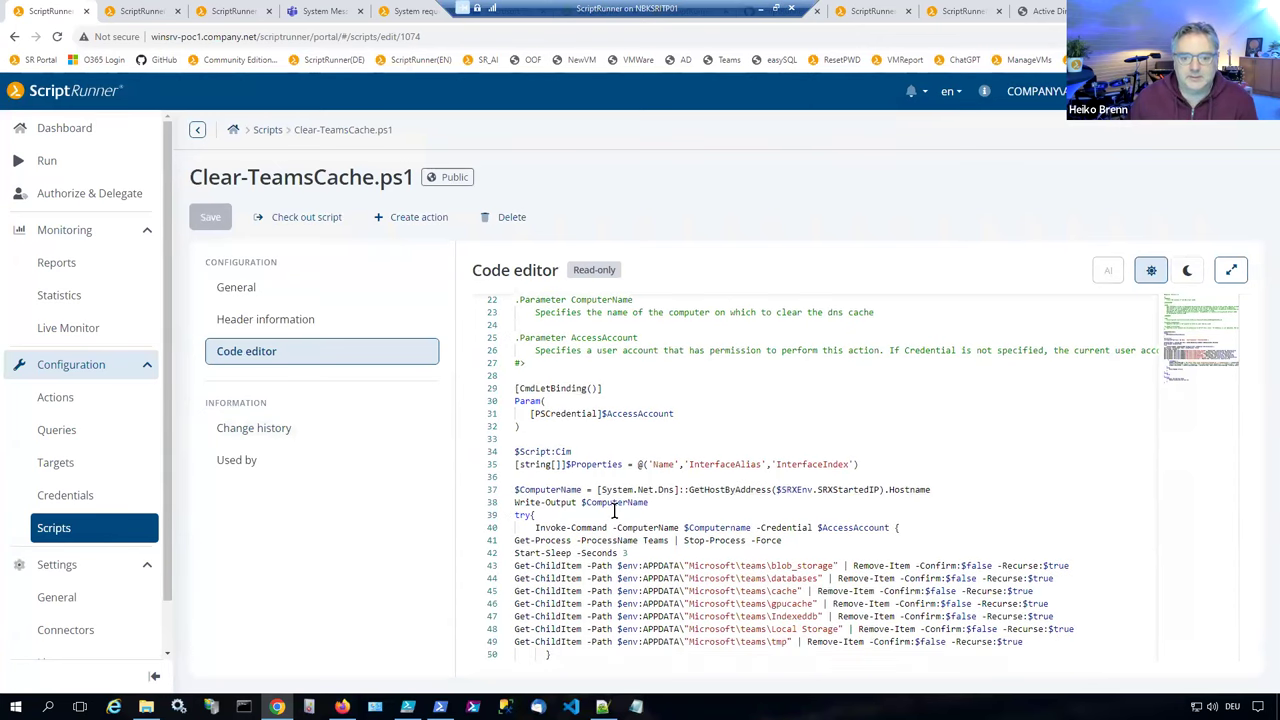
drag(519, 489, 989, 489)
click(989, 489)
drag(777, 491, 881, 490)
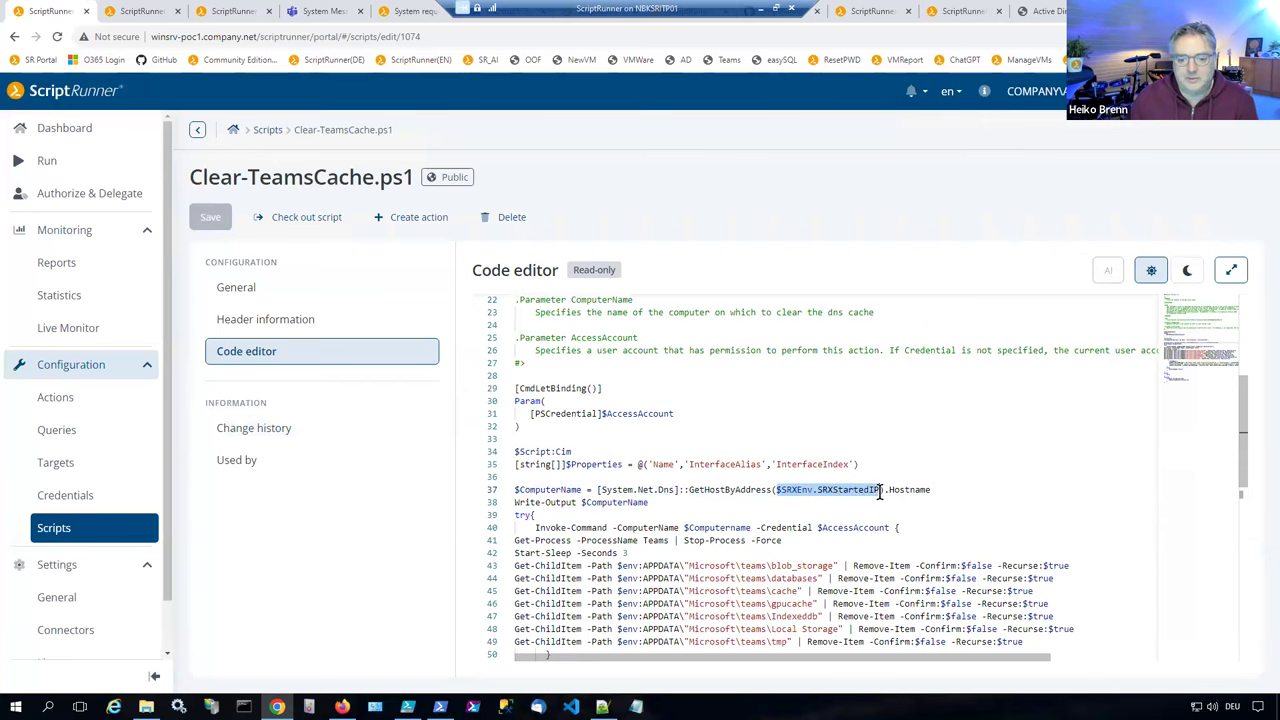
click(910, 500)
click(940, 485)
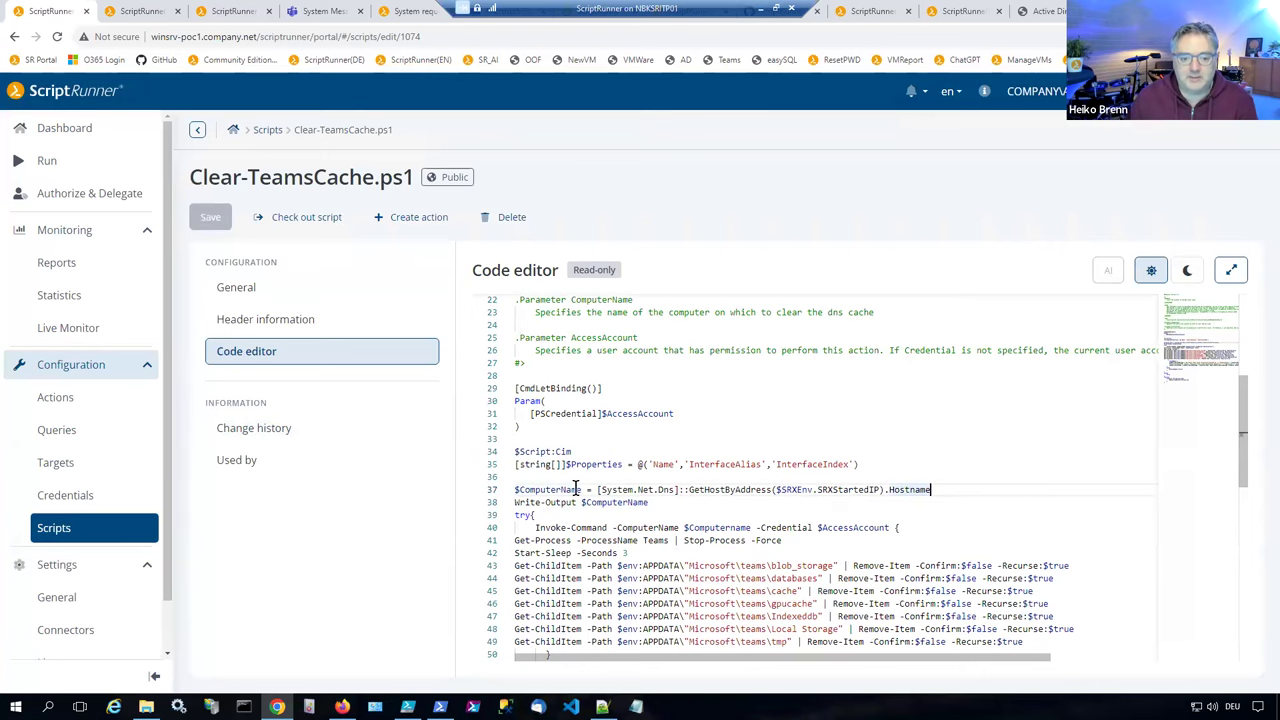
drag(520, 489, 536, 489)
drag(683, 527, 760, 527)
scroll(758, 527, down, 2)
scroll(758, 527, down, 1)
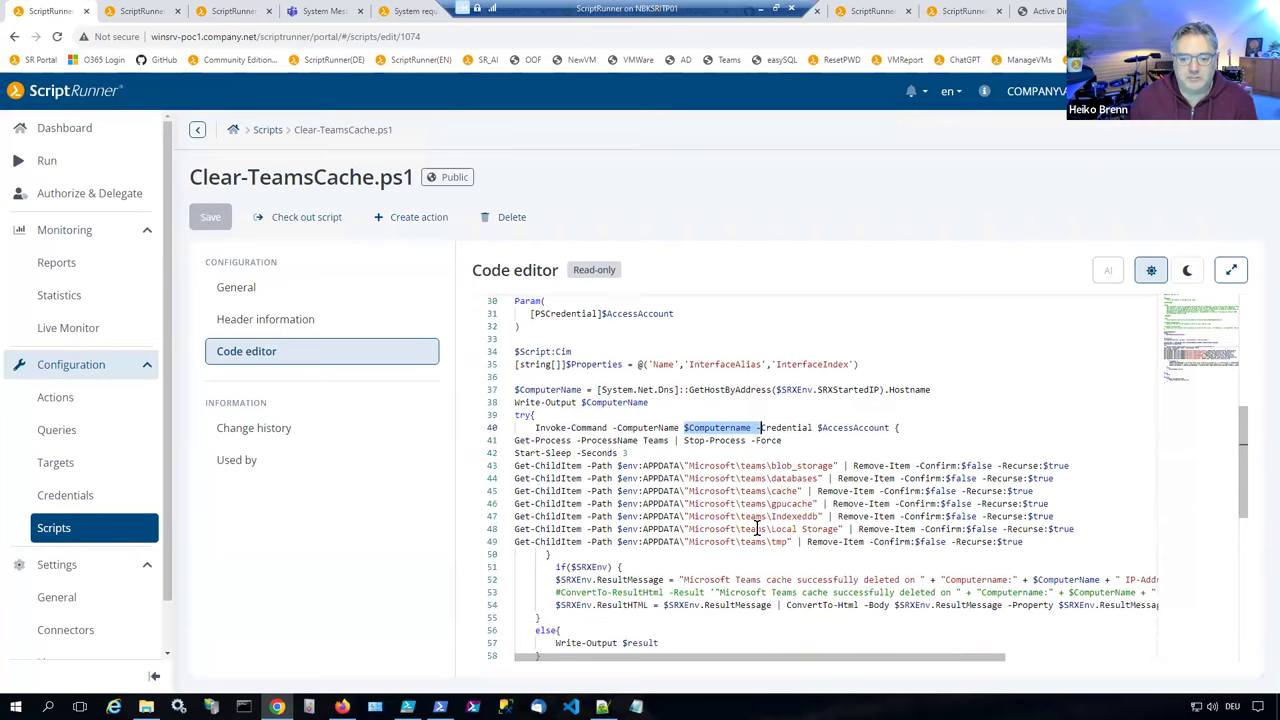
scroll(756, 528, up, 10)
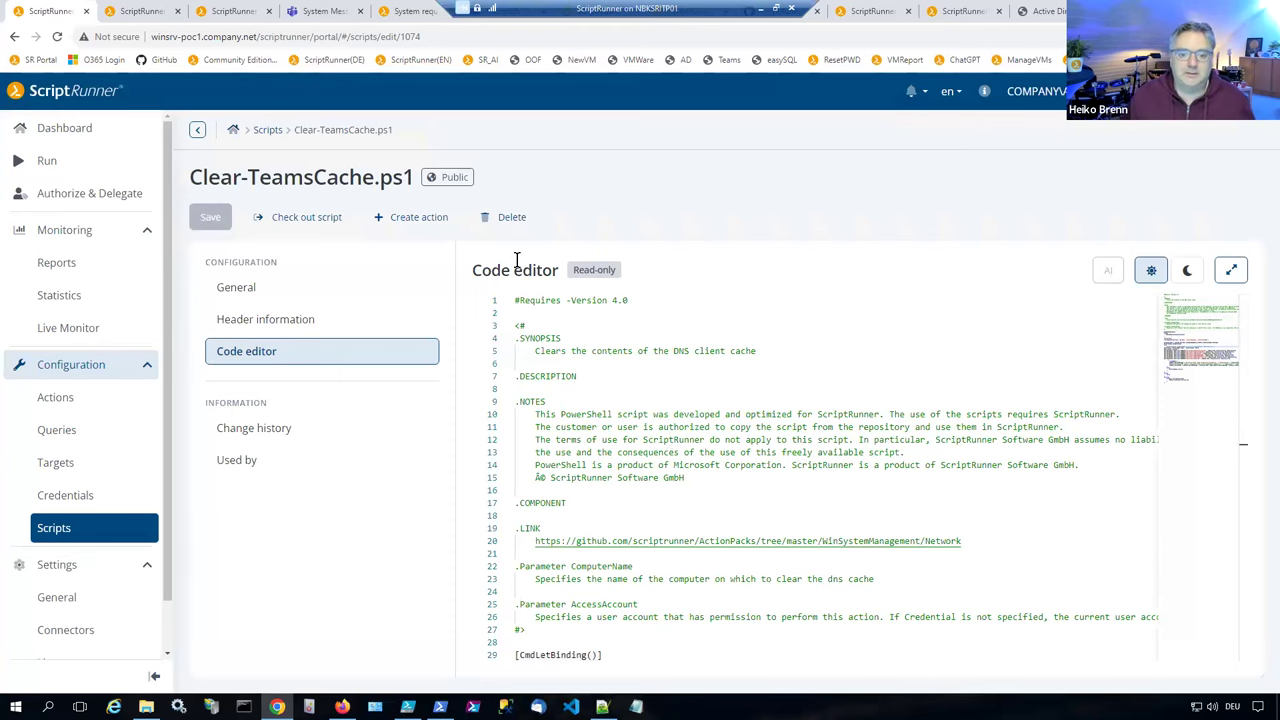
click(266, 131)
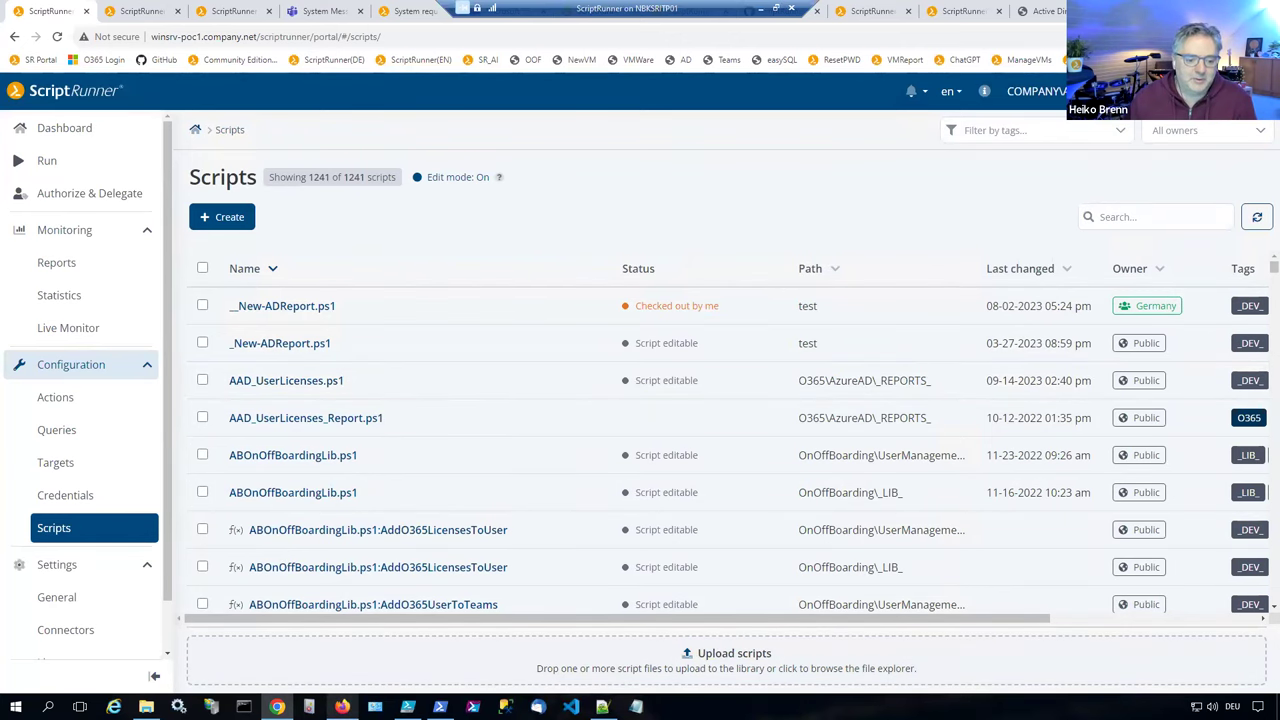
Step: Switch to the Firefox portal, close the Active Directory report result and open the pinned "Communicate with ChatGPT" action
click(342, 706)
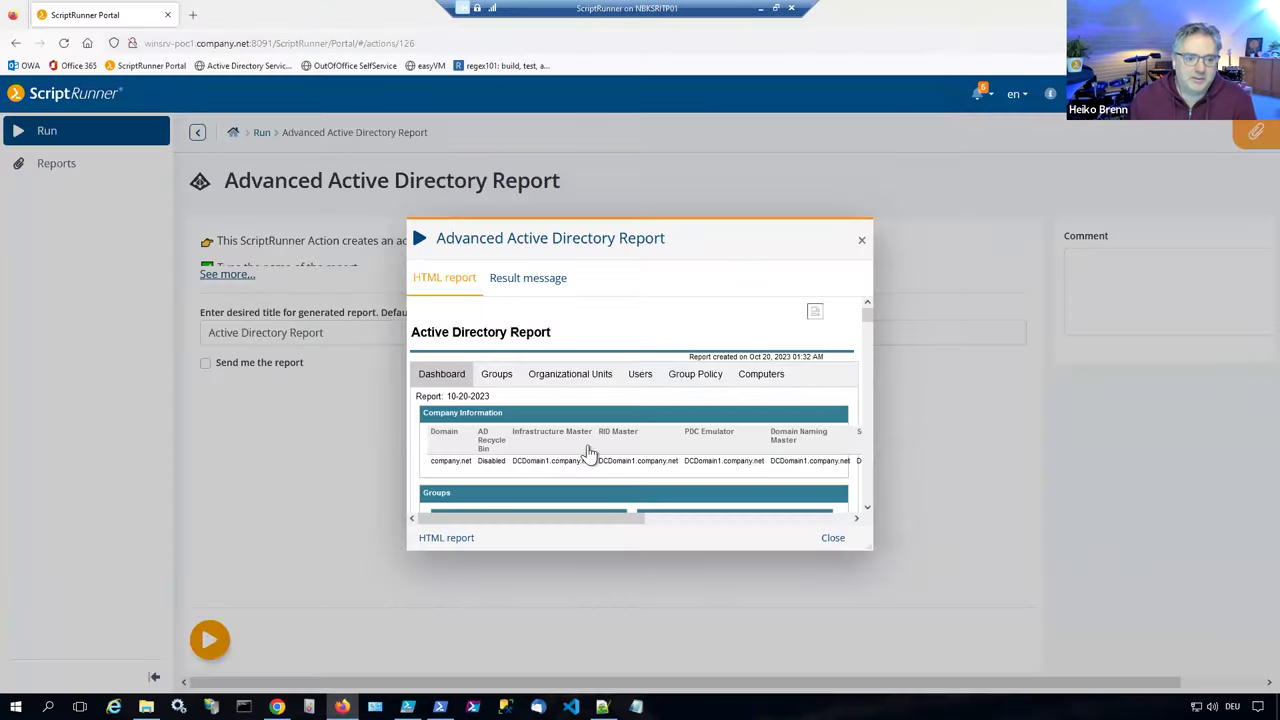
click(861, 244)
click(263, 133)
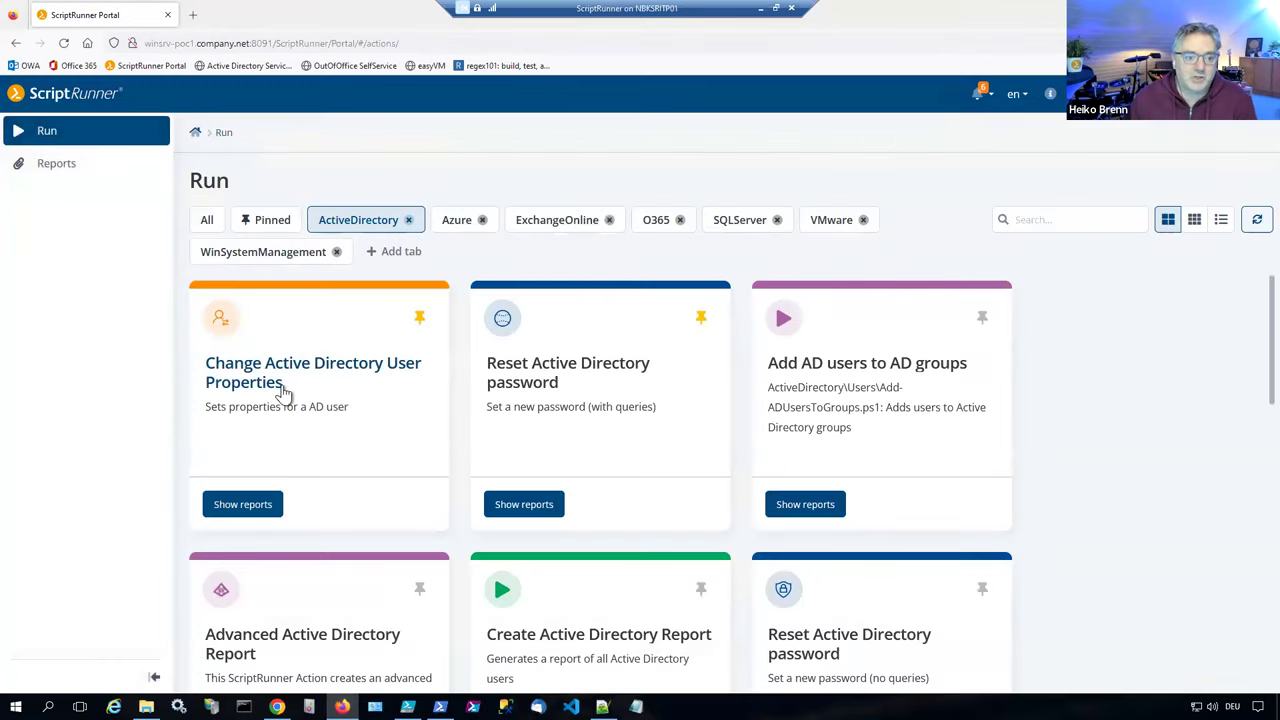
scroll(286, 386, down, 3)
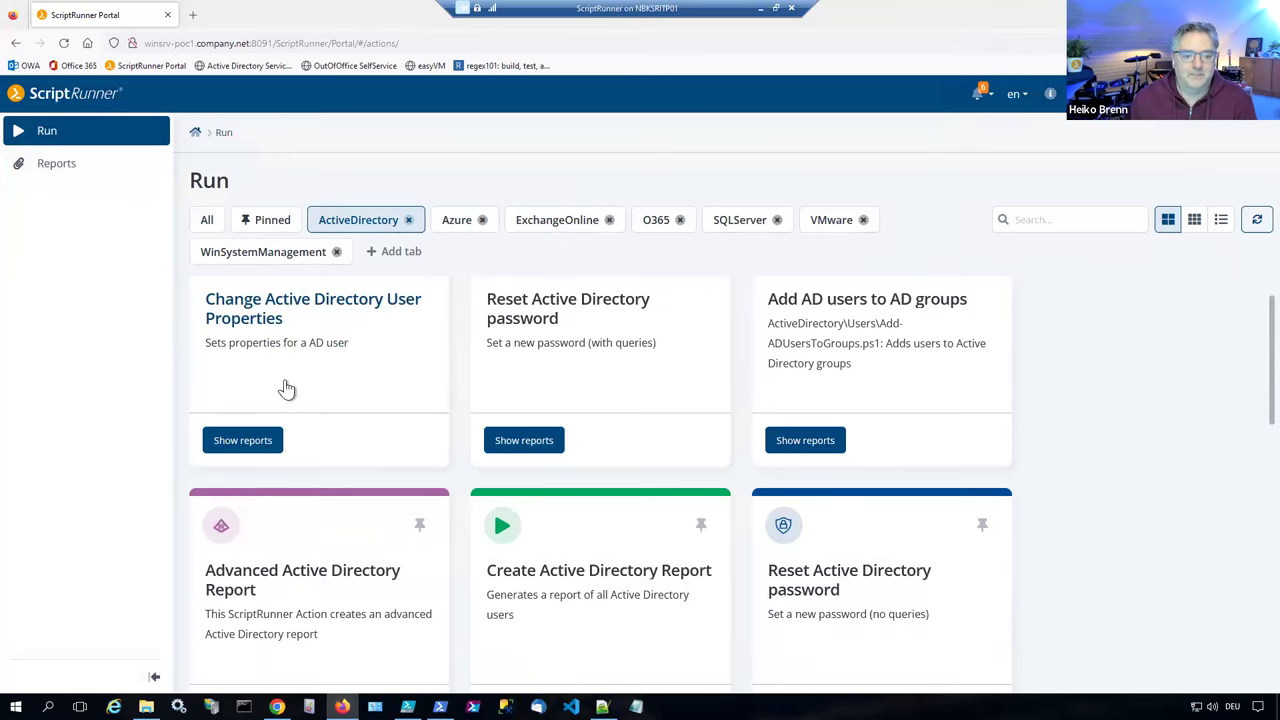
scroll(287, 386, down, 3)
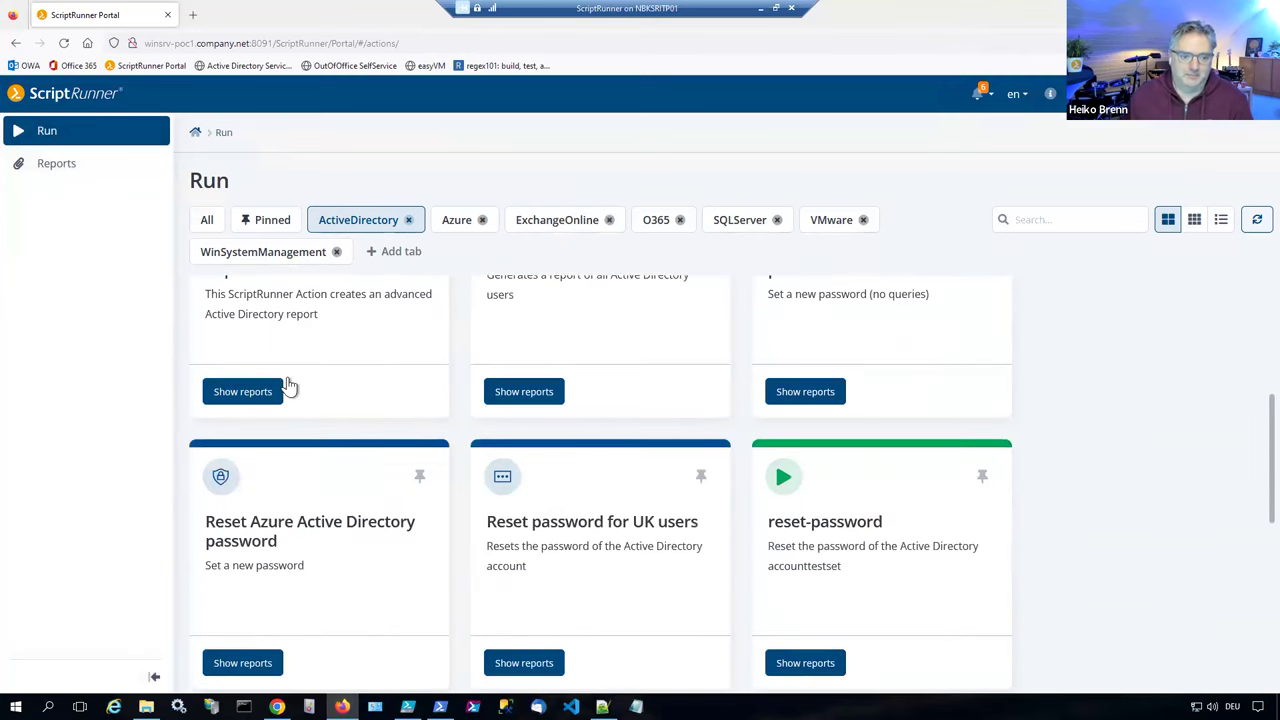
scroll(289, 386, up, 2)
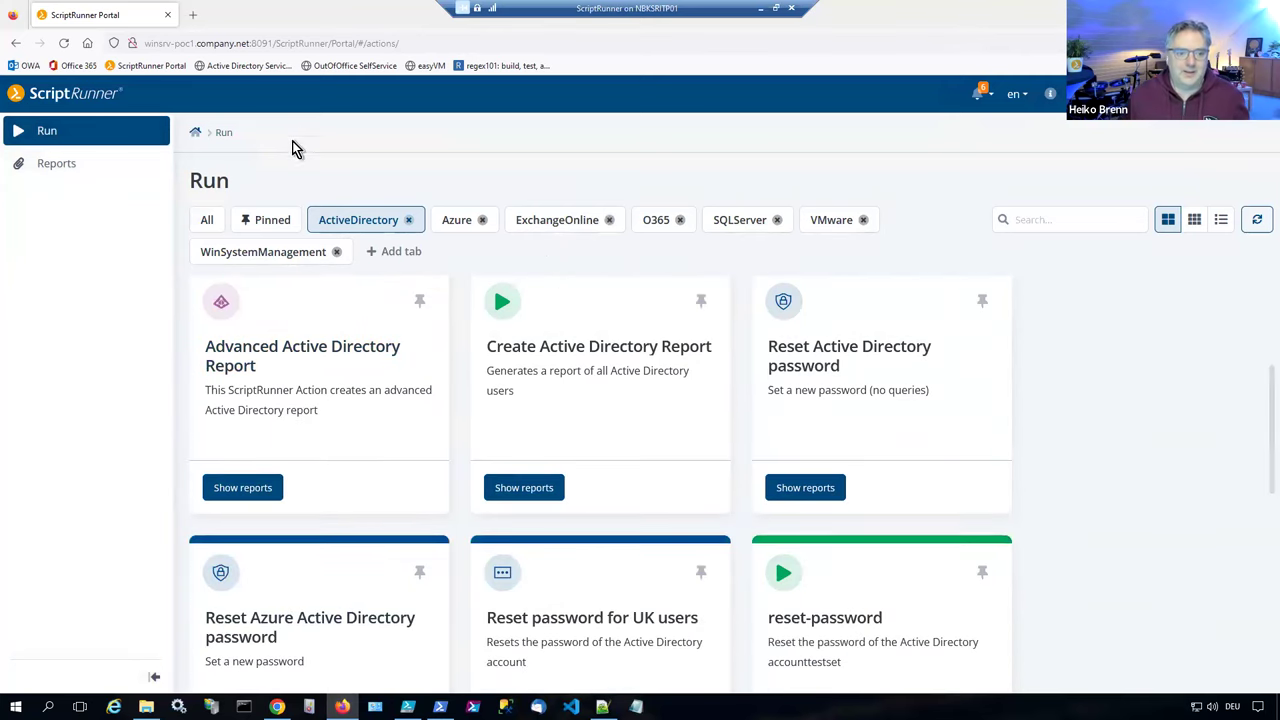
click(258, 225)
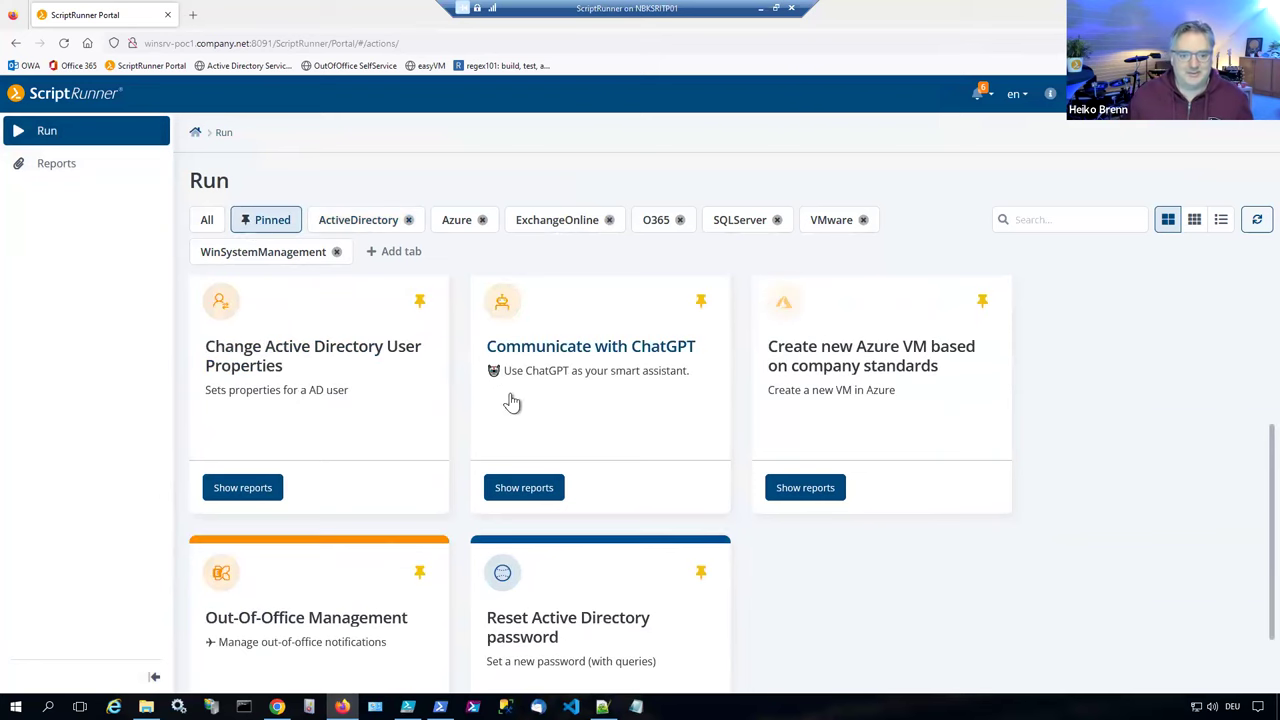
click(586, 354)
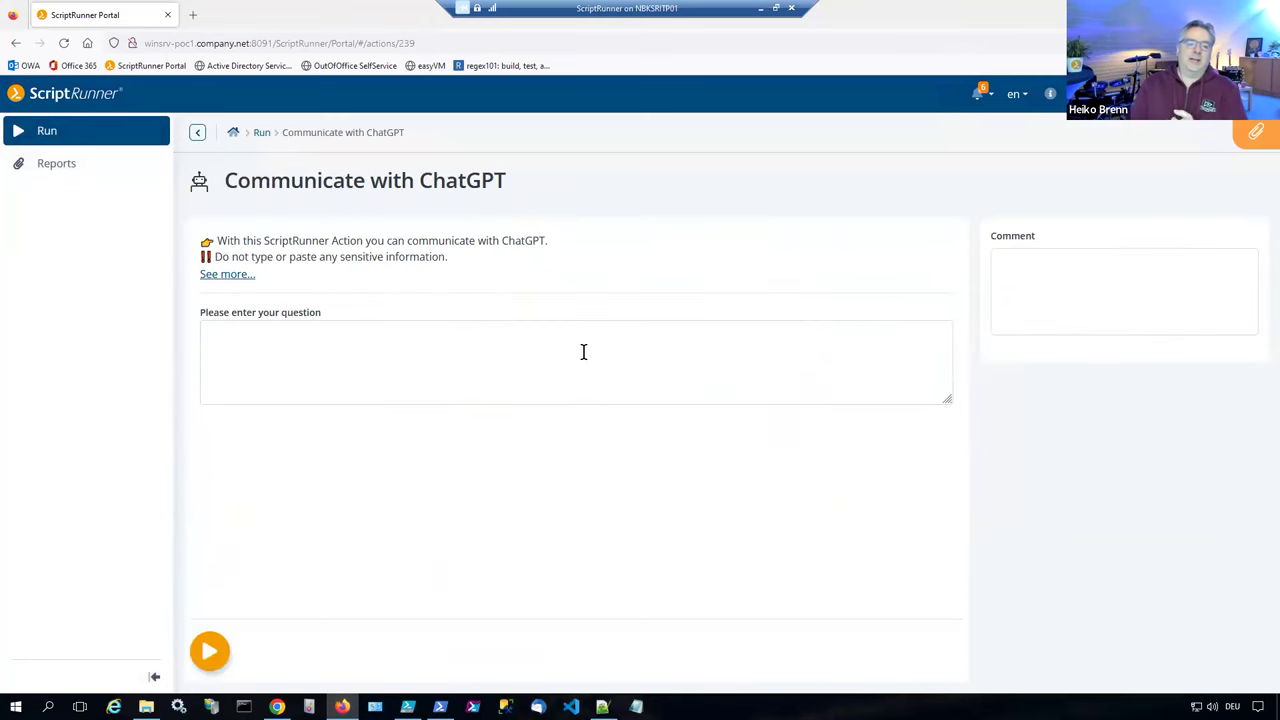
Step: Enter the question "List the top 10 PowerShell cmdlets. Use markup." and run the ChatGPT action
click(379, 354)
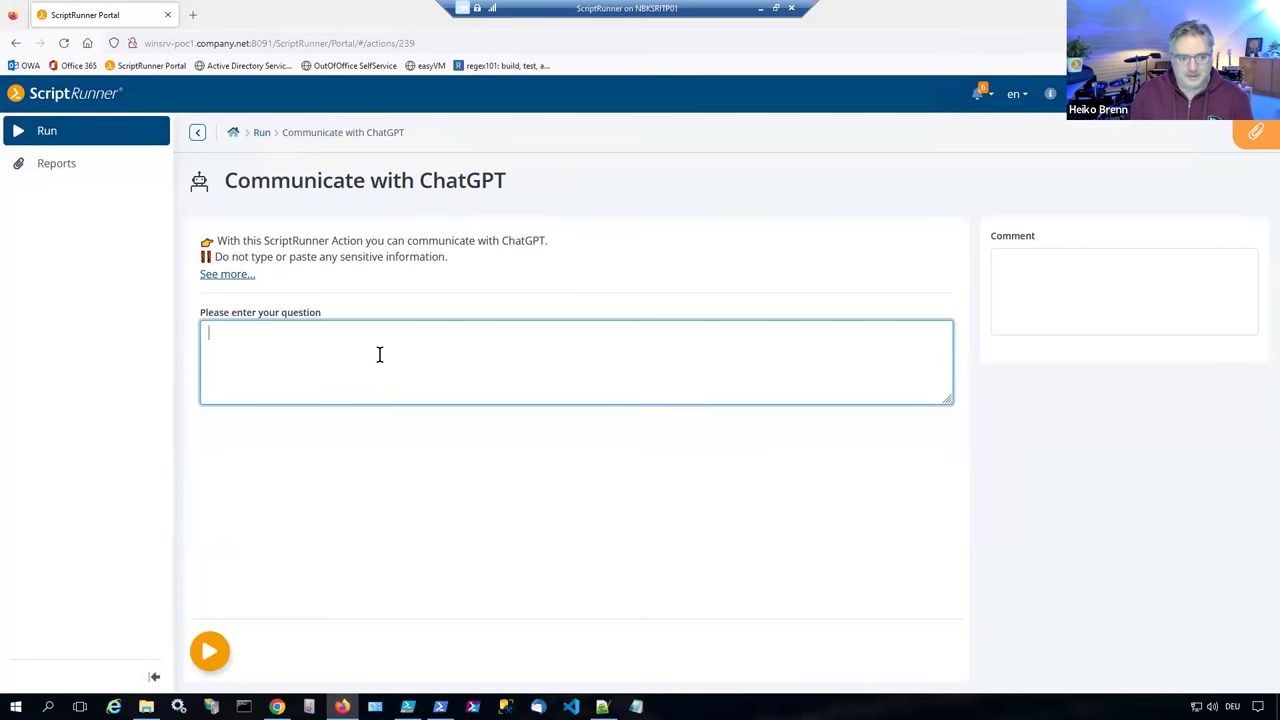
text(Sho)
key(BackSpace)
key(BackSpace)
key(BackSpace)
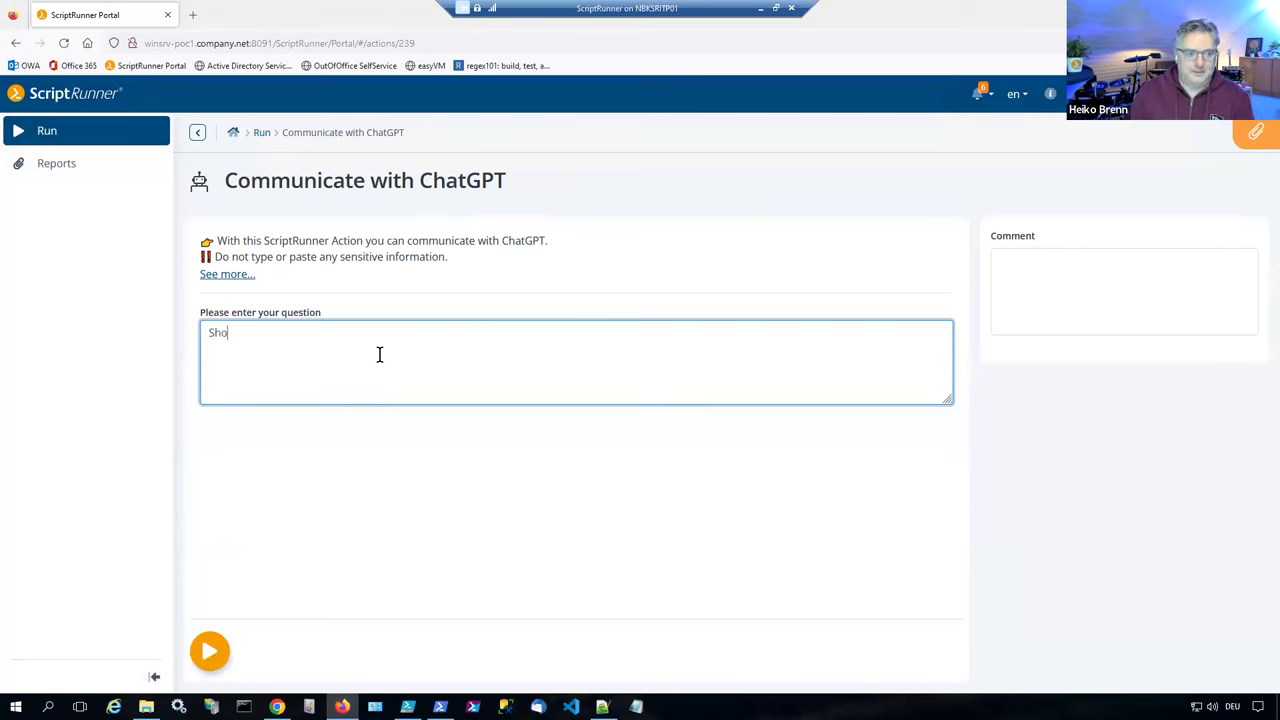
text(List the top 10)
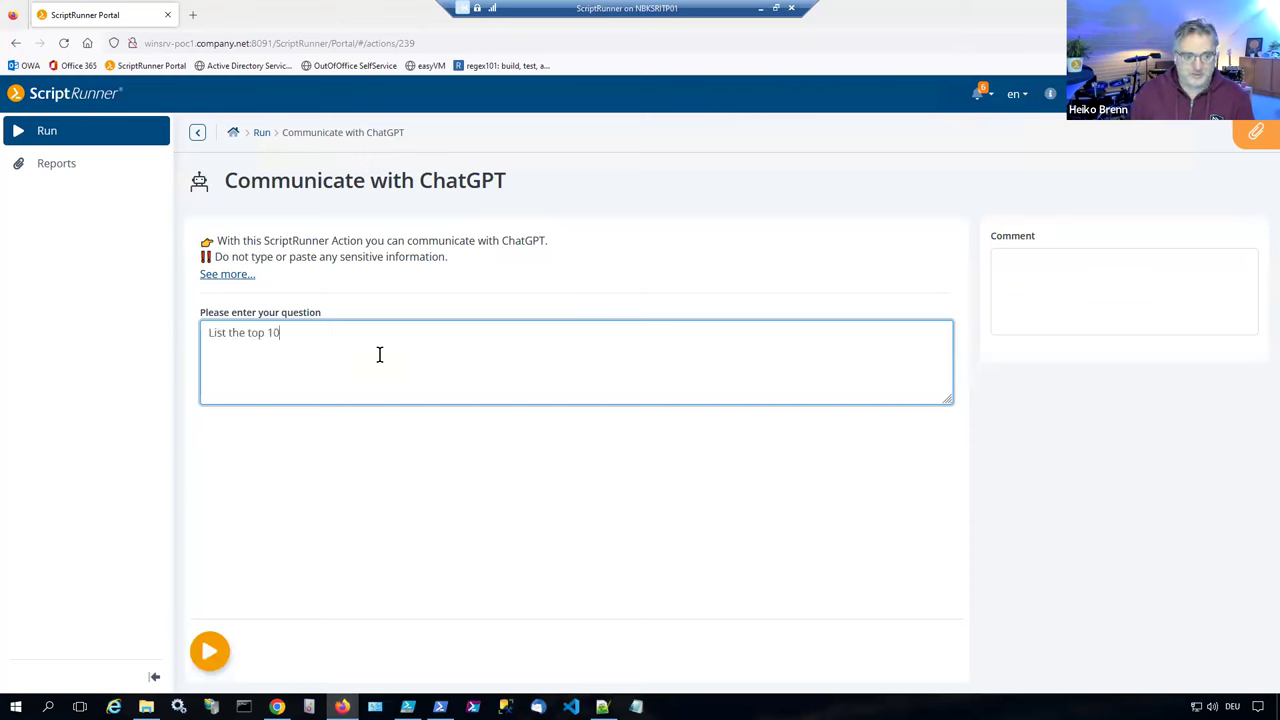
text( PowerShell cmd)
text(let. )
text(s. Use markup.)
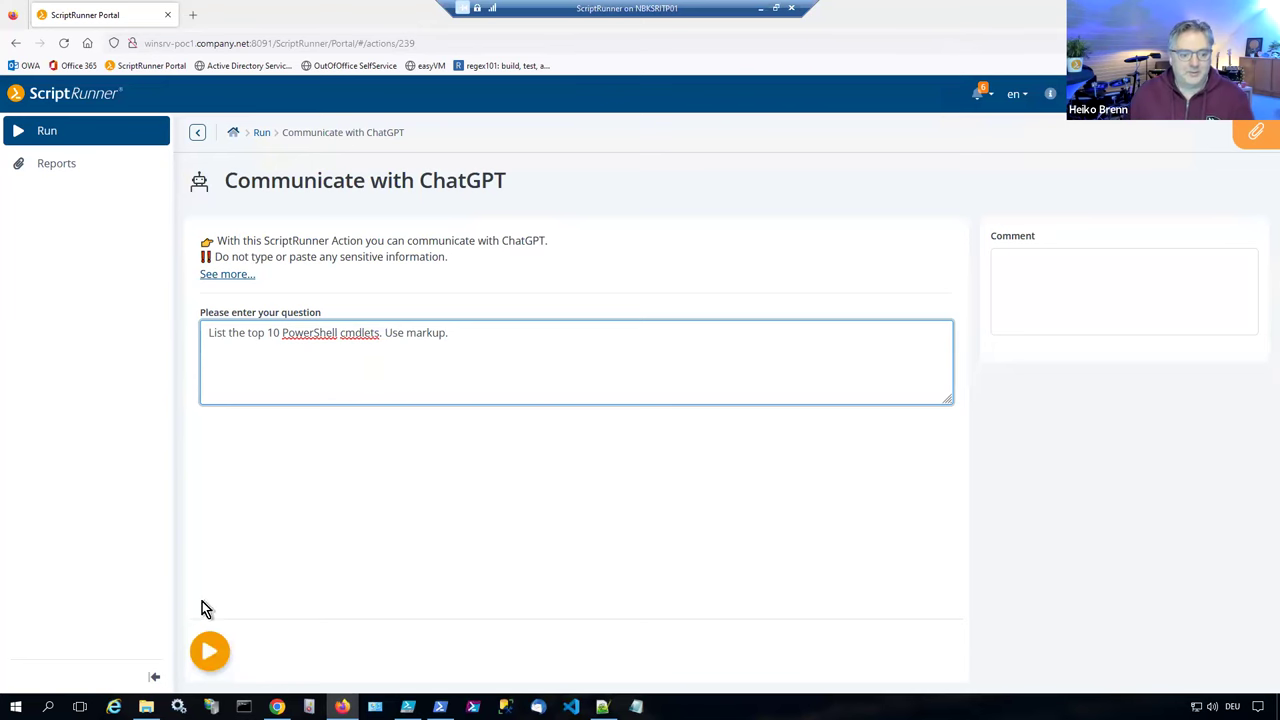
click(204, 653)
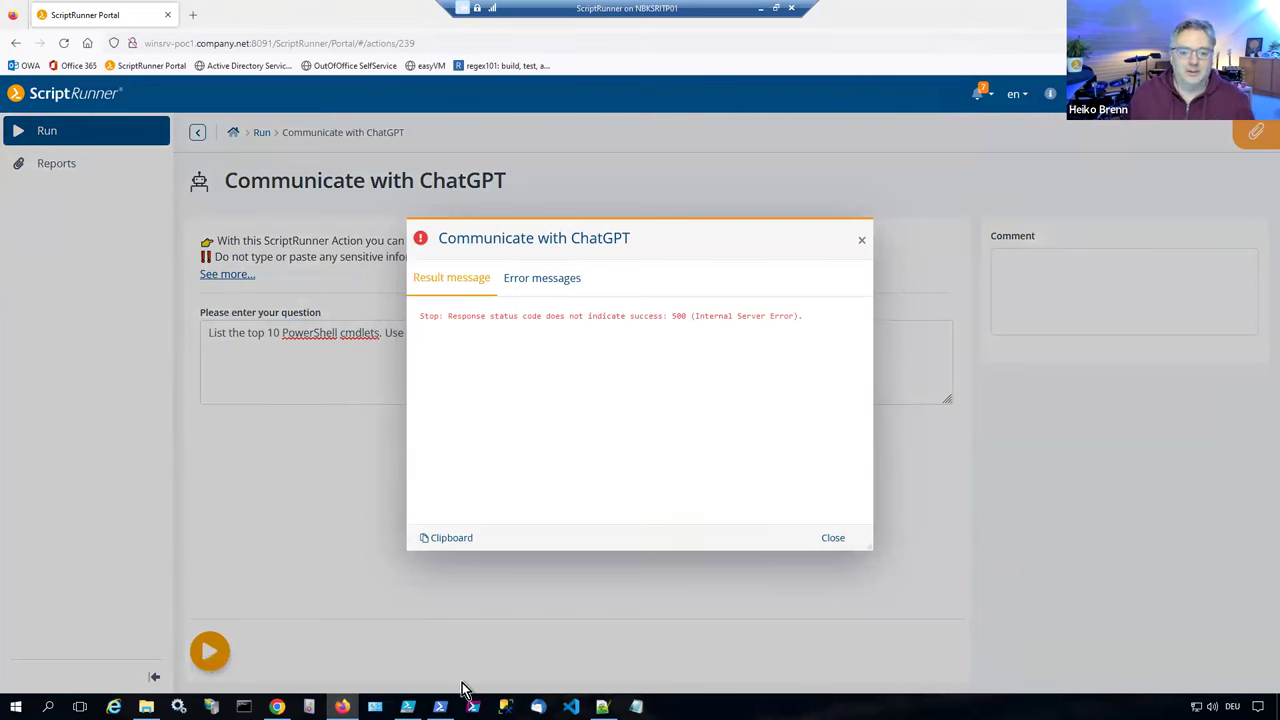
Step: Check the failed run's error messages, rerun the ChatGPT action with the same question and close its result
click(543, 283)
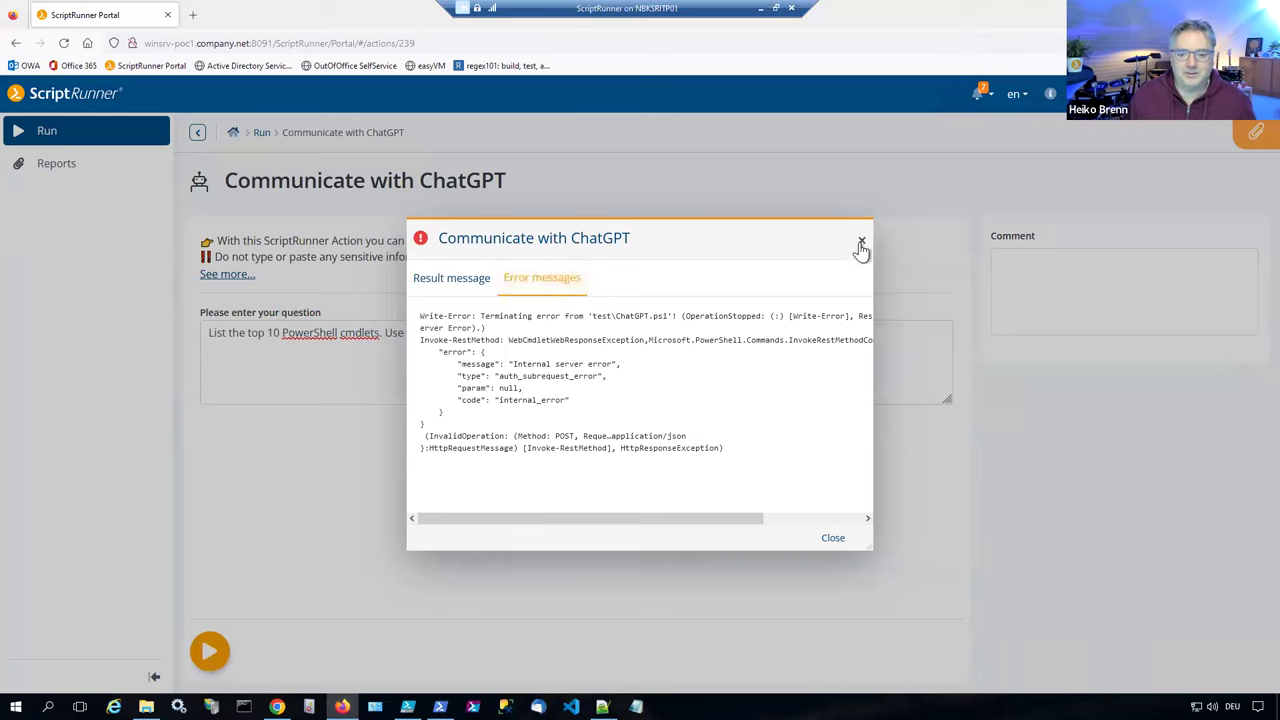
click(861, 243)
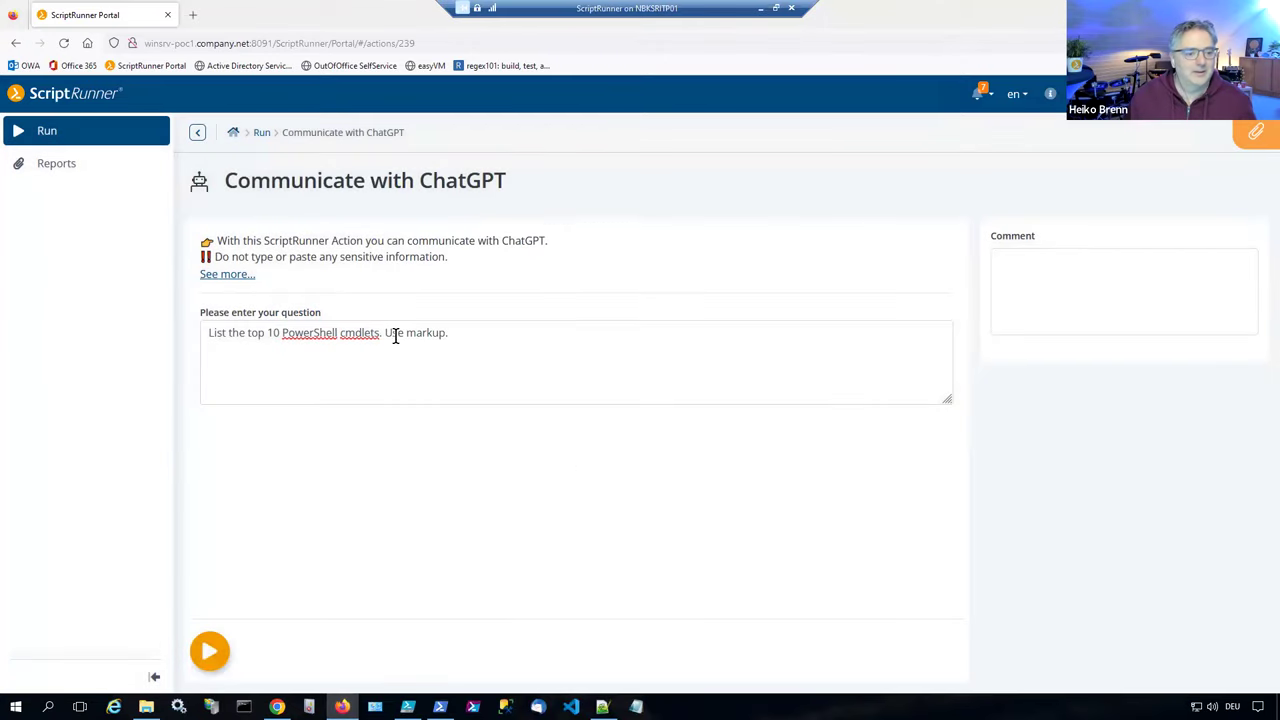
click(211, 651)
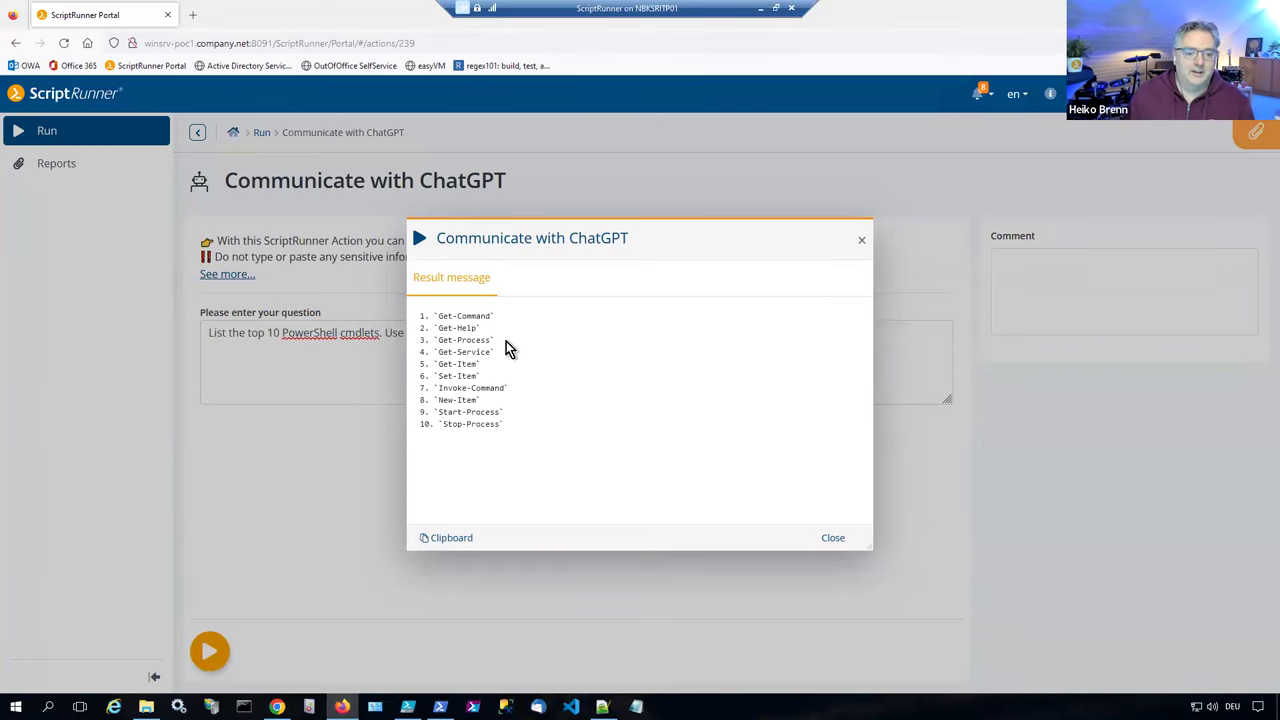
click(838, 543)
Step: Append a person's first name to the end of the ChatGPT question and run the action again
click(481, 336)
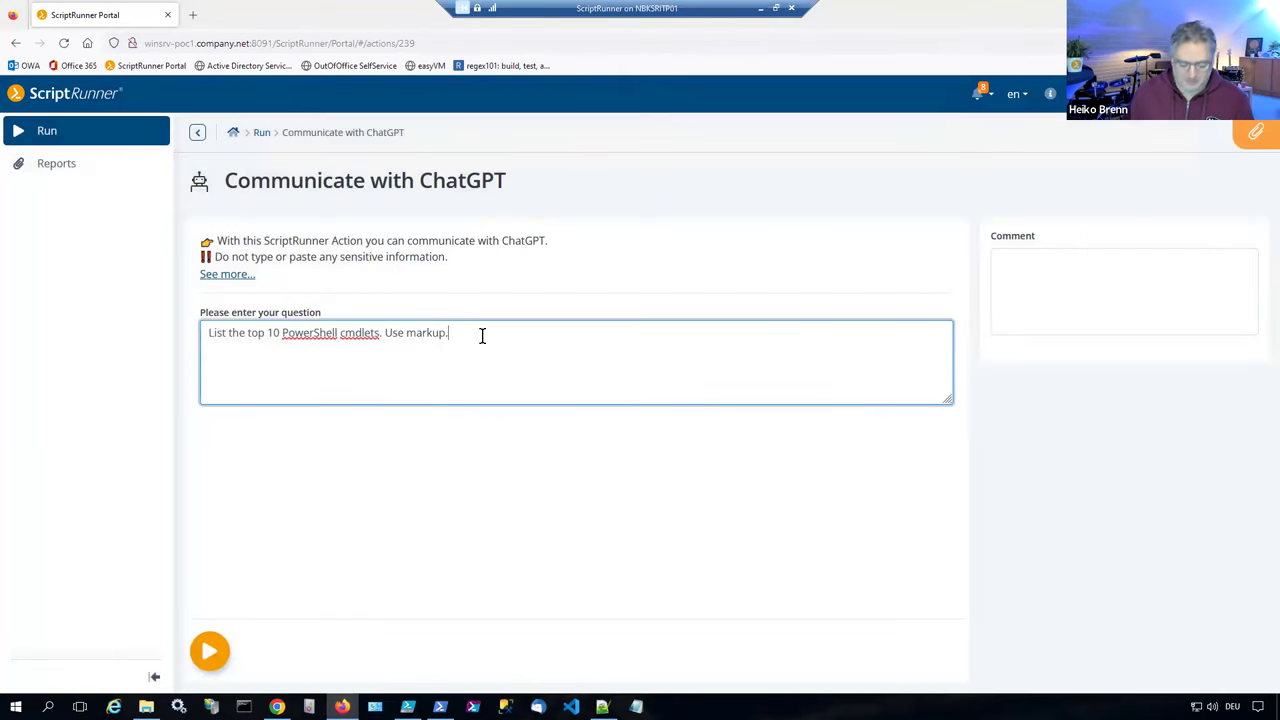
text(Heiko)
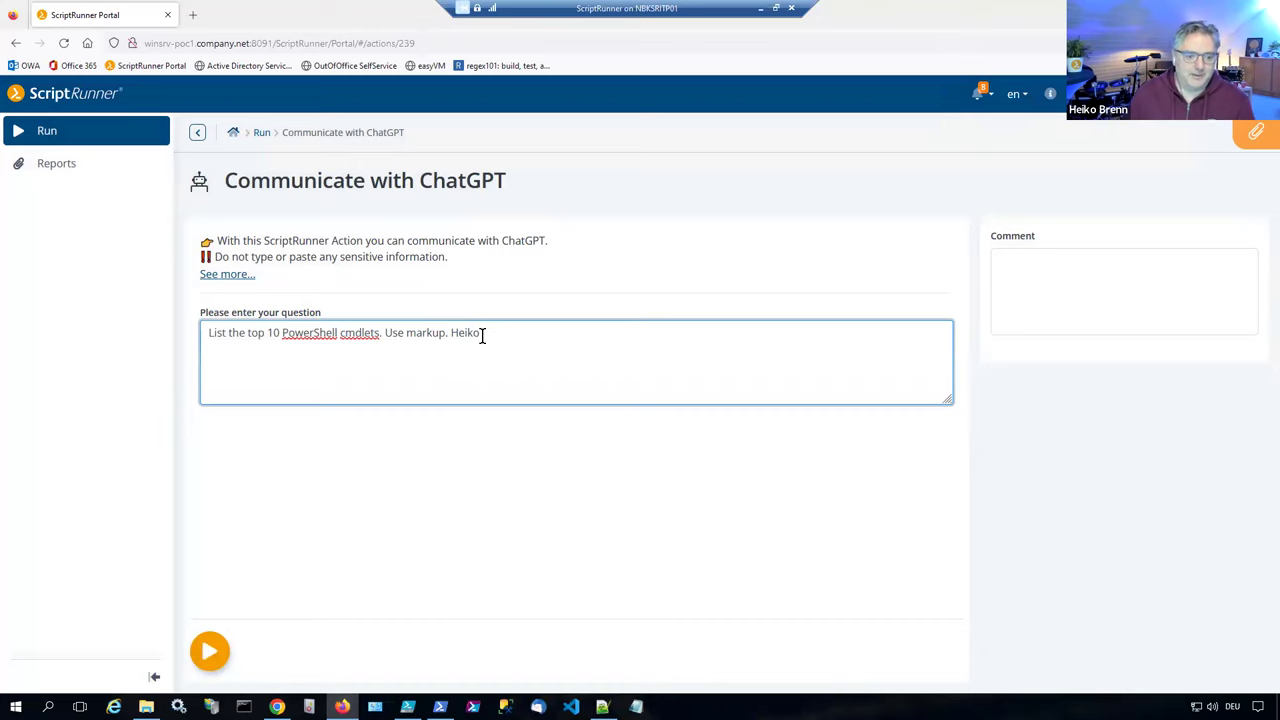
click(209, 651)
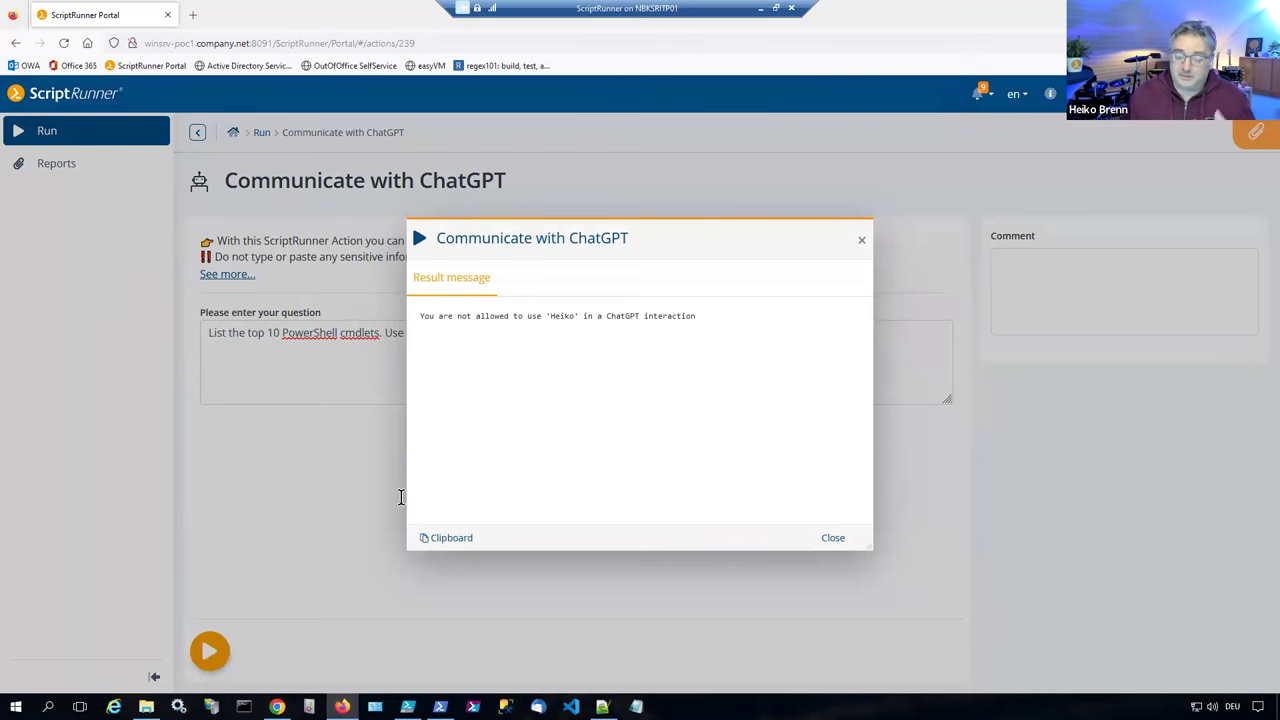
Step: Switch to Chrome, open the ChatGPT.ps1 script and show its source code
click(277, 706)
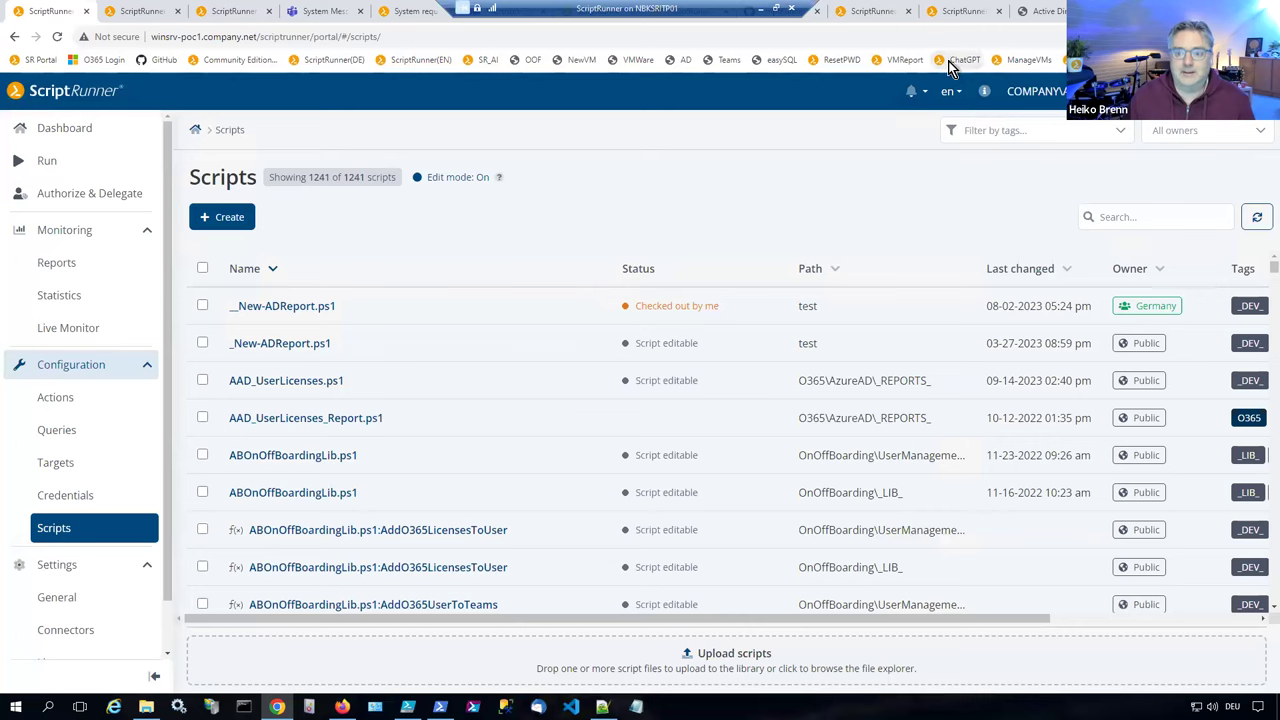
click(951, 61)
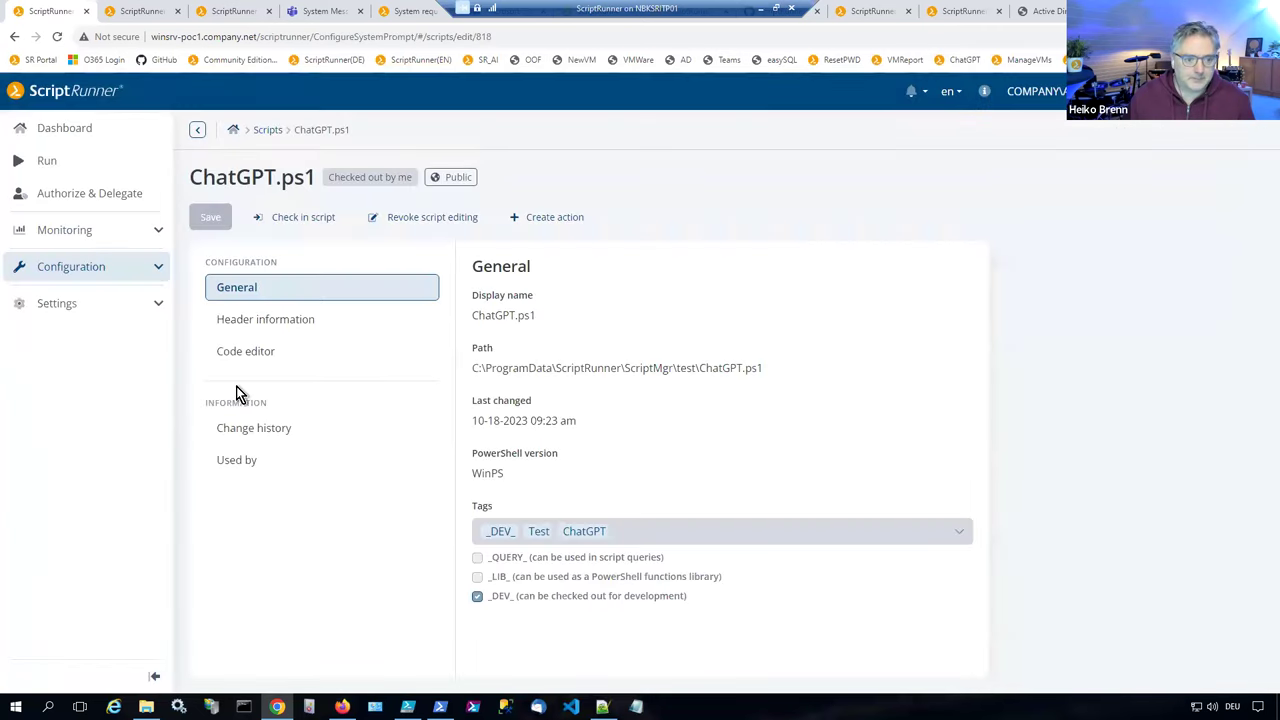
click(239, 356)
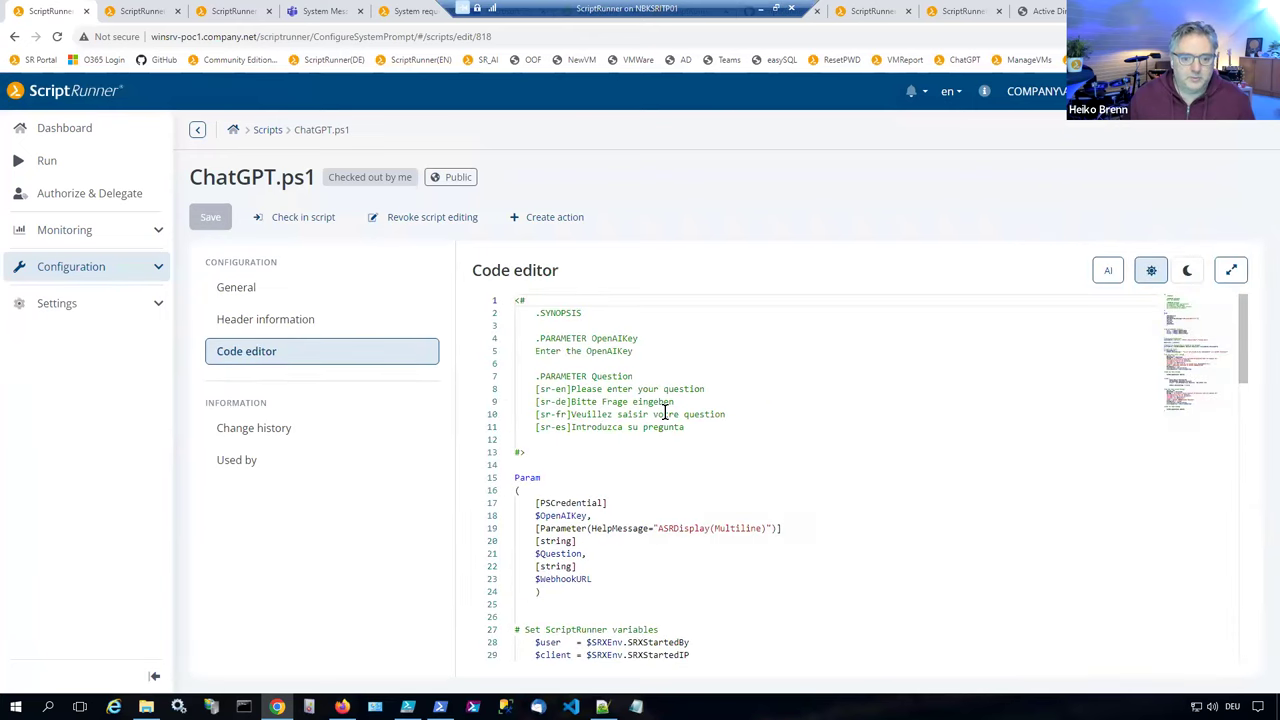
Step: Examine the script's Param block, highlighting the $OpenAIKey and $WebhookURL parameters
scroll(665, 413, down, 1)
mouse_move(535, 482)
mouse_down()
mouse_move(592, 482)
mouse_move(543, 484)
mouse_up()
click(620, 482)
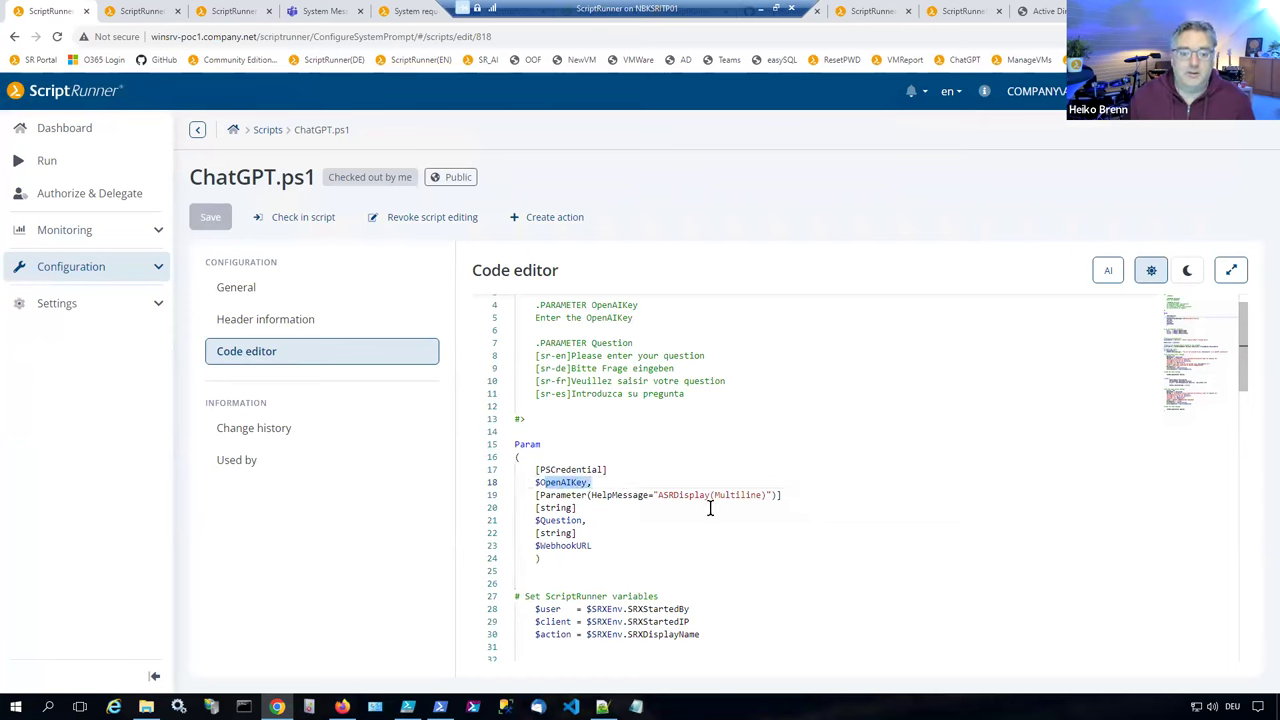
scroll(627, 510, down, 1)
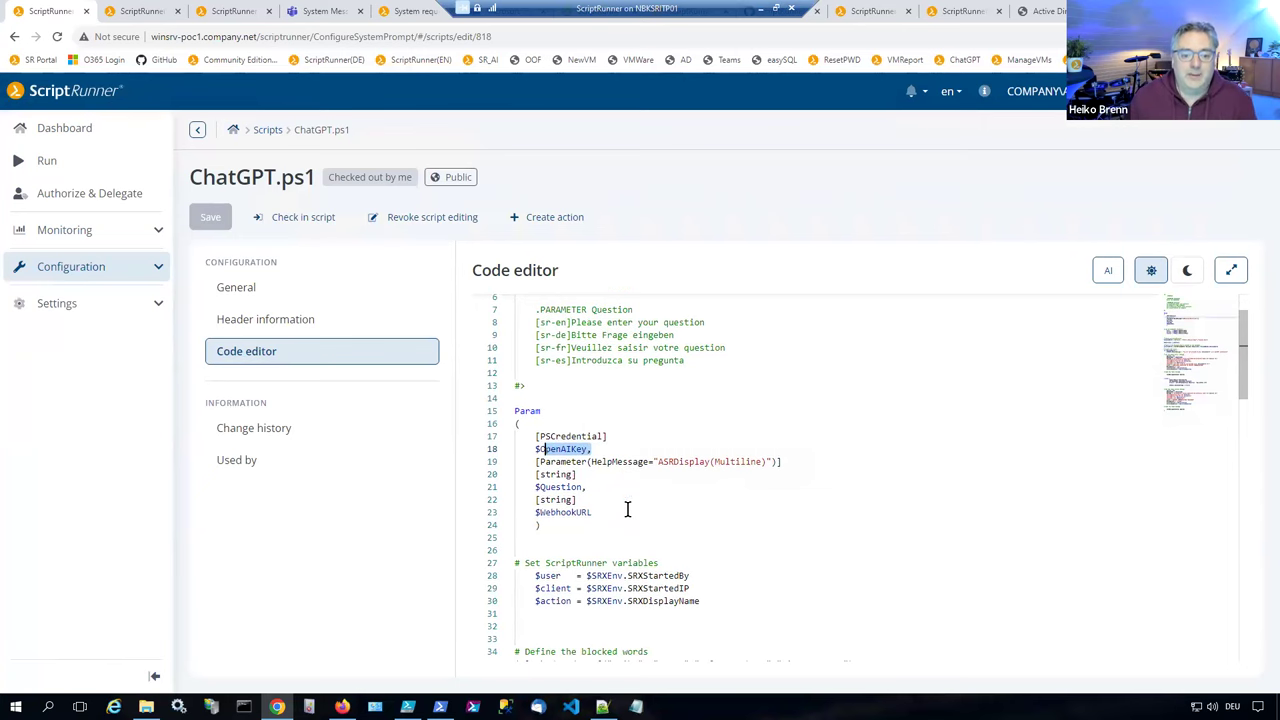
click(537, 512)
drag(555, 511, 605, 509)
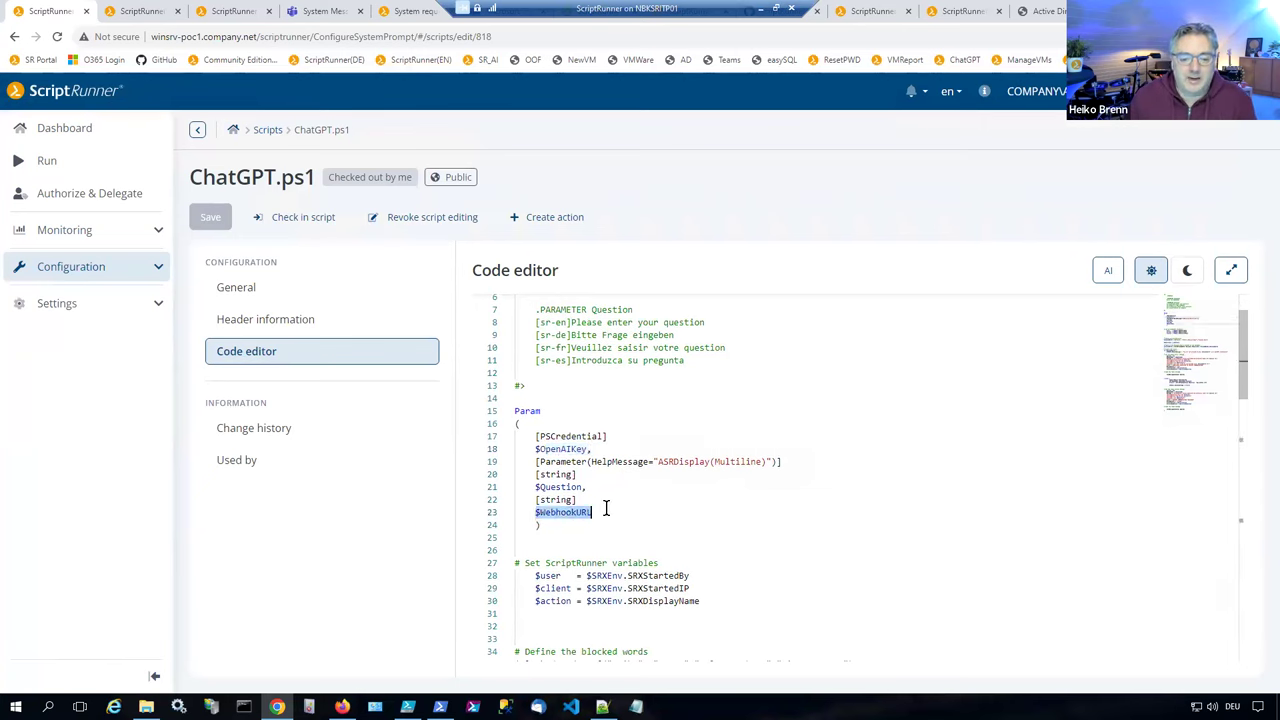
Step: Check the Teams System Messages channel, highlighting the ChatGPT answer list and the compliance violation post
click(316, 12)
scroll(500, 310, down, 10)
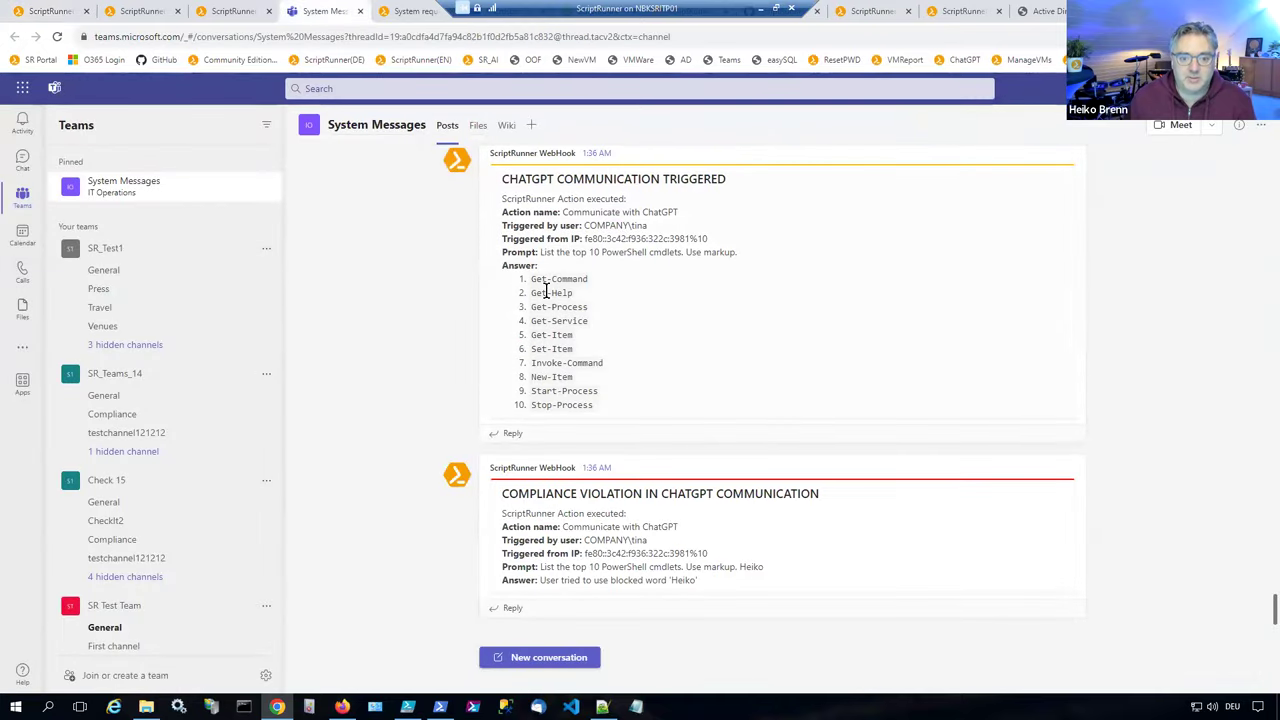
drag(650, 410, 530, 279)
drag(737, 577, 497, 500)
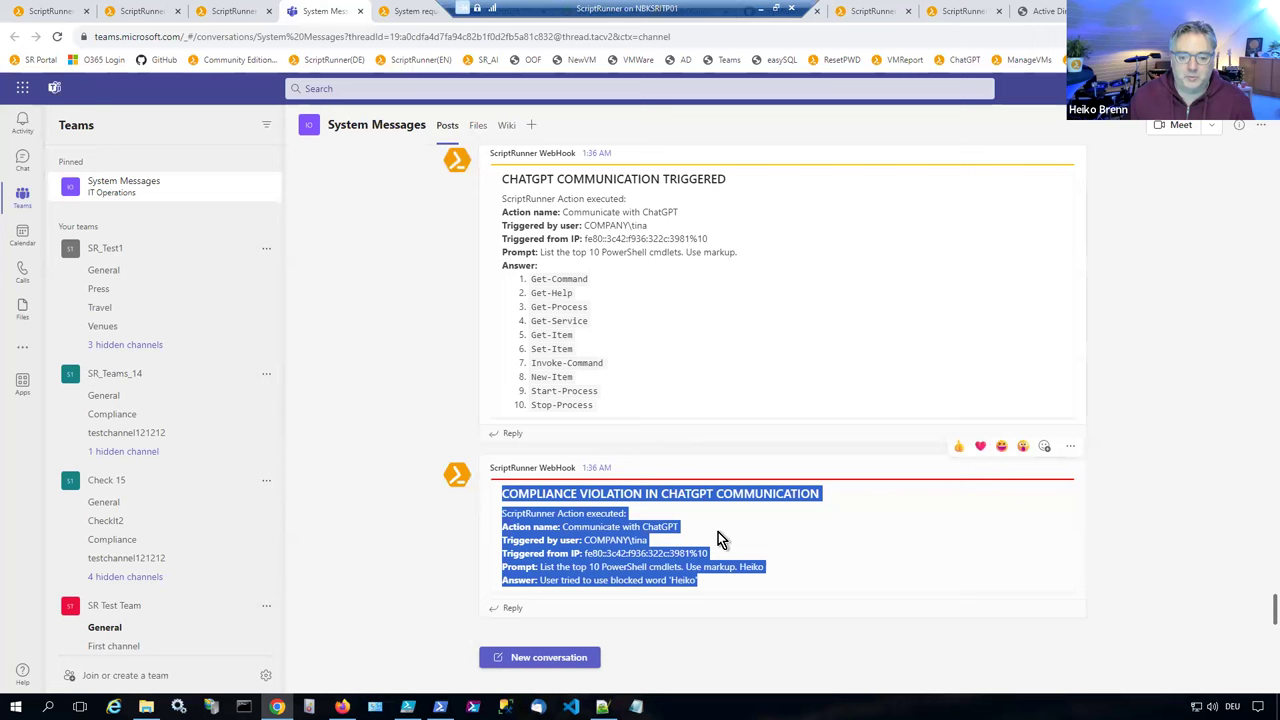
Step: Return to ChatGPT.ps1 and examine its blocked-word check and else branch, highlighting the PowerShellAI import and the result message assignment
click(48, 11)
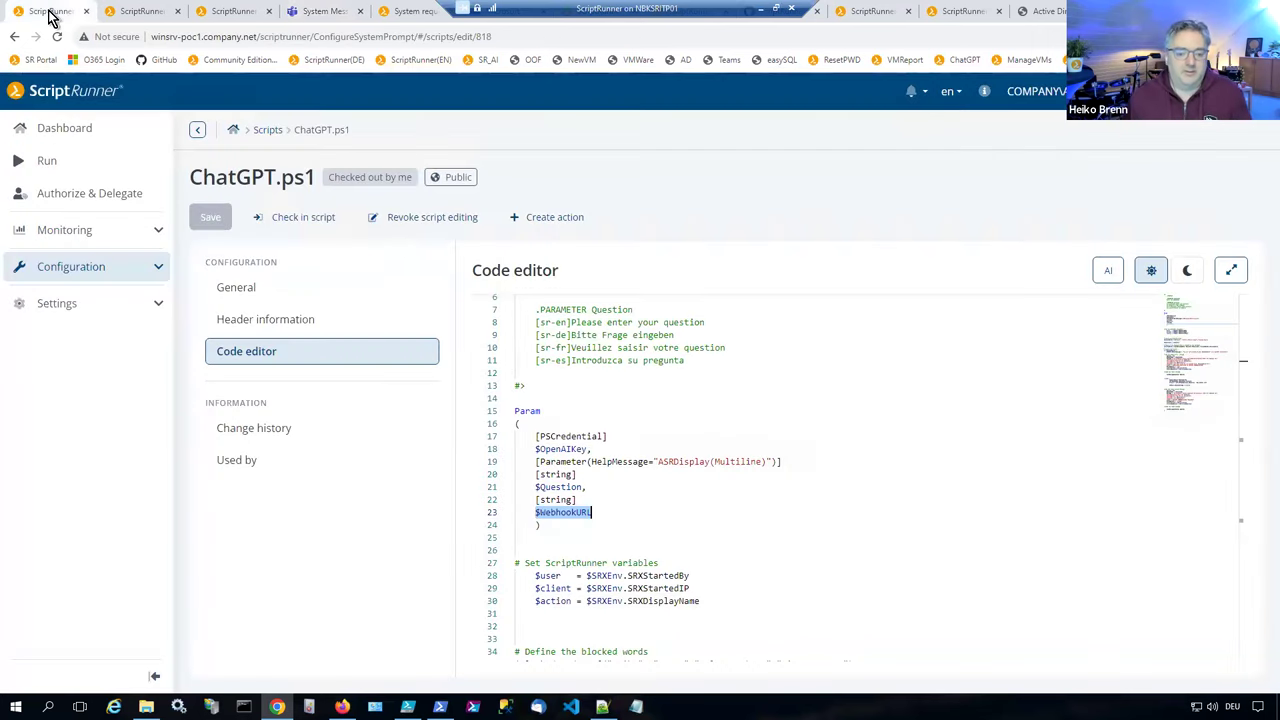
scroll(667, 410, down, 3)
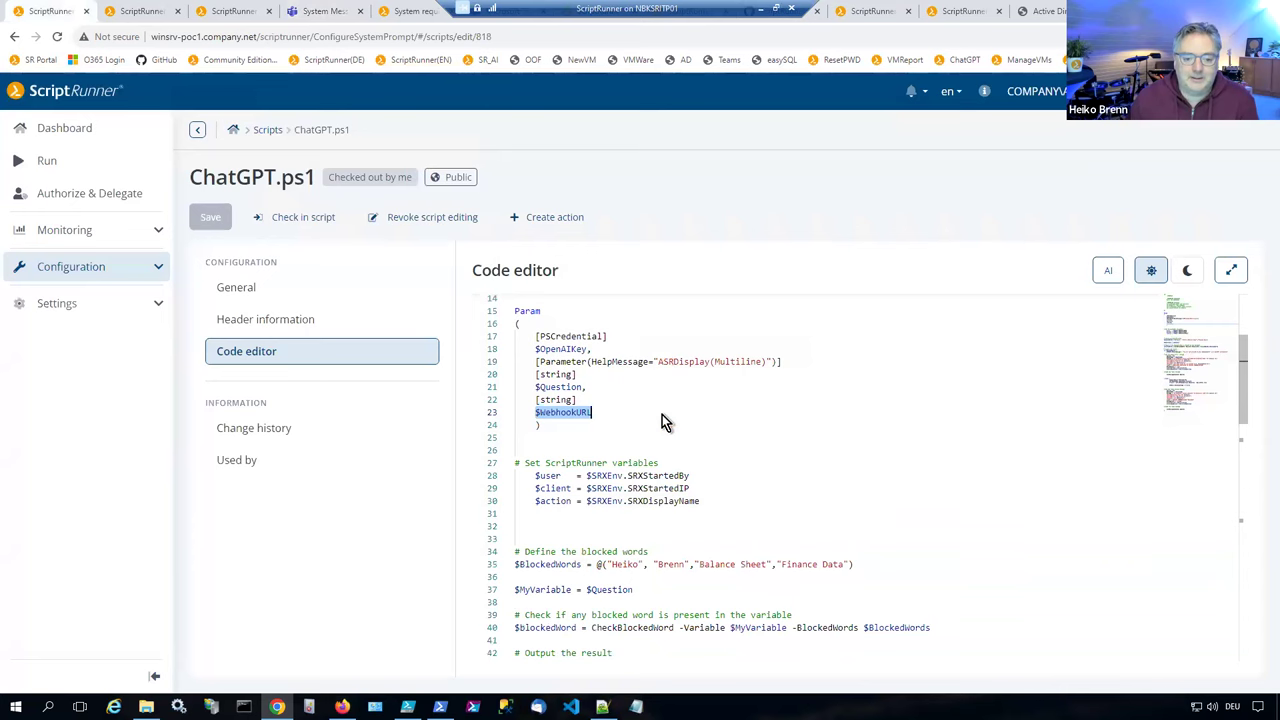
scroll(662, 414, down, 4)
scroll(660, 420, down, 5)
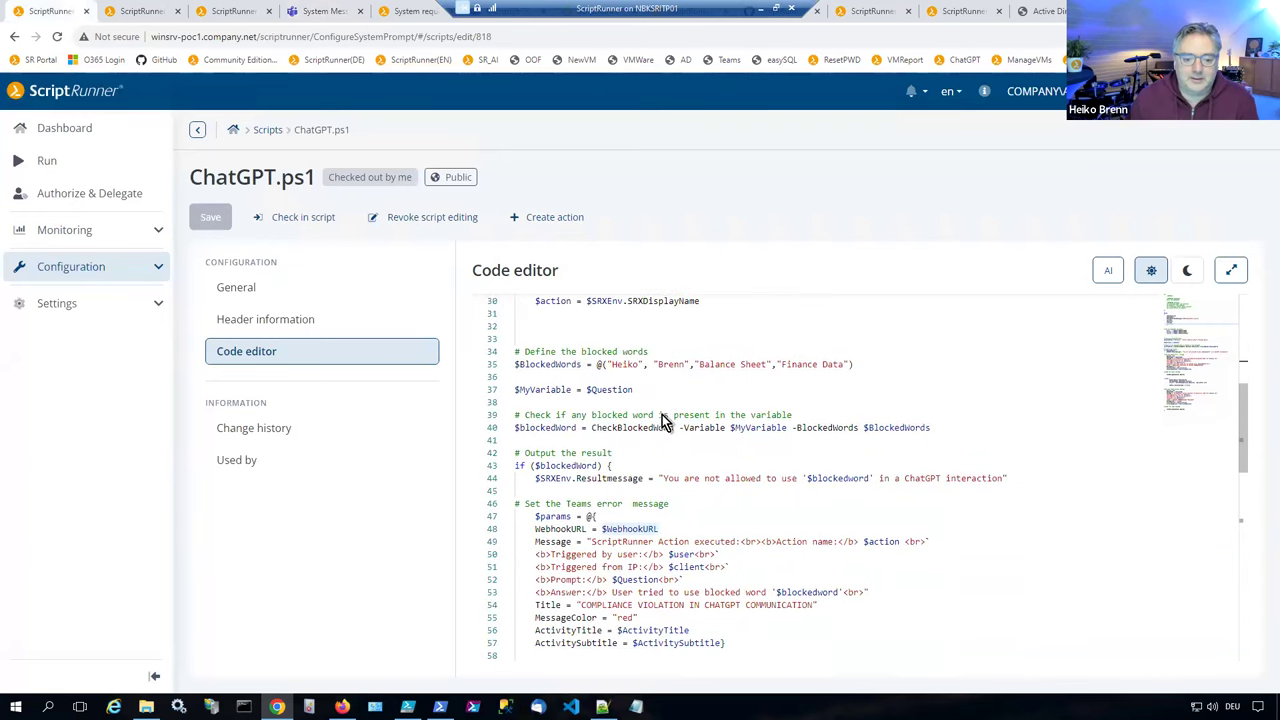
scroll(660, 420, down, 1)
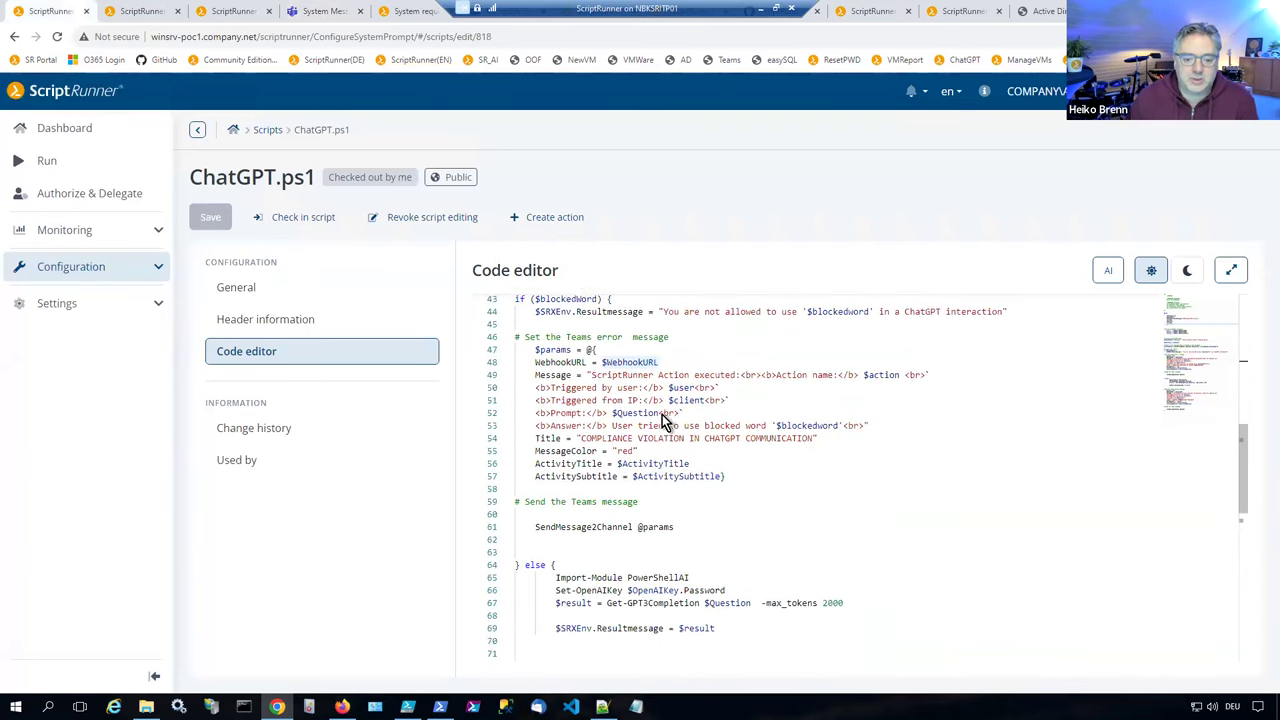
scroll(622, 480, down, 1)
drag(553, 548, 768, 556)
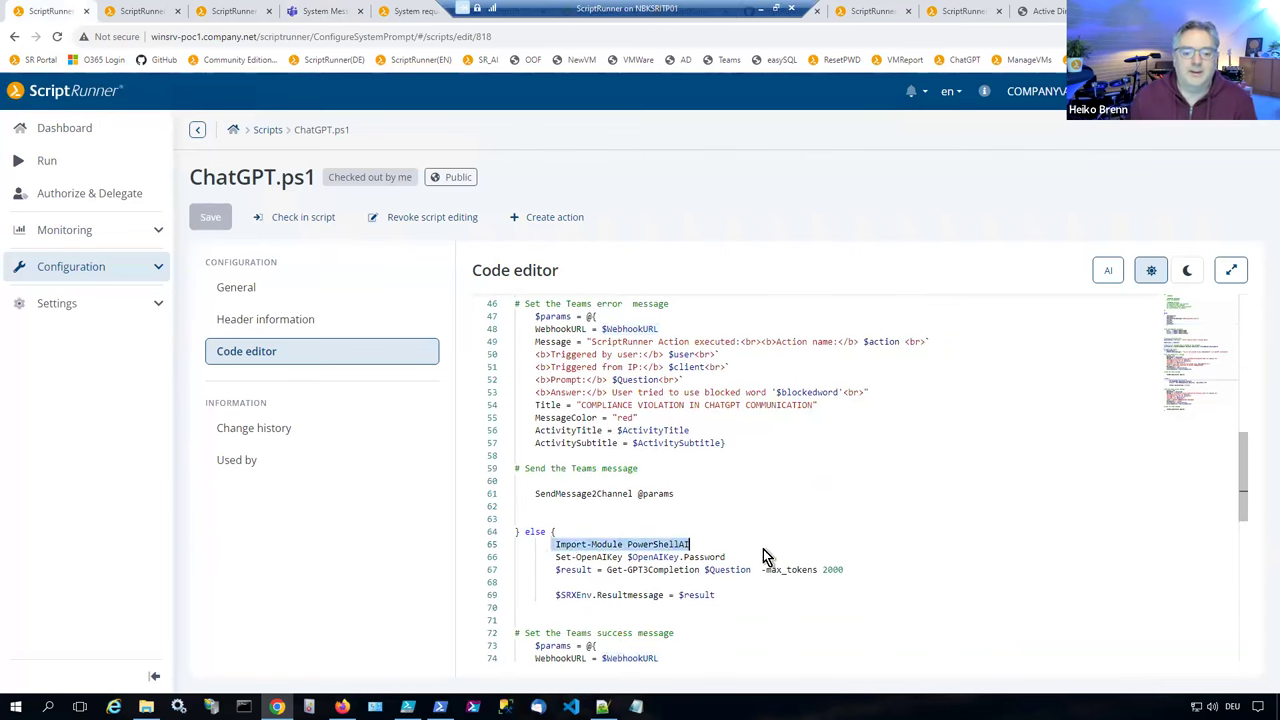
scroll(720, 540, down, 1)
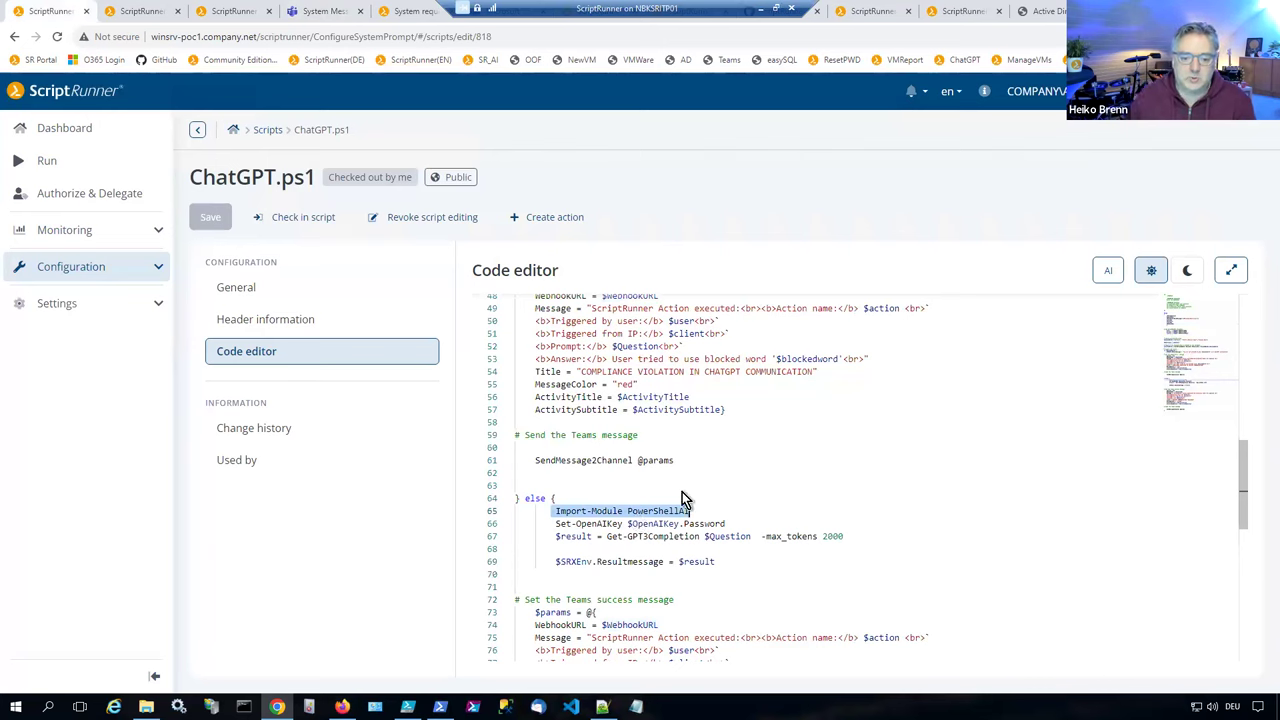
scroll(829, 531, down, 1)
drag(557, 530, 740, 533)
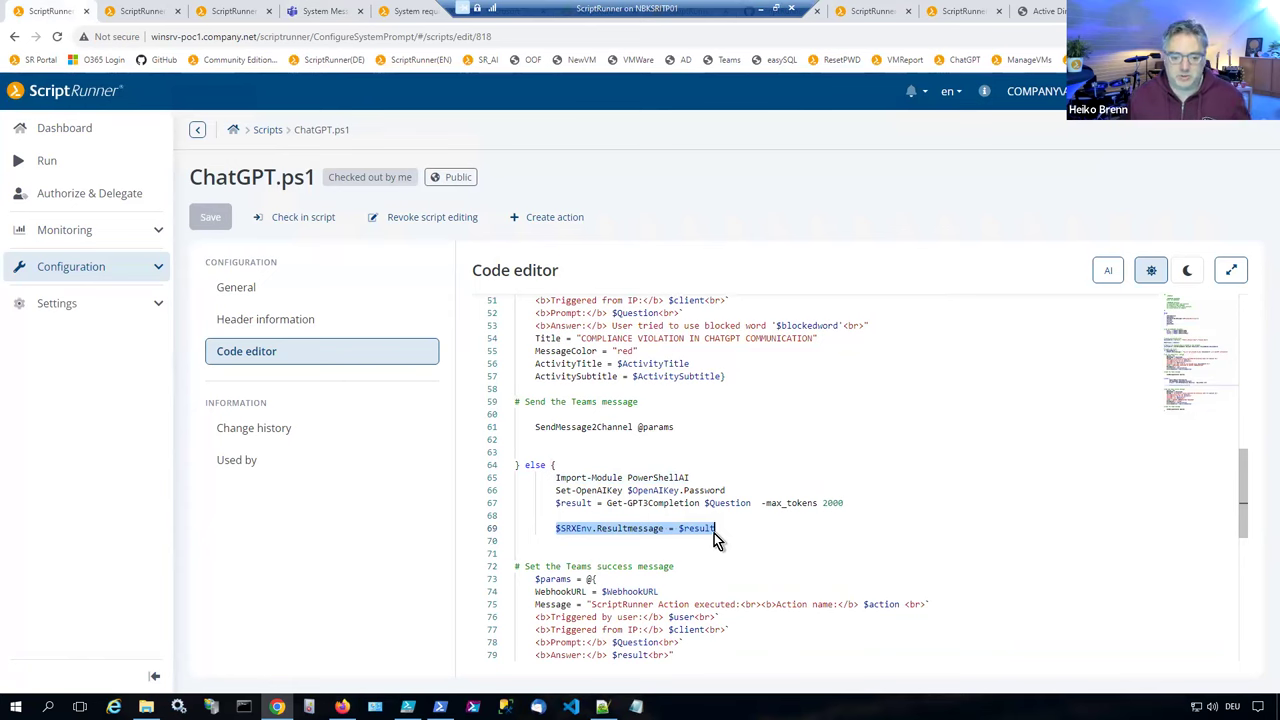
Step: Examine the Teams success message section of the script, highlighting its $params block
scroll(714, 533, down, 3)
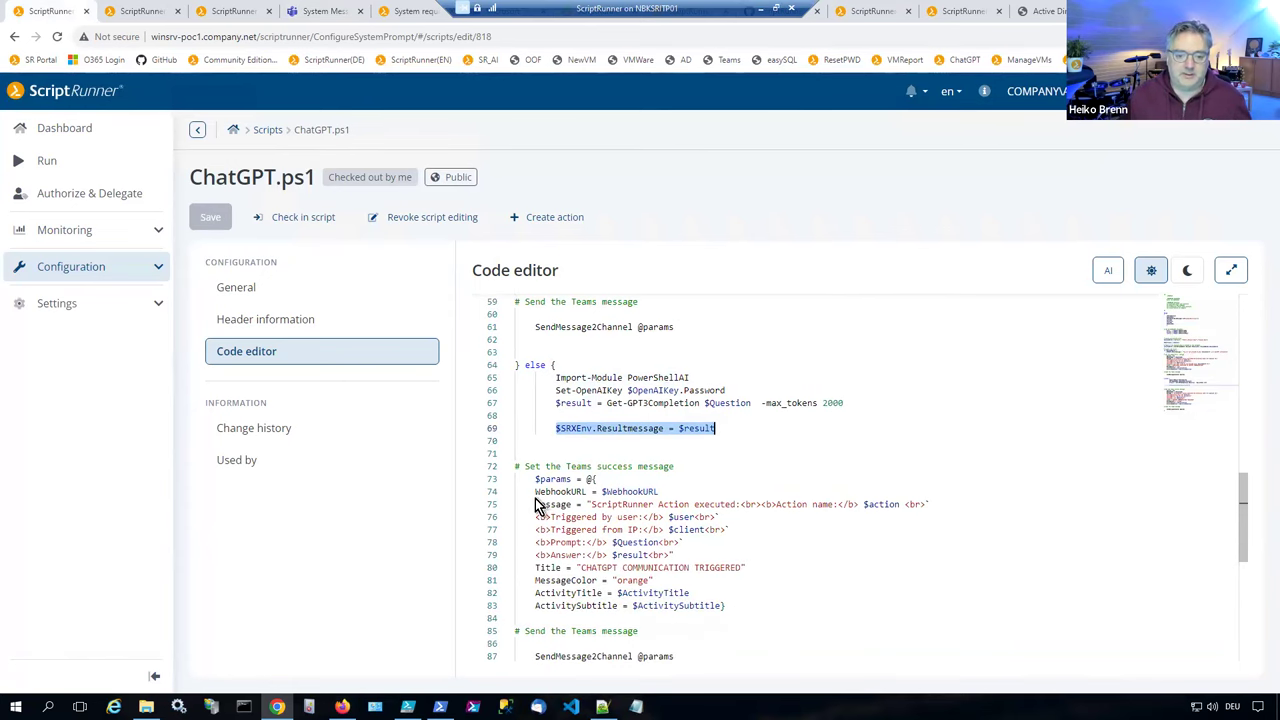
scroll(535, 497, down, 1)
click(537, 448)
drag(537, 455, 734, 577)
Step: Go back to the blocked words definition in the script and highlight the $BlockedWords line
scroll(686, 537, up, 5)
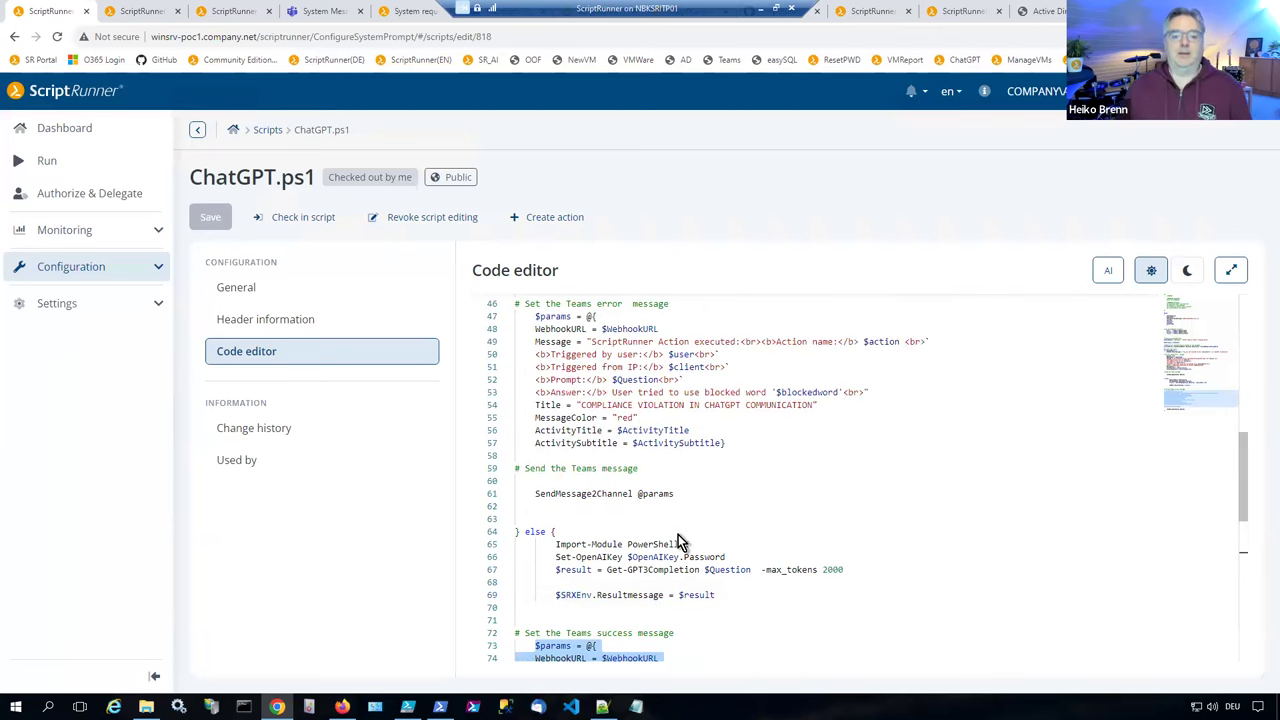
scroll(677, 541, up, 4)
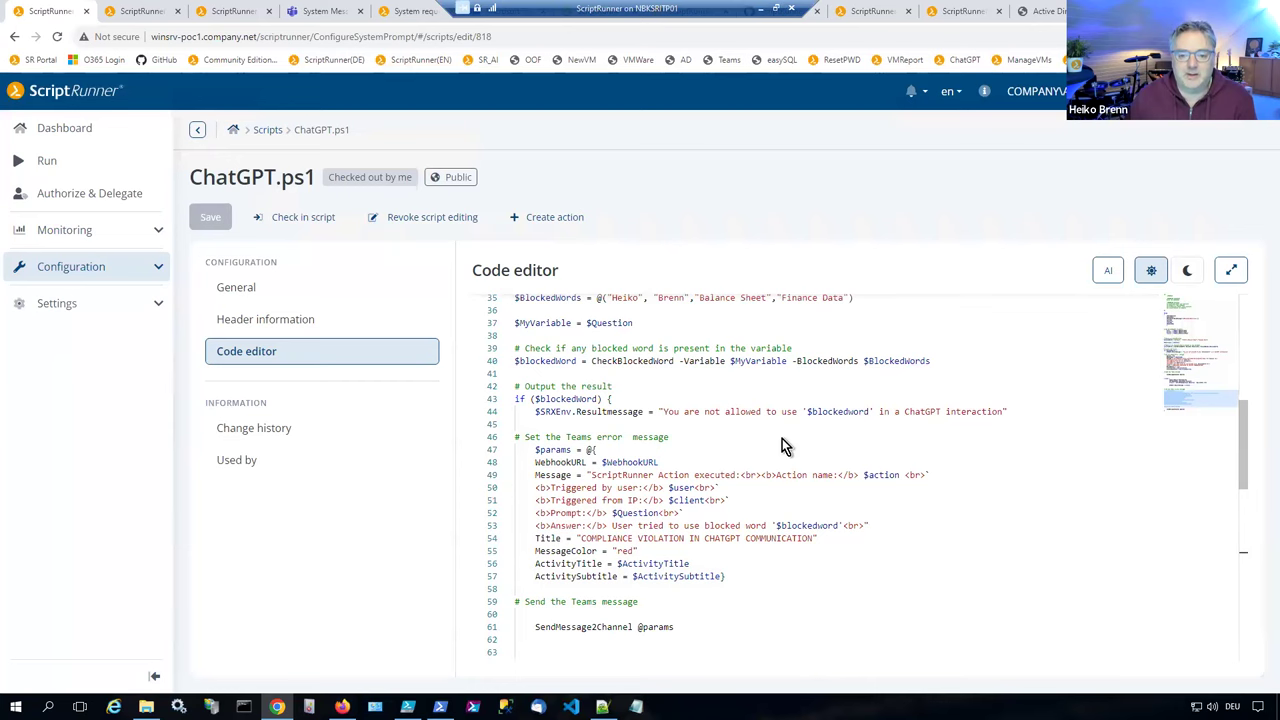
scroll(784, 447, up, 2)
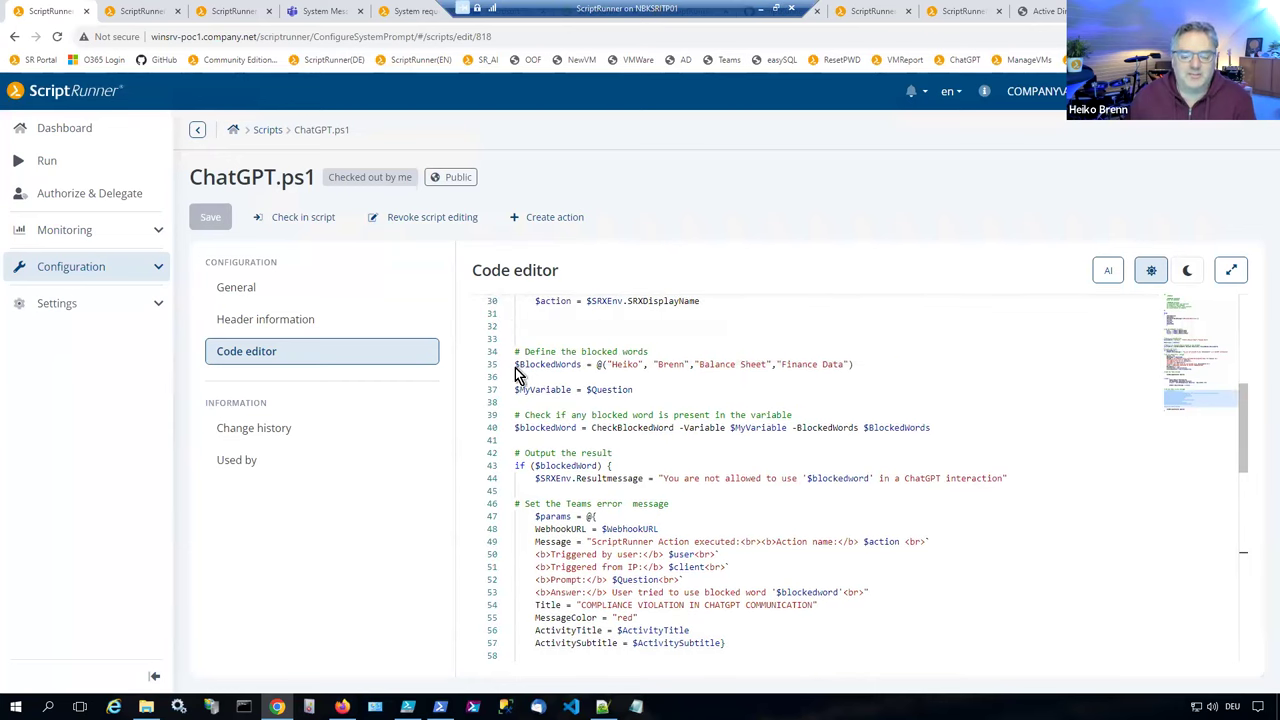
drag(516, 368, 869, 377)
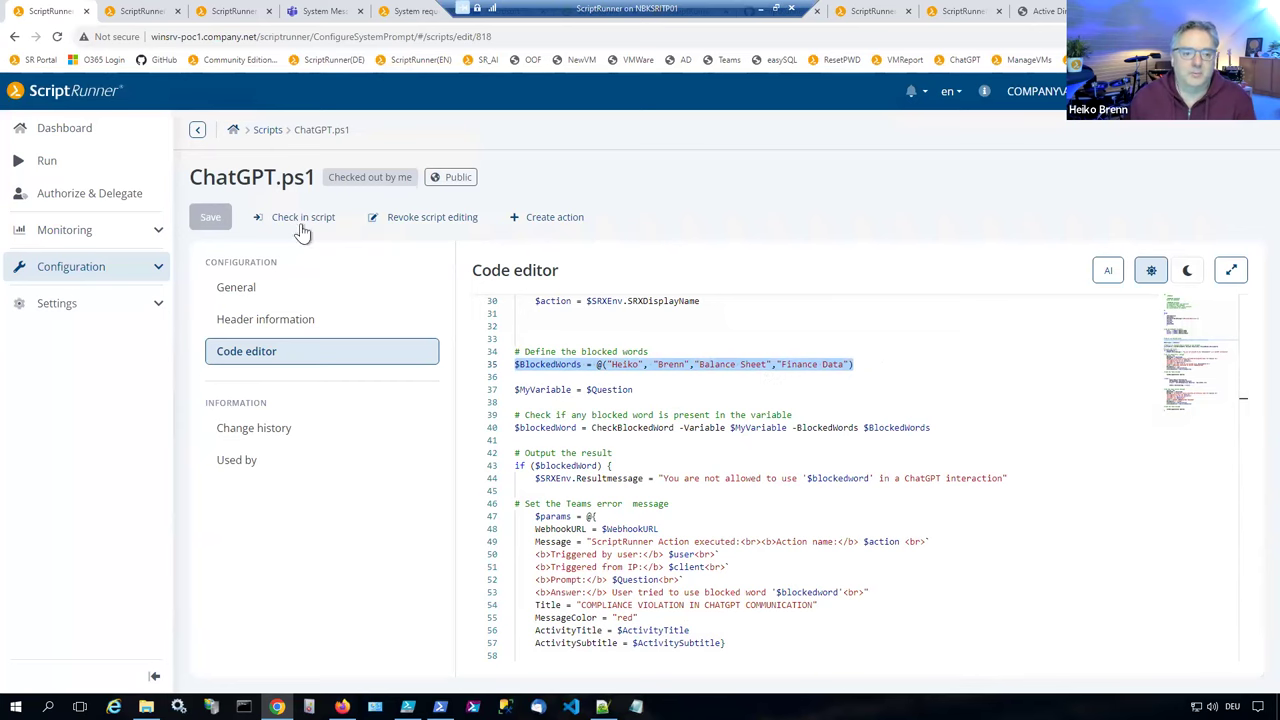
Step: Close the ChatGPT action's result in the Firefox portal, and return to the full scripts list in Chrome
click(342, 706)
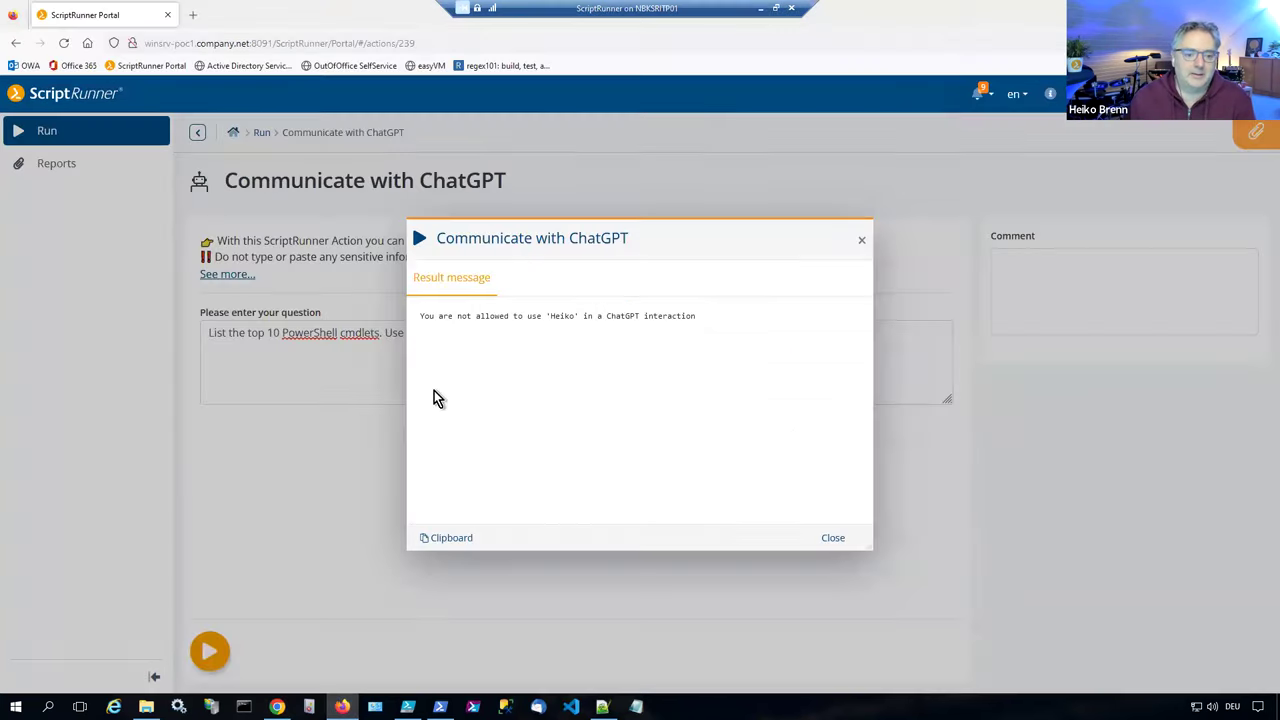
click(830, 539)
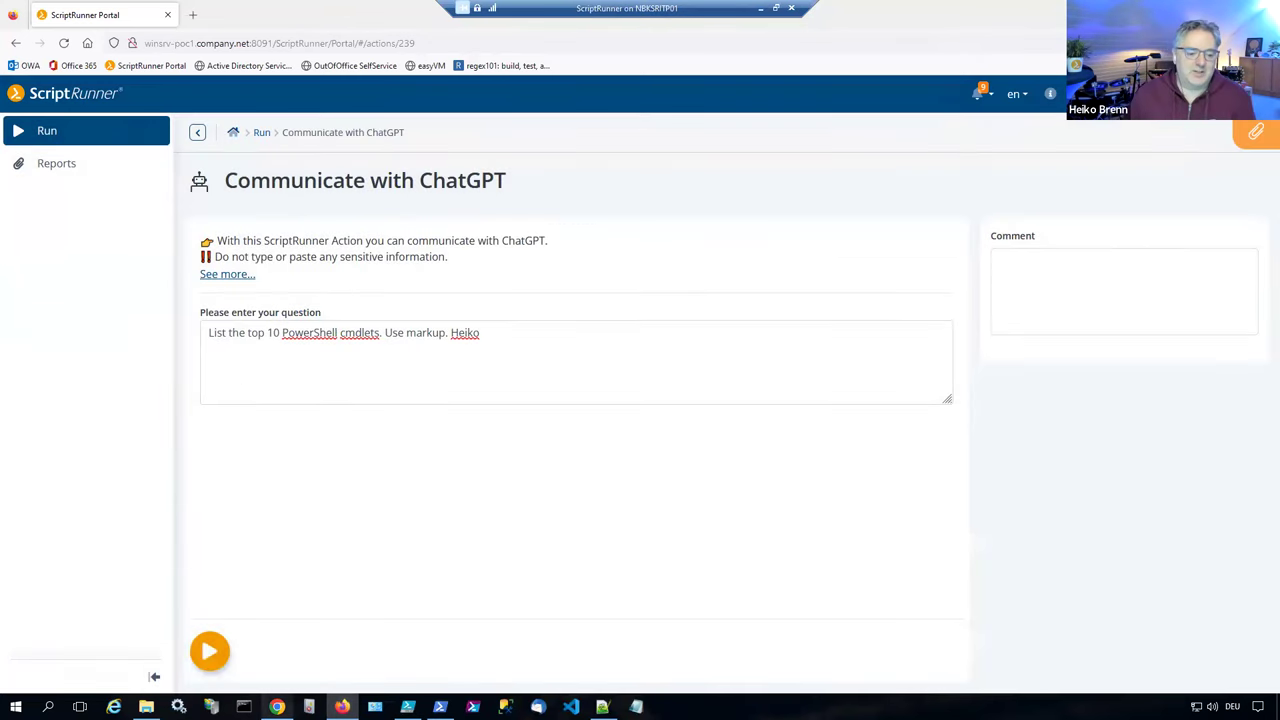
mouse_move(277, 706)
click(267, 653)
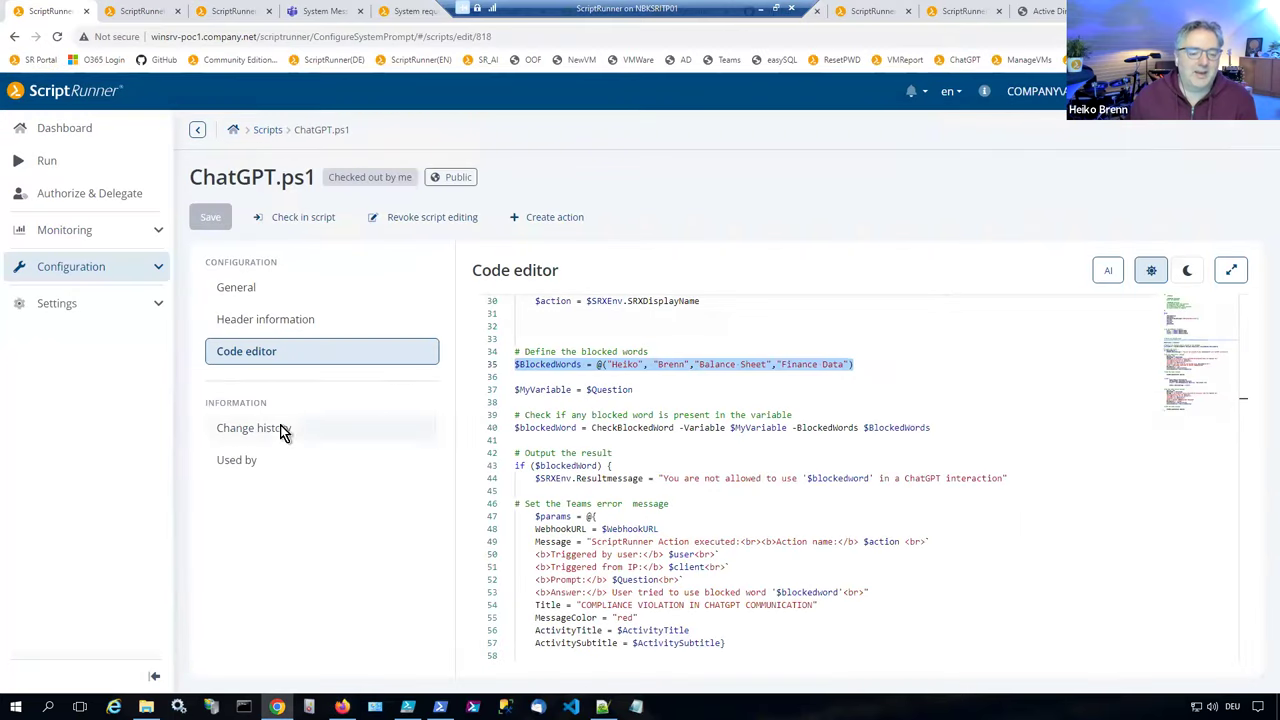
click(266, 132)
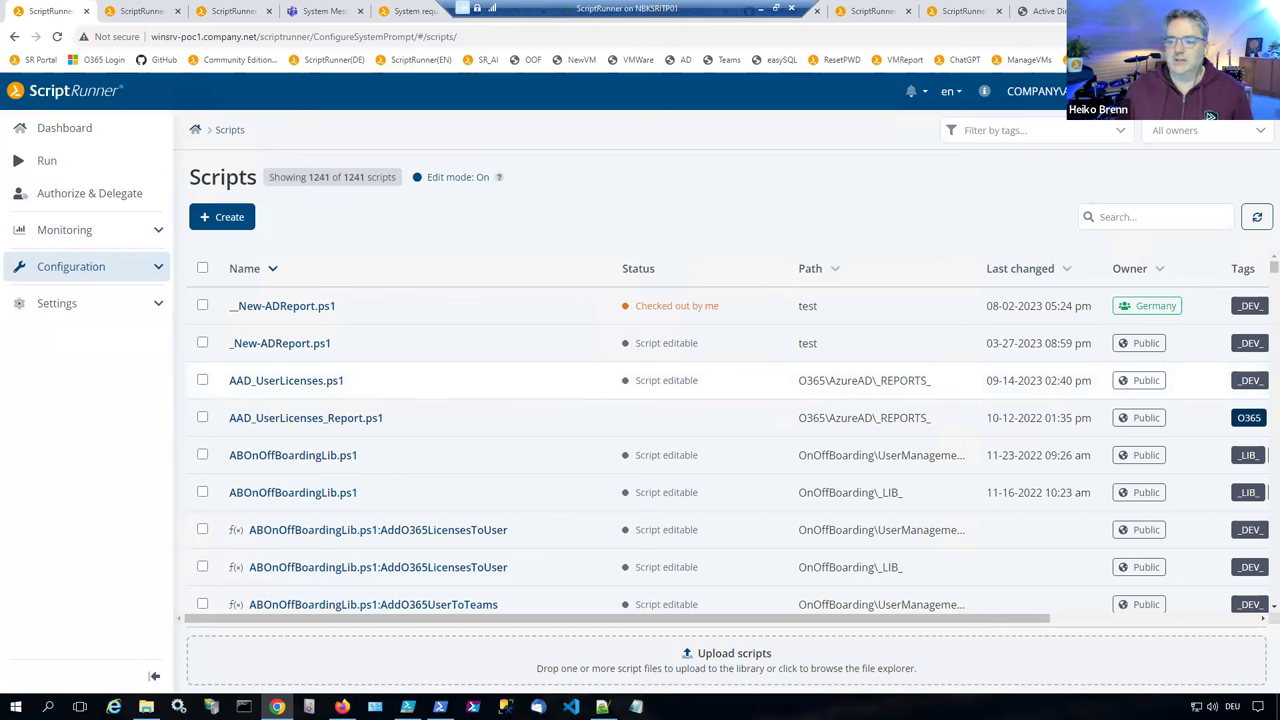
Step: Switch to Windows PowerShell, clear the console and paste the Start-Process command with the portal URL for action 250 and VM MyVM-01
click(1035, 11)
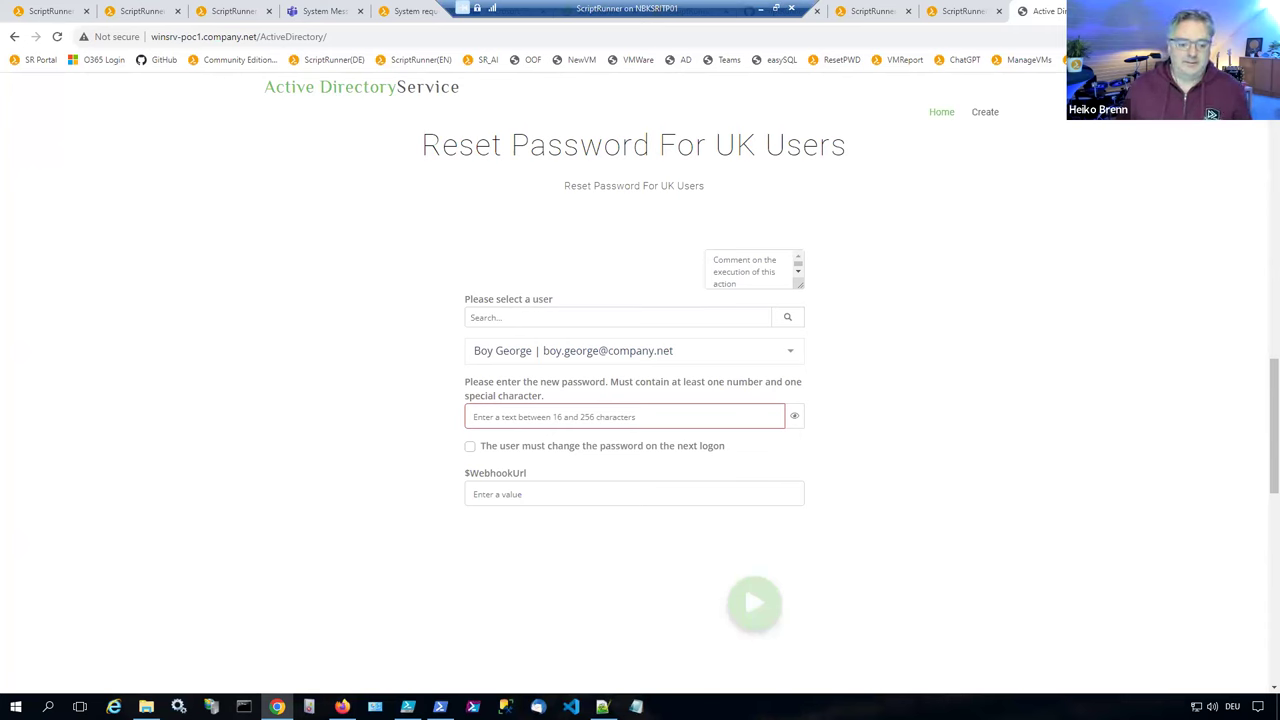
click(440, 706)
click(308, 676)
key(Escape)
text(cls)
key(Return)
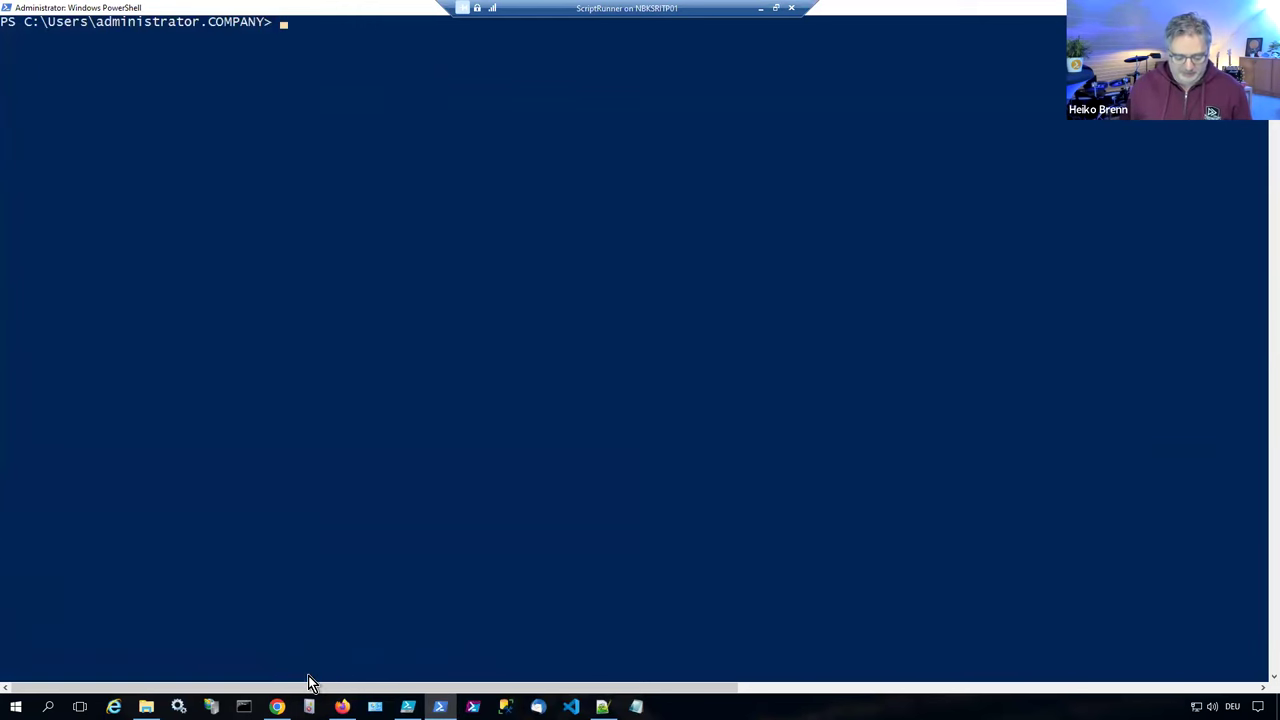
key(ctrl+v)
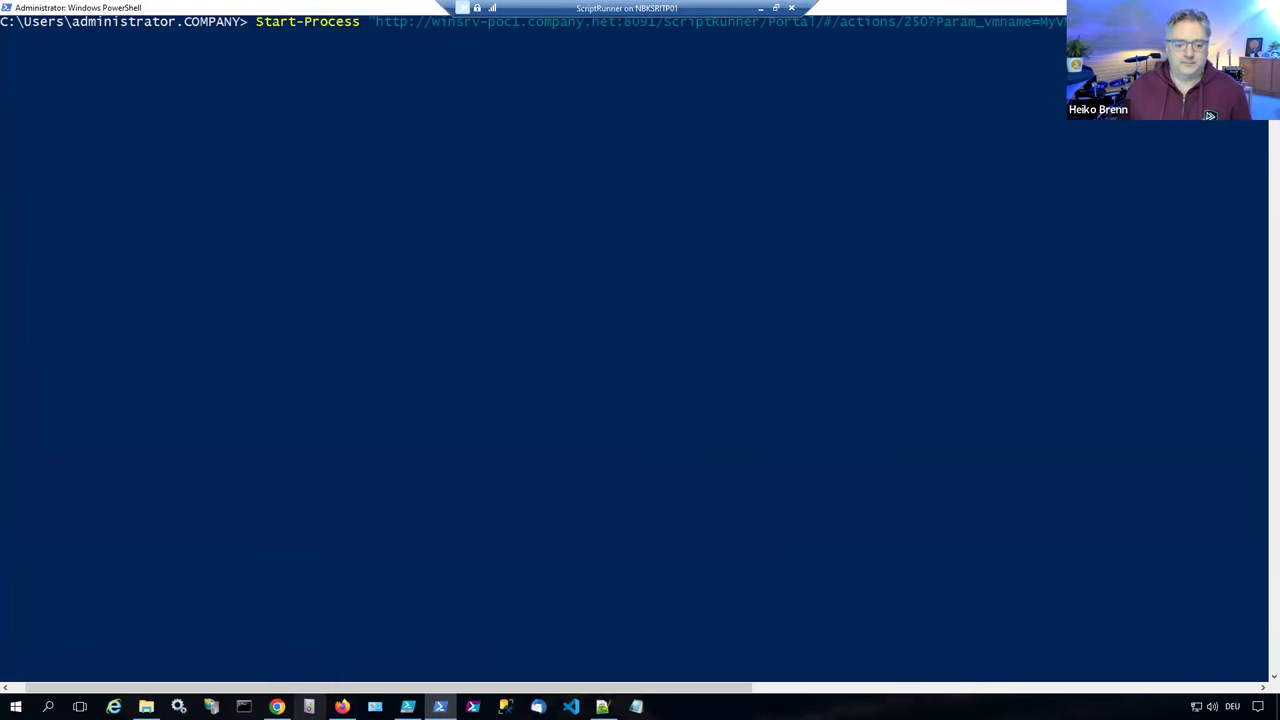
Step: Examine the pasted URL, highlighting the action ID 250 and the Param_vmname and Param_command parameters
drag(538, 692, 616, 690)
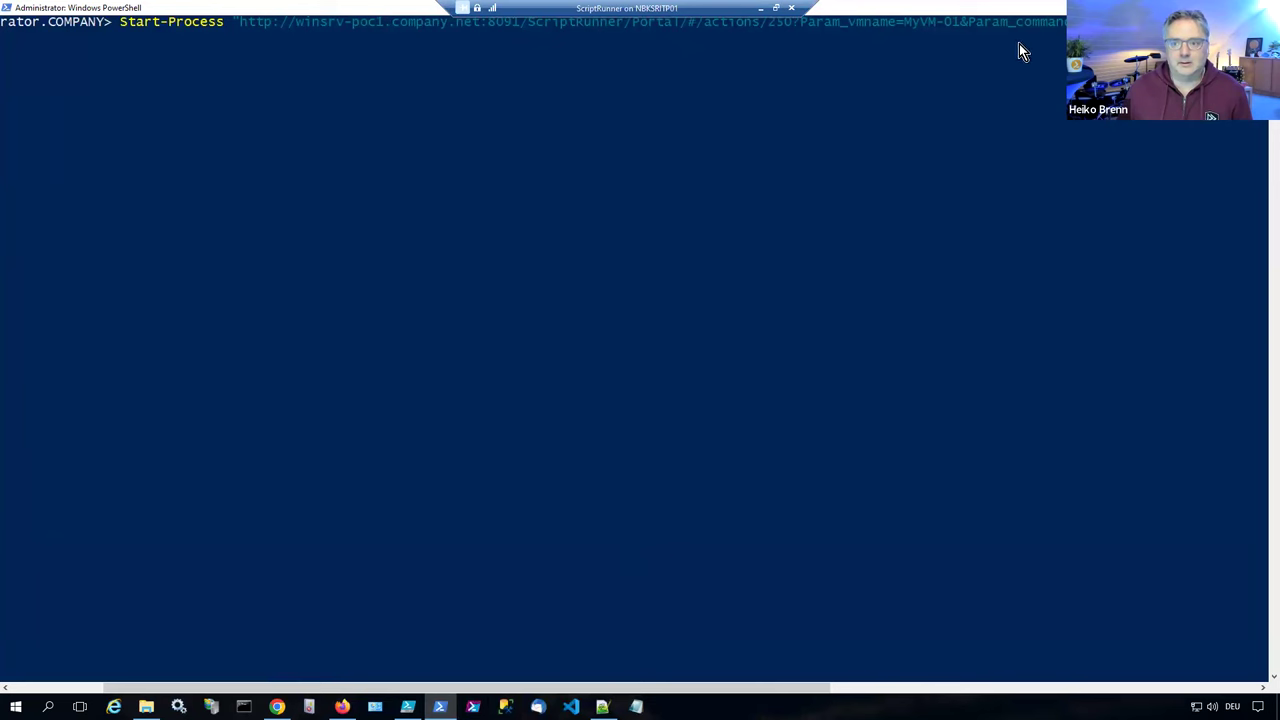
drag(764, 28, 795, 36)
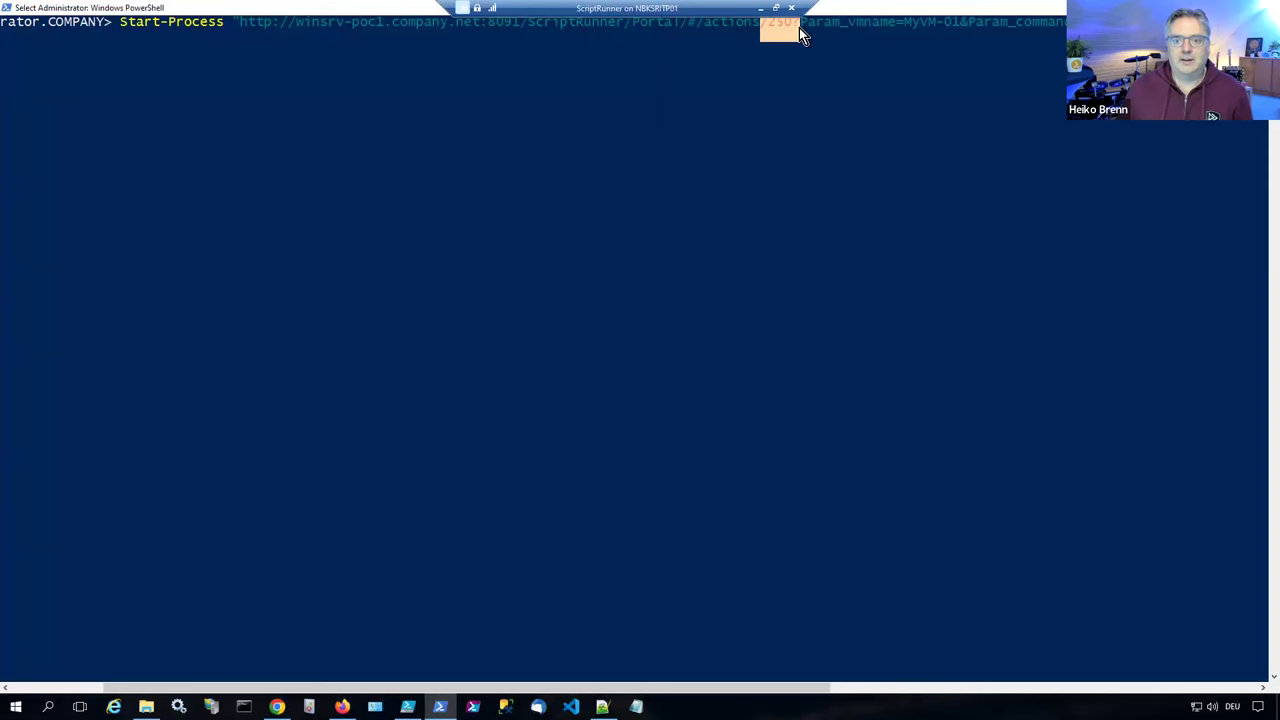
drag(800, 28, 1066, 28)
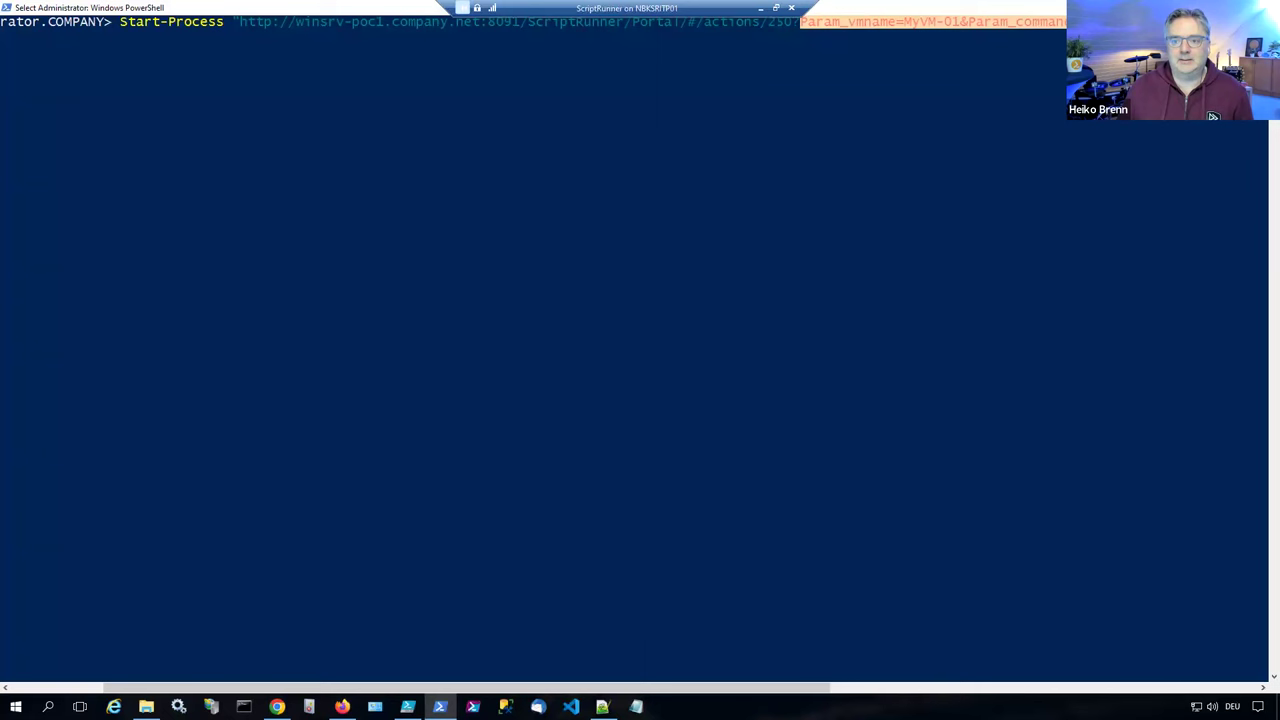
key(ctrl+c)
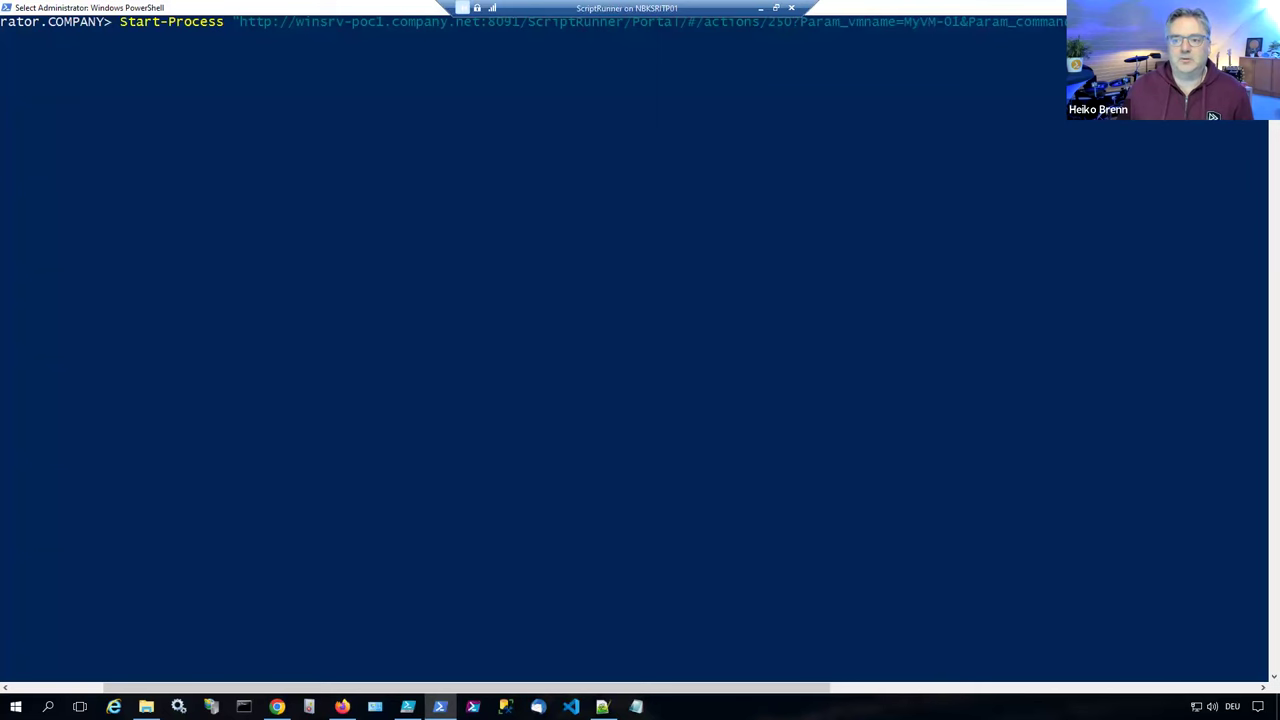
key(Escape)
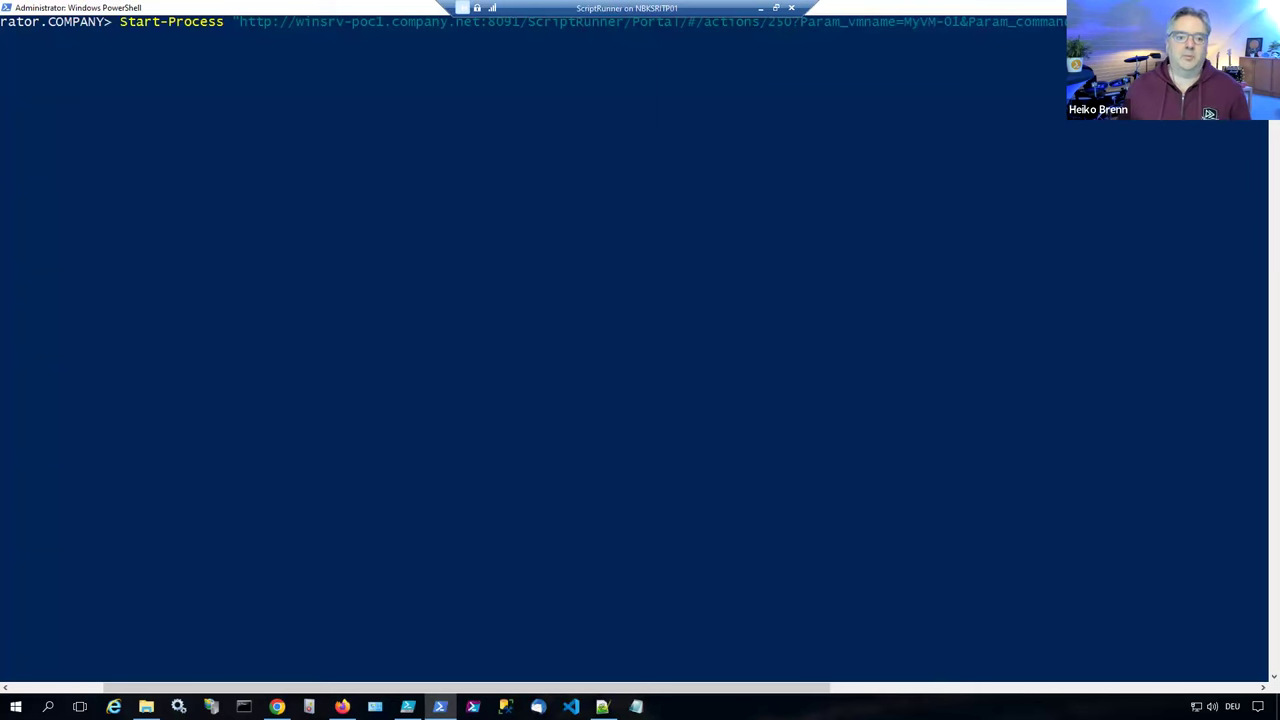
key(shift+Right)
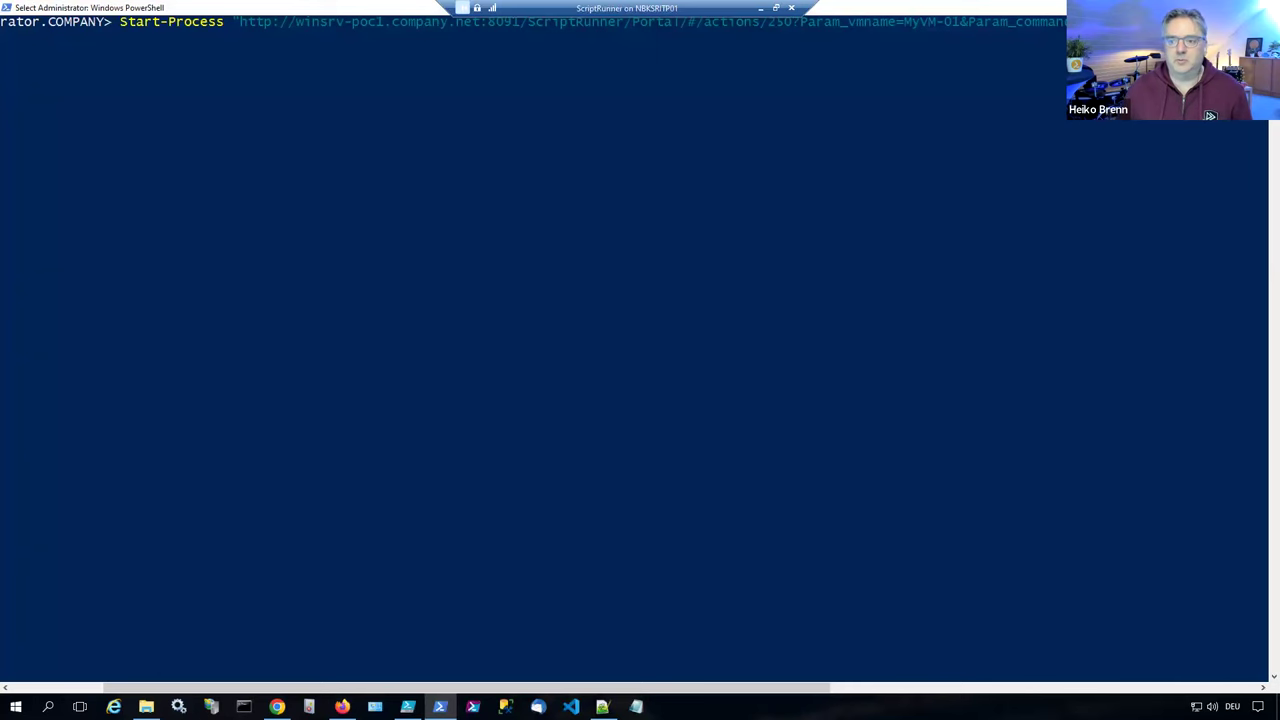
Step: Run the Start-Process command to open the "Manage existing VMs" action, and highlight the prefilled virtual machine name
key(Escape)
key(Return)
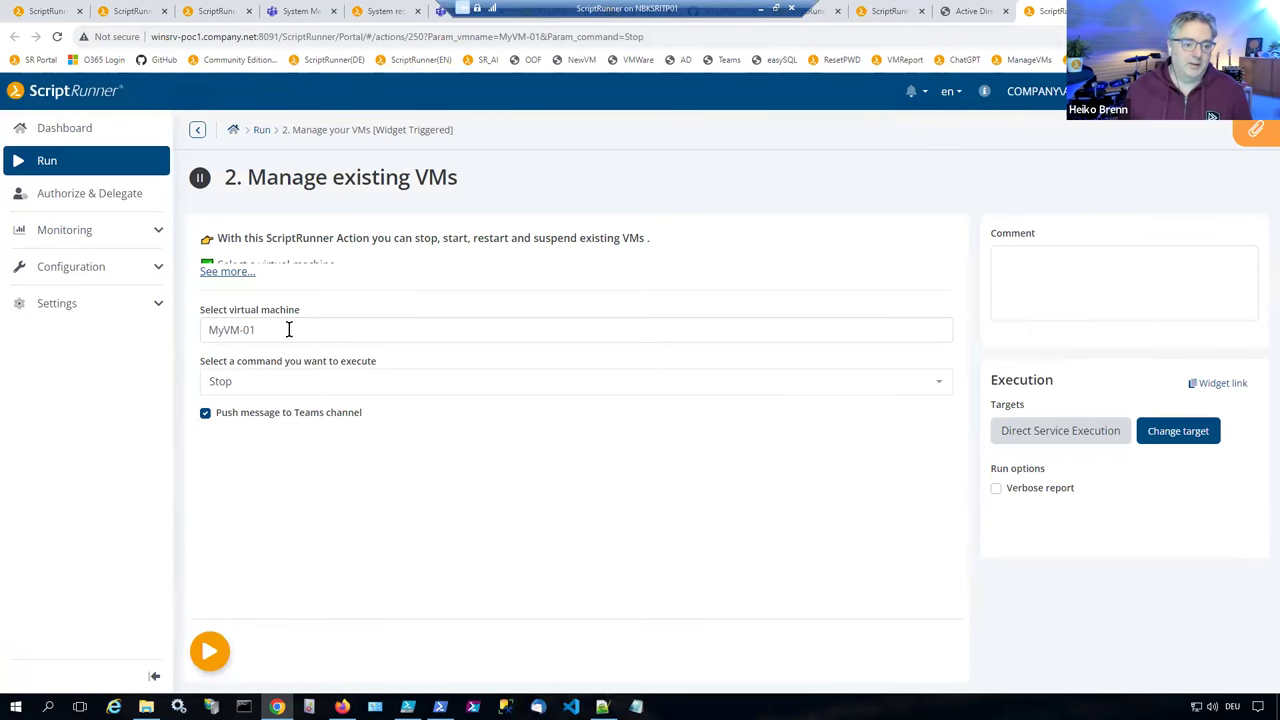
drag(288, 330, 188, 333)
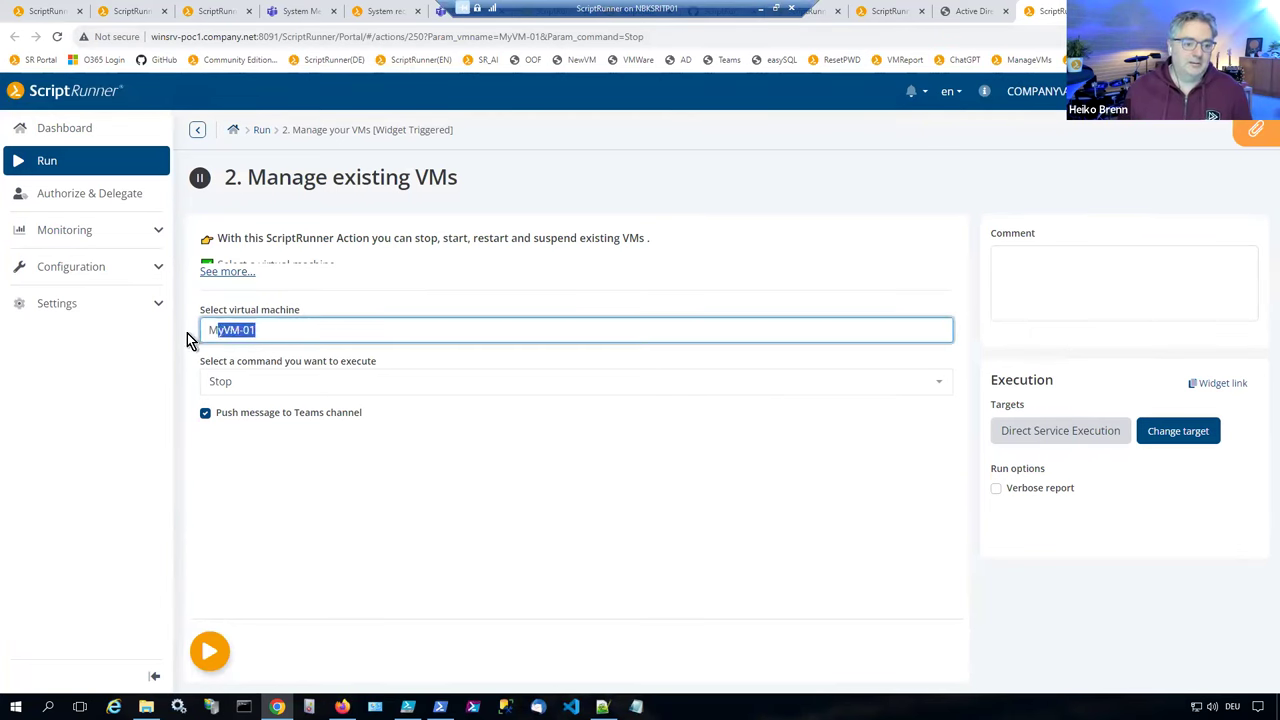
Step: Compare the prefilled virtual machine MyVM-01 and the Stop command with the parameters in the page URL
click(249, 381)
click(404, 297)
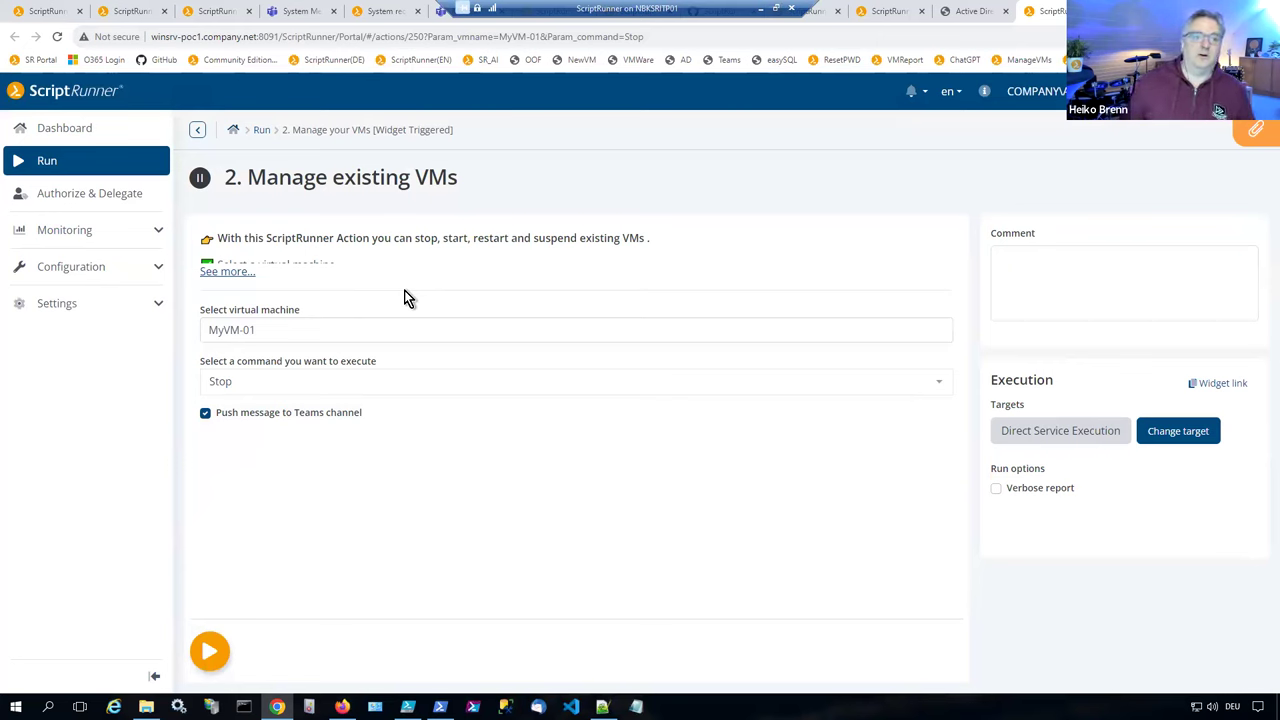
click(657, 36)
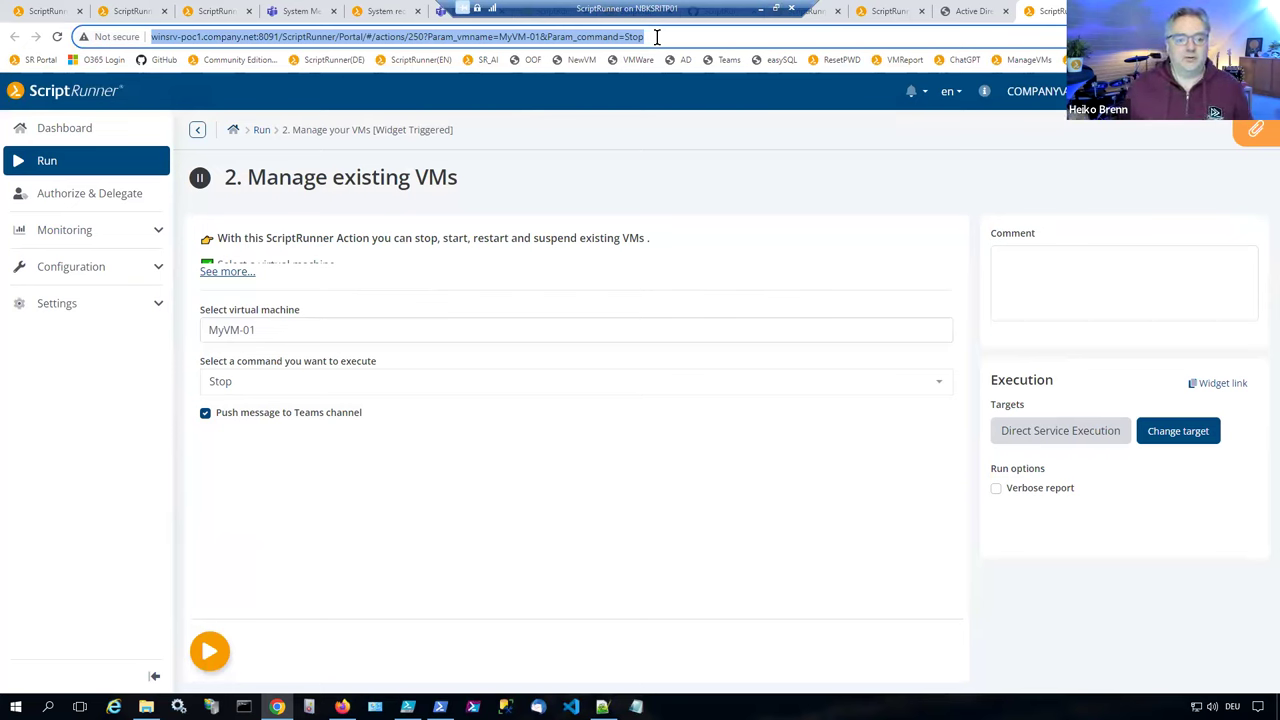
click(277, 331)
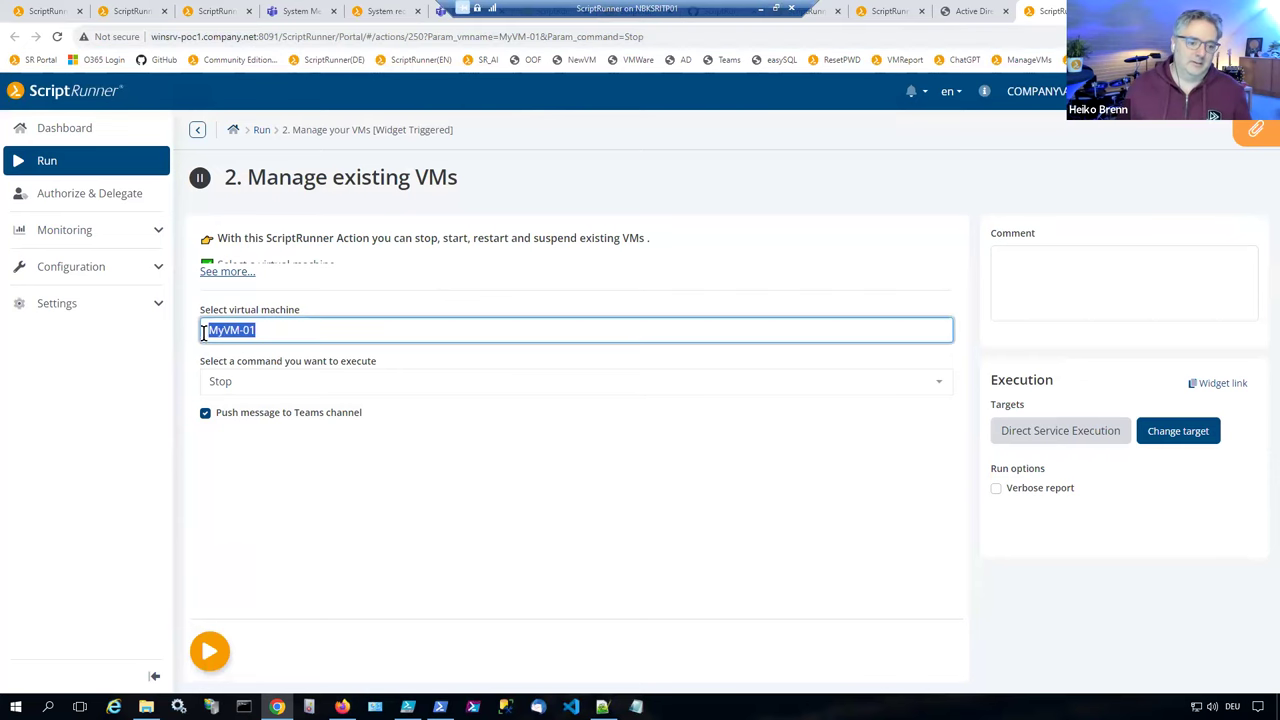
click(411, 294)
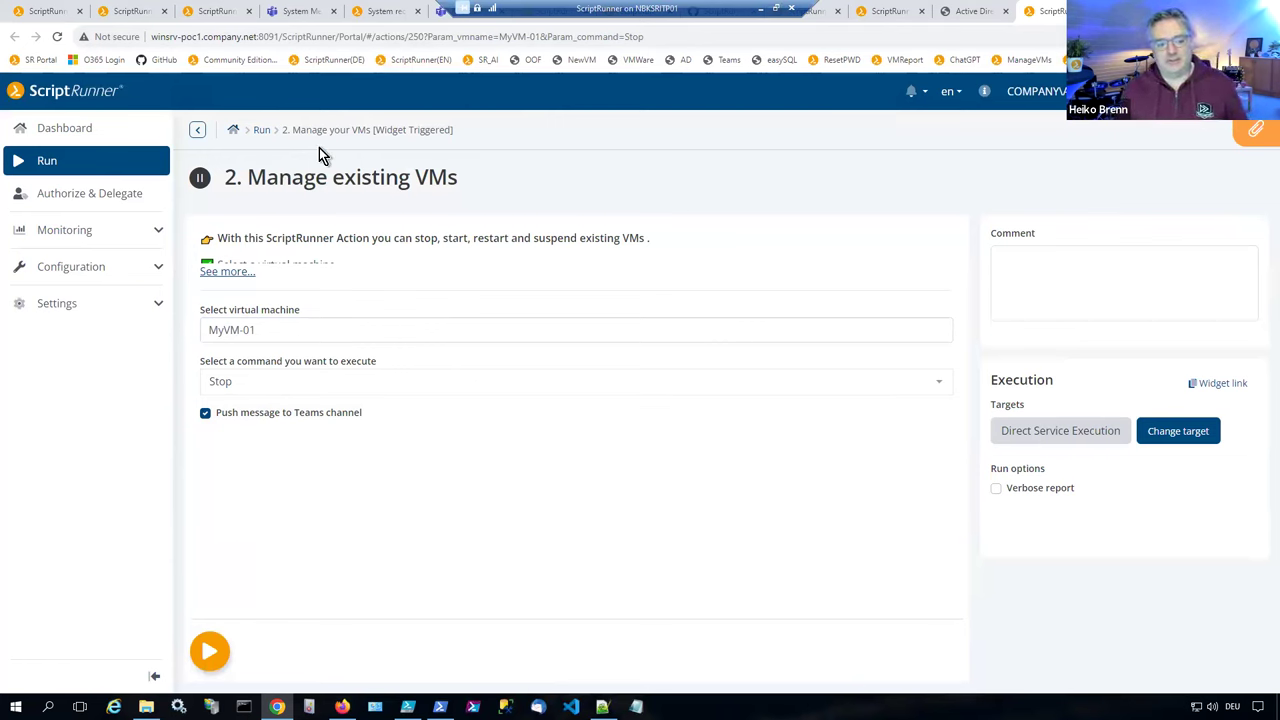
Step: Leave the "Manage existing VMs" action without running it and open the monitoring reports
click(72, 234)
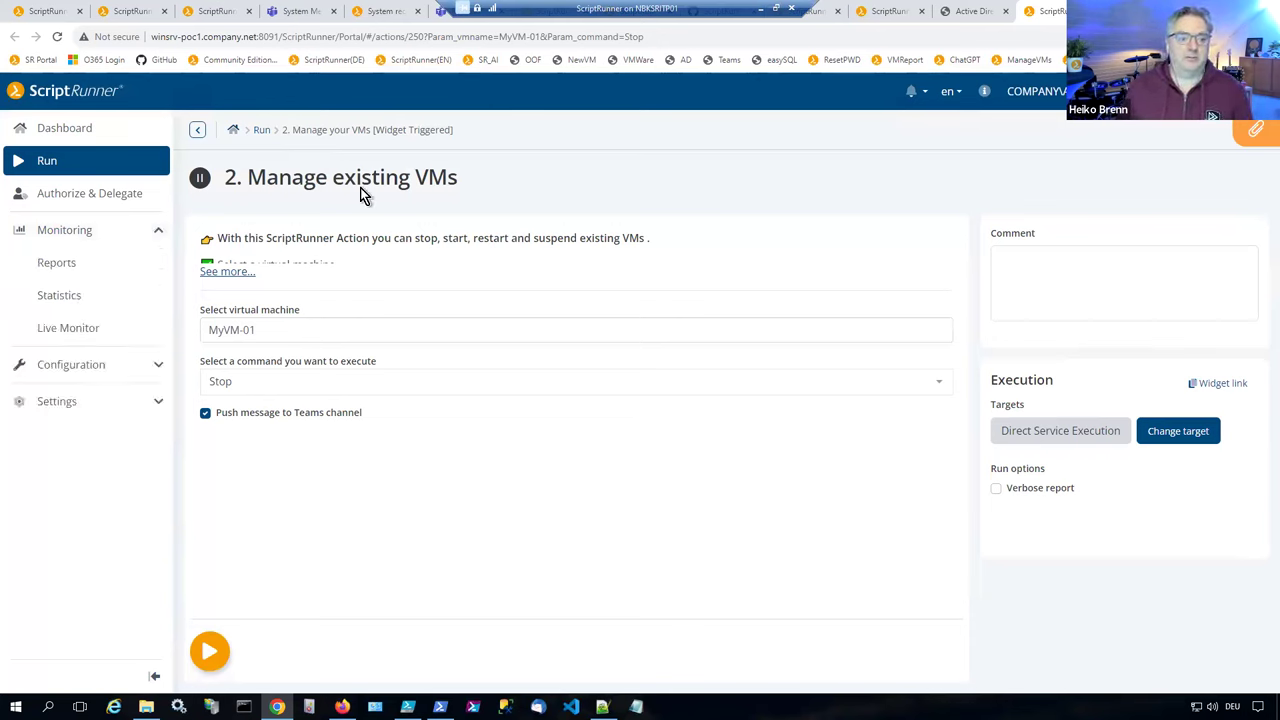
click(261, 130)
click(57, 264)
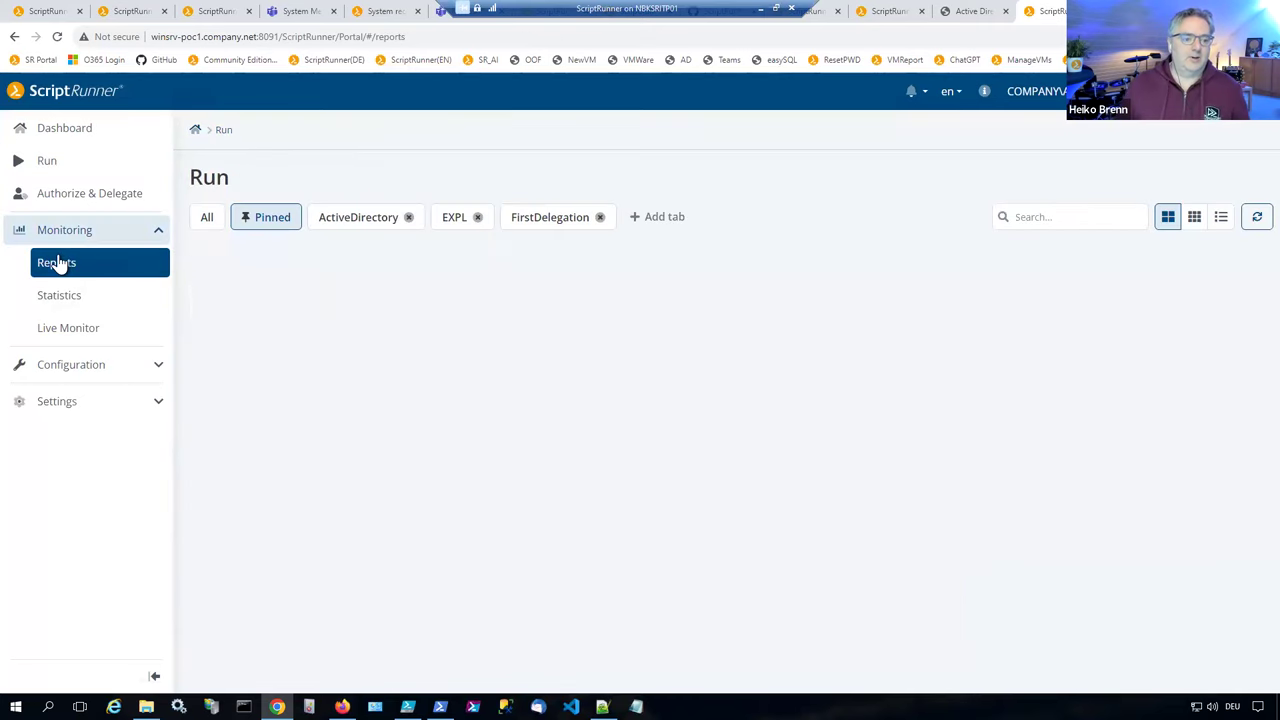
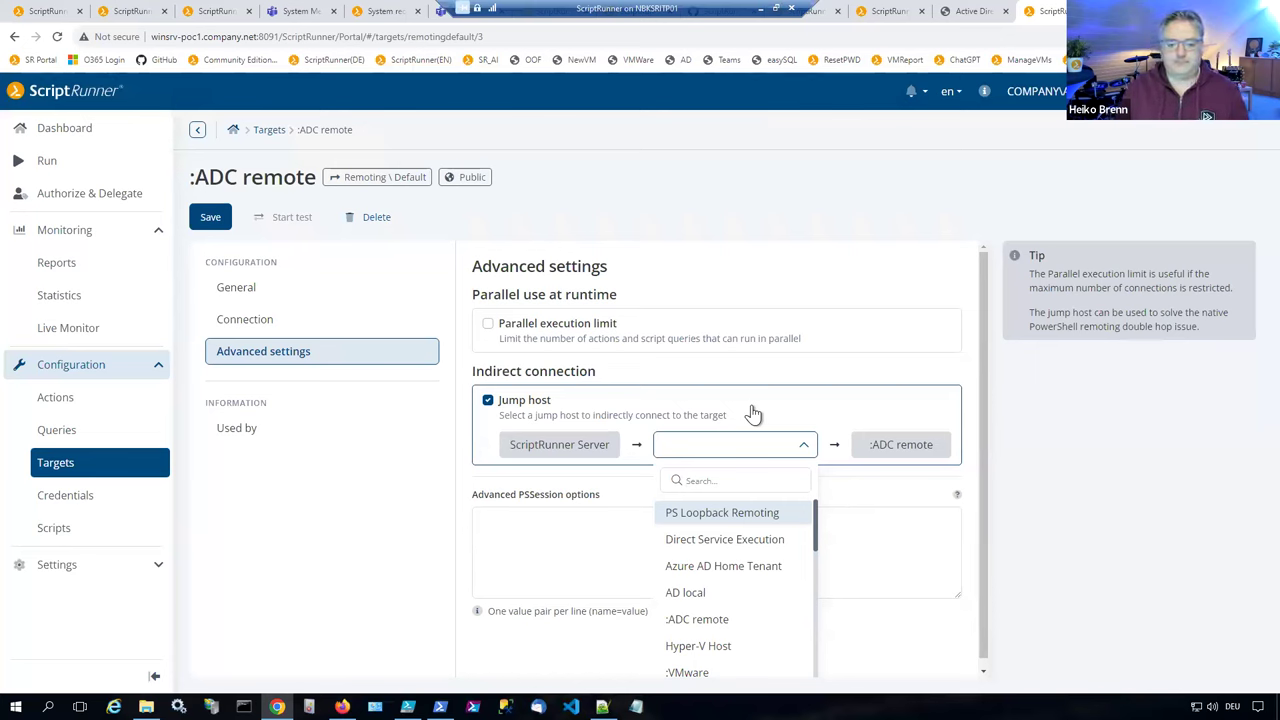
Step: Discard the unsaved jump host change on the :ADC remote target and go to Authorize & Delegate
click(720, 234)
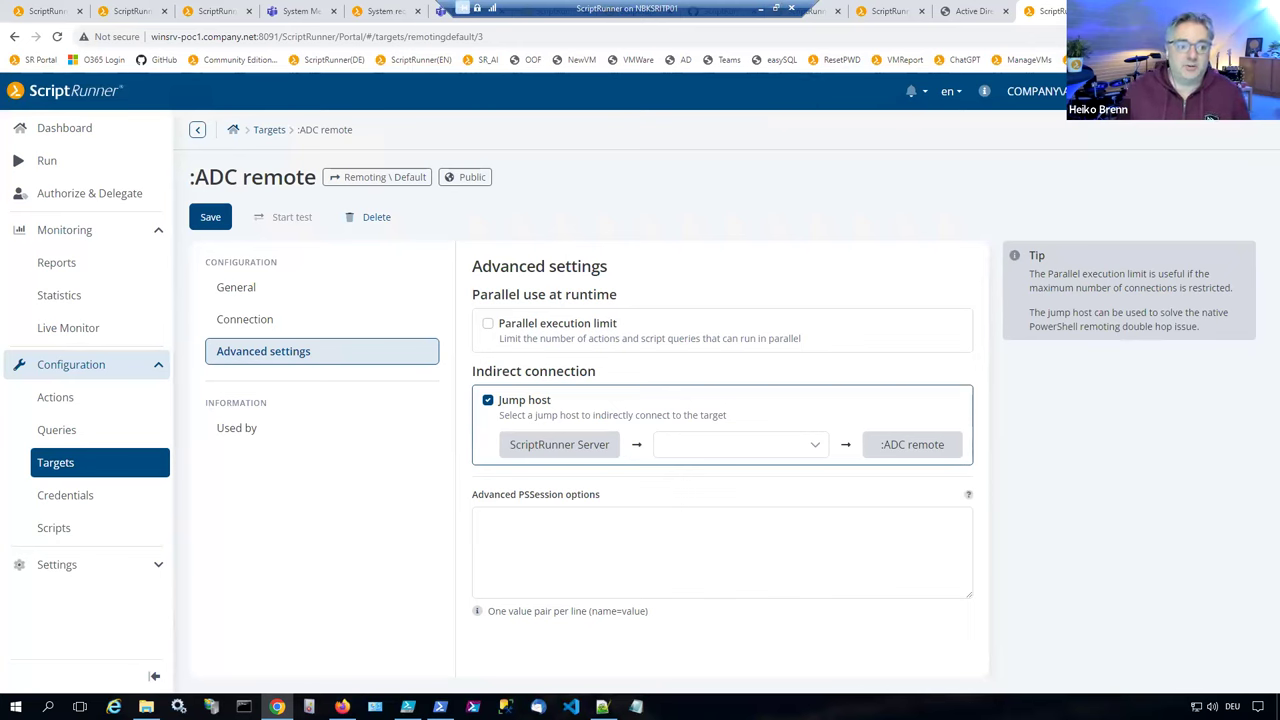
click(102, 188)
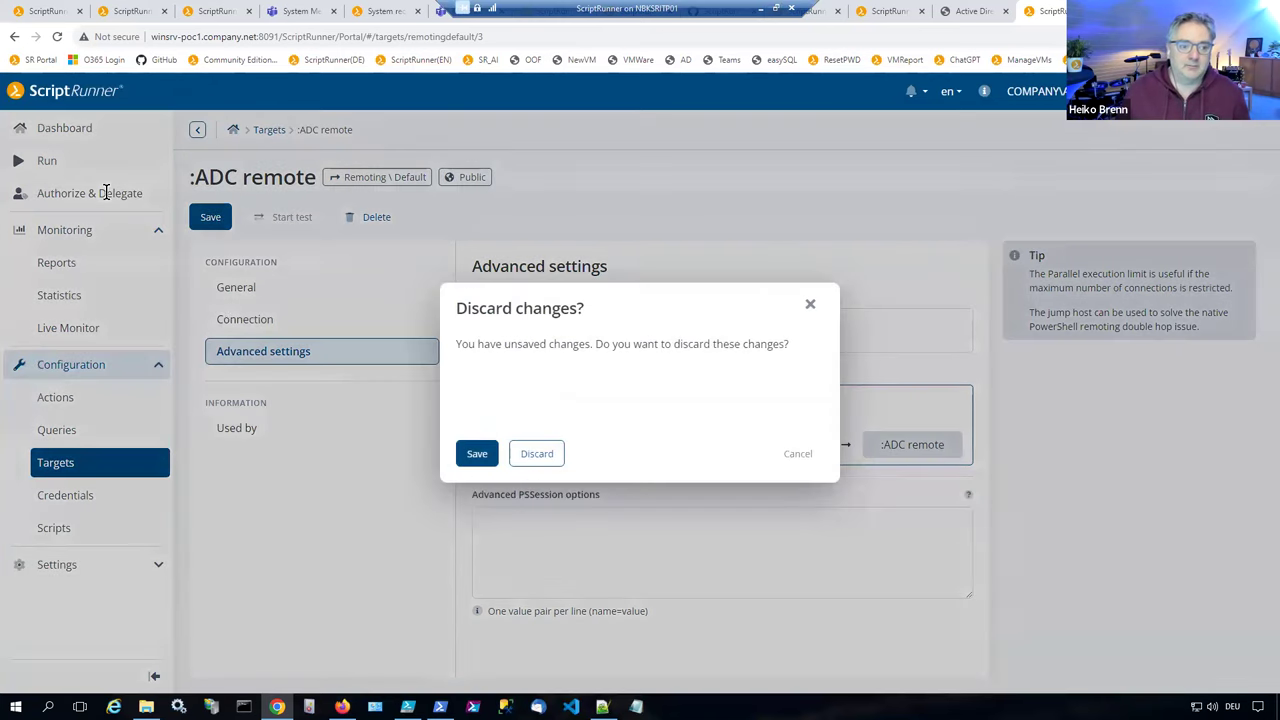
click(530, 465)
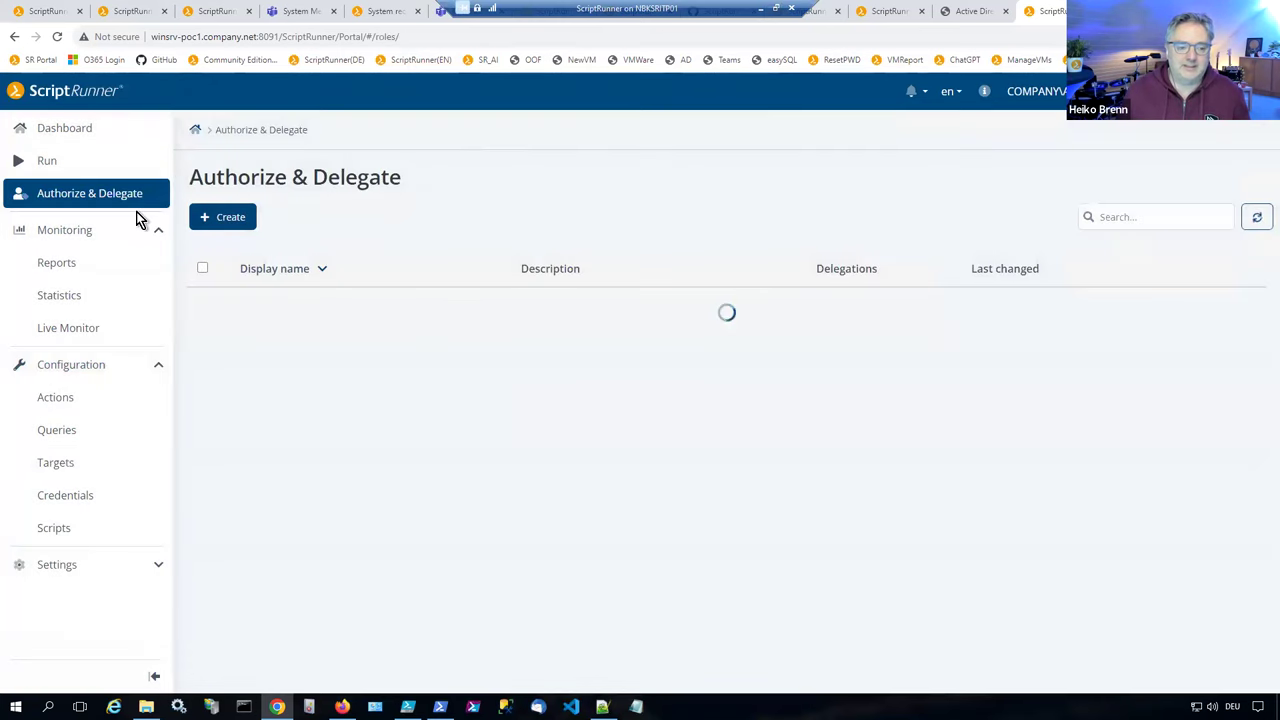
Step: Create a new access group for help desk users and add a second membership to it
click(230, 217)
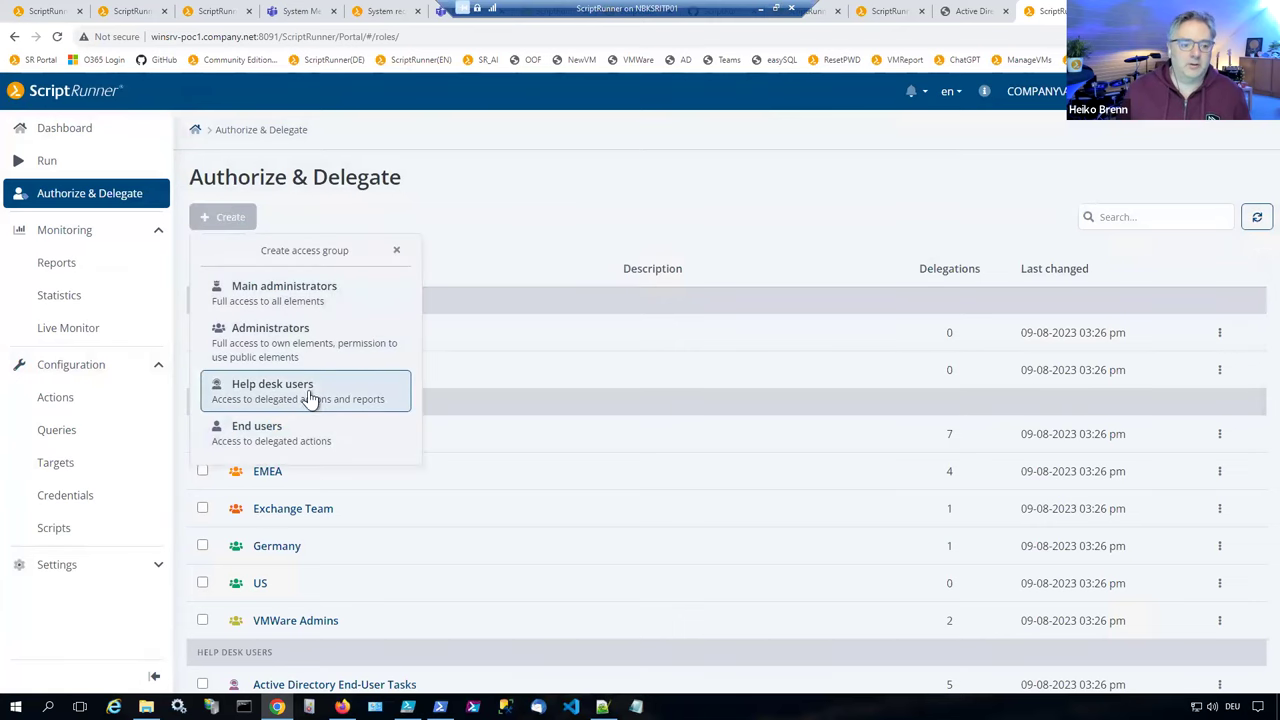
click(310, 395)
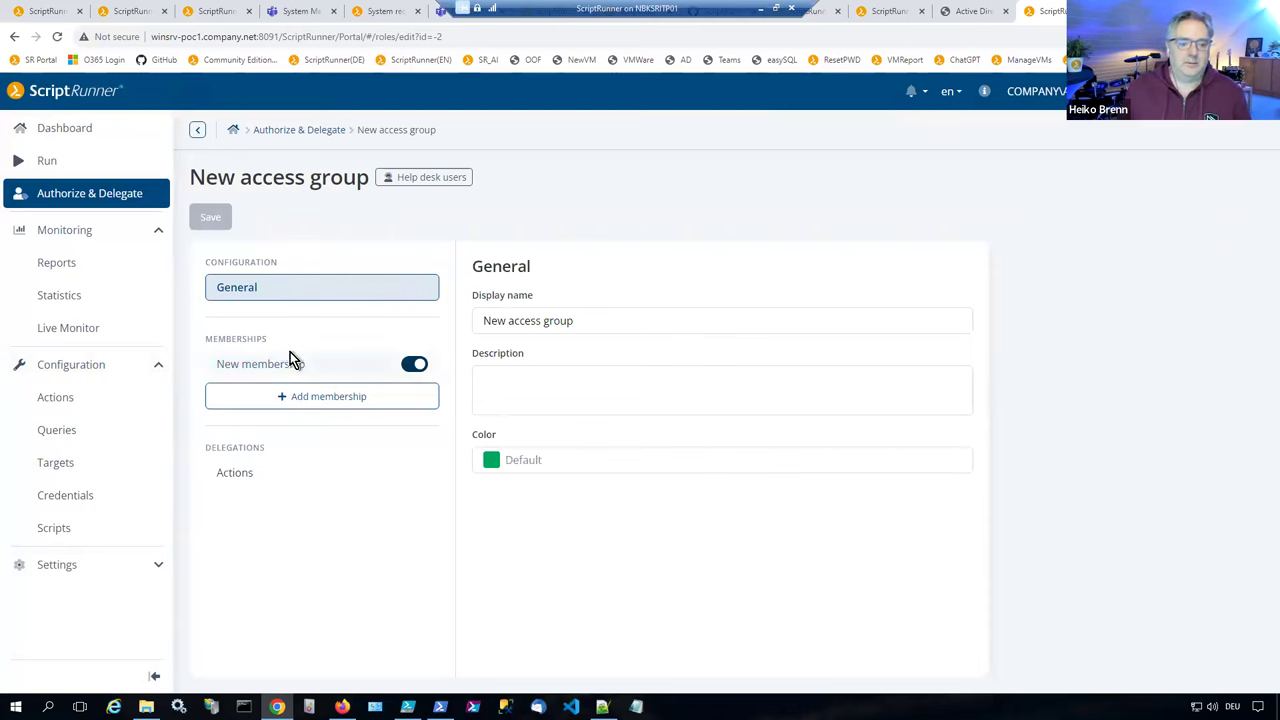
click(312, 402)
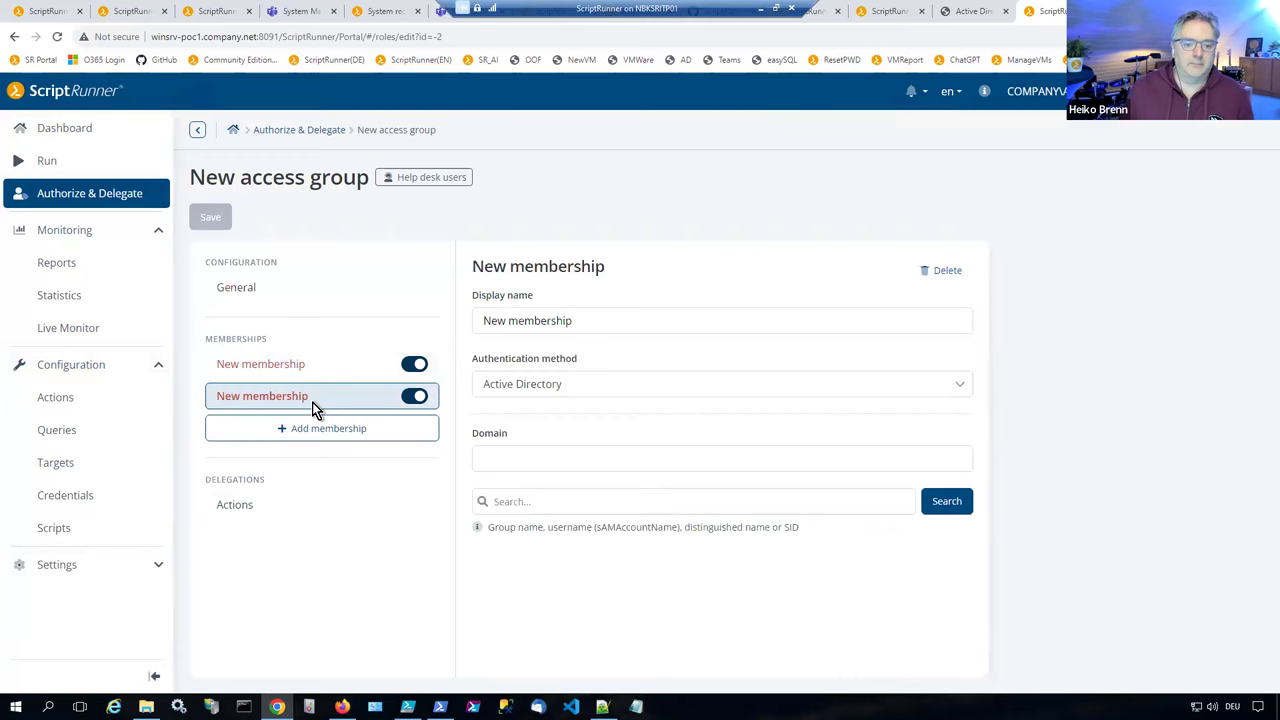
Step: Try Local group/user as the new membership's authentication method, and discard the unsaved access group
click(633, 385)
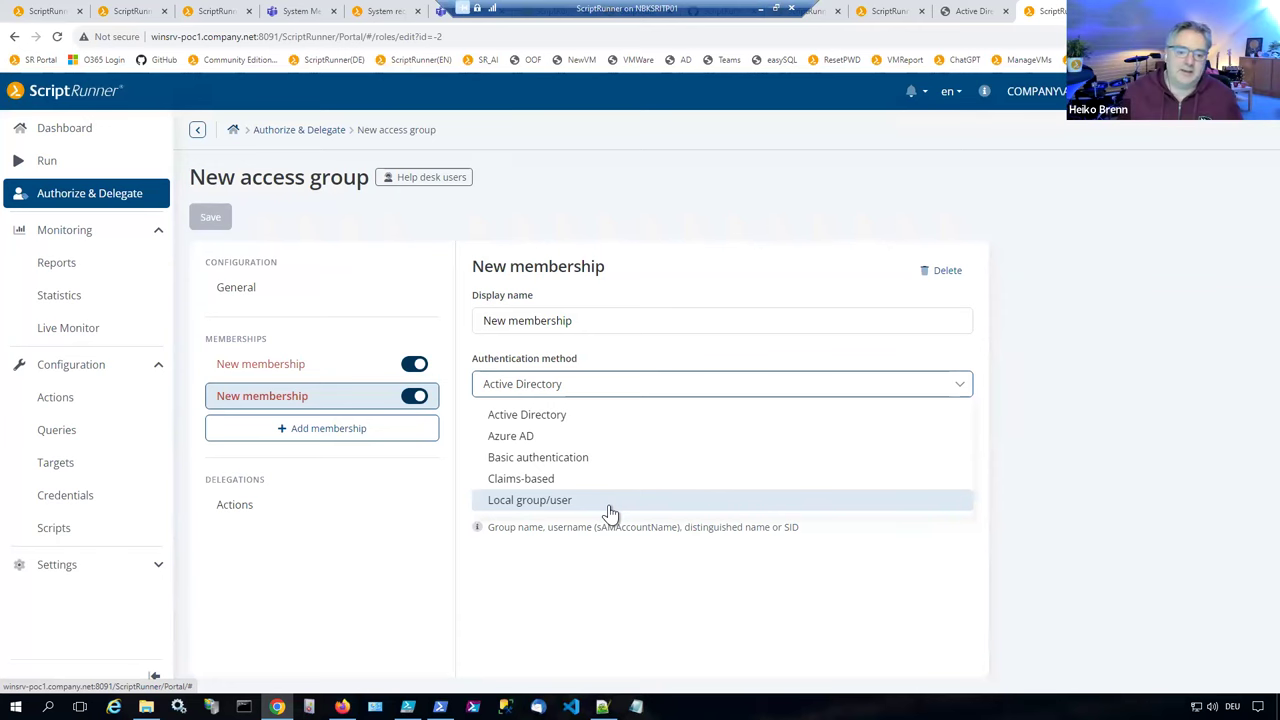
click(610, 500)
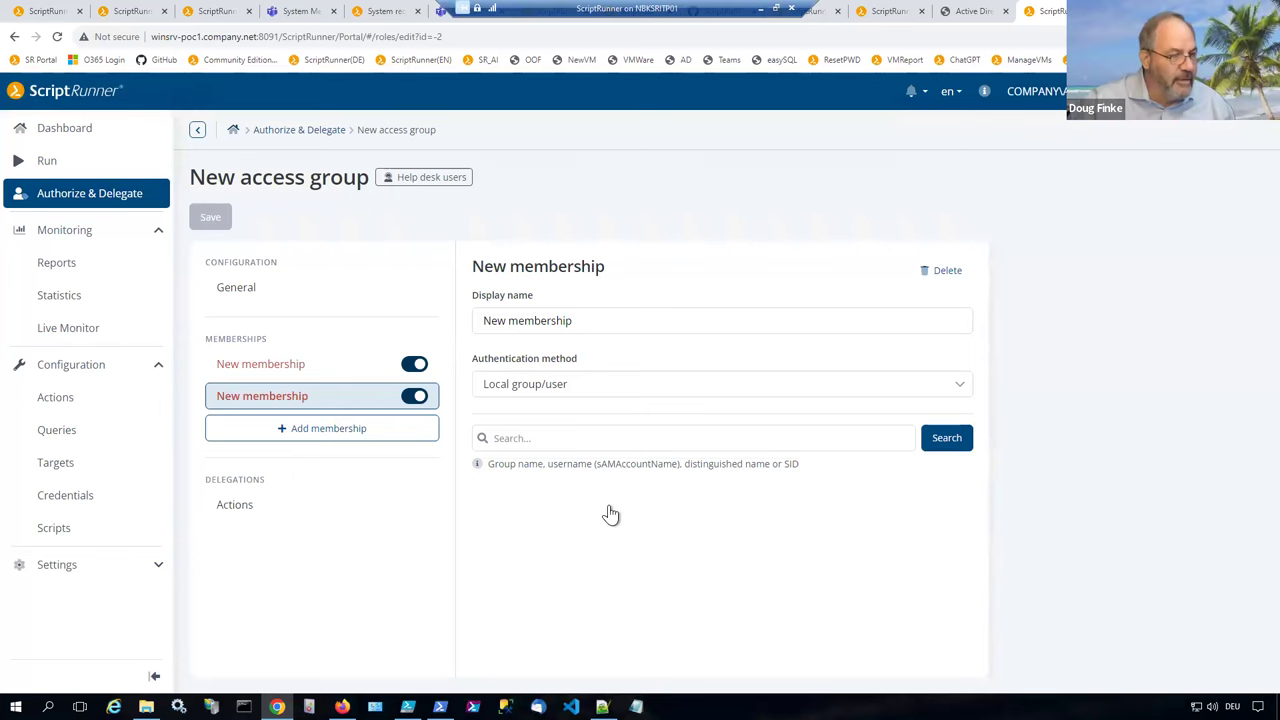
click(283, 134)
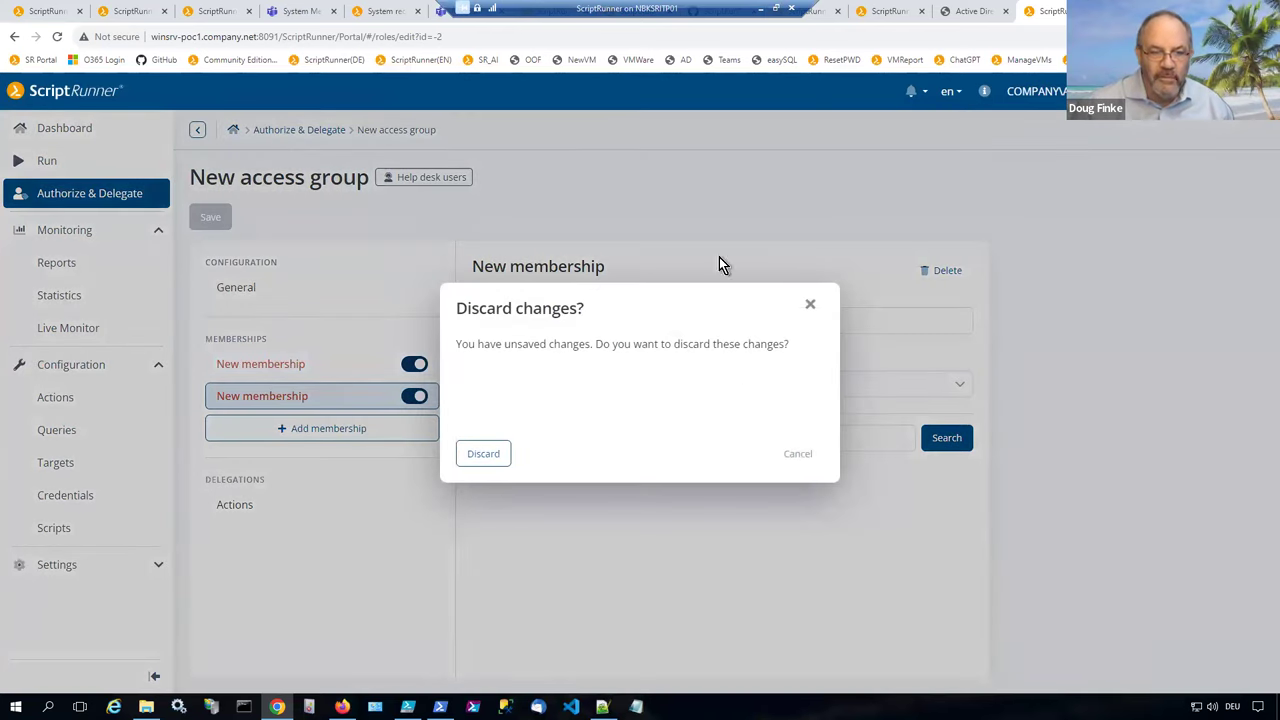
click(494, 456)
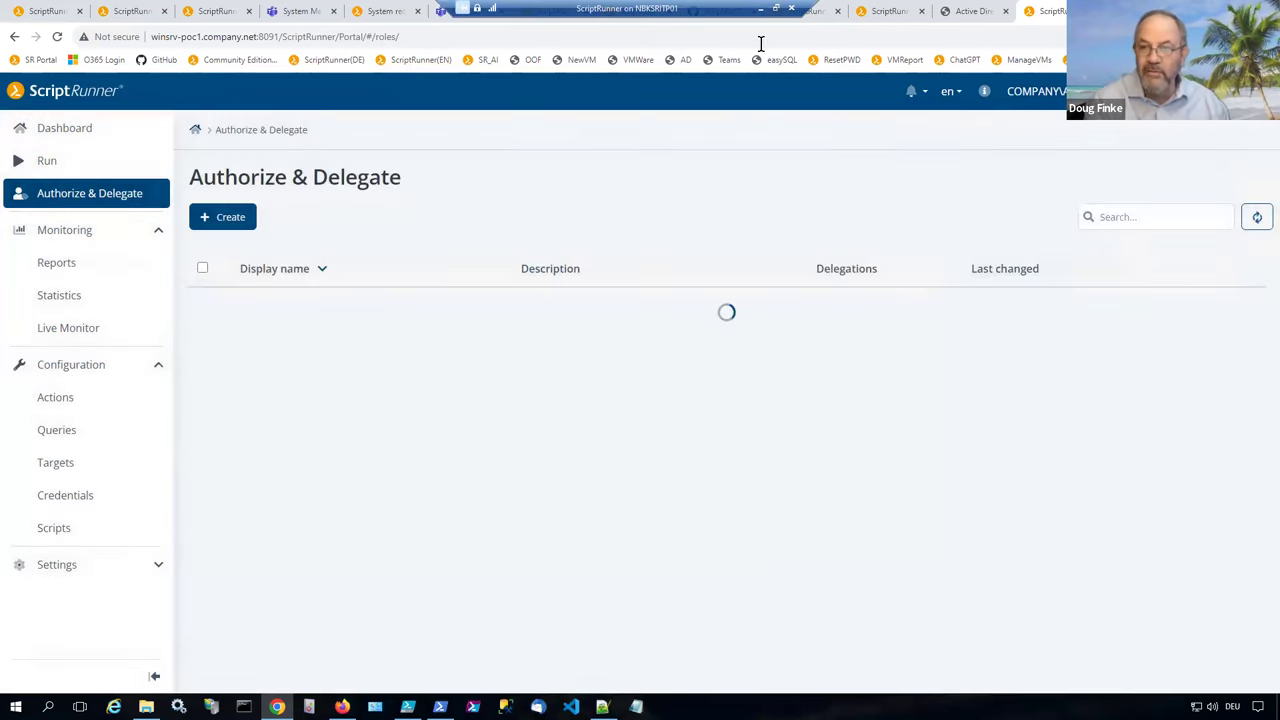